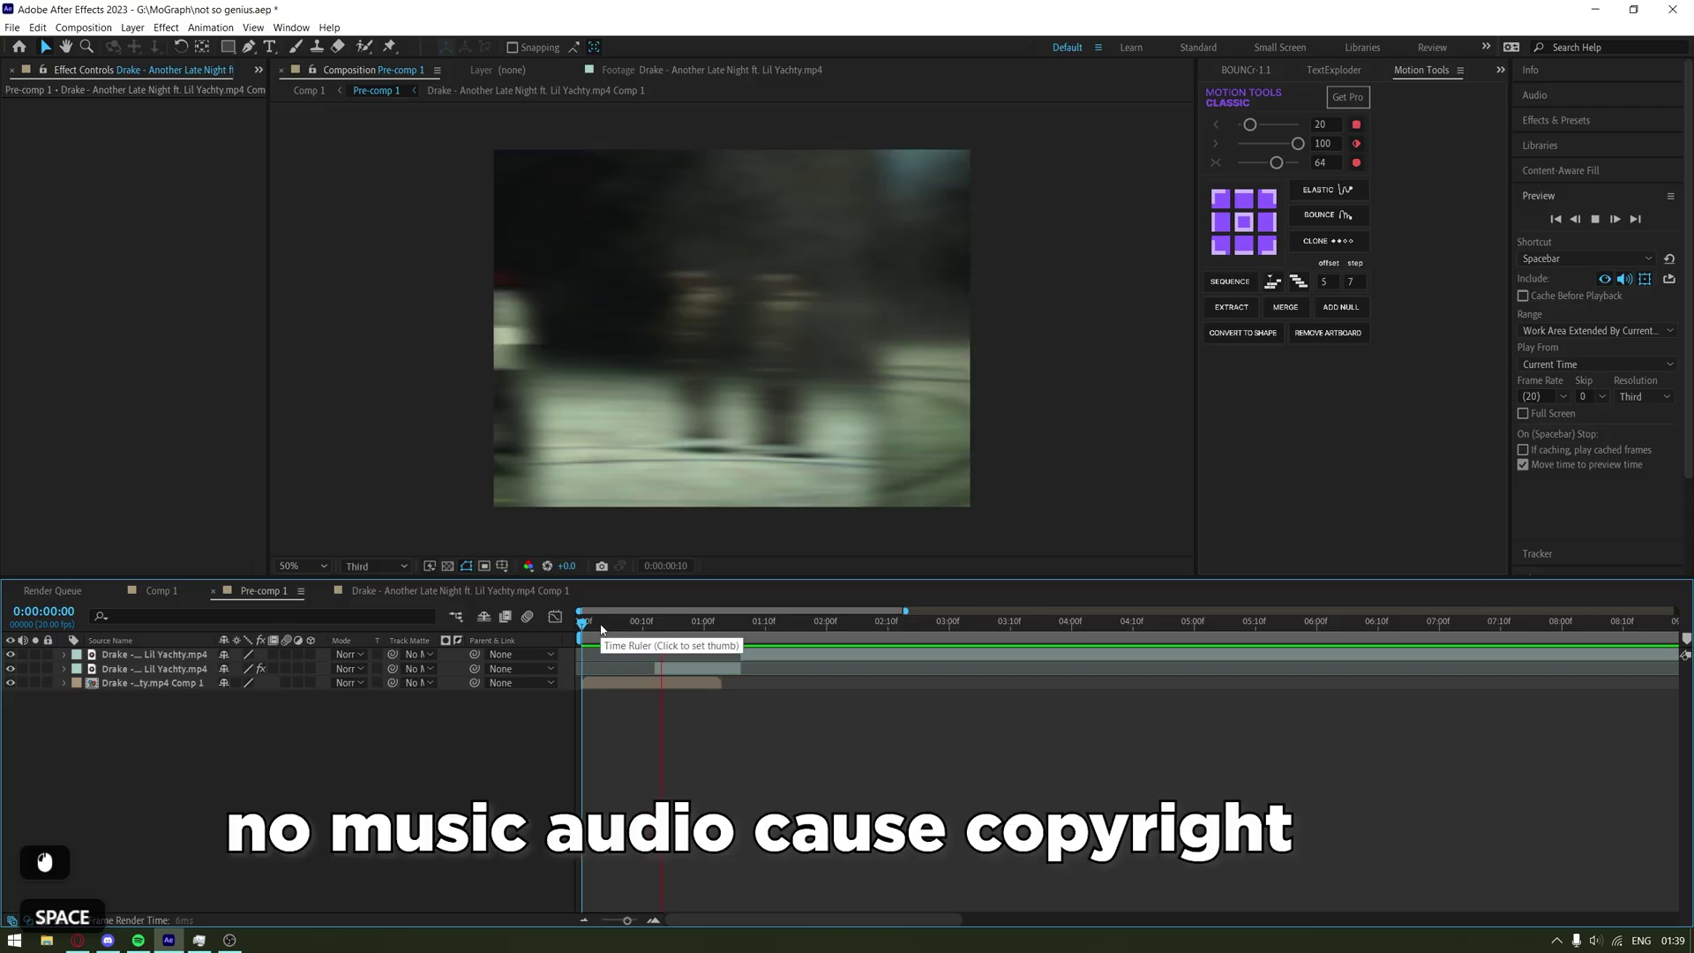
Inspect the clips in Pre-comp 1 by soloing its layers and scrubbing through the timeline
drag(602, 628, 673, 632)
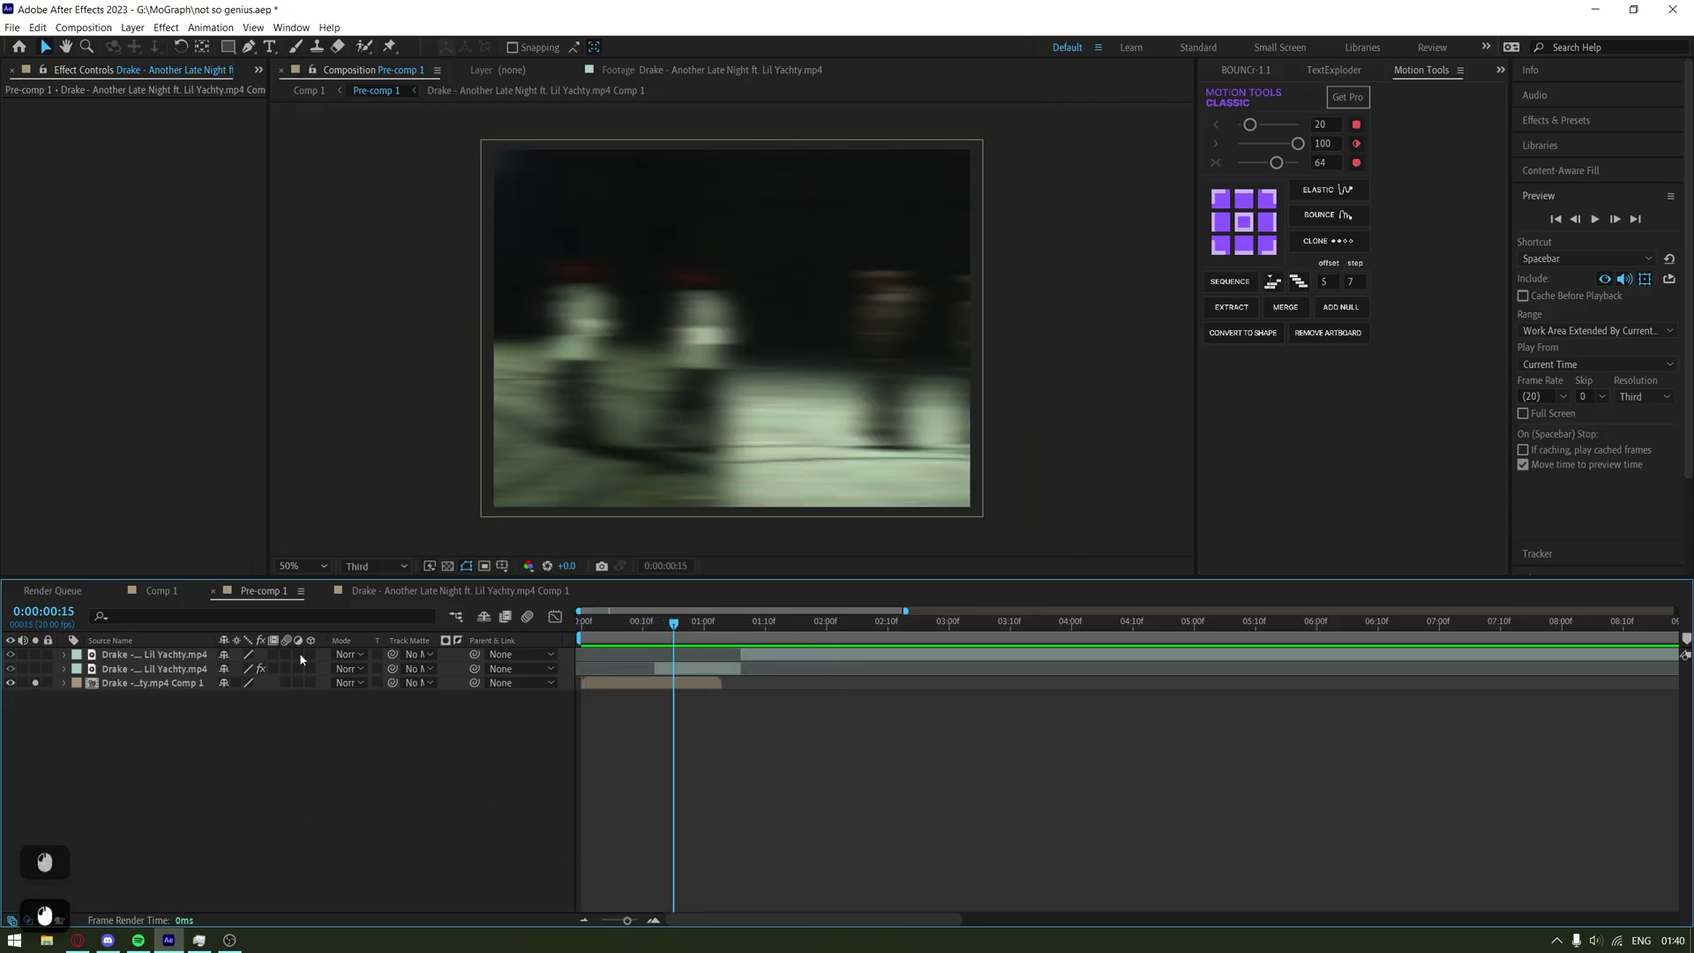
click(34, 683)
click(35, 668)
click(35, 655)
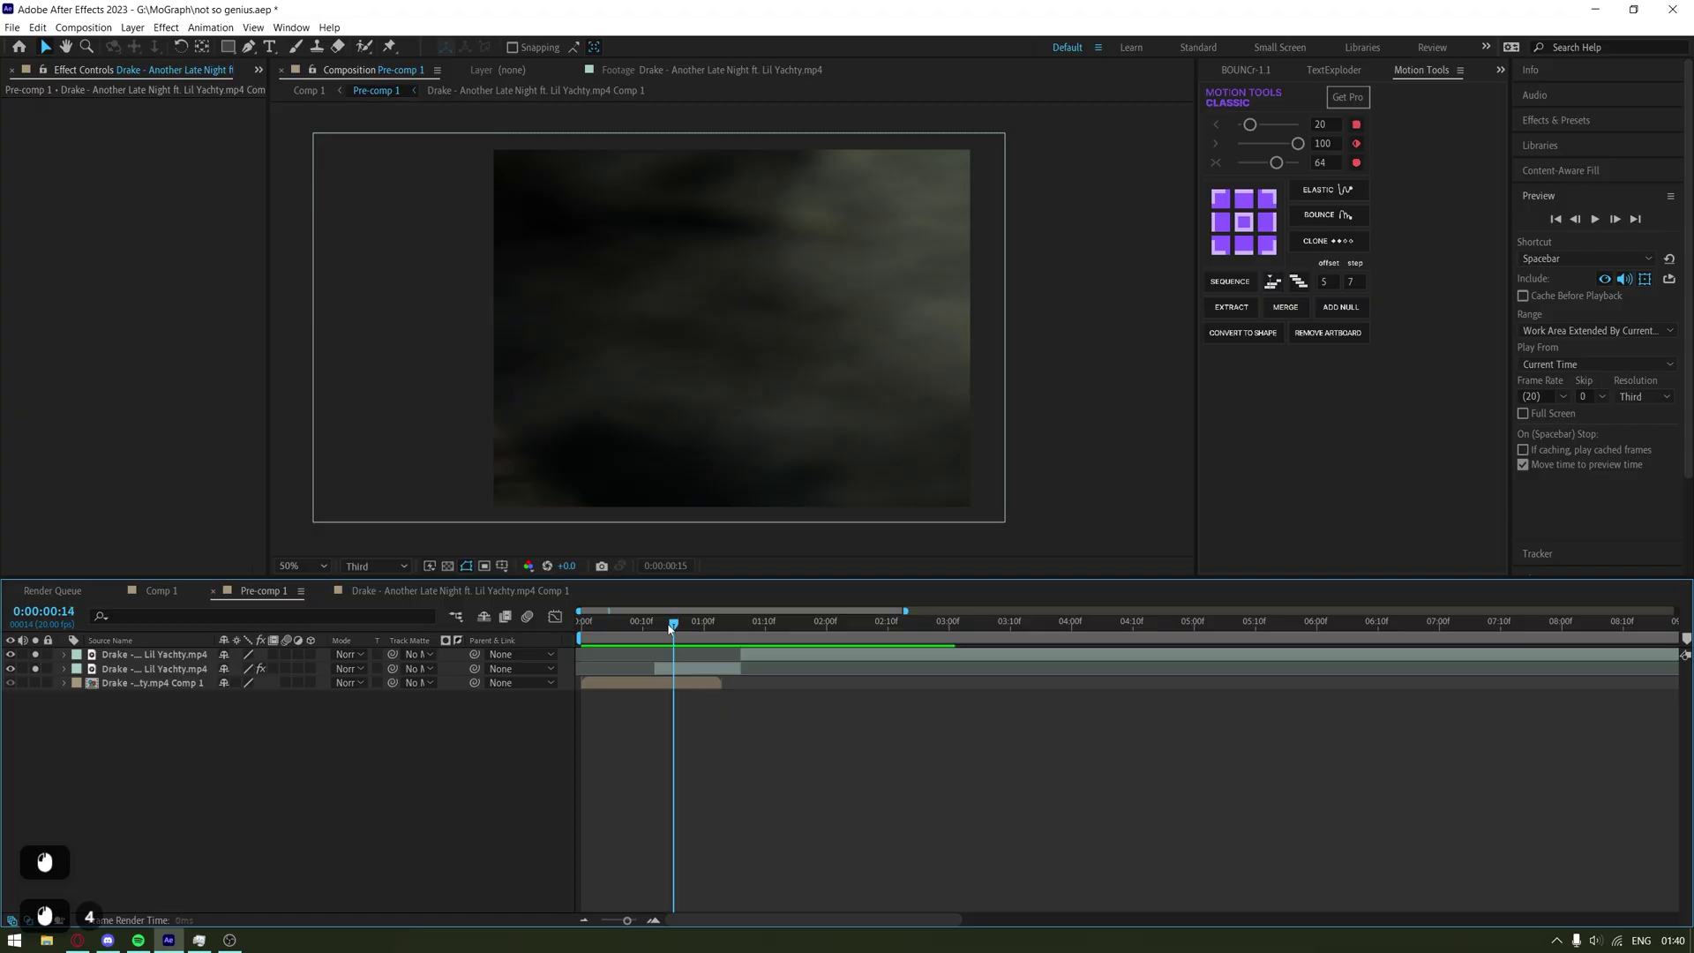
drag(671, 629, 857, 632)
click(35, 655)
click(34, 668)
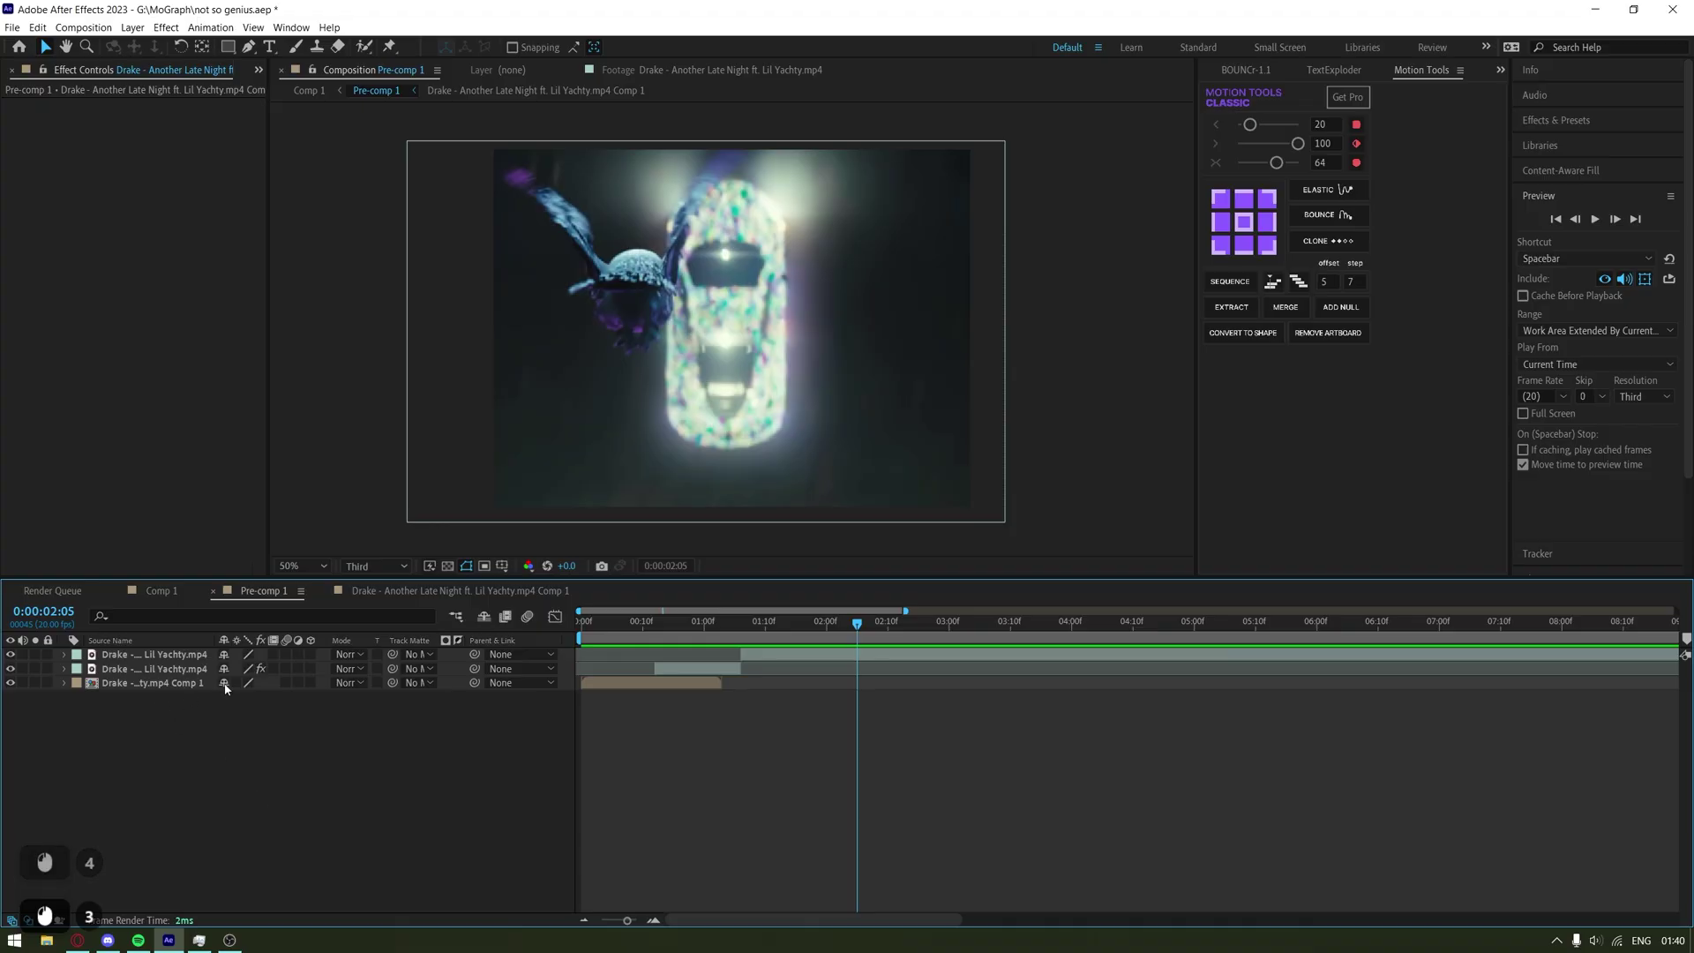
Open Comp 1 and flip the Pre-comp 1 layer horizontally
click(162, 590)
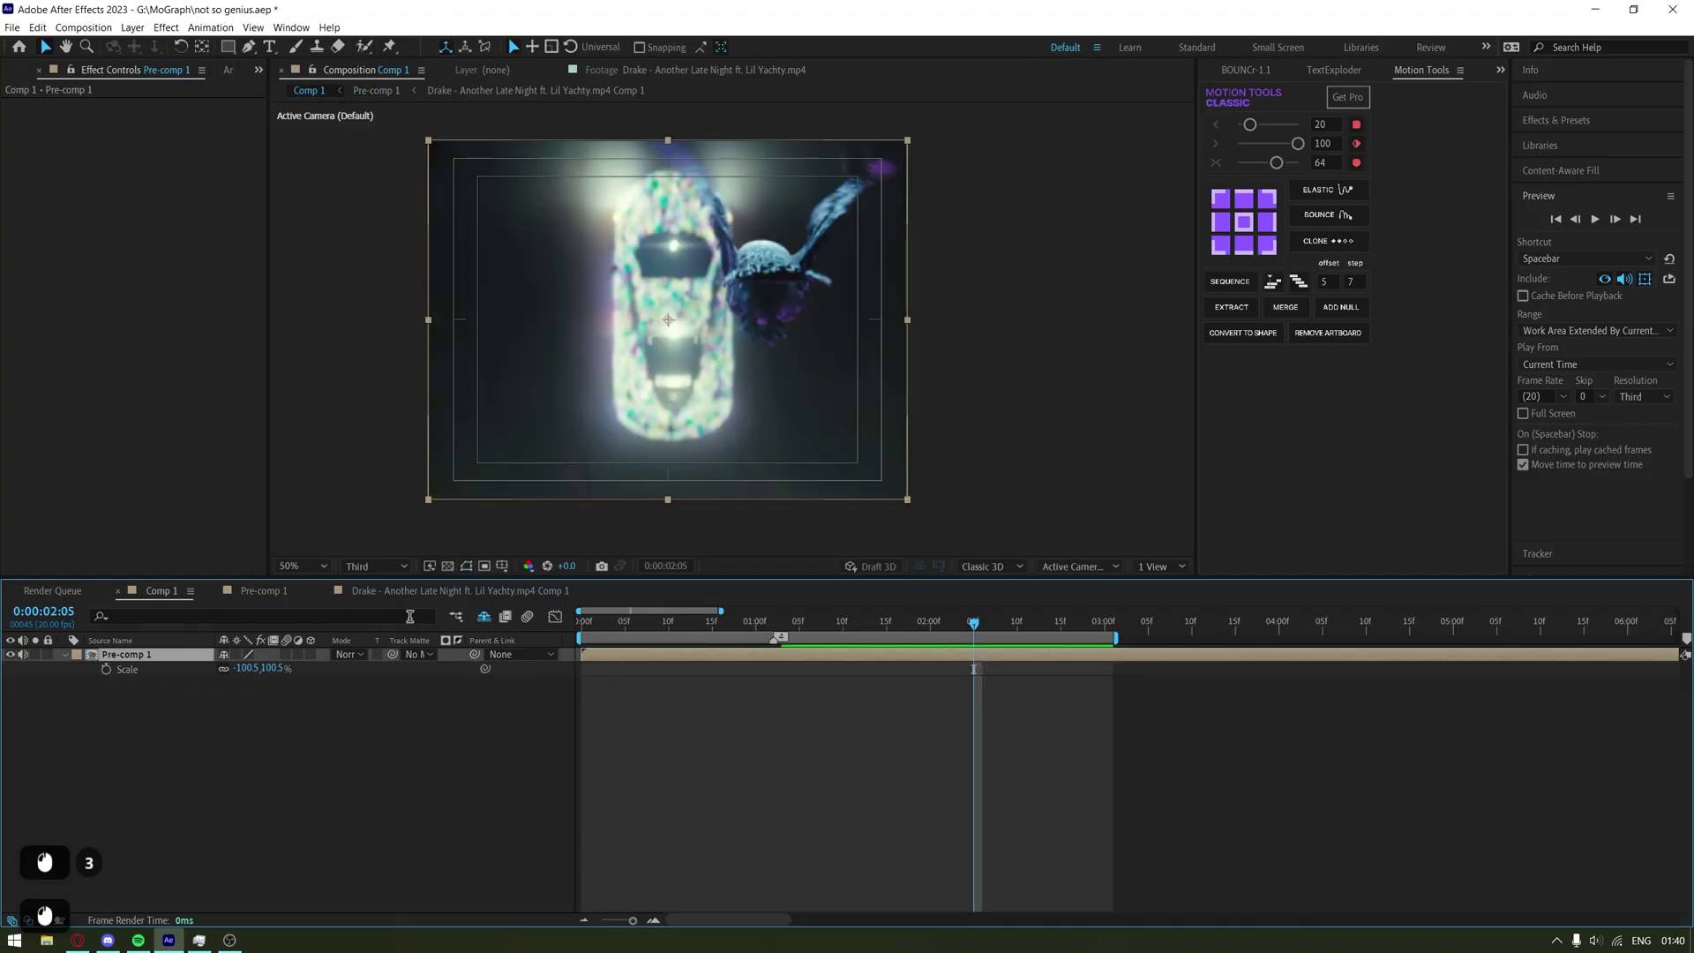
click(617, 623)
click(656, 721)
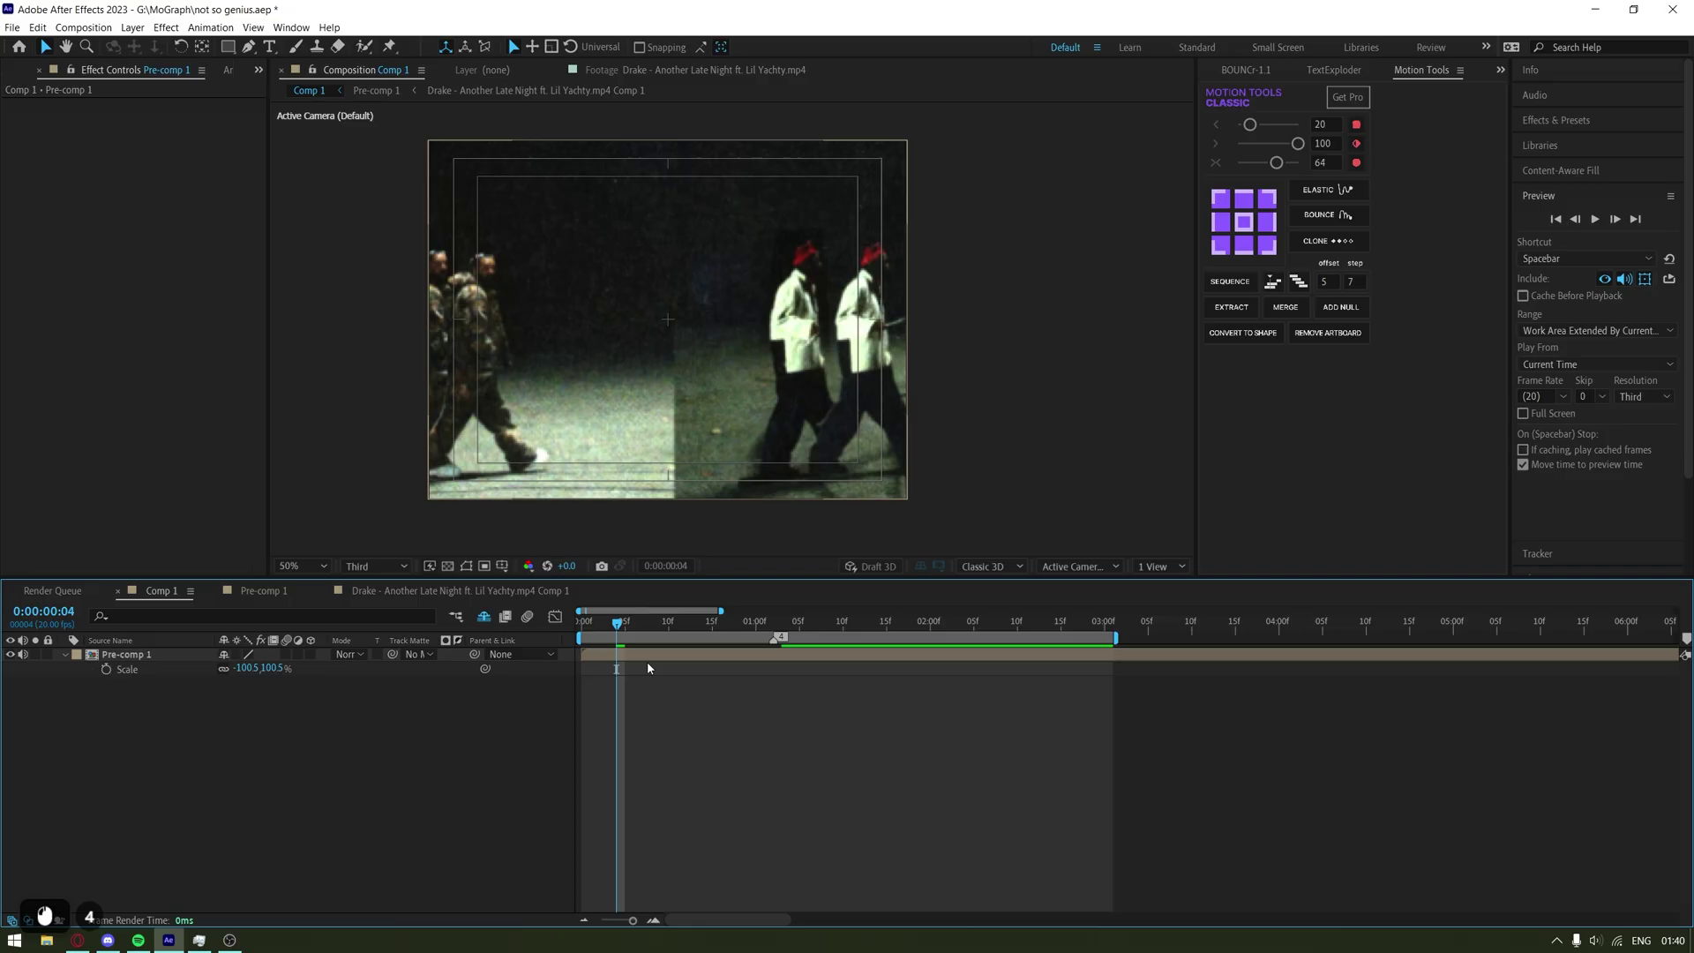
click(644, 658)
drag(675, 622, 765, 627)
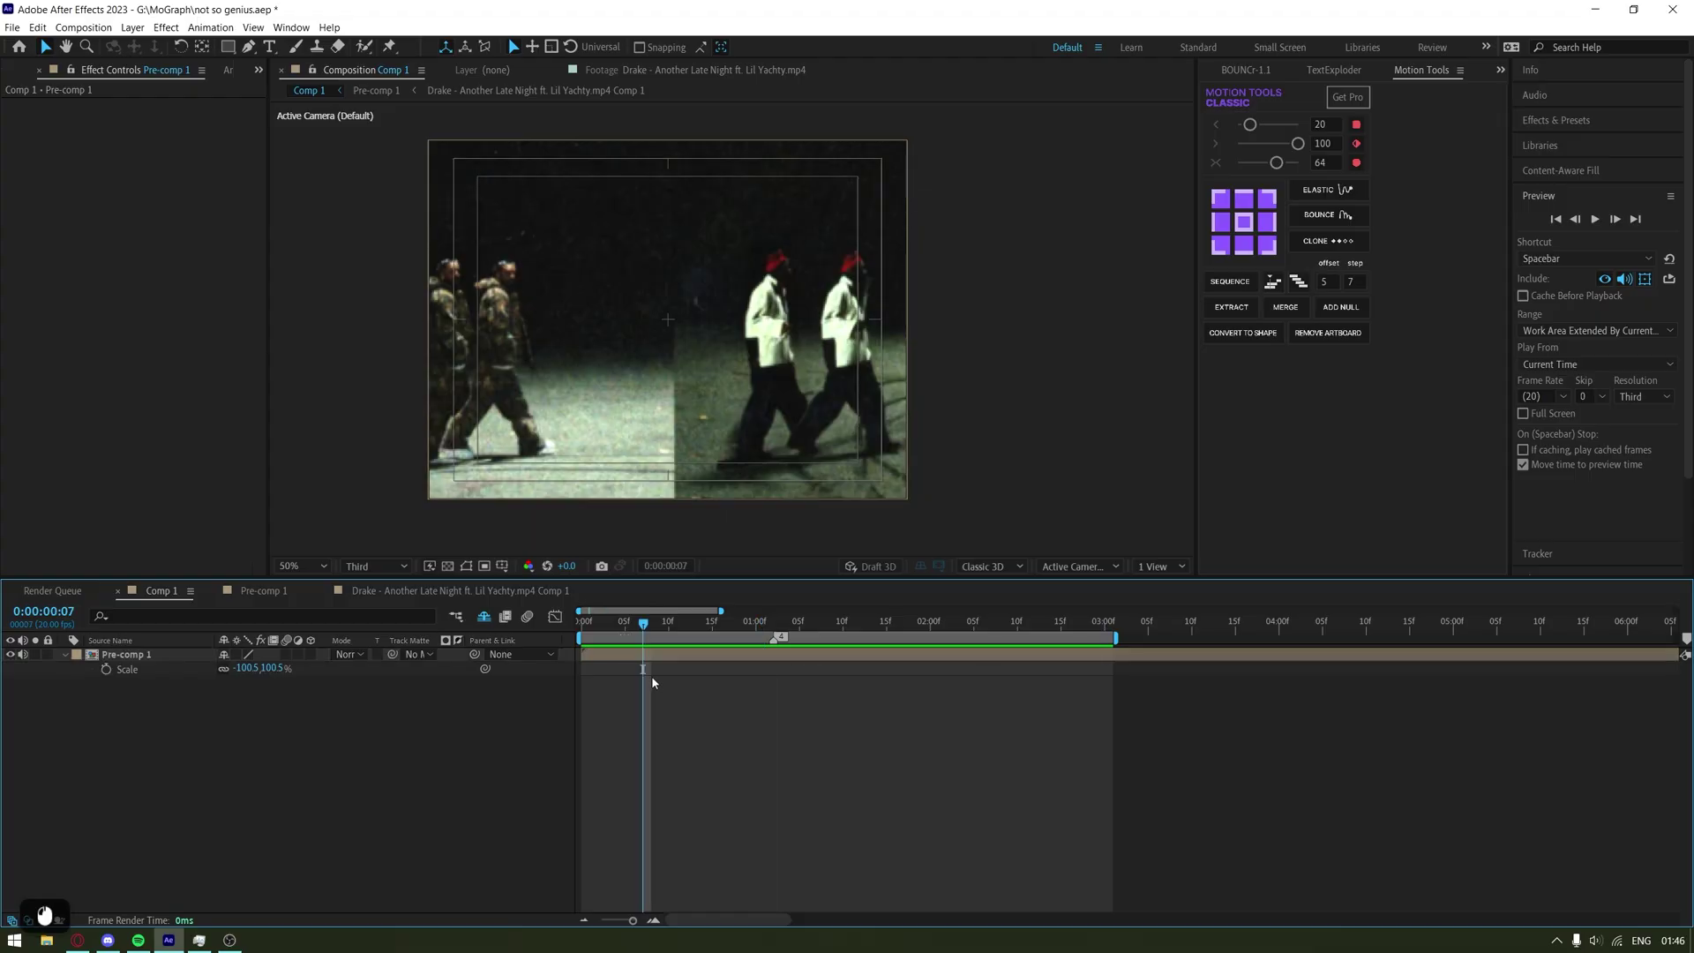
right_click(649, 656)
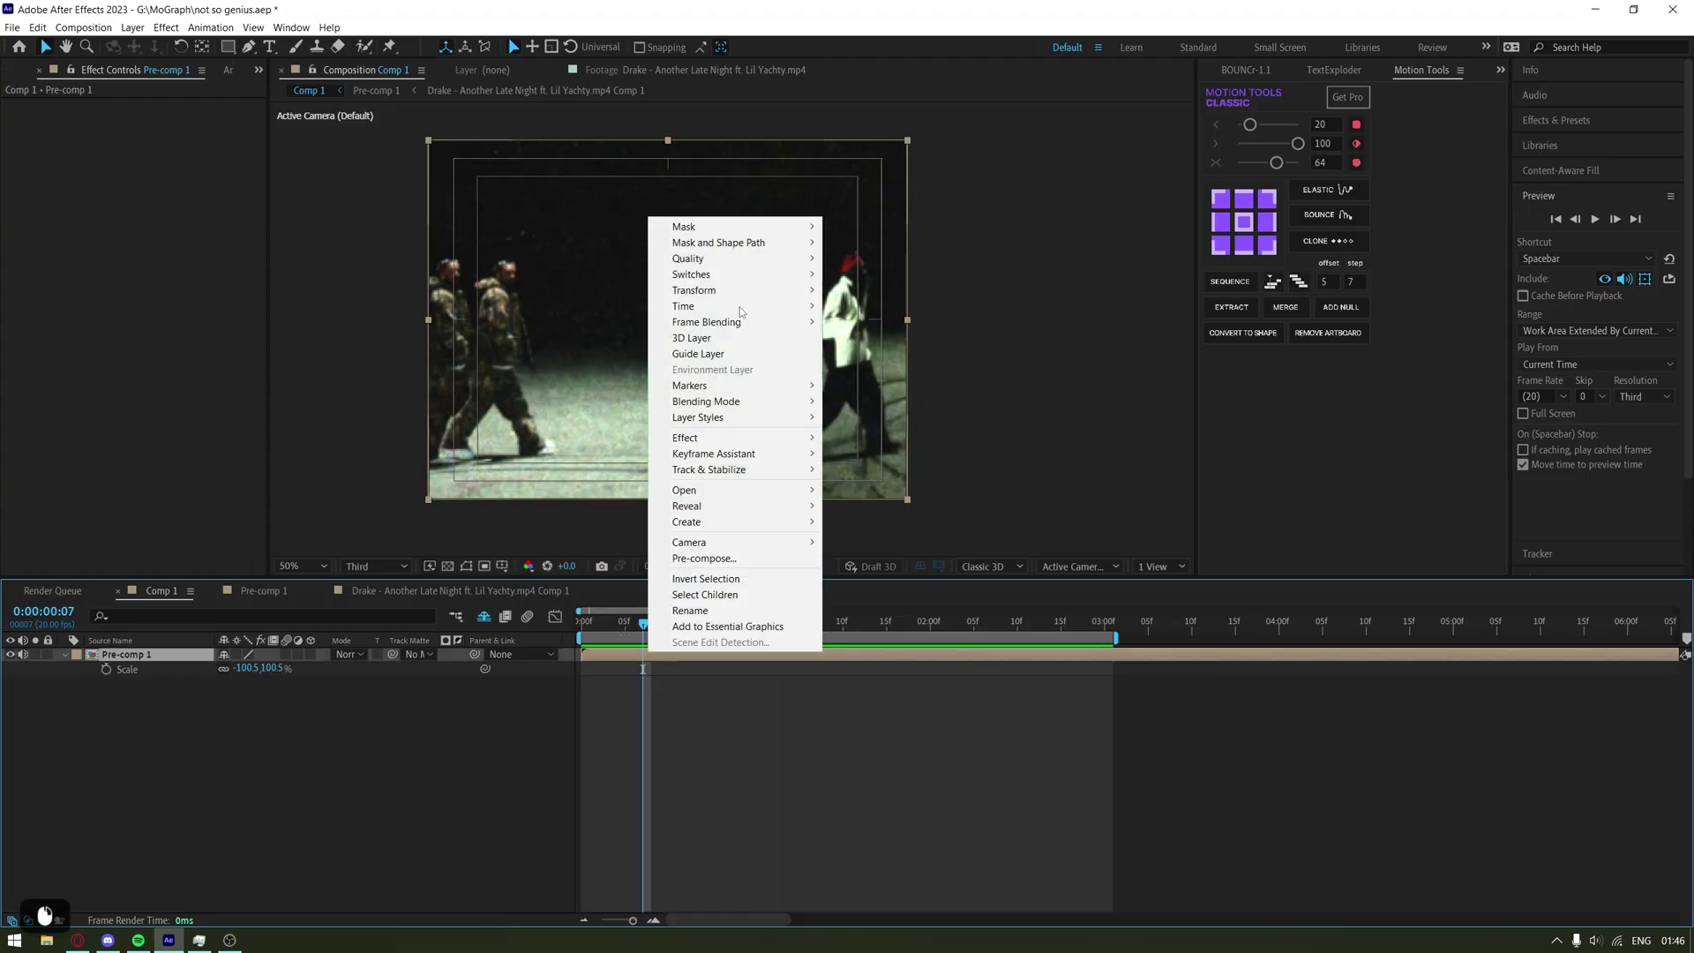
mouse_move(736, 292)
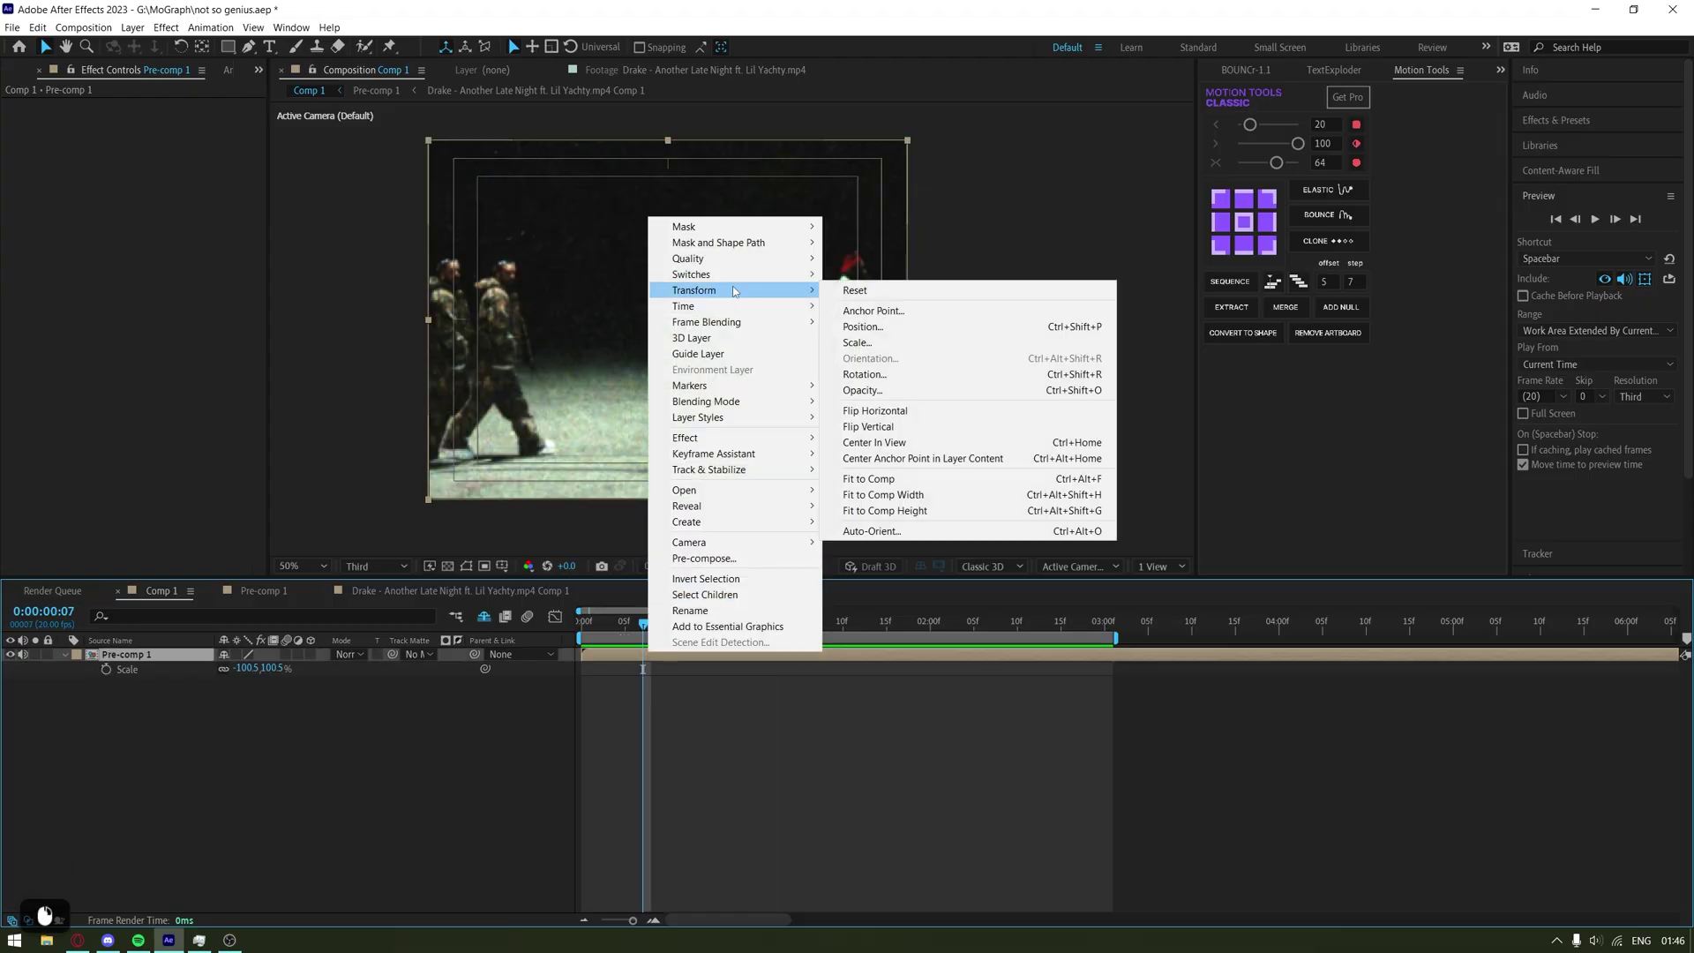
click(862, 412)
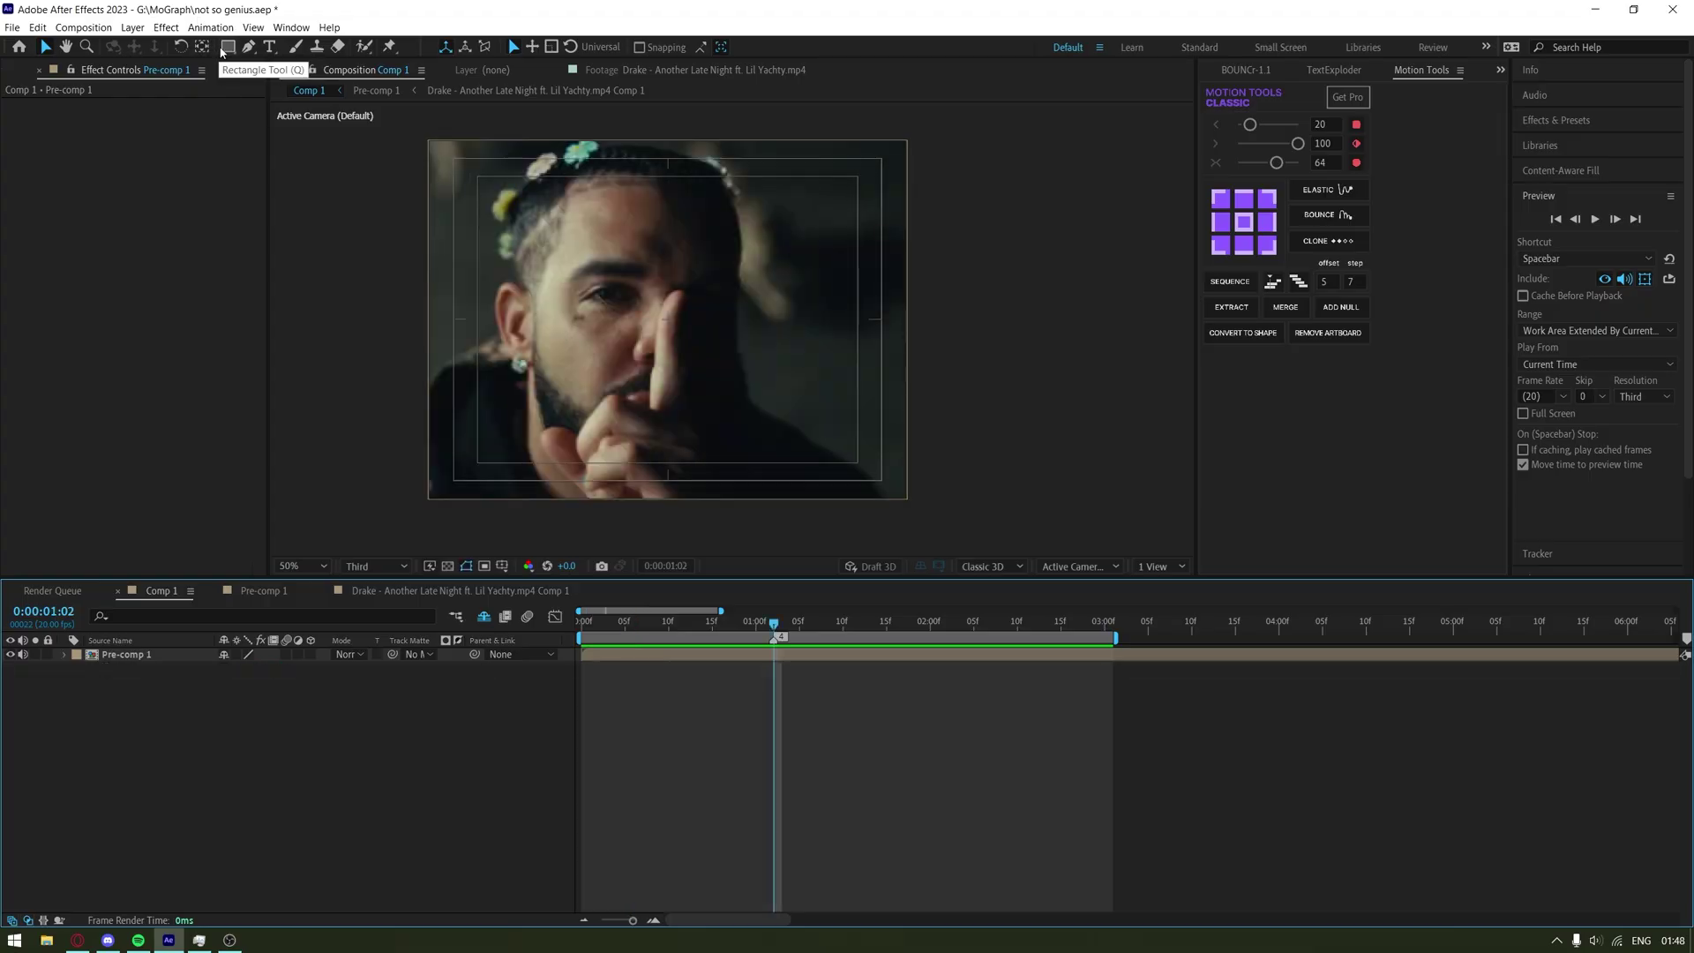
Draw a tall rectangle covering roughly the right half of the frame at 0:00:01:02 and fill it white
click(230, 48)
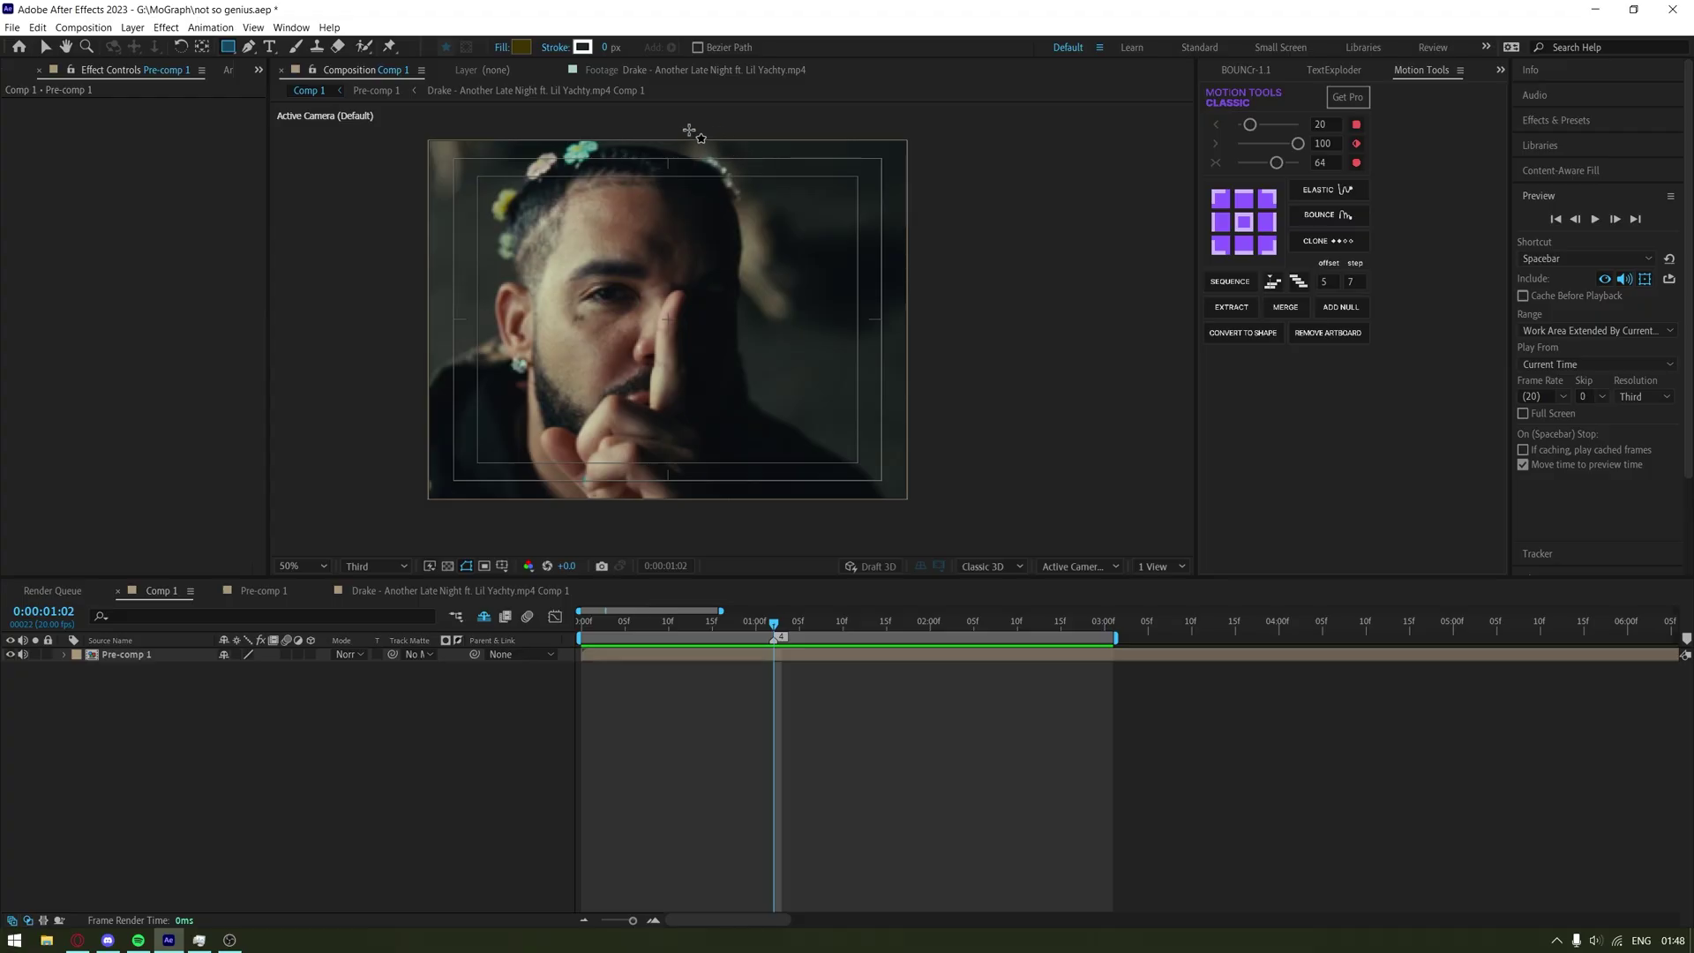
drag(690, 130, 942, 516)
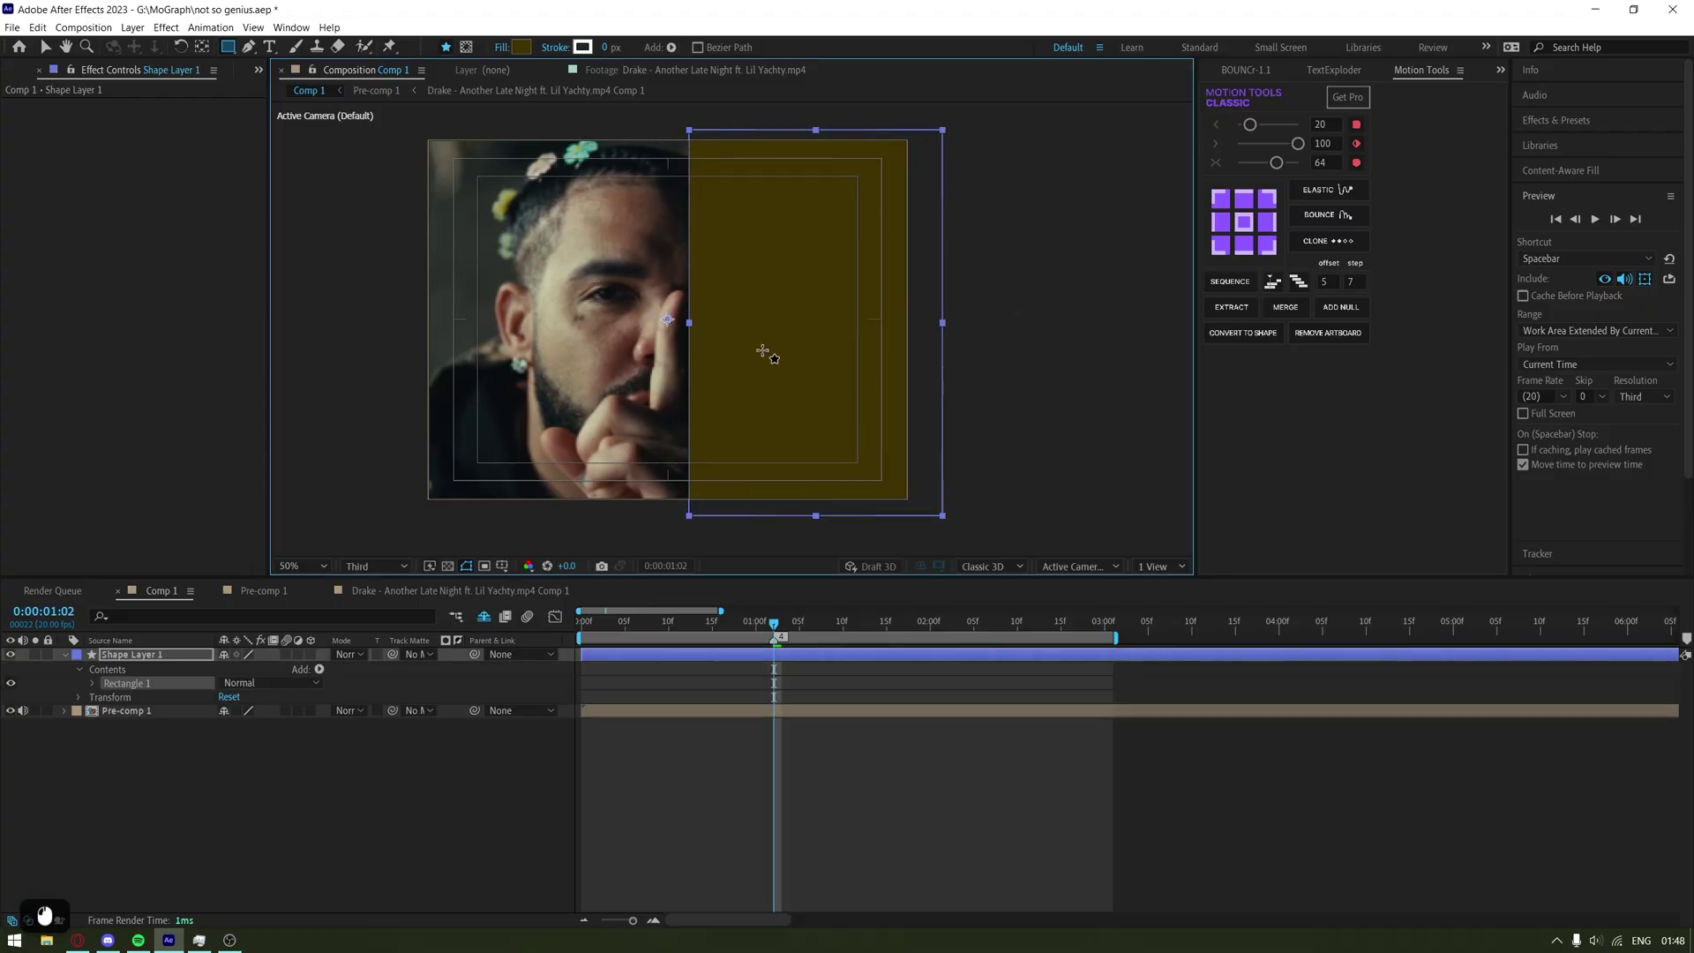
click(524, 50)
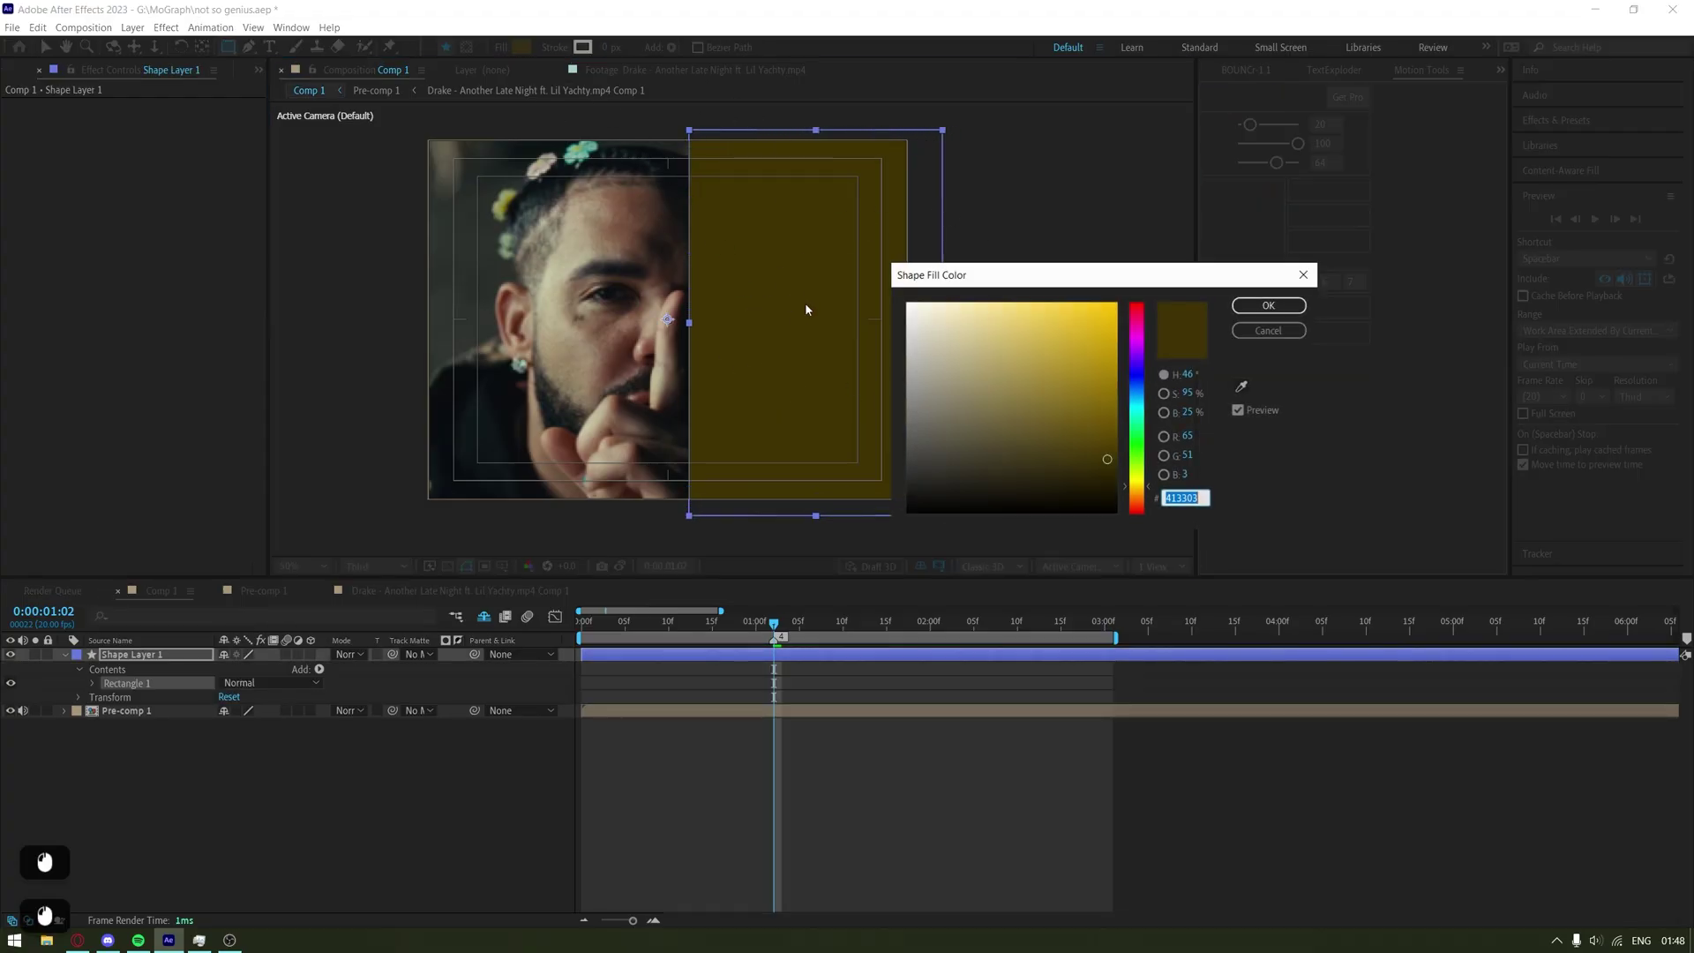
drag(921, 352, 715, 177)
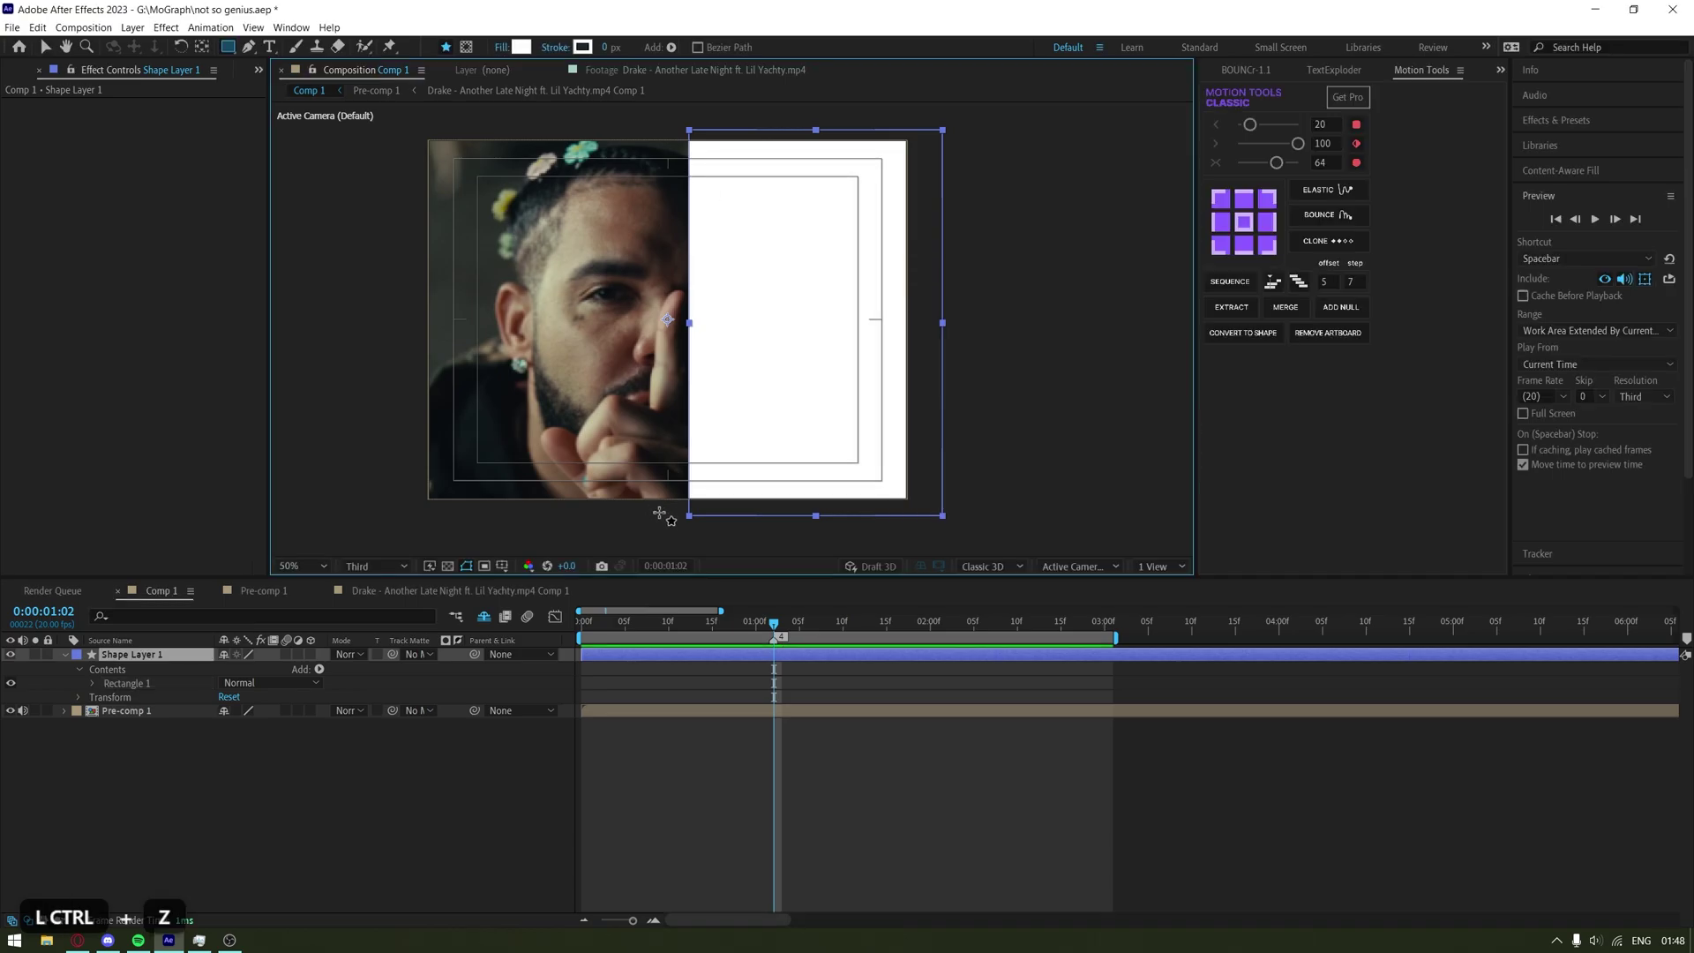
Draw a small square over the white rectangle's left edge, within the same shape layer, and rotate it 45 degrees
key(shift)
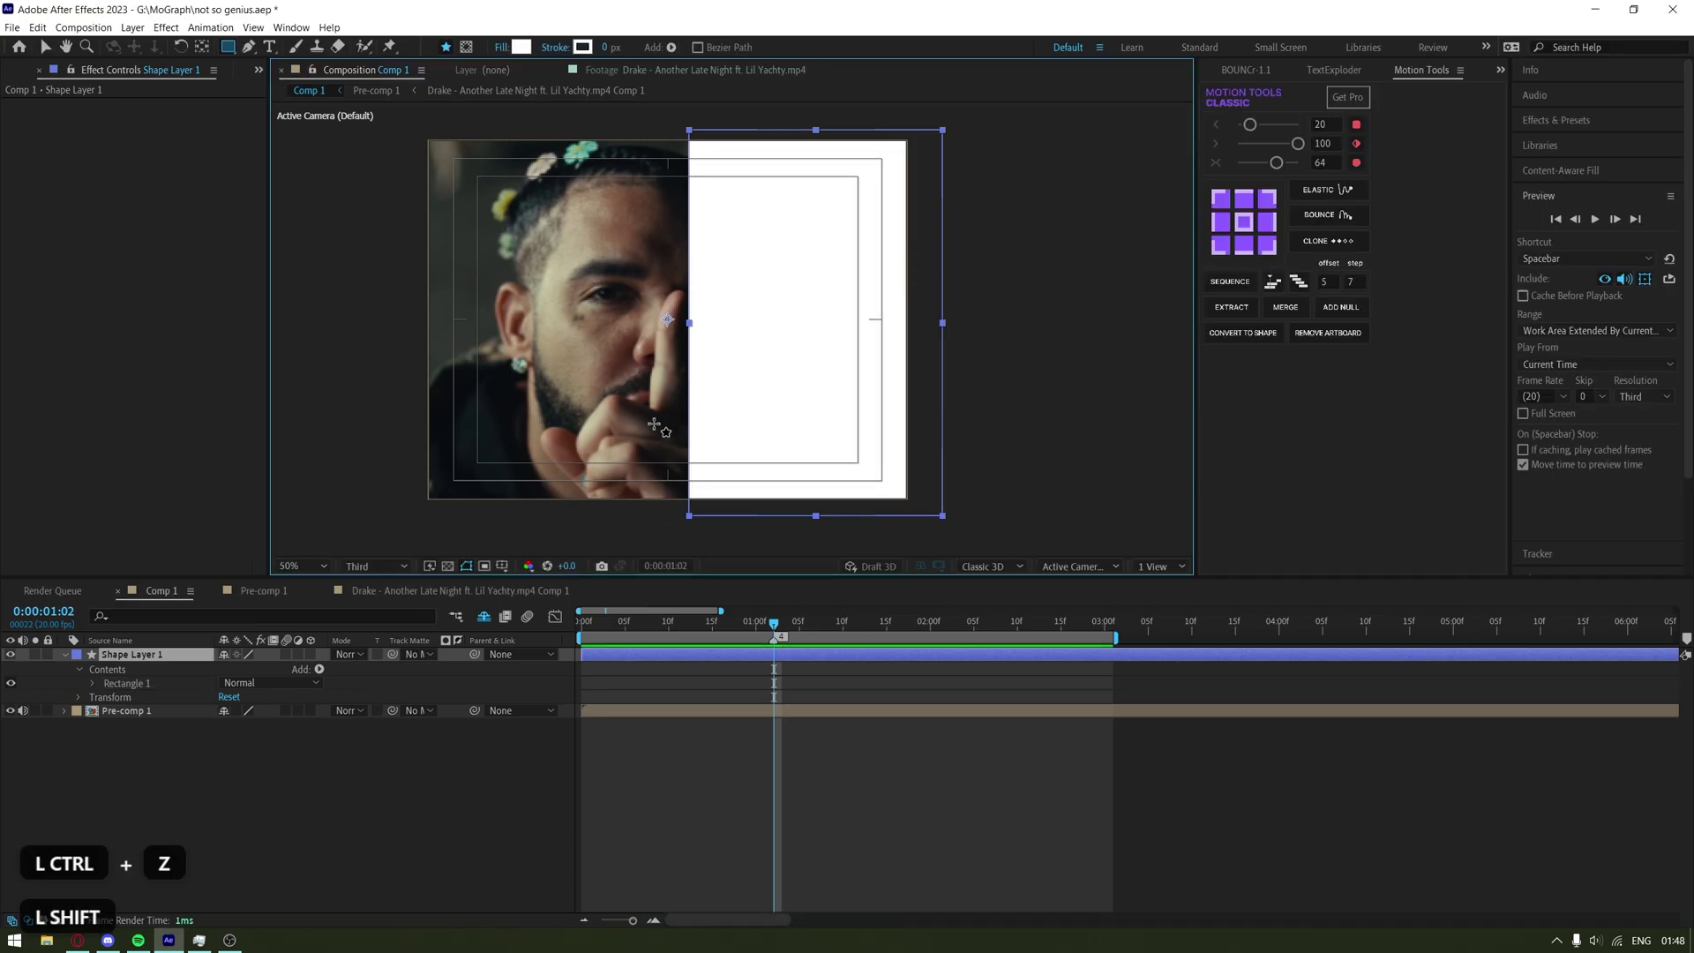
drag(665, 302, 721, 359)
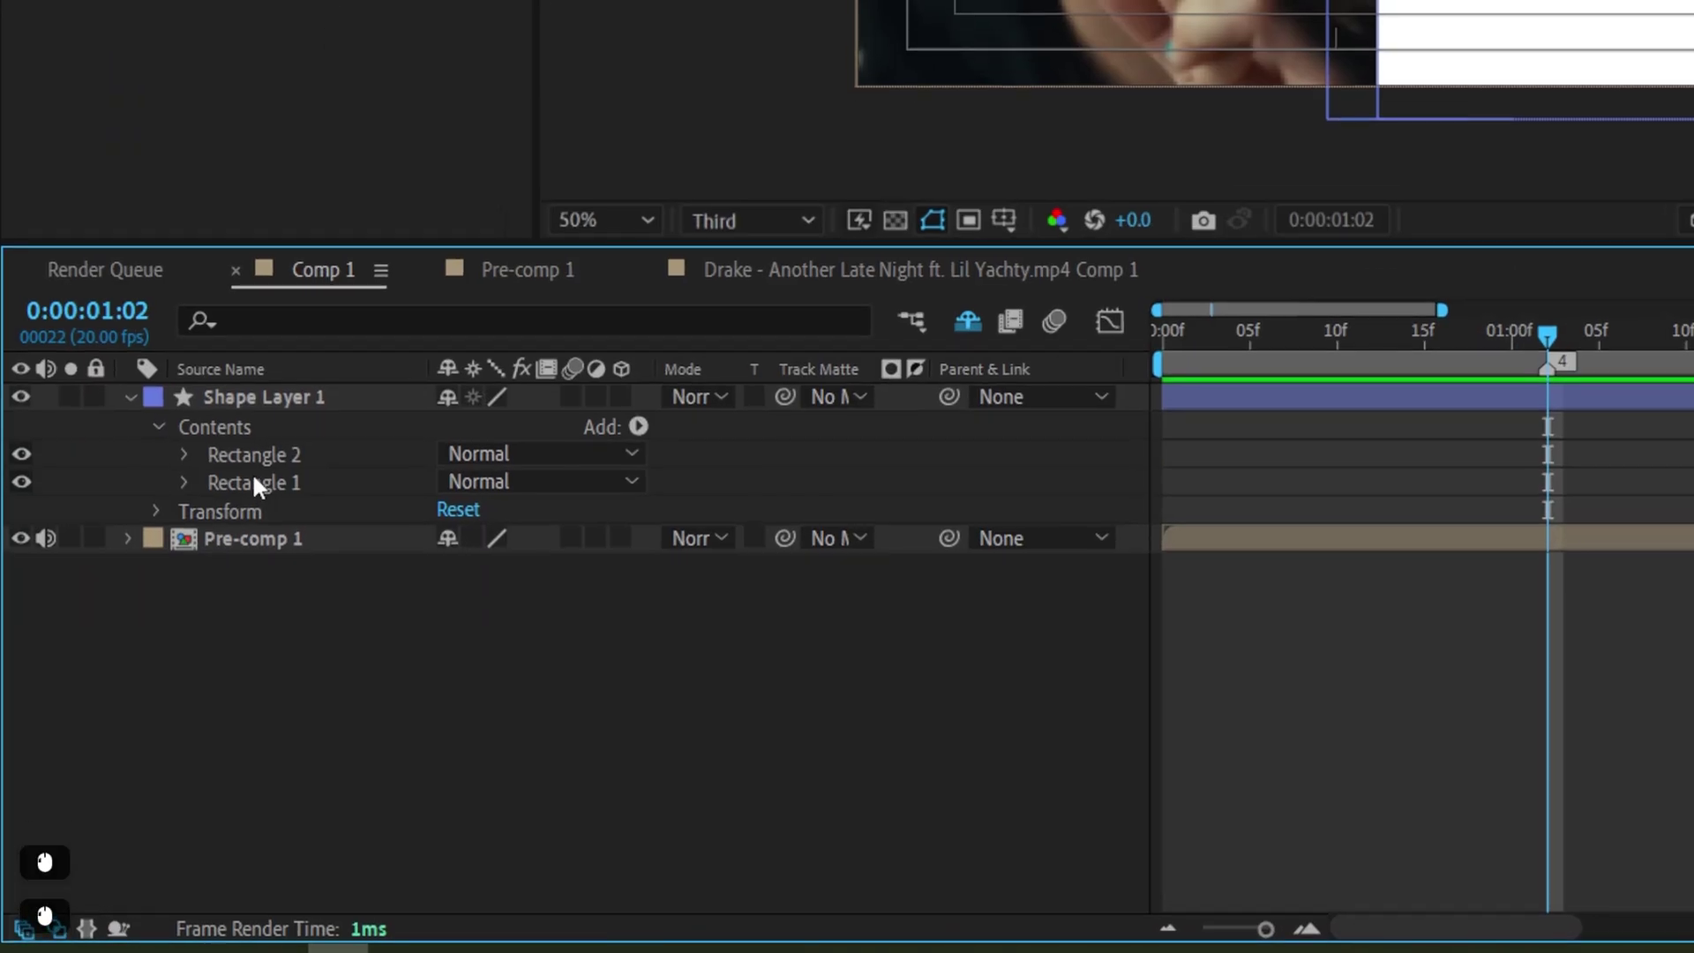
click(114, 685)
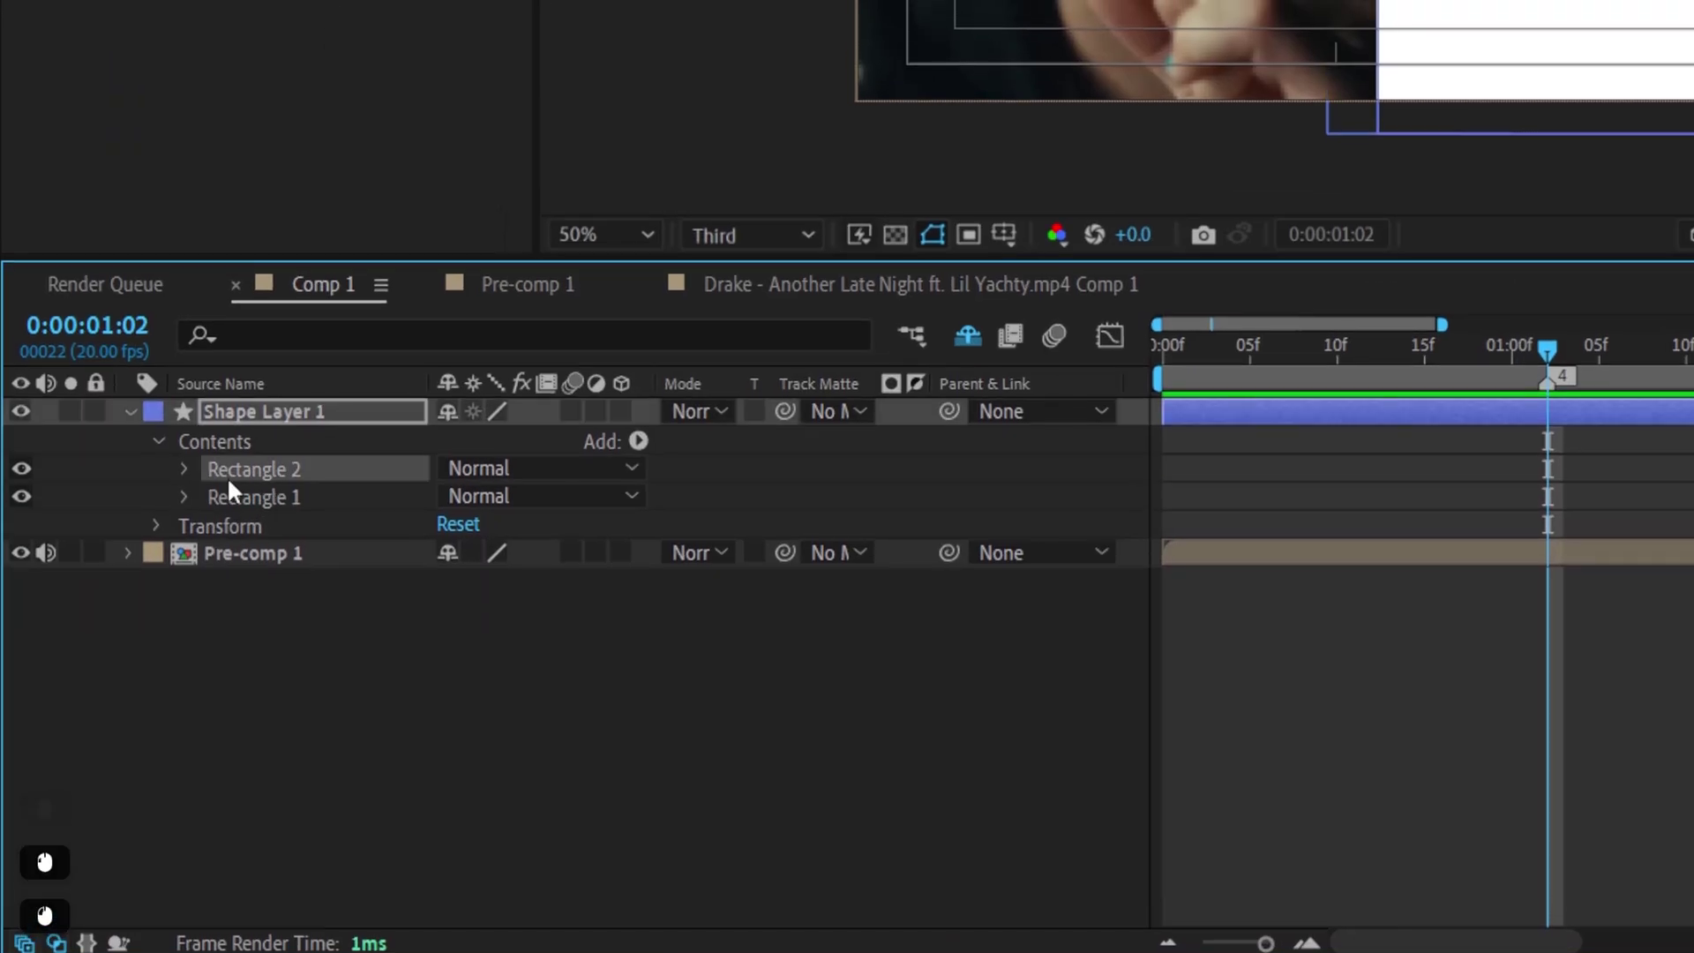
click(182, 469)
click(211, 538)
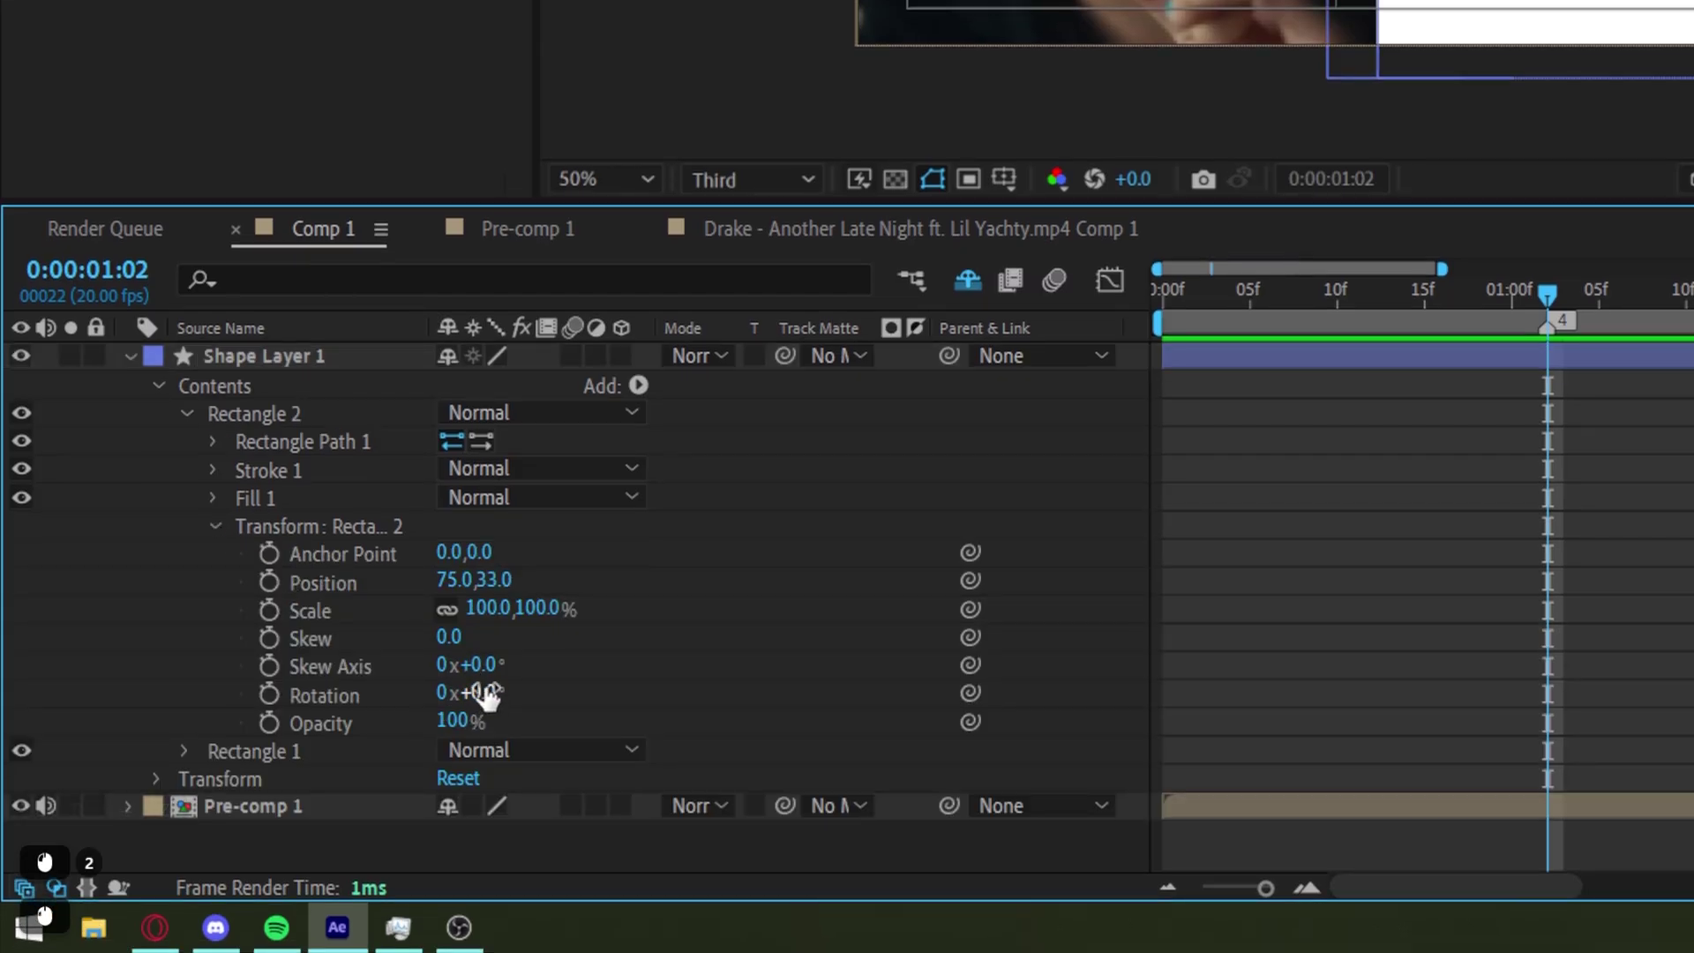
click(488, 697)
text(45)
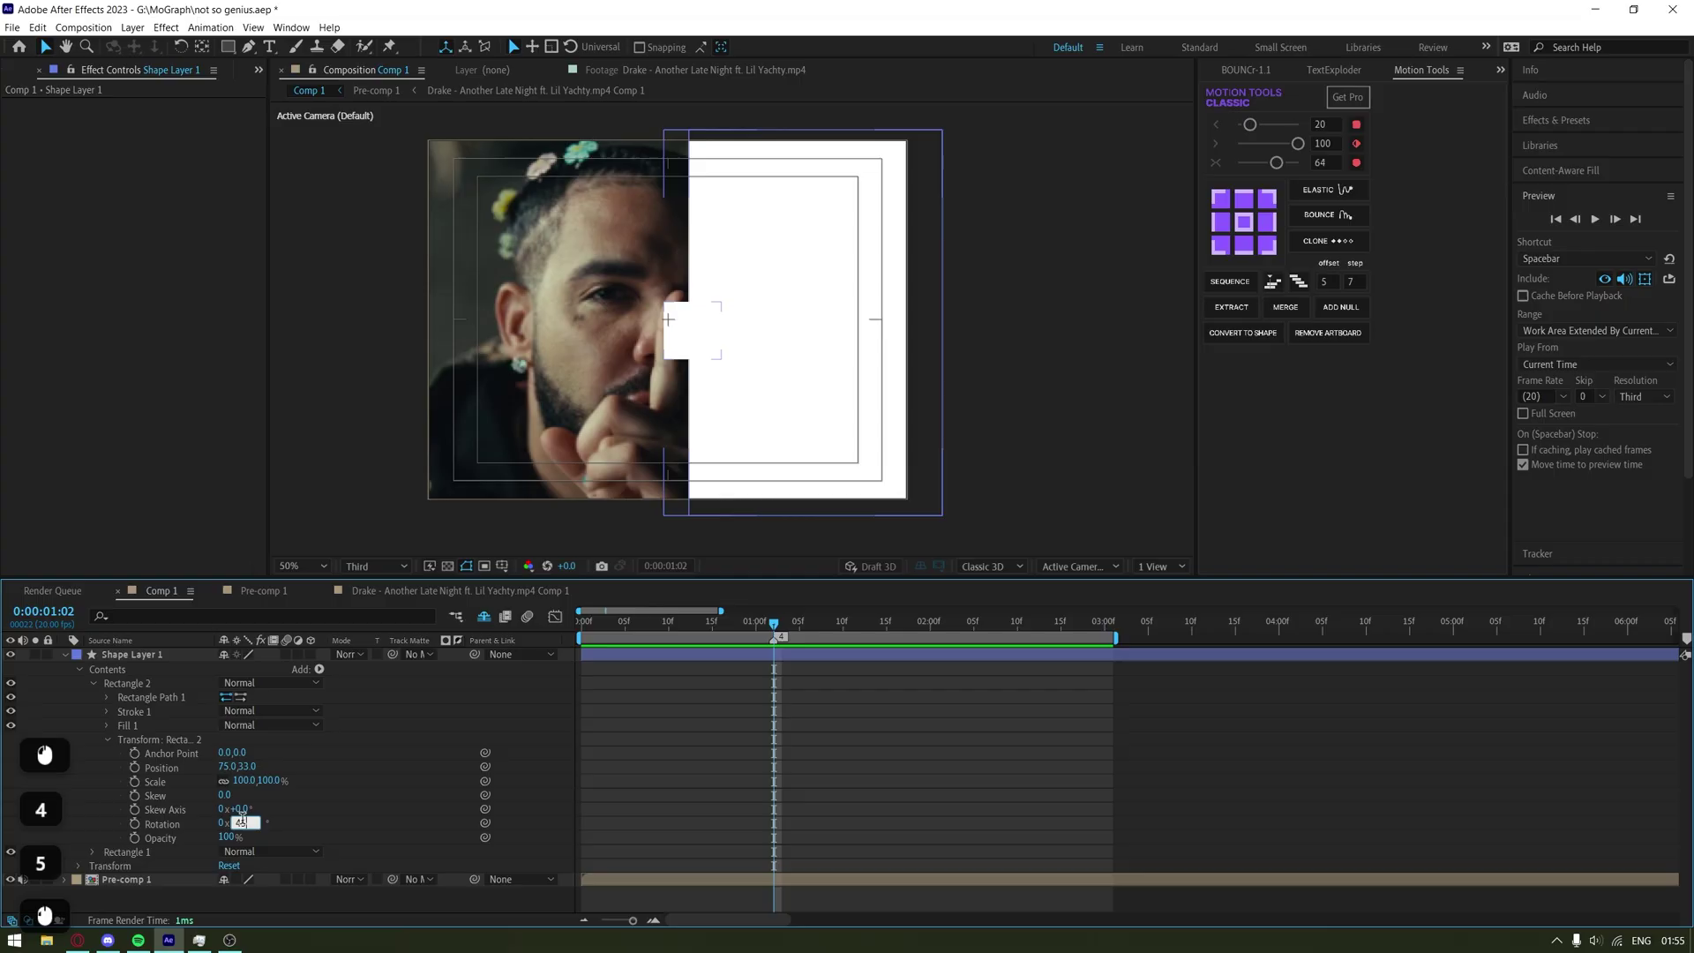
key(Return)
click(676, 339)
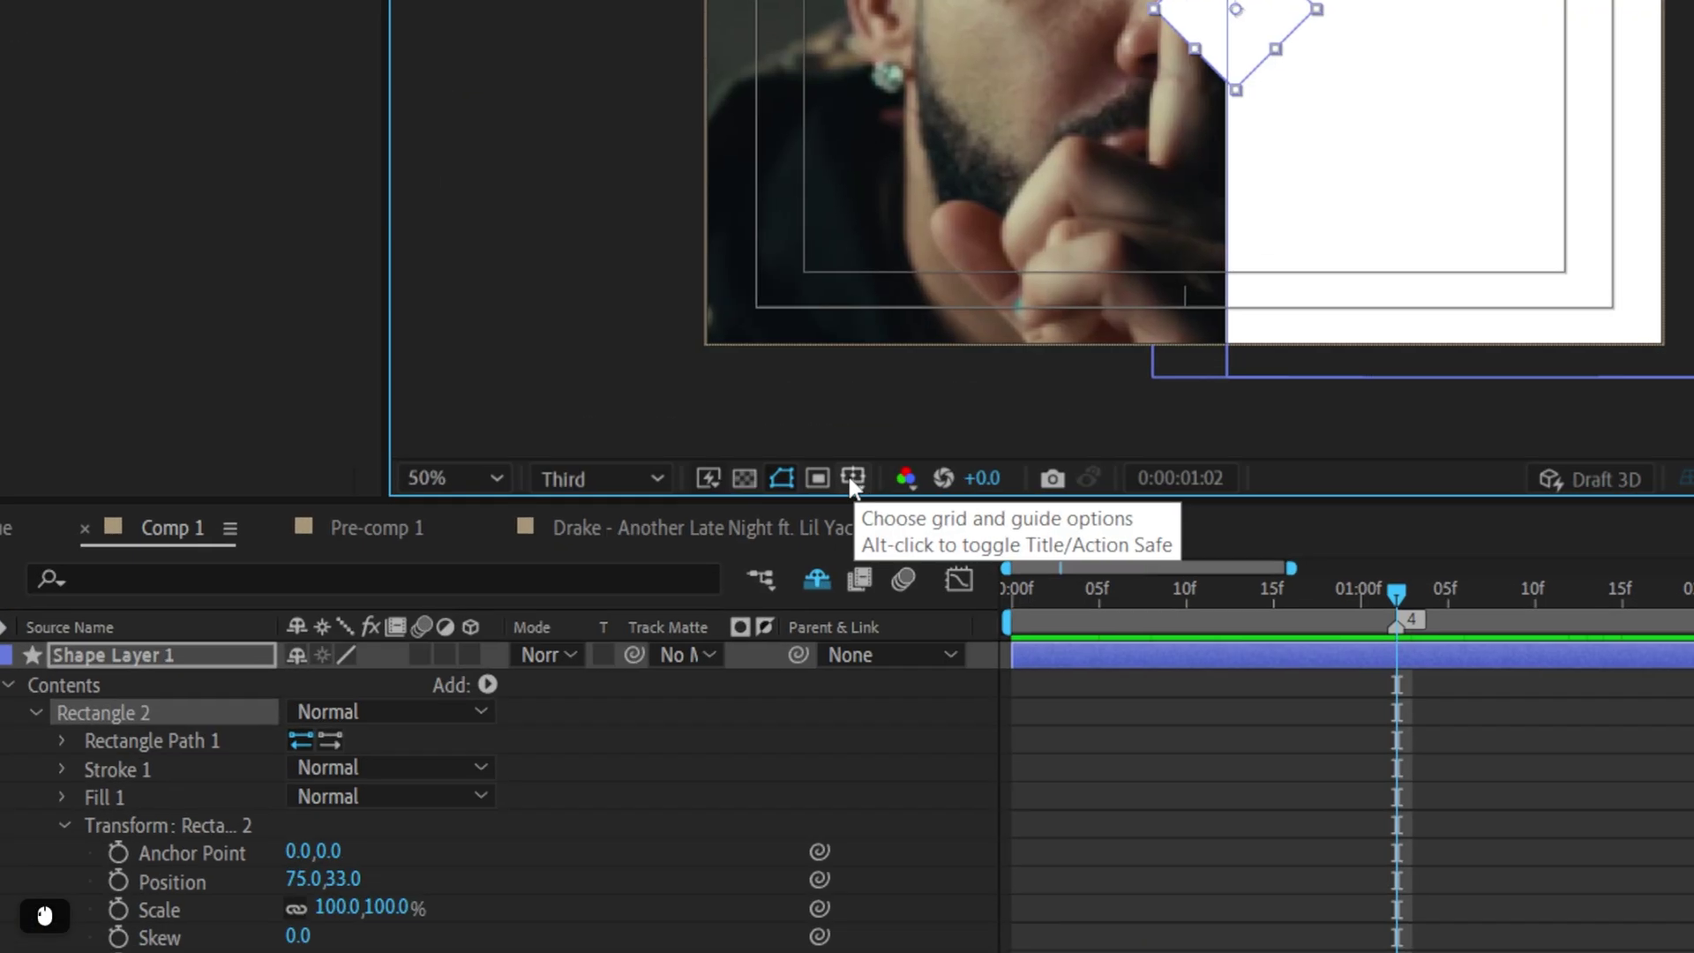
Display the proportional grid and move the diamond to position 129, -3 so it centres on the middle grid line
click(502, 566)
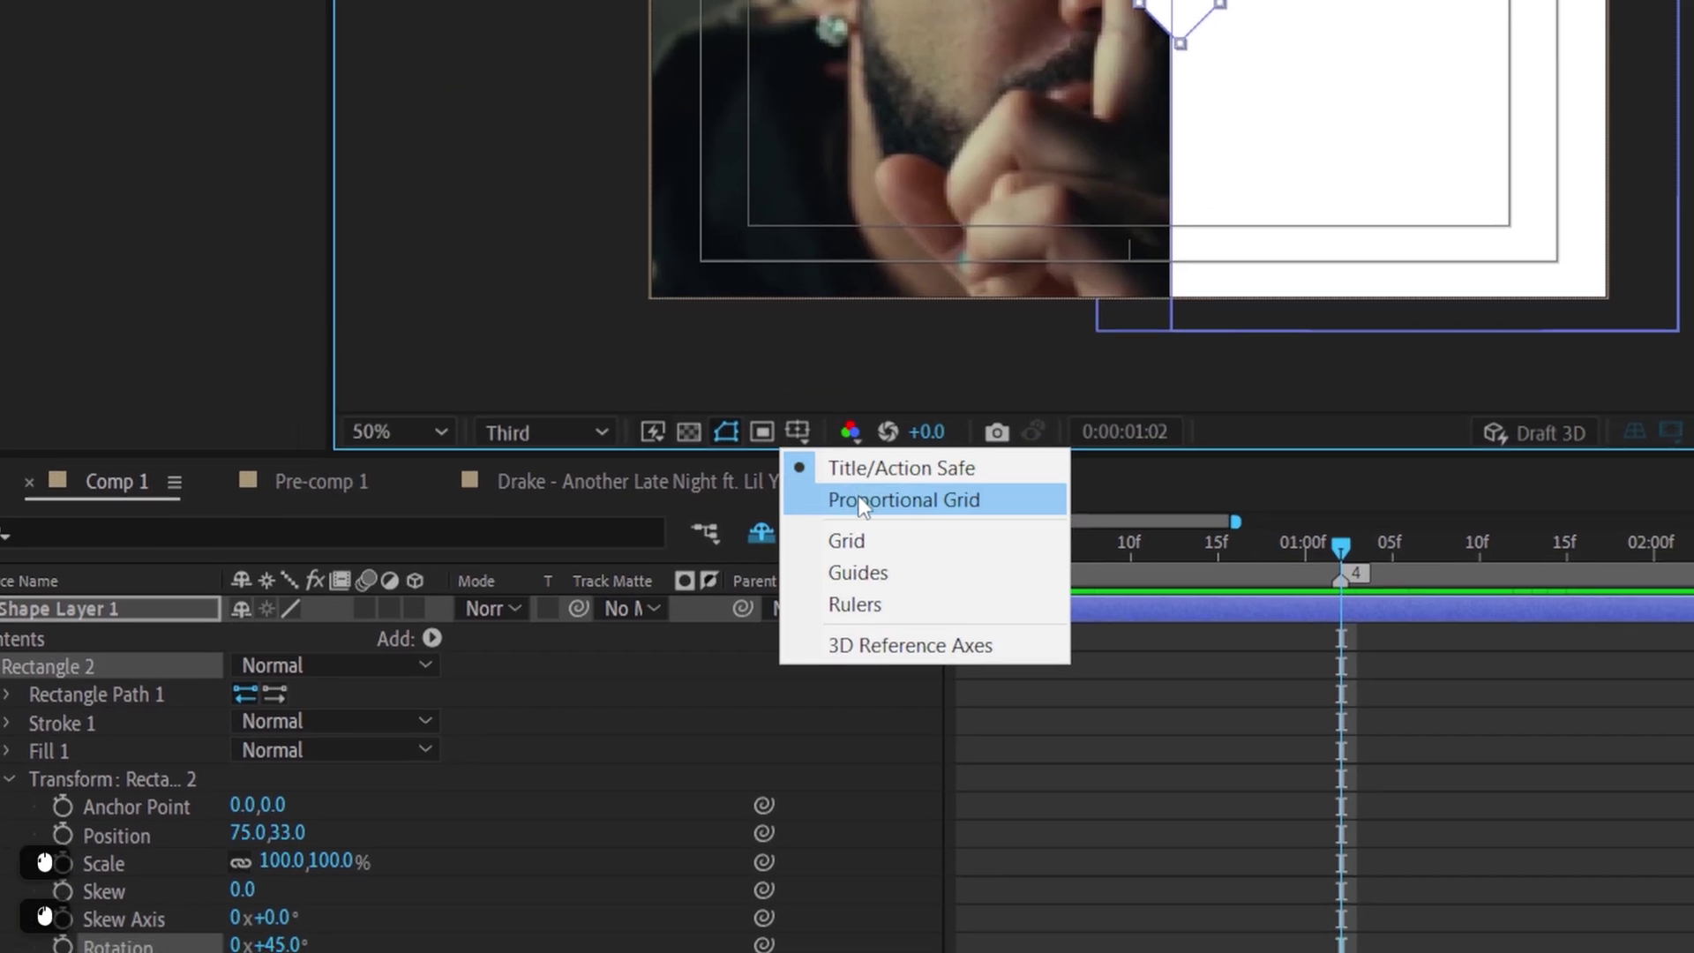
click(926, 548)
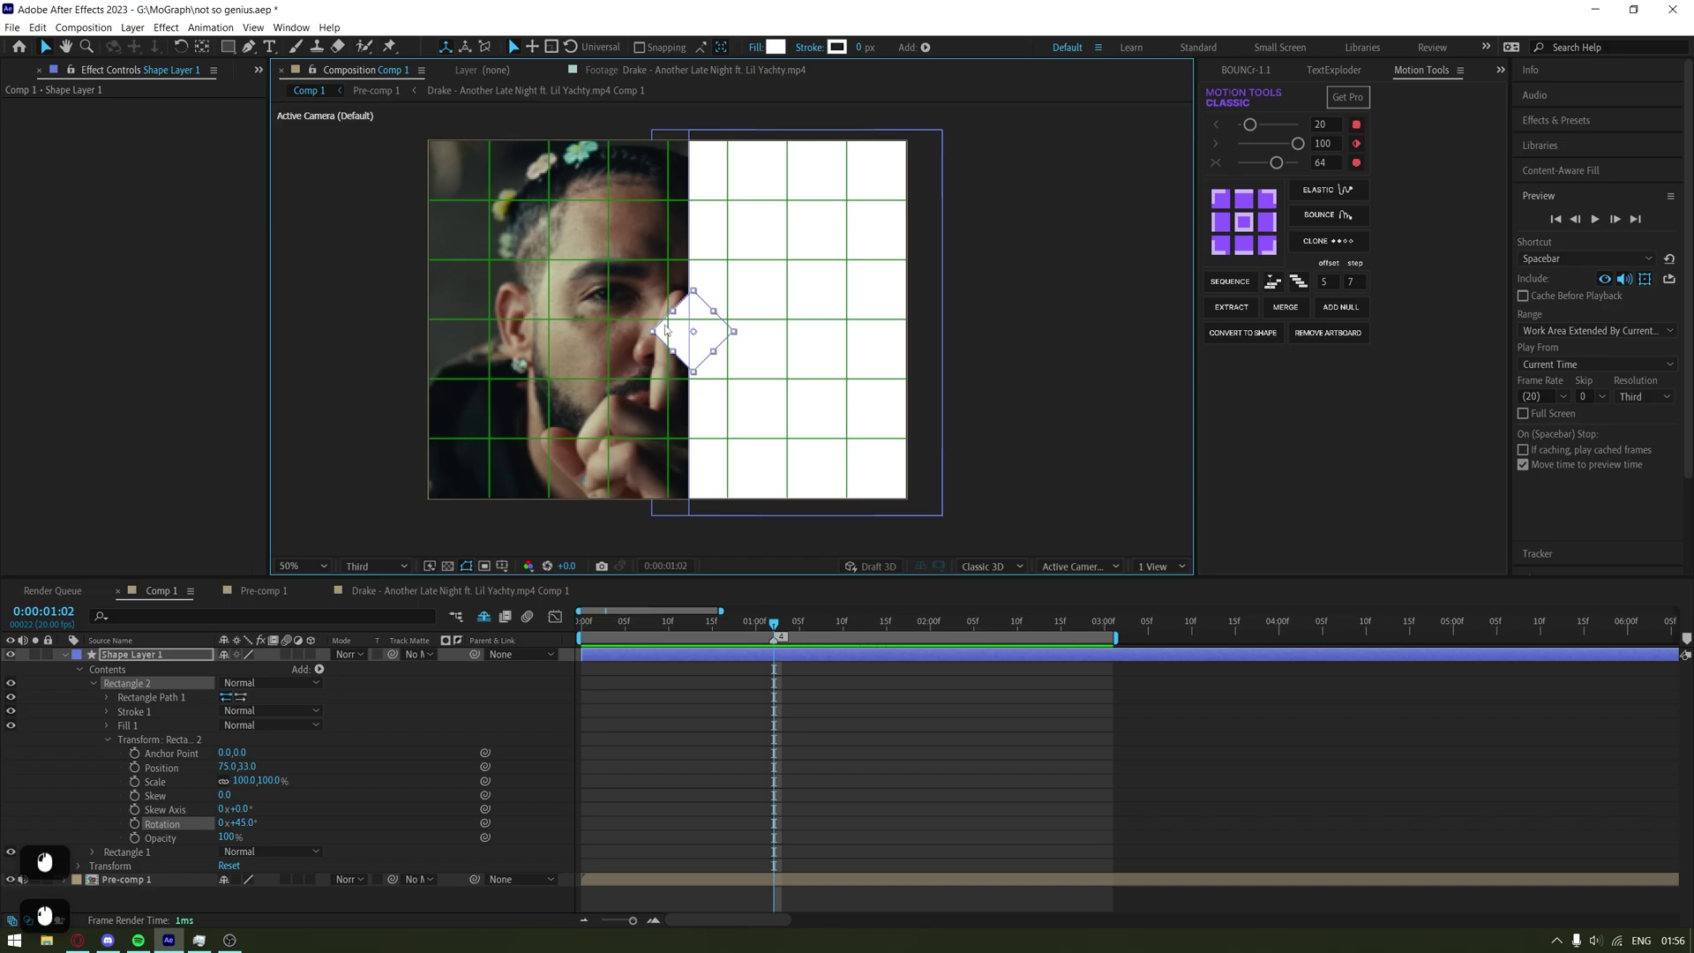
drag(680, 350, 700, 334)
scroll(669, 315, up, 1)
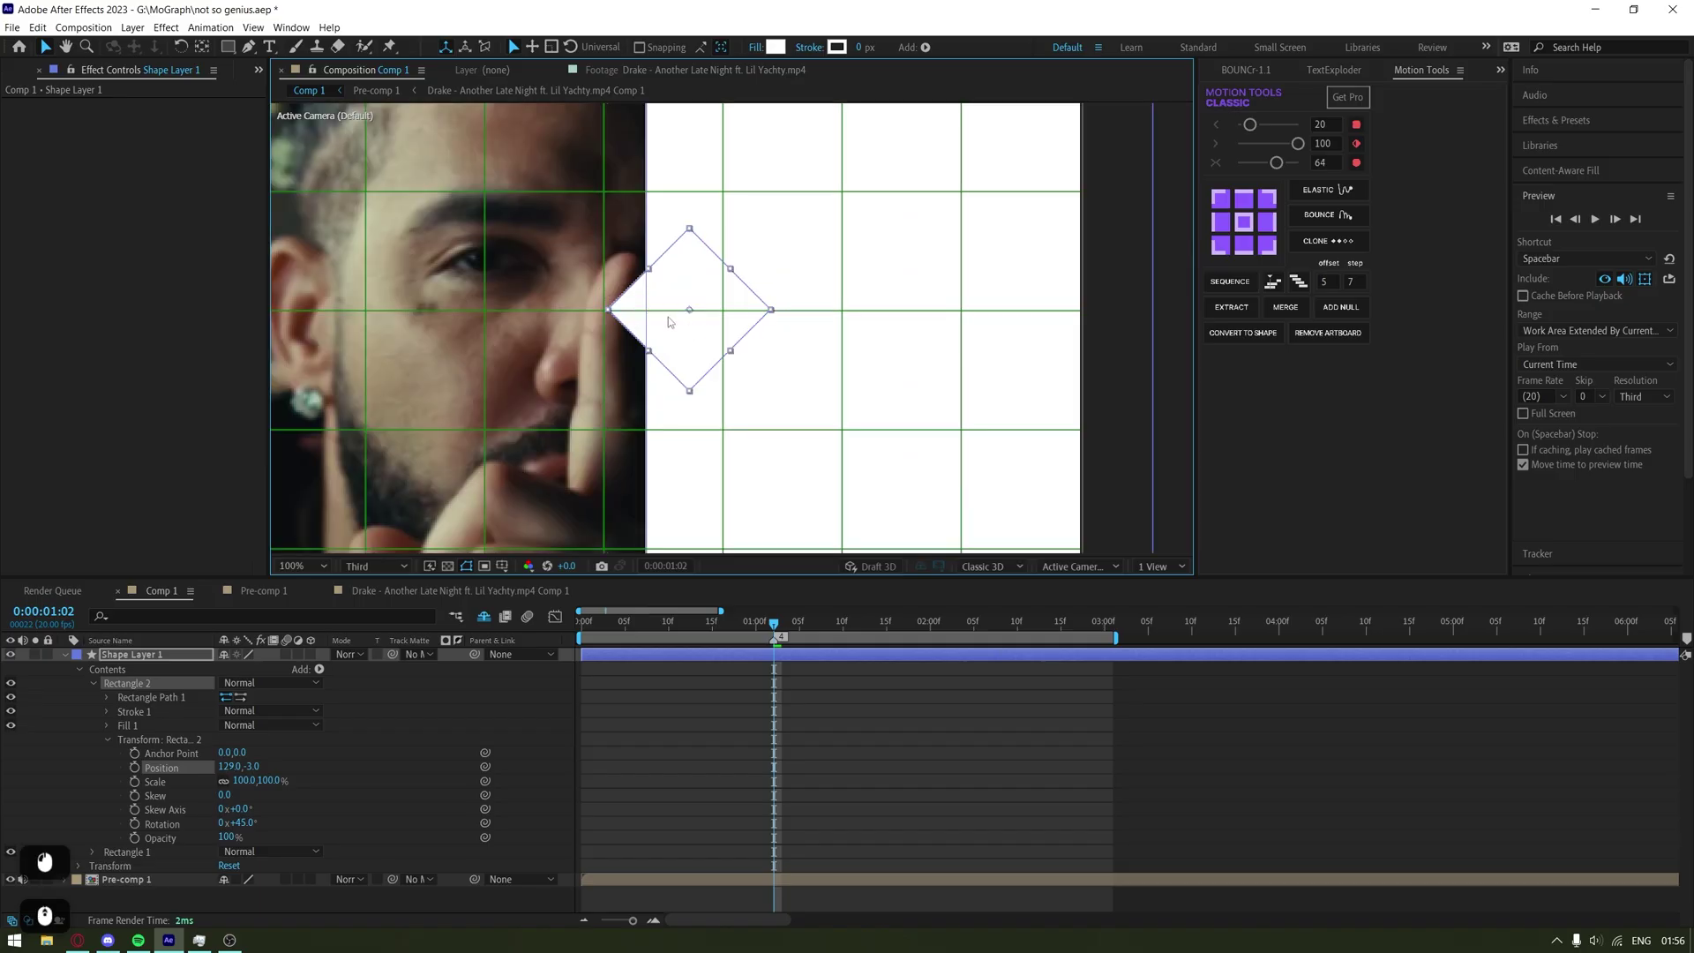
scroll(669, 322, down, 1)
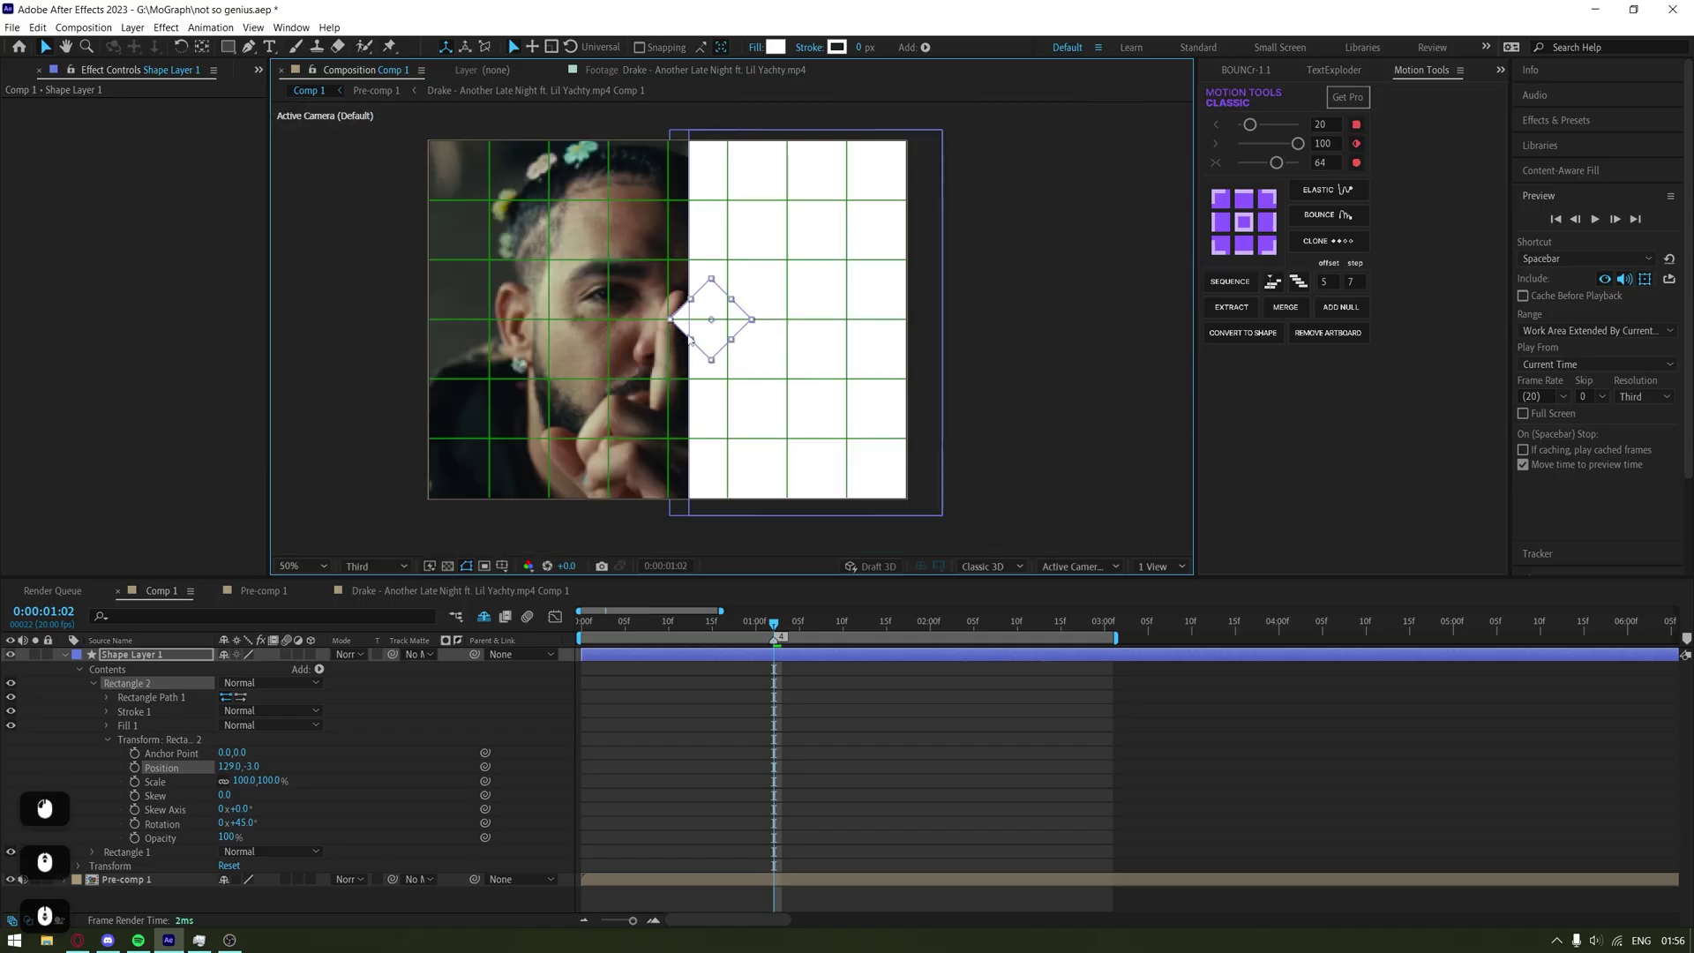
Undo the most recent changes and slide Rectangle 2 horizontally to position 97, -3 so its tip protrudes from the white panel
key(ctrl+z)
key(ctrl+z)
key(ctrl+z)
key(ctrl+z)
key(ctrl+z)
key(ctrl+z)
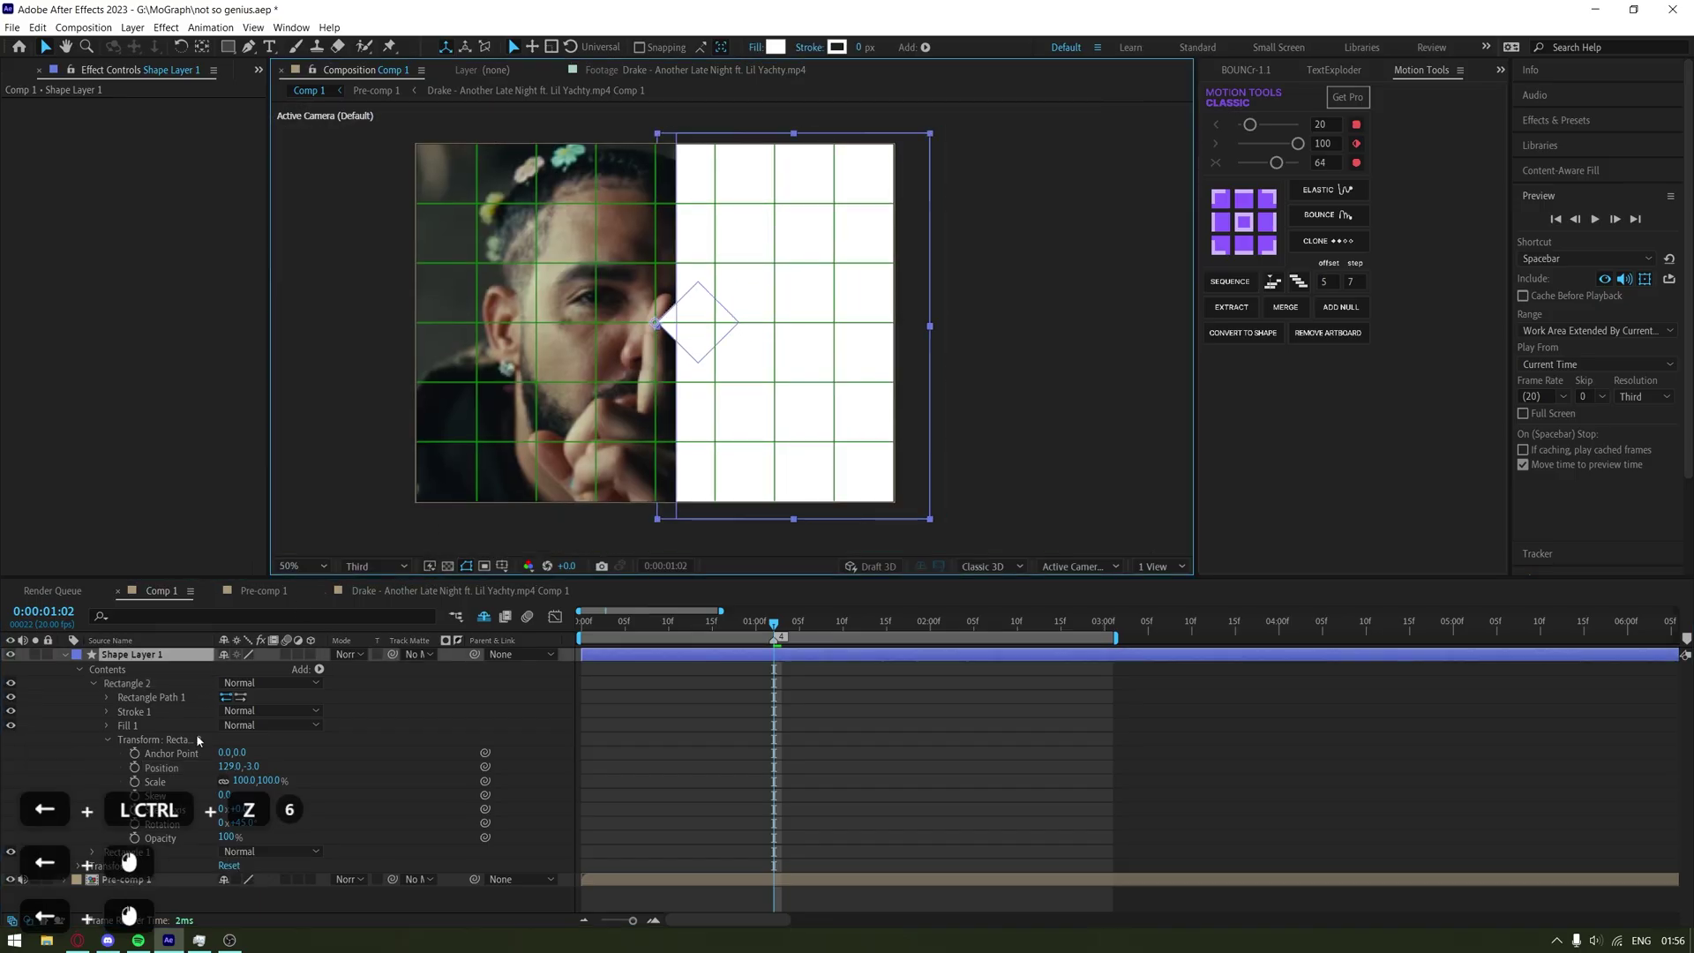
click(163, 697)
click(135, 683)
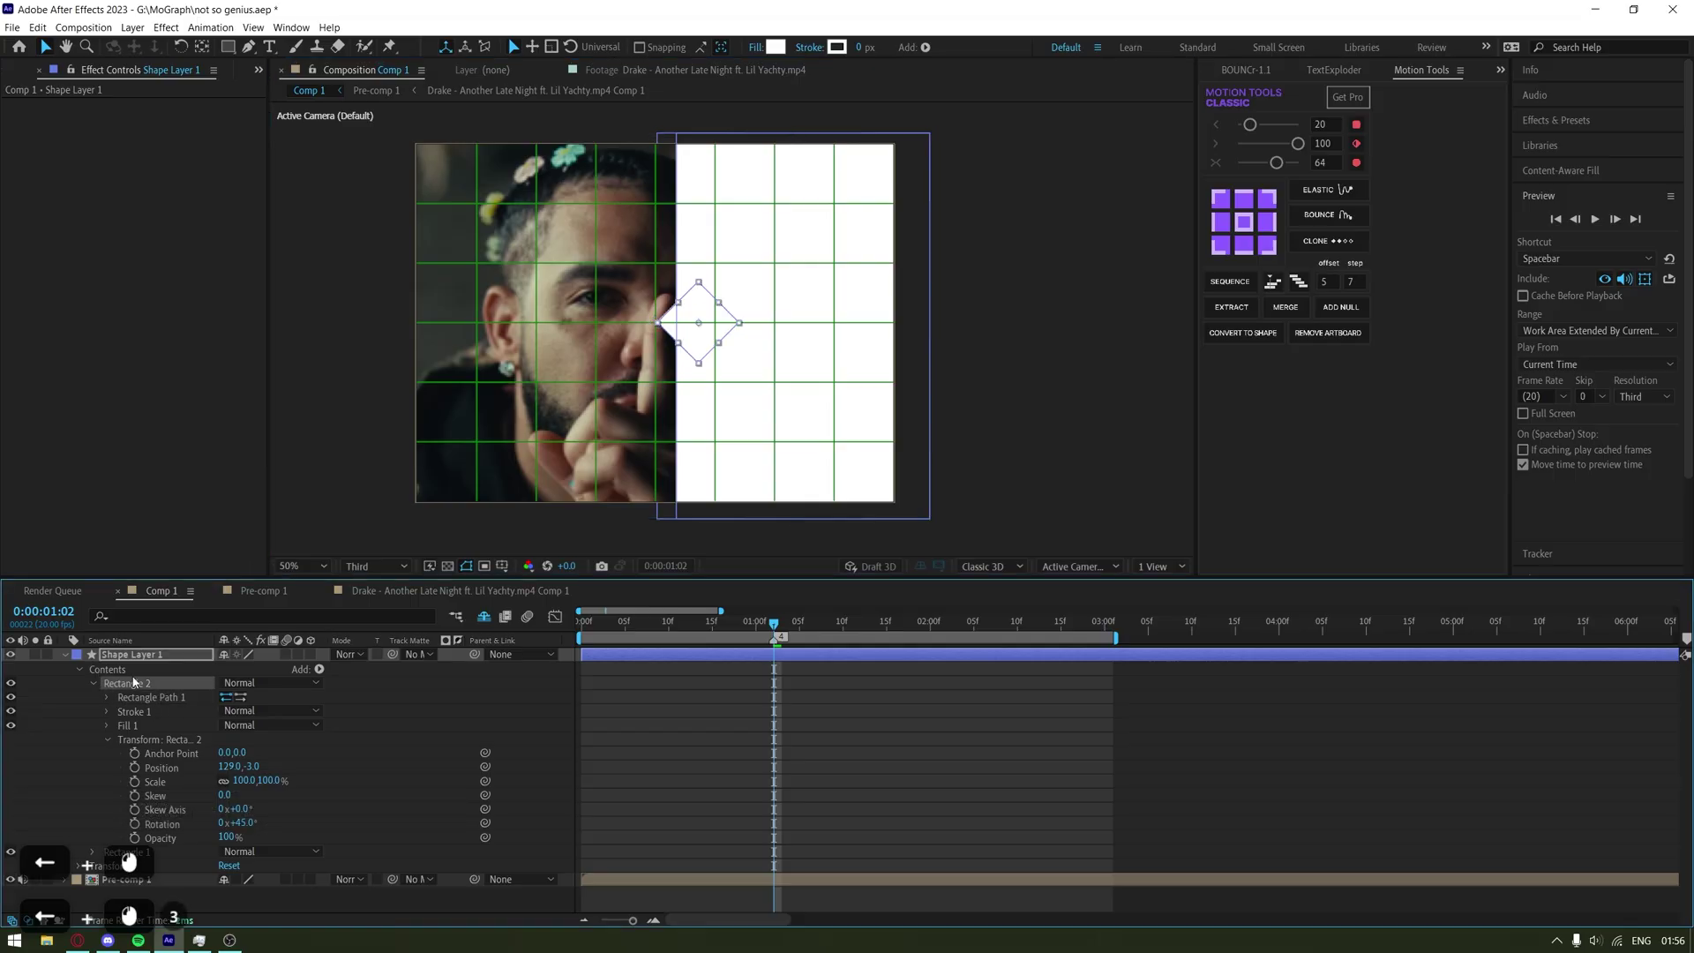
mouse_move(704, 338)
mouse_down()
mouse_move(622, 333)
mouse_move(771, 322)
mouse_move(692, 340)
mouse_up()
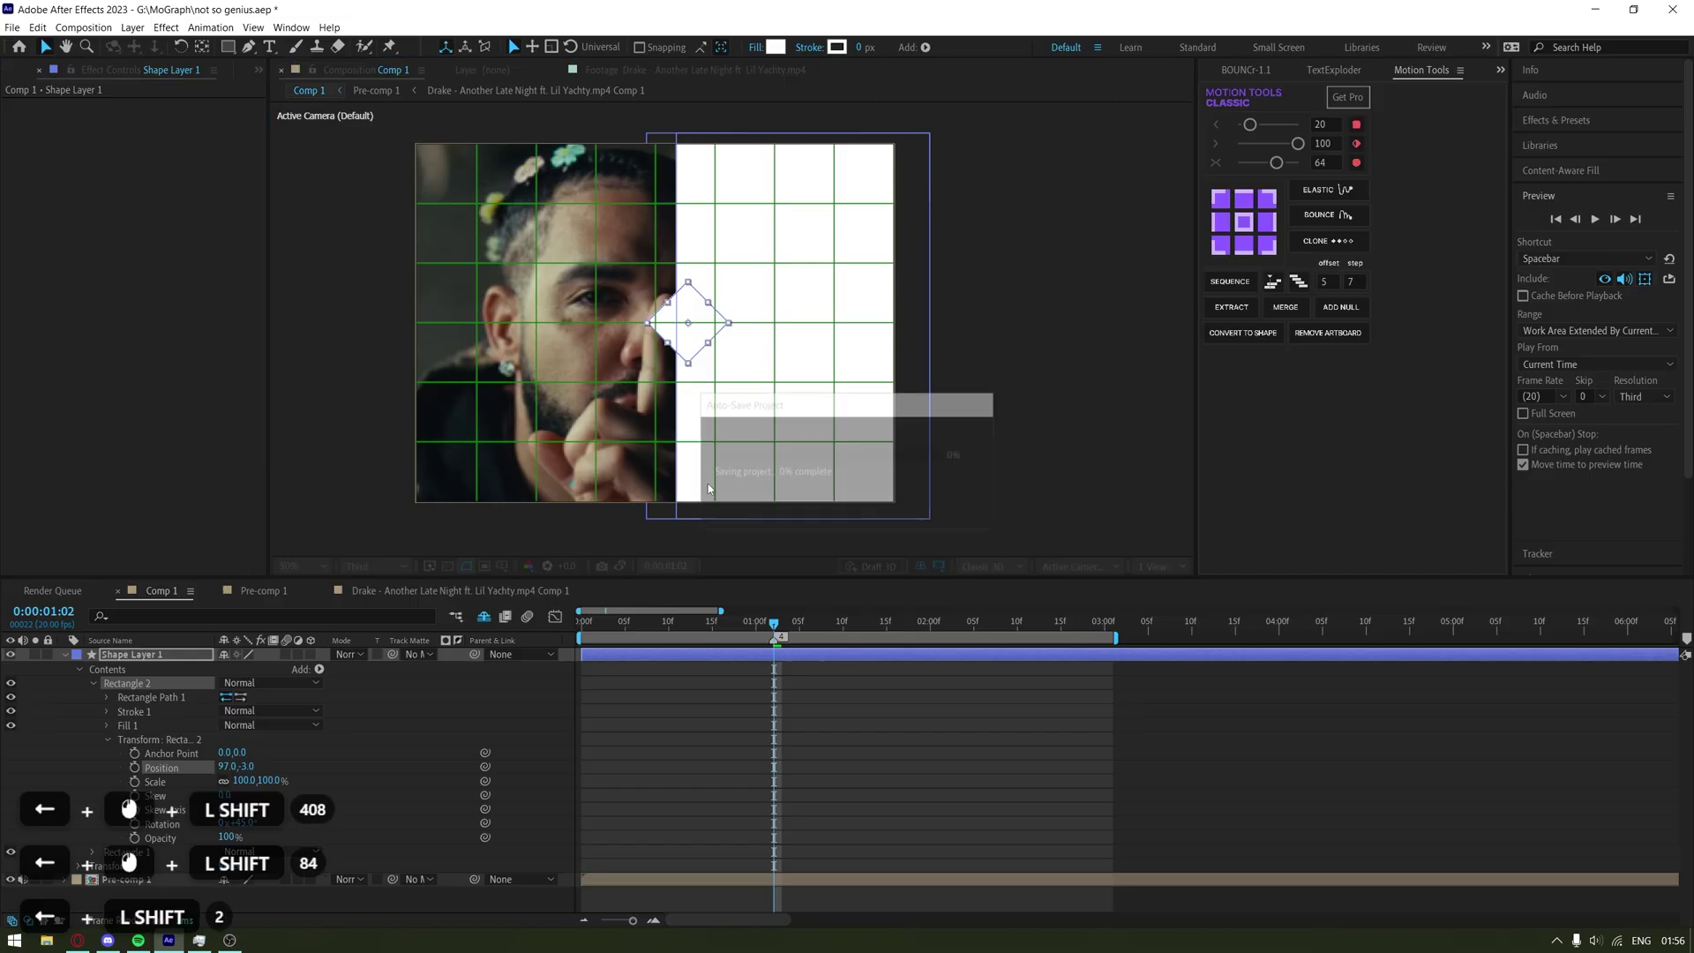
click(491, 567)
click(496, 569)
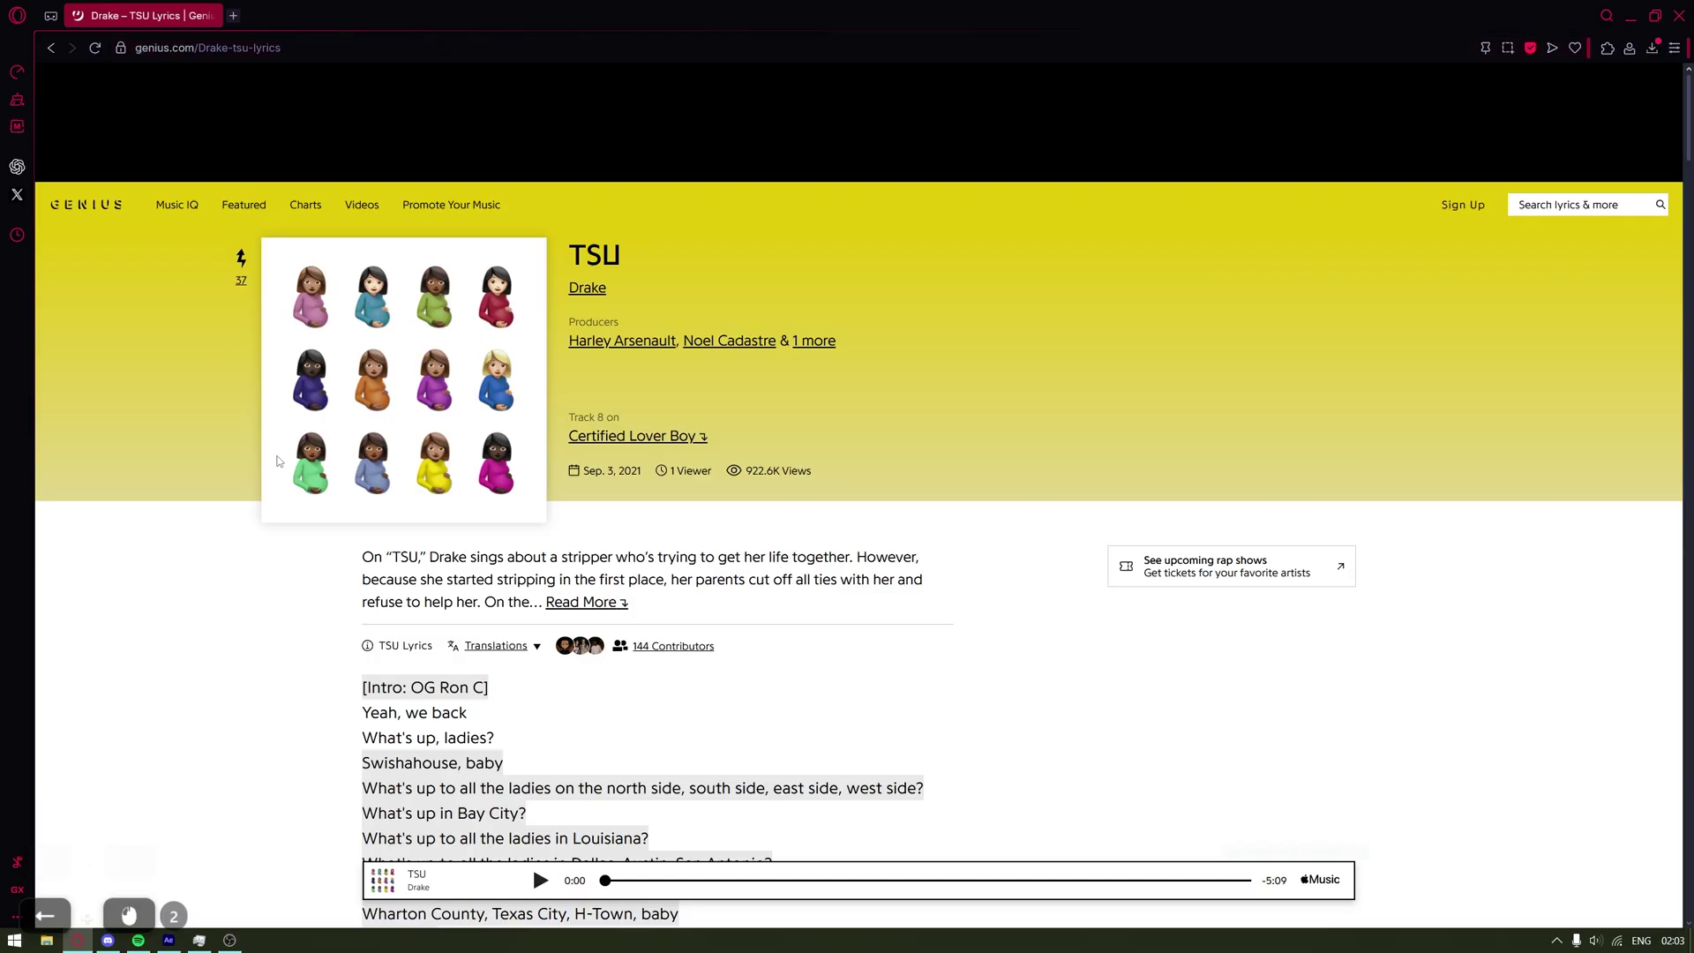
In the browser, copy the first chorus line from the Genius lyrics page for "TSU"
scroll(269, 455, down, 3)
scroll(256, 370, up, 3)
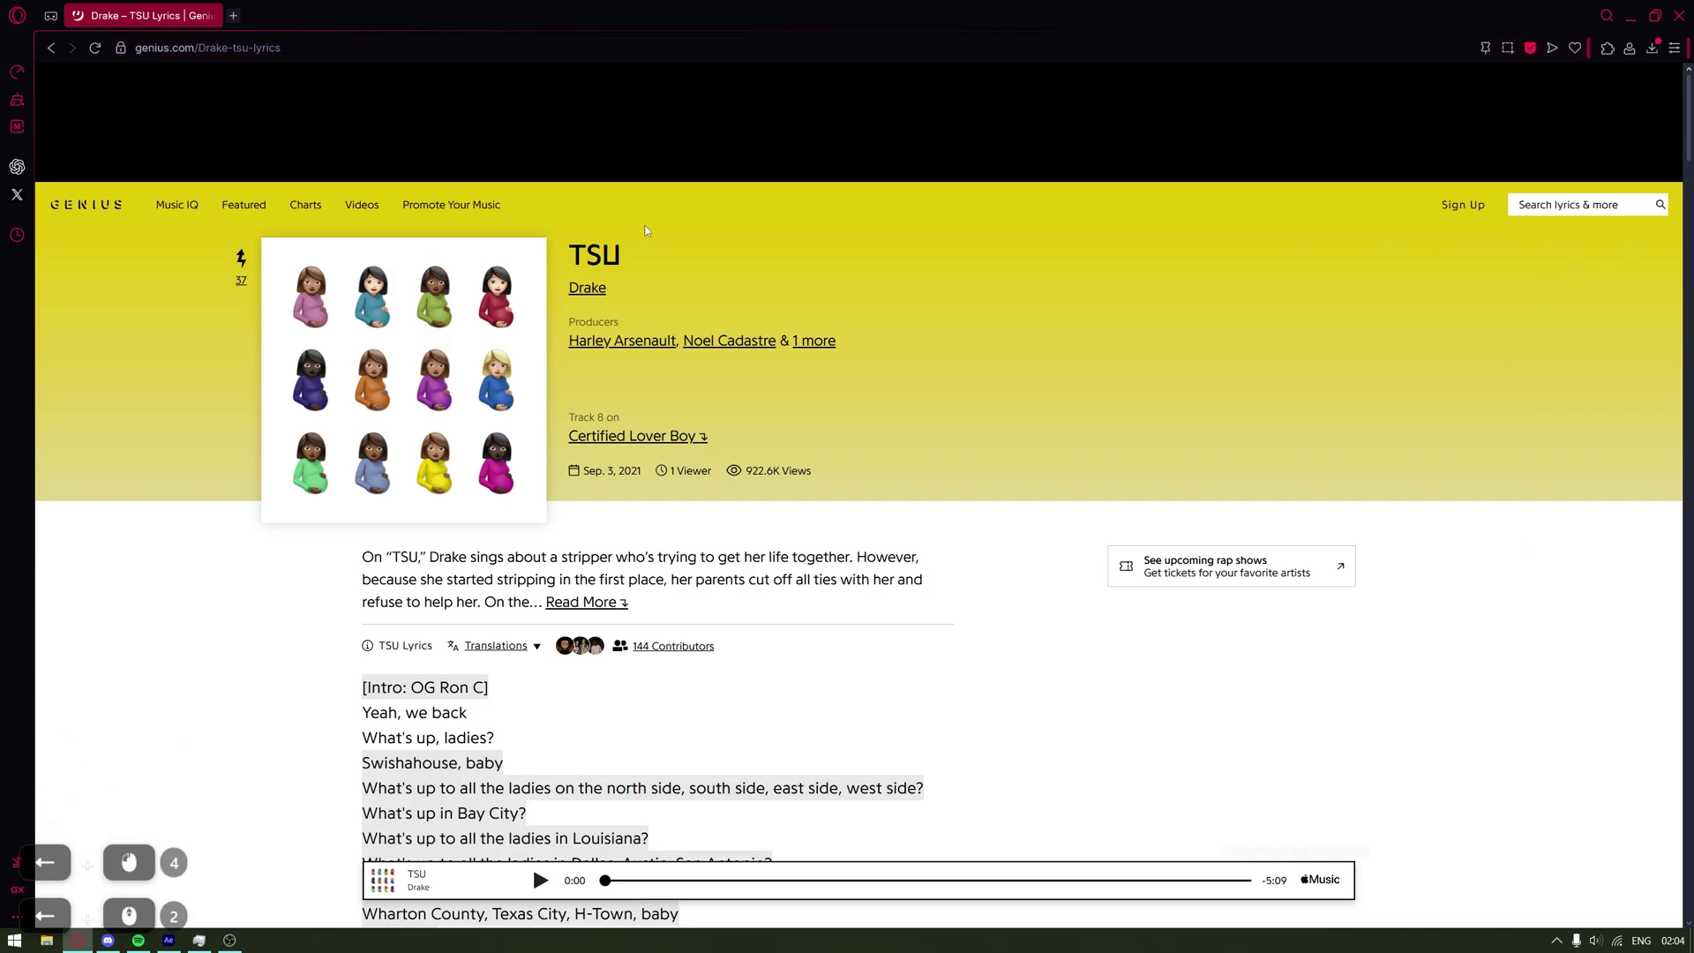
scroll(647, 232, down, 6)
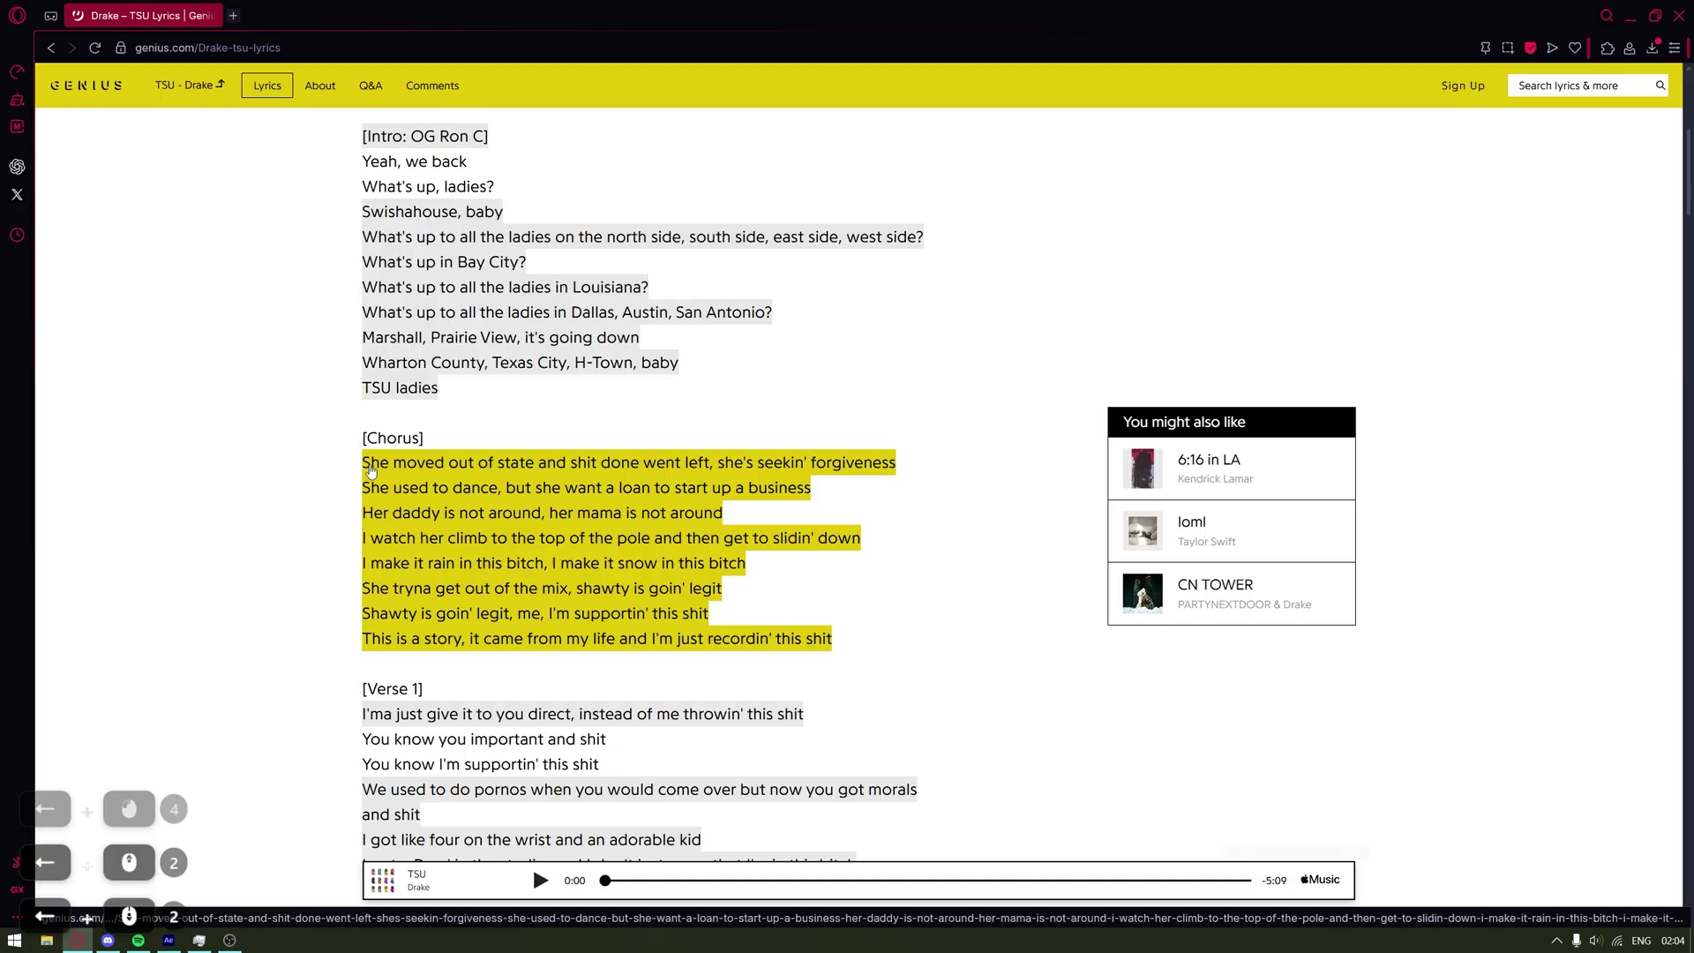
drag(371, 470, 890, 466)
key(ctrl+c)
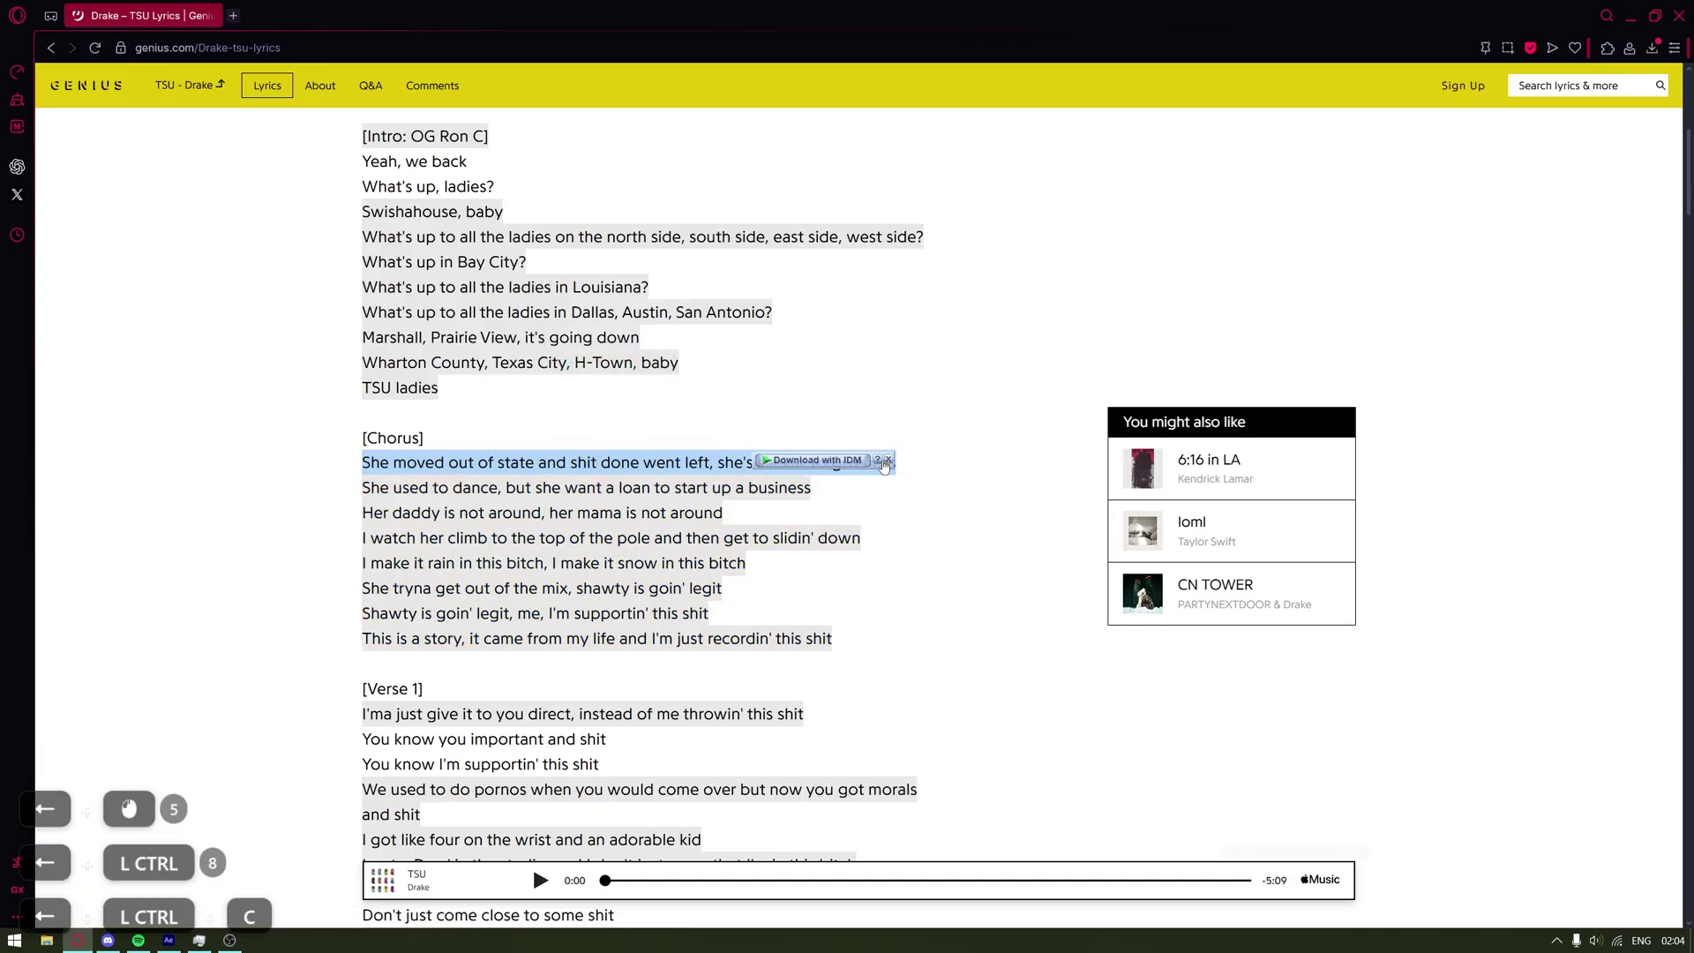
click(883, 465)
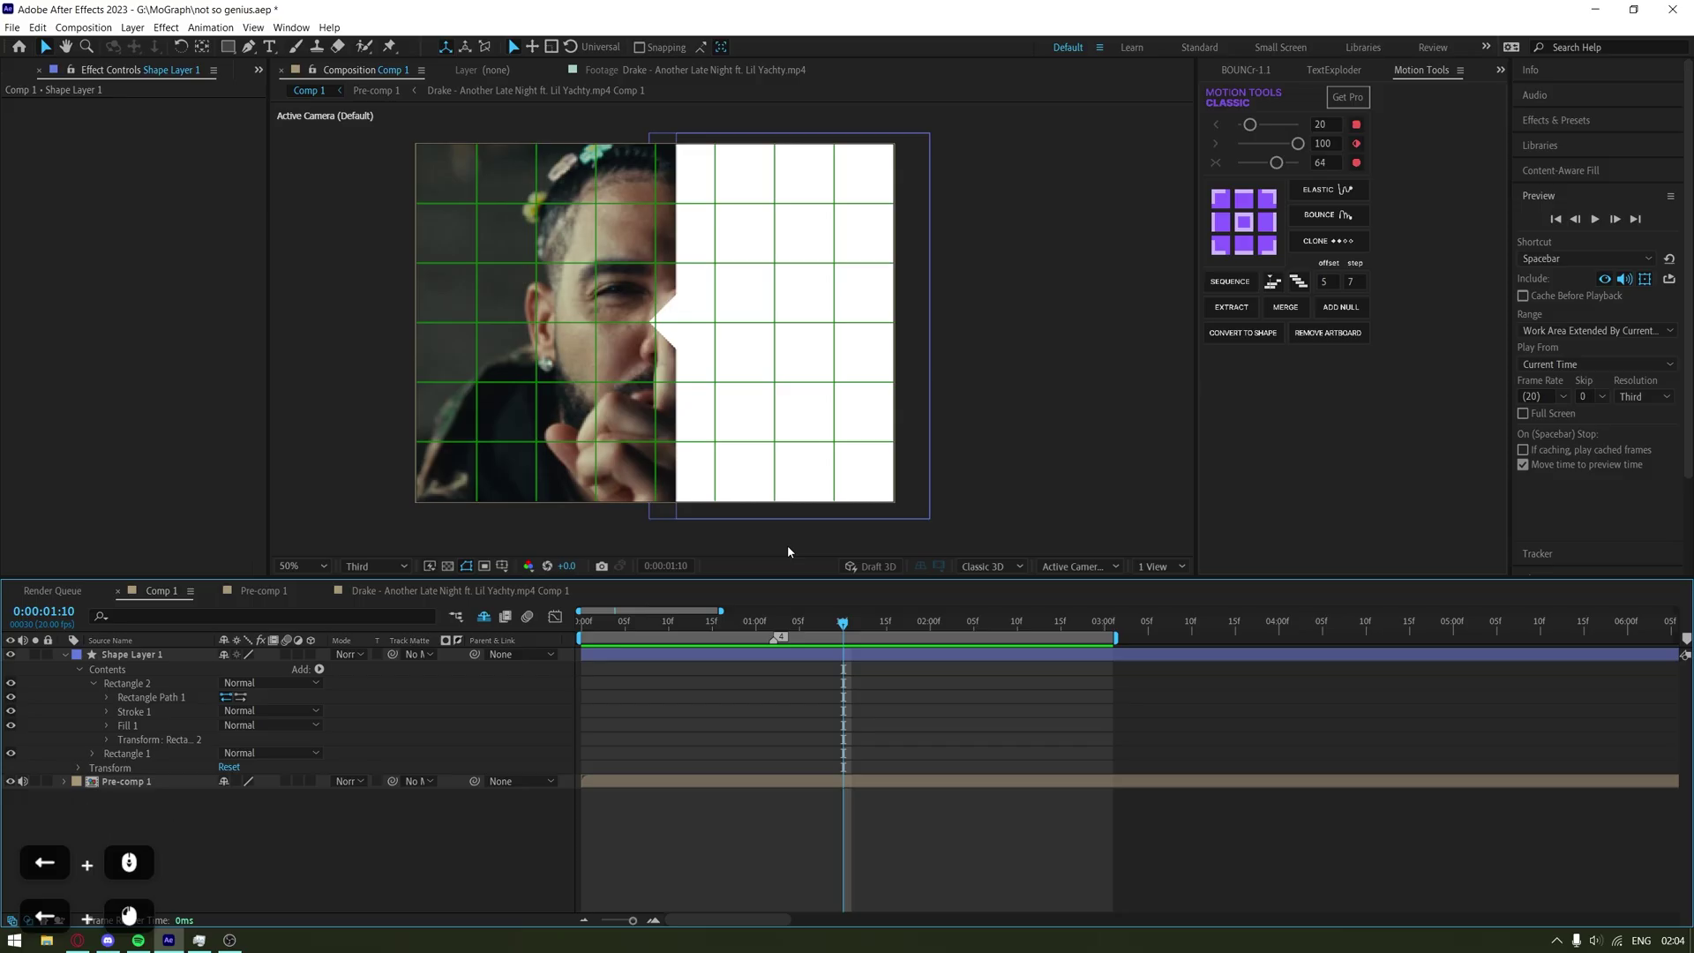
Back in After Effects, create a text layer over the face in Comp 1 and paste the copied lyric line
key(ctrl+t)
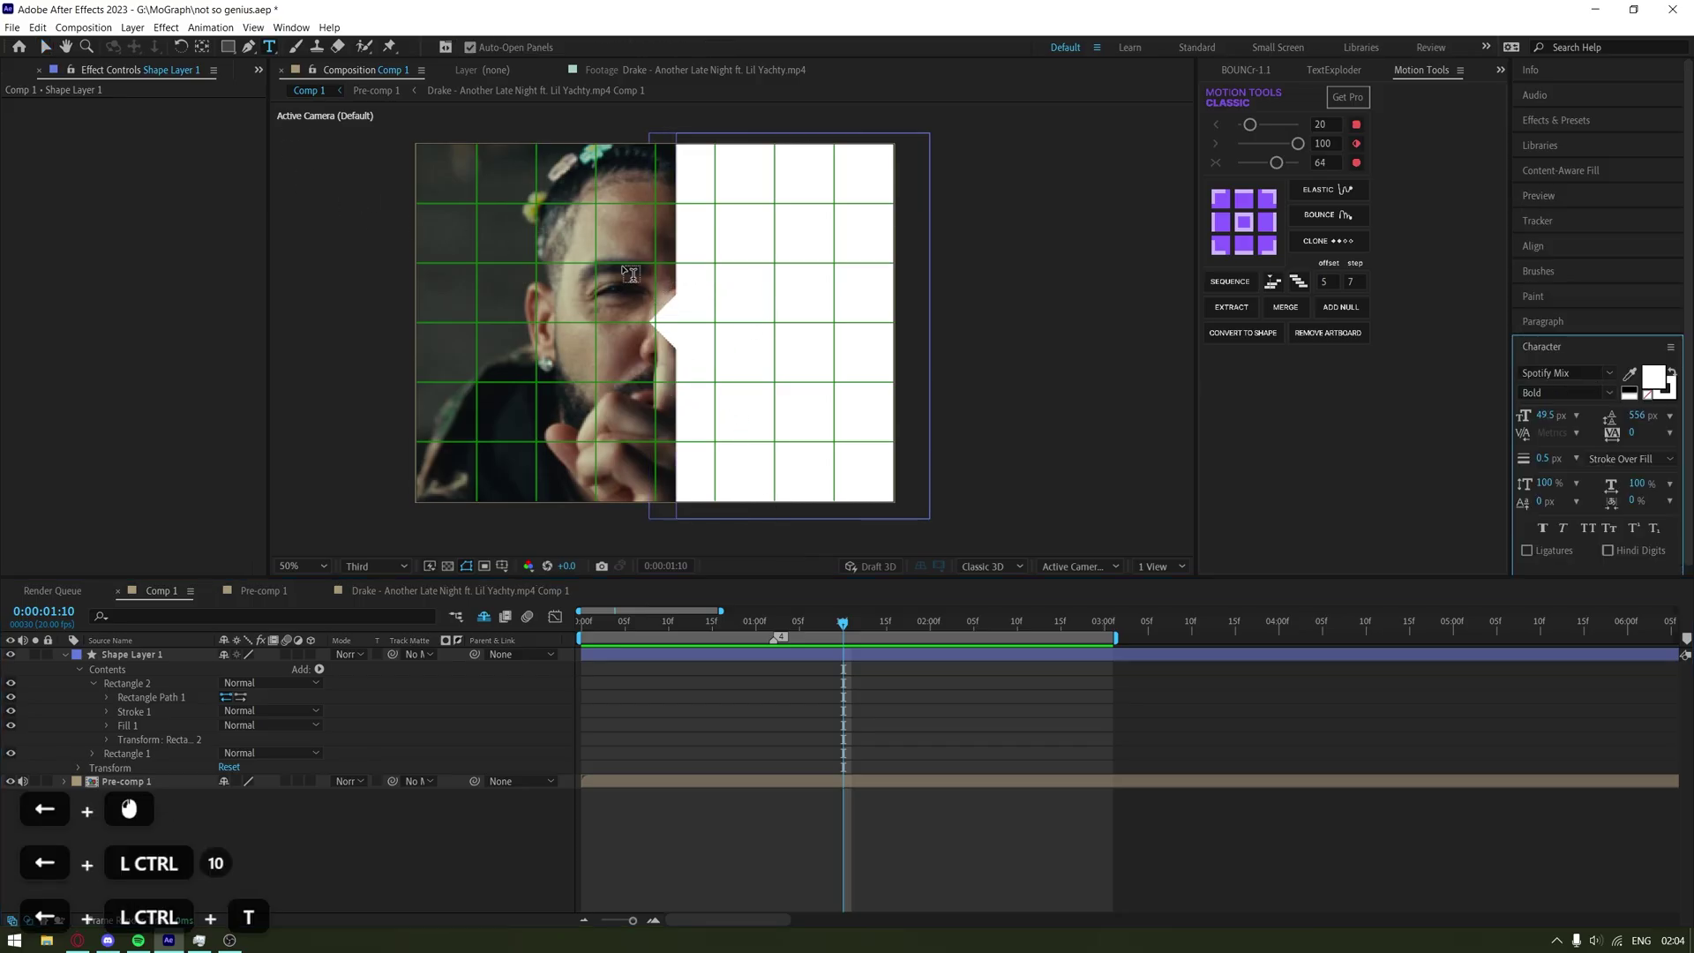
click(551, 304)
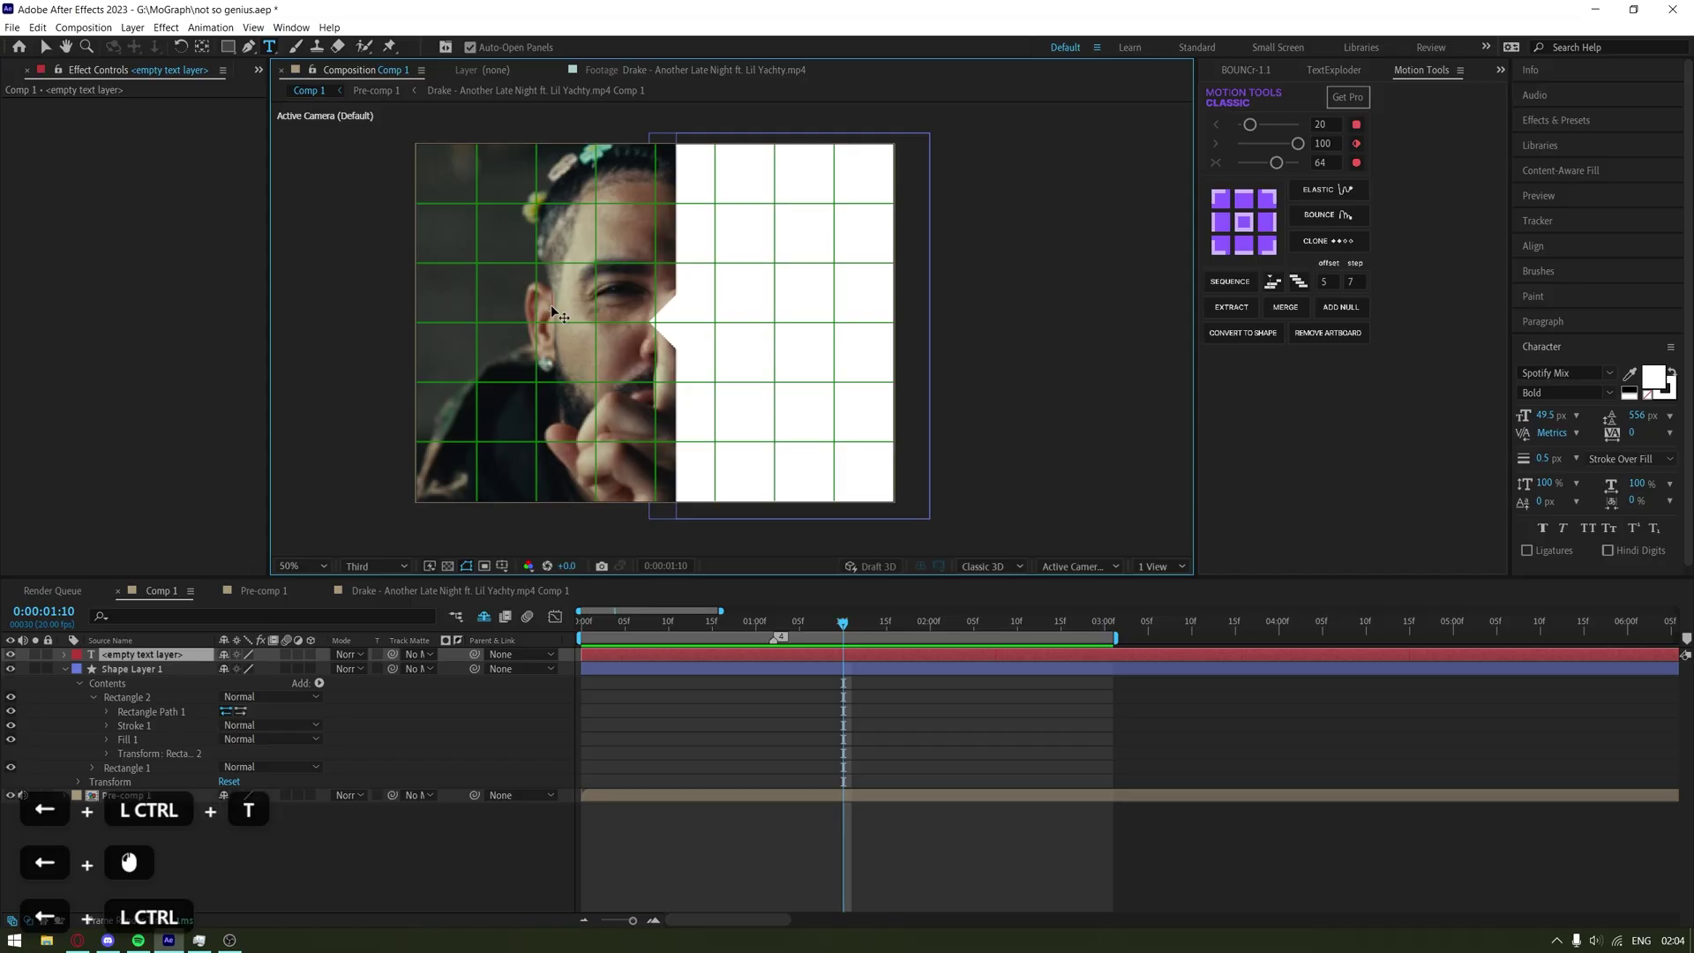
key(ctrl+v)
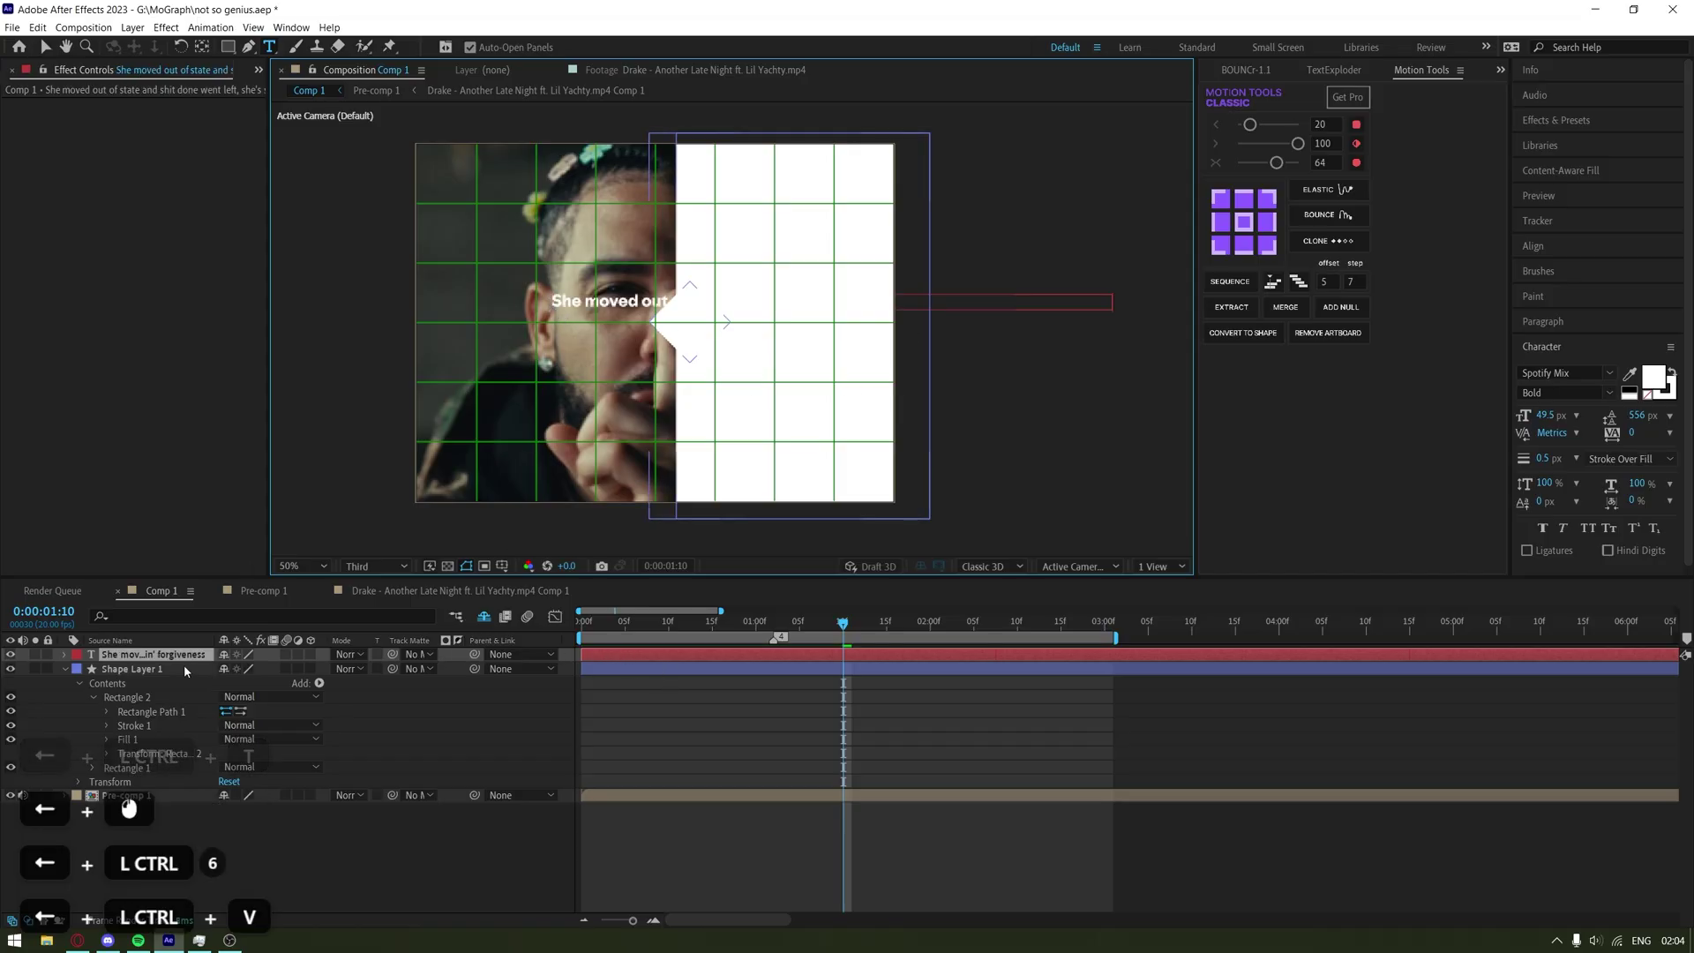
Set the text fill colour to red
click(1653, 378)
click(1269, 305)
click(847, 684)
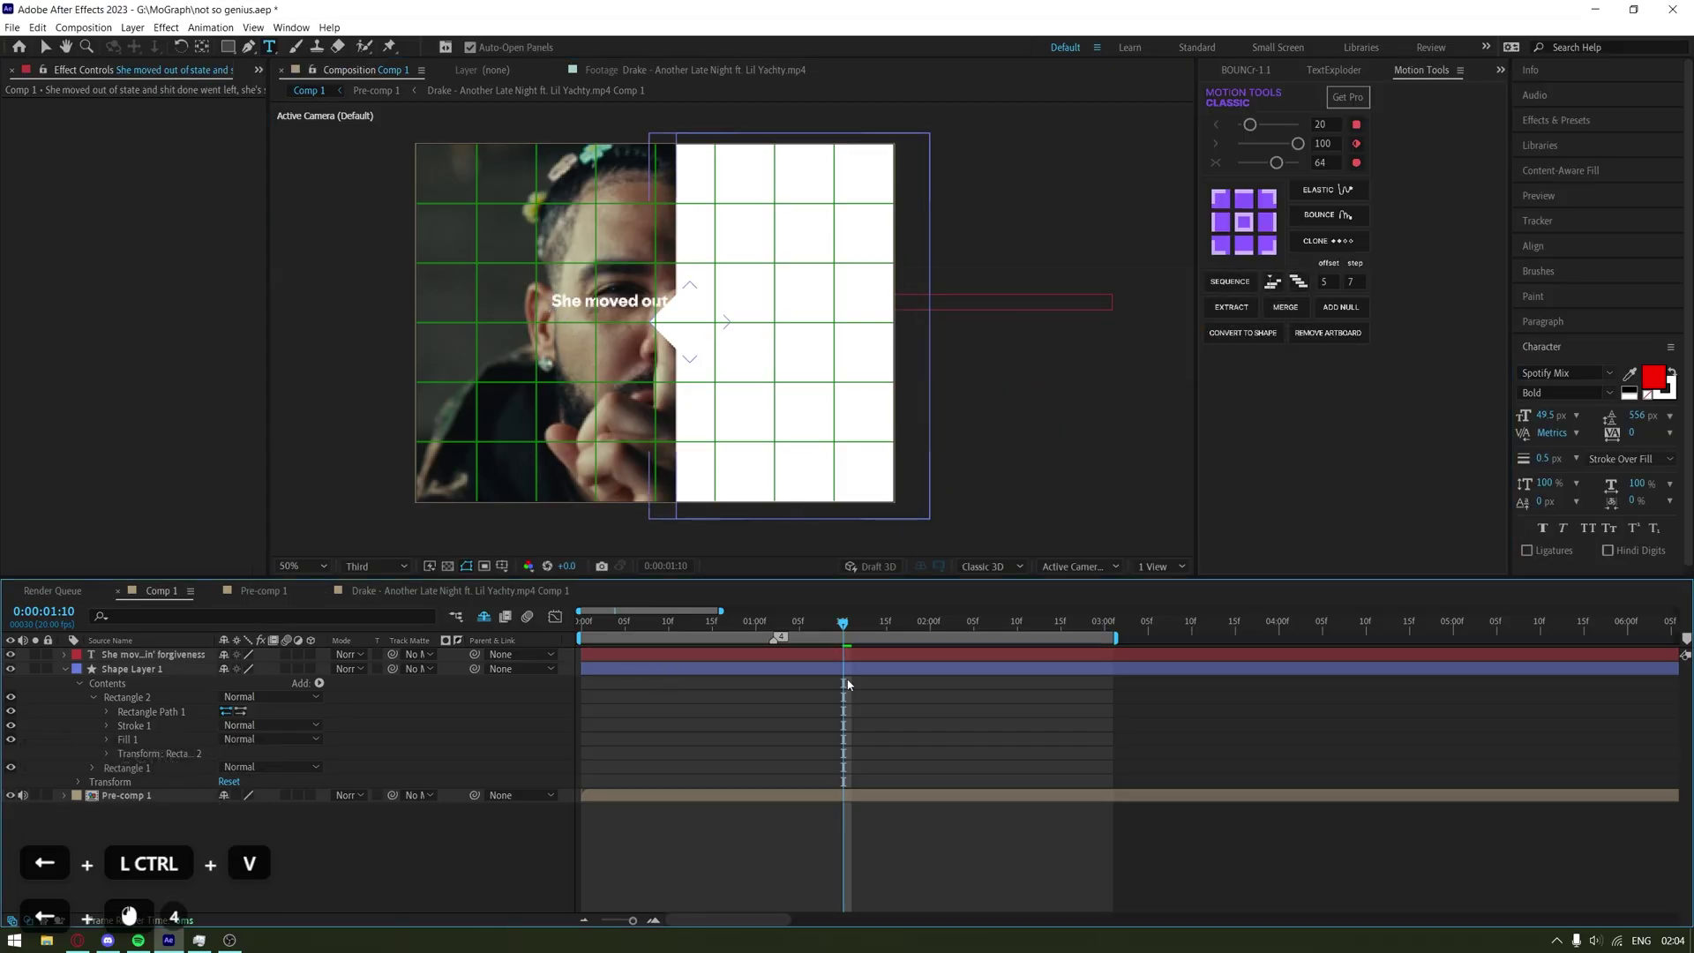
Select the whole lyric text layer and give it a deep red fill
click(847, 654)
click(1653, 378)
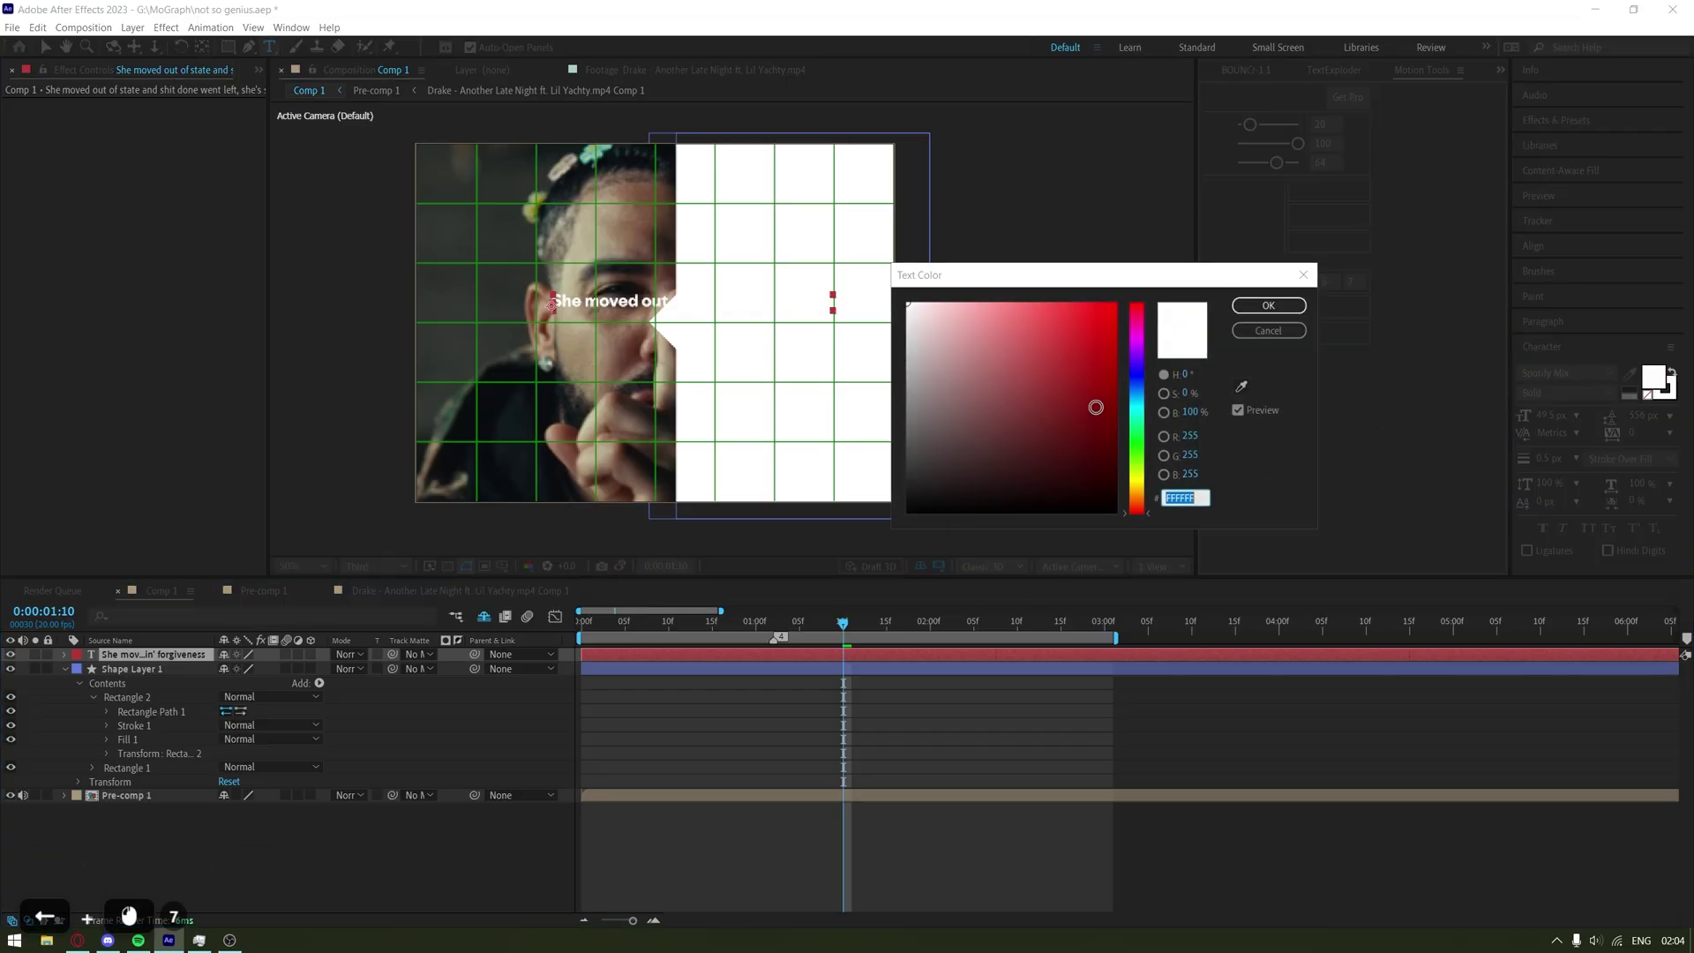
click(1096, 407)
click(1269, 304)
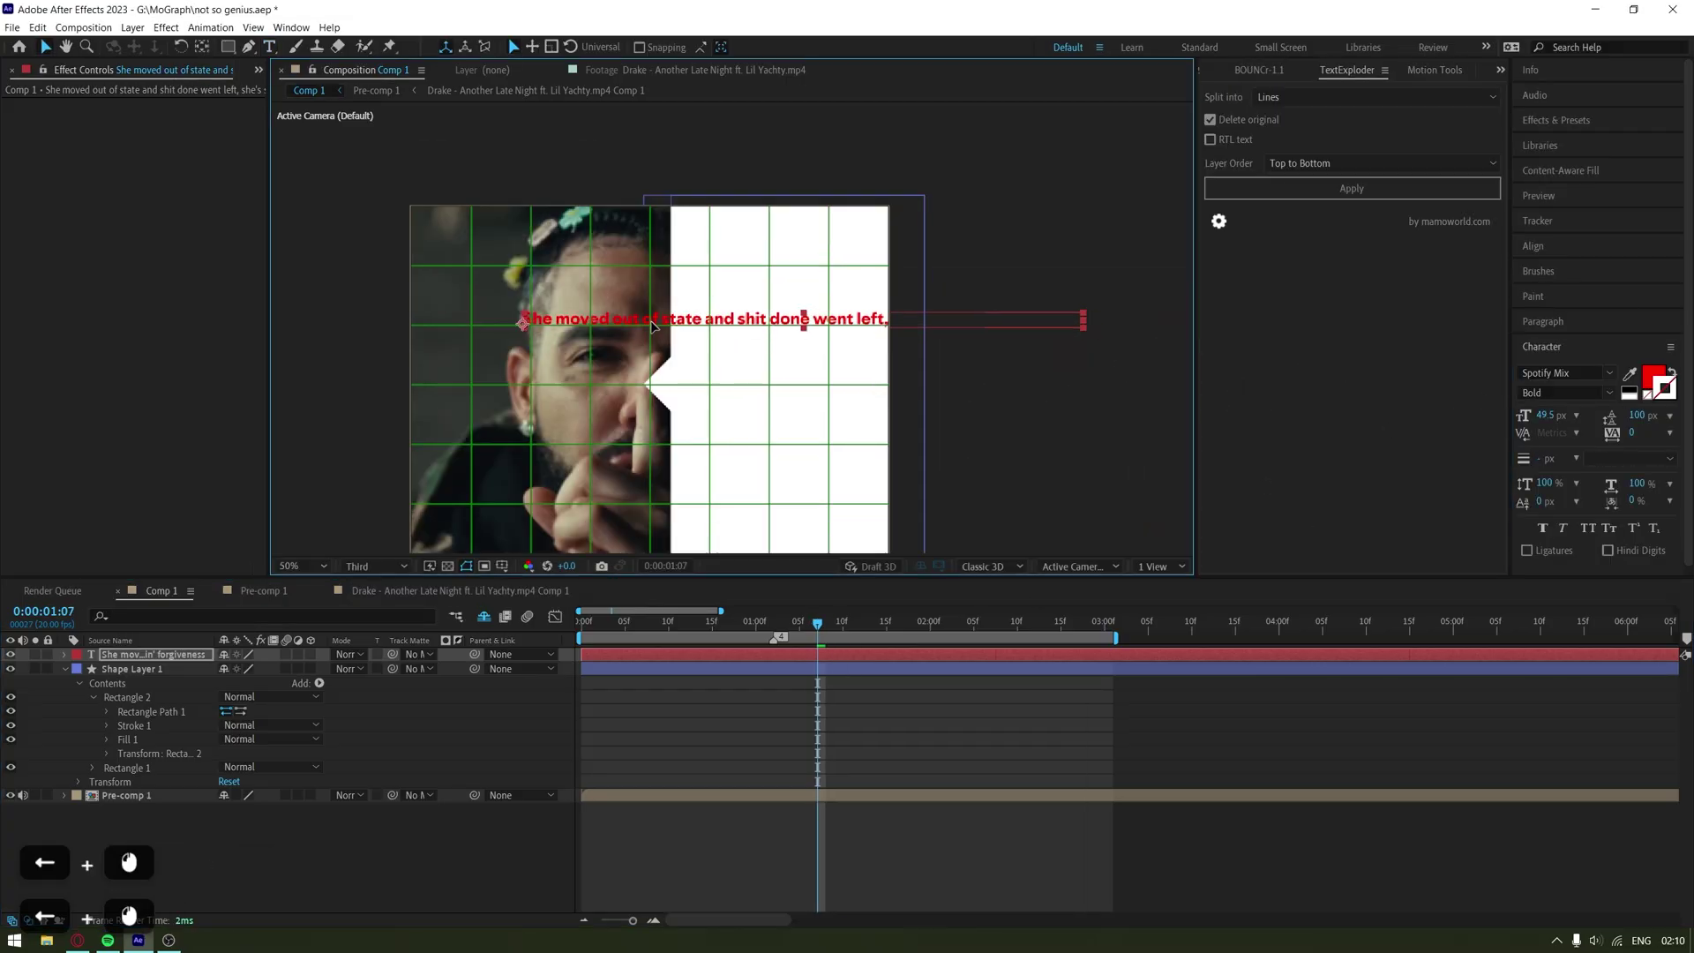
Move the red lyric line further left over the face and bring up the TextExploder script
drag(653, 327, 609, 323)
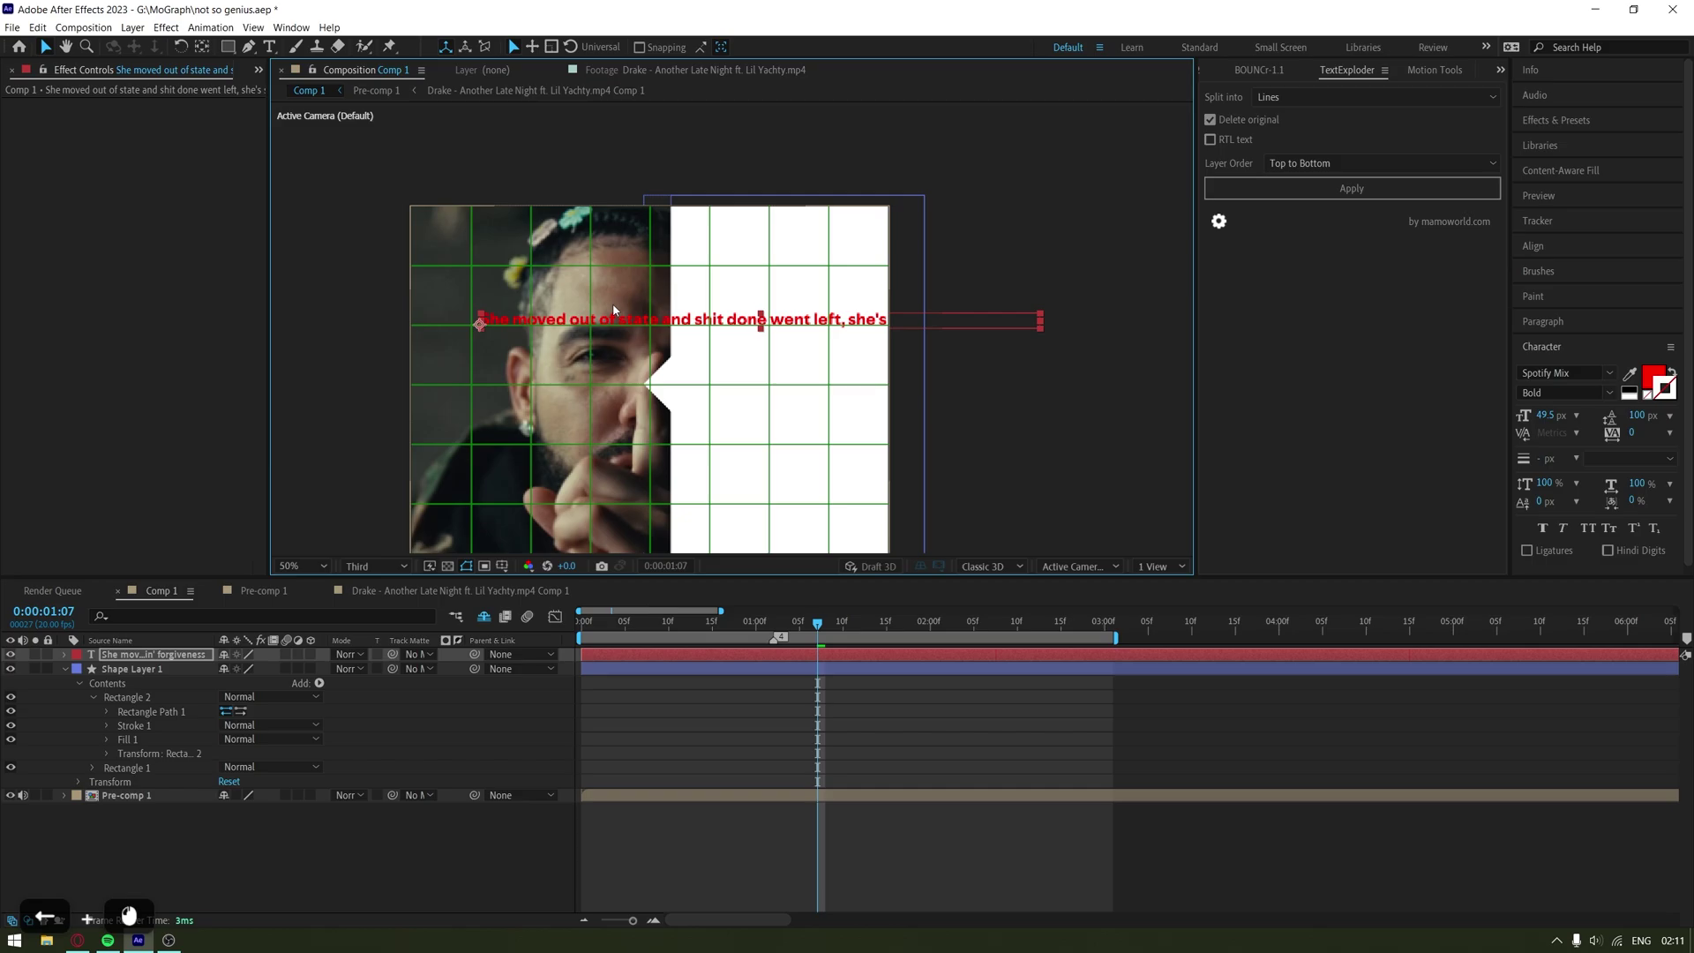
click(1361, 72)
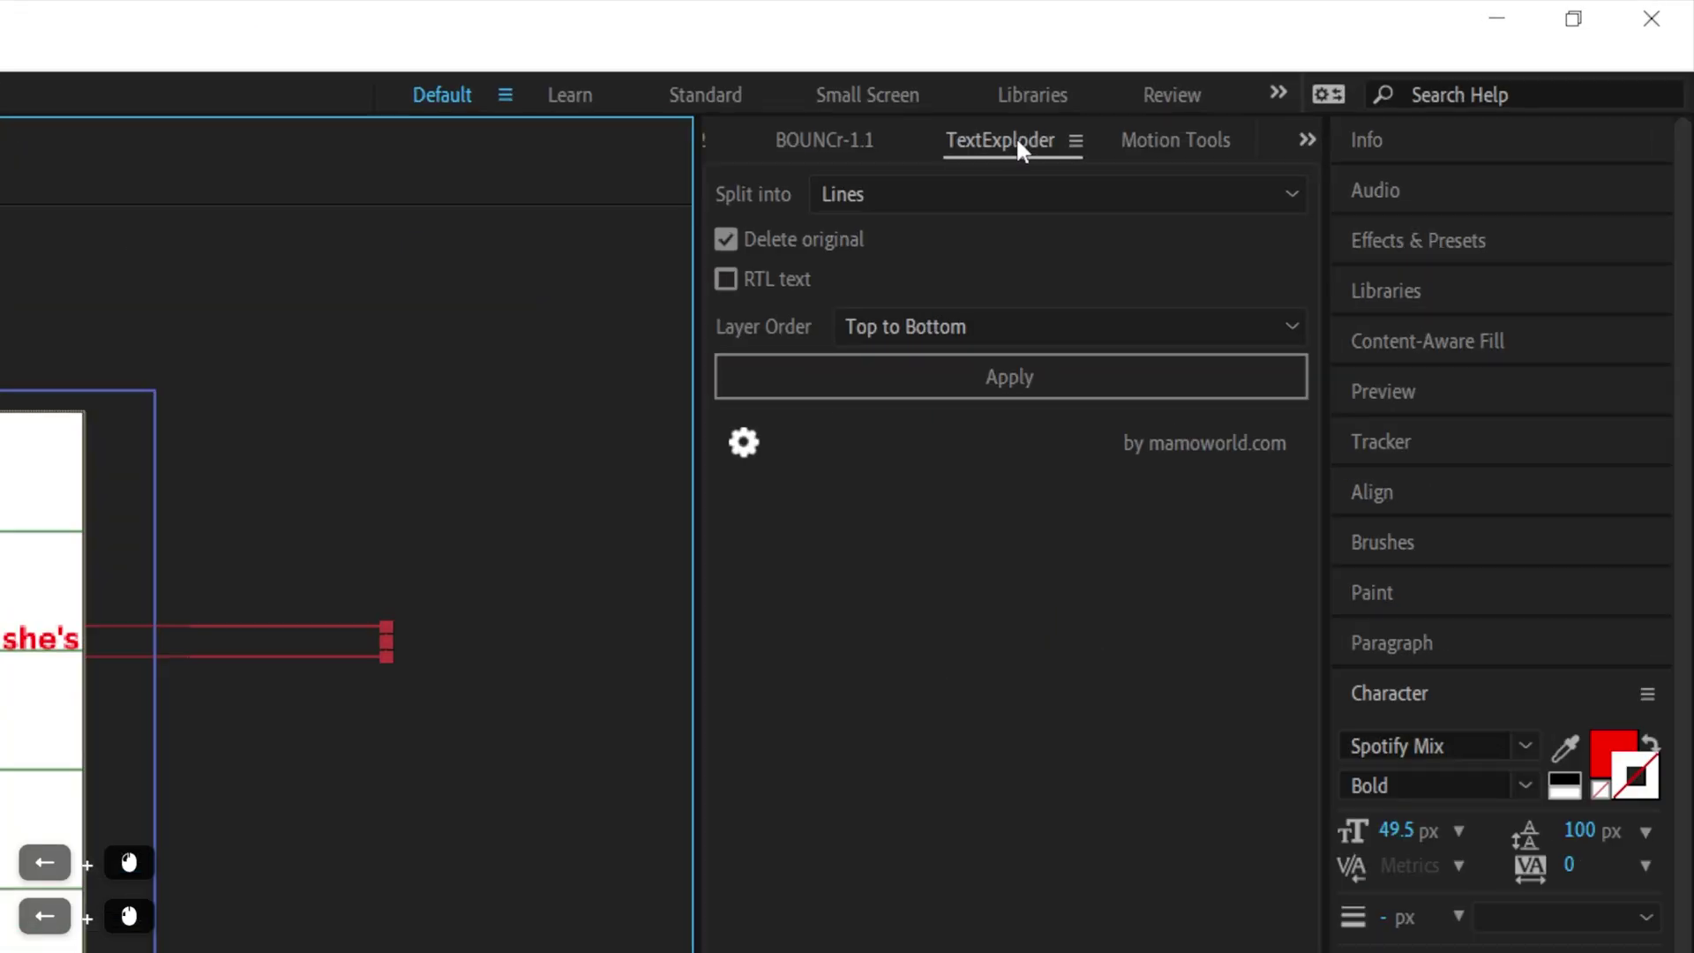
click(1007, 145)
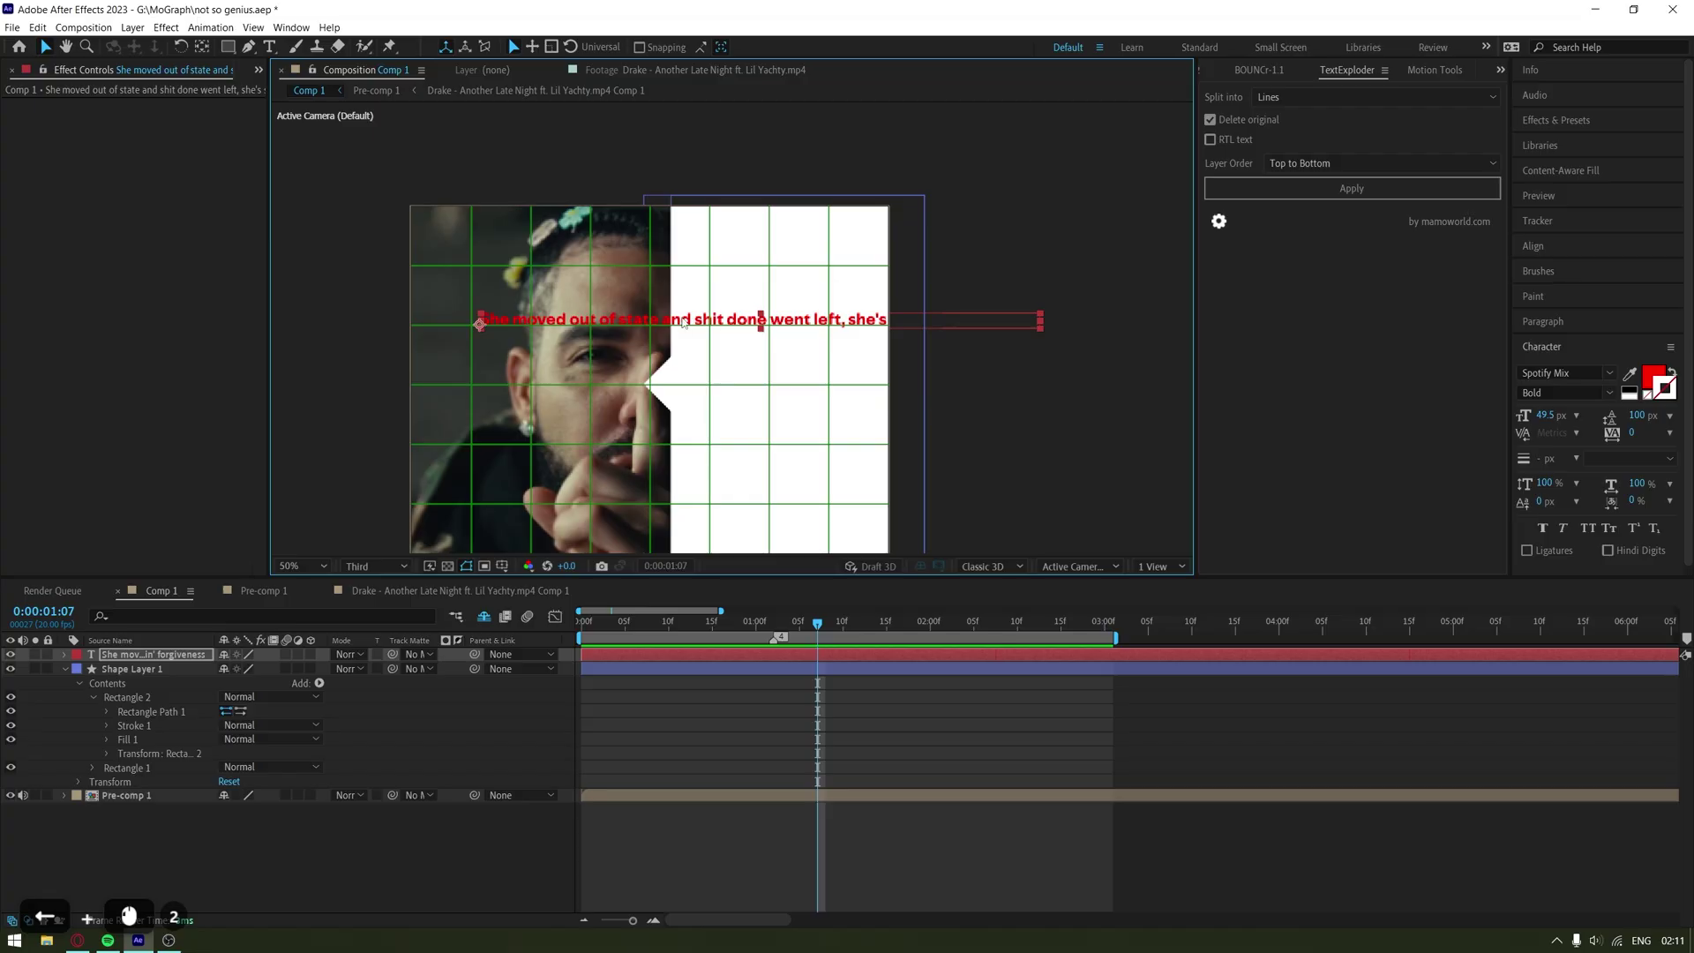
drag(683, 324, 618, 320)
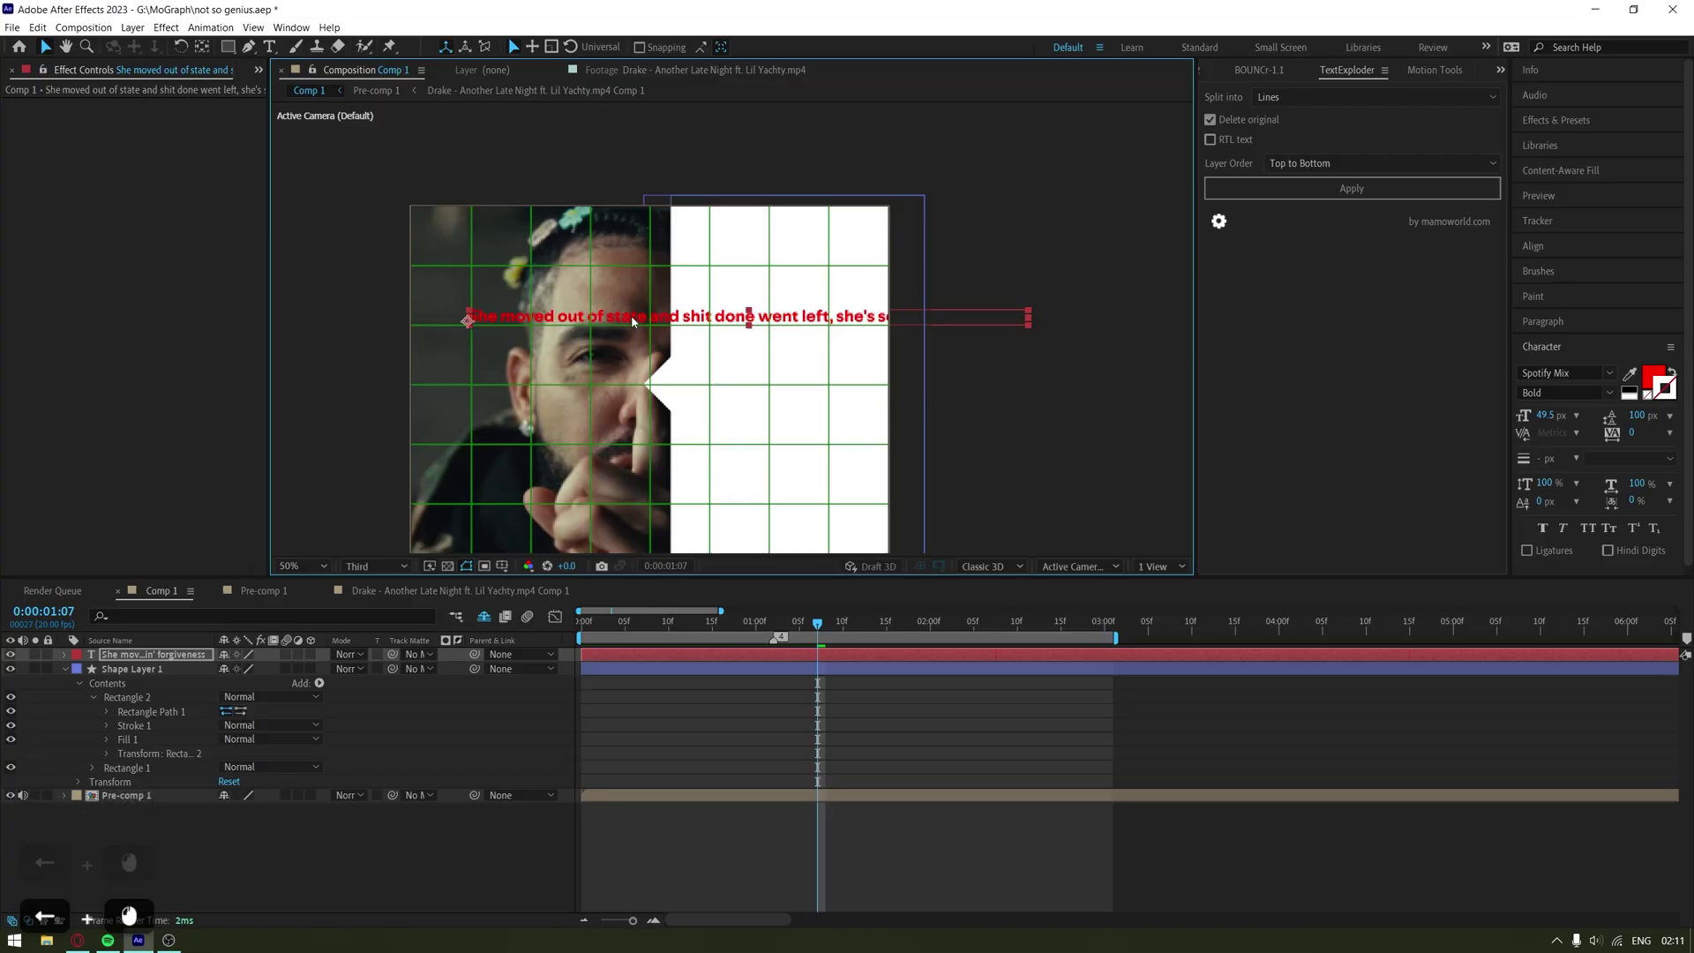
Break the lyric into five lines, starting new lines at "state", "went", "she's" and "forgiveness"
double_click(631, 319)
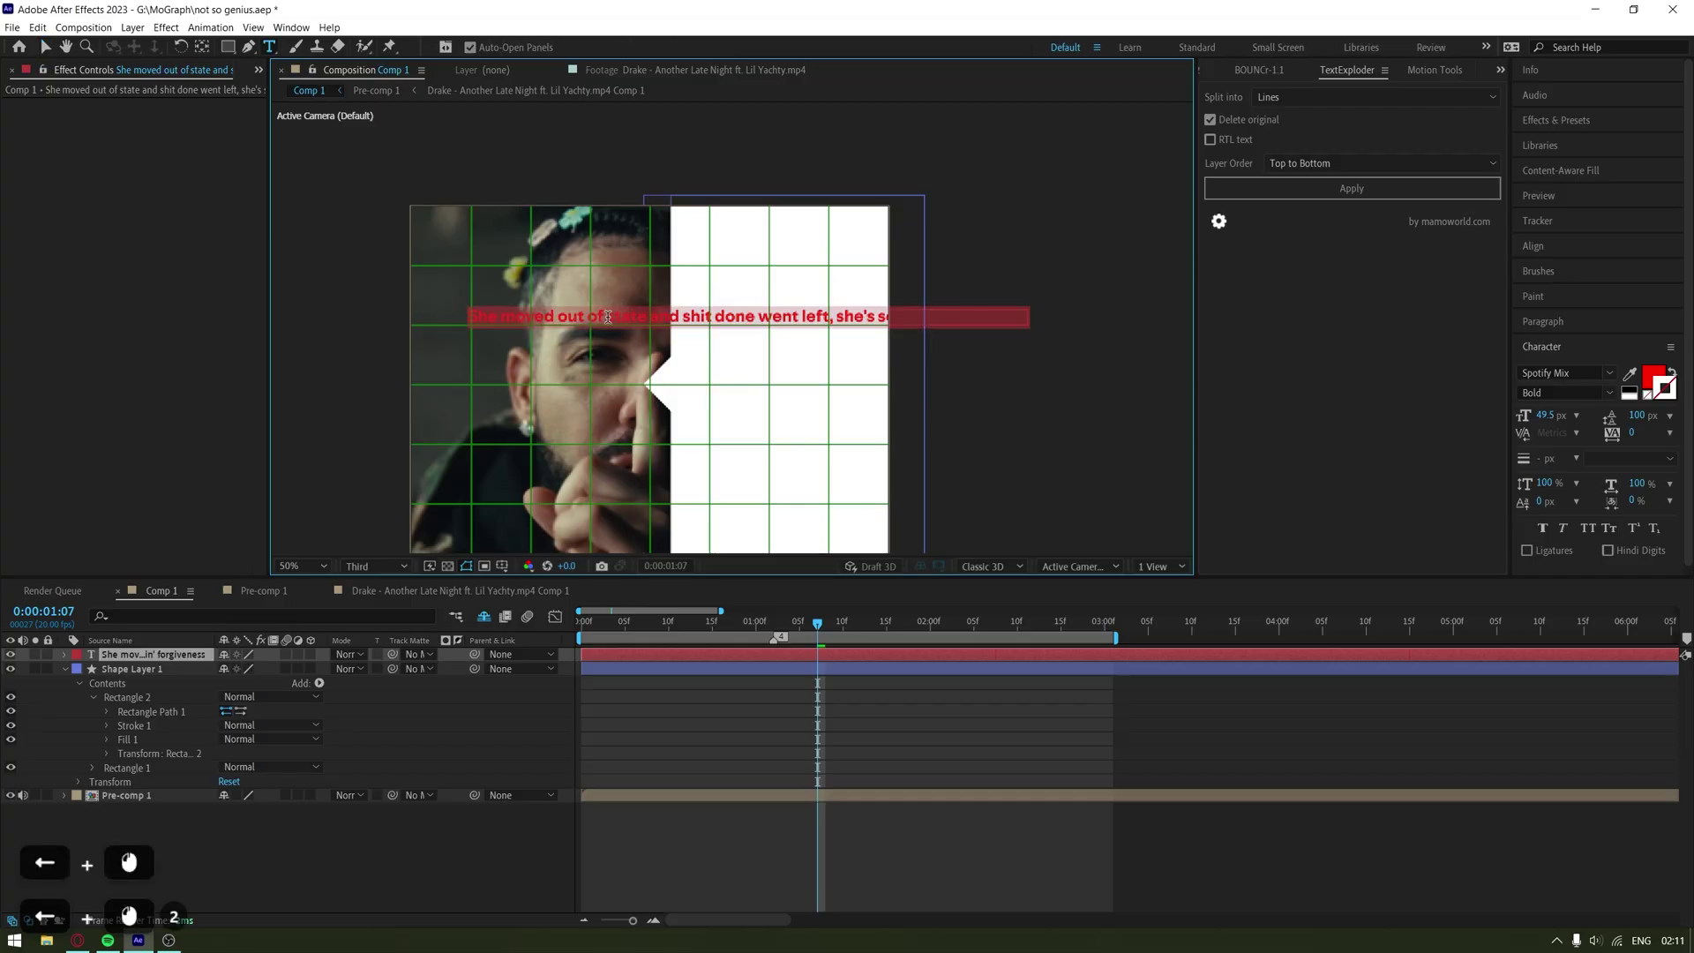
click(516, 311)
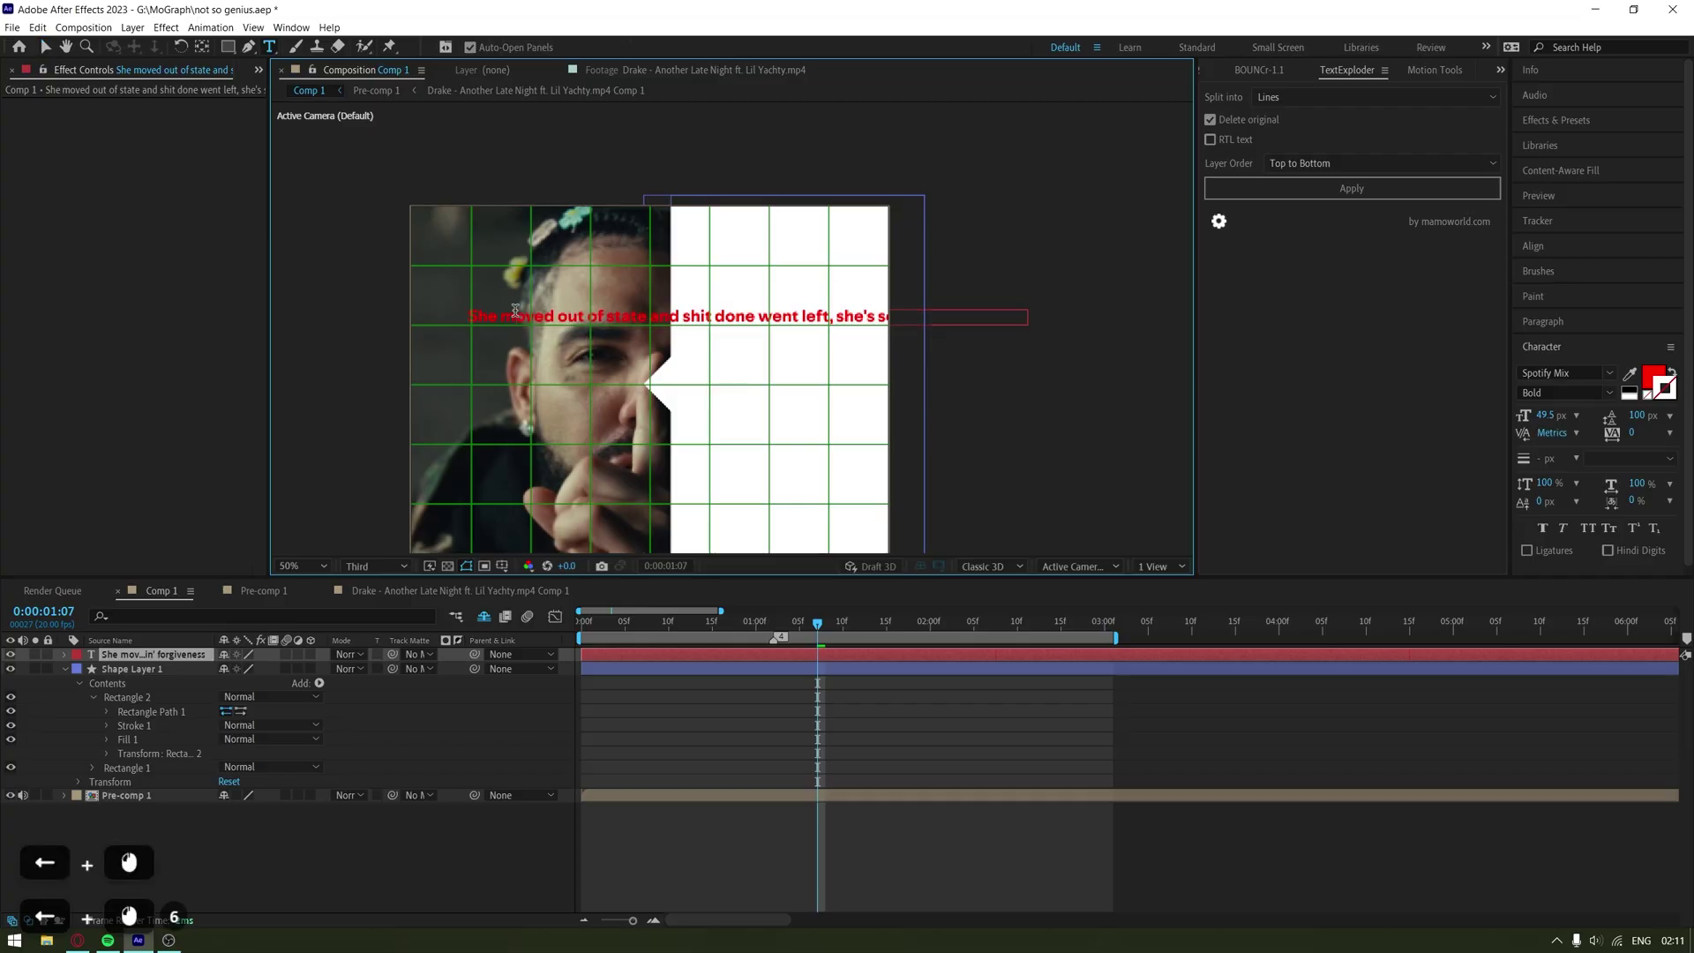
click(606, 319)
click(608, 324)
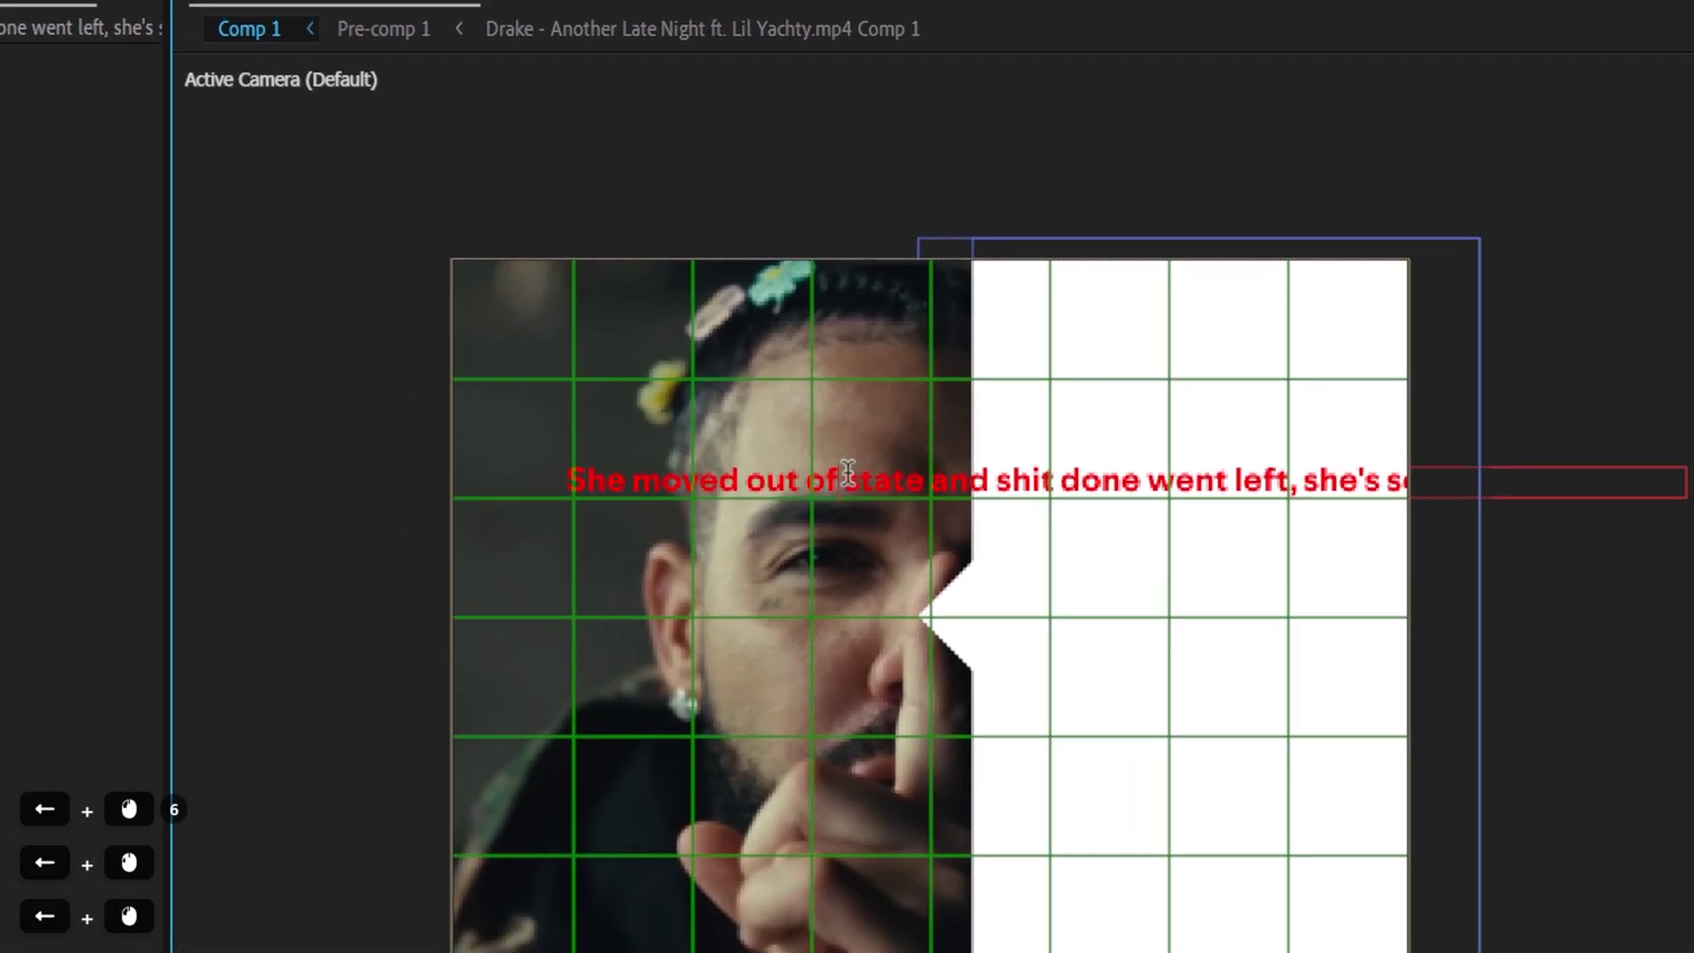
key(Delete)
key(Return)
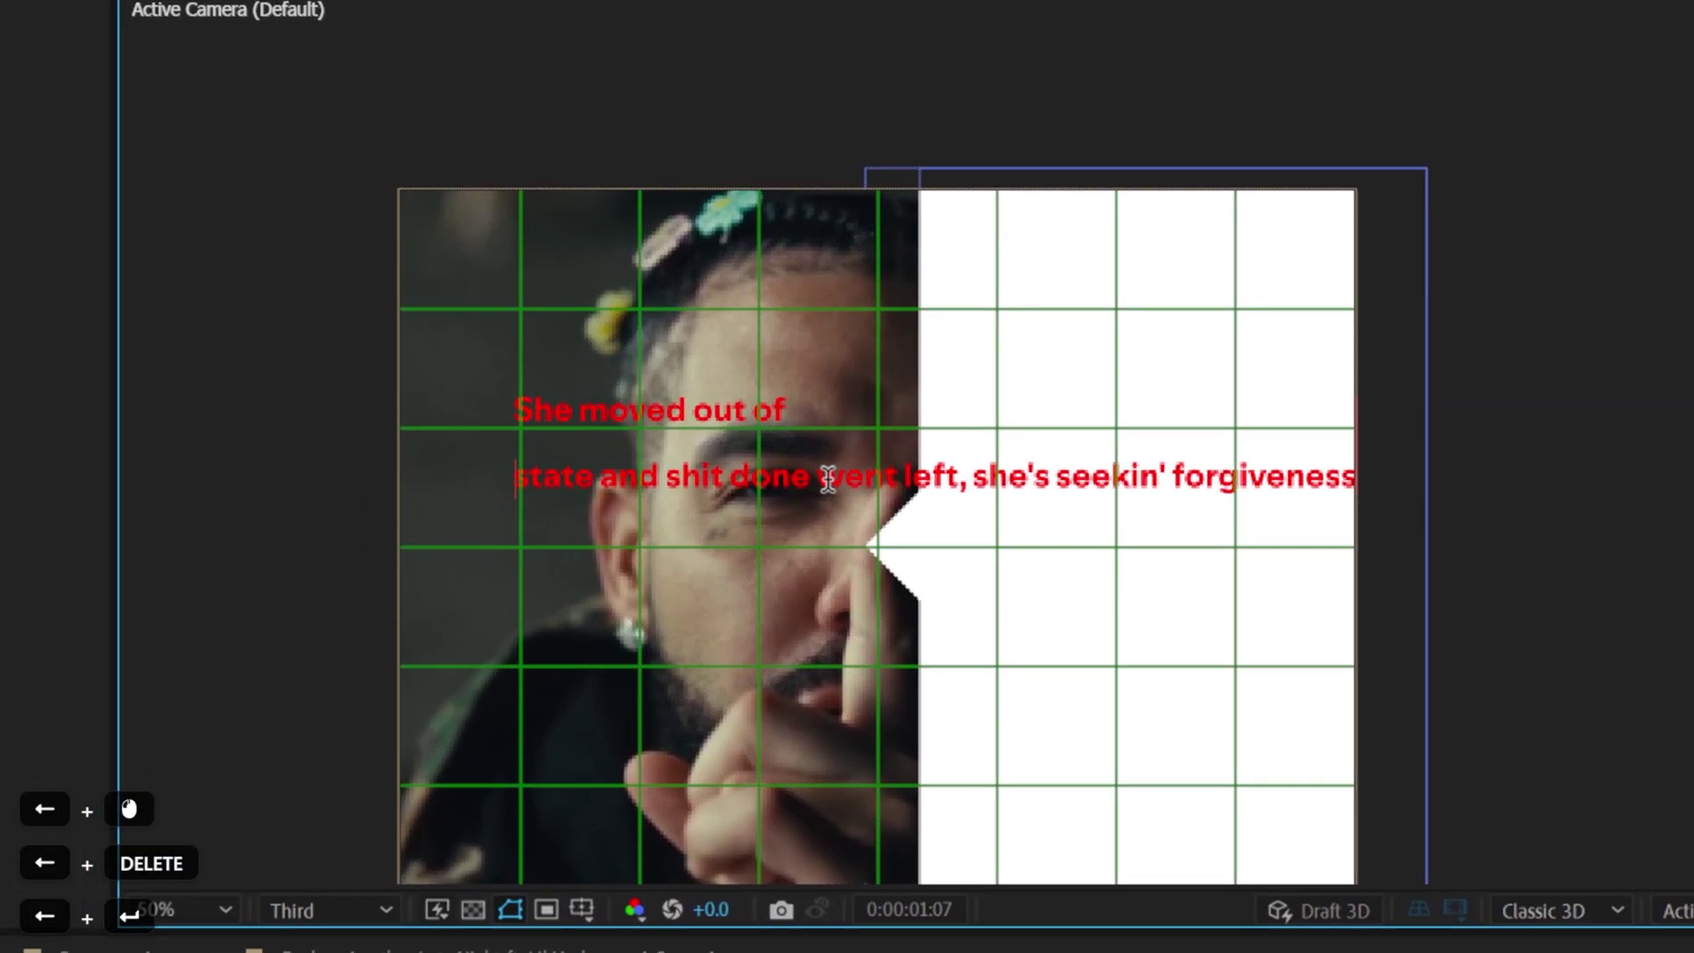
click(827, 479)
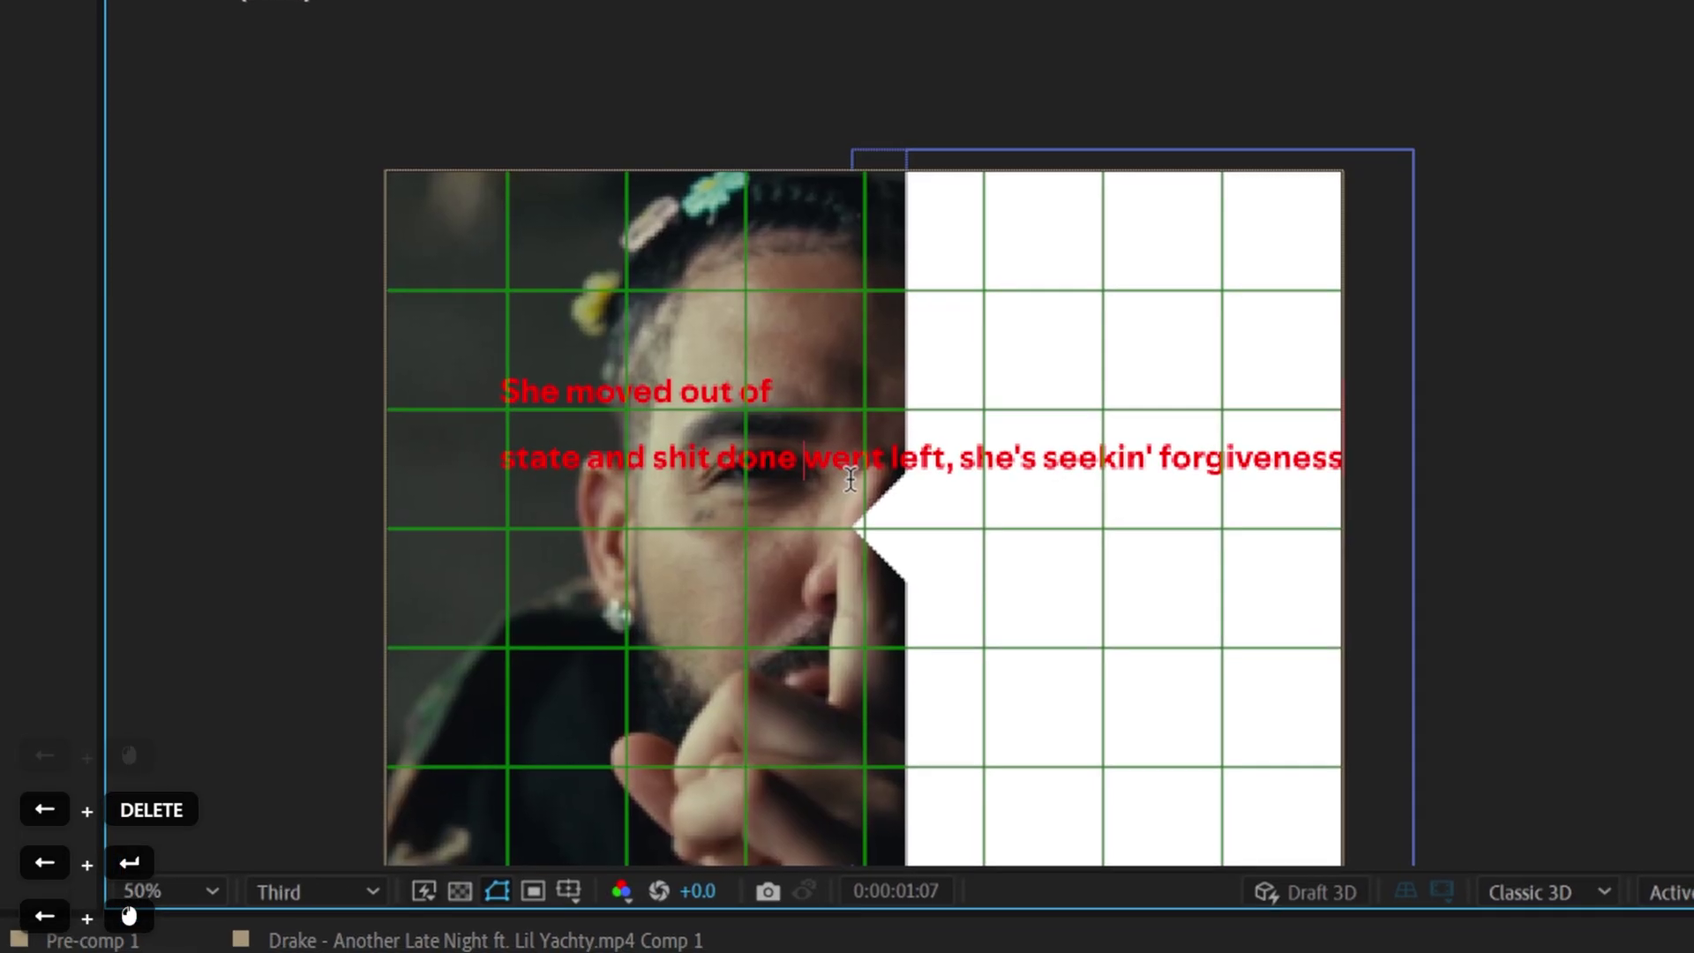
key(Return)
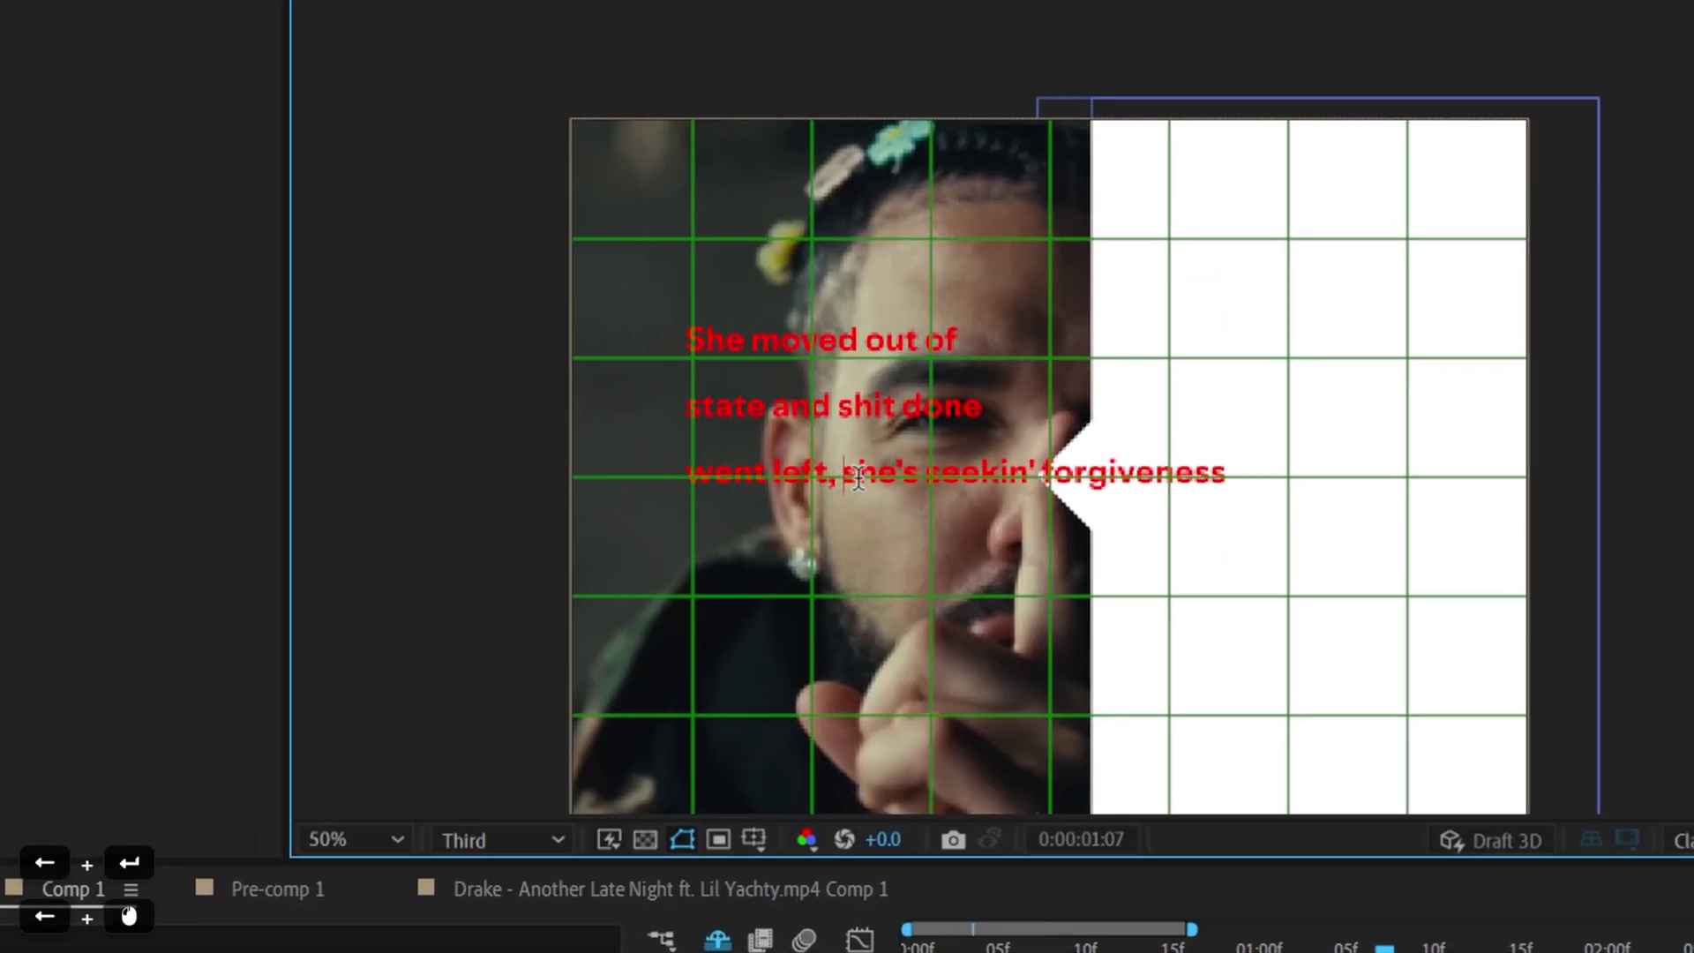
click(668, 524)
key(Return)
click(841, 533)
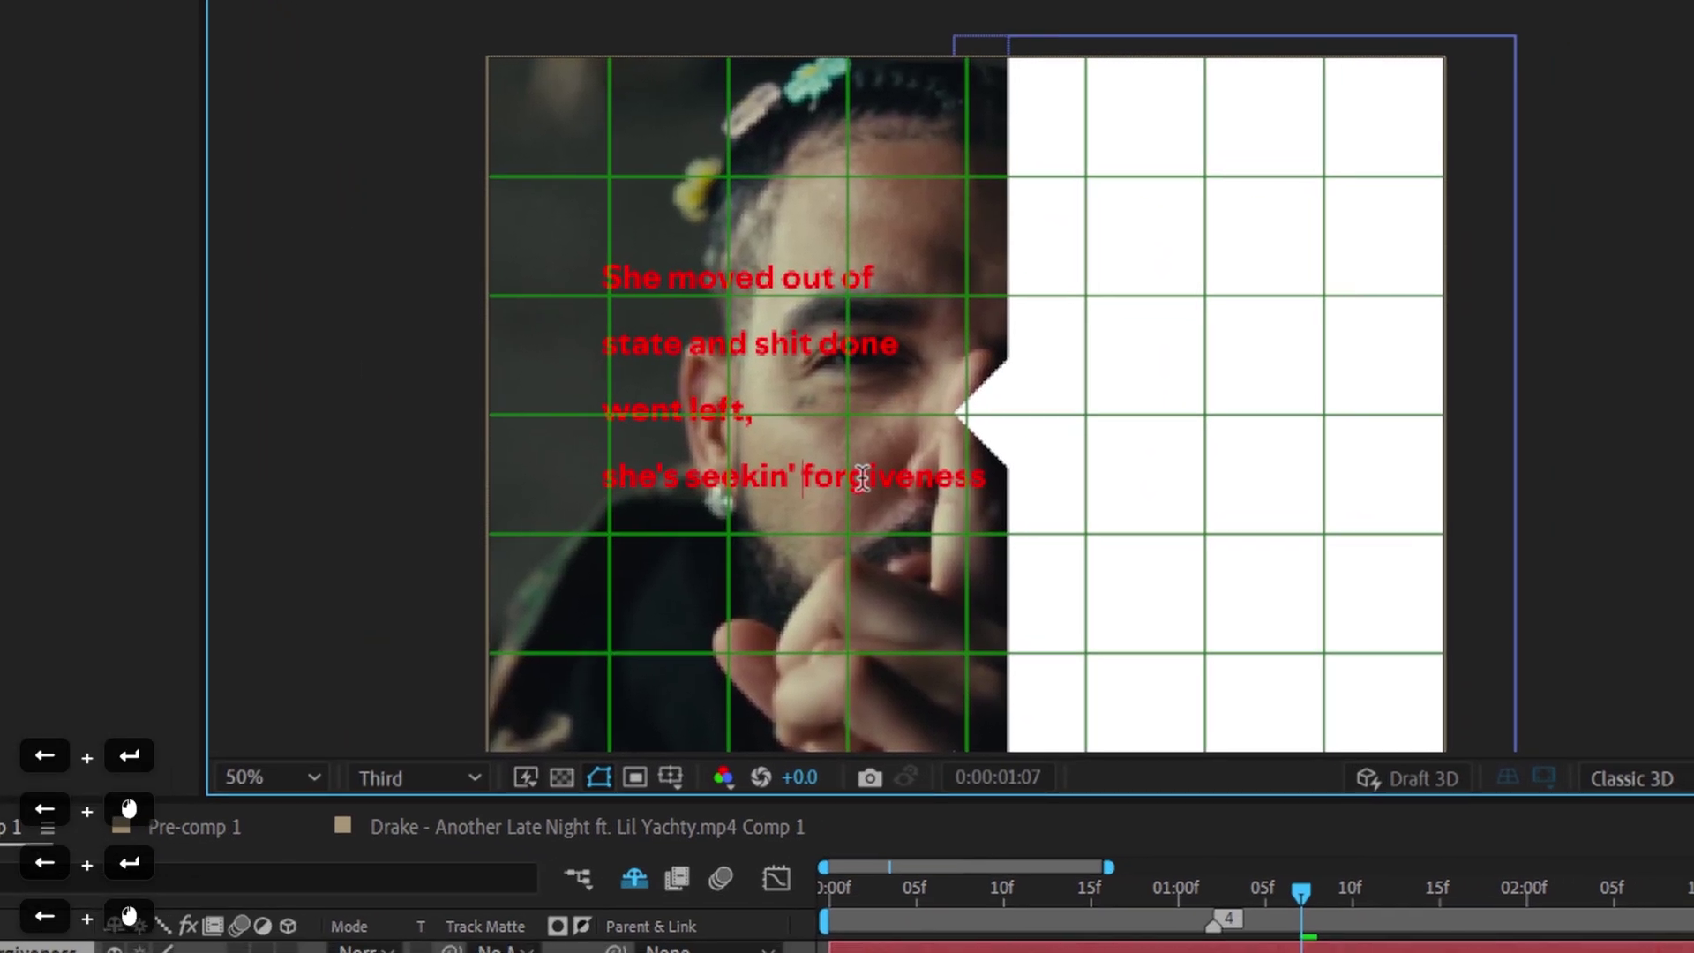
key(Return)
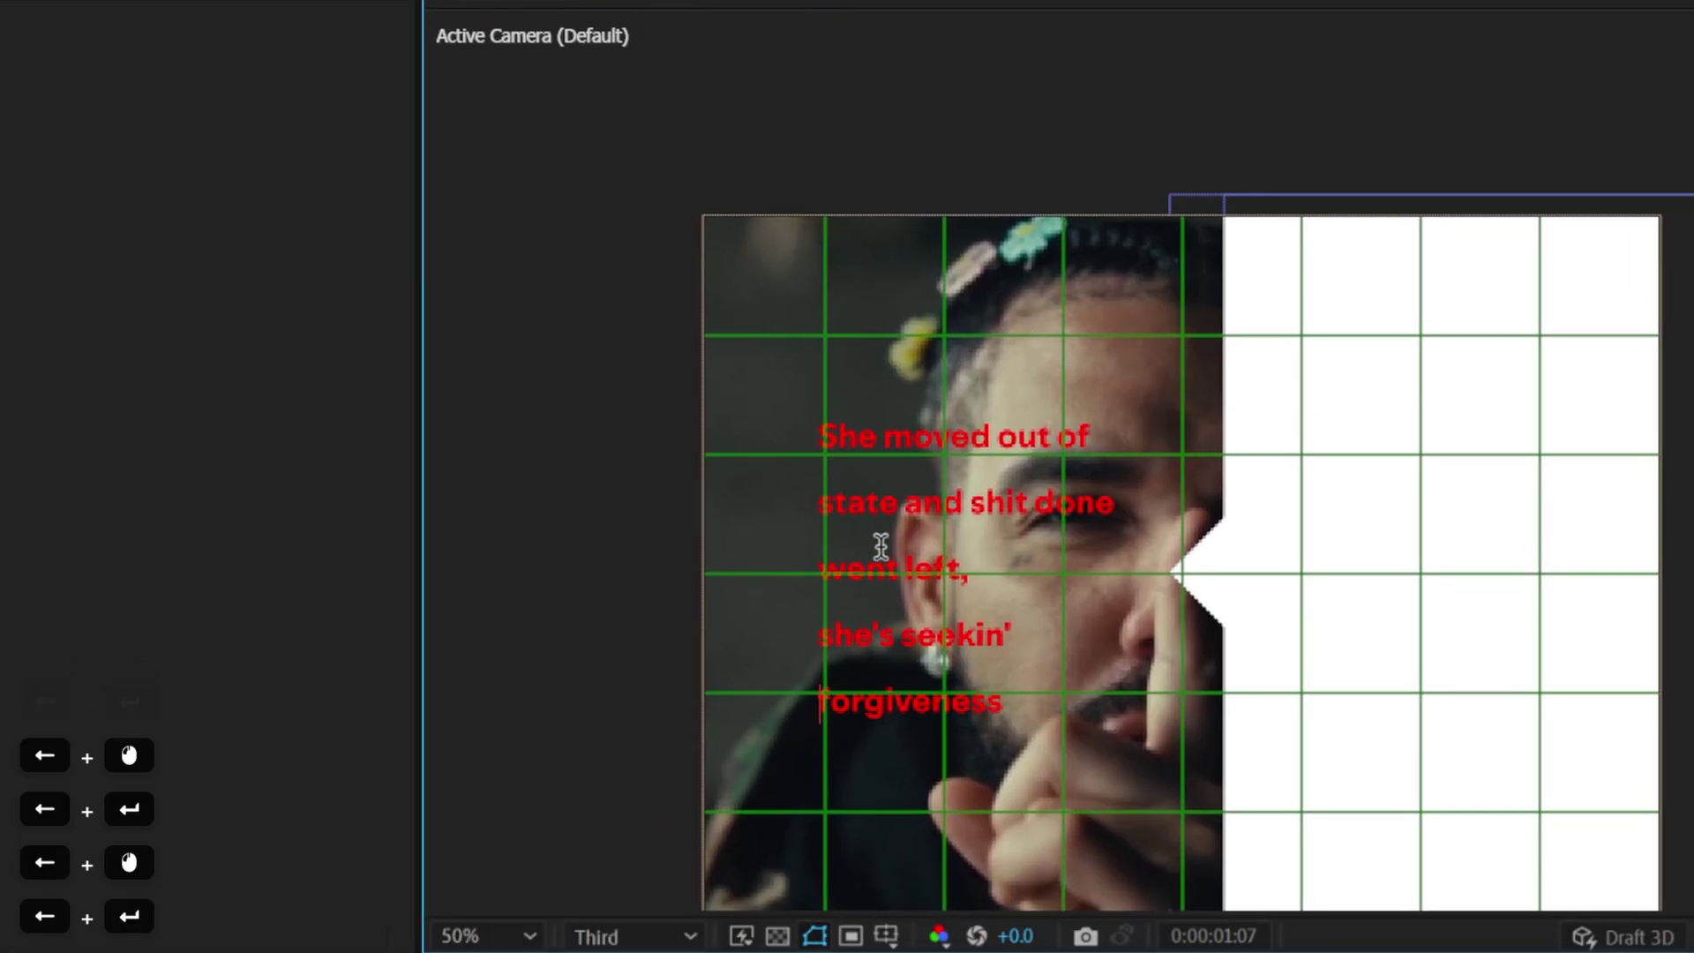
click(159, 652)
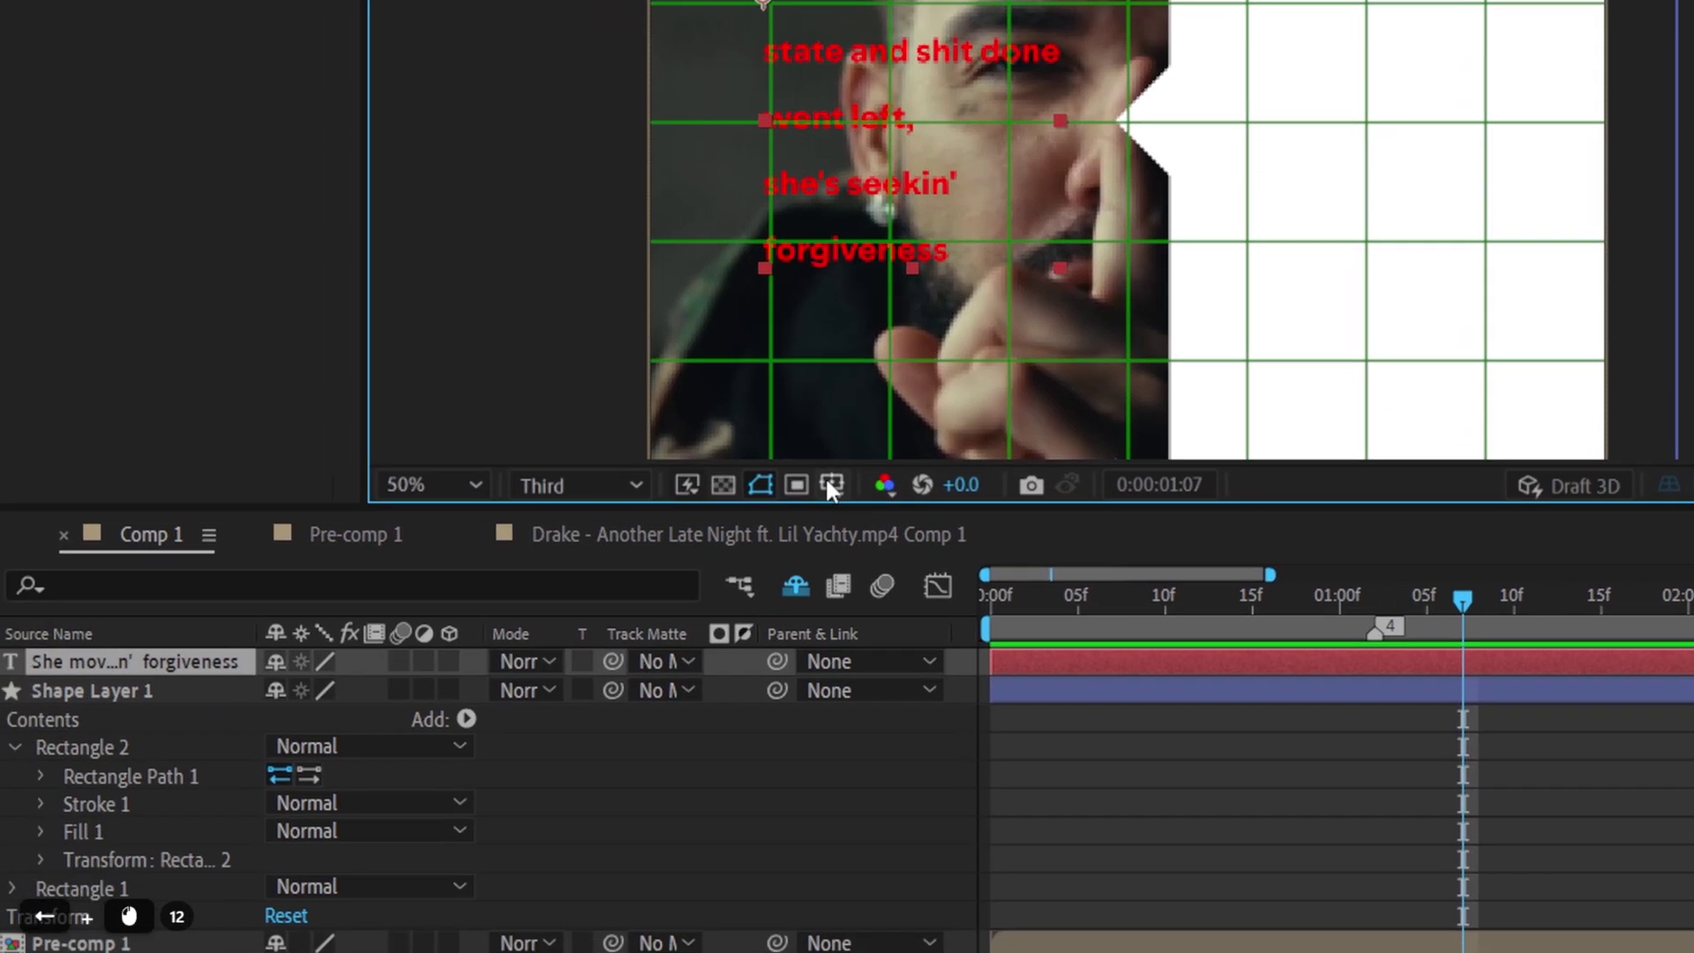
Hide the proportional grid overlay in the composition view and return to the Selection tool
click(773, 569)
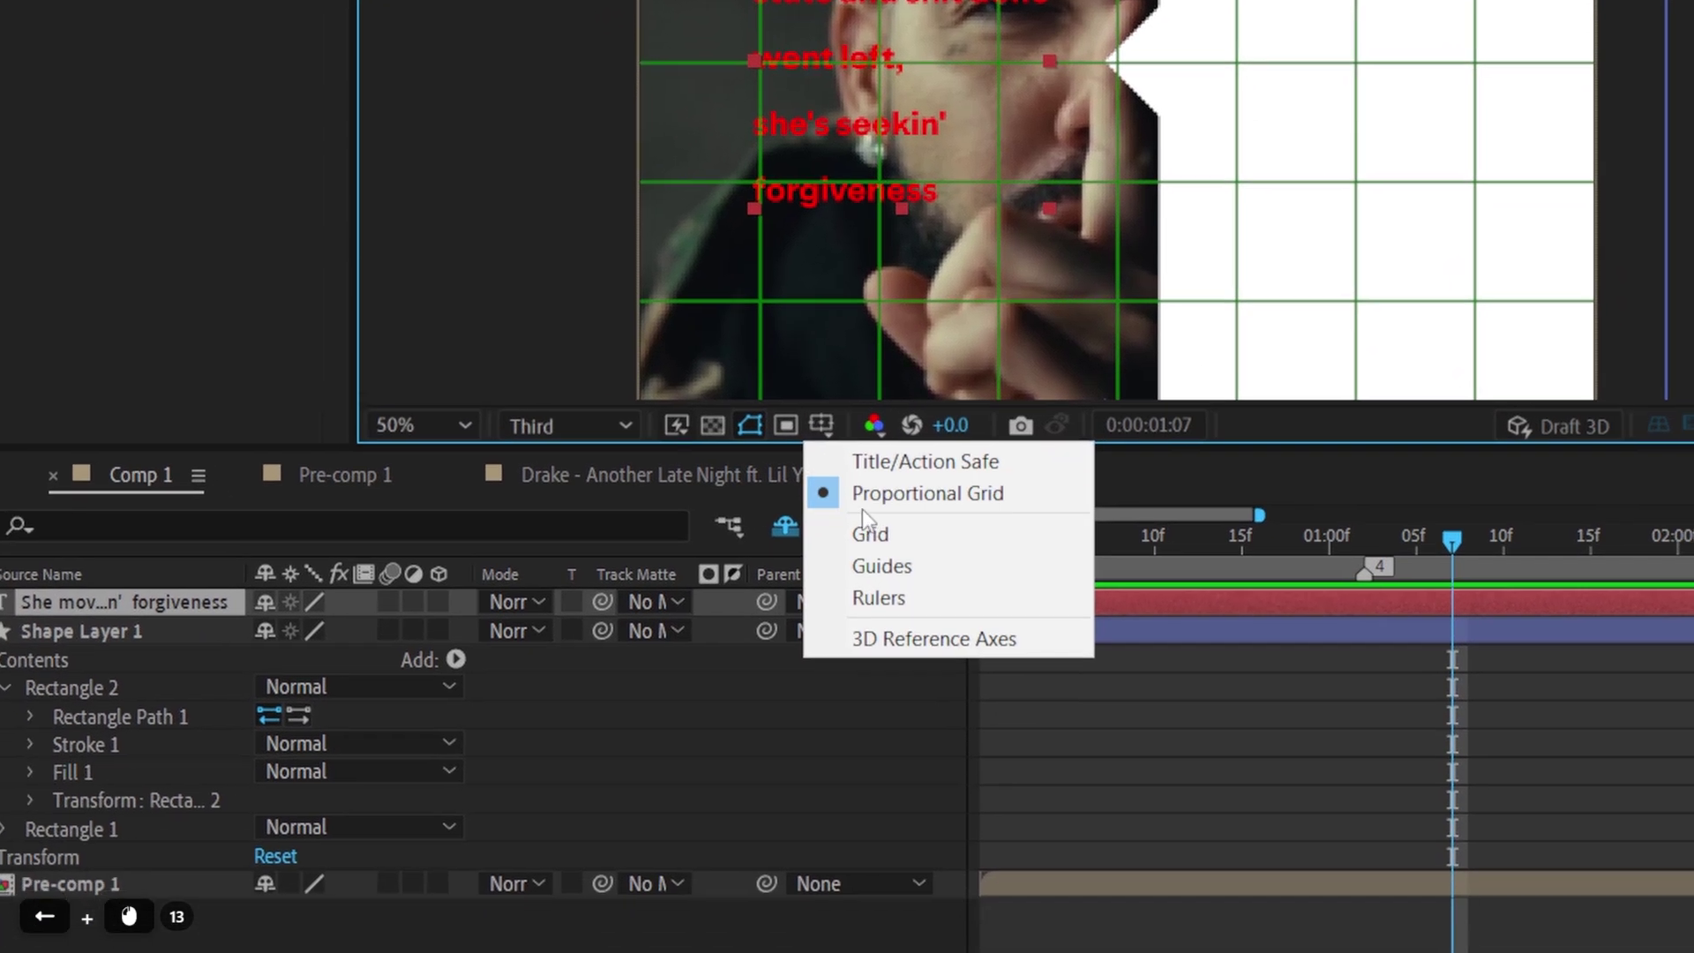
click(859, 641)
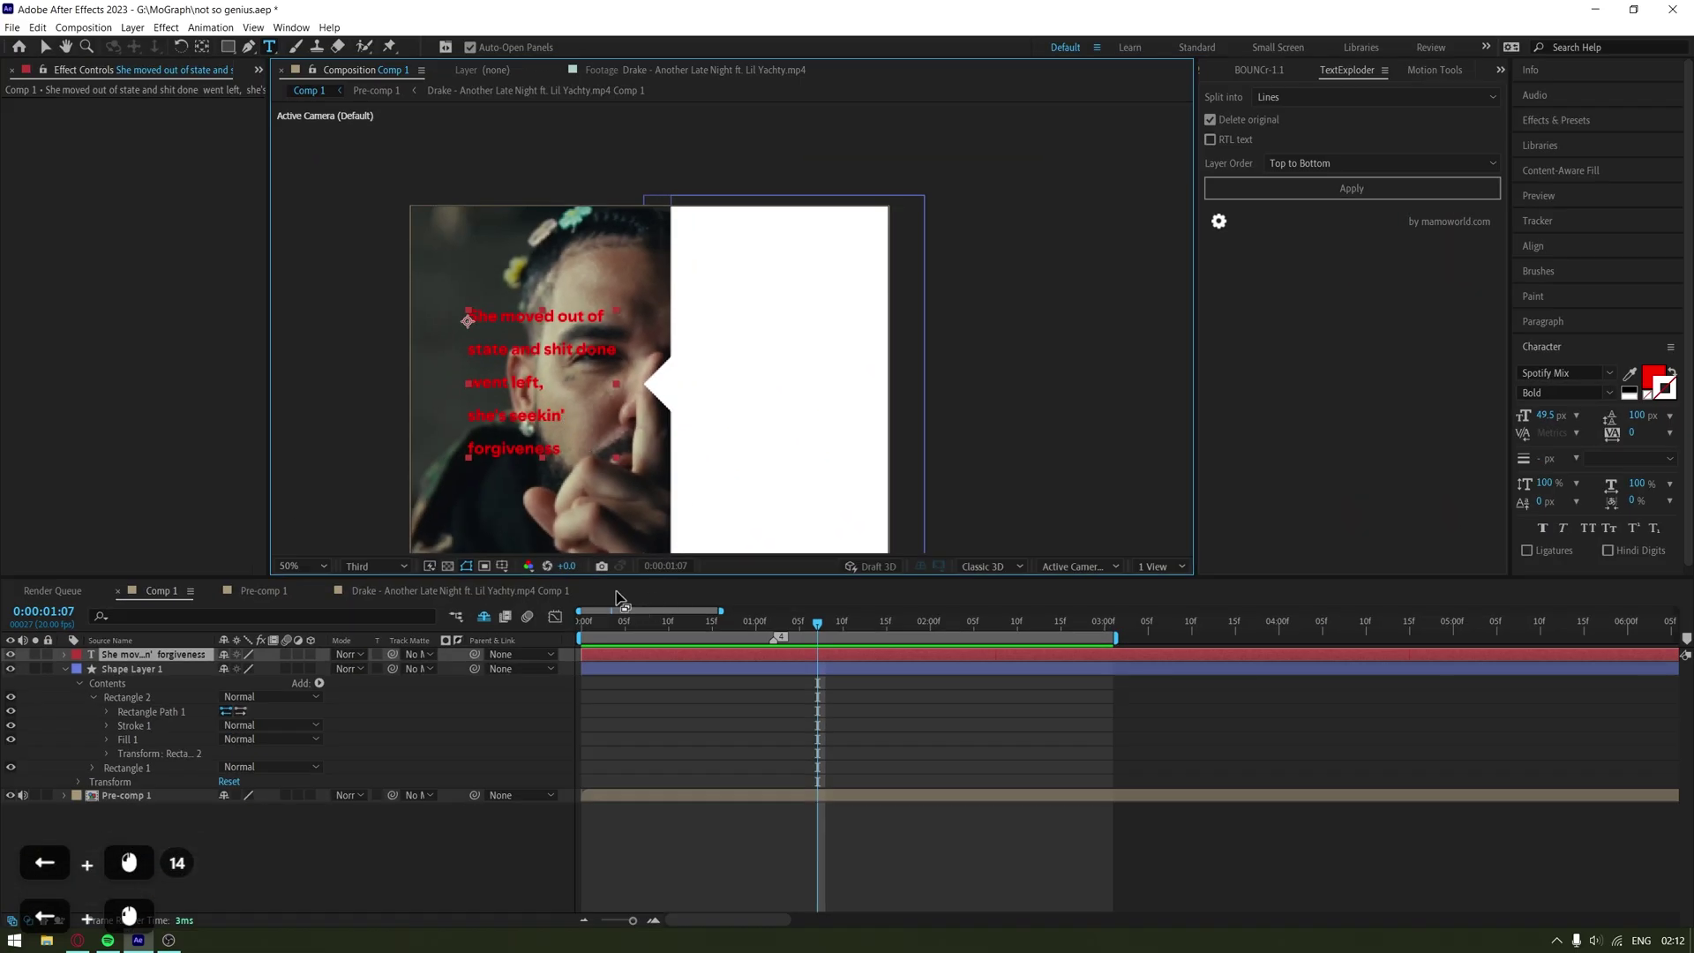
key(v)
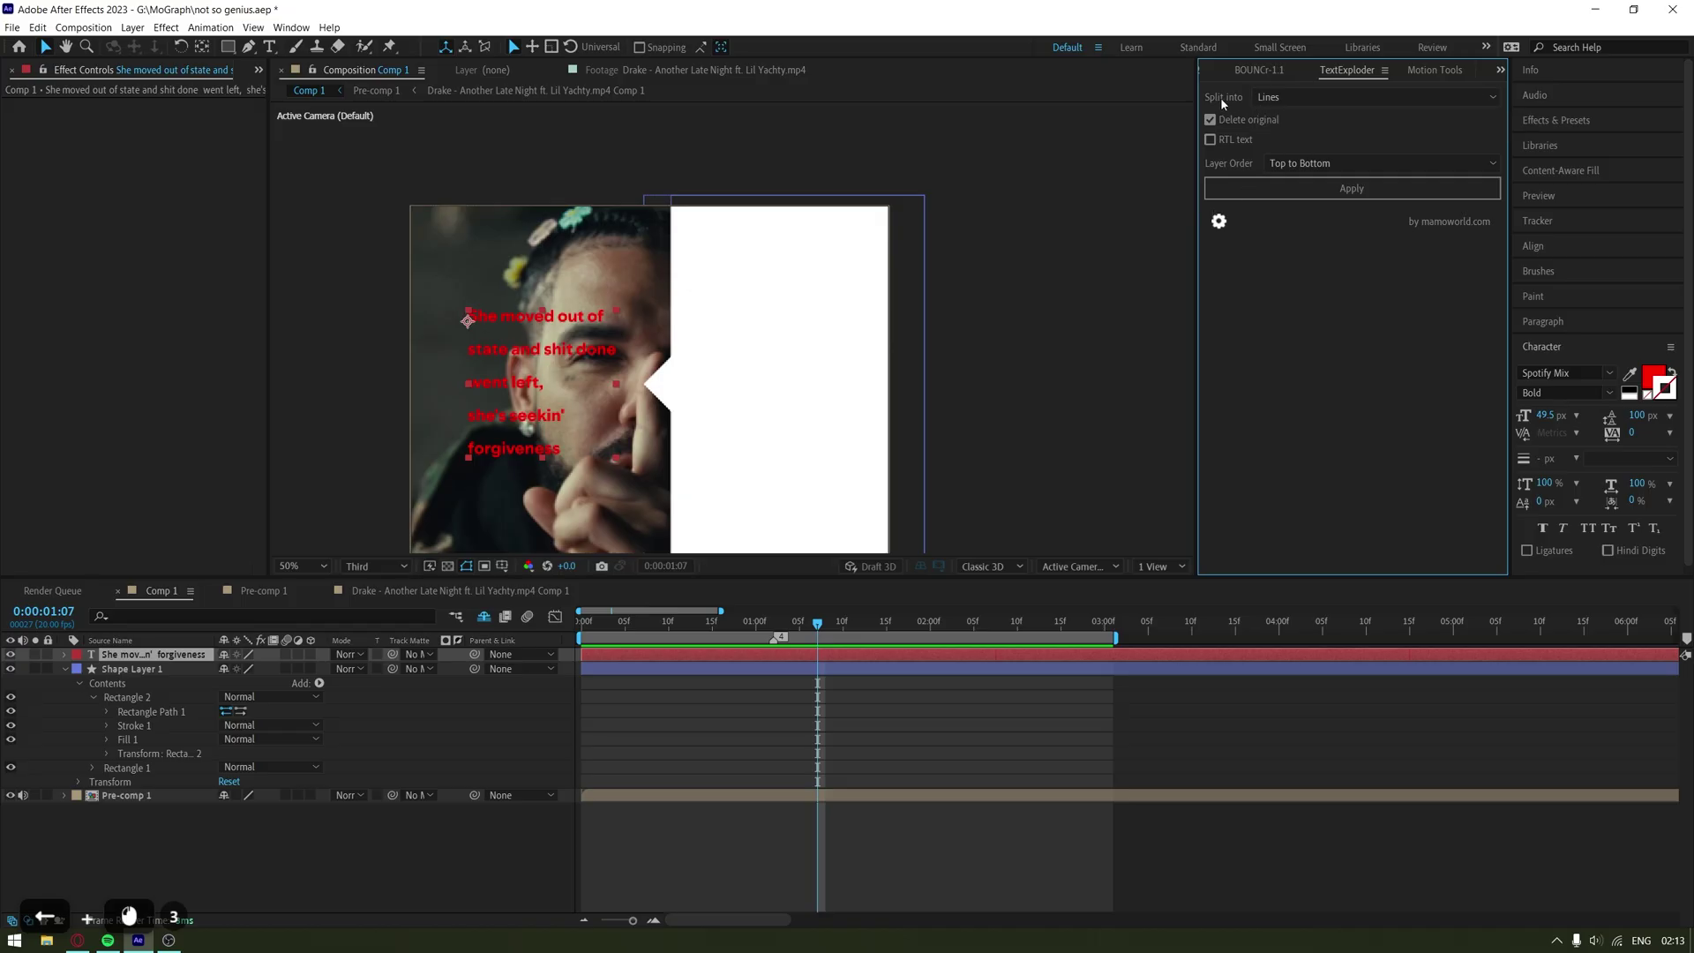
Split the lyric text layer into separate layers by Lines with TextExploder, deleting the original
click(1272, 102)
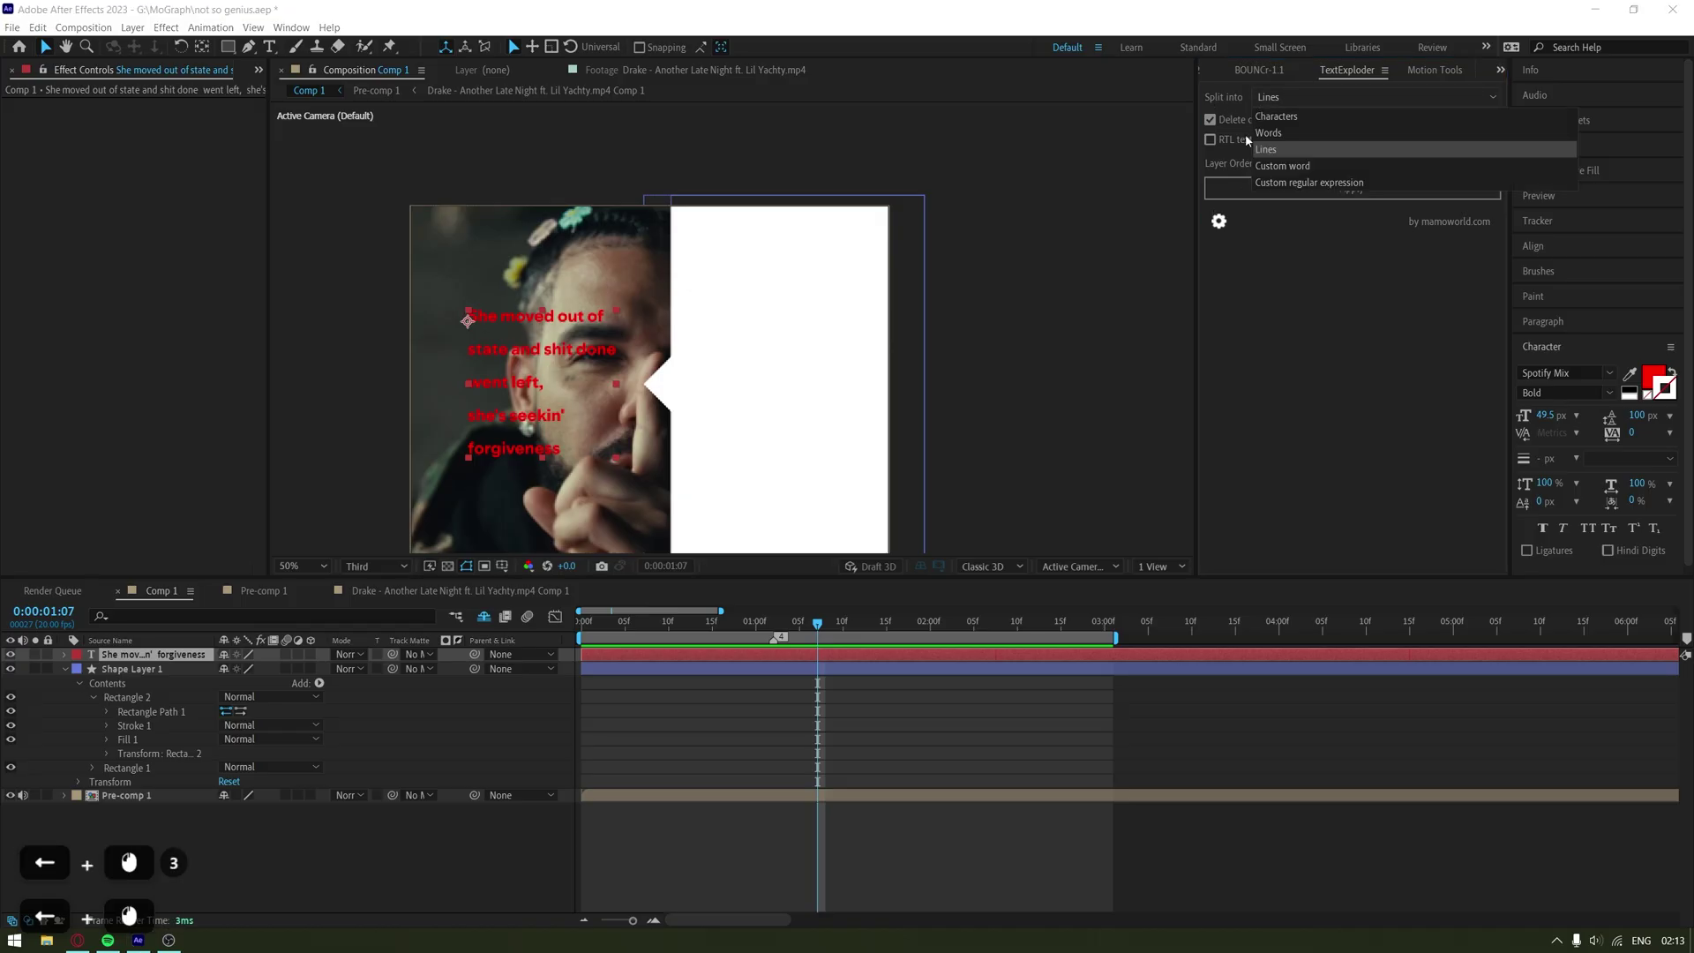
click(1281, 150)
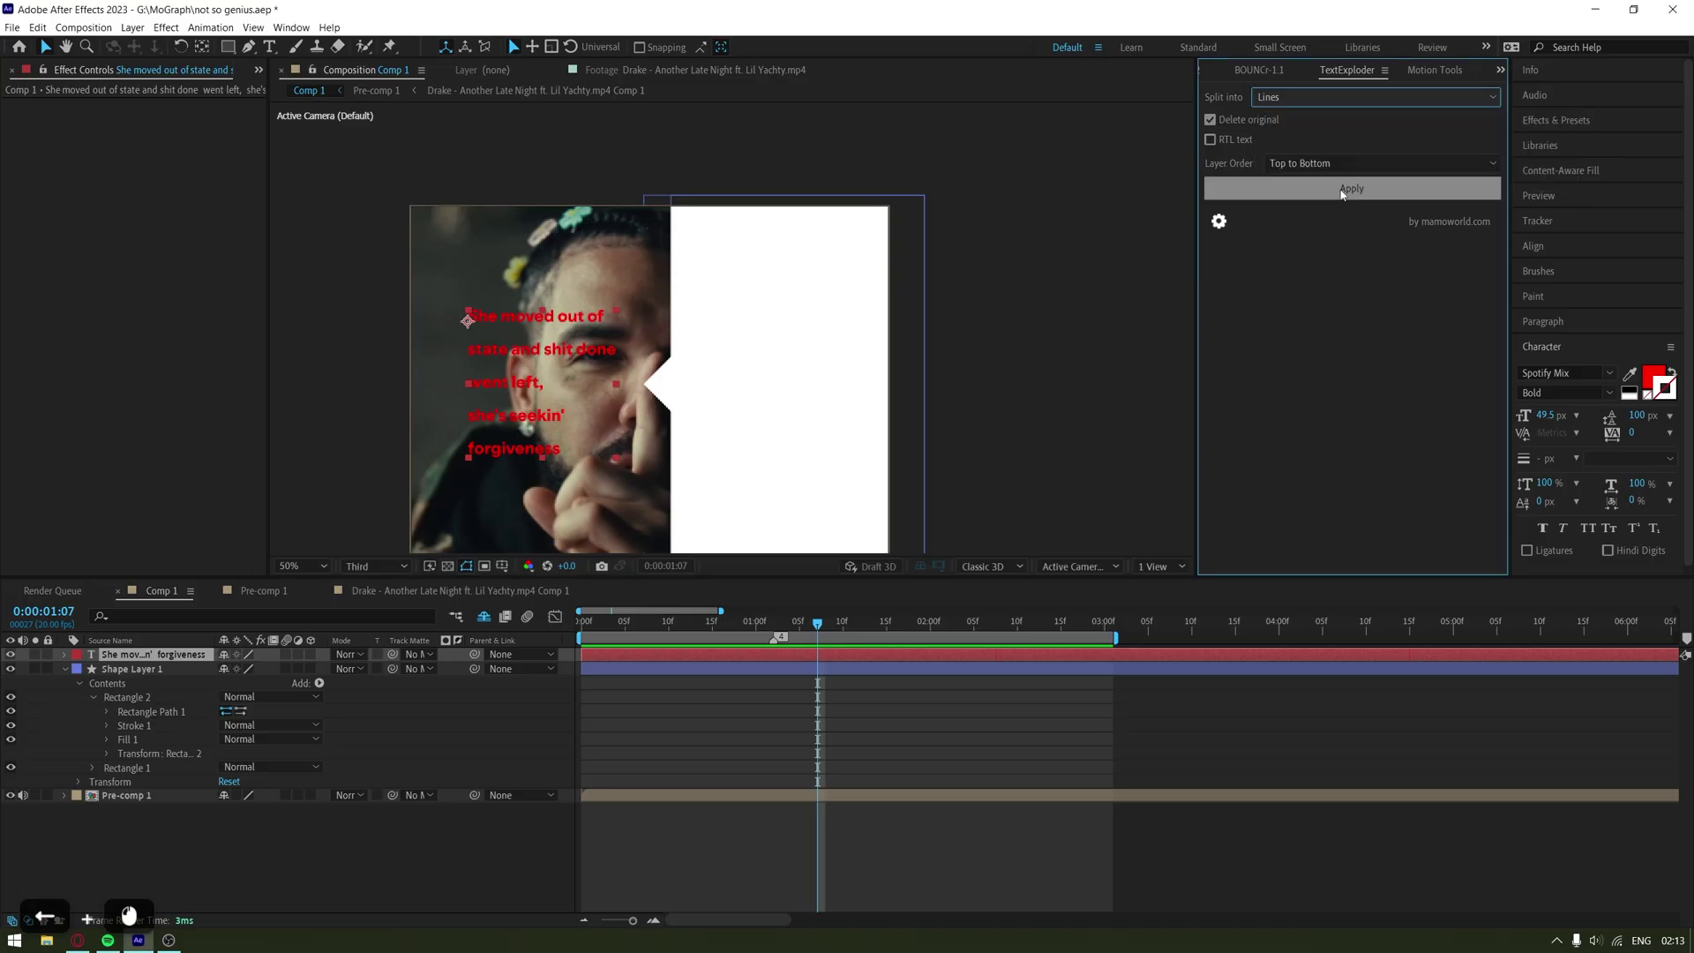
click(1351, 190)
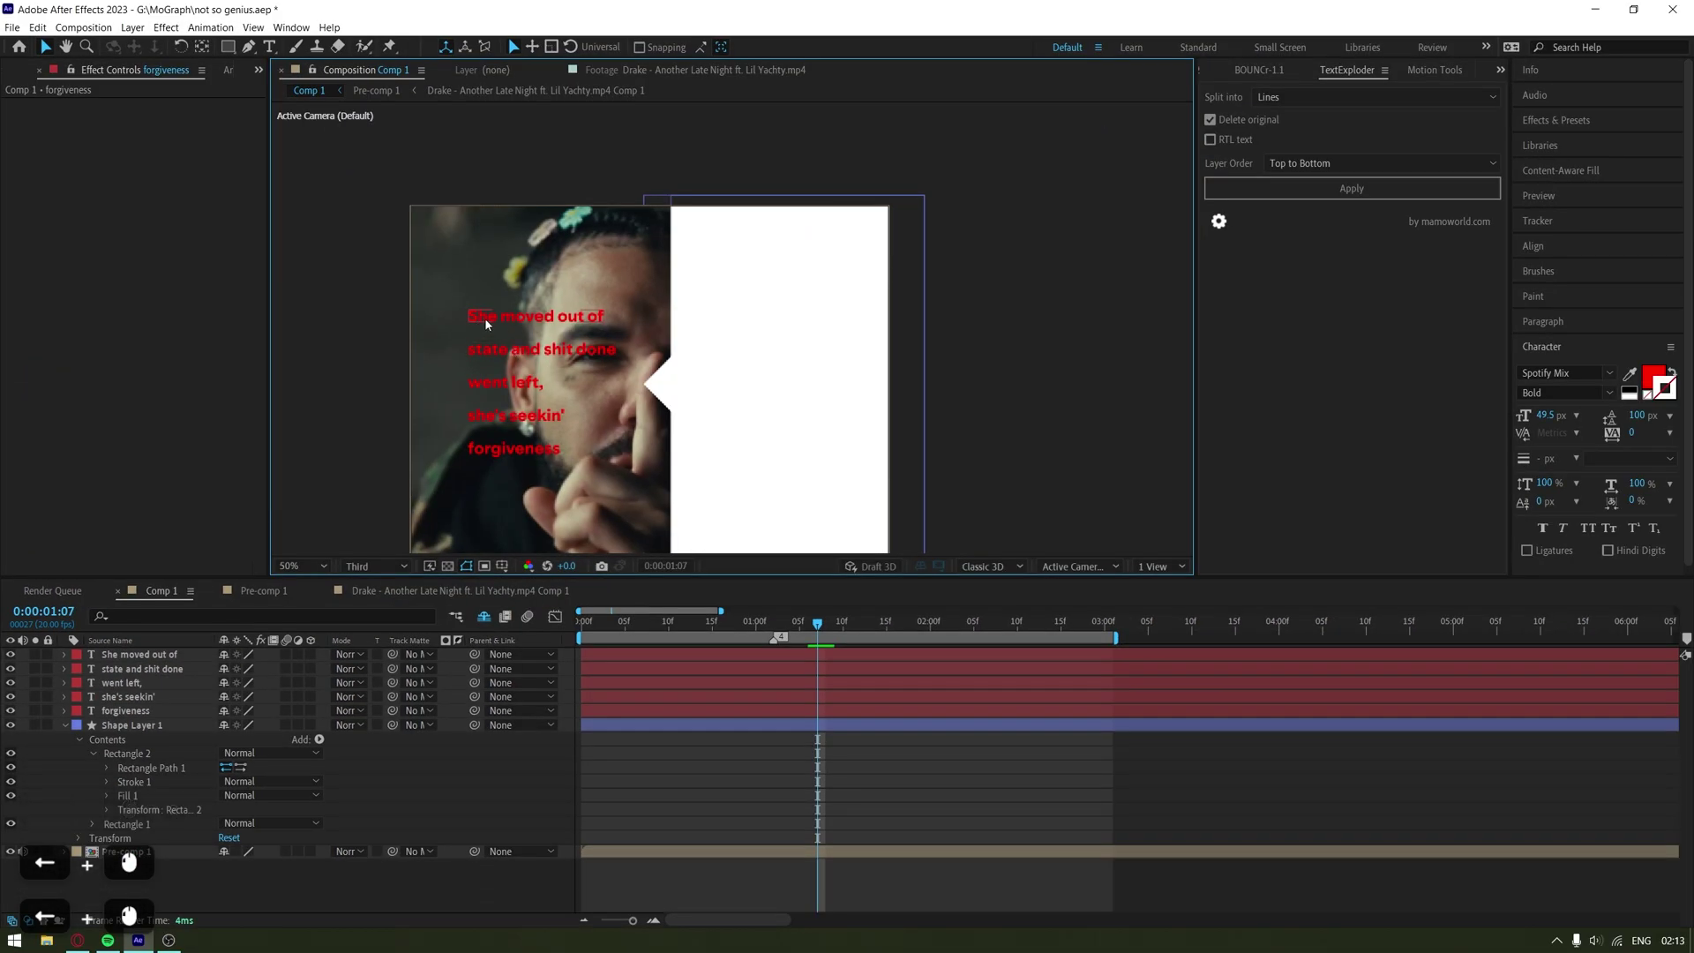
Select the lyric lines one by one in the composition to check that each is its own layer
click(488, 323)
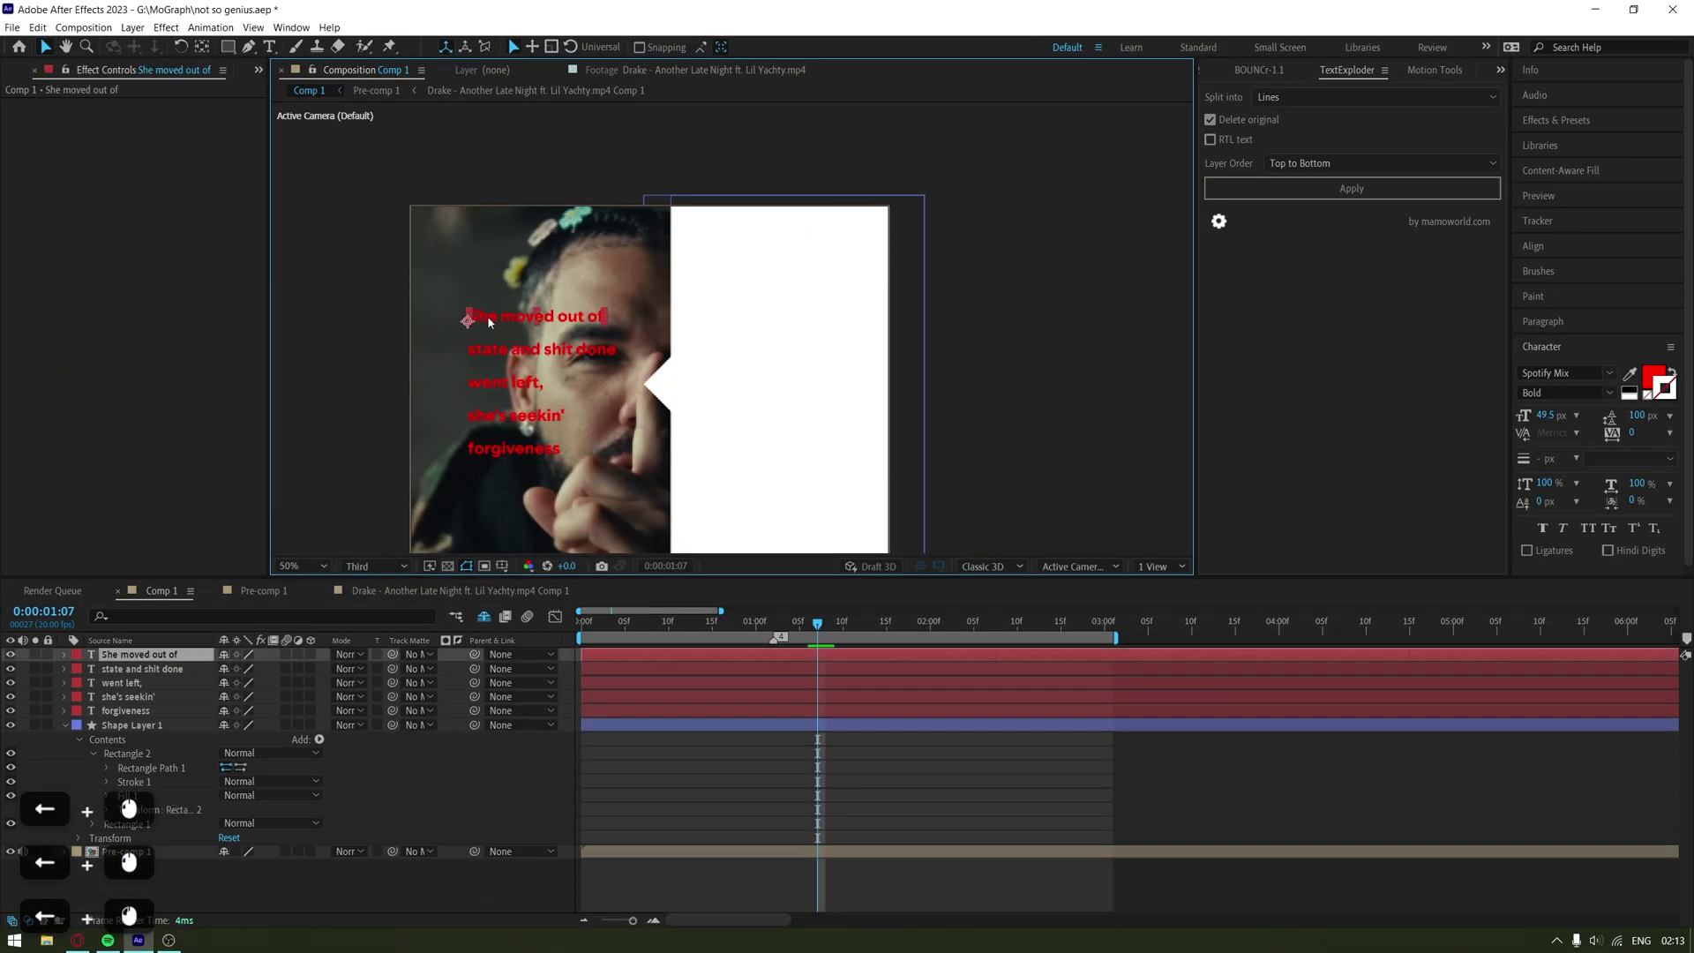
click(561, 354)
click(532, 385)
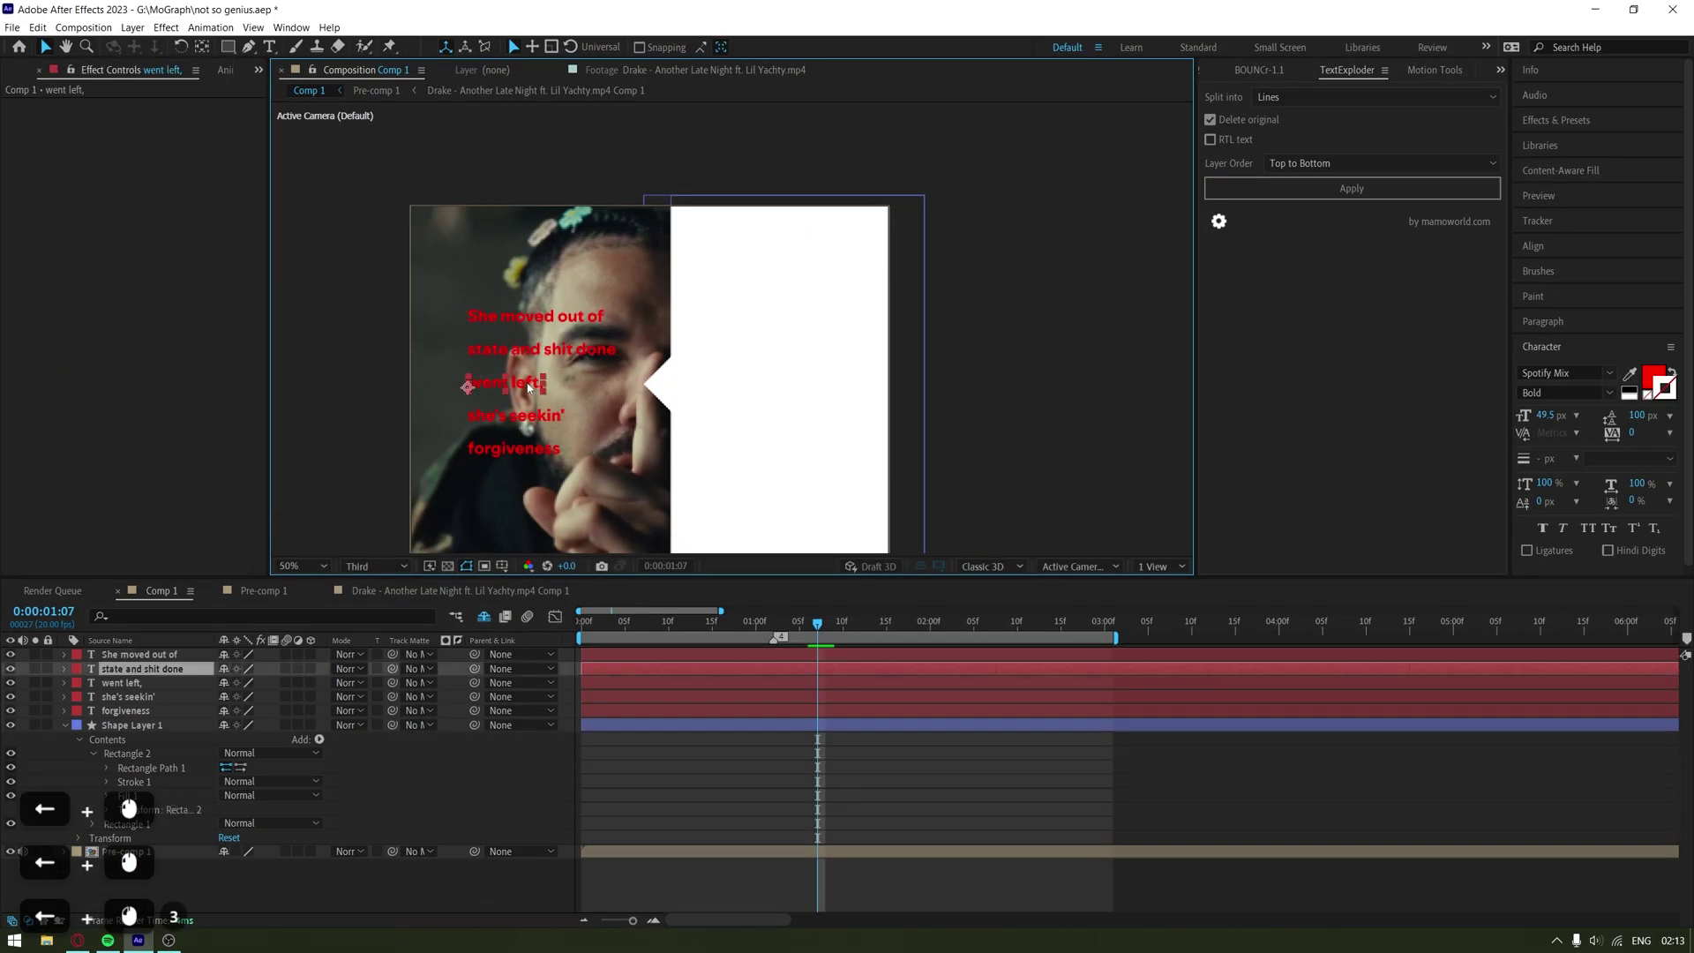
click(526, 423)
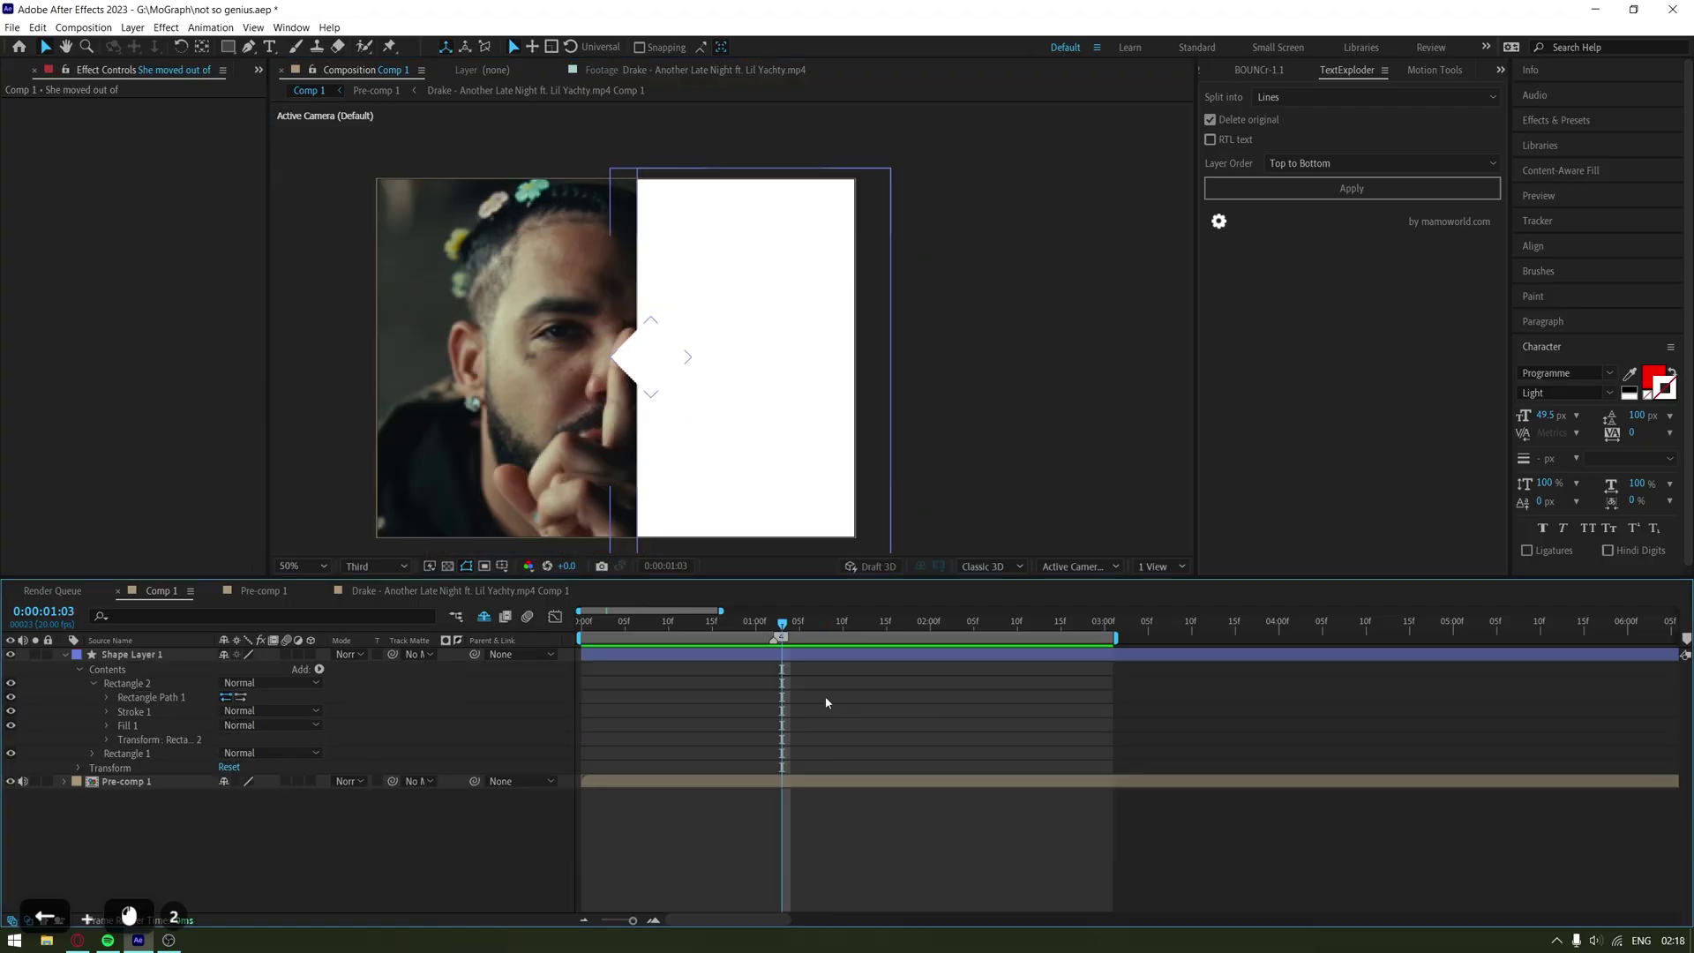
Copy "She moved out of" from the Genius page in the browser and paste it into a new text layer over the face in After Effects
click(78, 941)
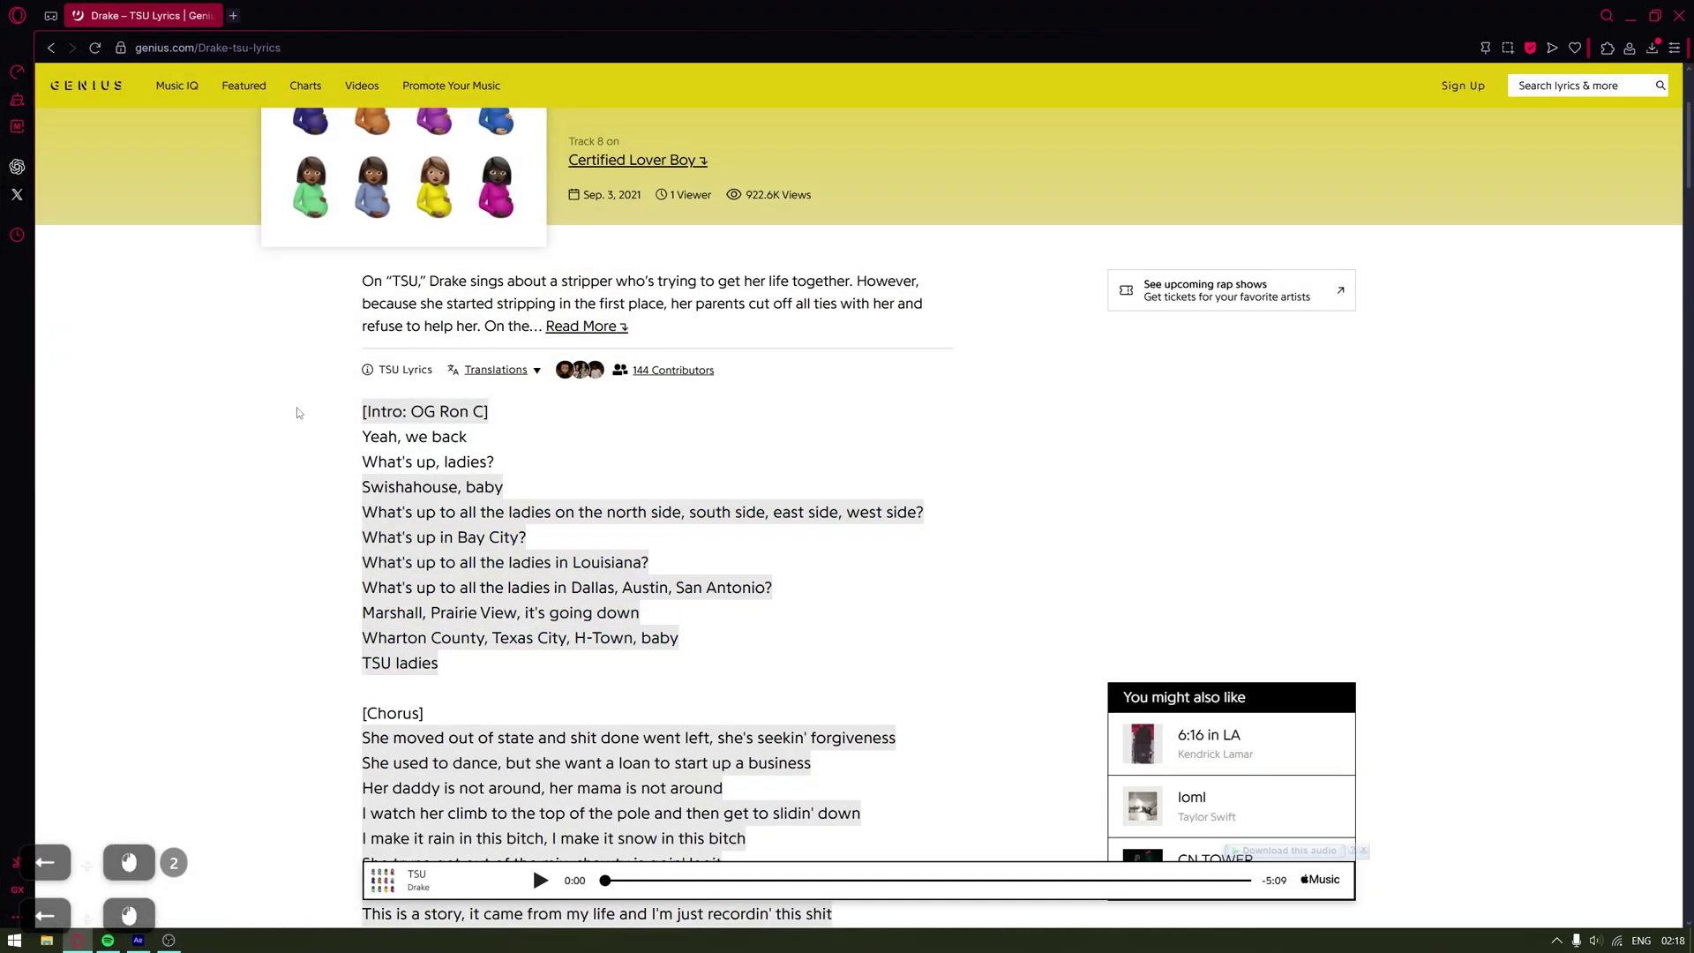
scroll(388, 481, down, 3)
drag(362, 463, 484, 471)
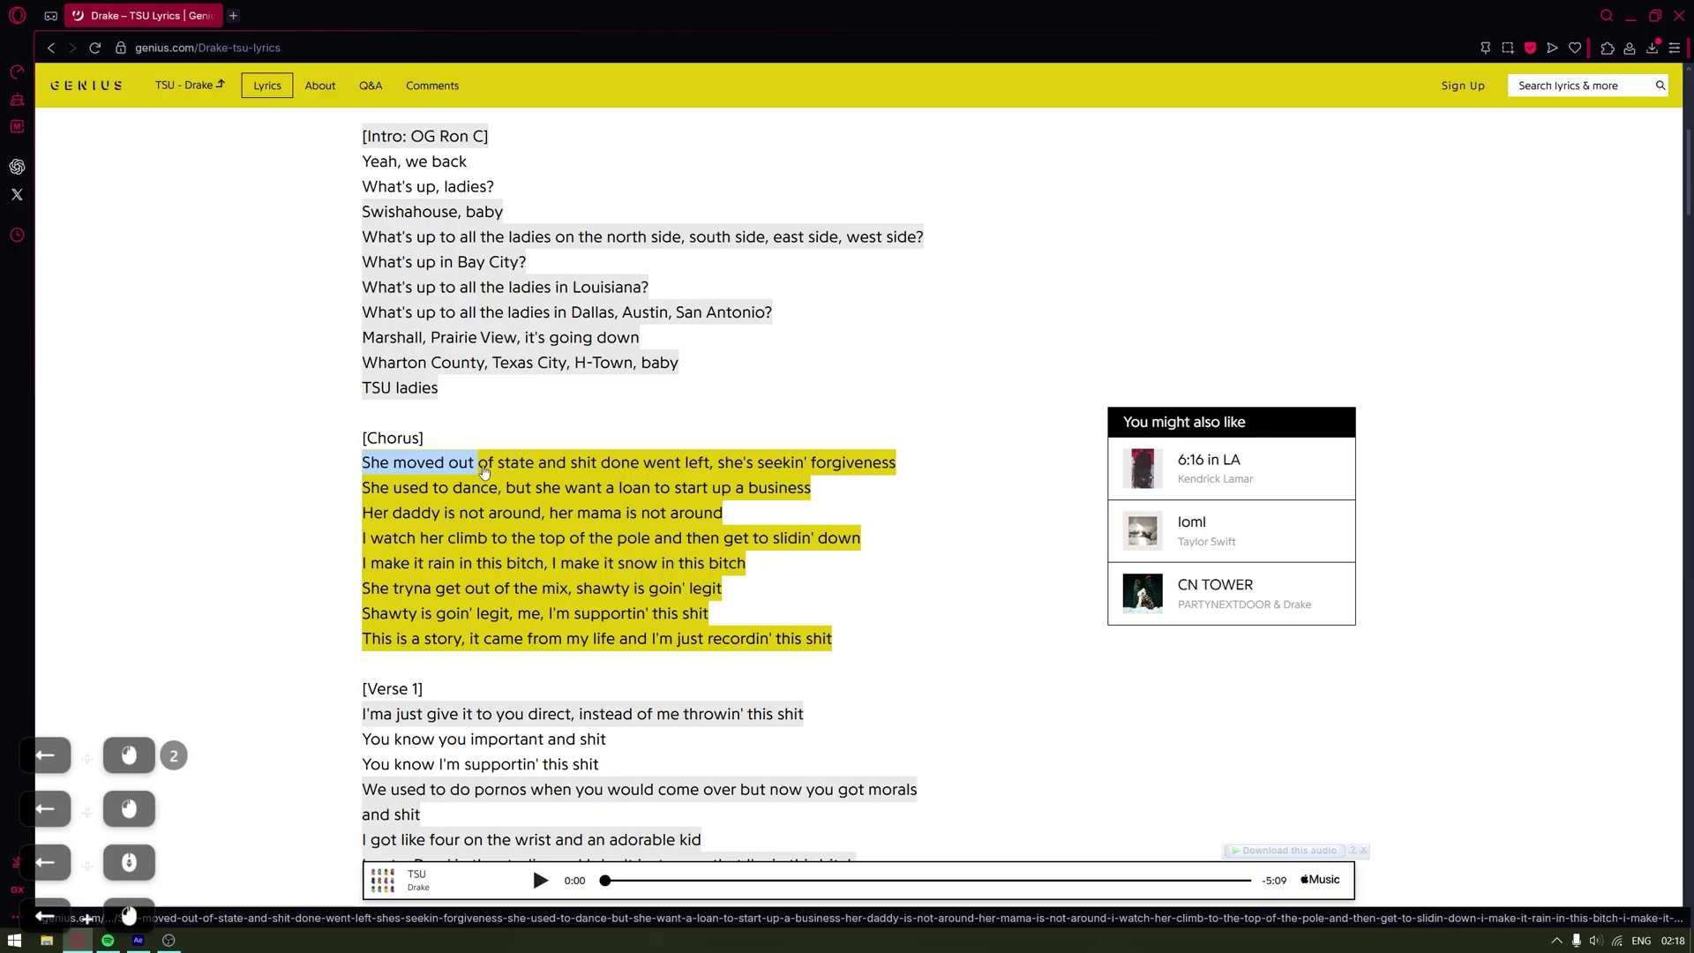
key(ctrl+c)
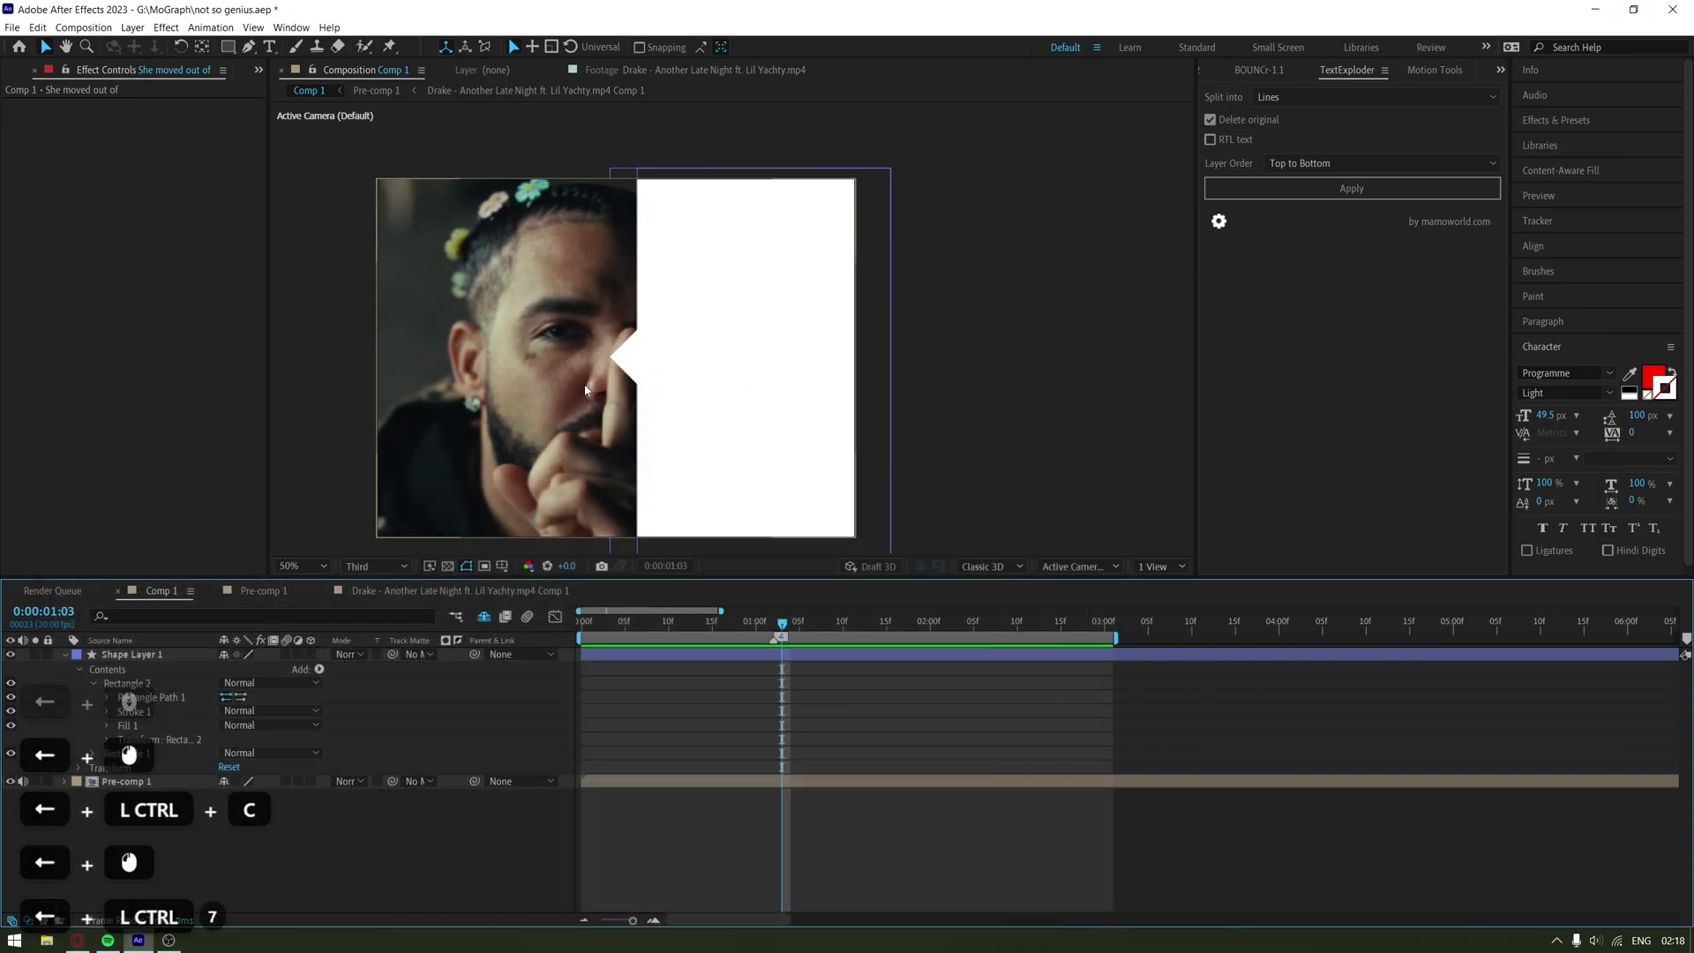
key(ctrl+t)
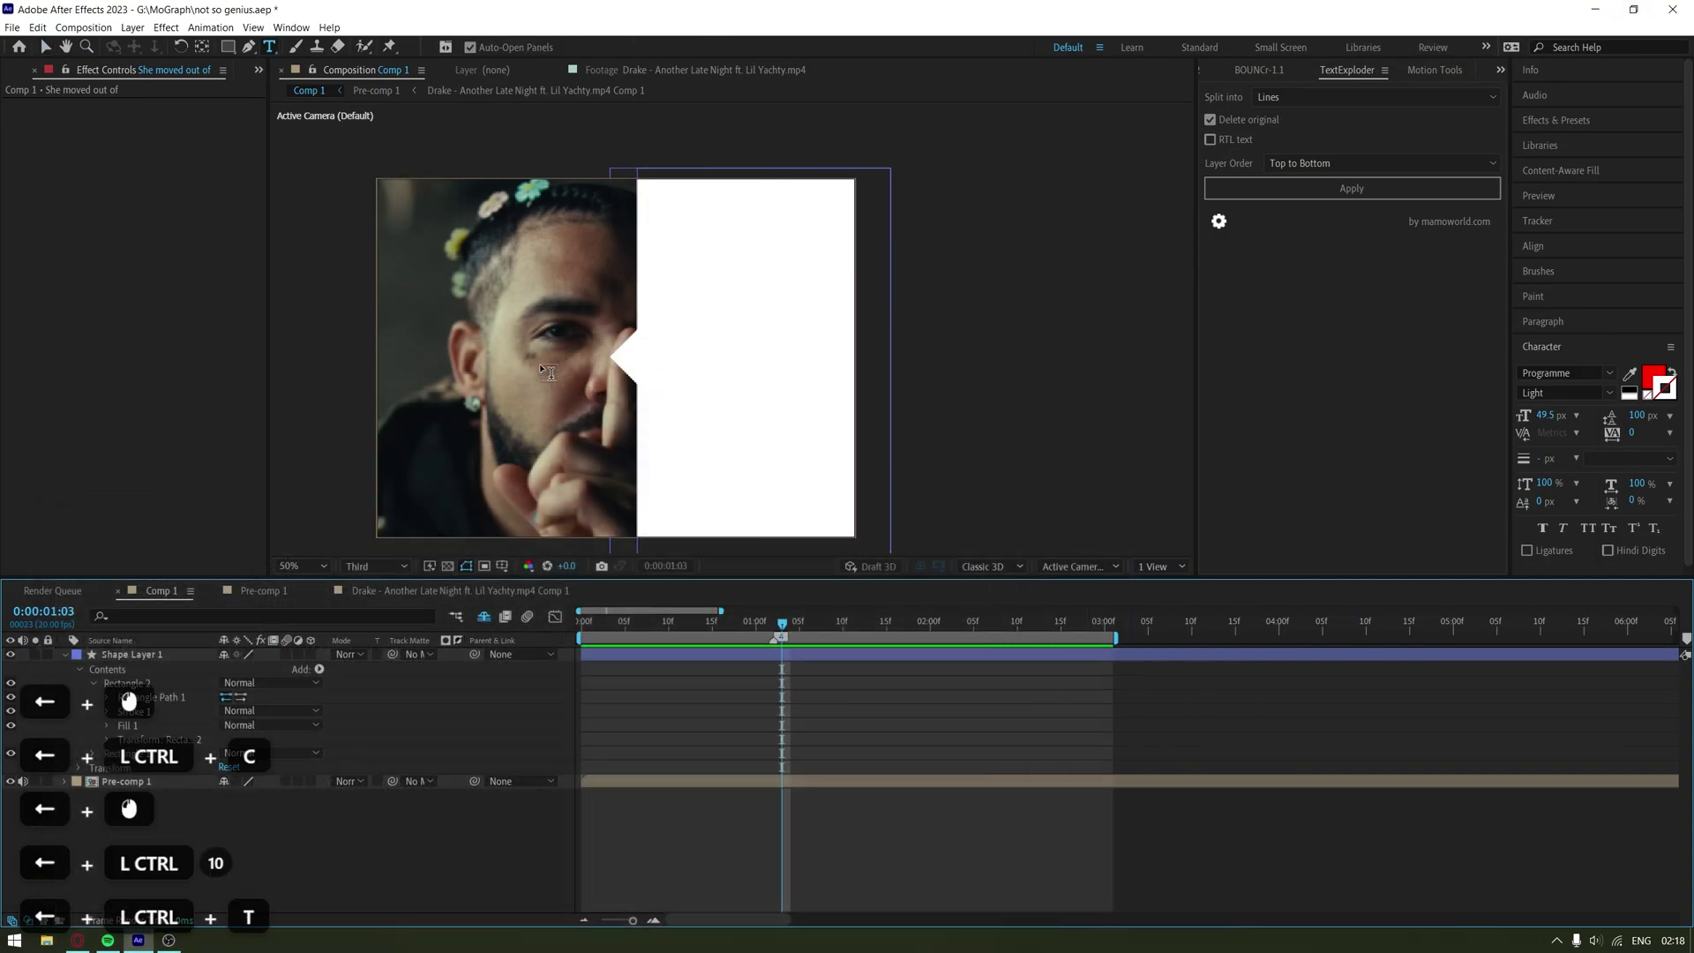
click(491, 325)
key(ctrl+v)
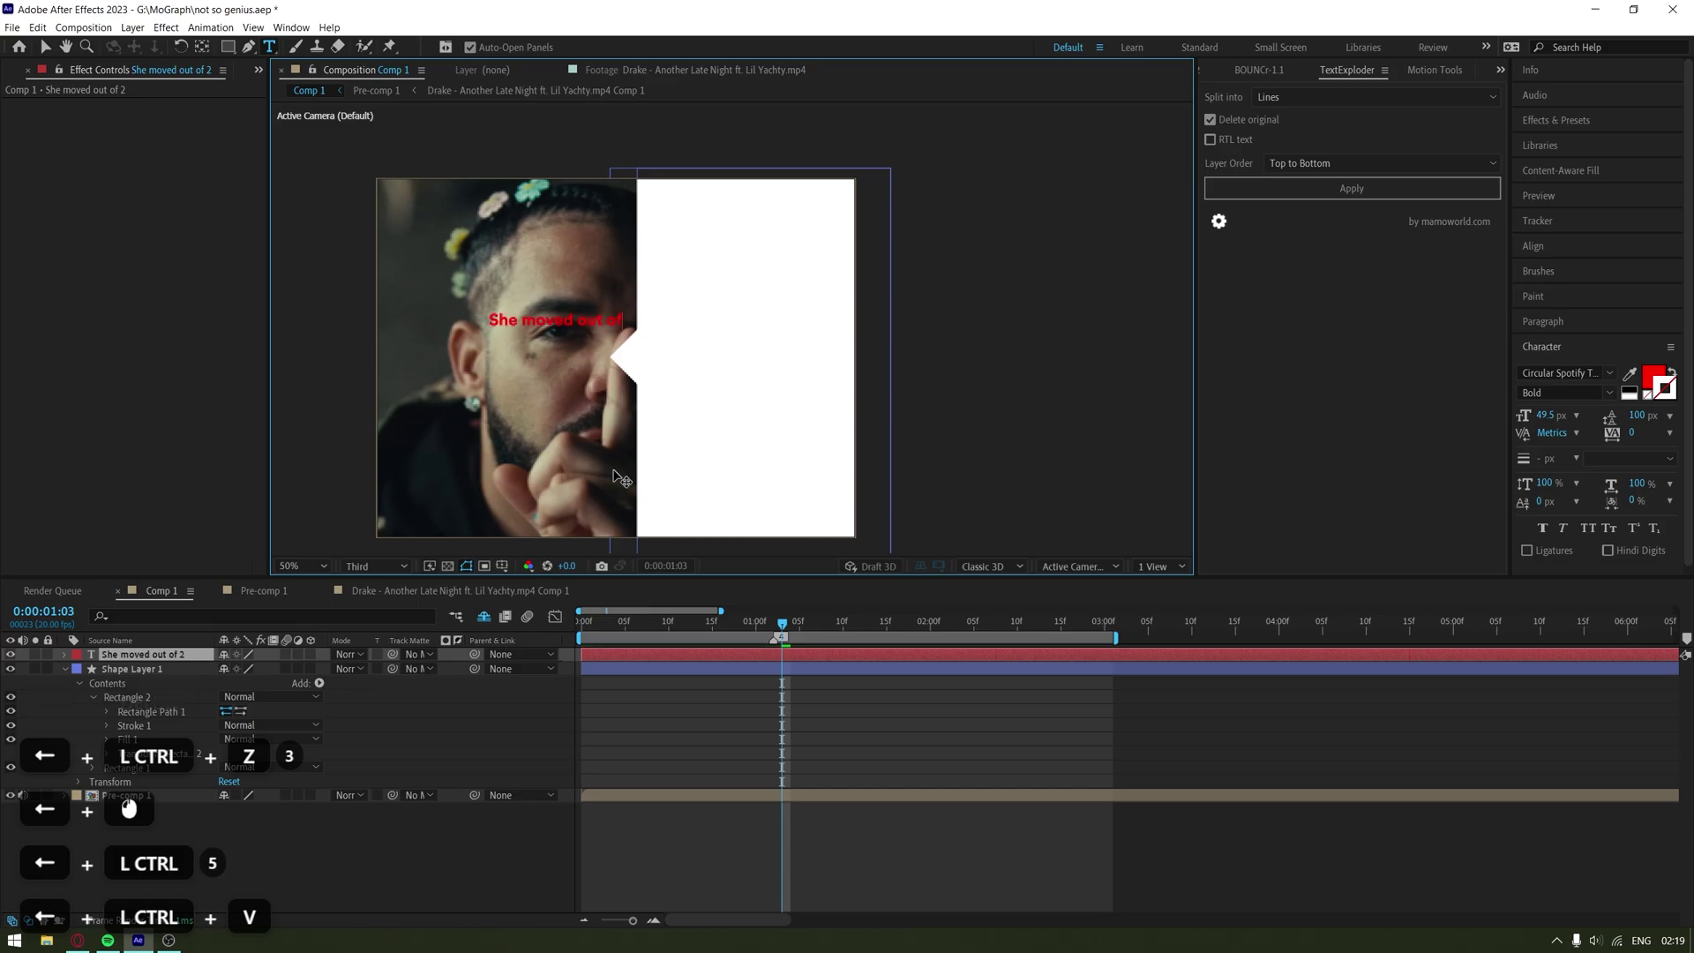
Copy "state and shit" from the Genius page and paste it as a second text layer below the first line
click(717, 674)
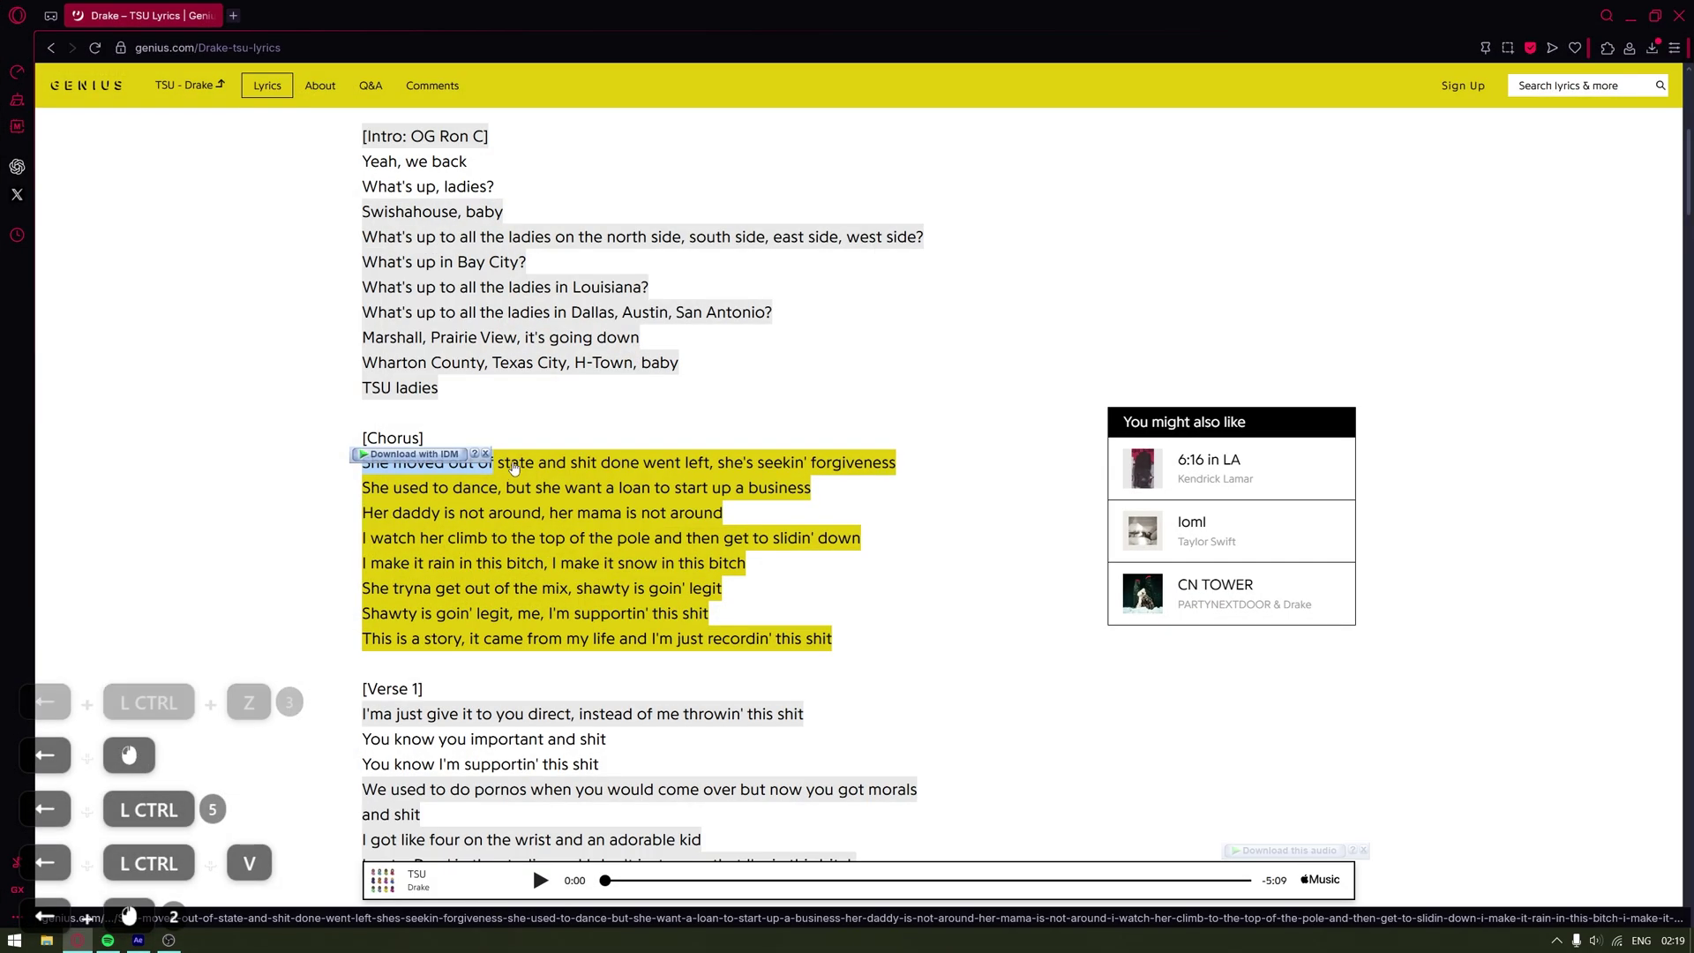
drag(500, 466, 607, 464)
key(ctrl+c)
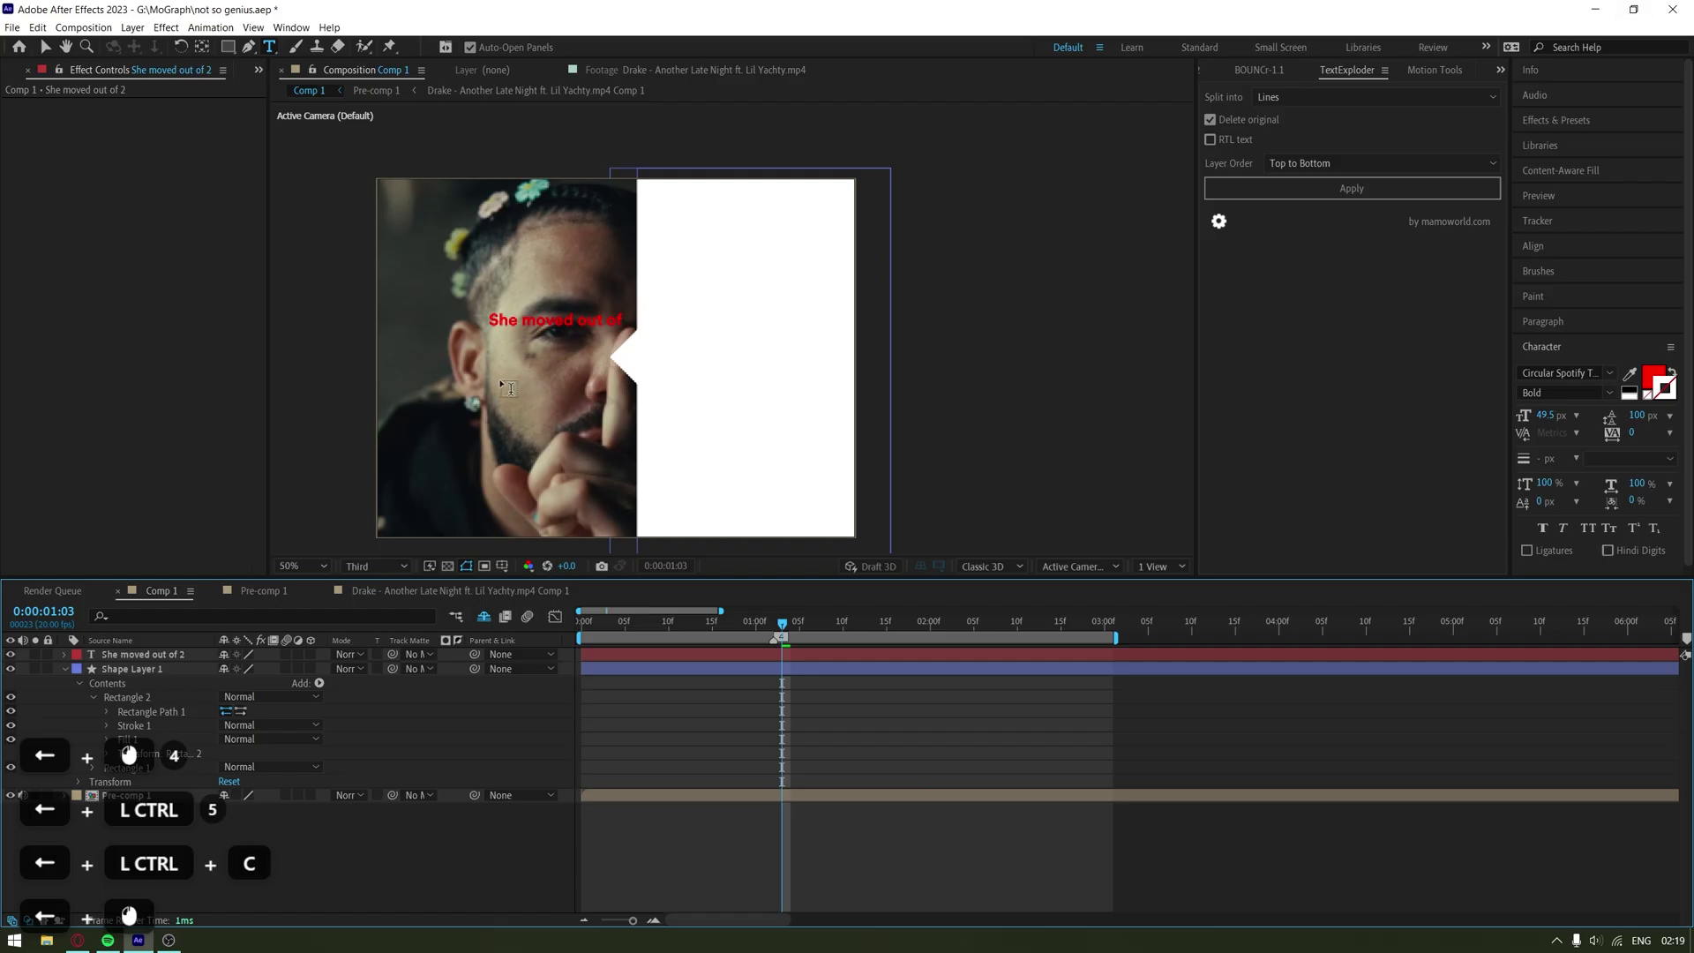
key(ctrl+v)
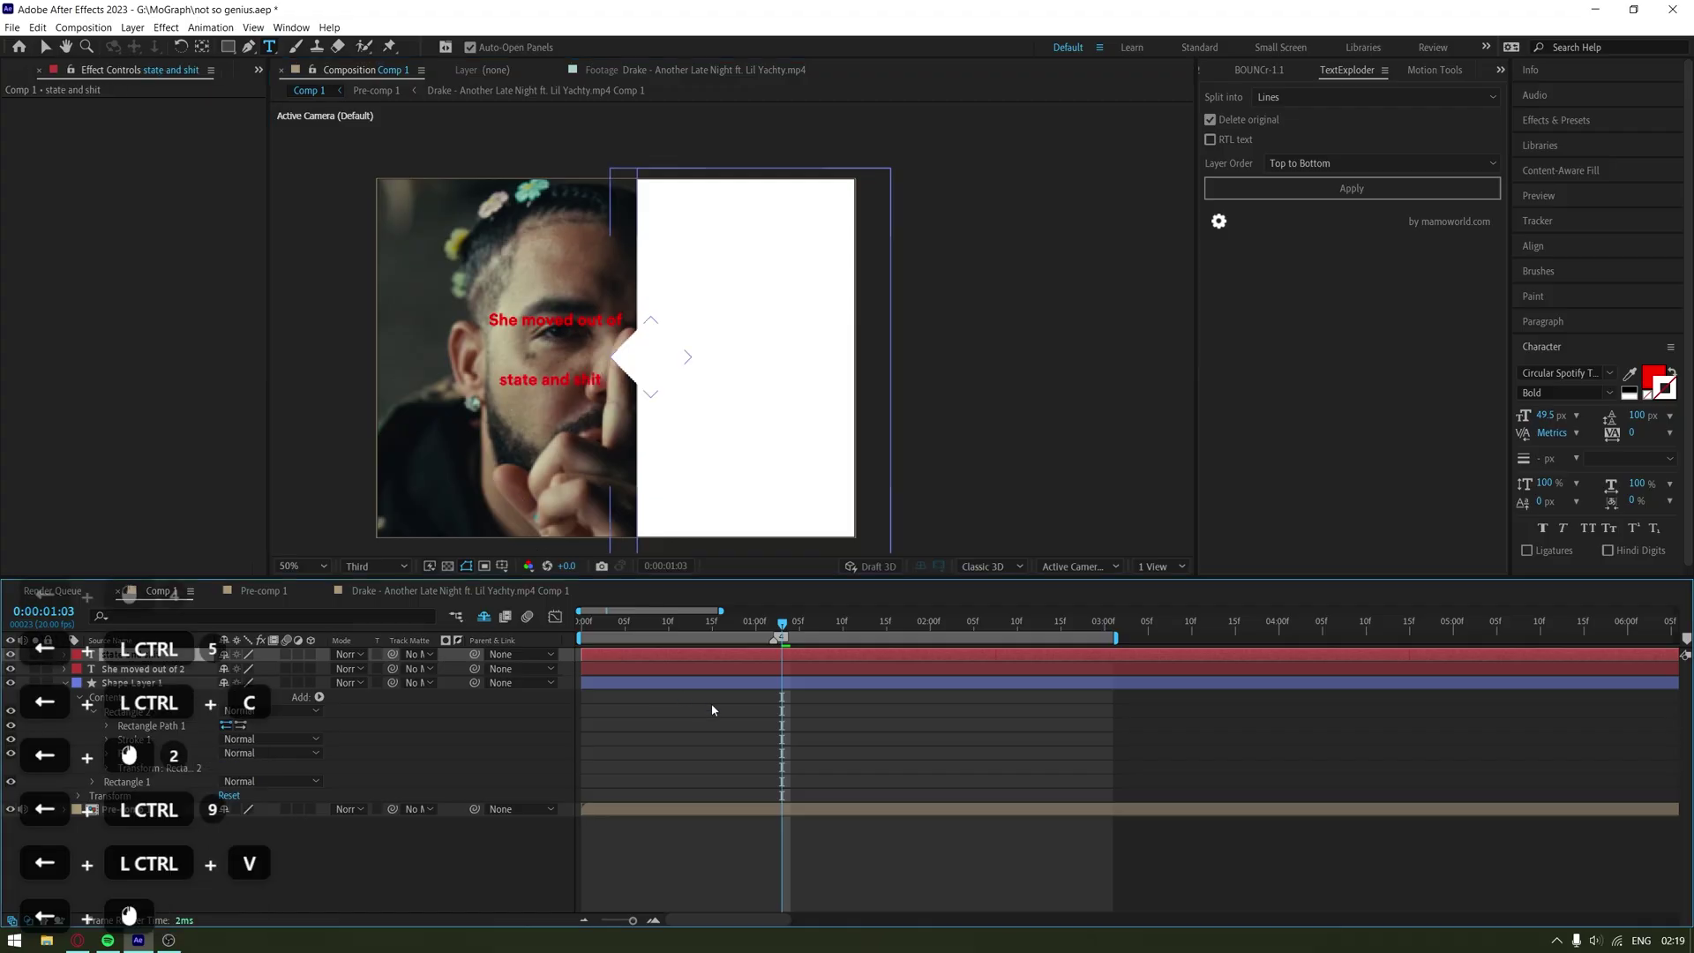
click(706, 695)
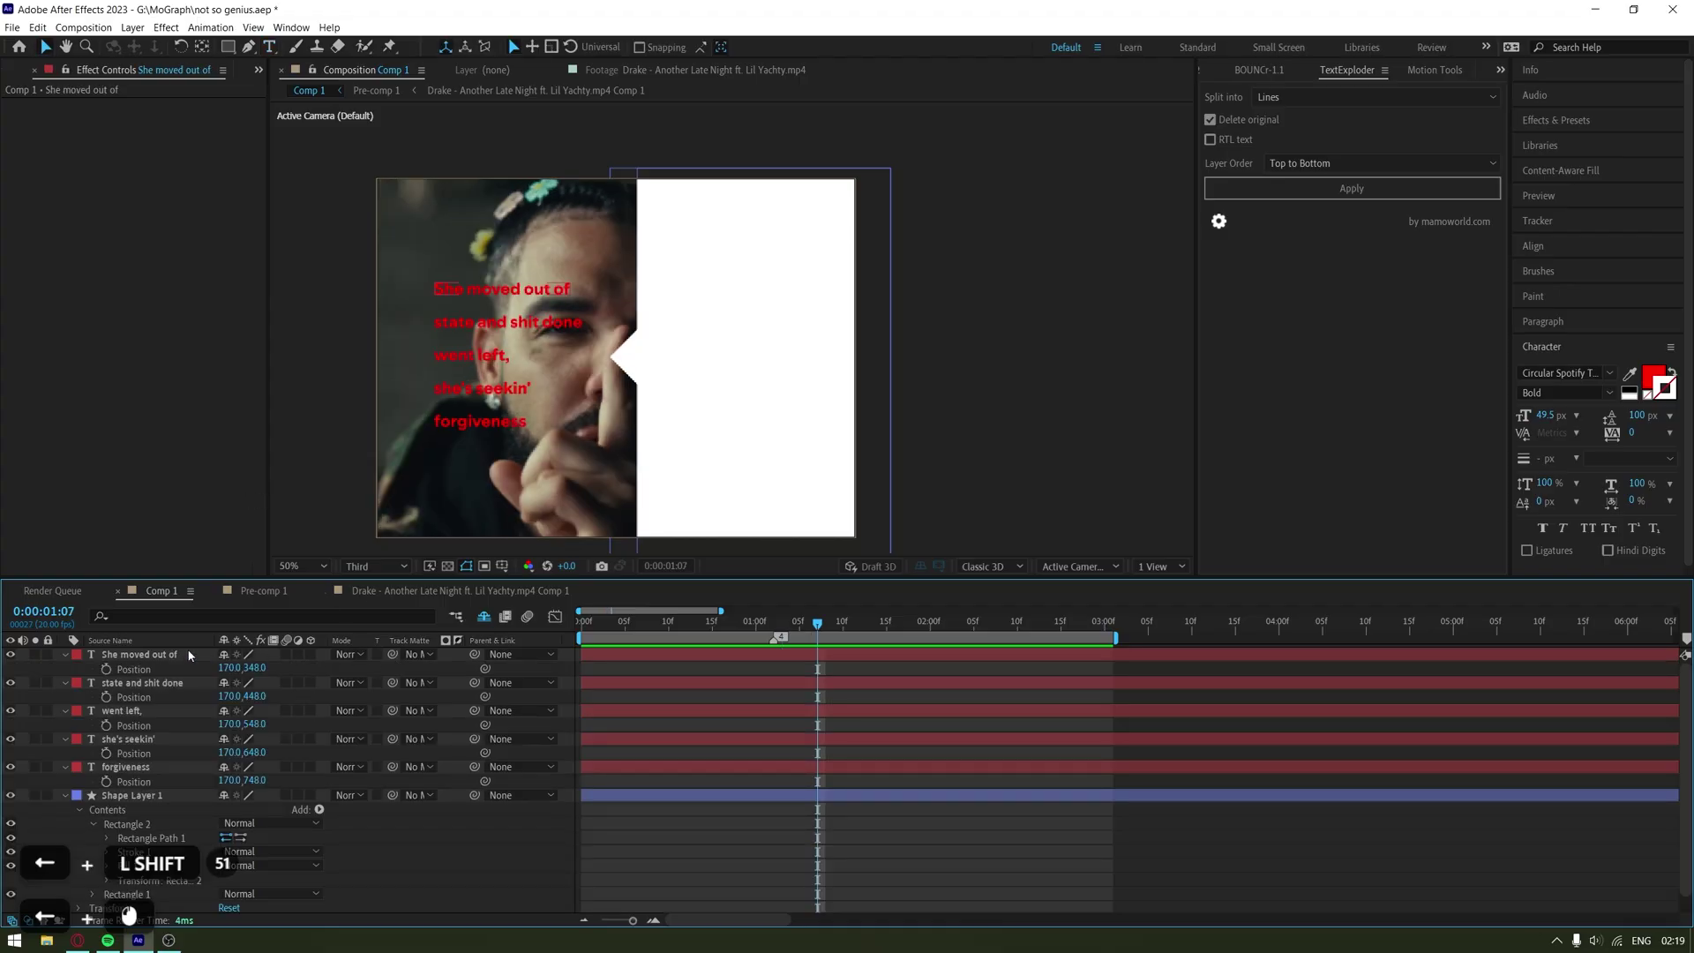
Select all five lyric line layers and move them together from the face onto the white panel
click(141, 657)
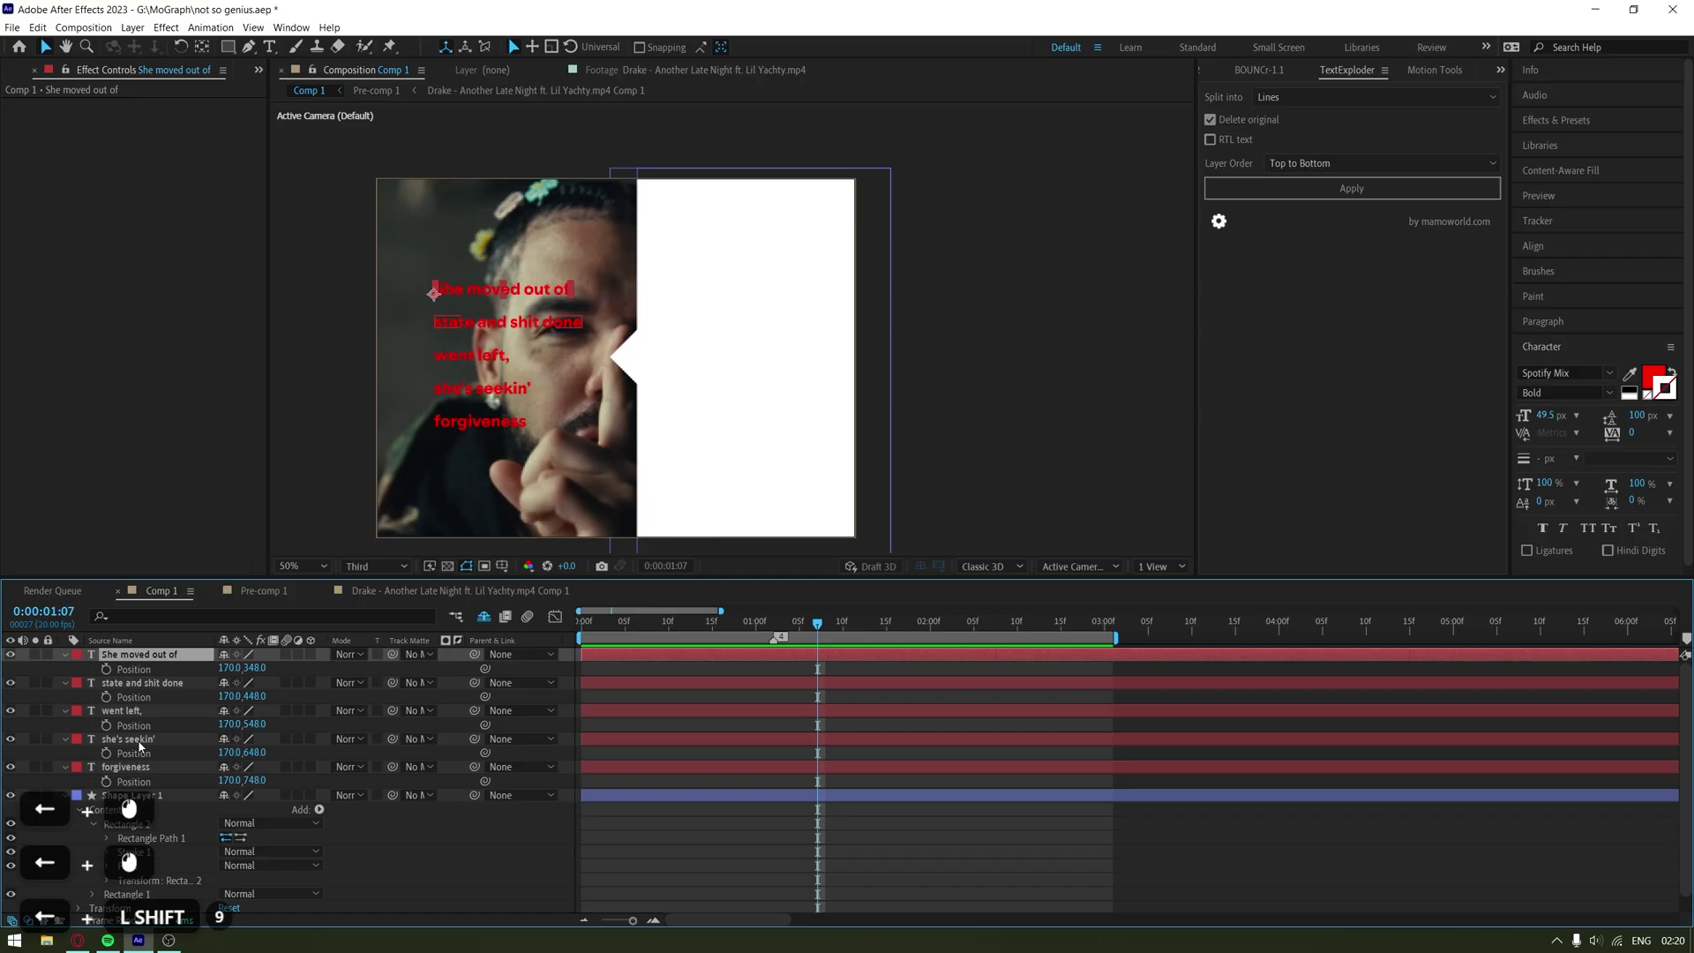
shift+click(132, 767)
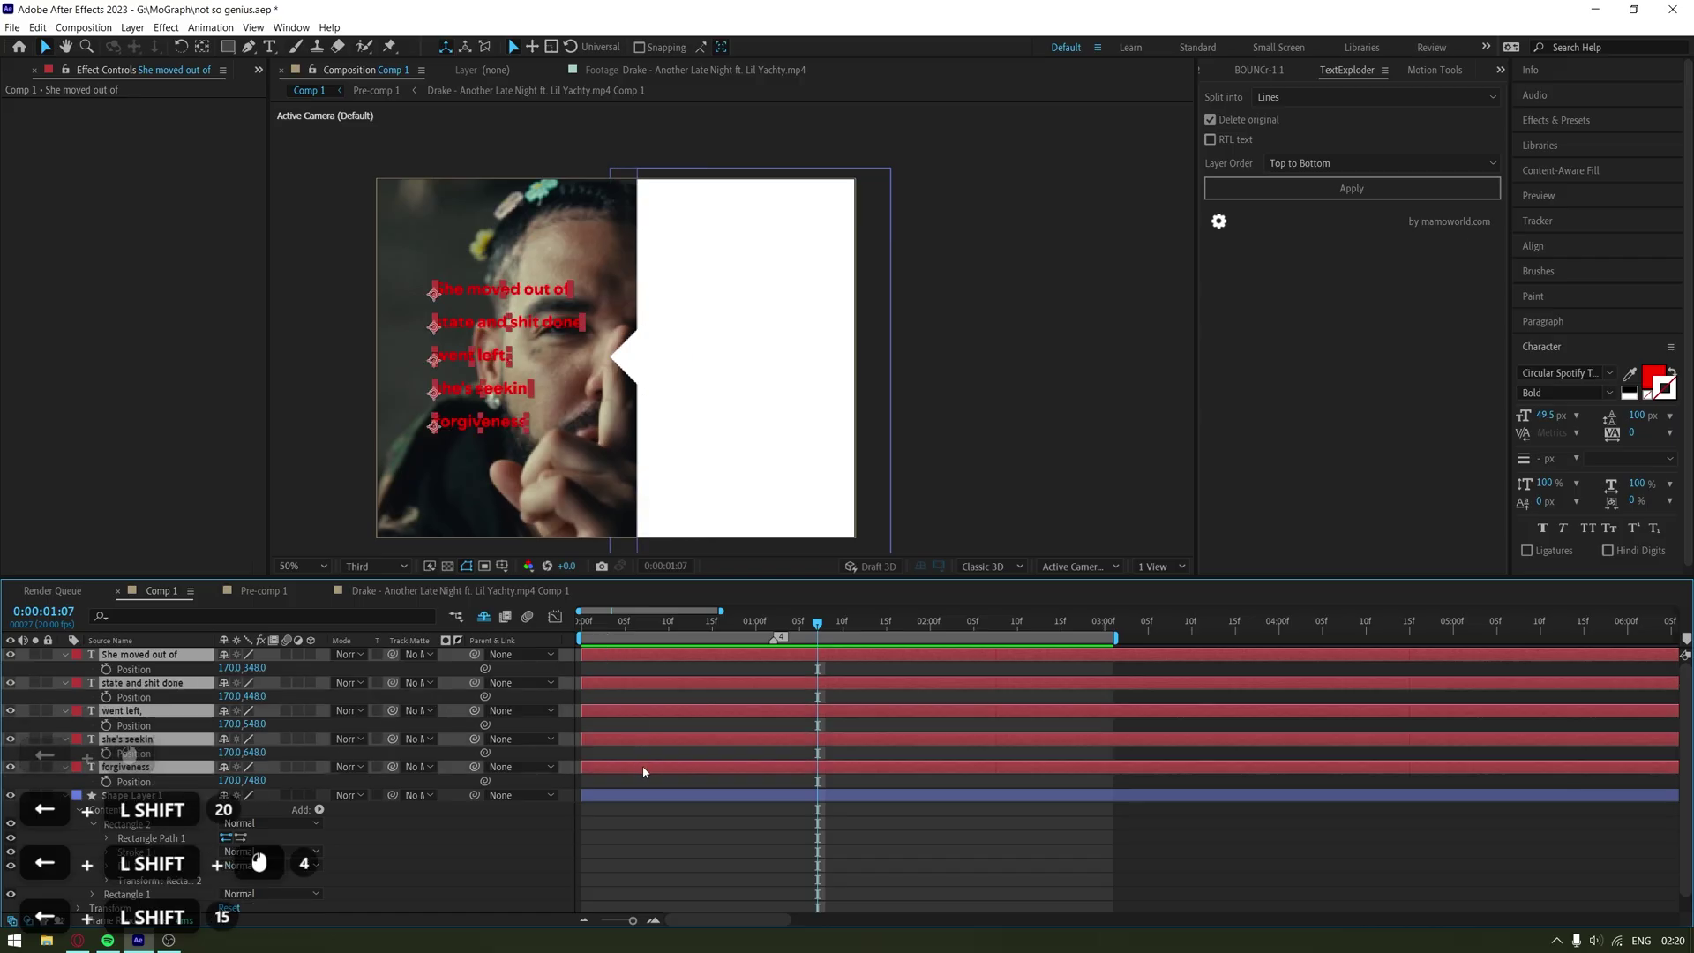
click(522, 426)
drag(522, 426, 730, 424)
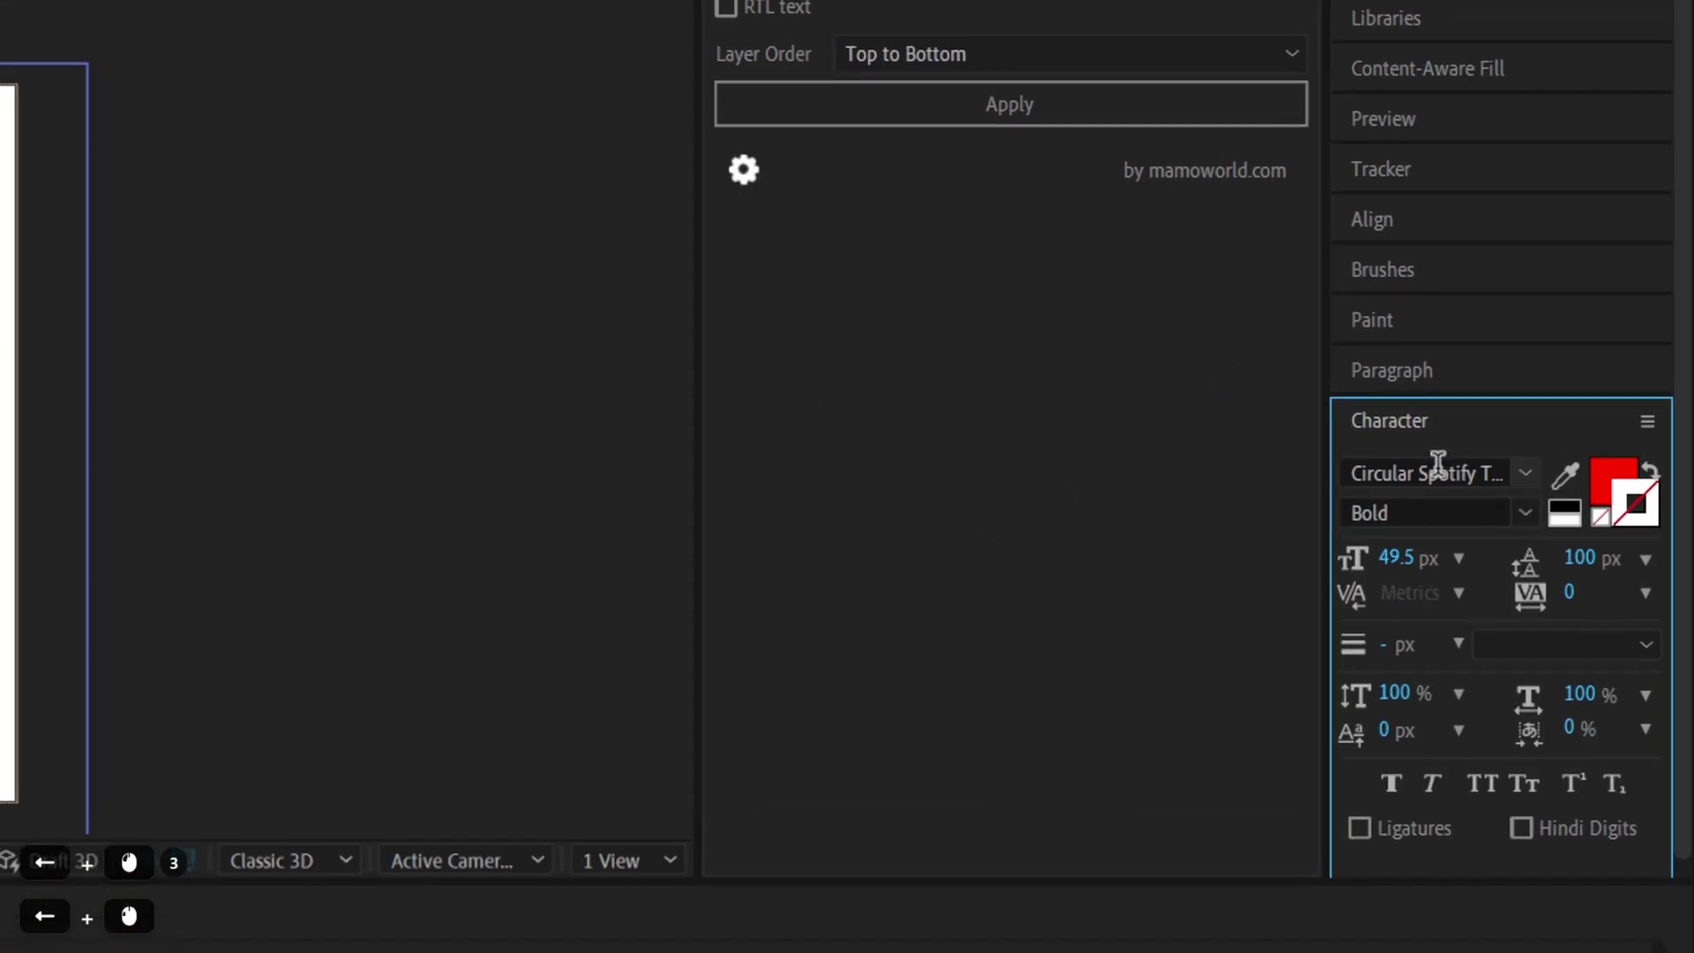
Change the font of the five lyric lines to Programme in the Light style and deselect them
click(1562, 371)
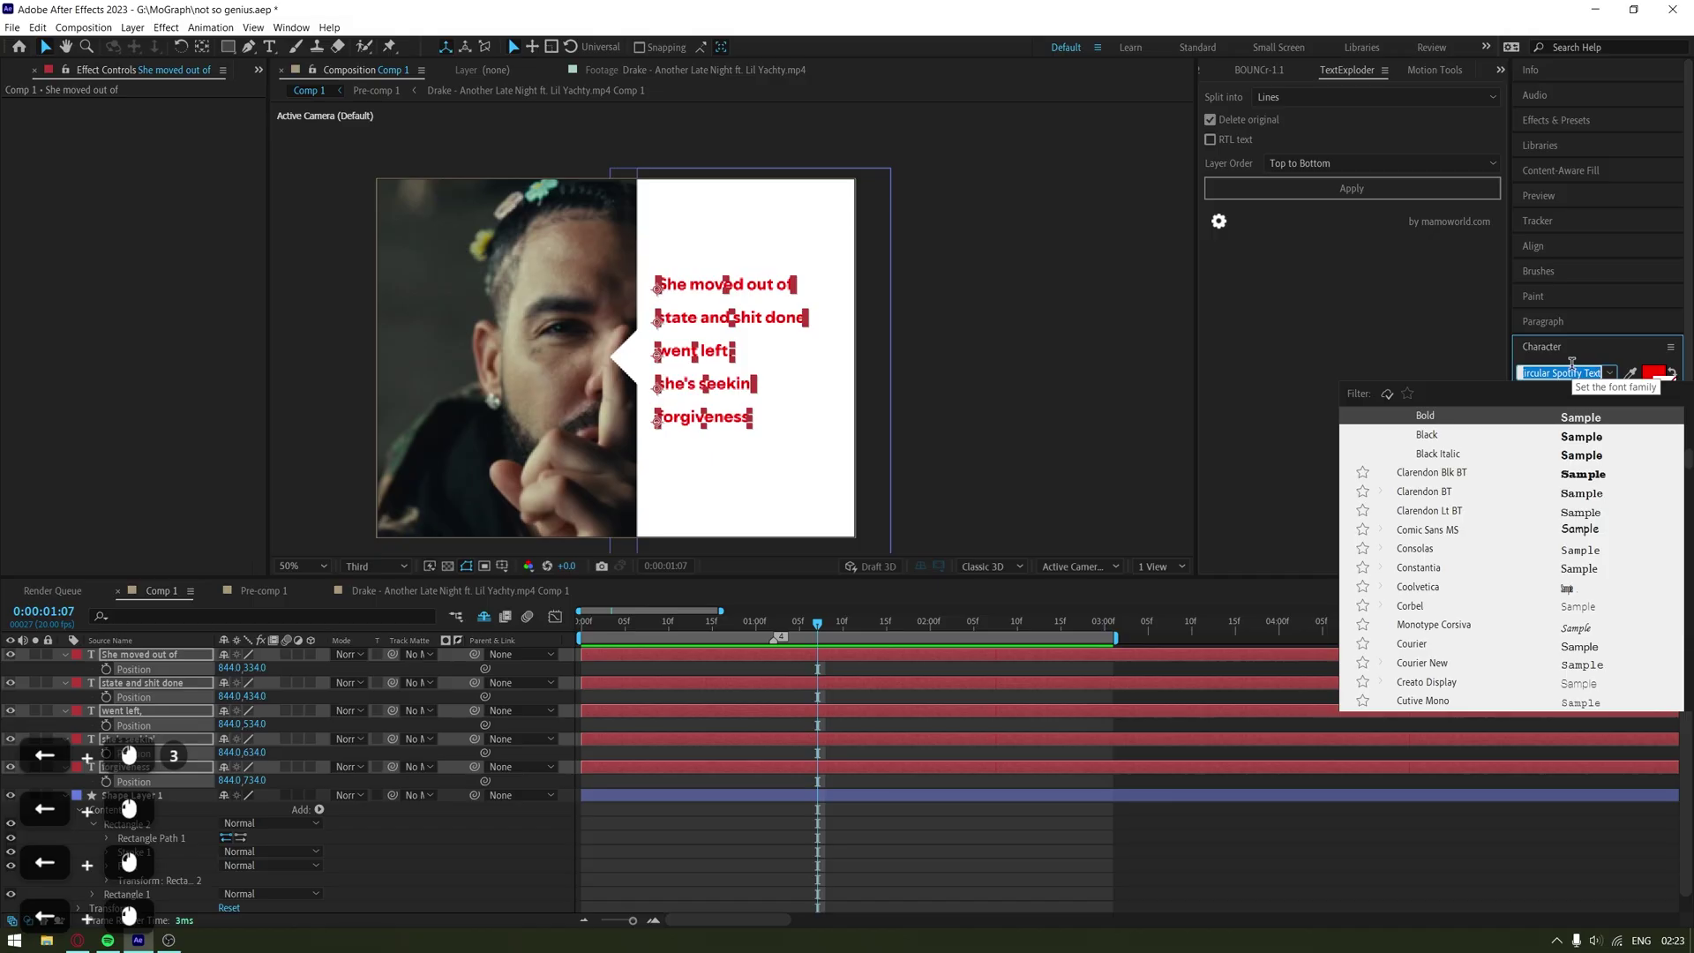
text(pro)
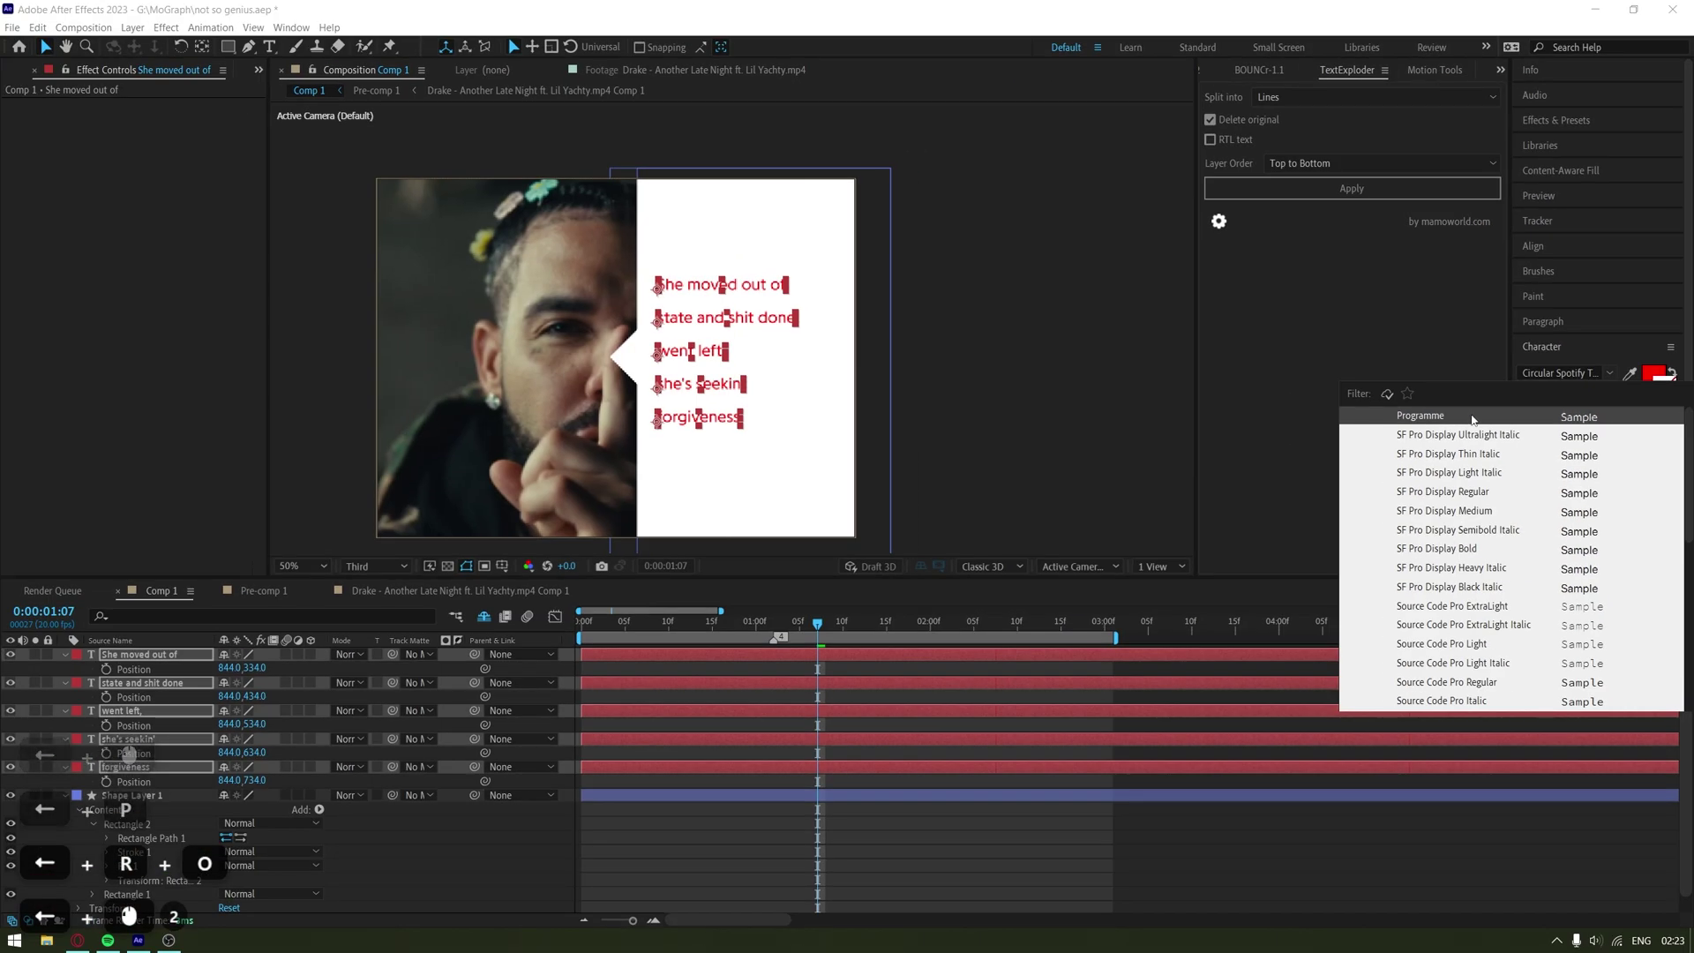
click(1248, 501)
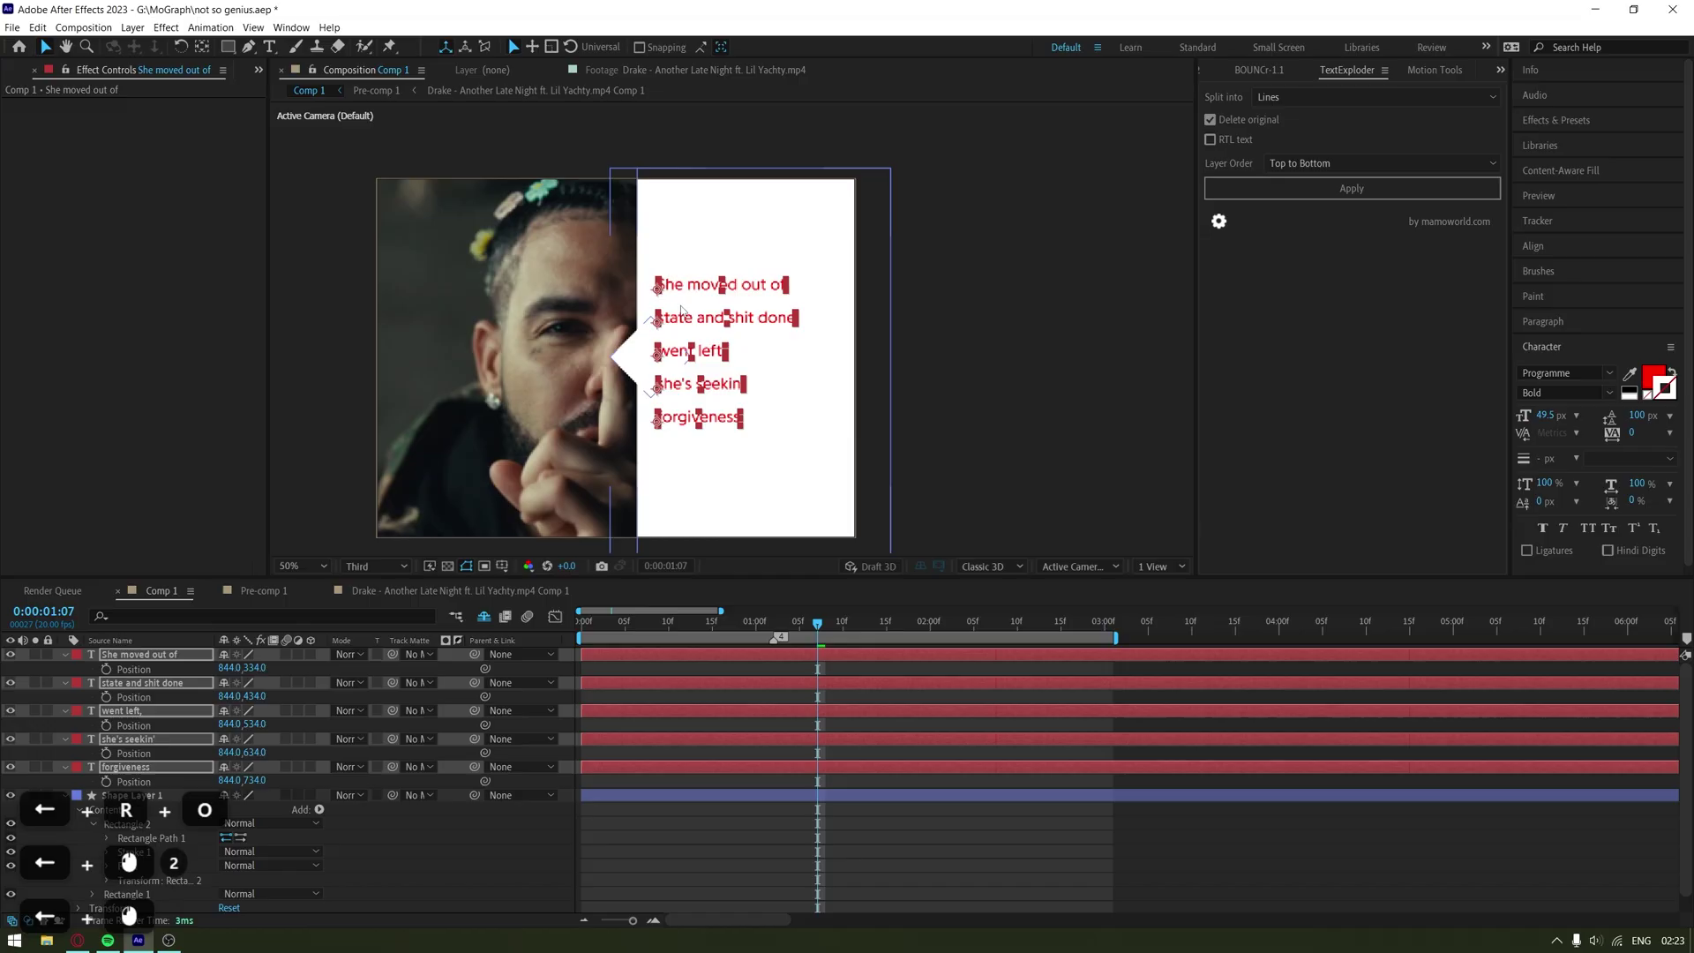
click(683, 317)
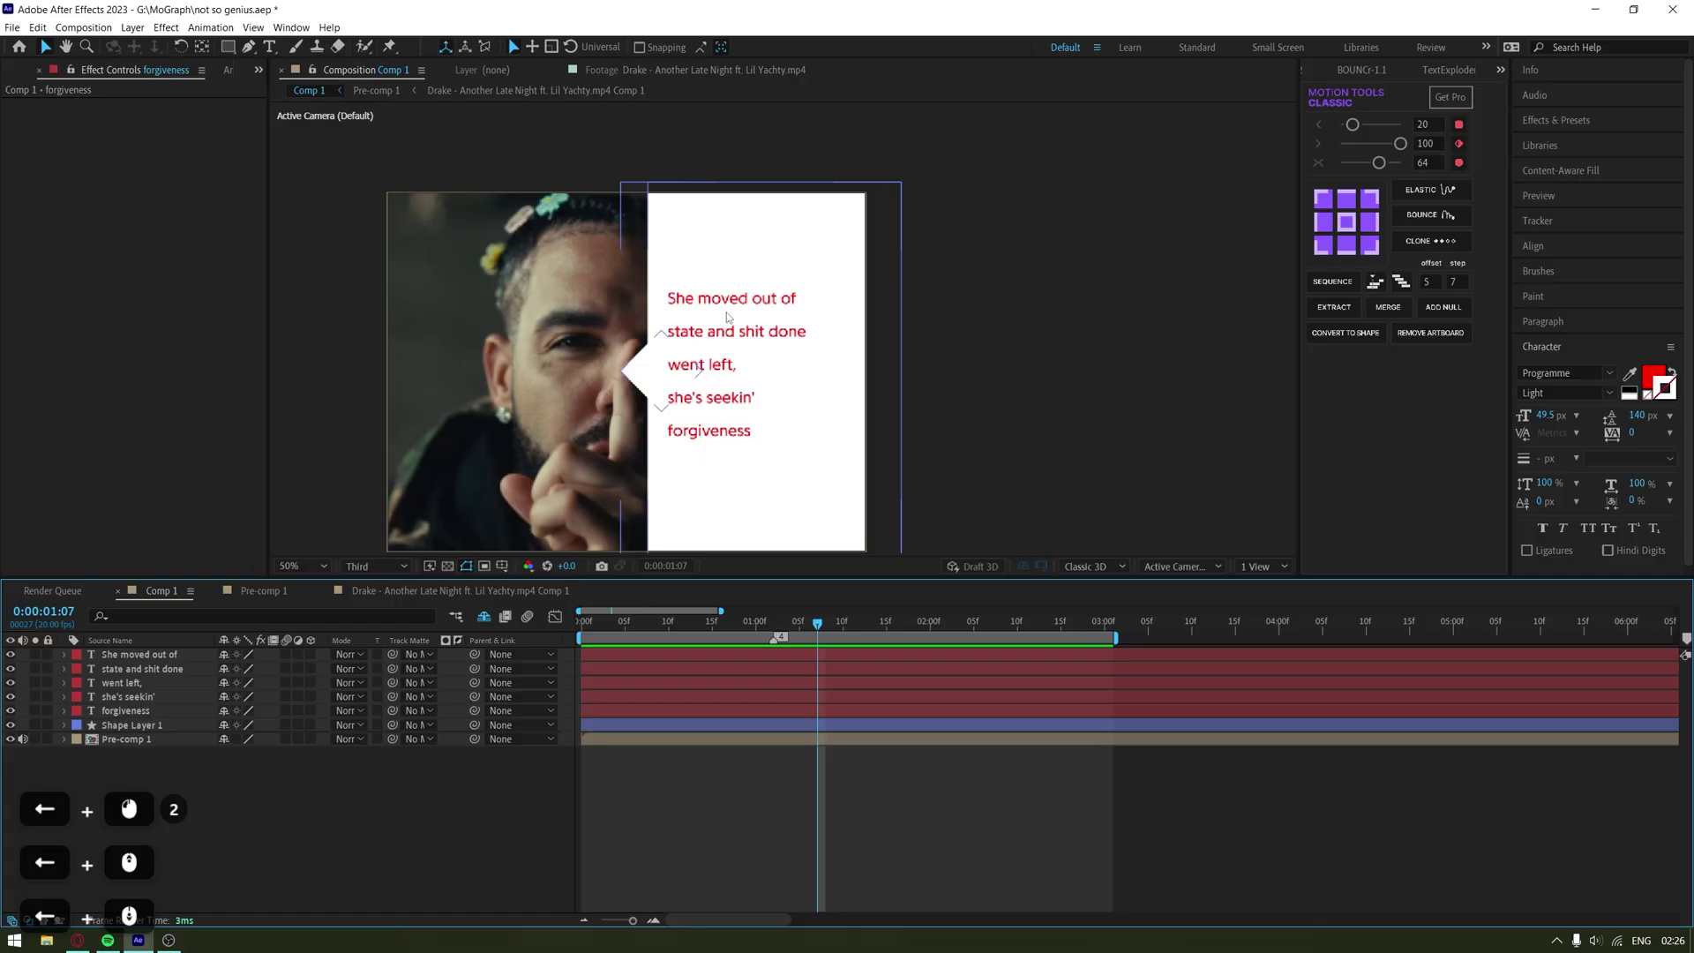
Draw a rectangle as a new shape layer covering the "She moved out of" line on the white panel
scroll(705, 310, up, 2)
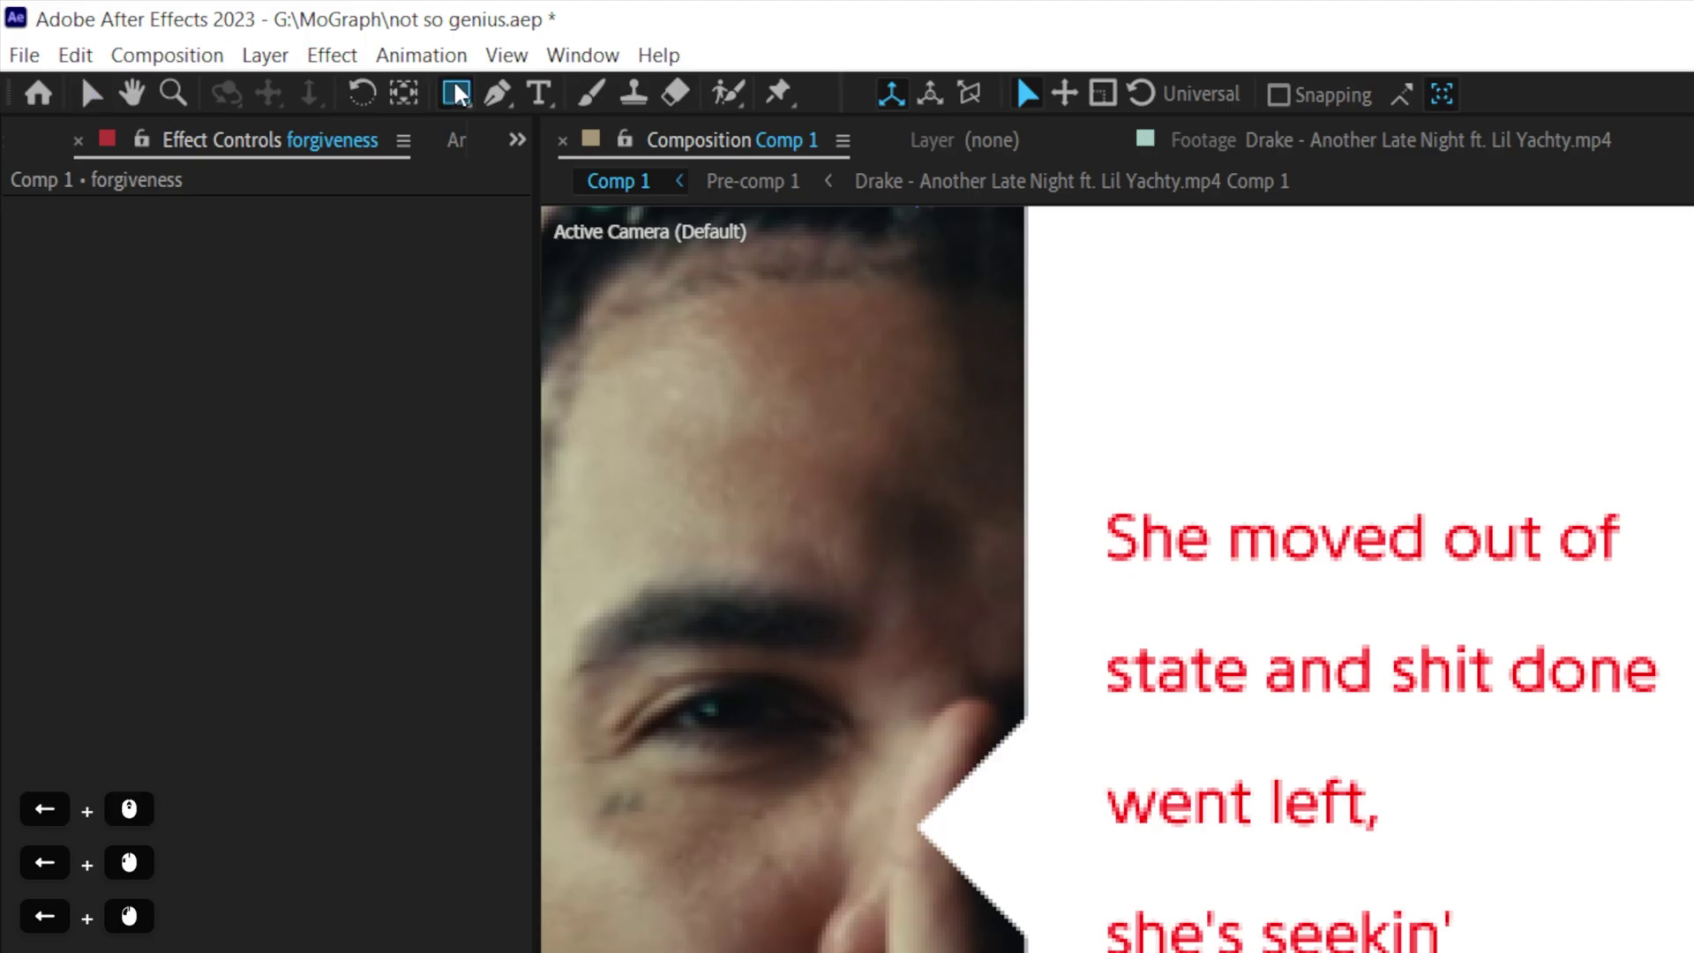
click(228, 47)
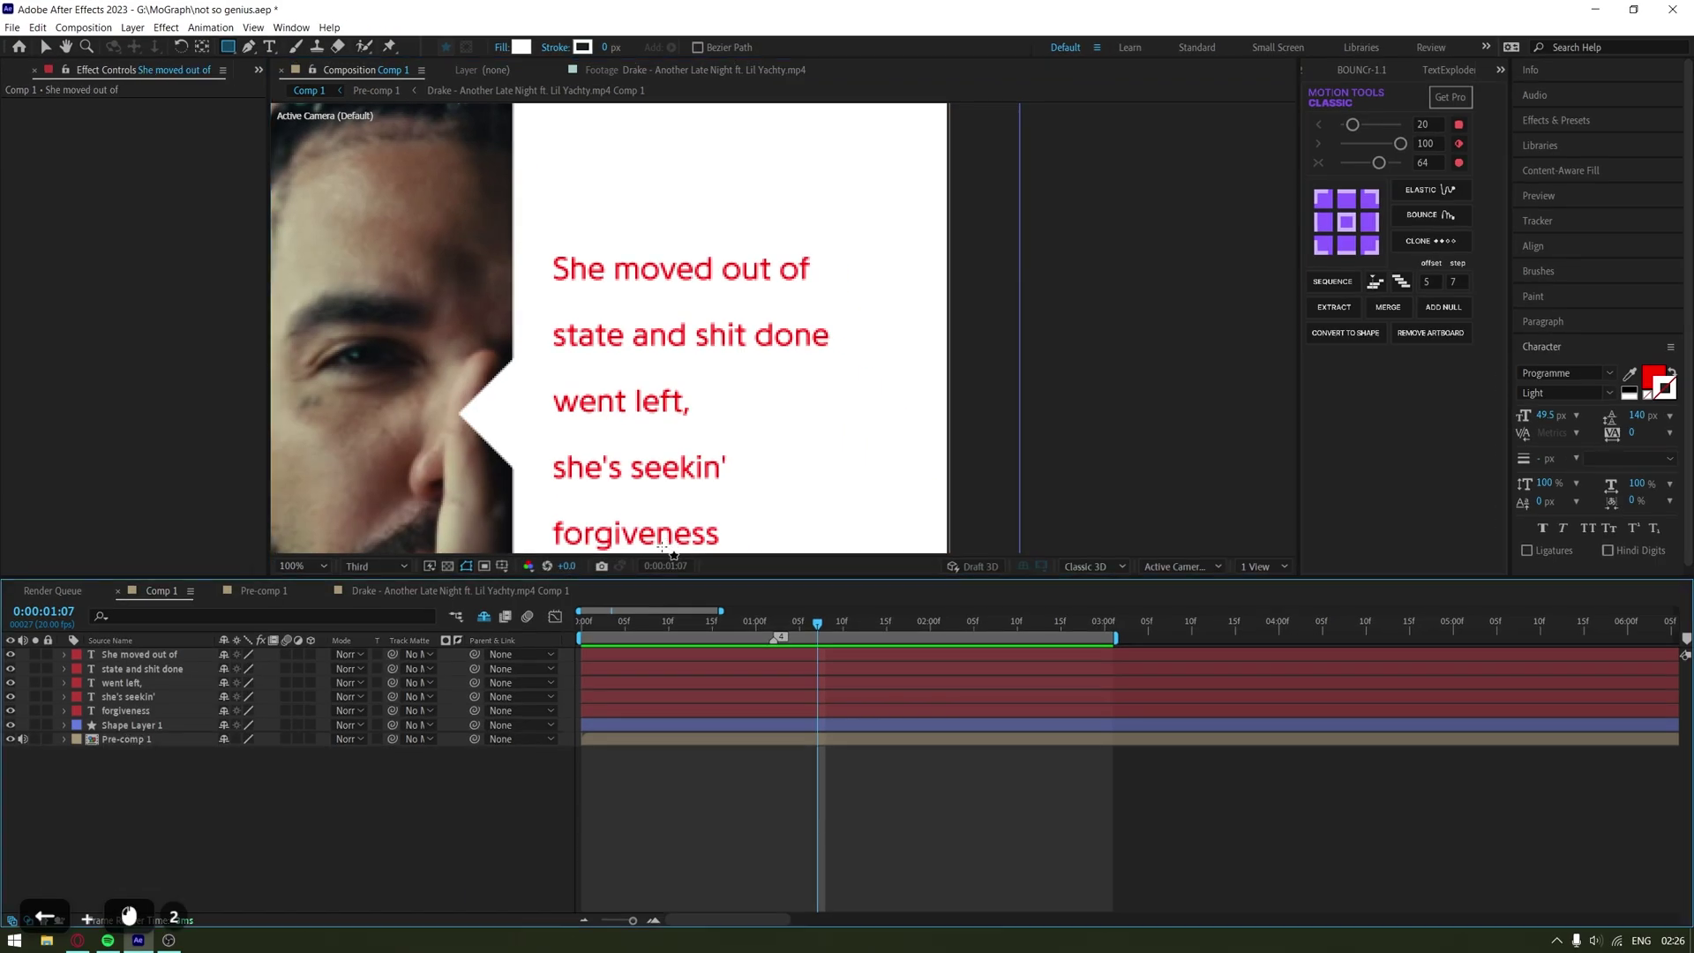
drag(539, 244, 825, 290)
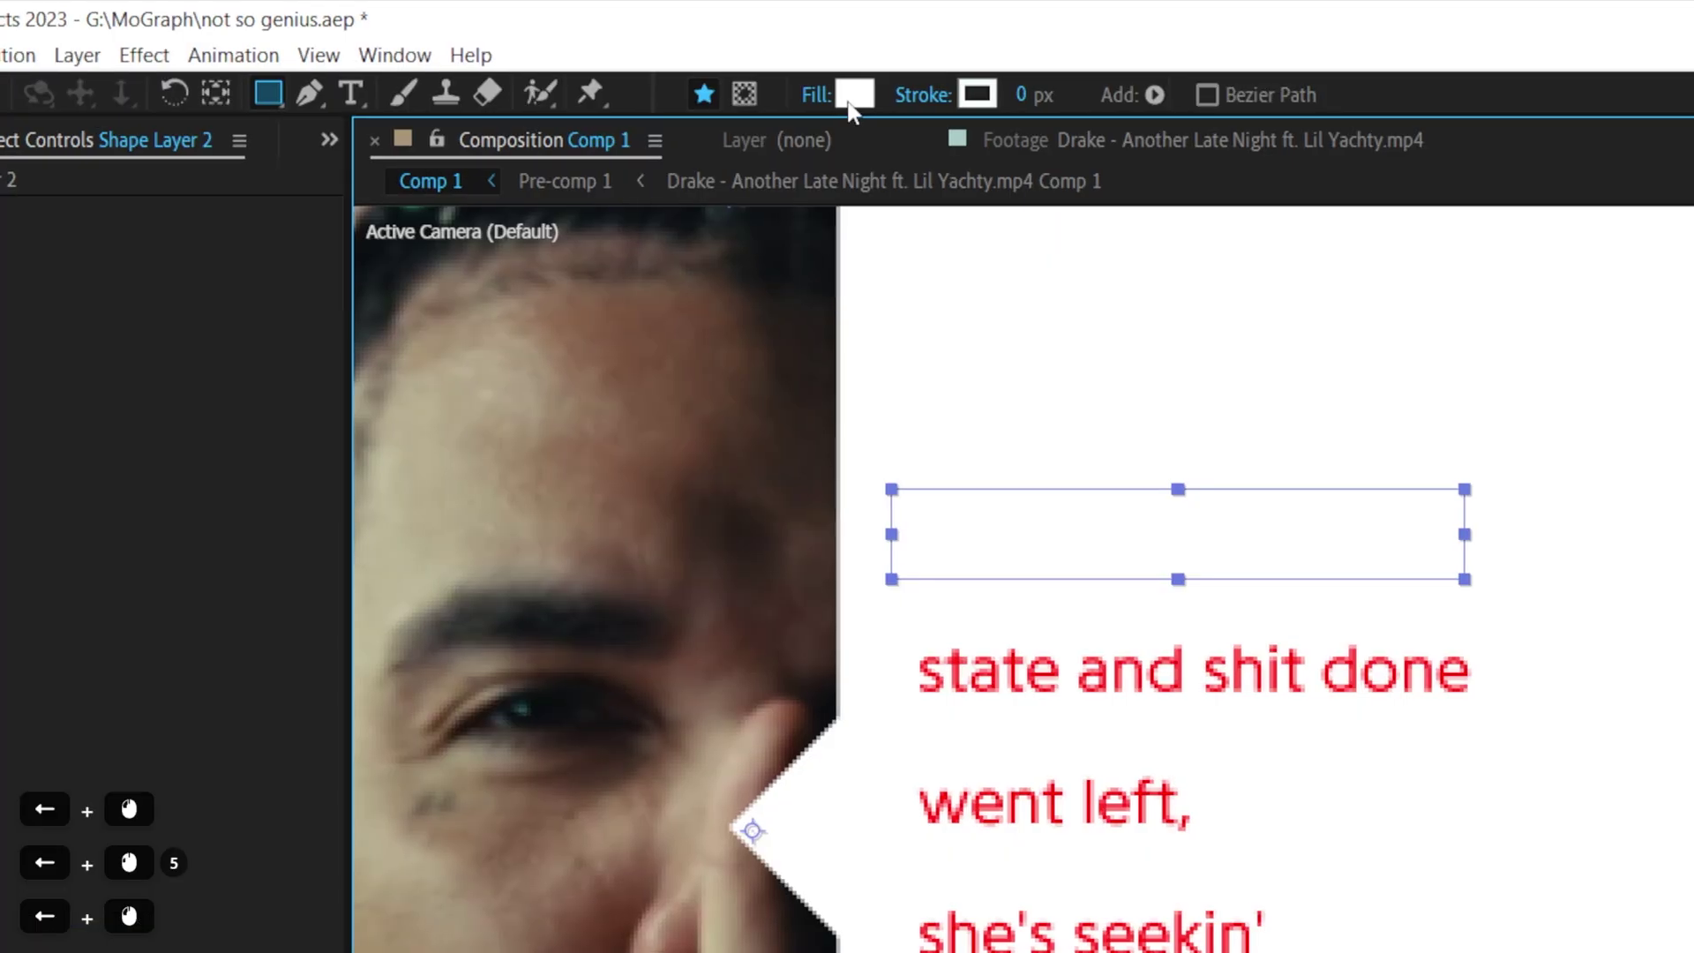
Set the new rectangle's fill color to black, 000000
click(521, 47)
drag(949, 397, 924, 546)
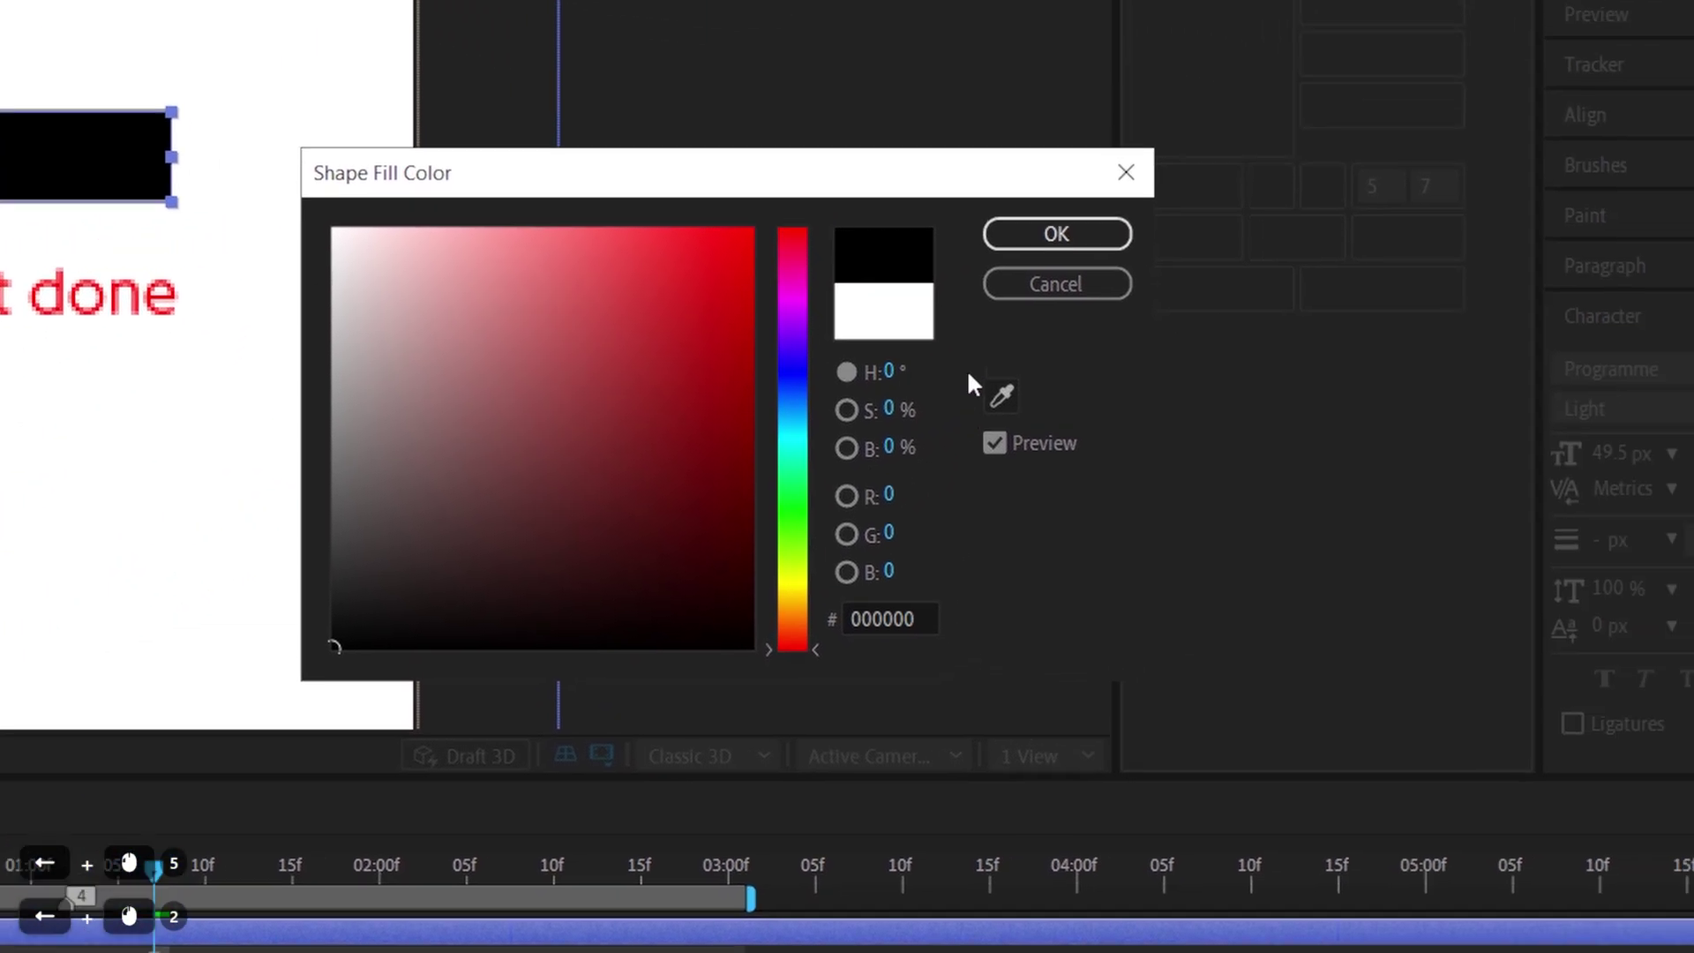
click(1560, 14)
key(v)
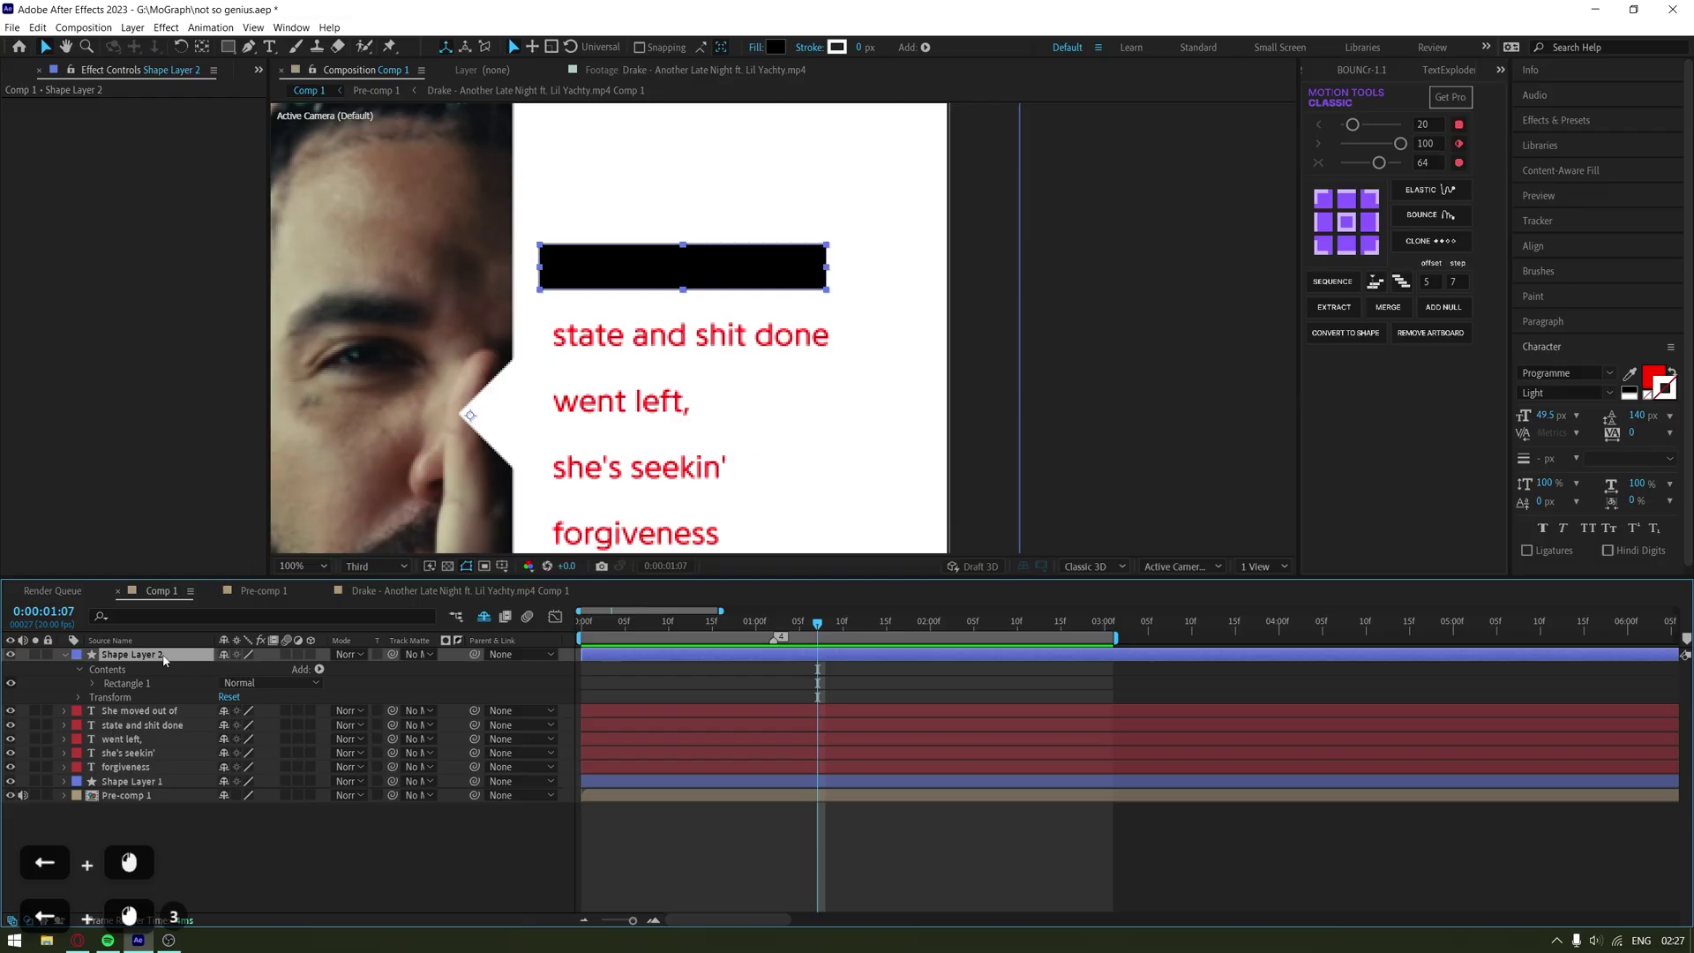
Place the "She moved out of" layer above the black box and make the box slightly taller on both sides of the text
drag(157, 713, 157, 652)
click(752, 817)
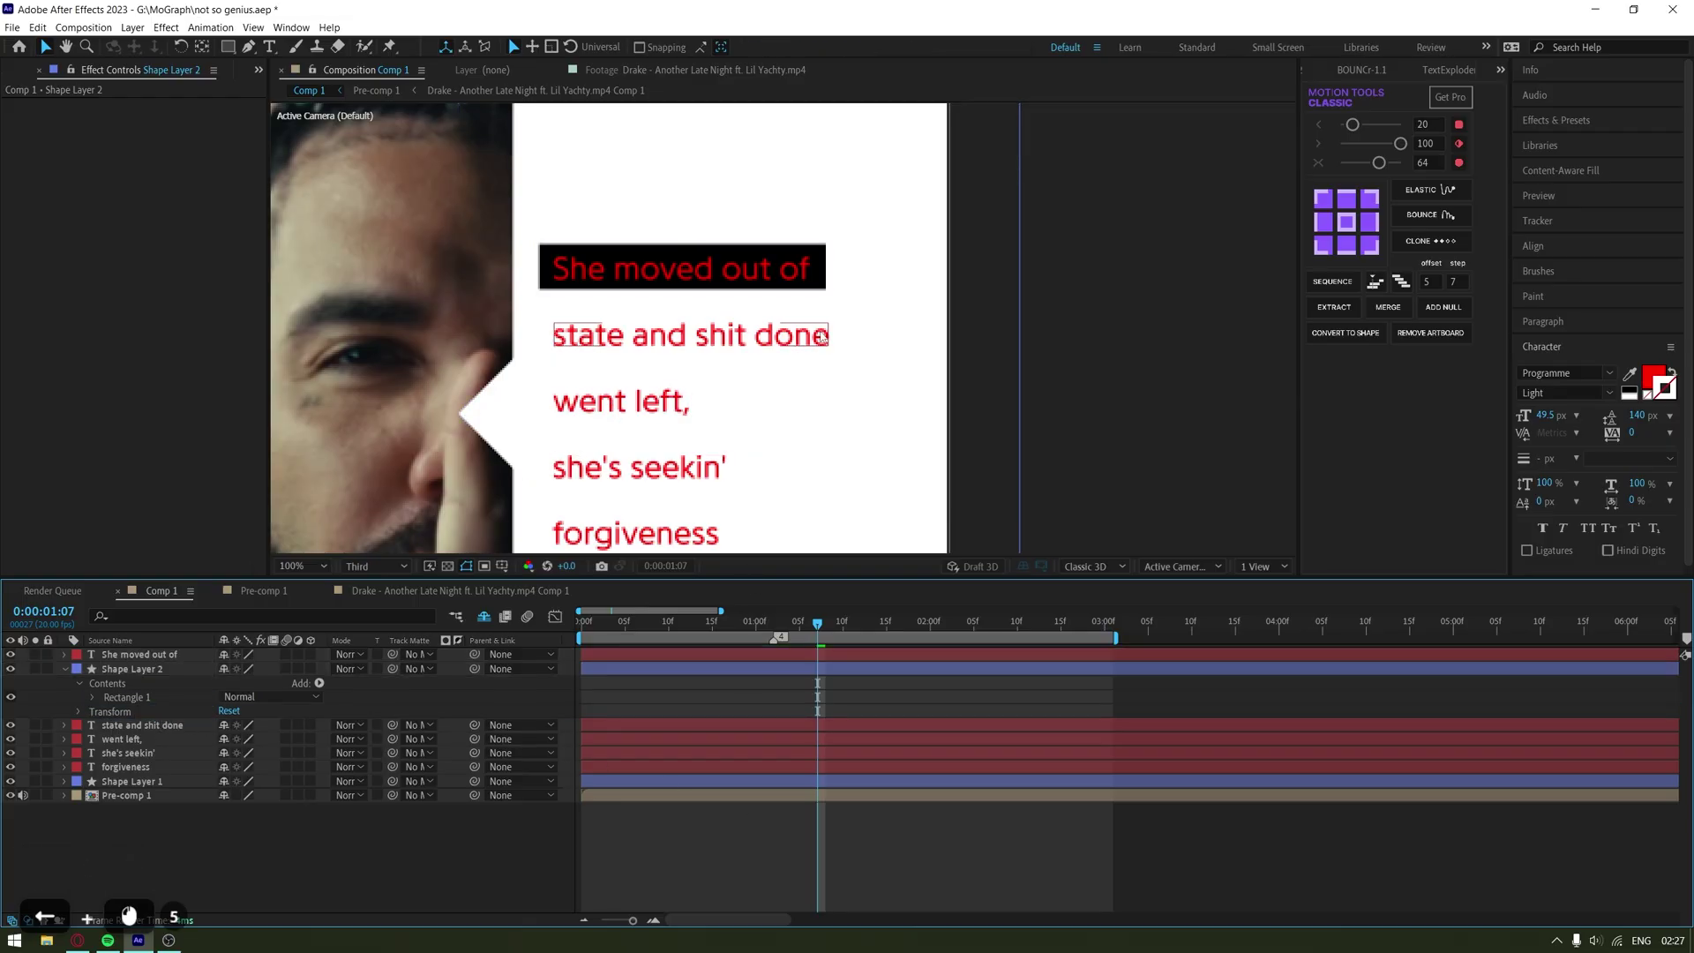
key(ctrl+z)
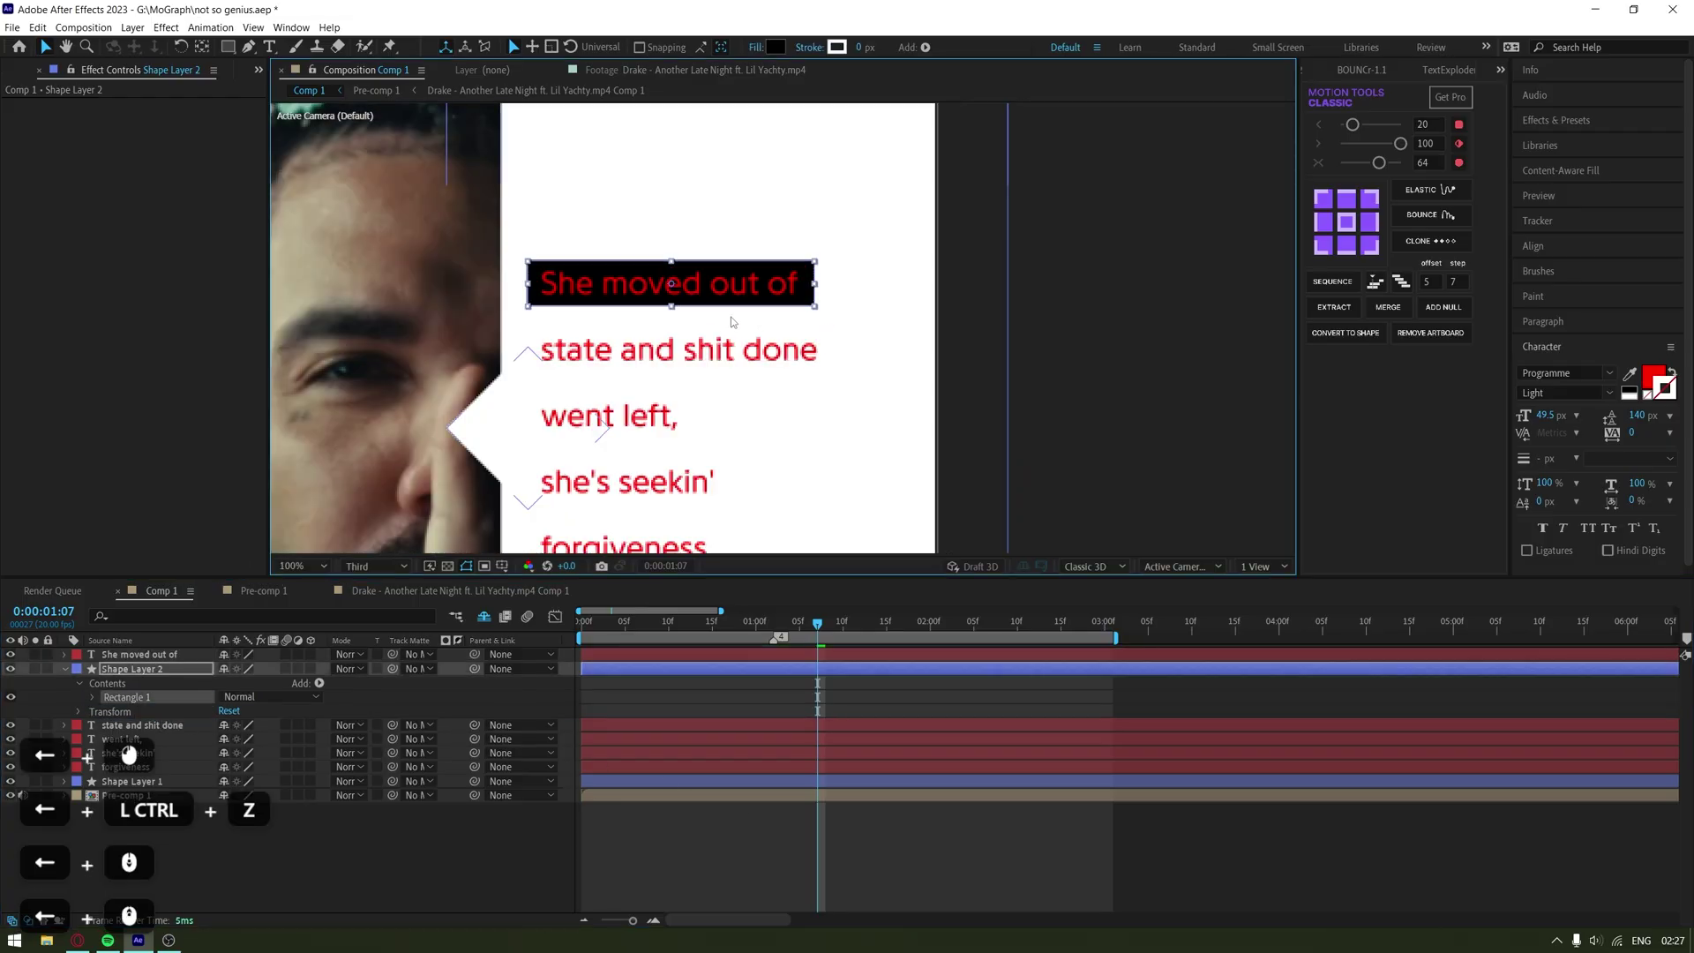
click(716, 329)
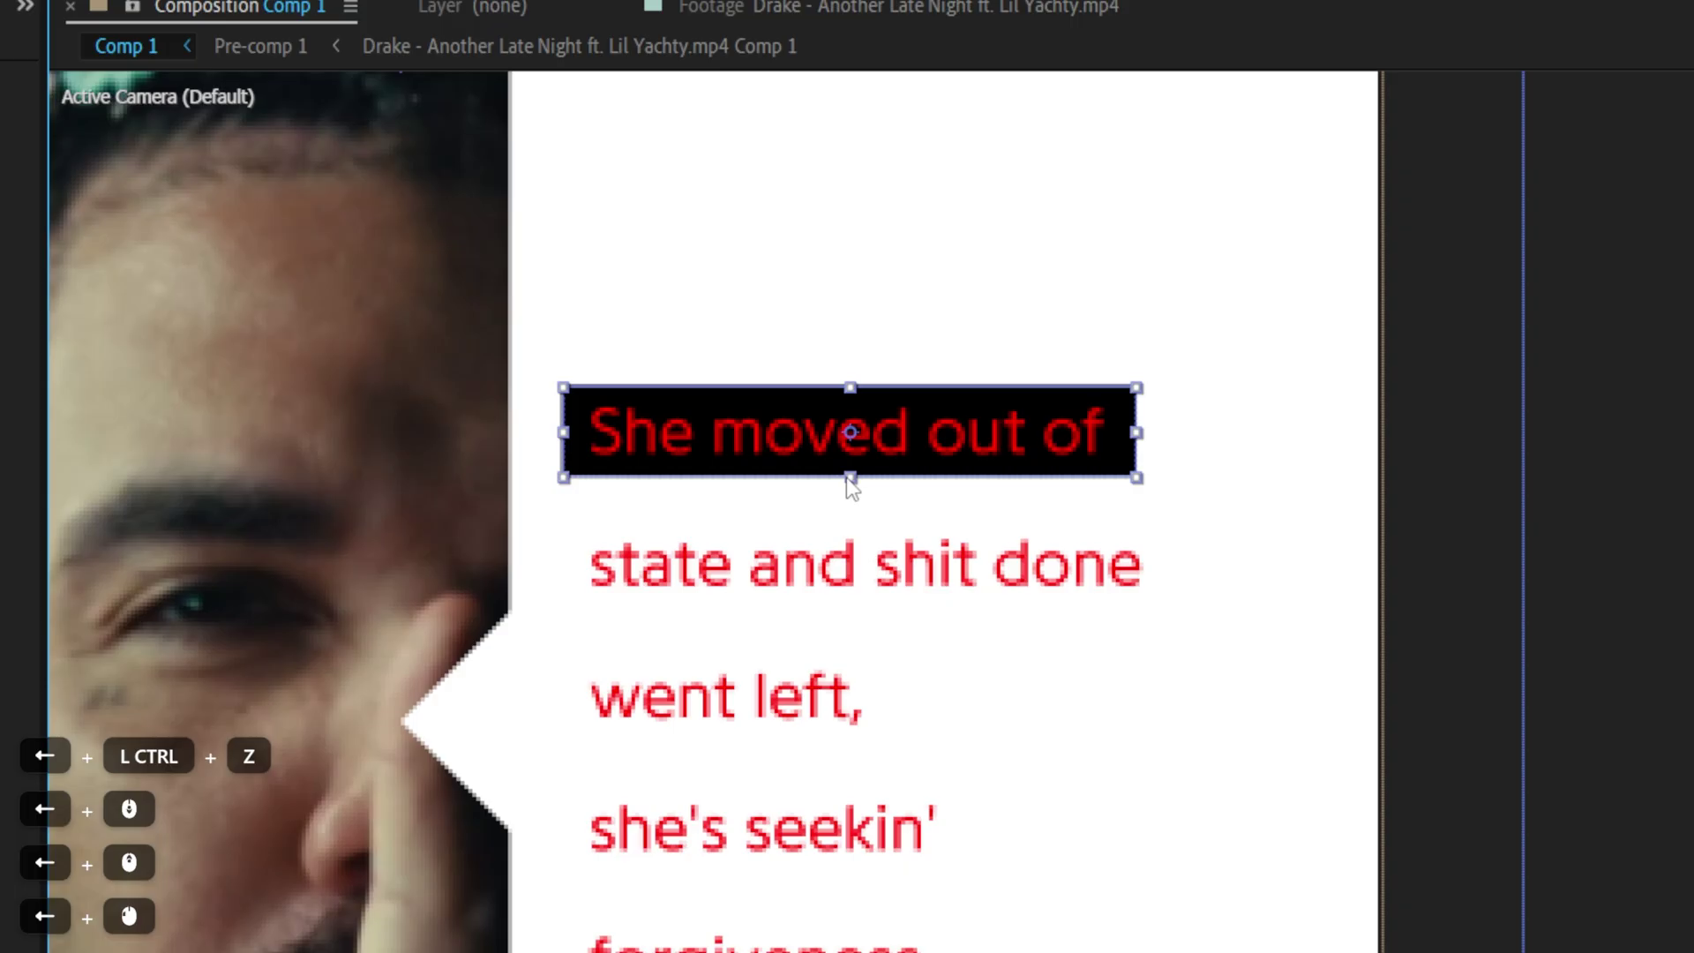
drag(672, 307, 672, 311)
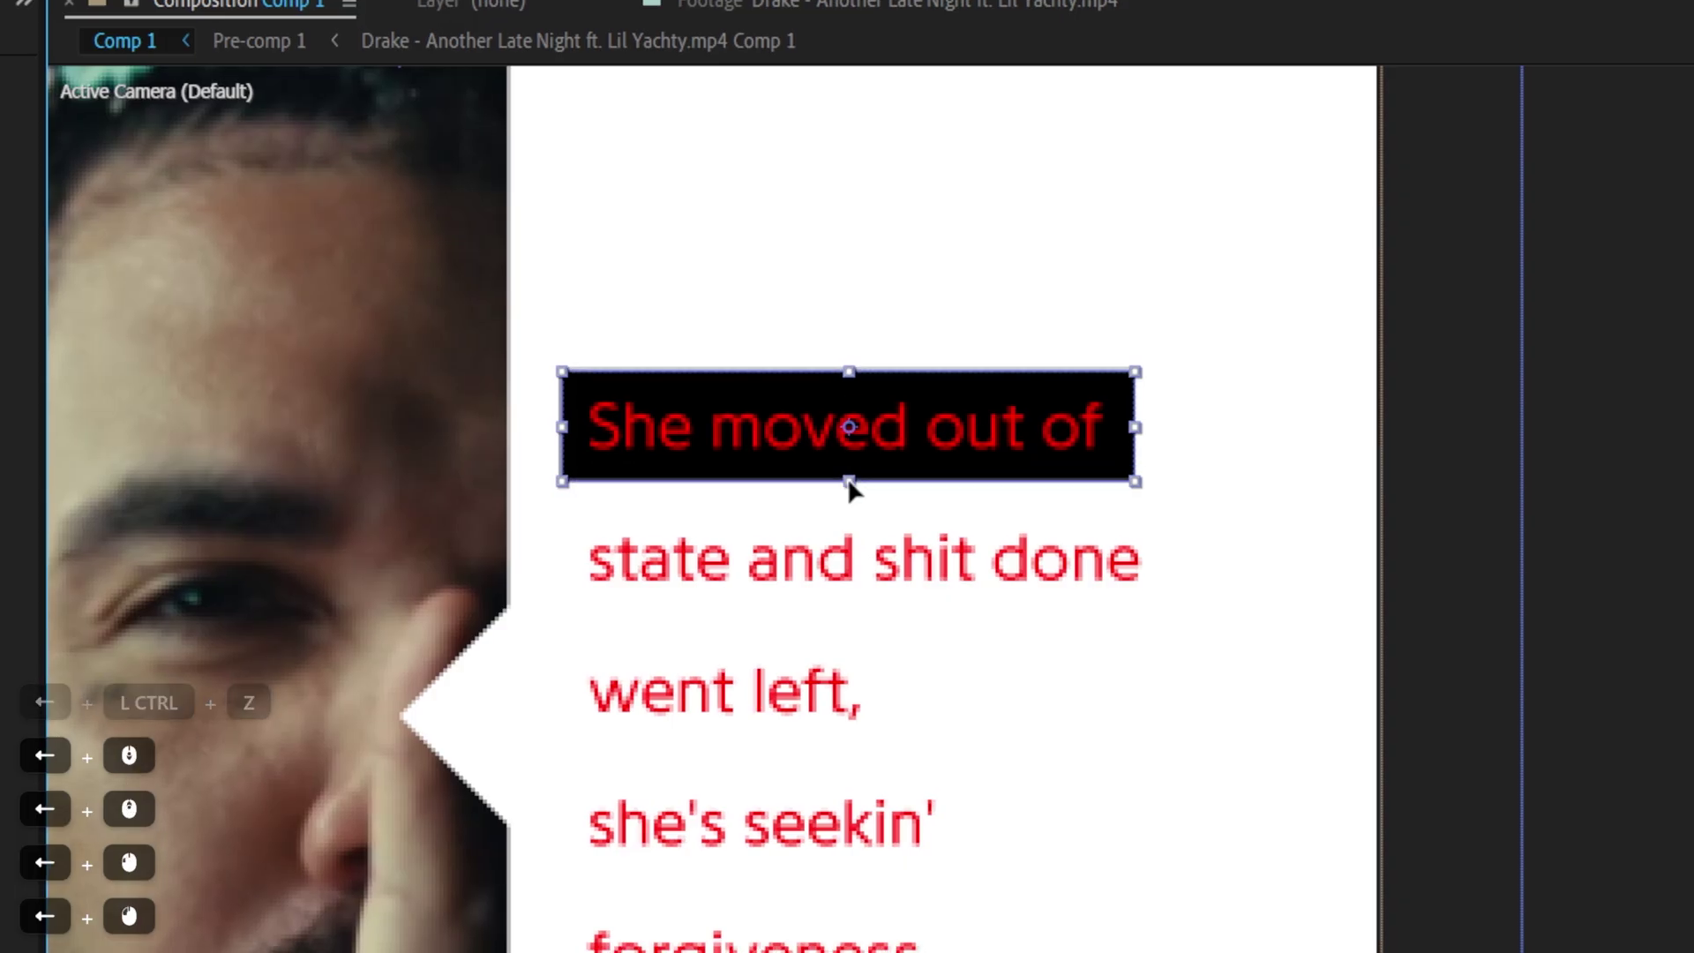
click(849, 477)
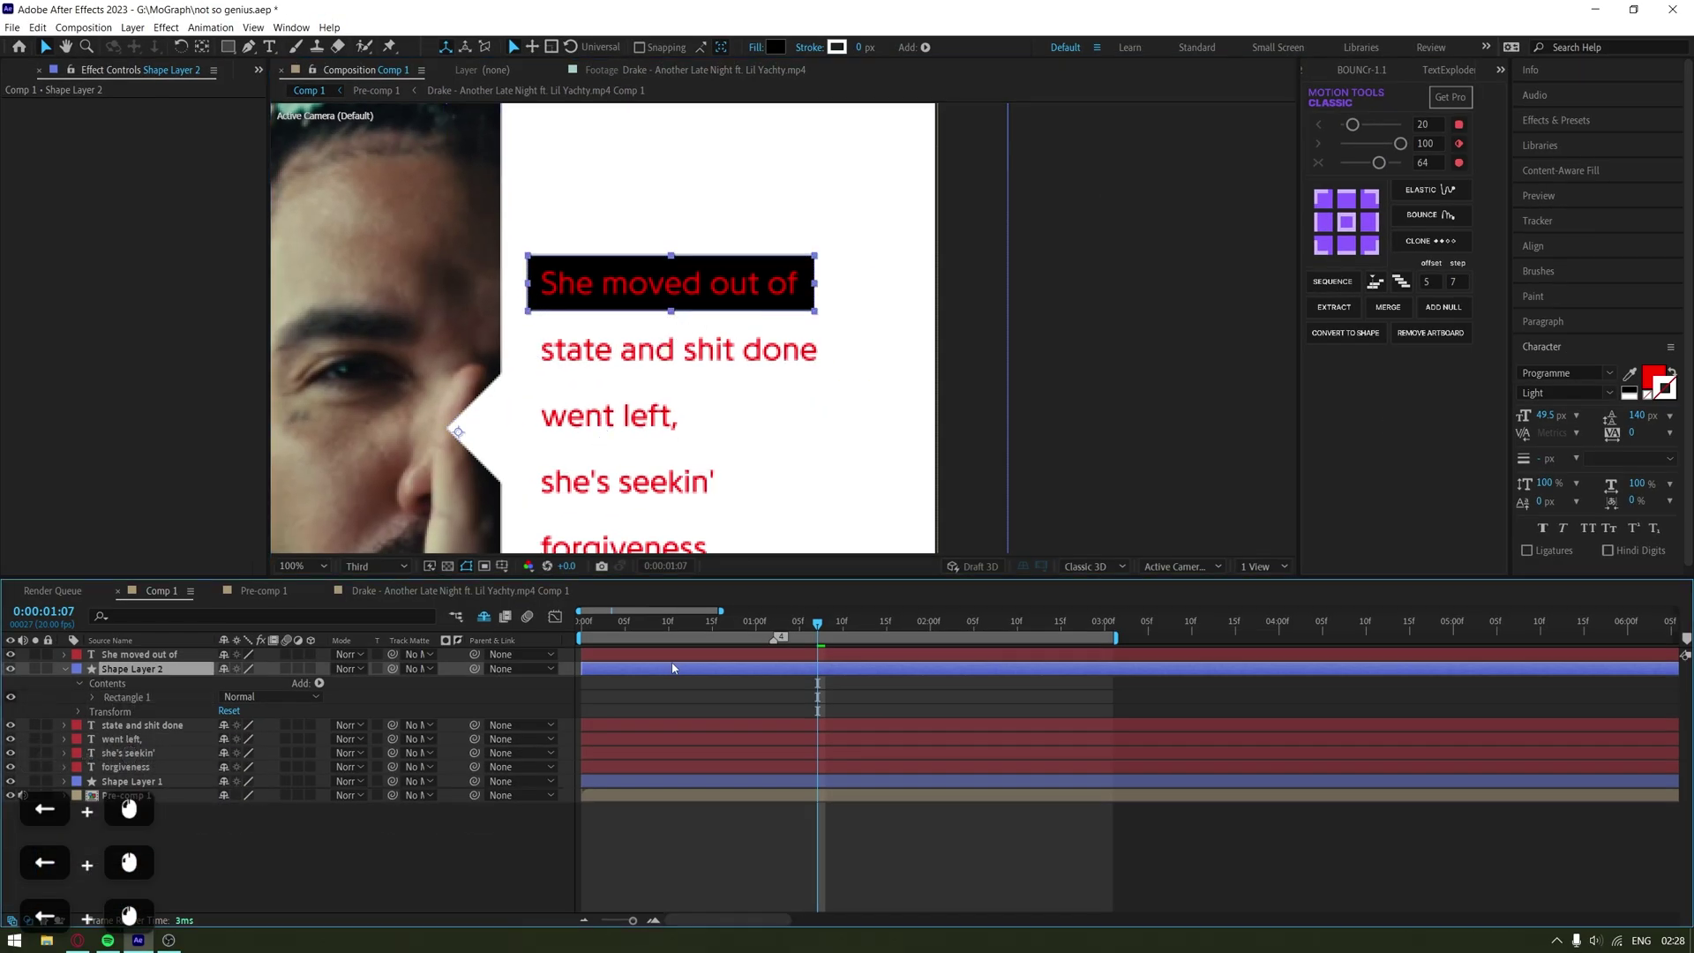
Duplicate the black box, place one copy beneath the "state and shit done" layer, and align it behind that line, undoing stray resizes
key(ctrl+d)
drag(136, 685, 140, 752)
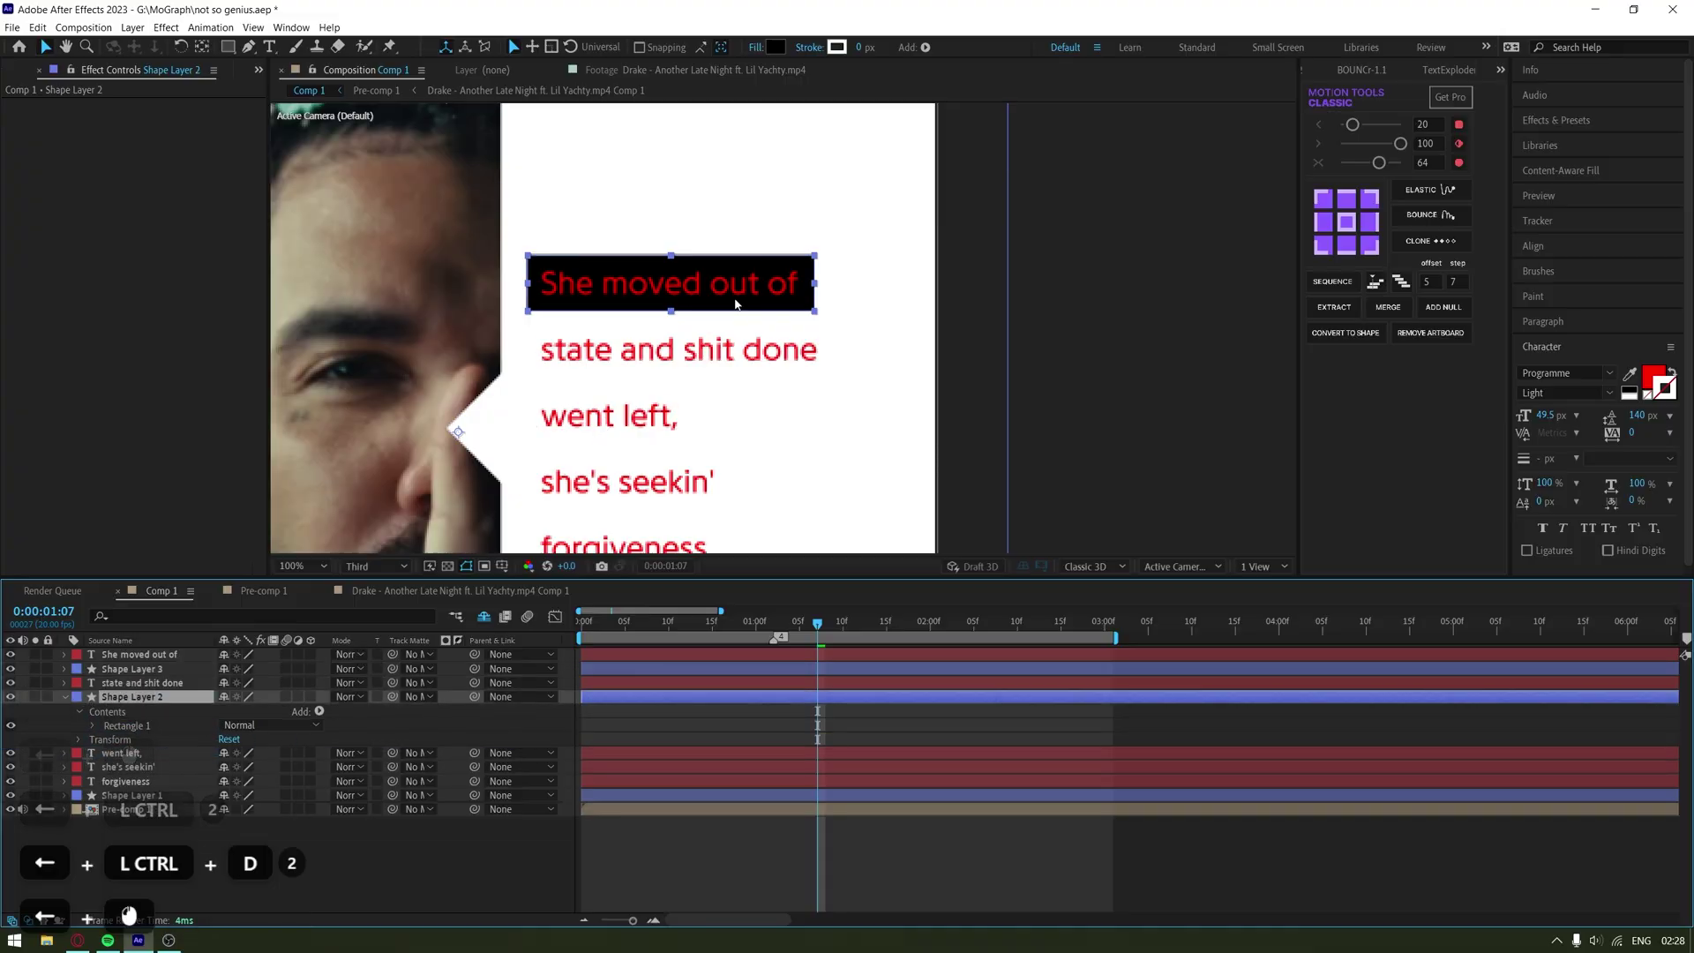
drag(734, 303, 752, 353)
key(ctrl+z)
key(ctrl+z)
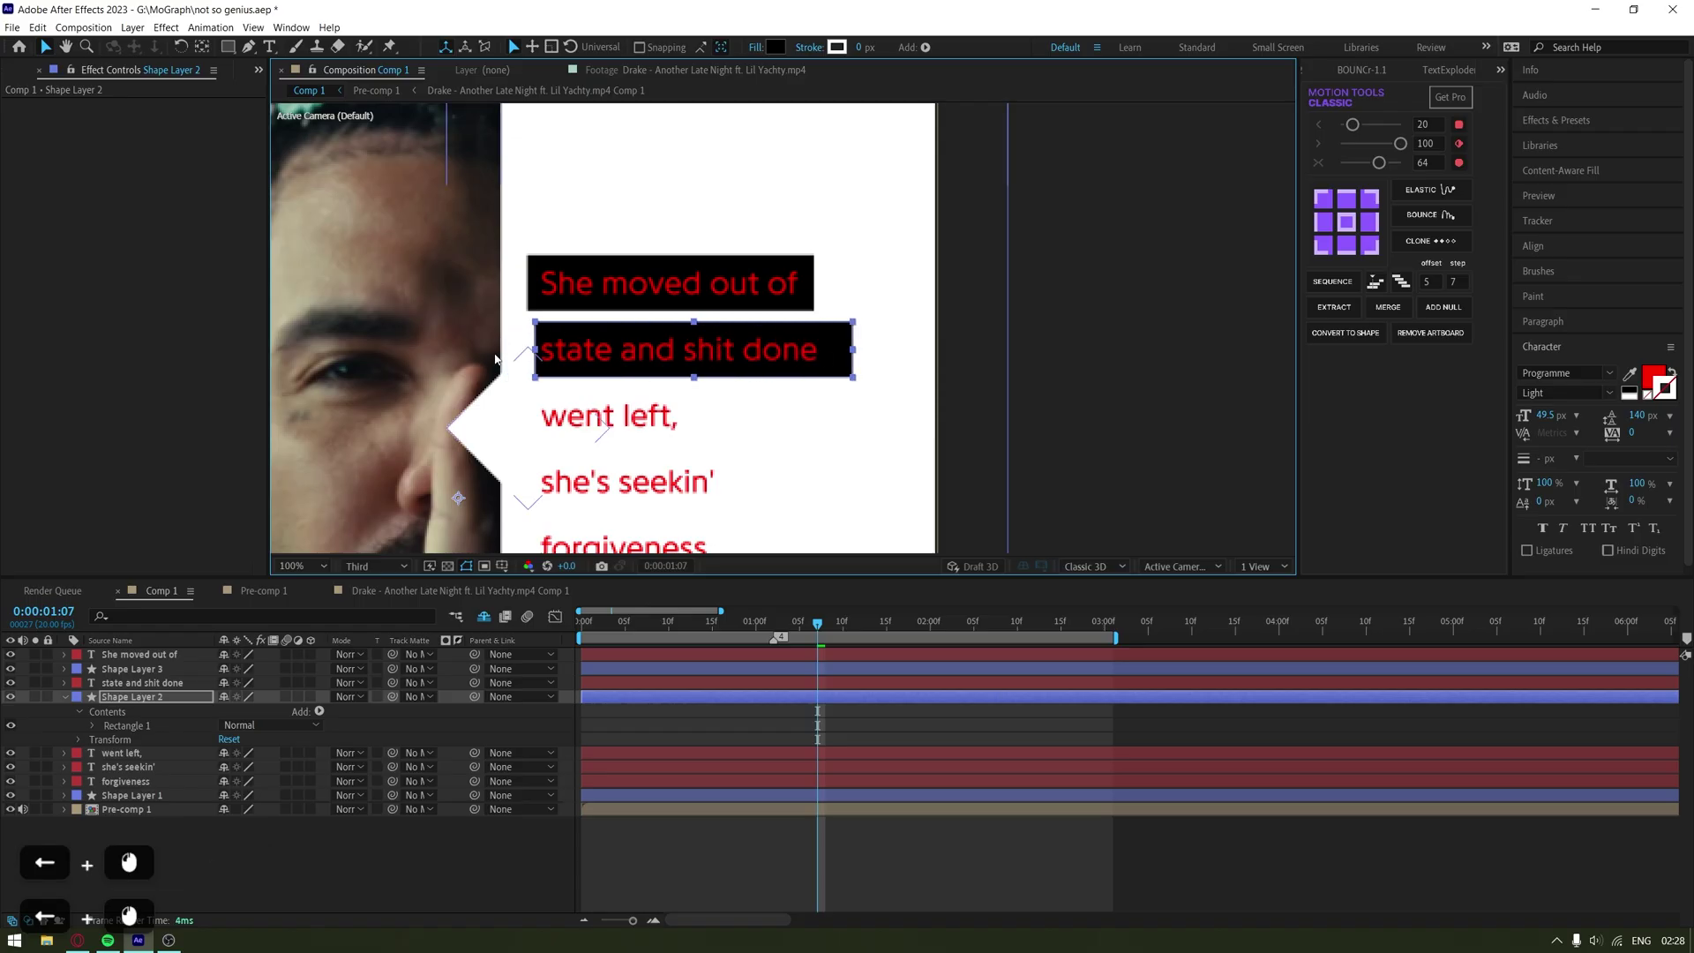
key(ctrl+z)
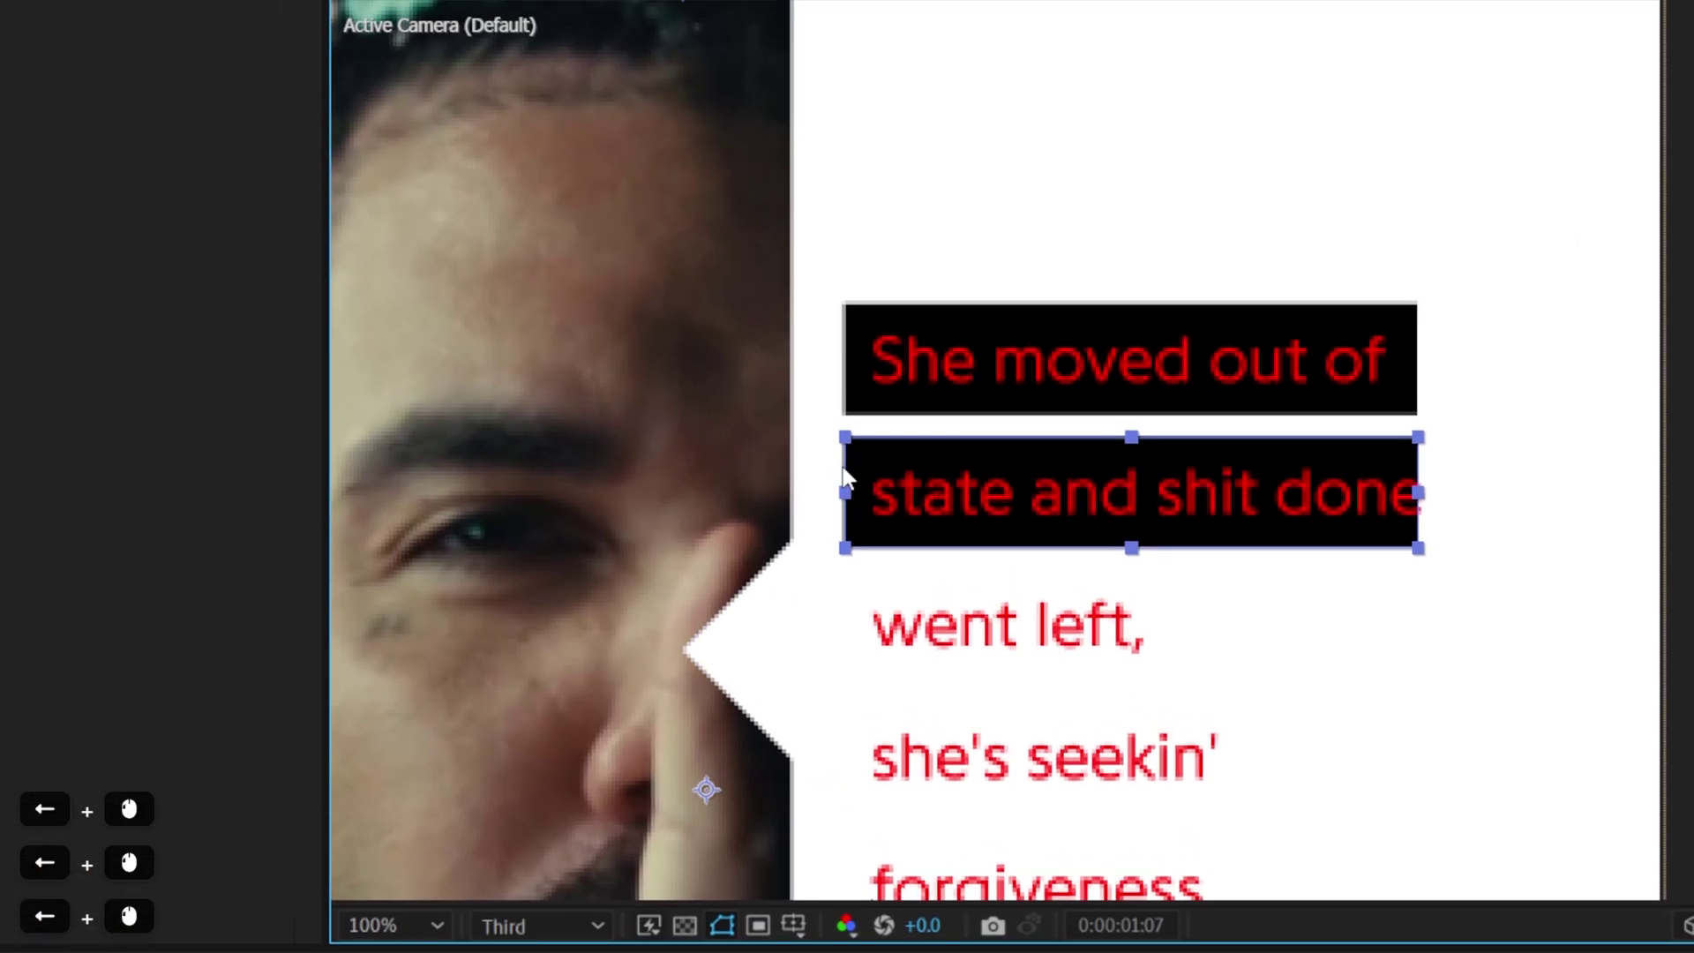
click(526, 350)
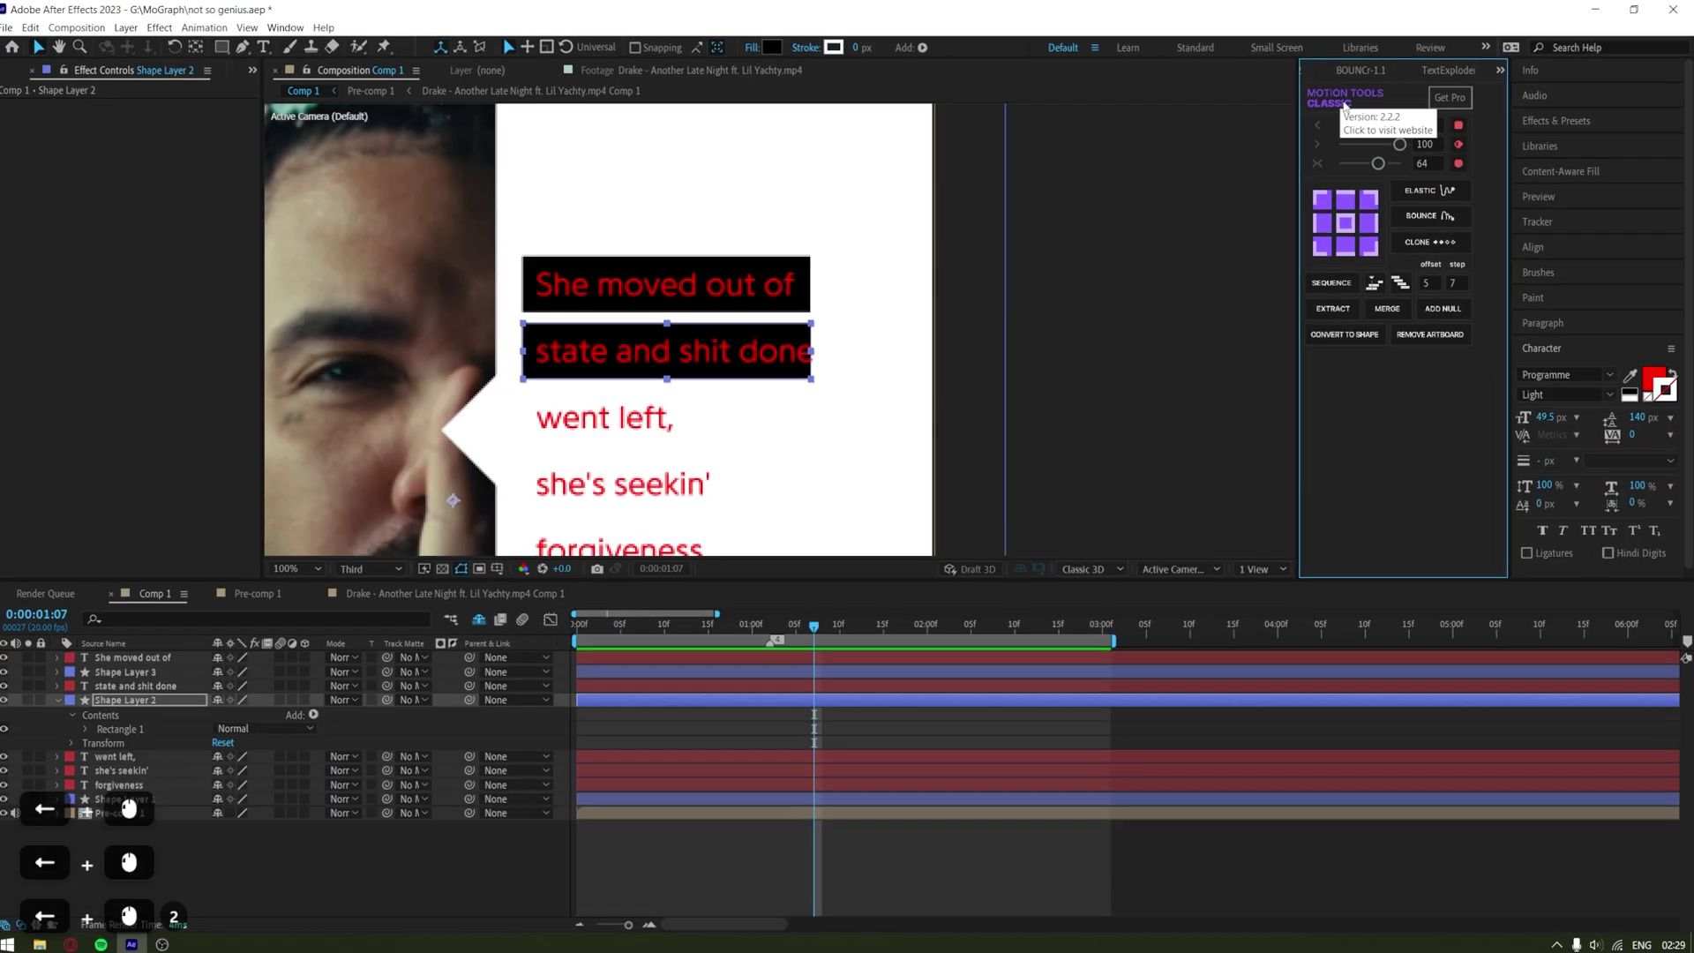
Open AEJuice Pack Manager 4 and look through the purchased packs, such as Flash FX 2 and VHS
click(1327, 228)
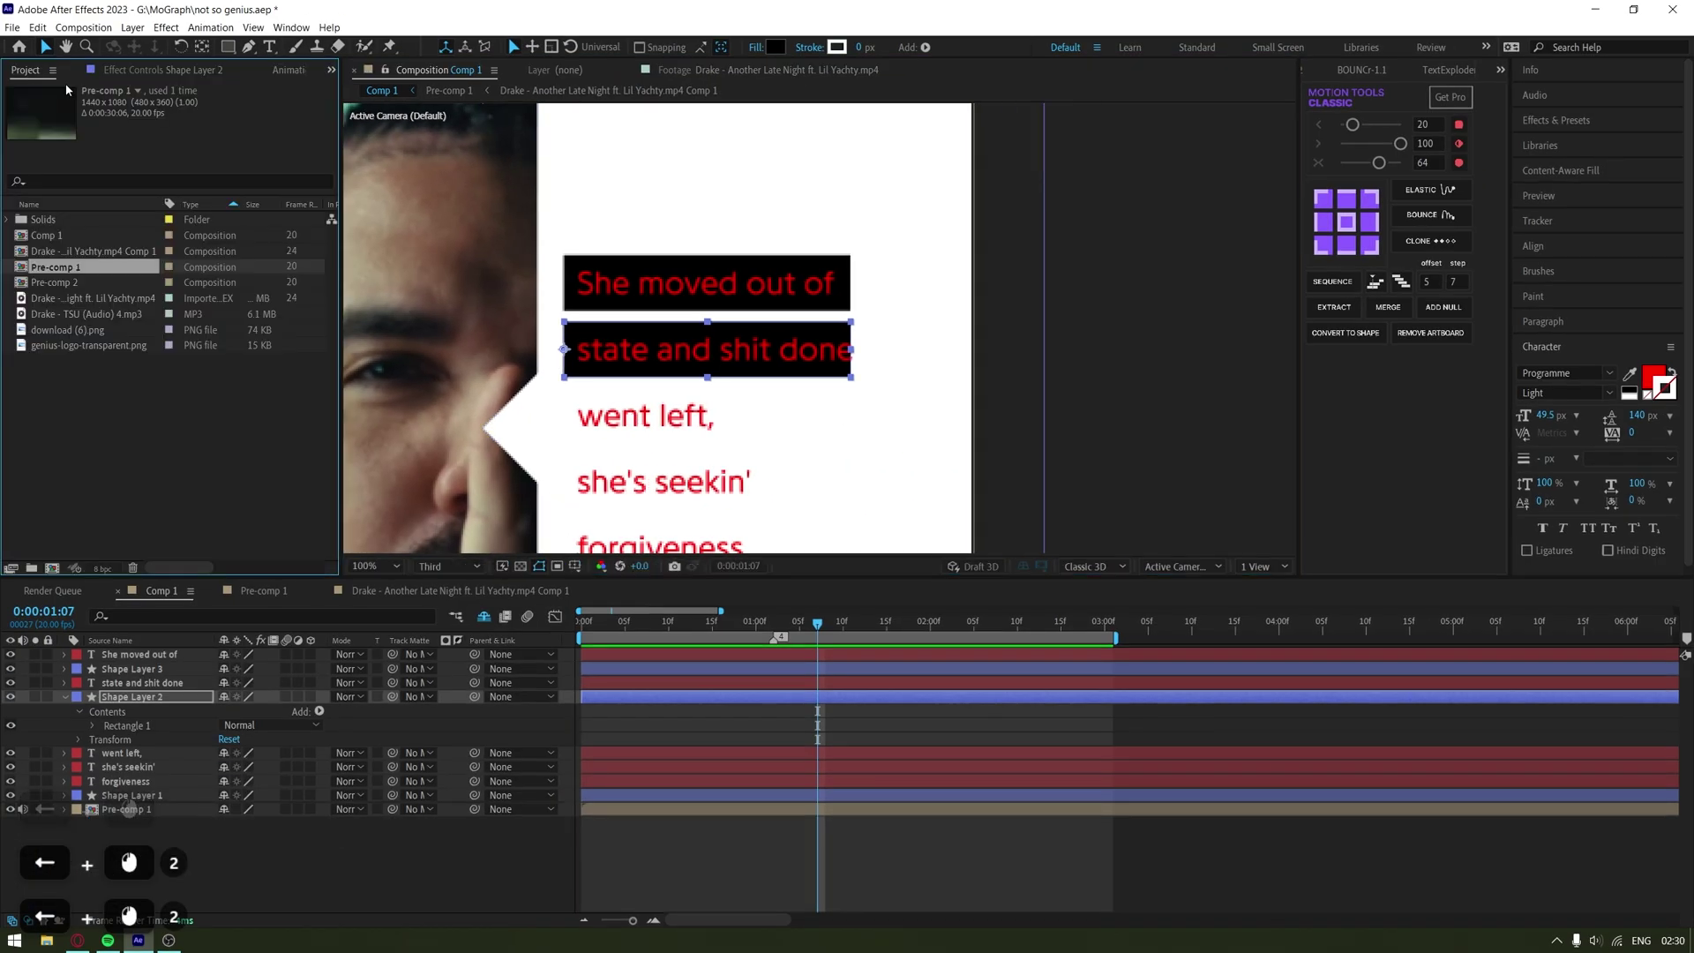
click(332, 70)
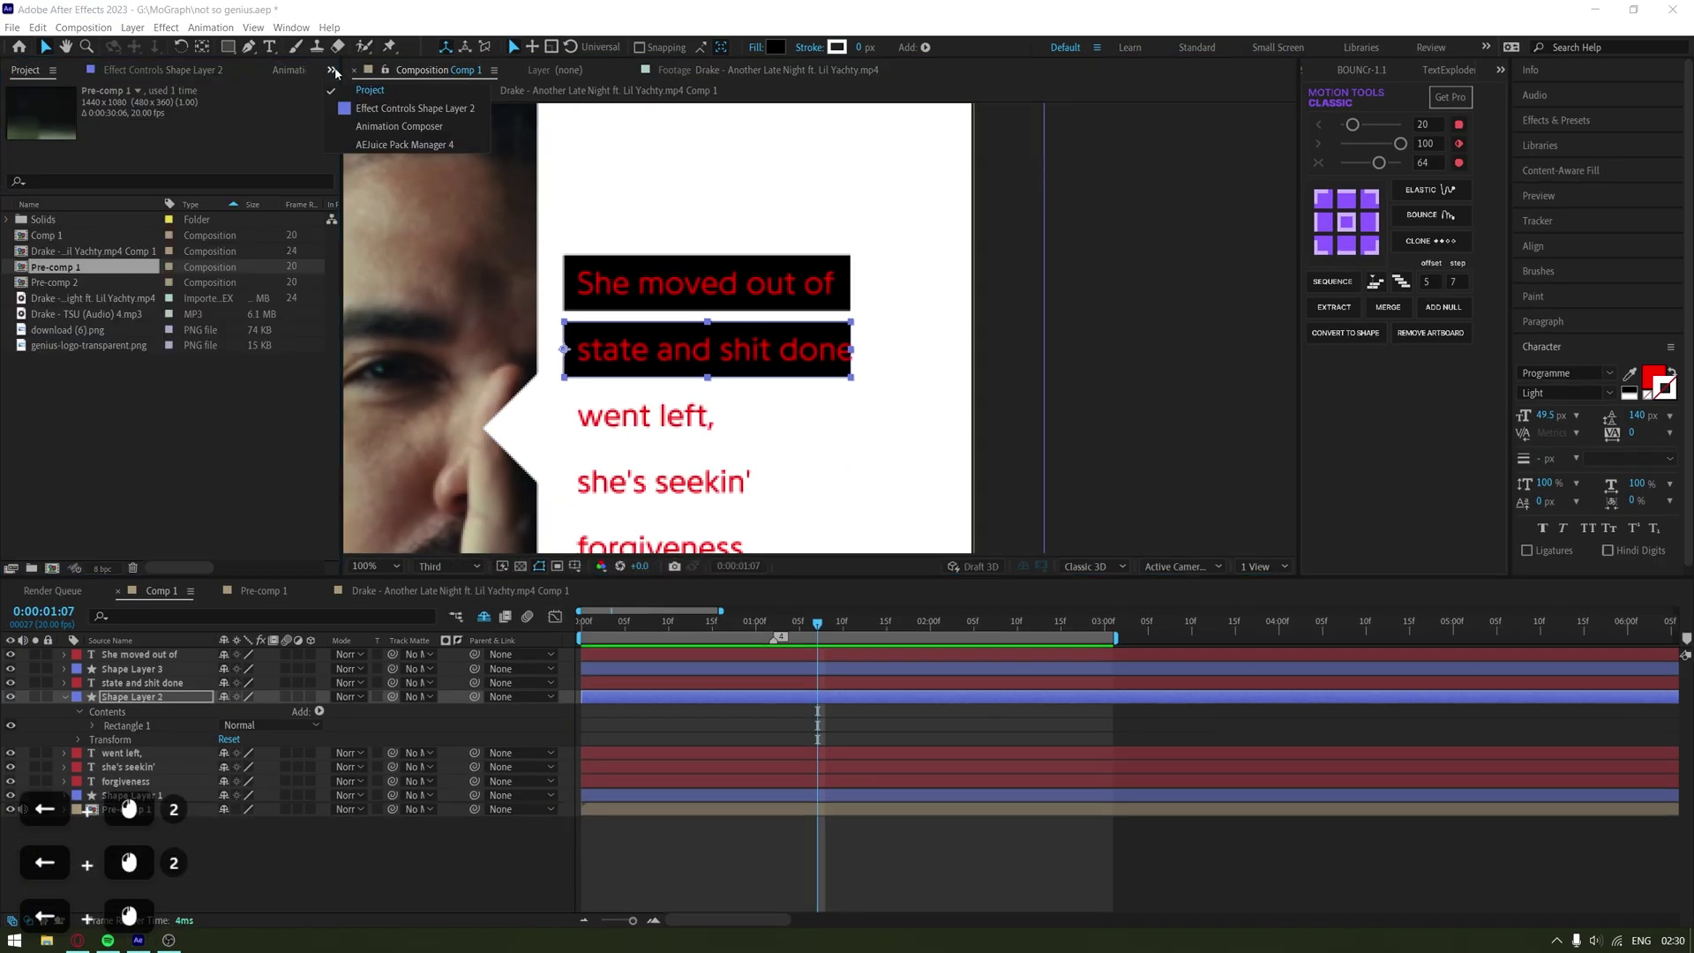
click(404, 144)
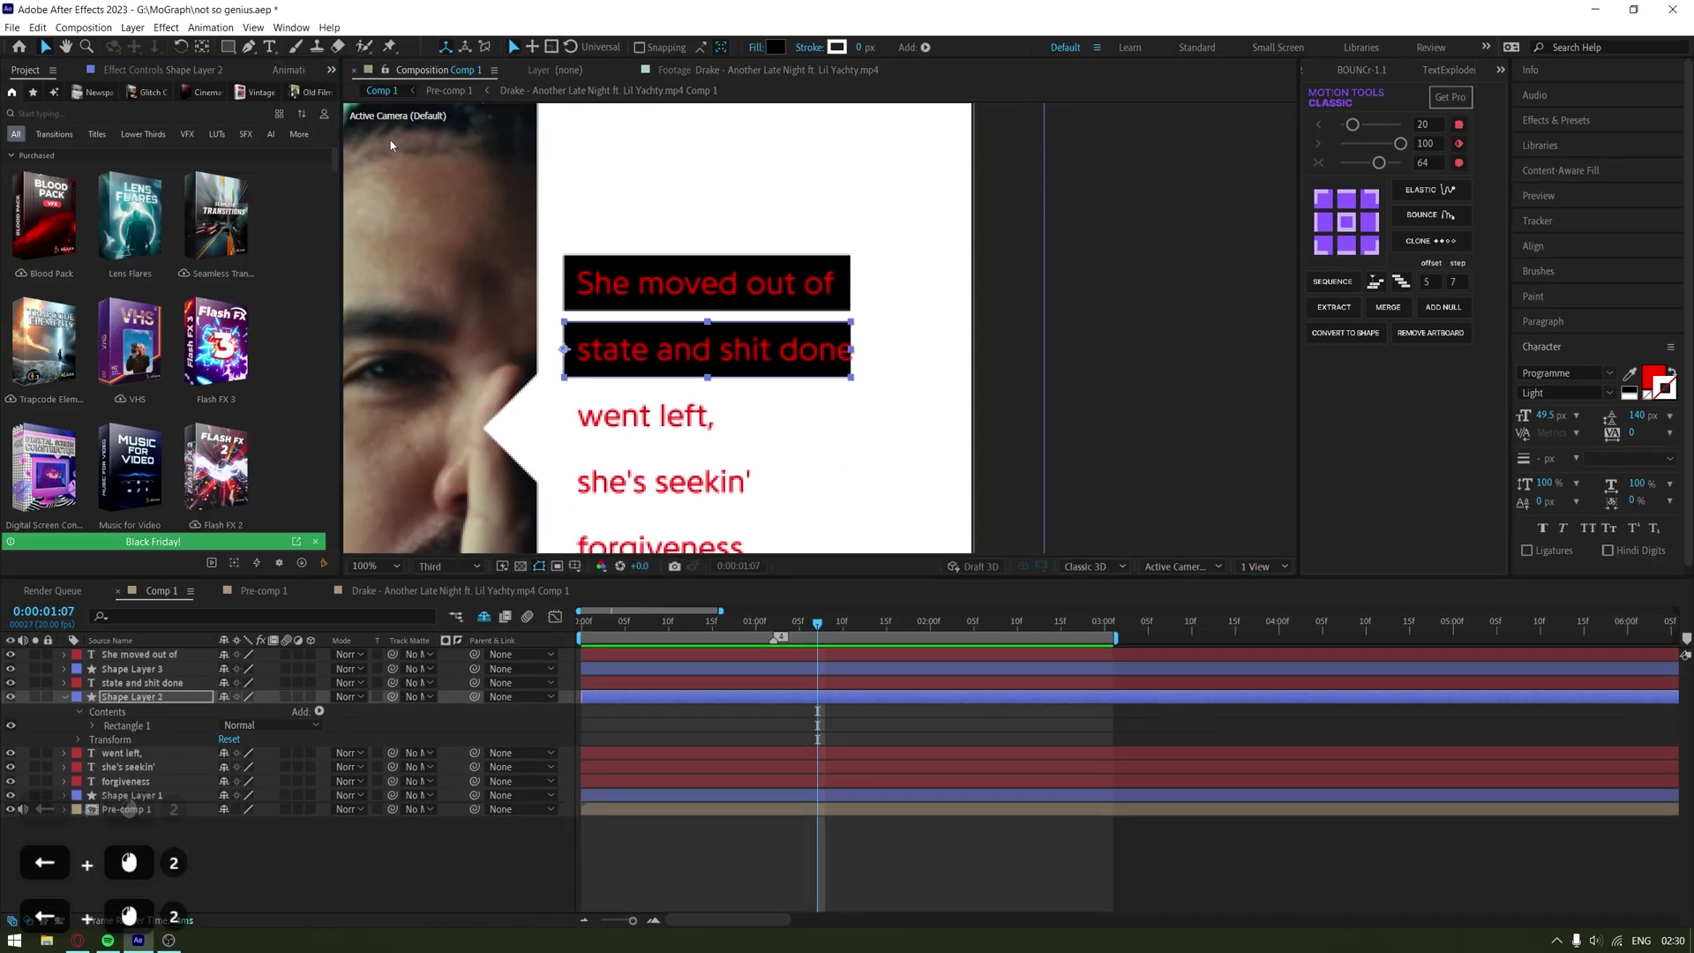
click(232, 564)
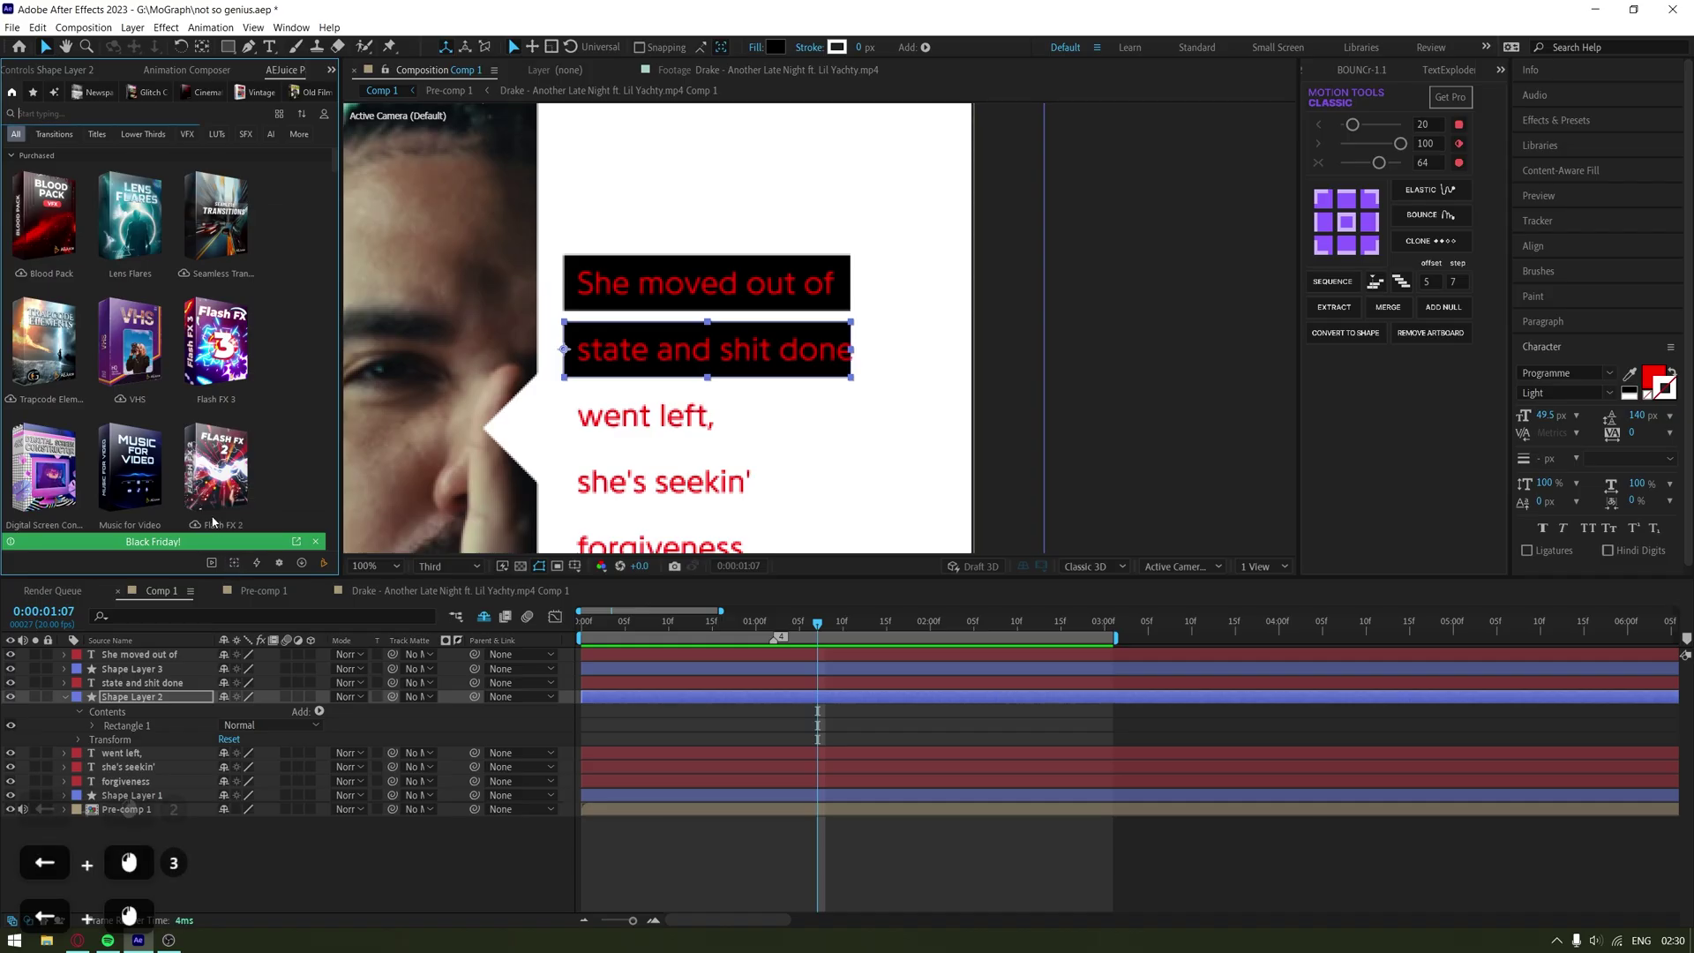
click(218, 519)
click(234, 563)
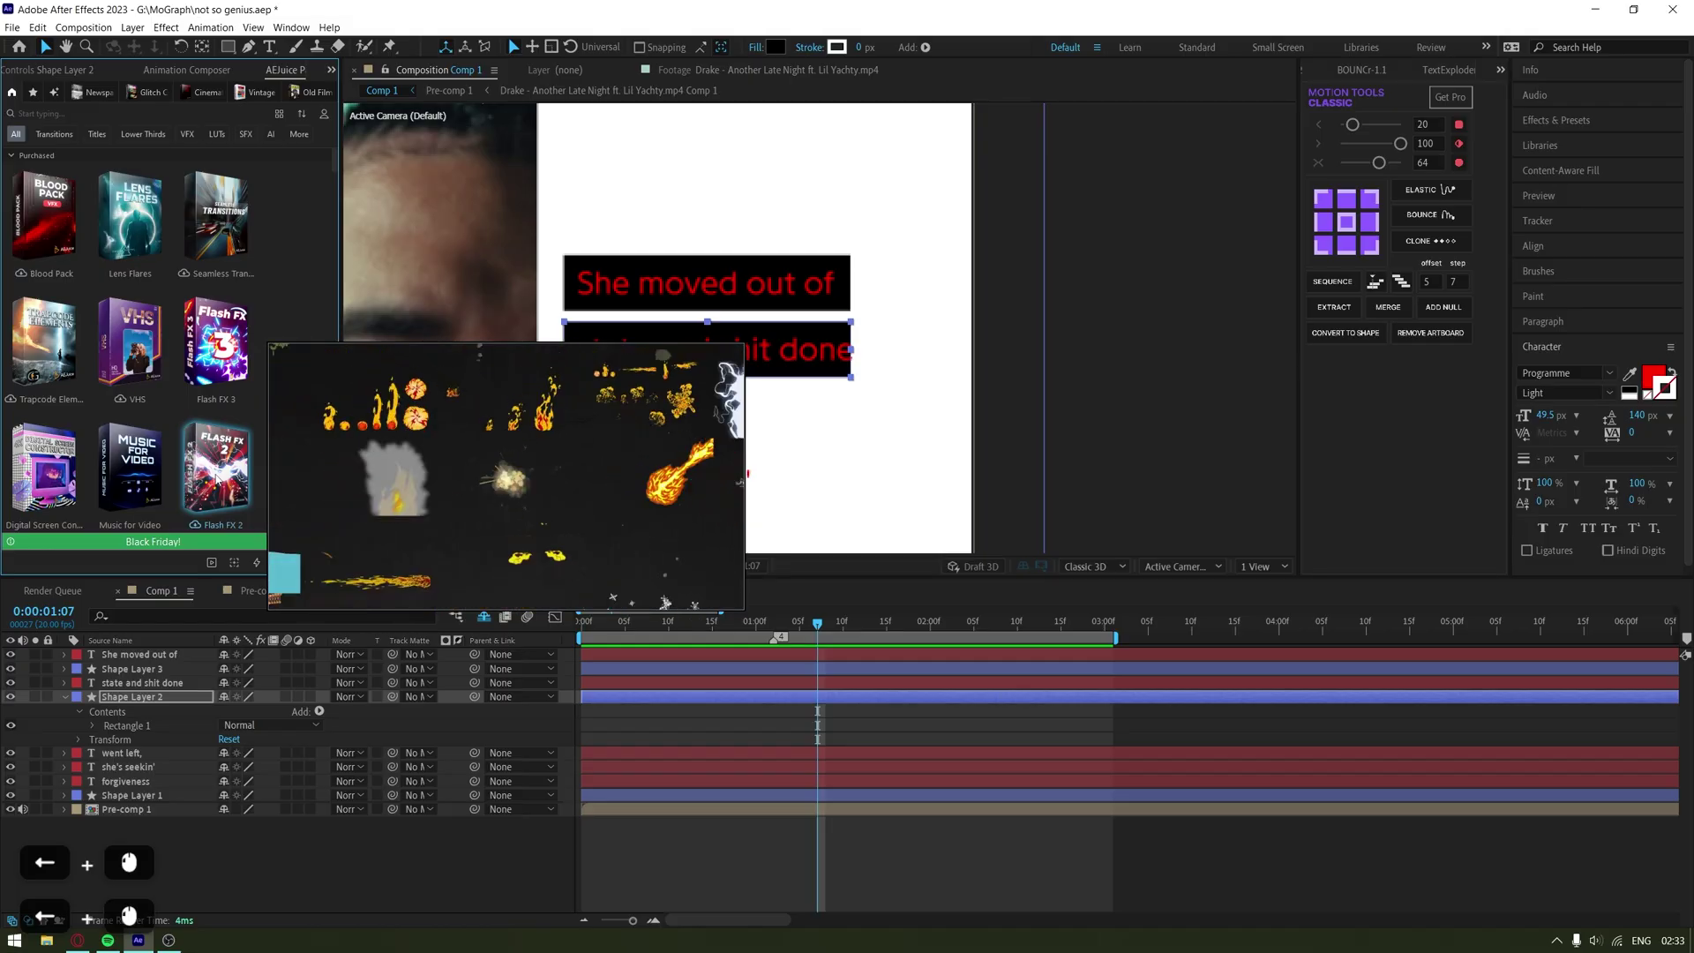
mouse_move(139, 369)
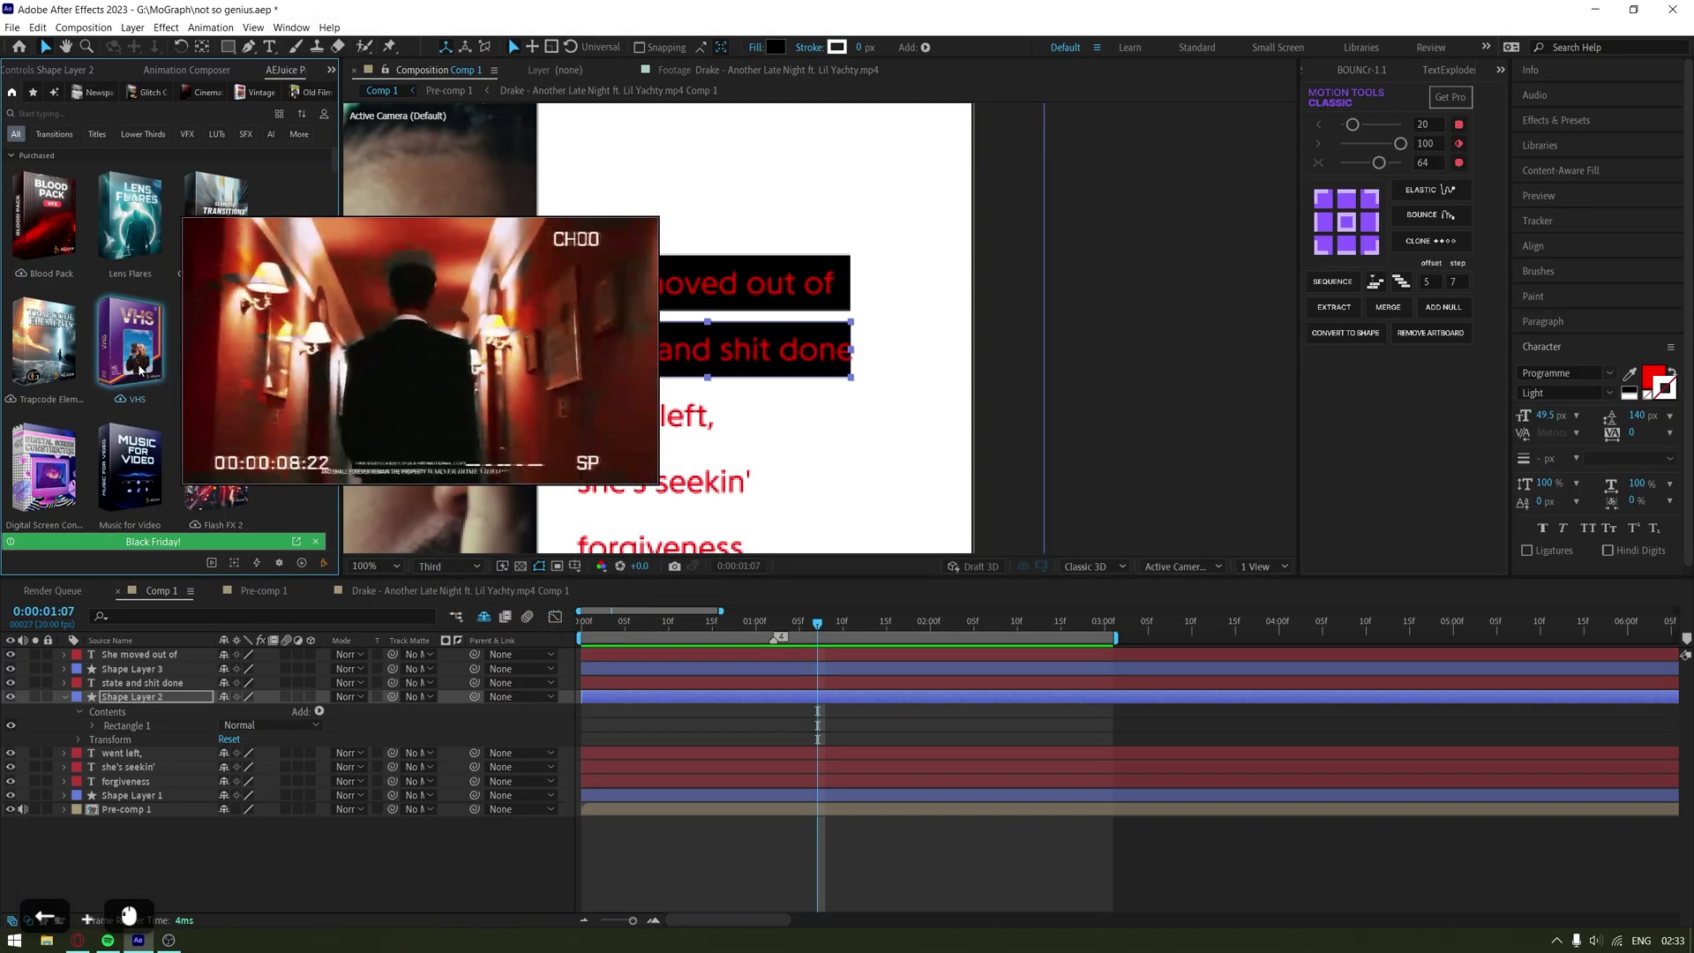
scroll(140, 369, down, 1)
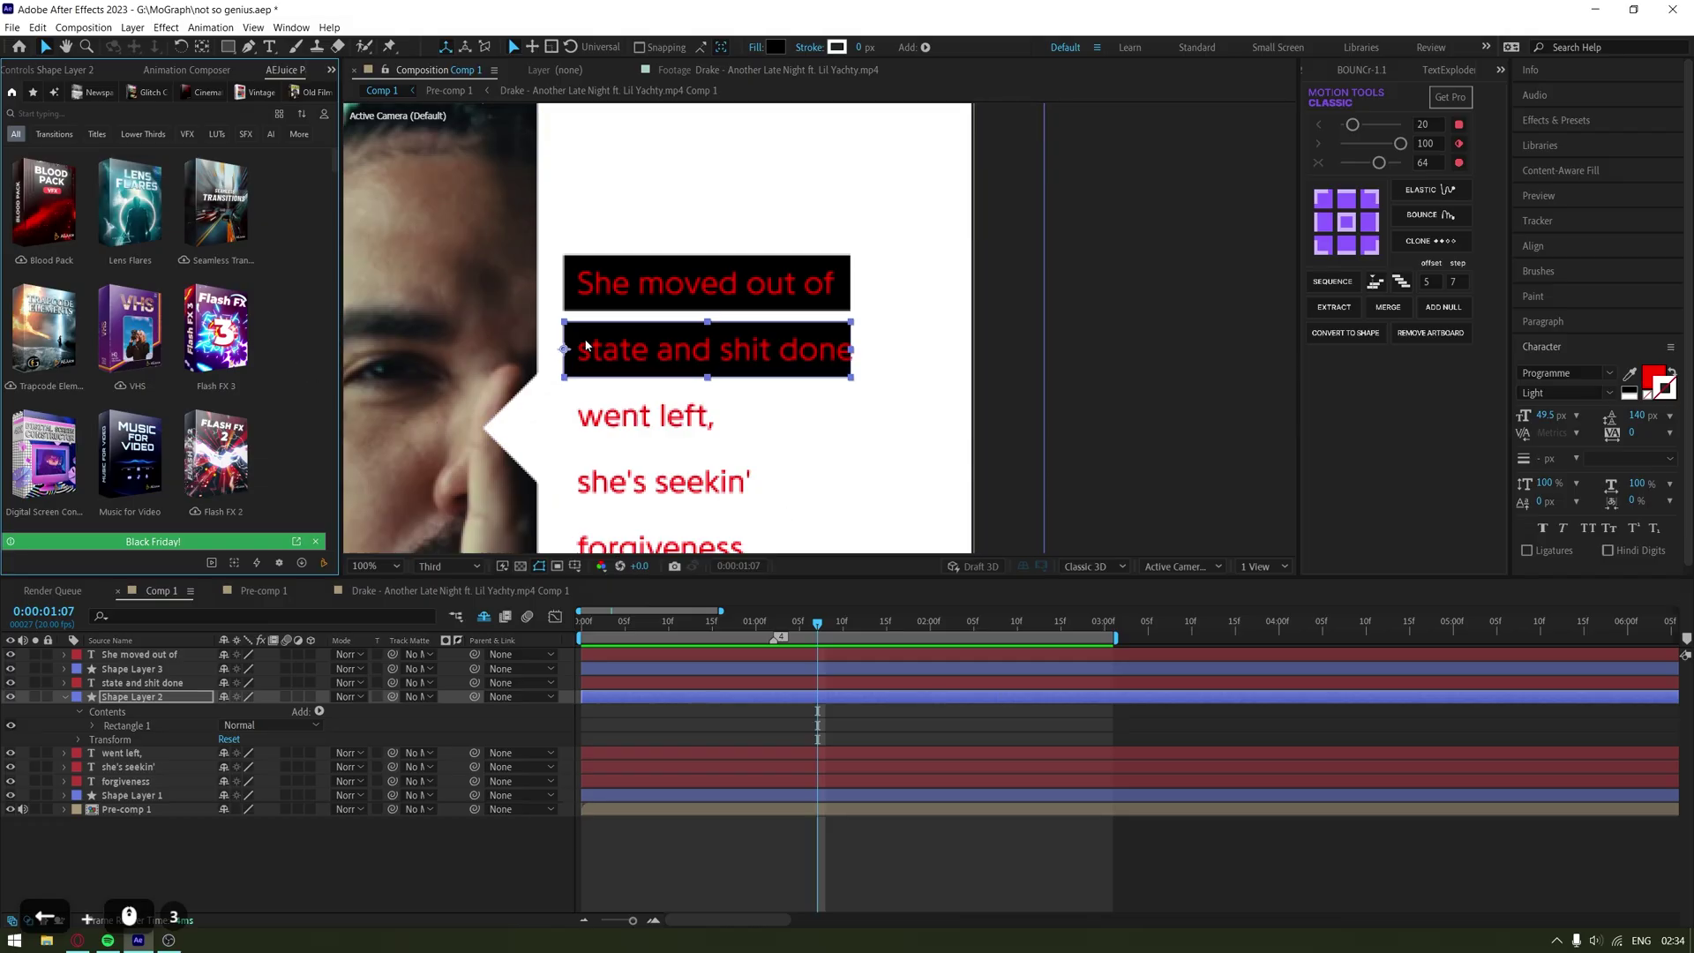
Widen the second black box until it covers "state and shit done" with a small margin after the last word
drag(854, 355, 890, 369)
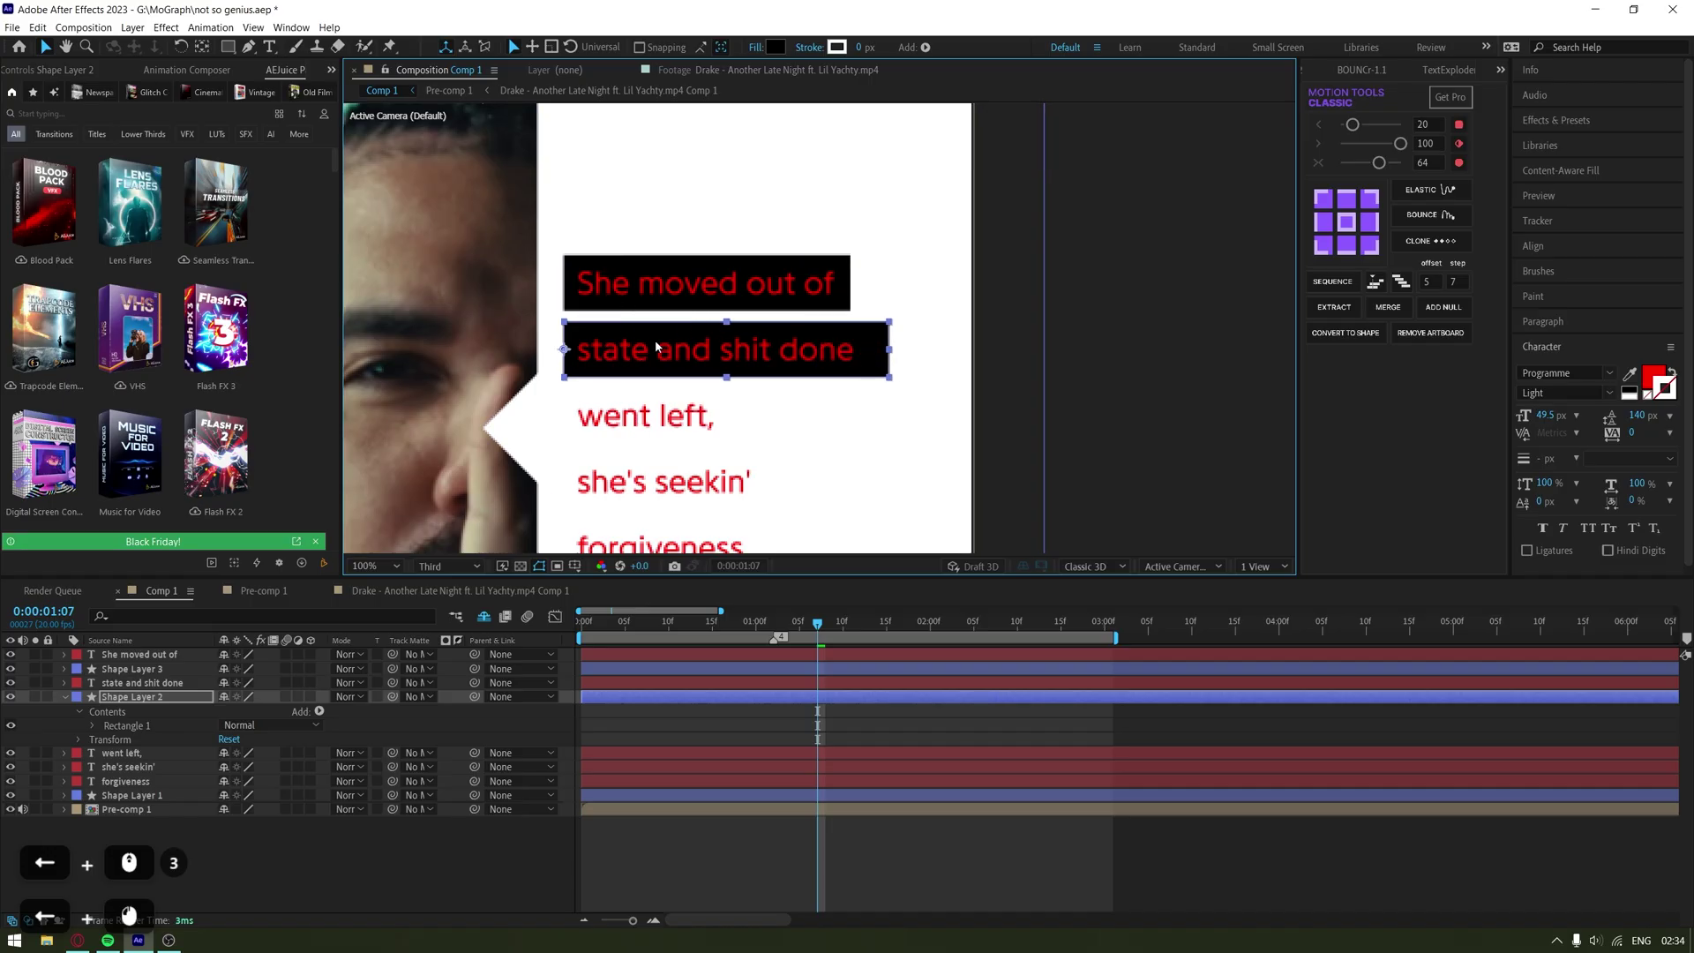
drag(889, 349, 884, 353)
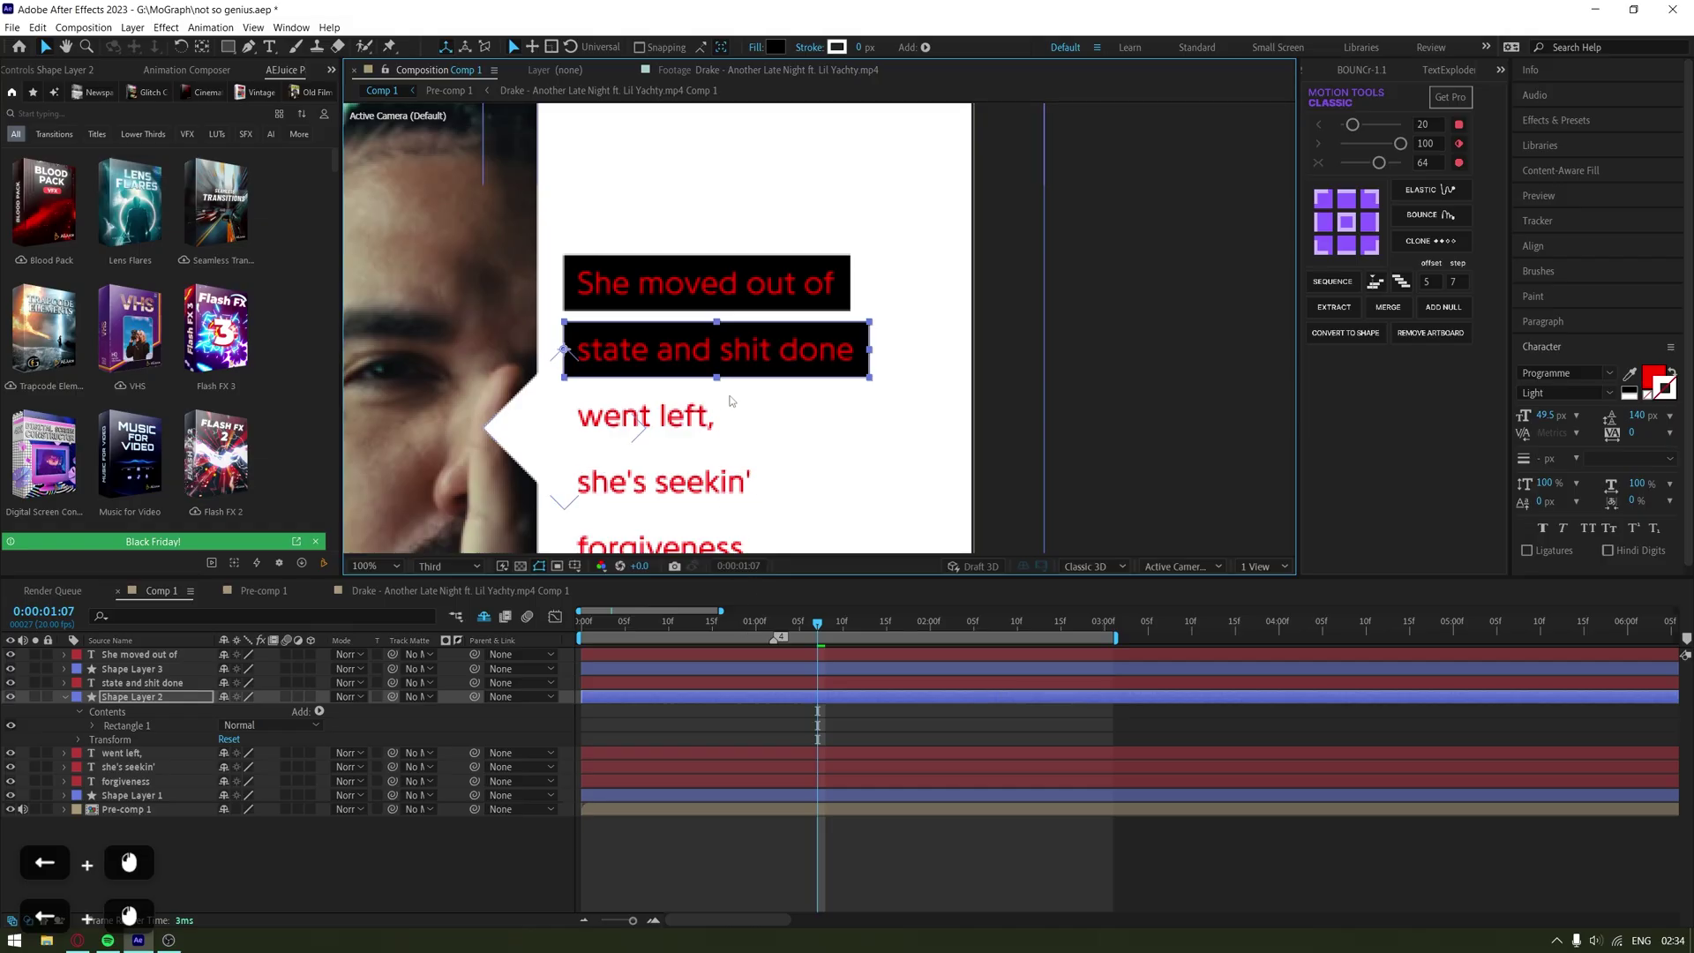
key(ctrl+z)
Duplicate the second box, place one copy beneath the "went left," layer, and move and narrow it to fit that line
key(ctrl+d)
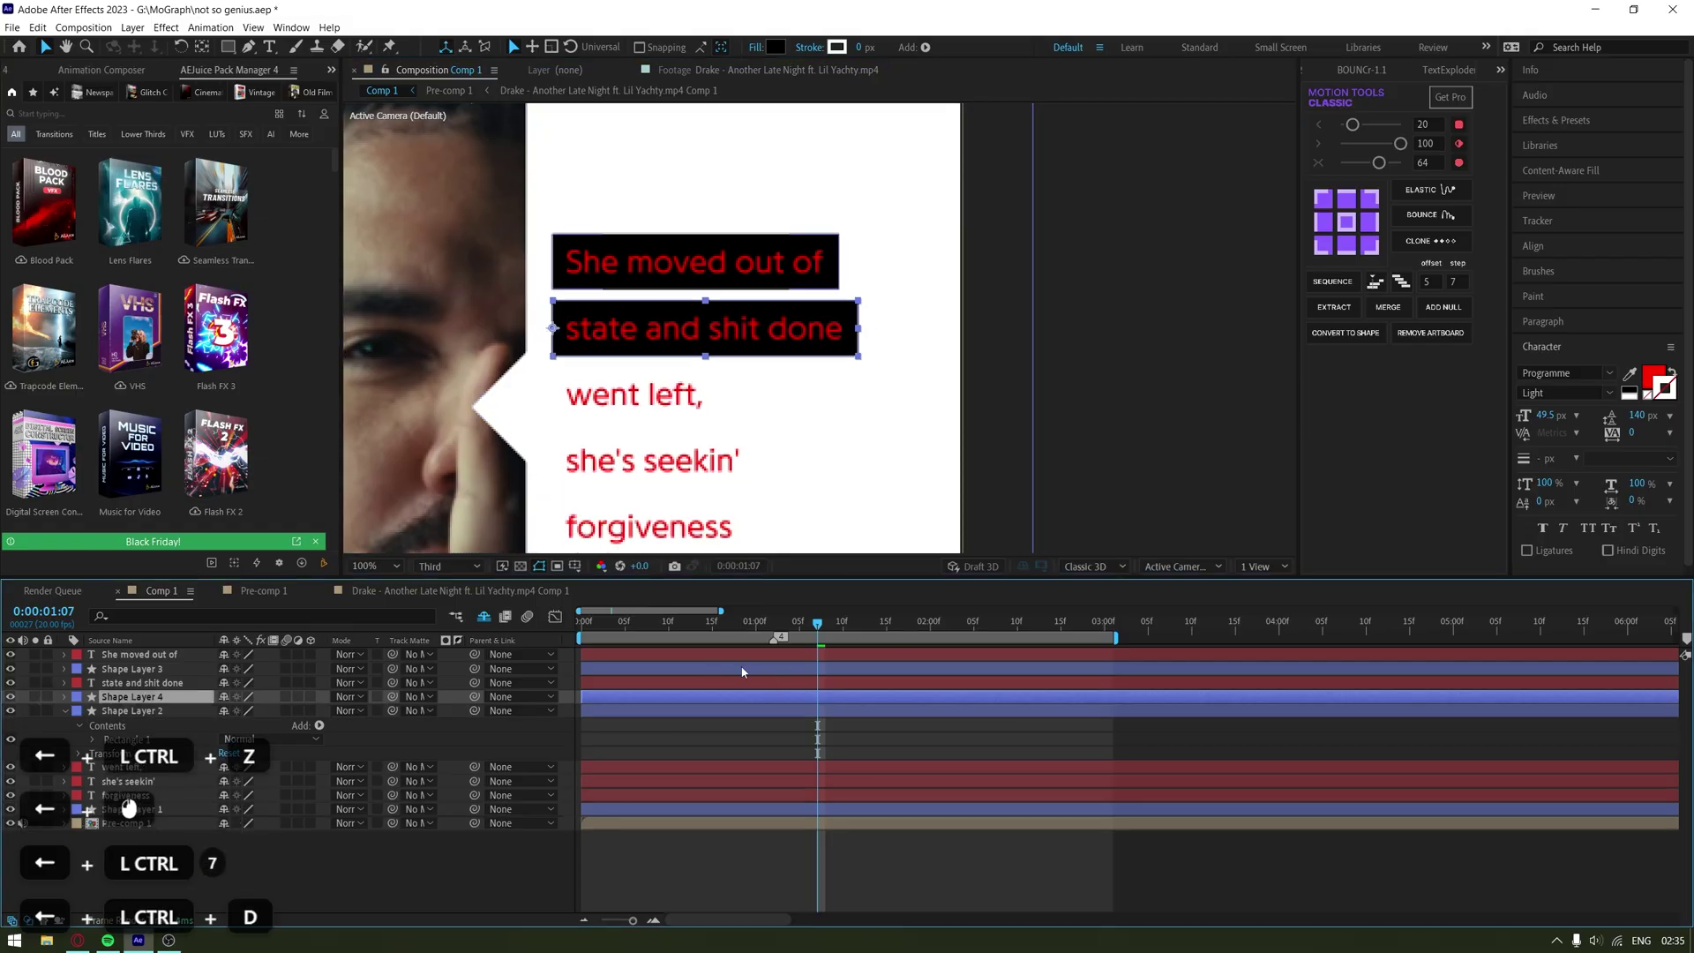
drag(147, 711, 152, 773)
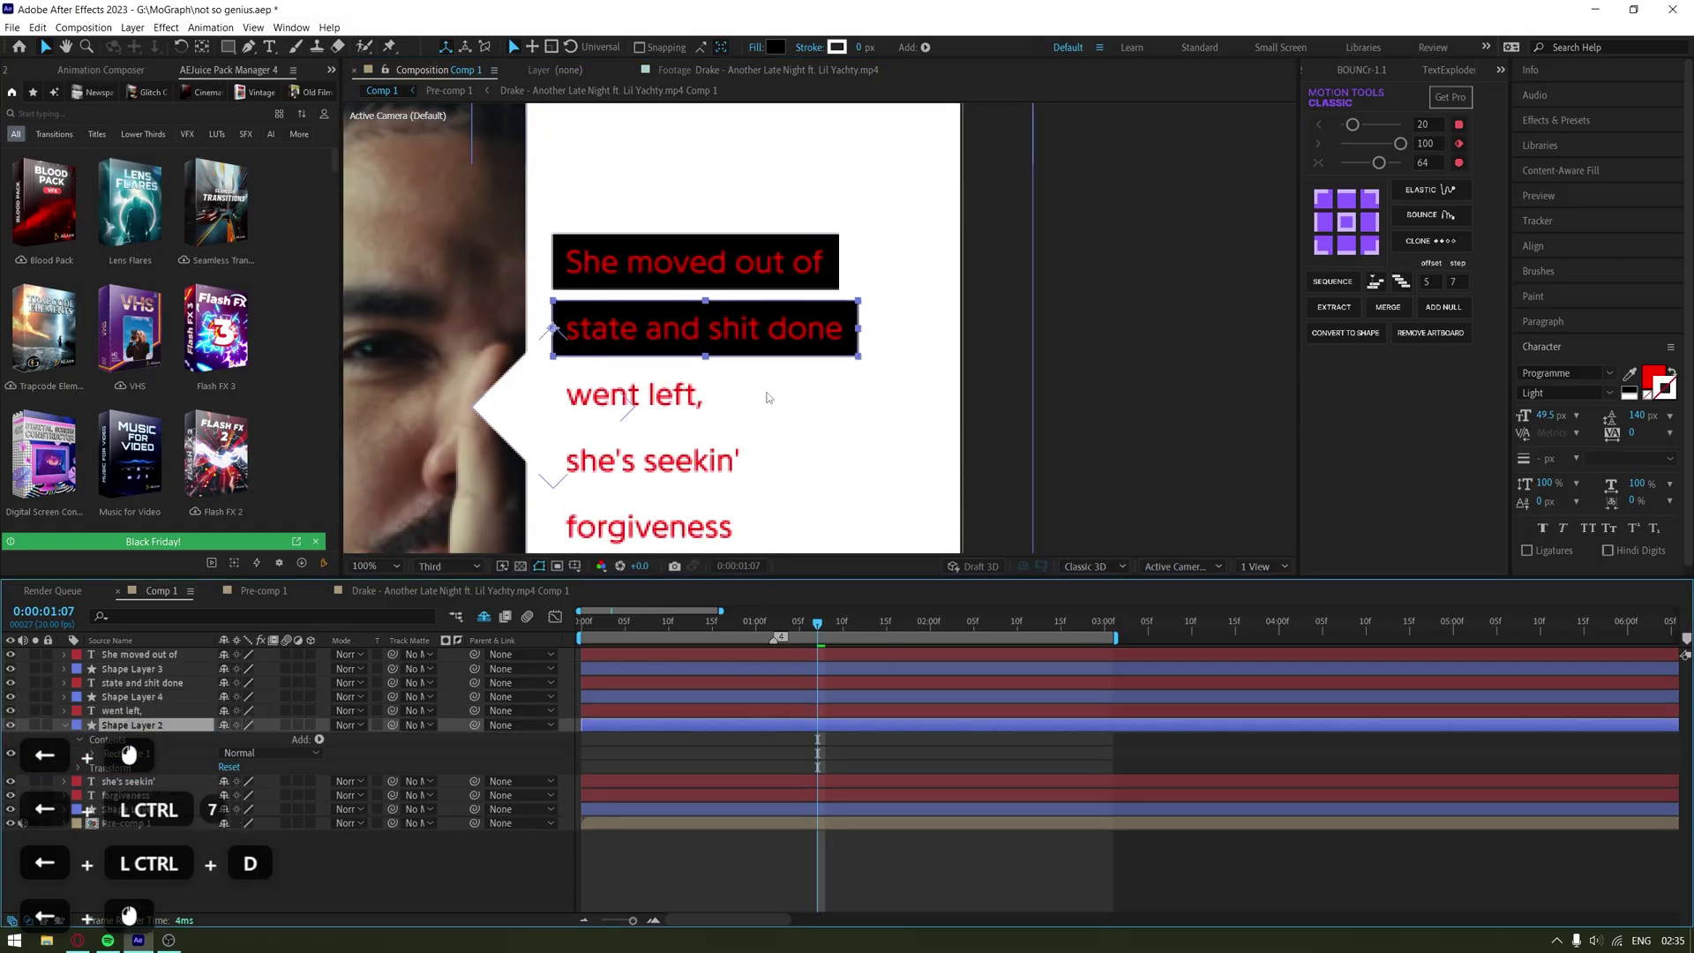
drag(784, 330, 728, 410)
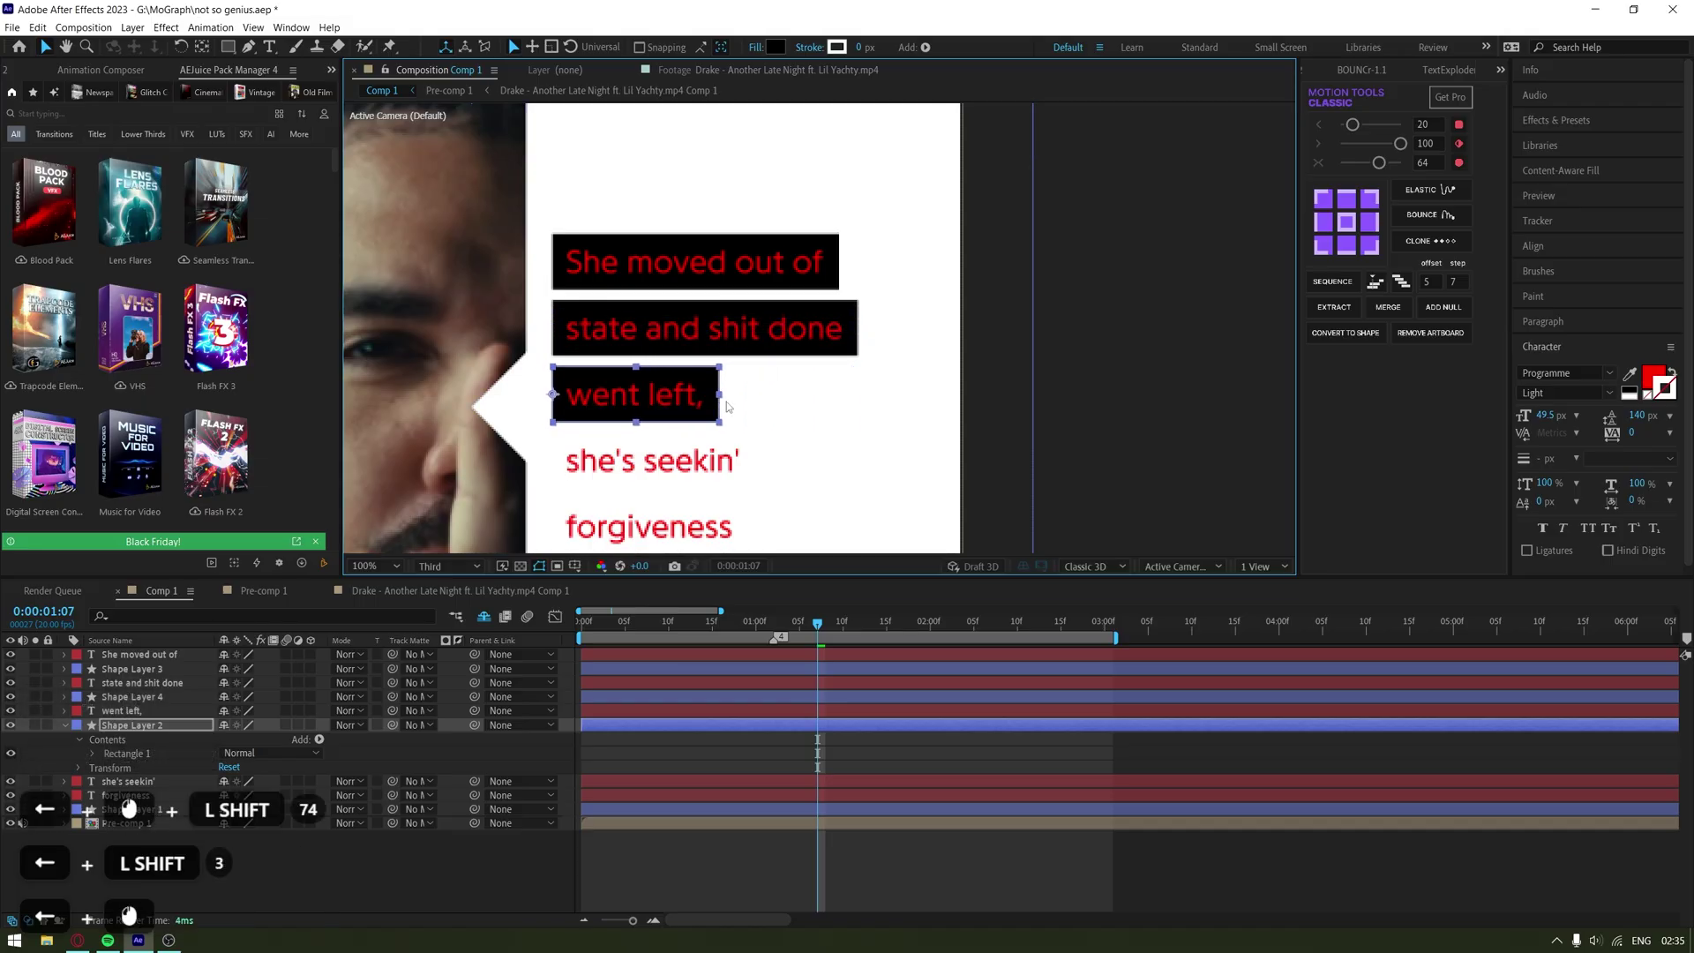
Show the proportional grid over the composition view
click(575, 566)
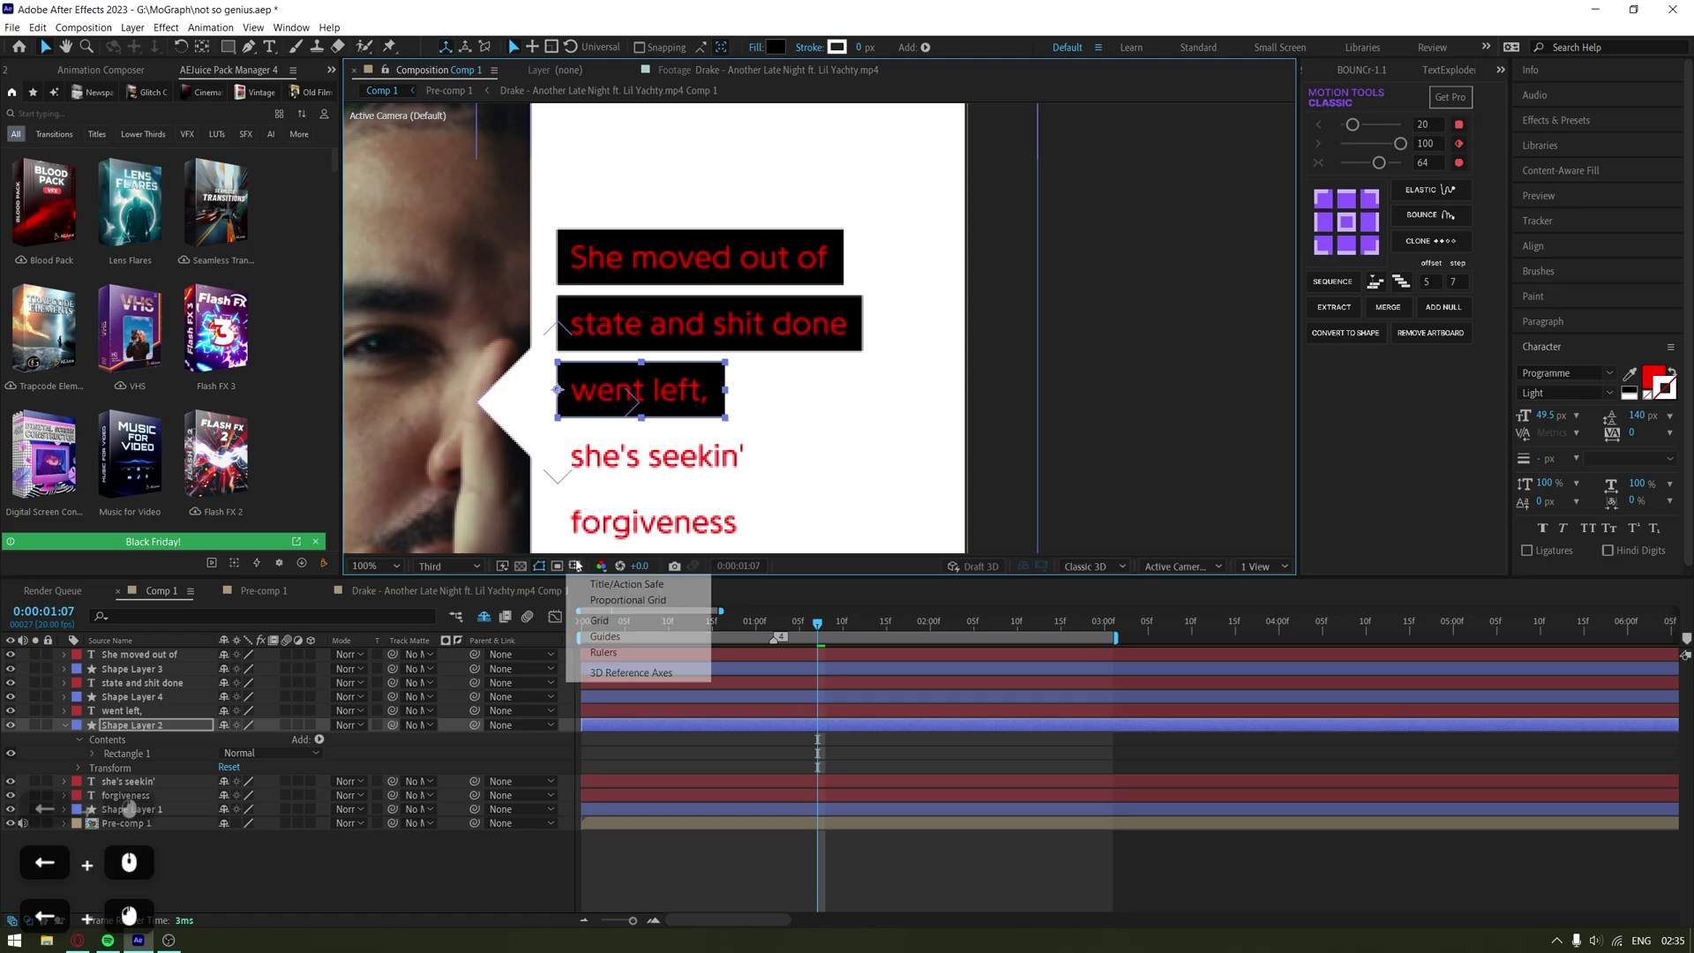
click(628, 607)
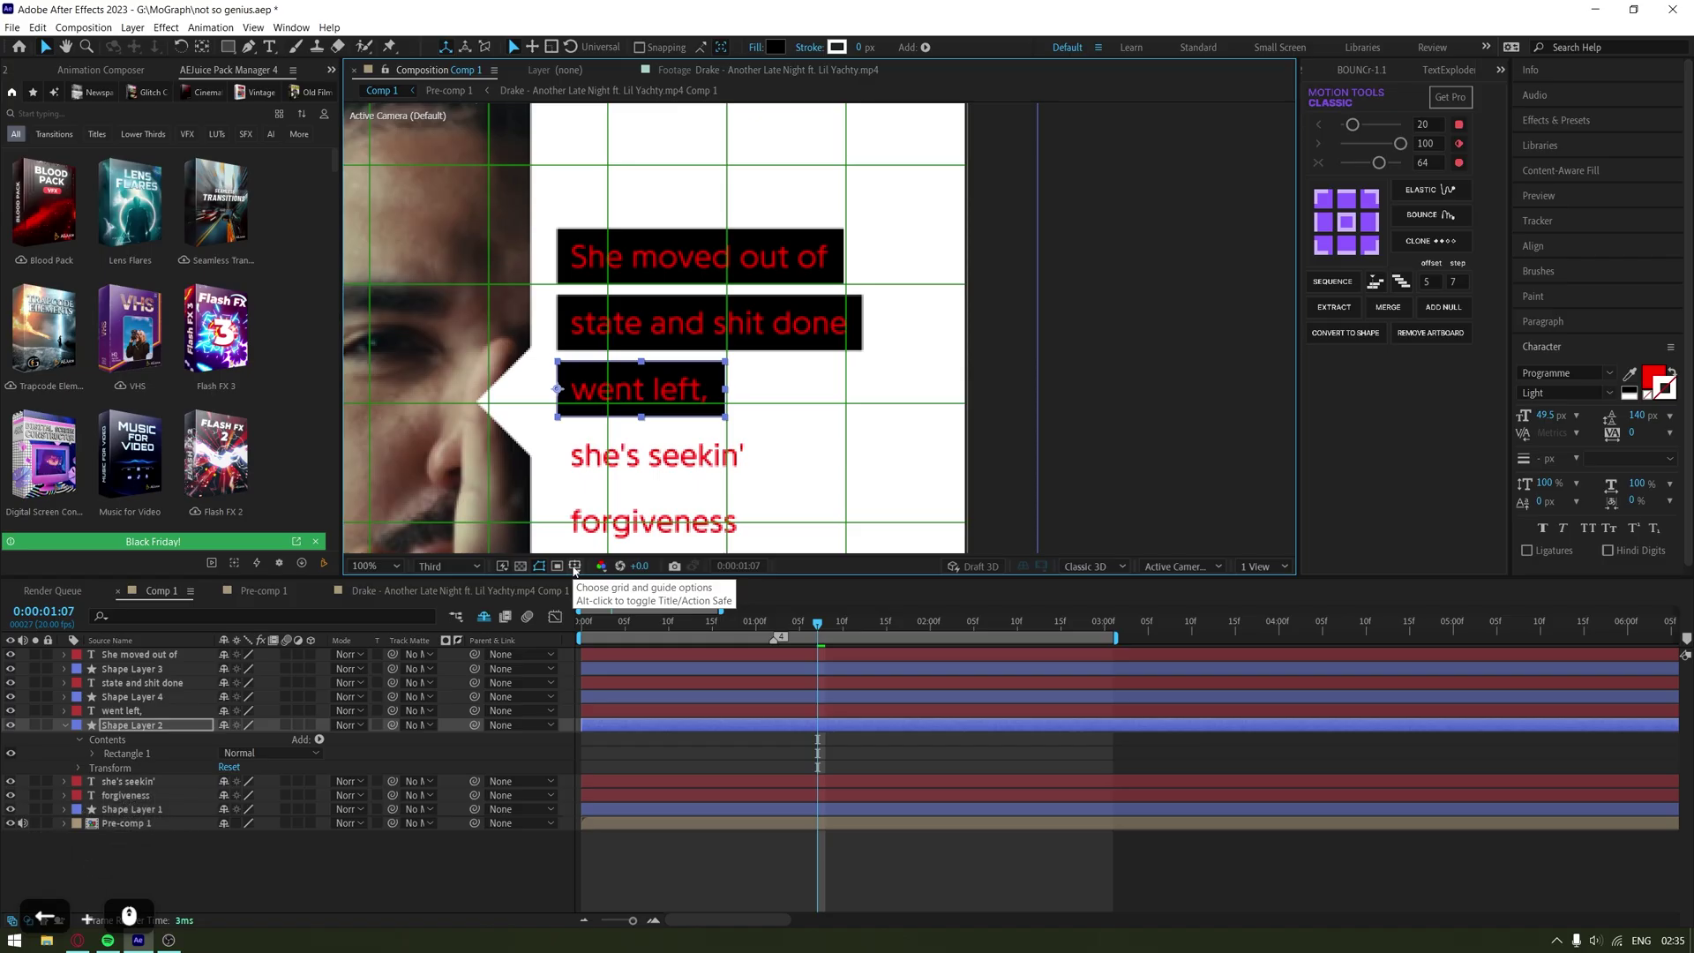
Hide the proportional grid, duplicate the "went left," box, and place the copy behind "she's seekin'", widened to fit that line
click(575, 566)
click(628, 600)
key(ctrl+d)
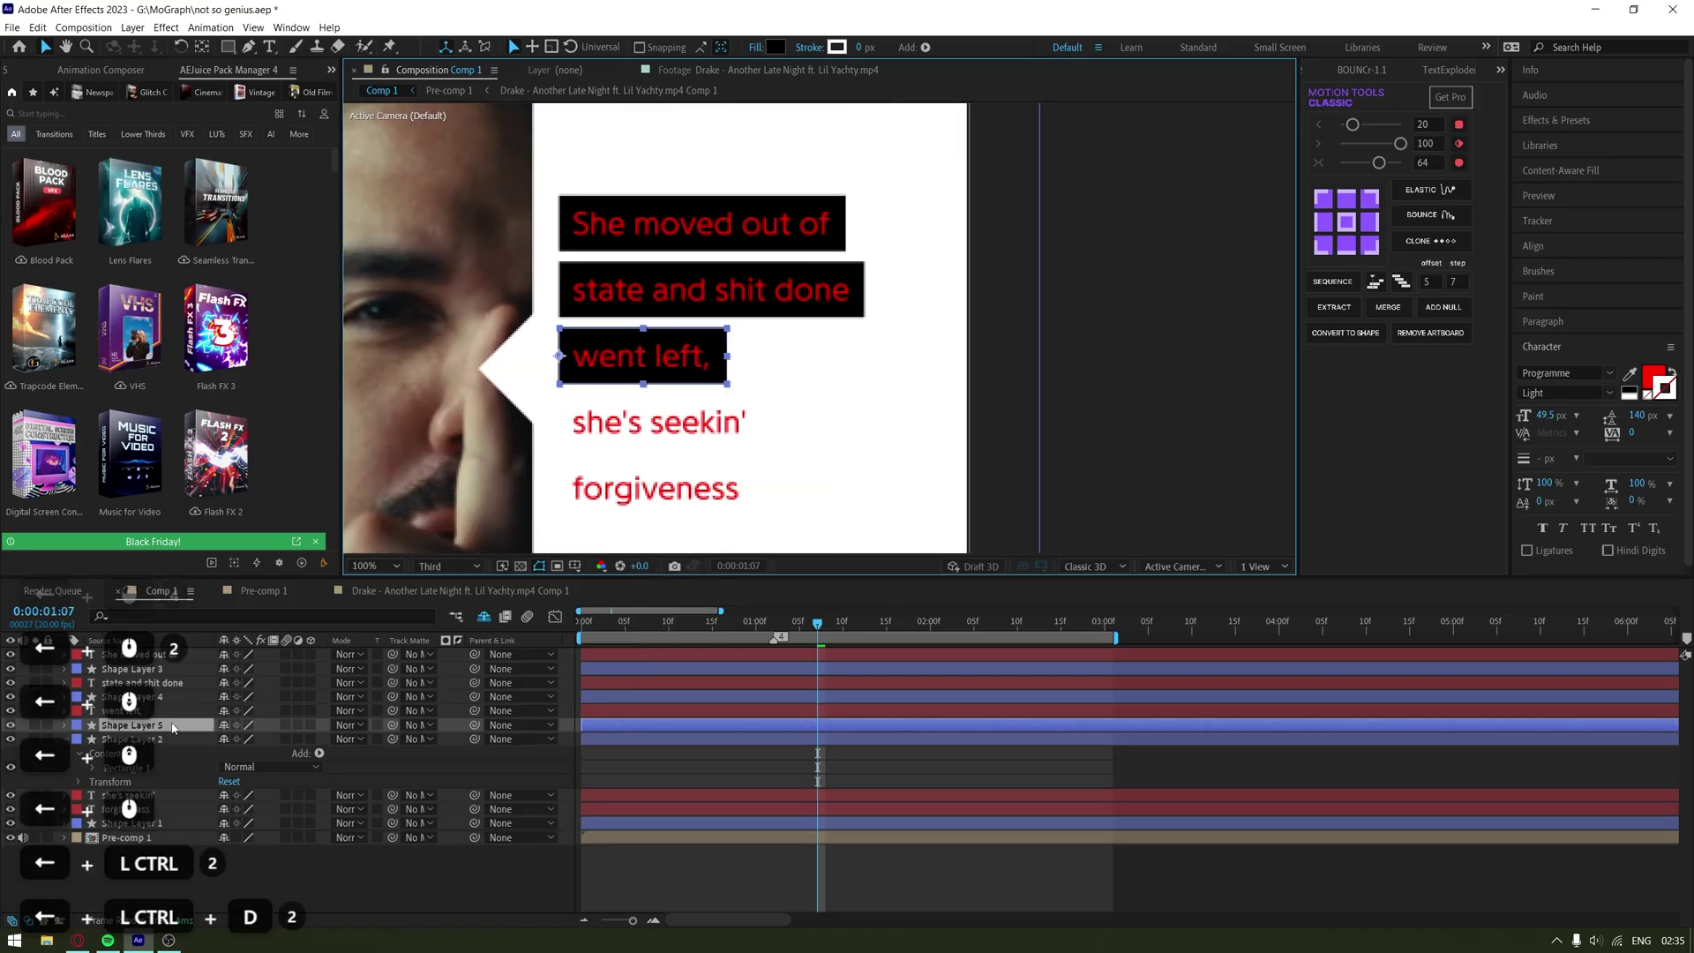
drag(168, 725, 166, 798)
drag(700, 347, 700, 412)
drag(727, 425, 758, 425)
Duplicate the "she's seekin'" box, move the copy beneath the "forgiveness" layer, and position and narrow it to fit that word
click(157, 795)
key(ctrl+d)
drag(158, 795, 157, 828)
drag(723, 428, 723, 494)
drag(758, 492, 749, 494)
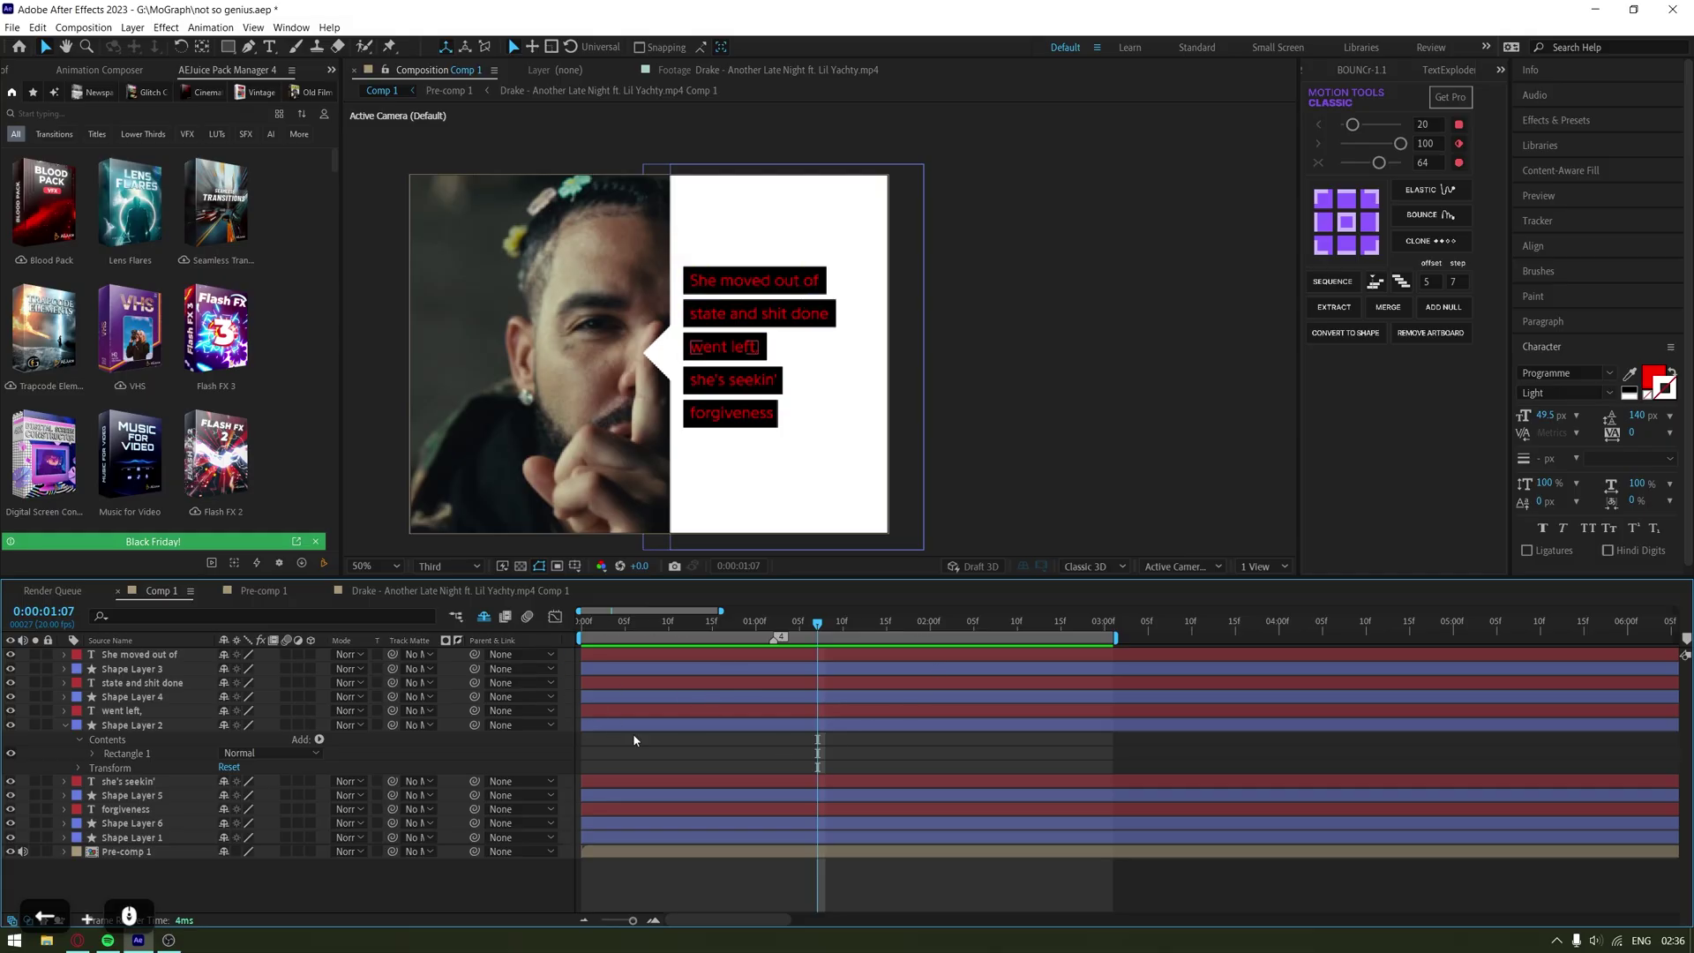
click(156, 654)
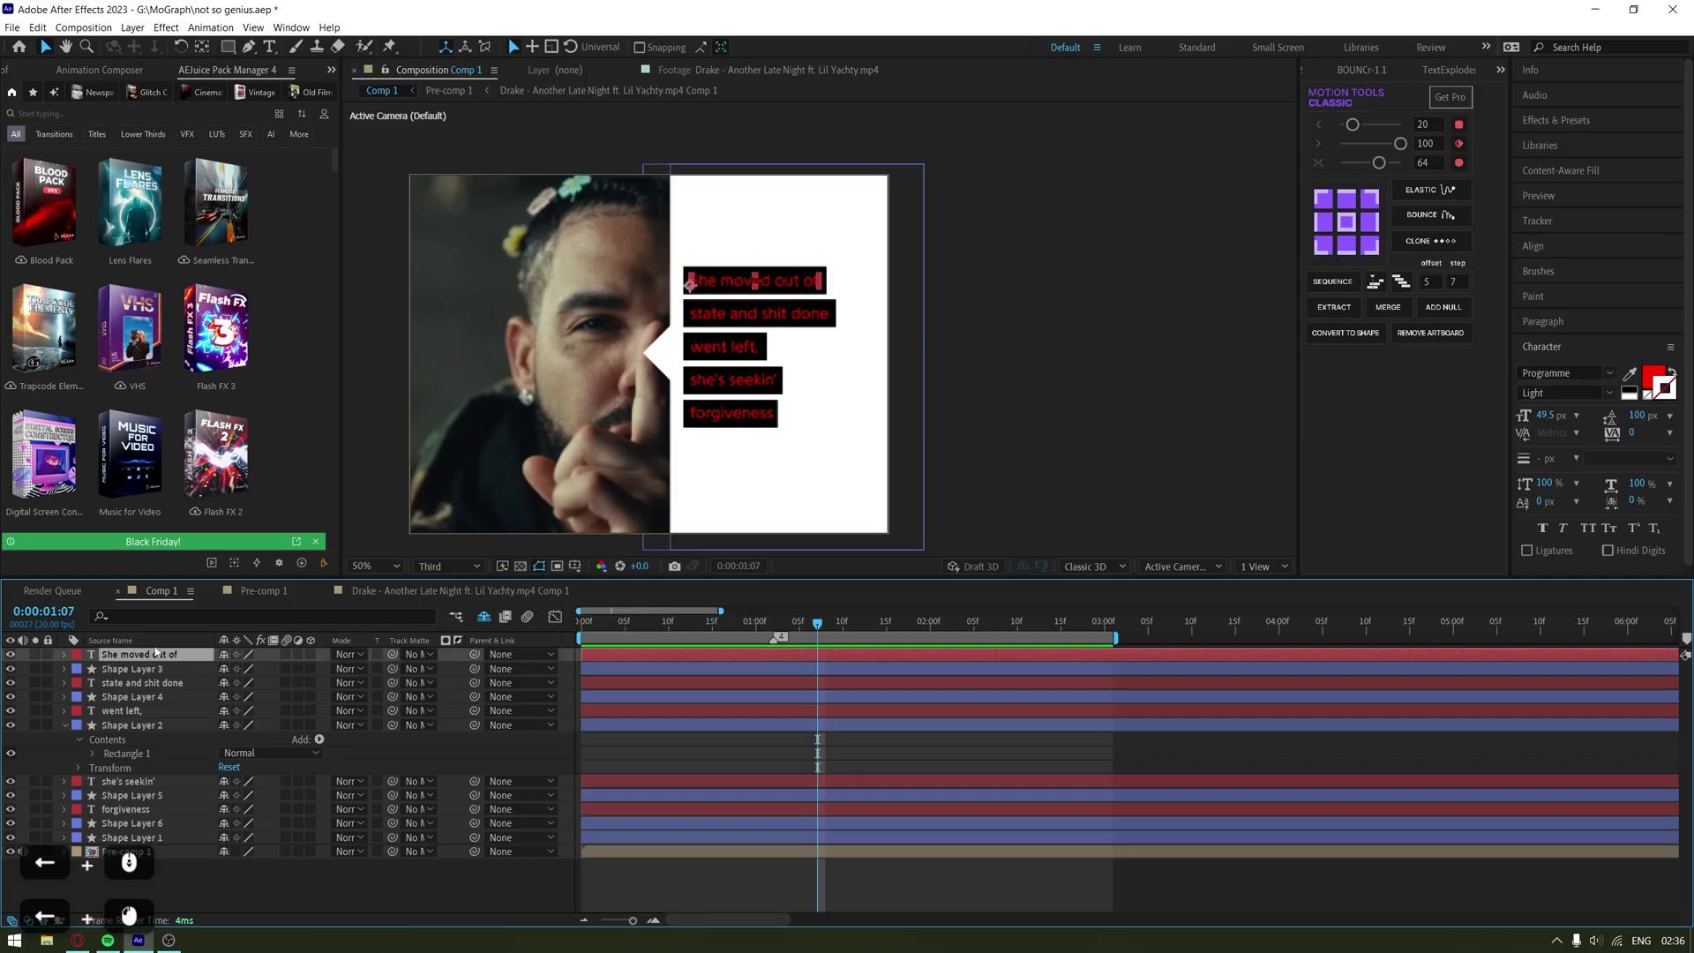
ctrl+click(172, 683)
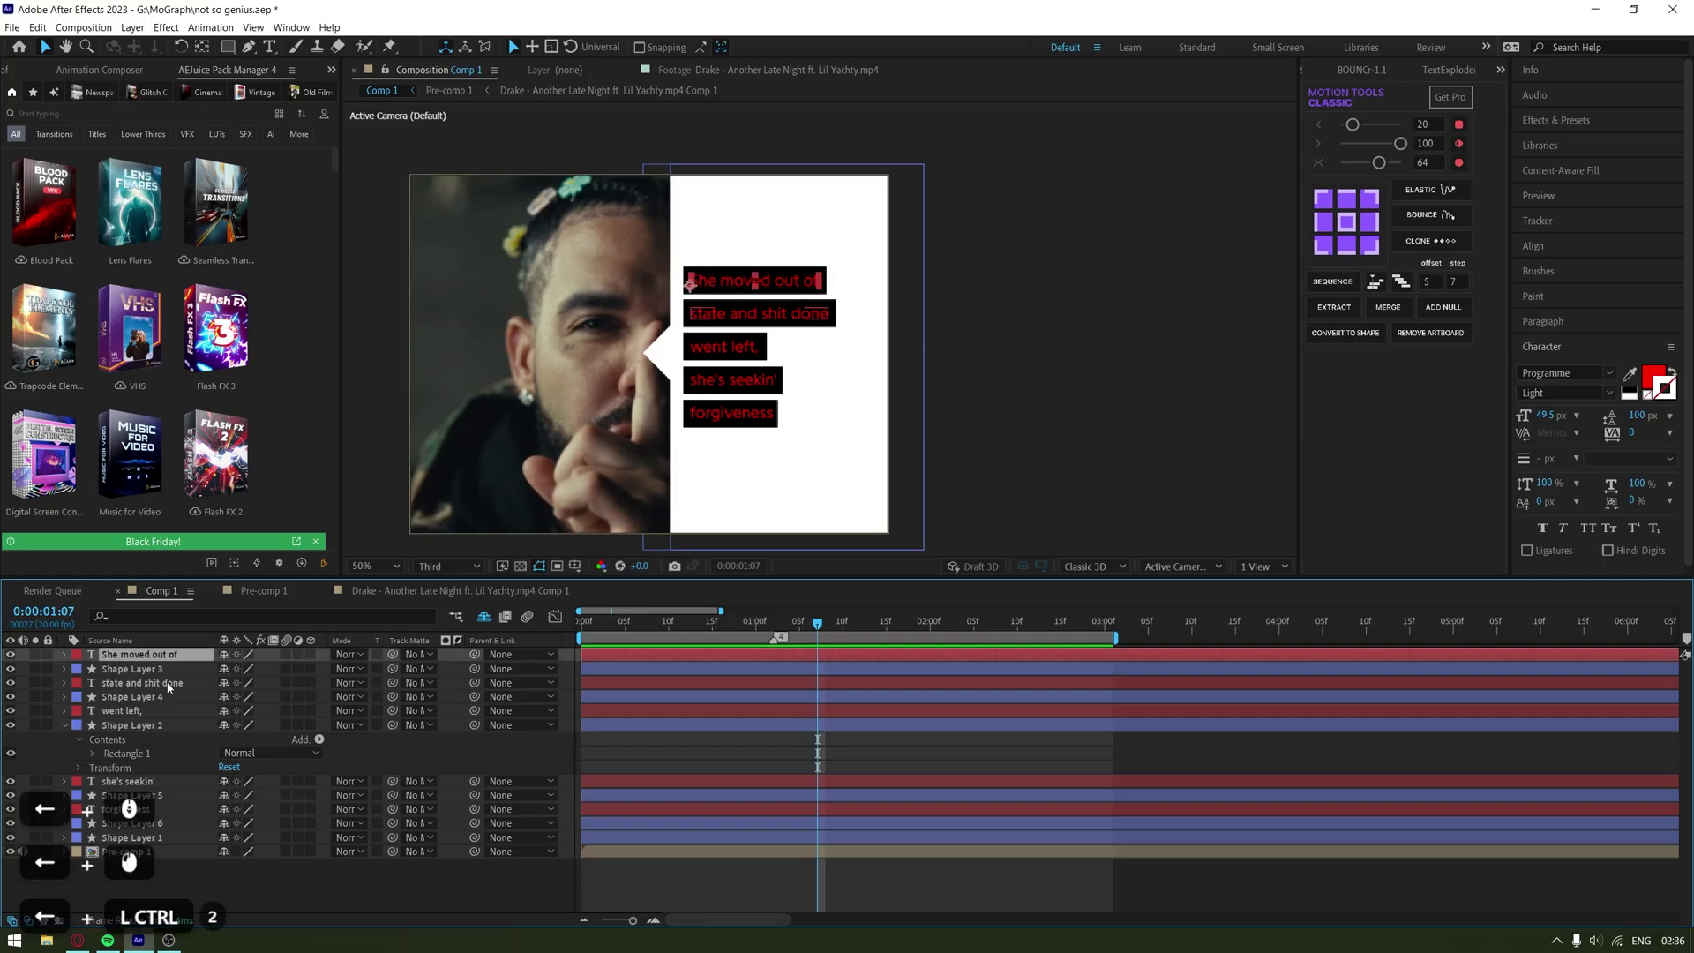
ctrl+click(123, 710)
ctrl+click(128, 781)
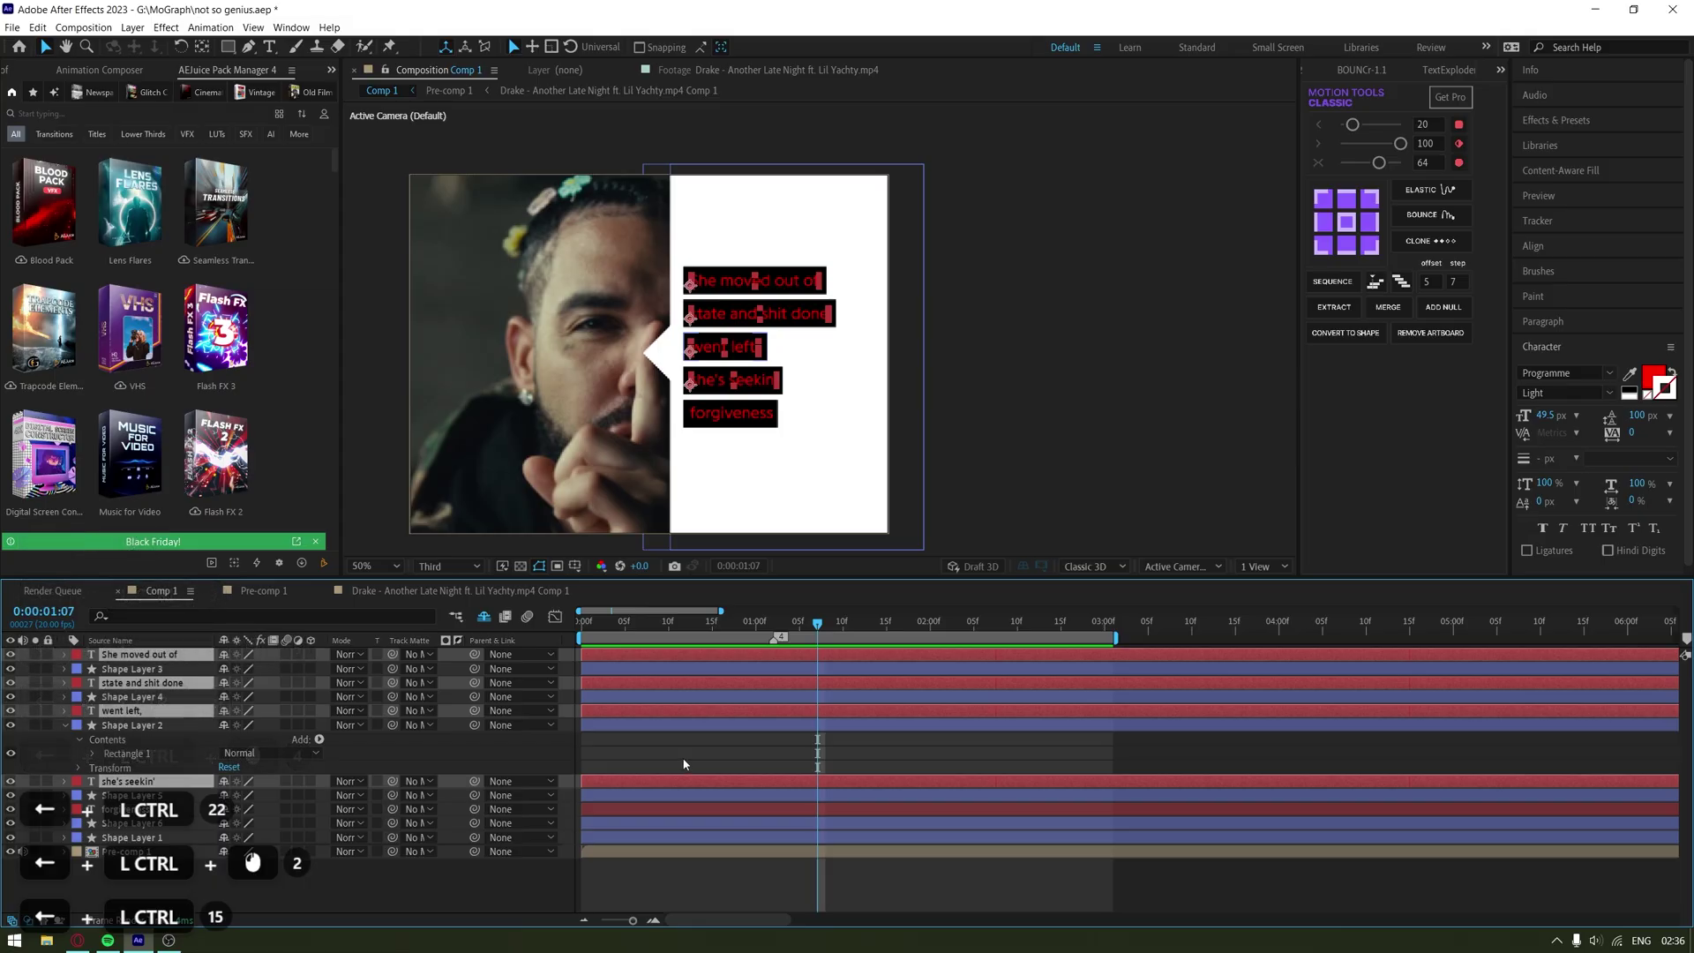
Select all lyric text layers through their red label group and change their fill colour to white
click(76, 653)
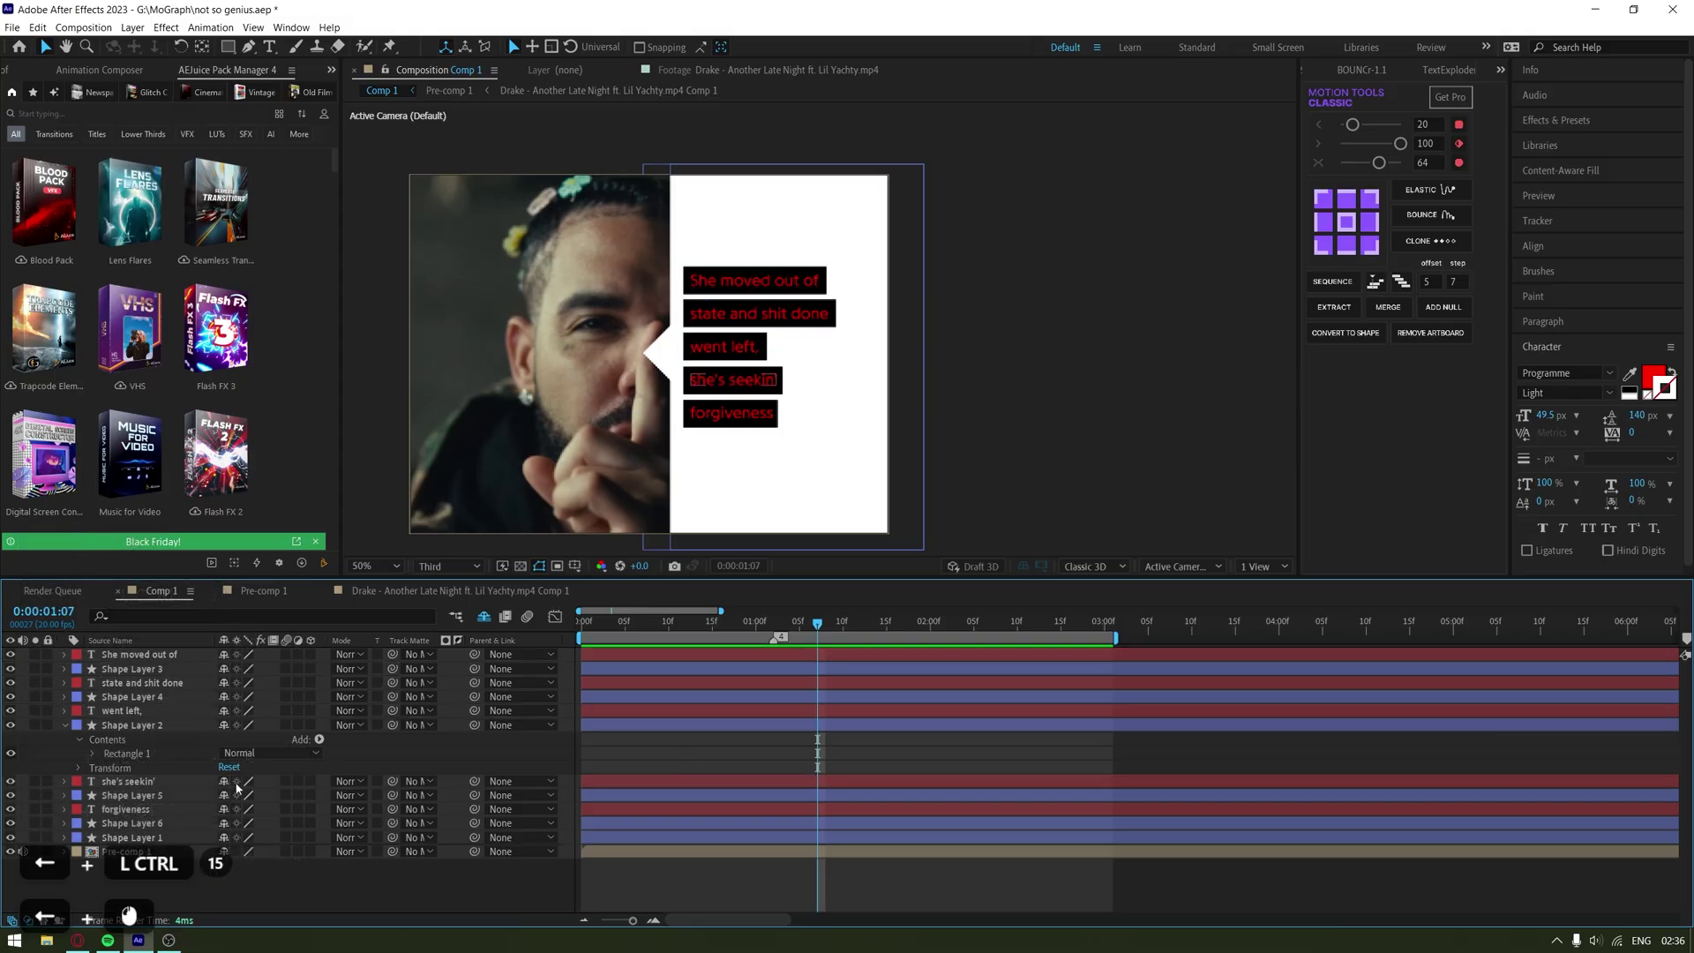
click(154, 481)
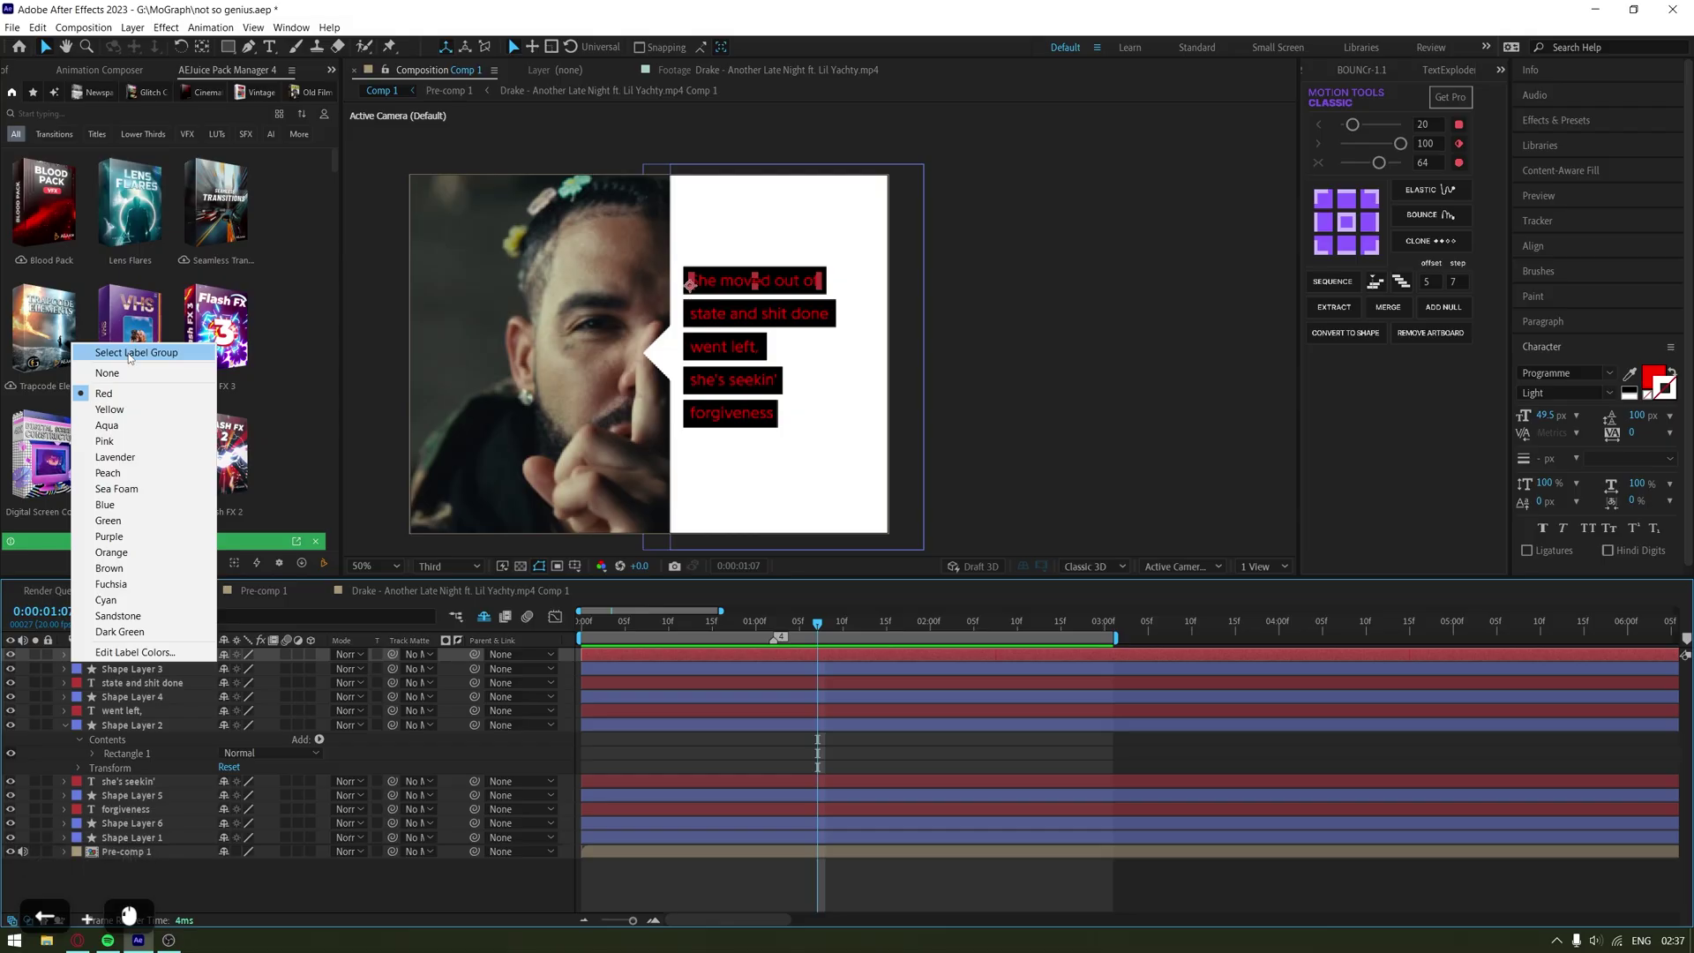
click(128, 353)
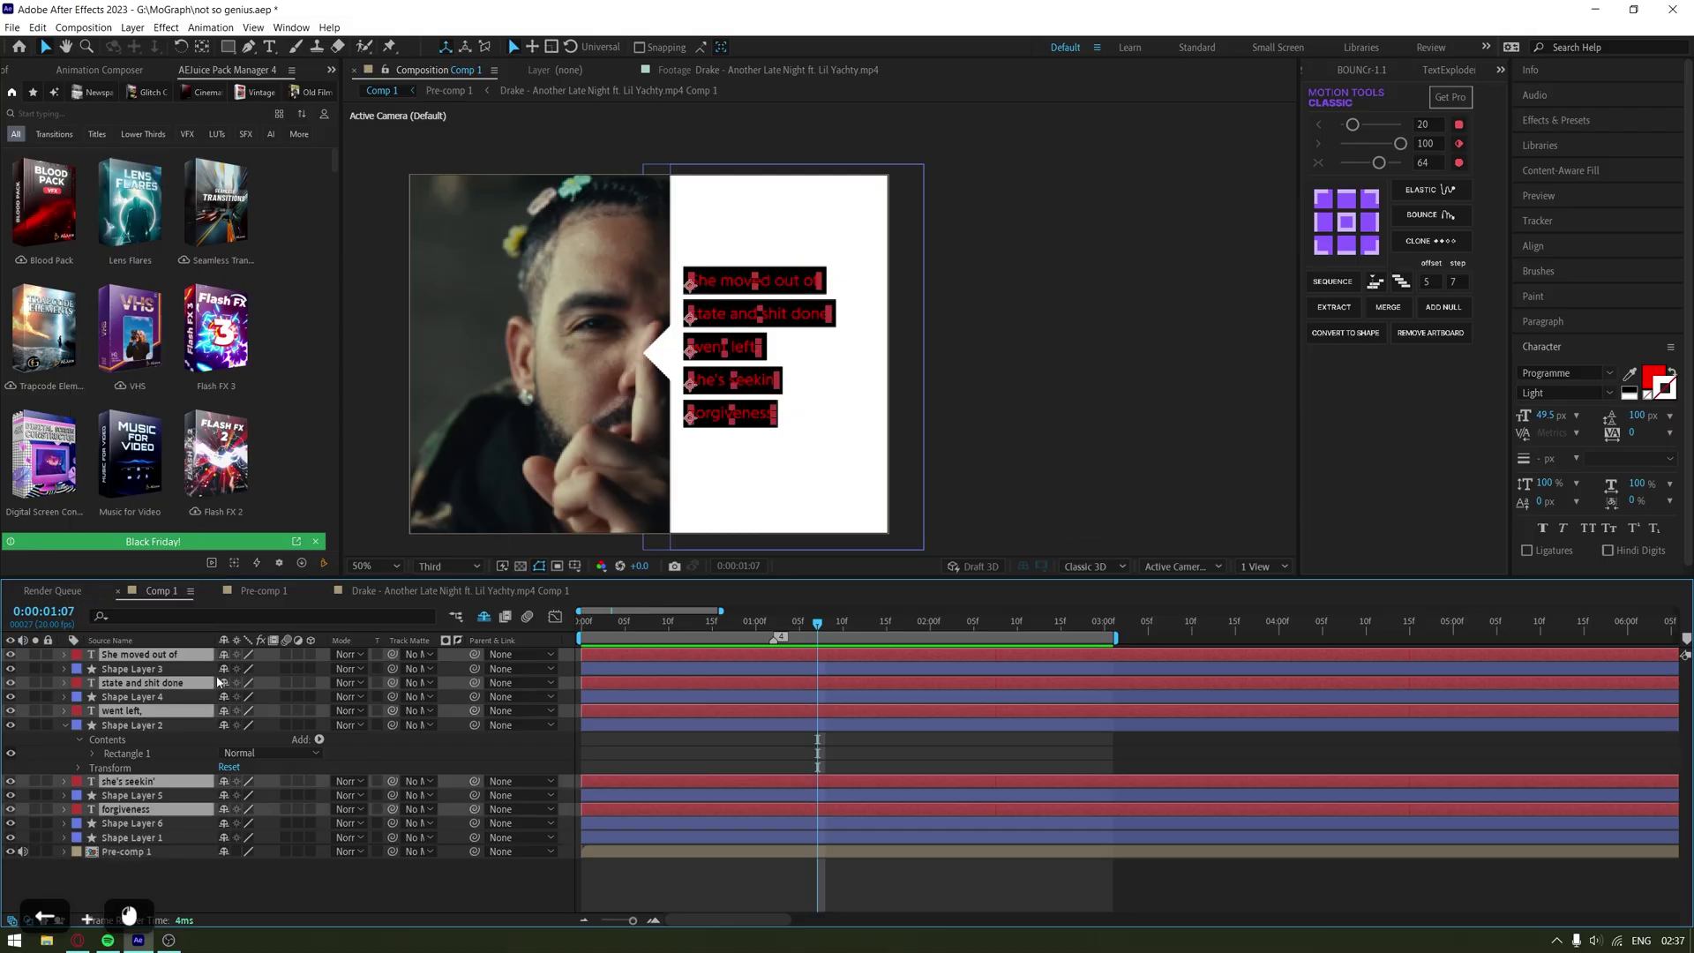
click(97, 658)
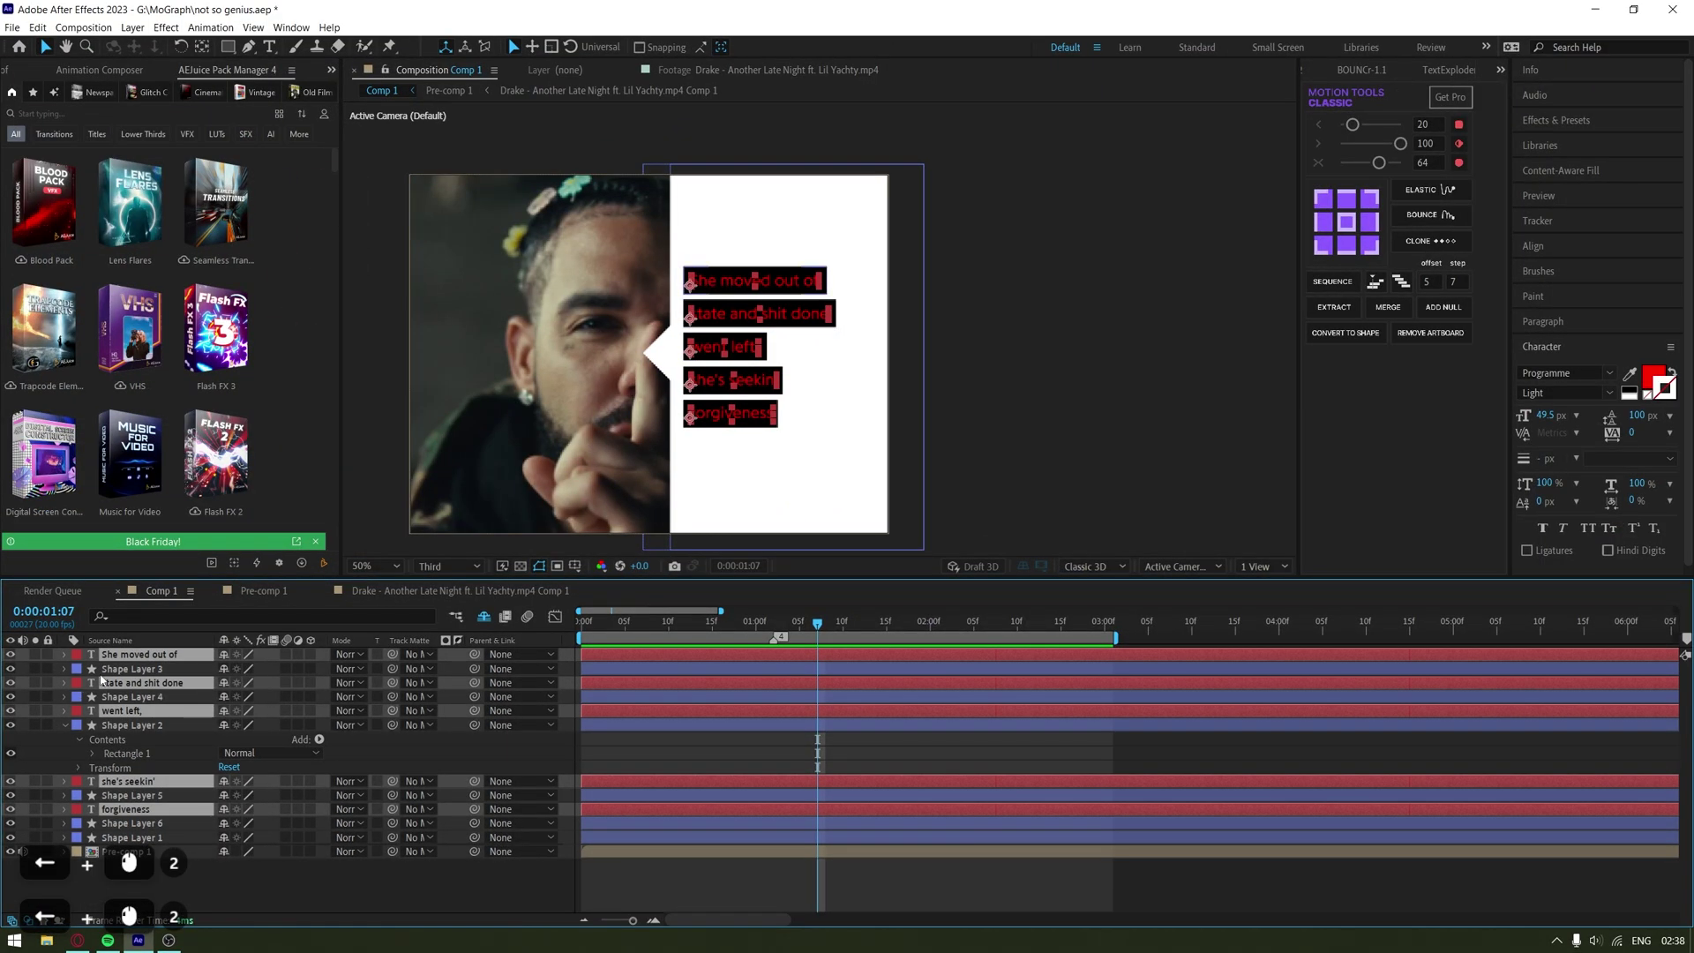
click(1654, 376)
drag(1052, 434, 906, 302)
click(1267, 306)
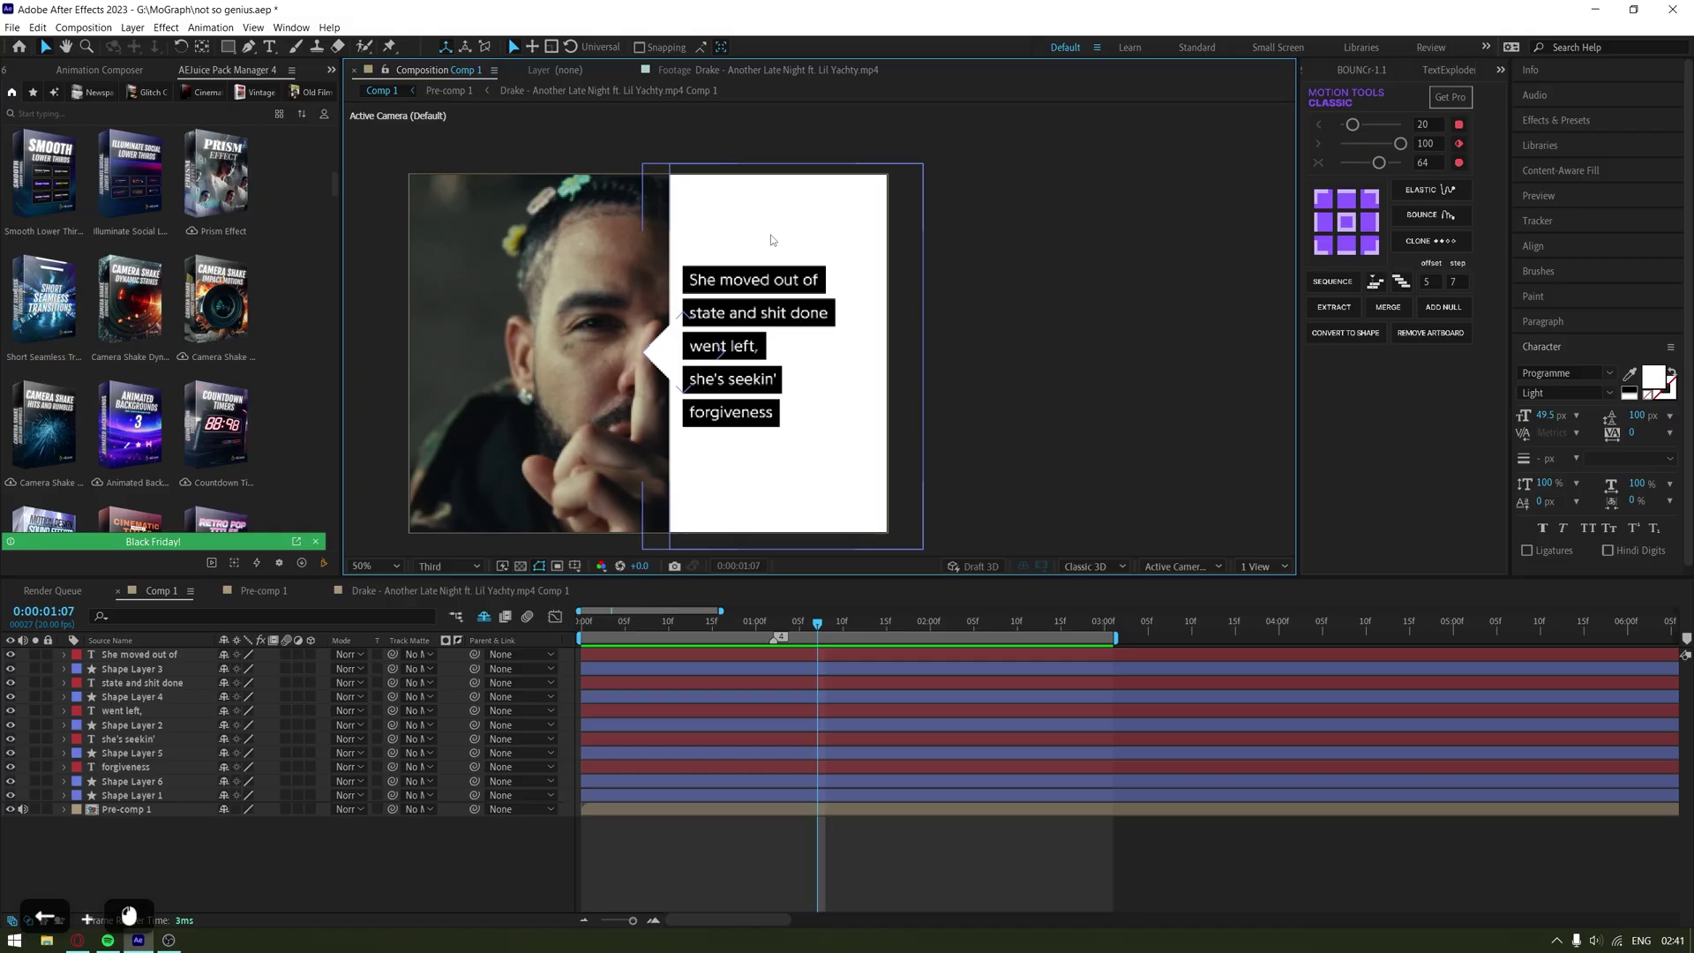
Add genius-logo-transparent.png to Comp 1, scale it to 19%, and place it above the lyrics near the white panel's upper right
key(ctrl+0)
drag(72, 347, 778, 223)
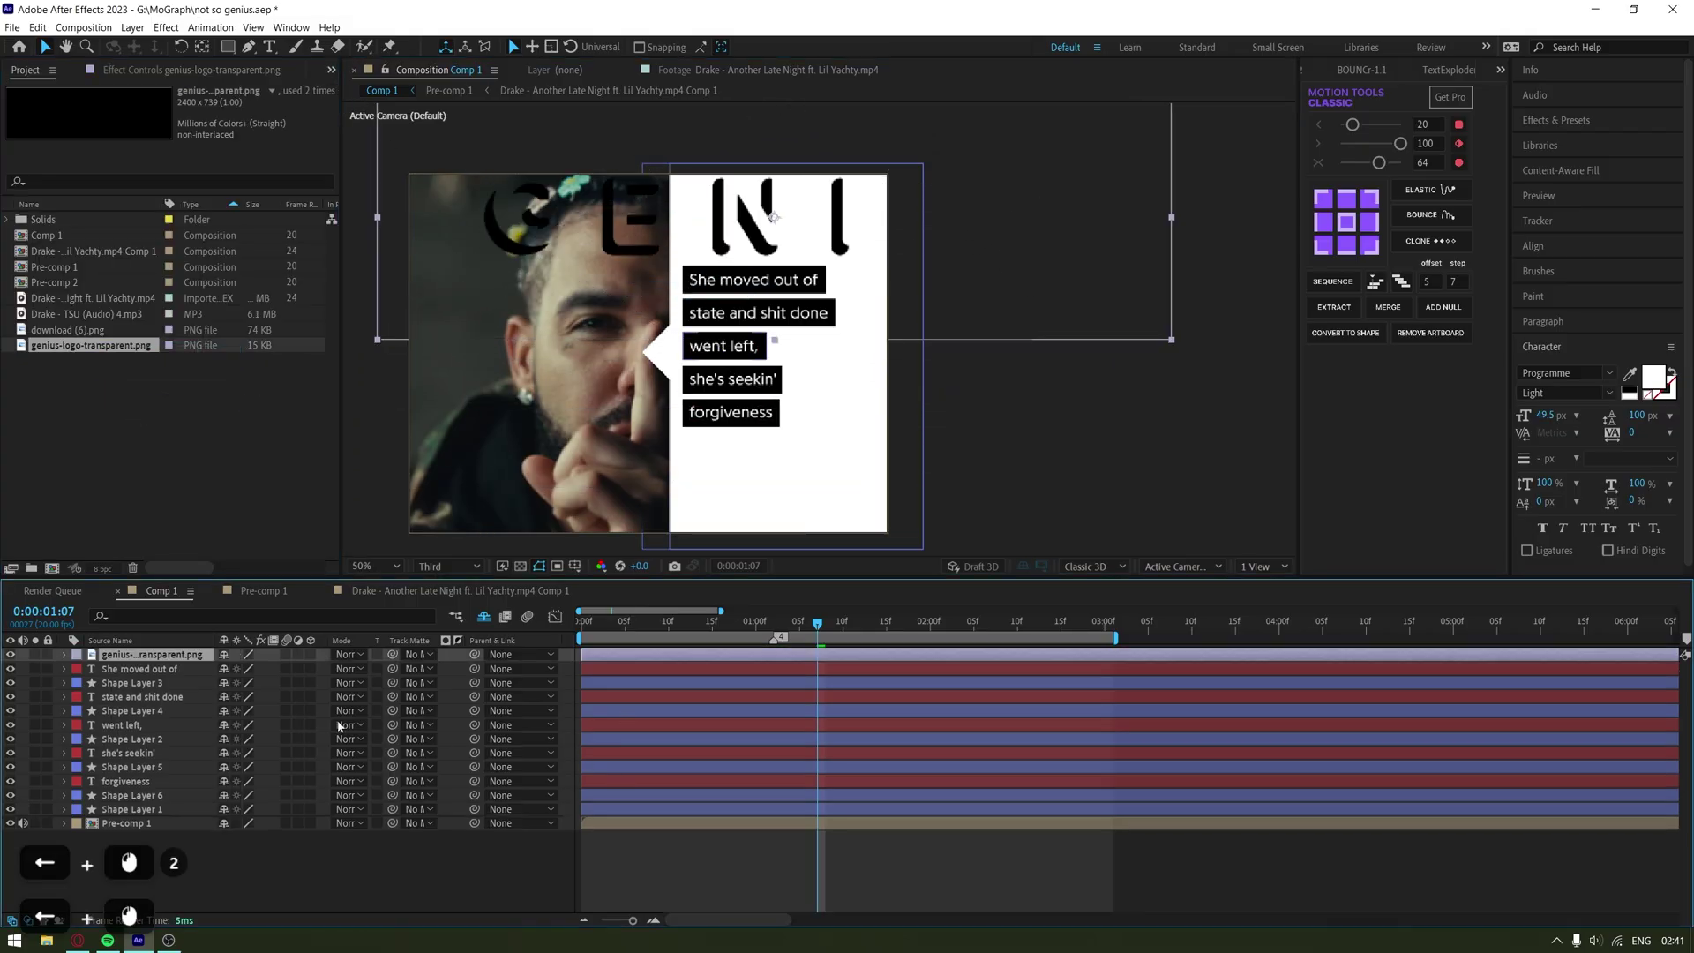
key(s)
drag(267, 669, 198, 669)
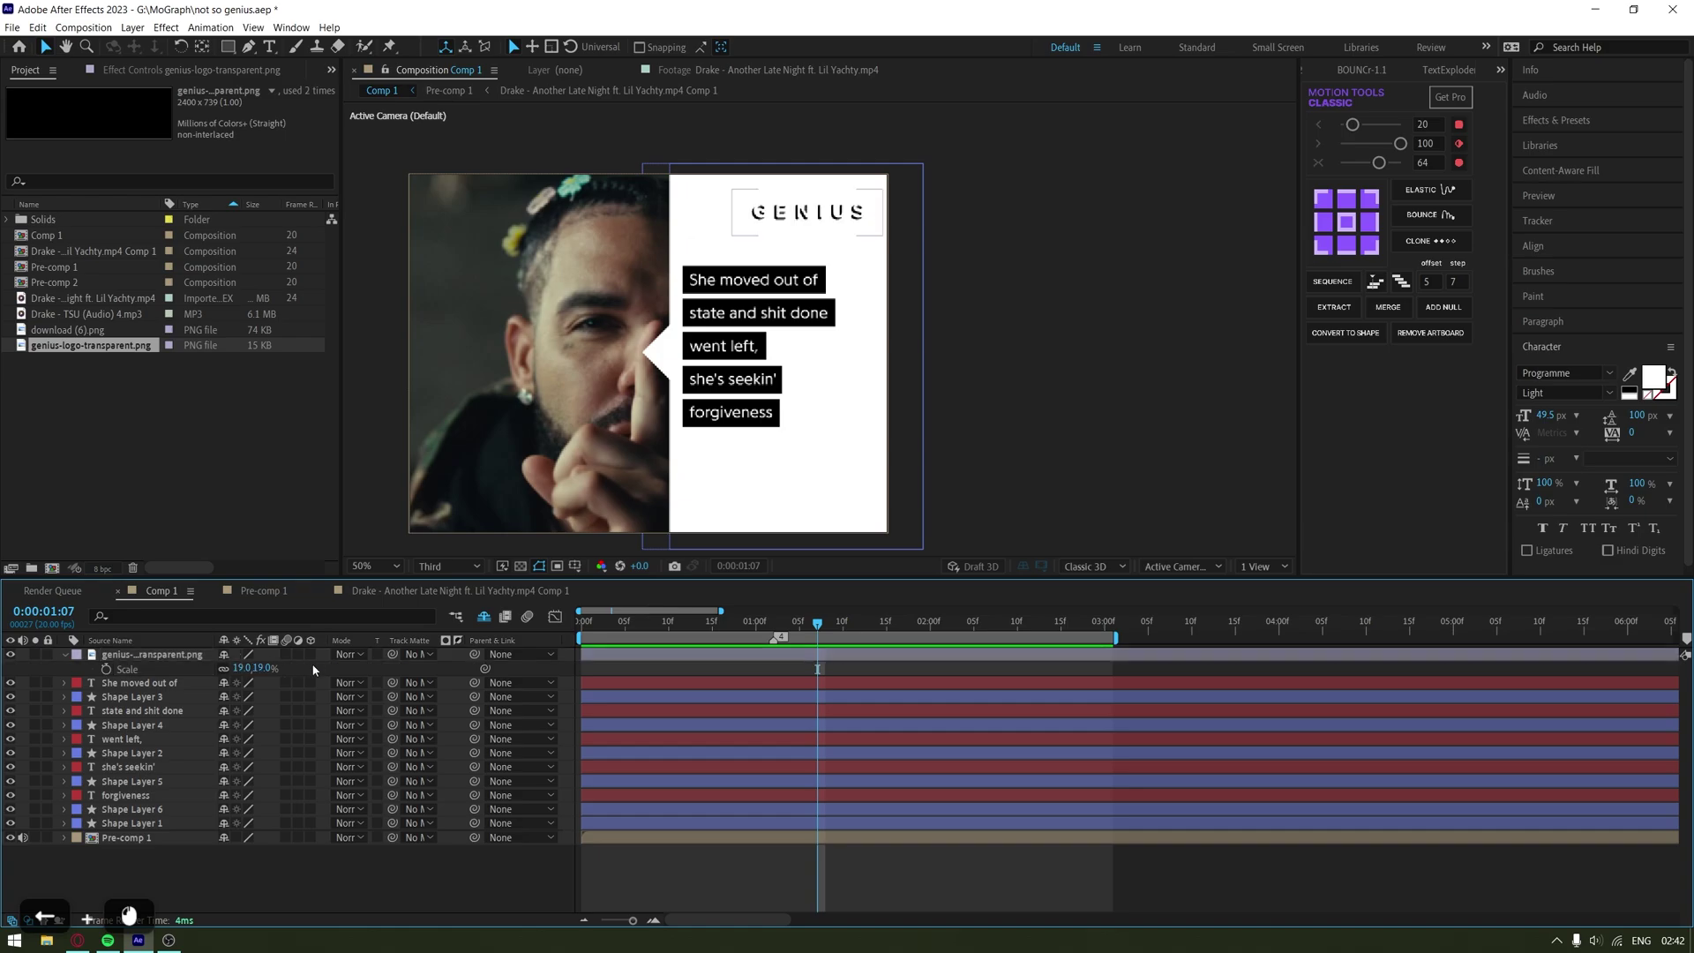
Pre-compose the Genius logo, lyric lines, black boxes and white panel together, moving all attributes into the new composition
click(176, 653)
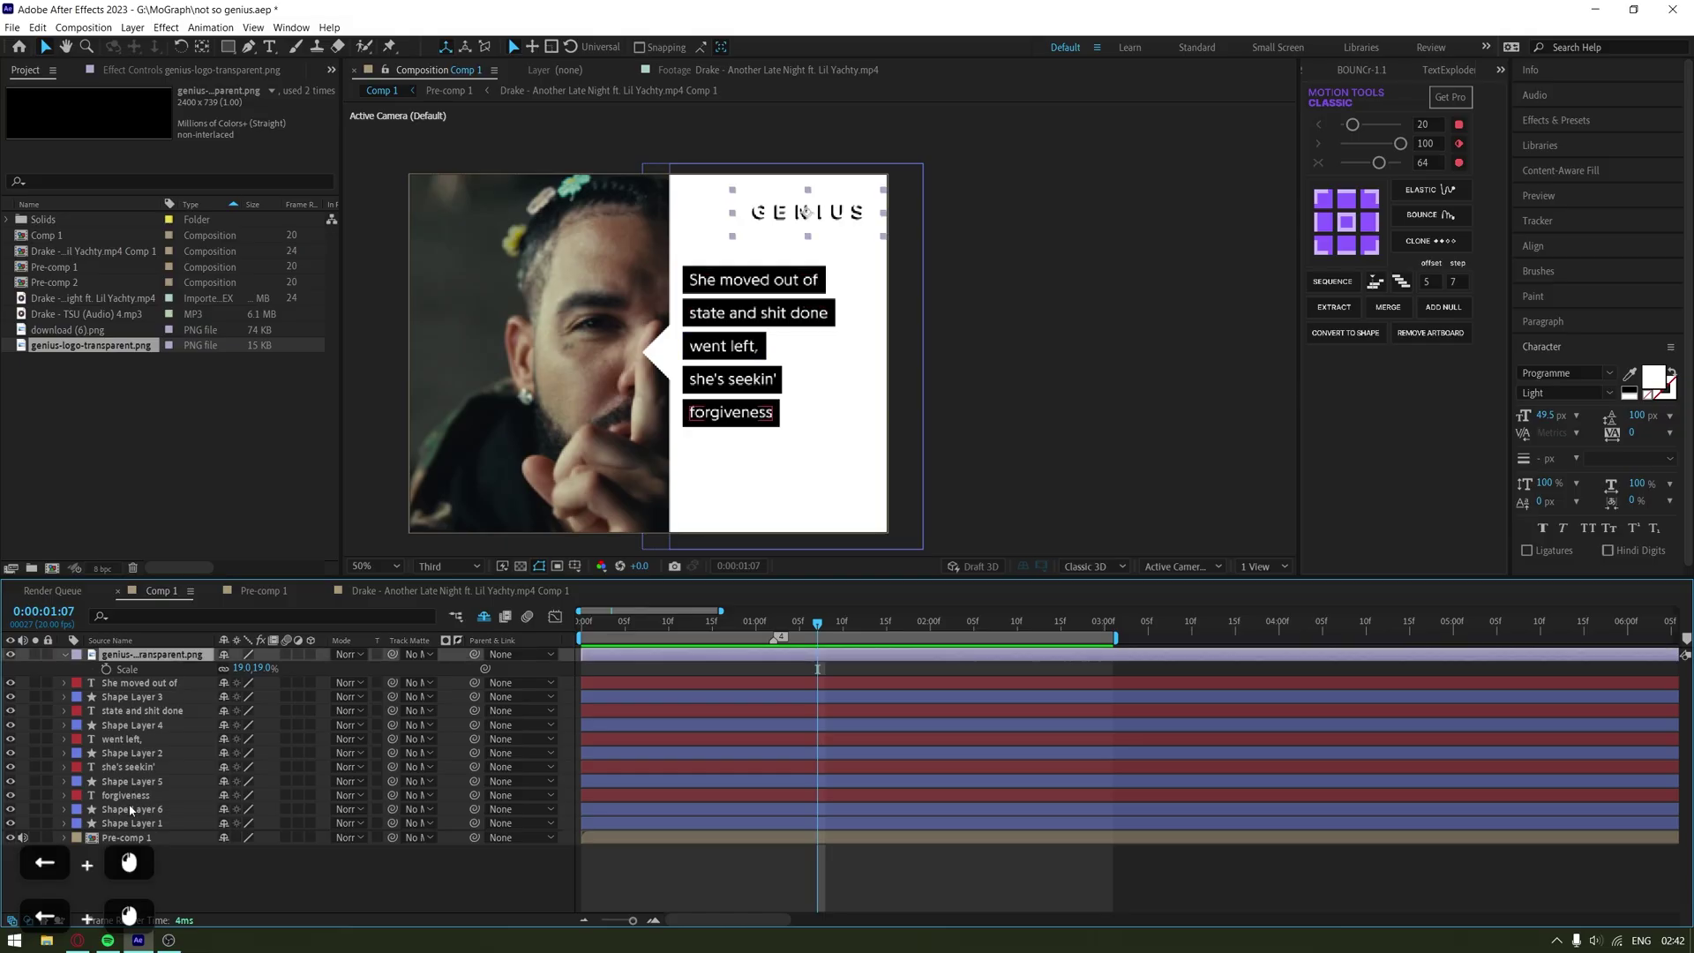
shift+click(132, 824)
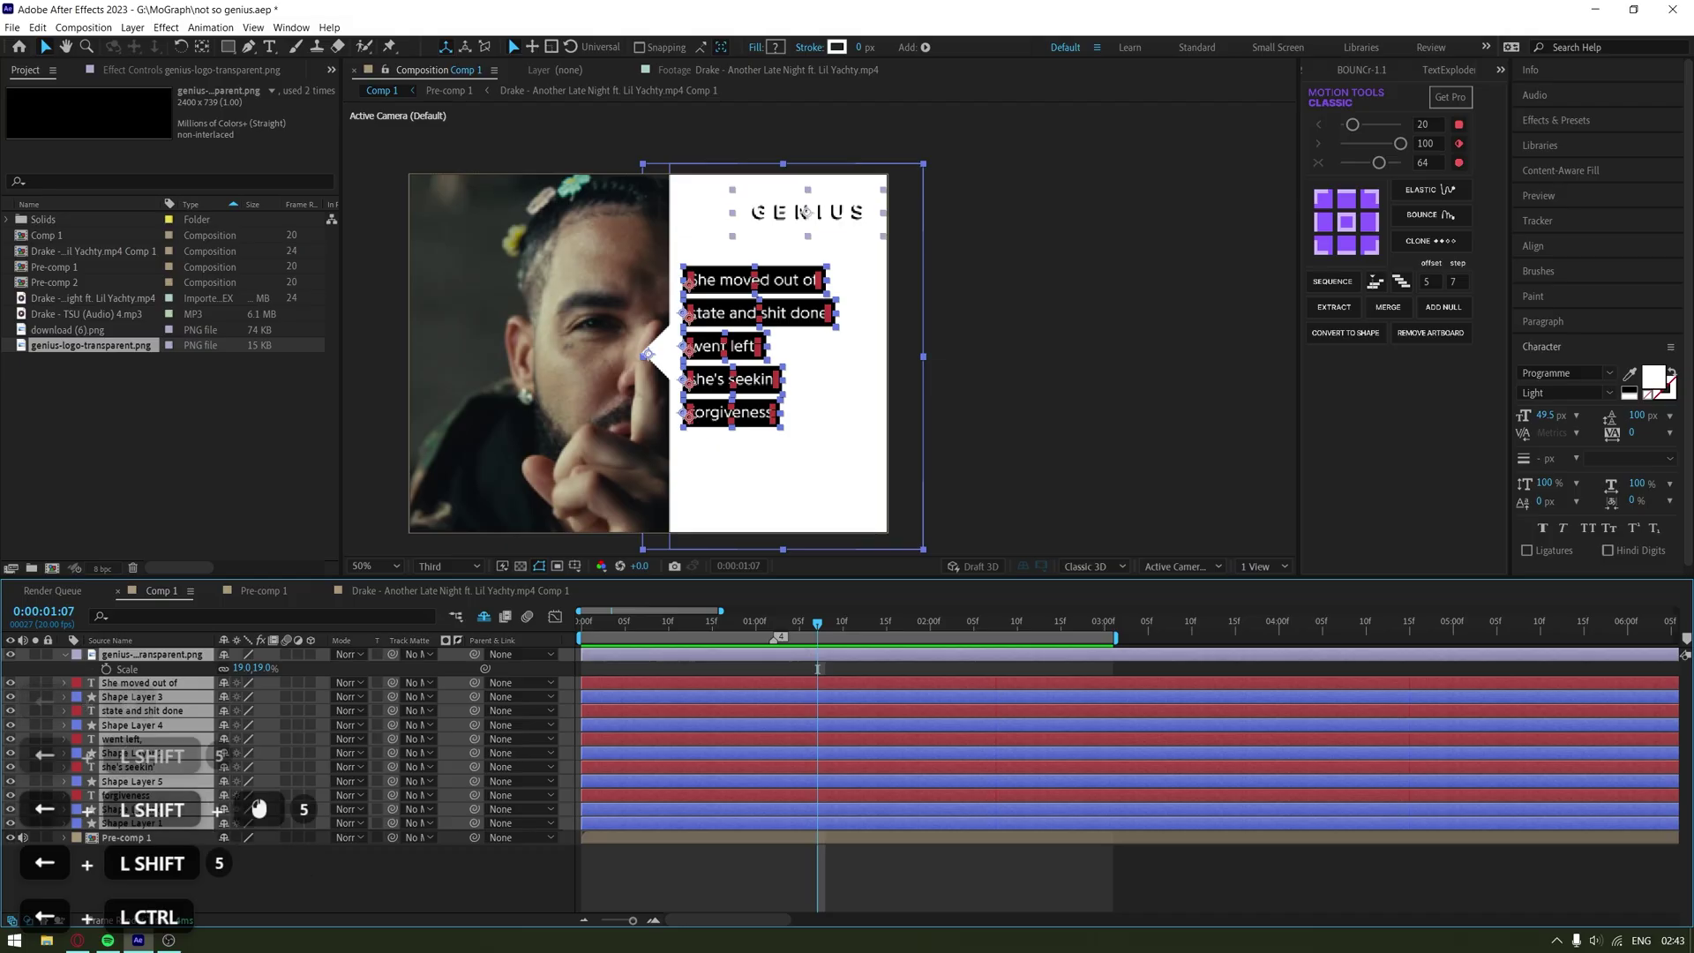
key(ctrl+shift+c)
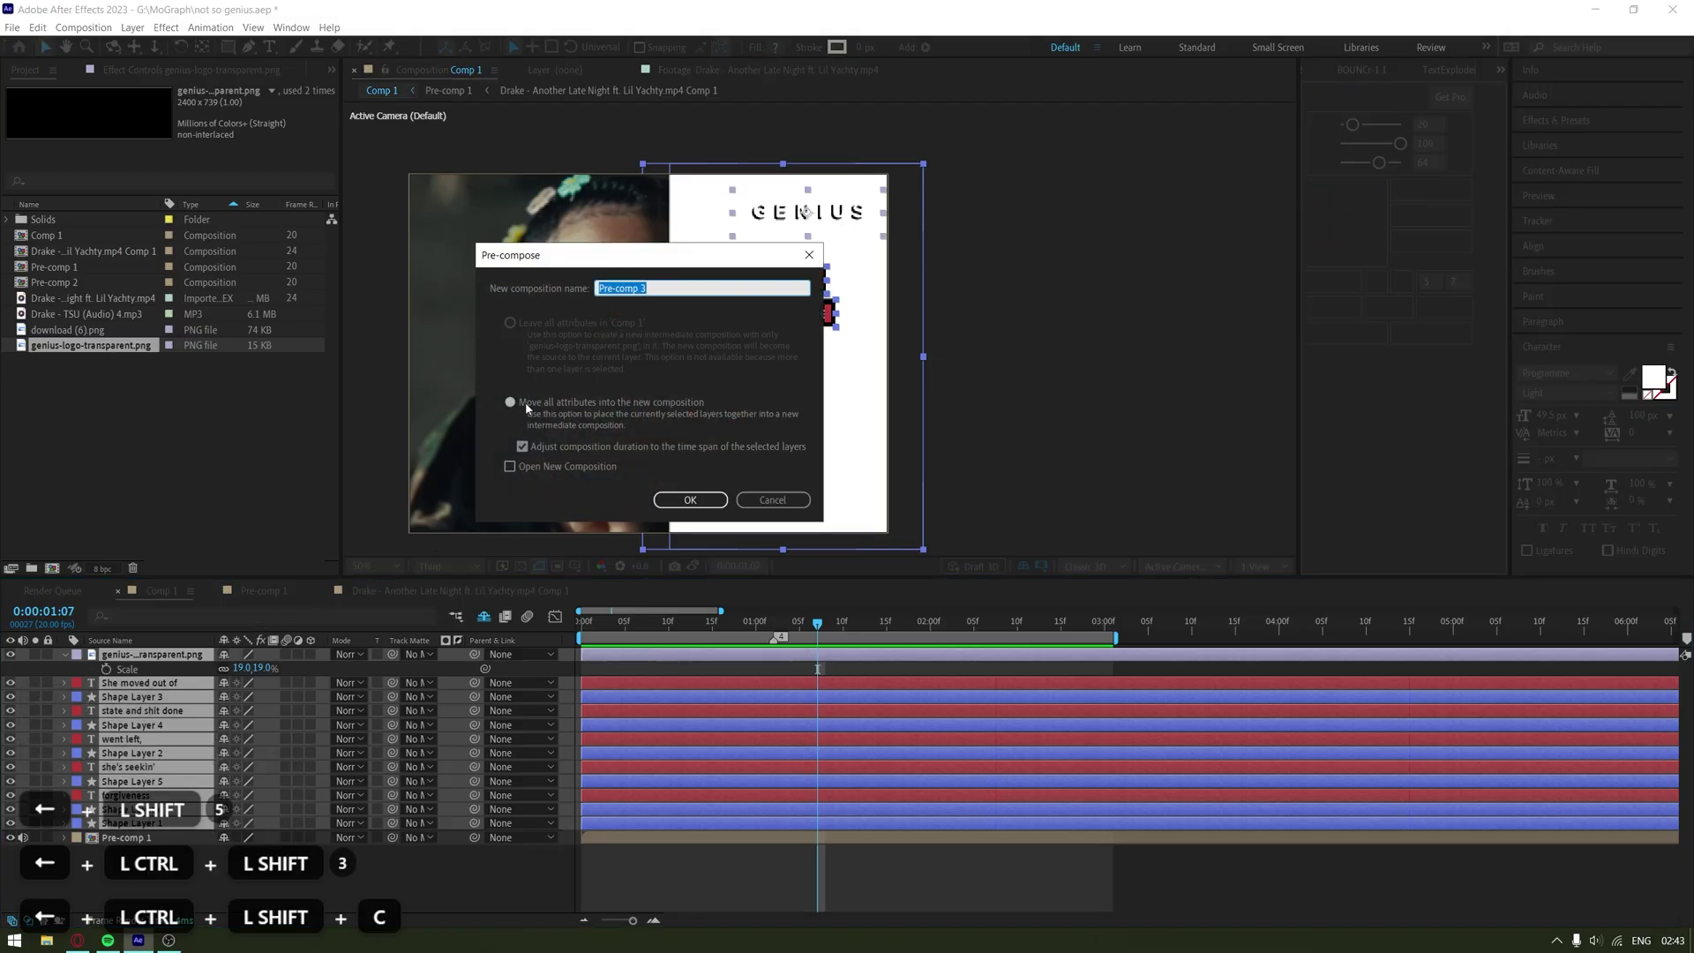
click(690, 499)
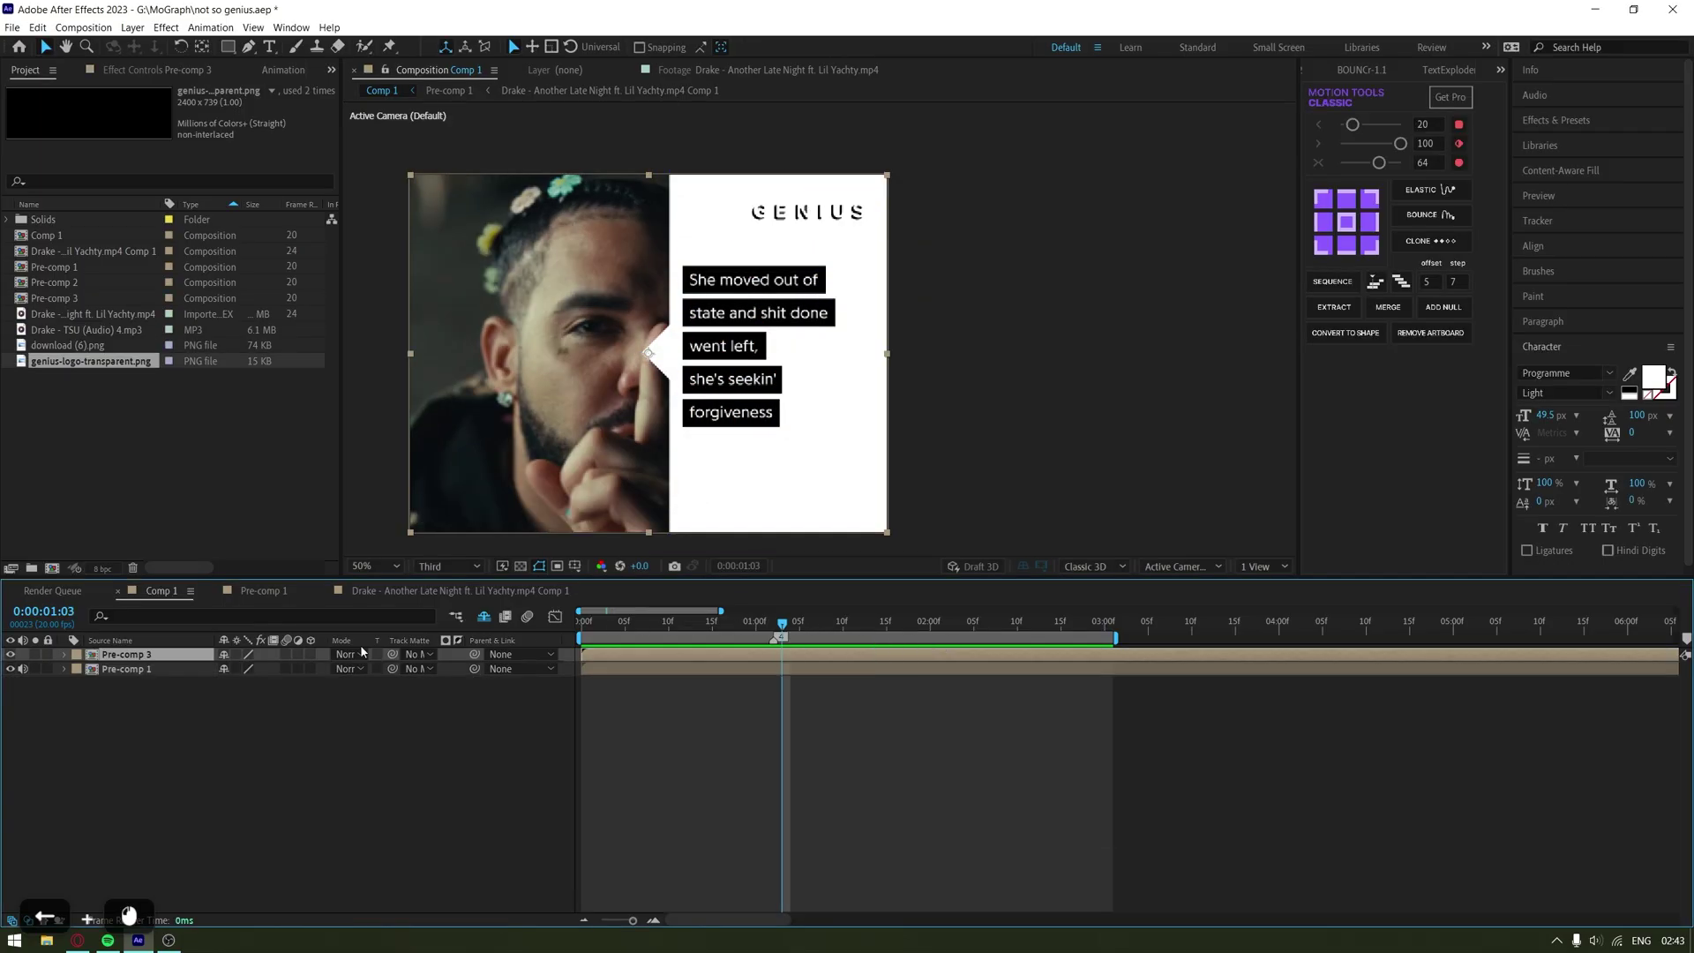
Try moving Pre-comp 3 without and with Collapse Transformations, undo the moves, and leave Collapse Transformations enabled on the layer
click(235, 655)
click(235, 655)
drag(798, 450, 764, 477)
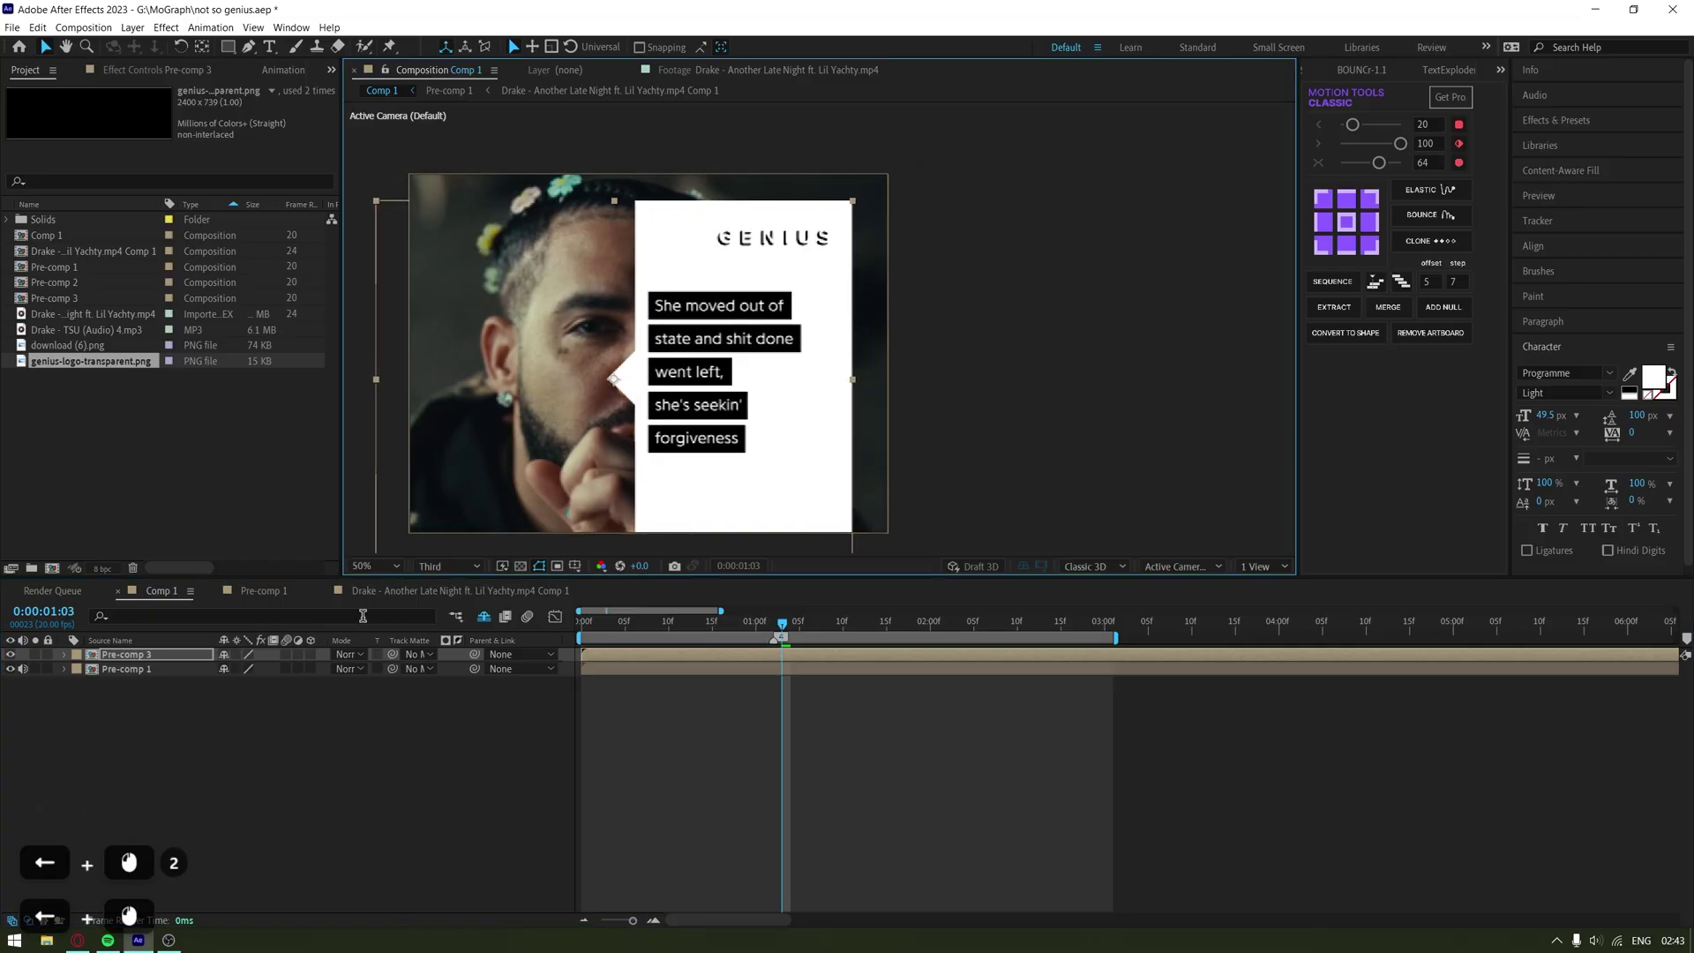
click(237, 654)
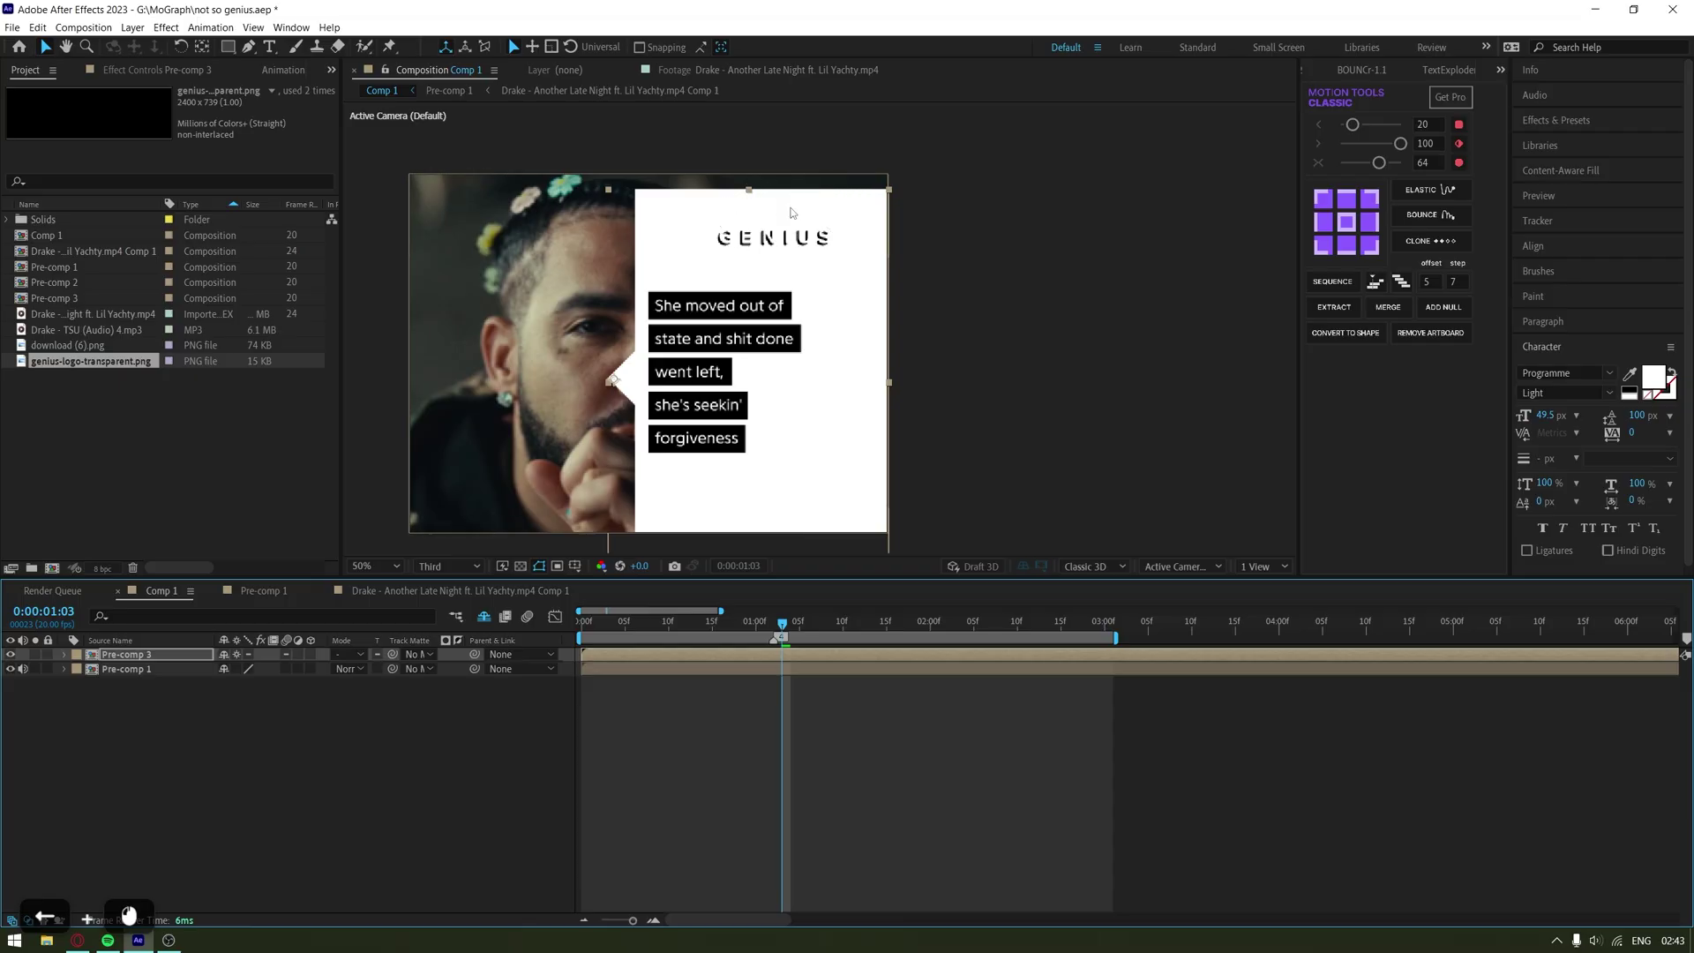
drag(831, 441, 775, 439)
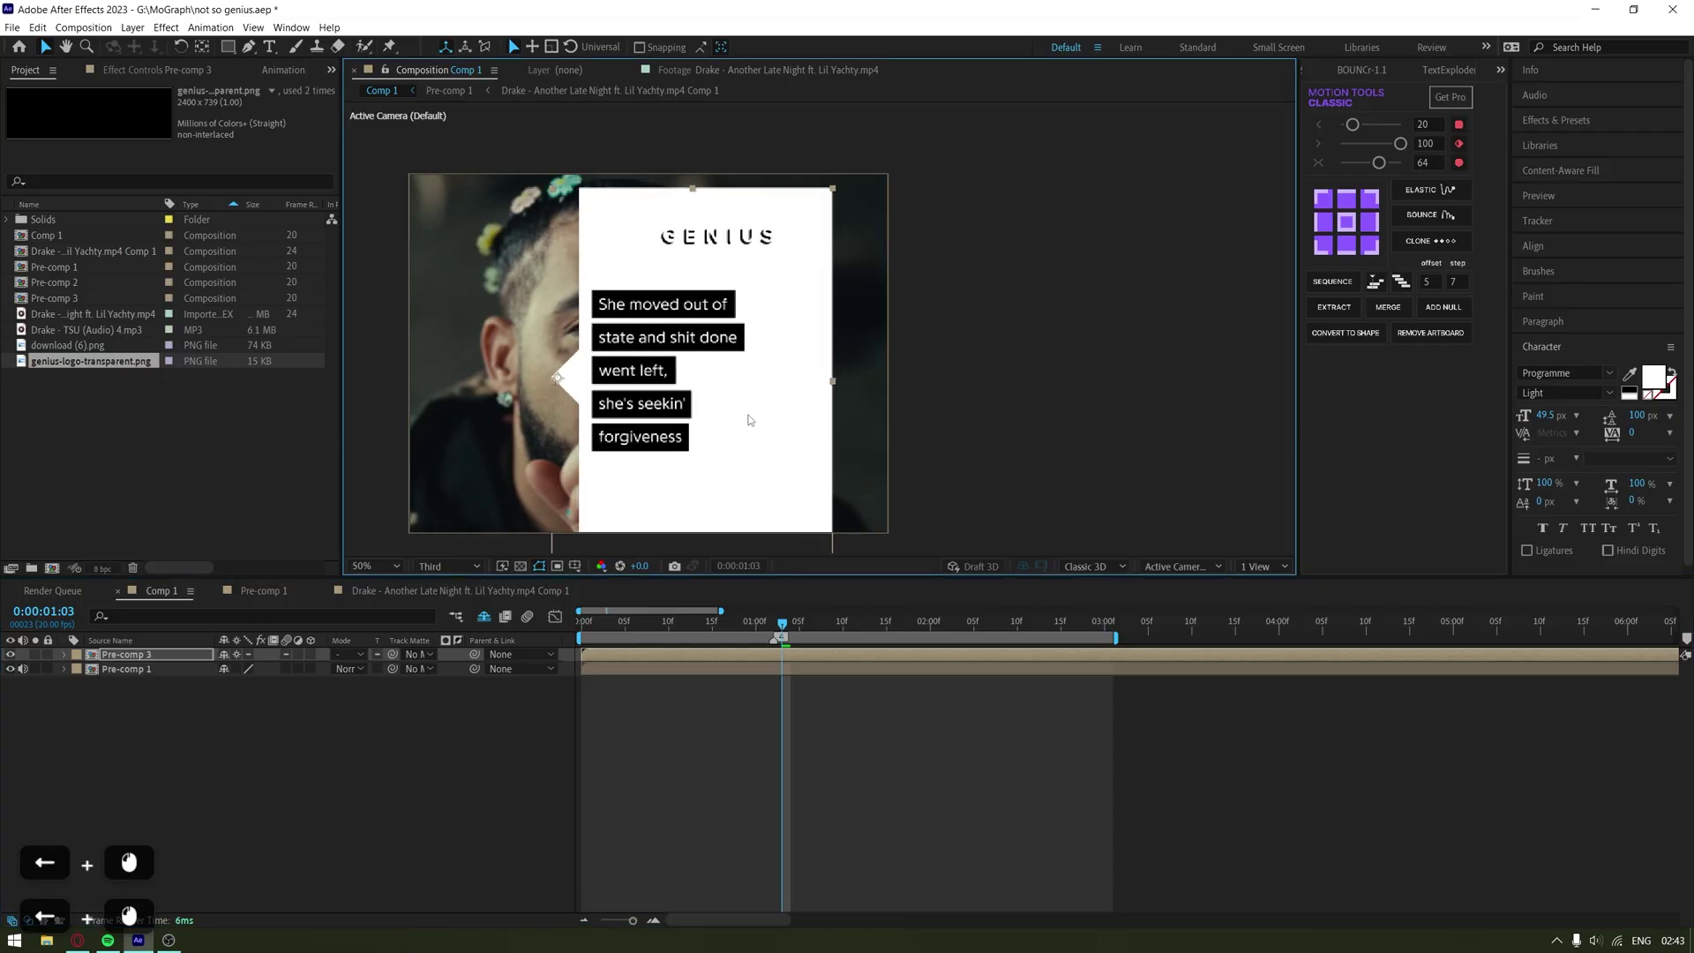
key(ctrl+z)
key(ctrl+z)
key(ctrl+z)
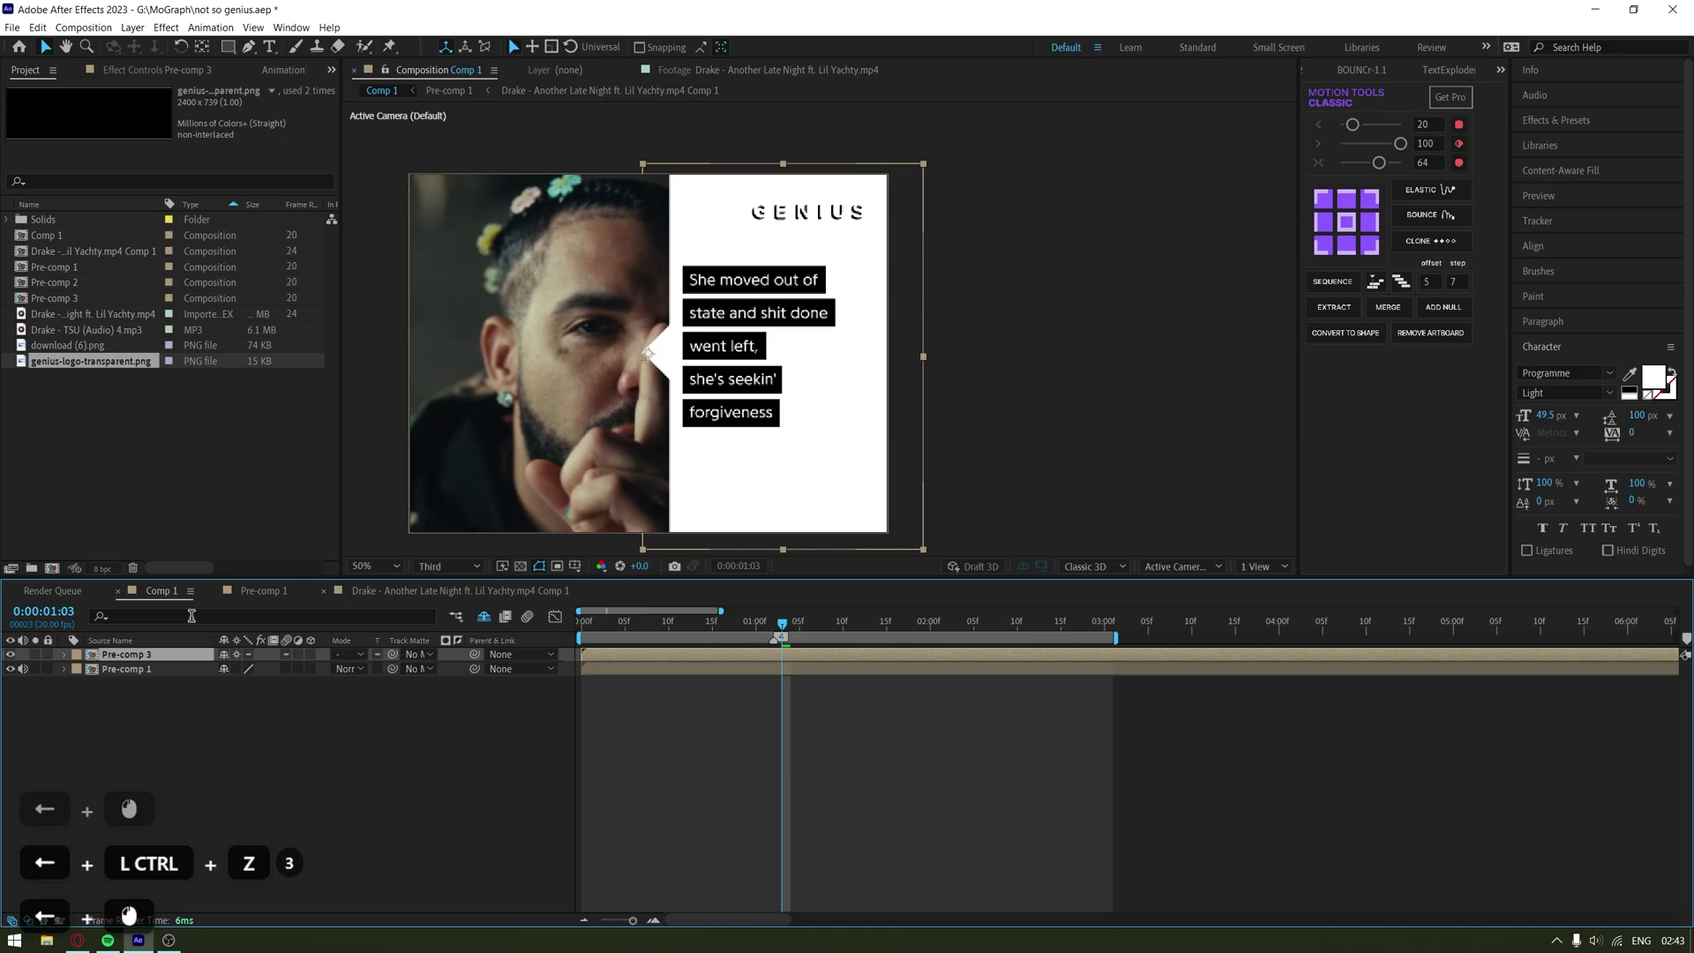
click(837, 788)
Keyframe Pre-comp 3's position to slide from off-screen at 1463, 540 around 0:18 to 720, 540 around 1:18
click(137, 655)
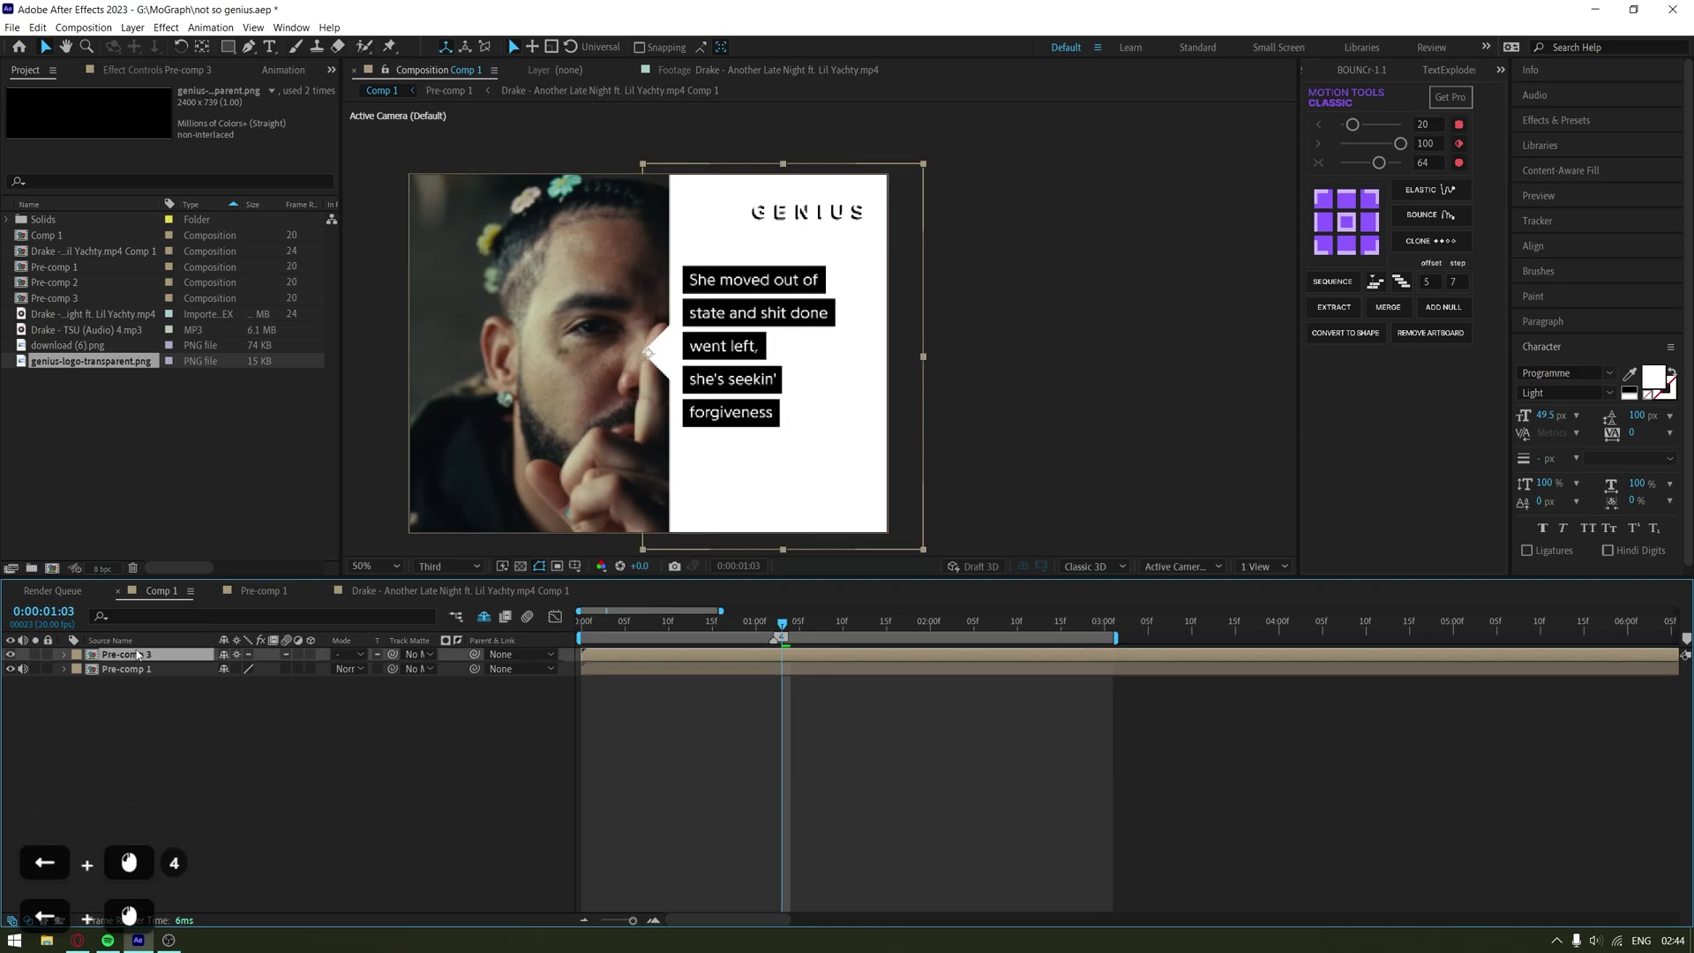
key(p)
click(106, 670)
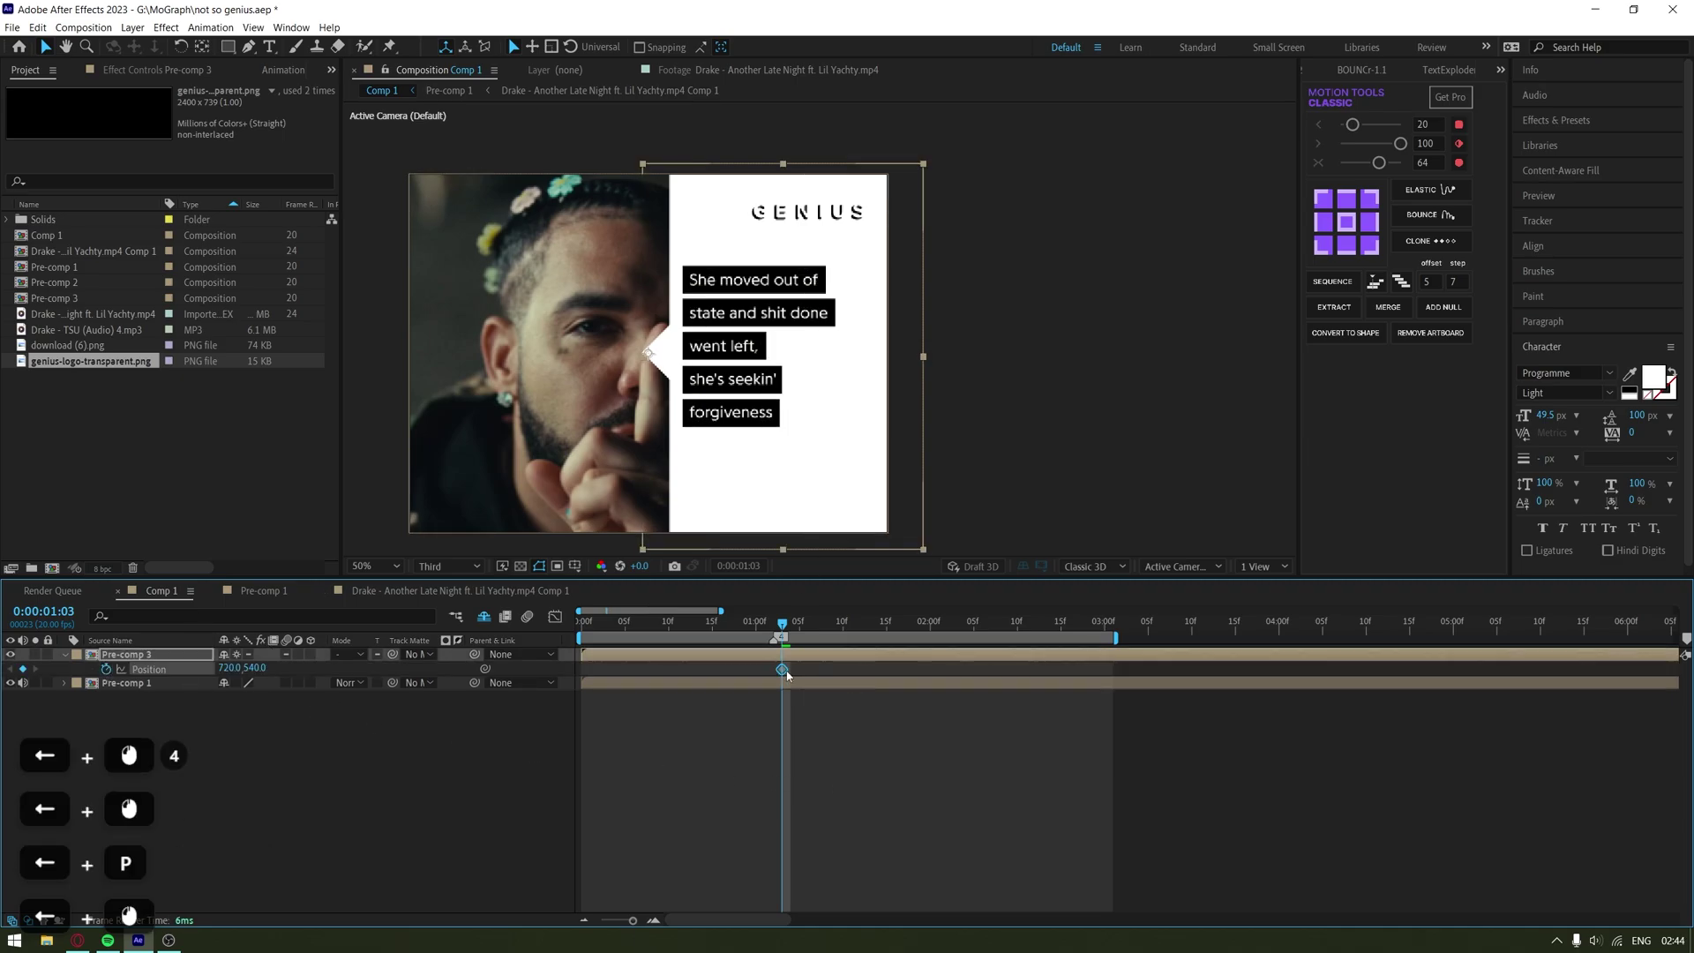
drag(782, 669, 843, 669)
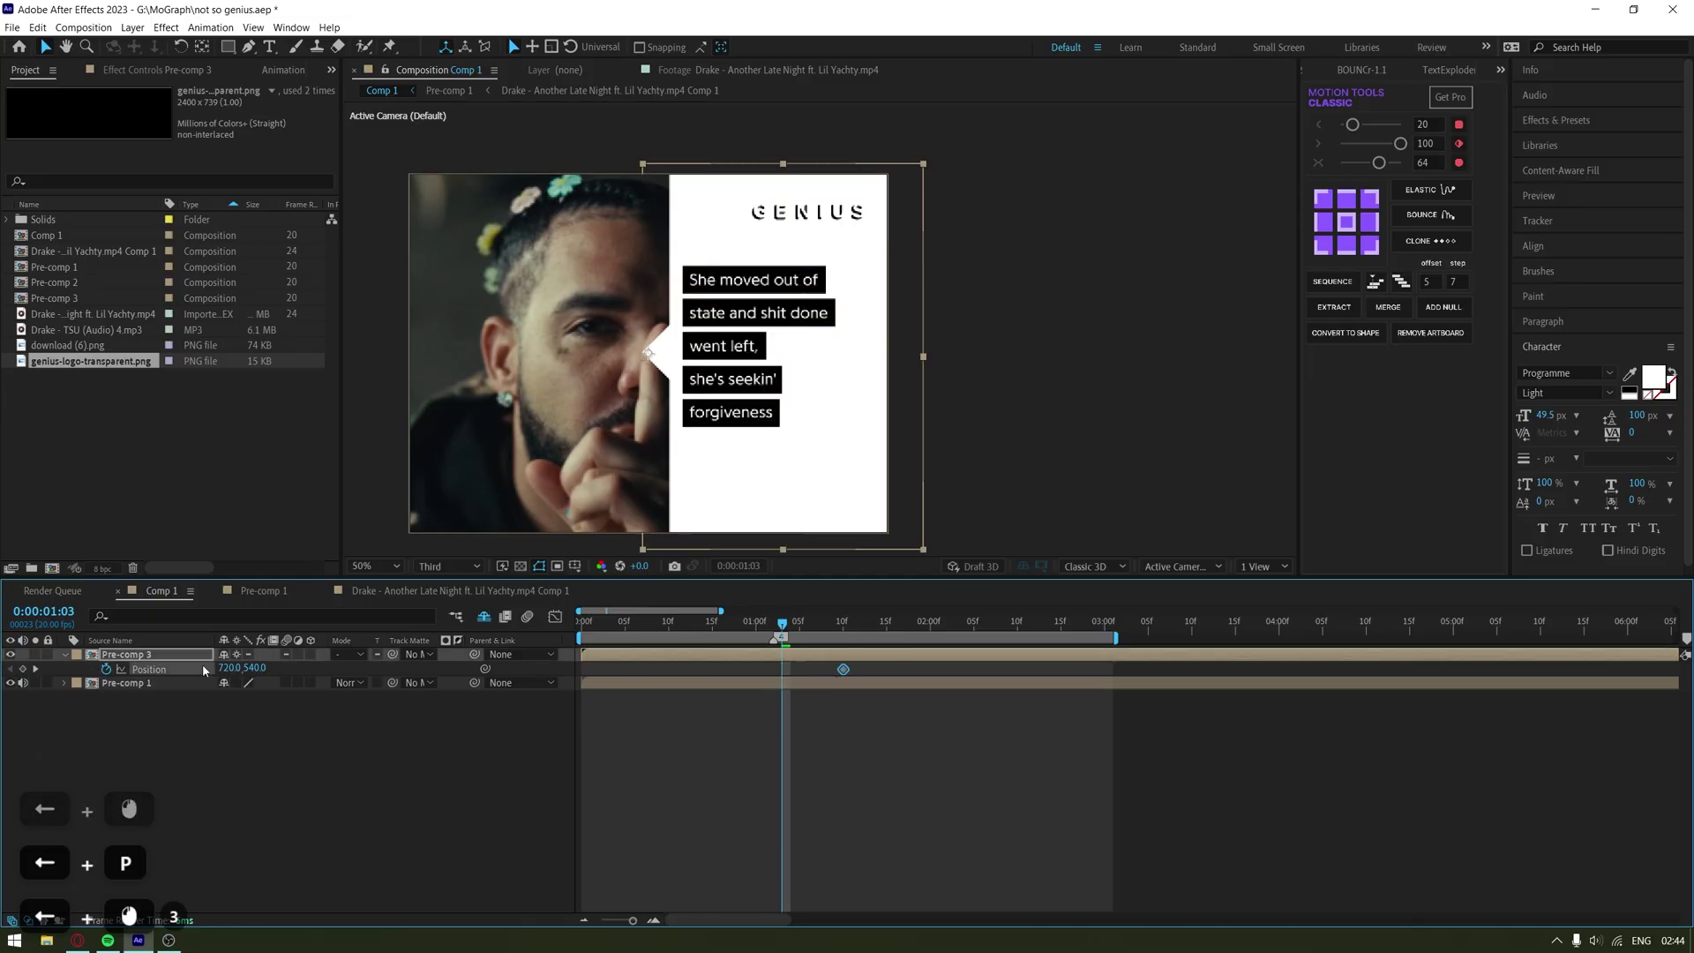
drag(228, 668, 887, 715)
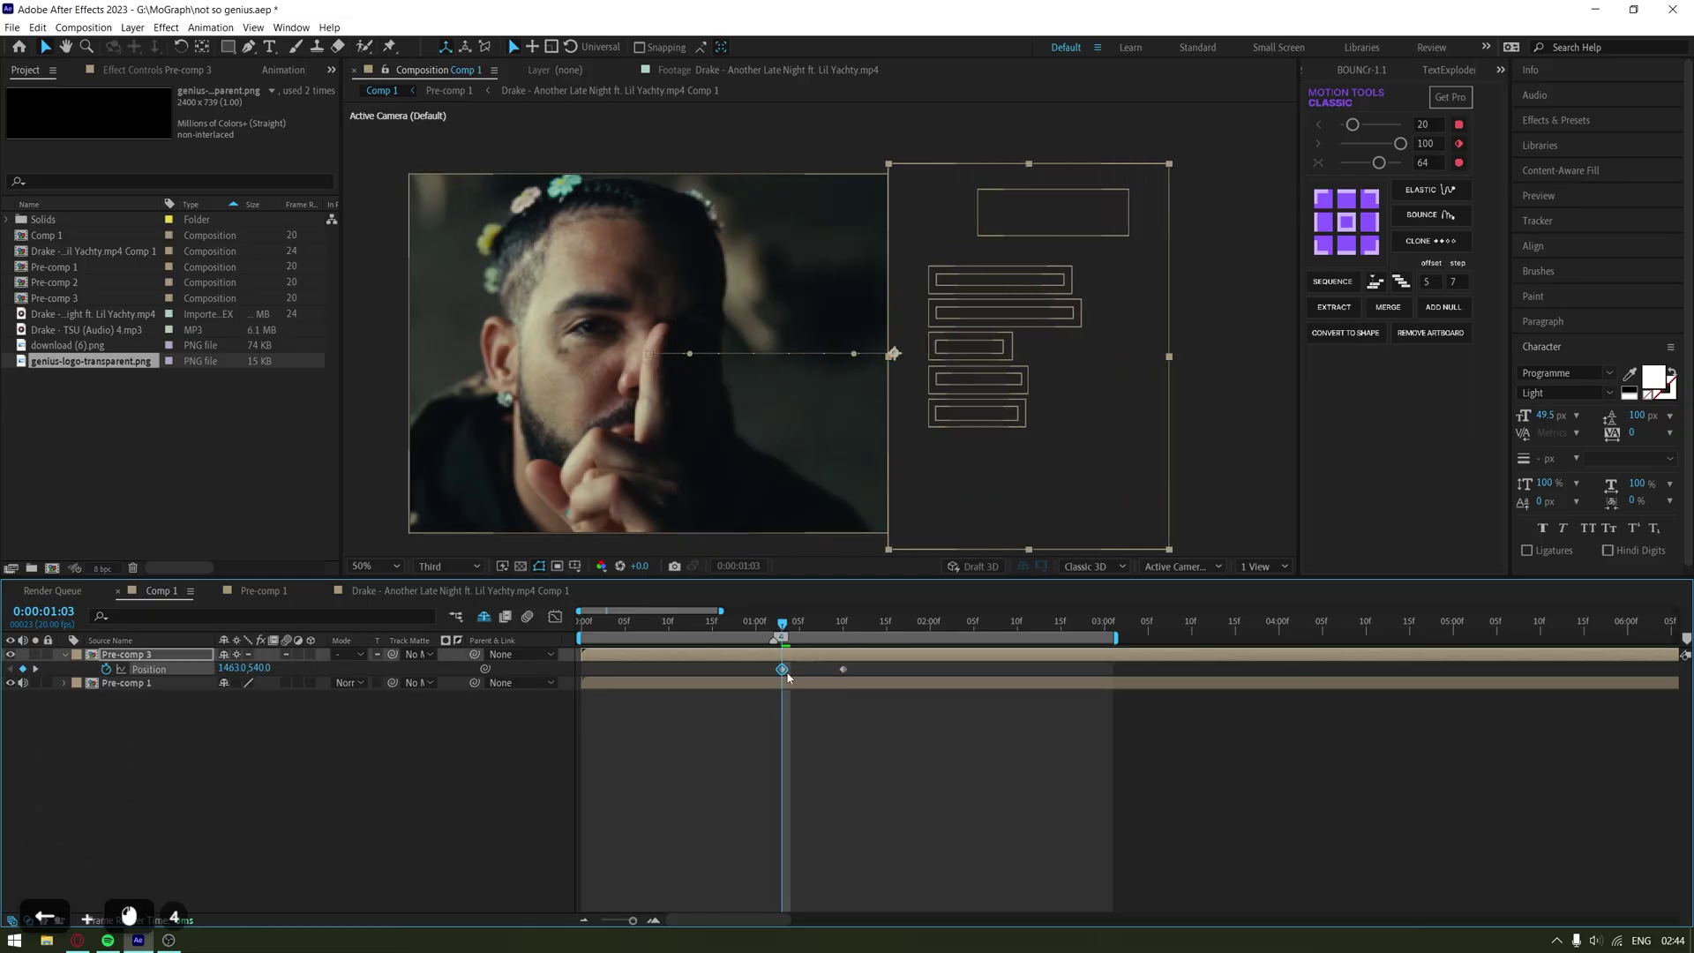
drag(783, 670, 740, 678)
drag(842, 670, 681, 682)
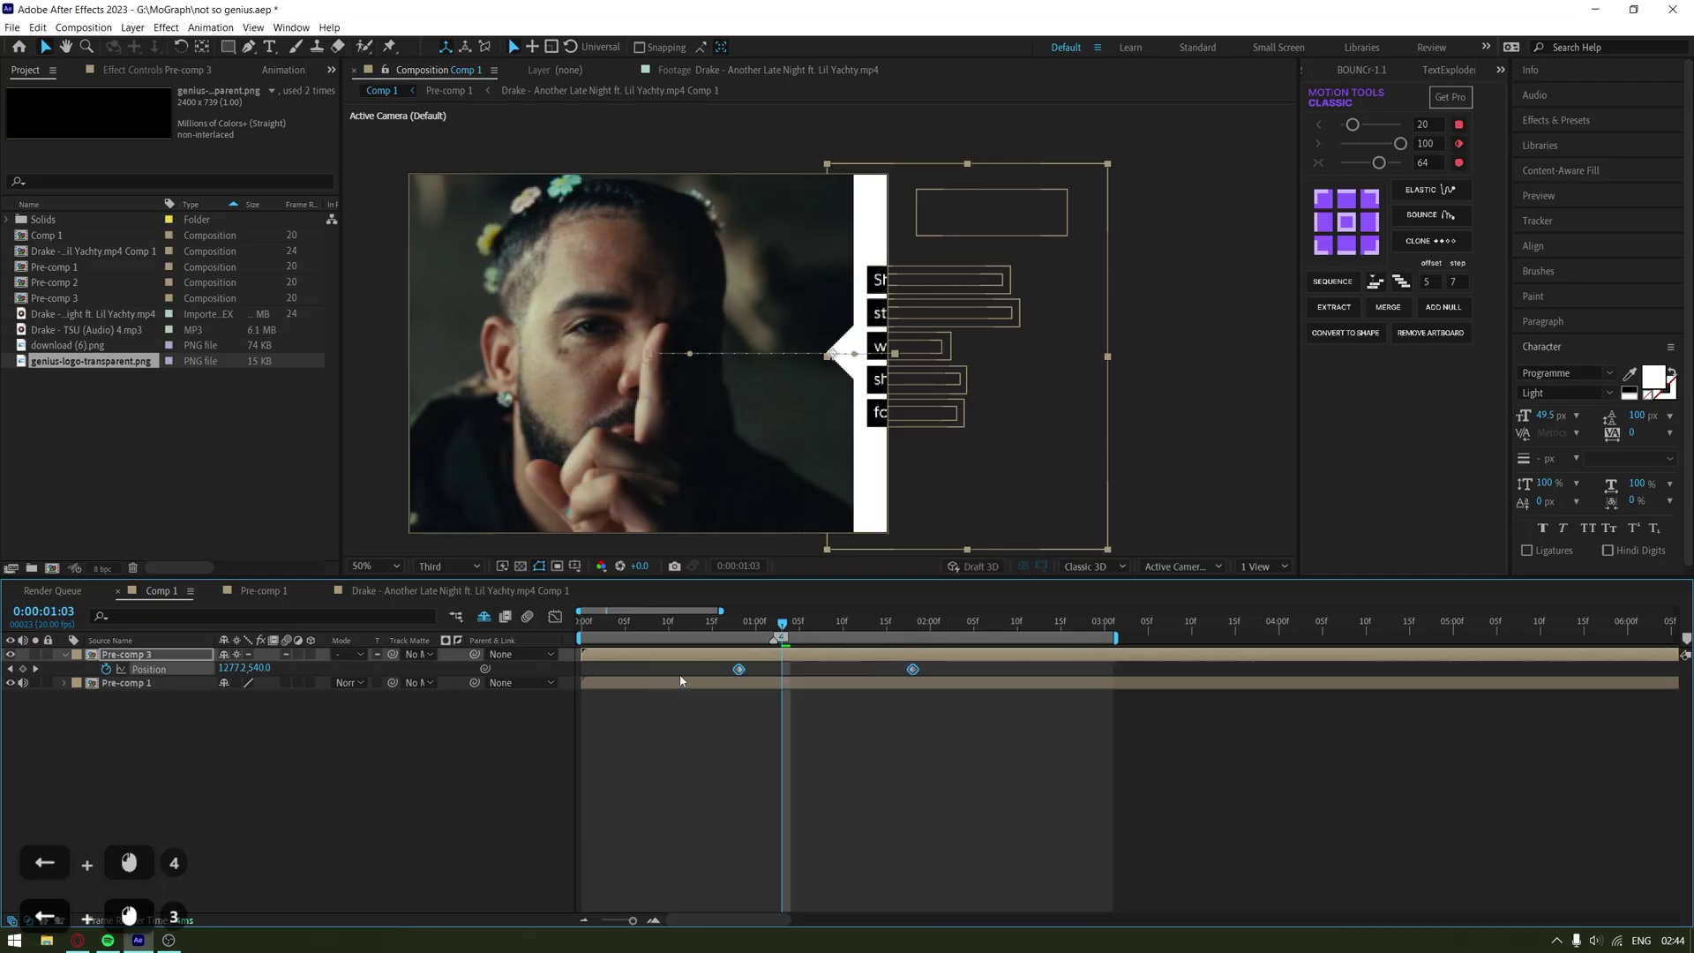
Apply Easy Ease to both position keyframes and shape the speed graph into a sharp early peak with a long slowdown
key(F9)
click(555, 616)
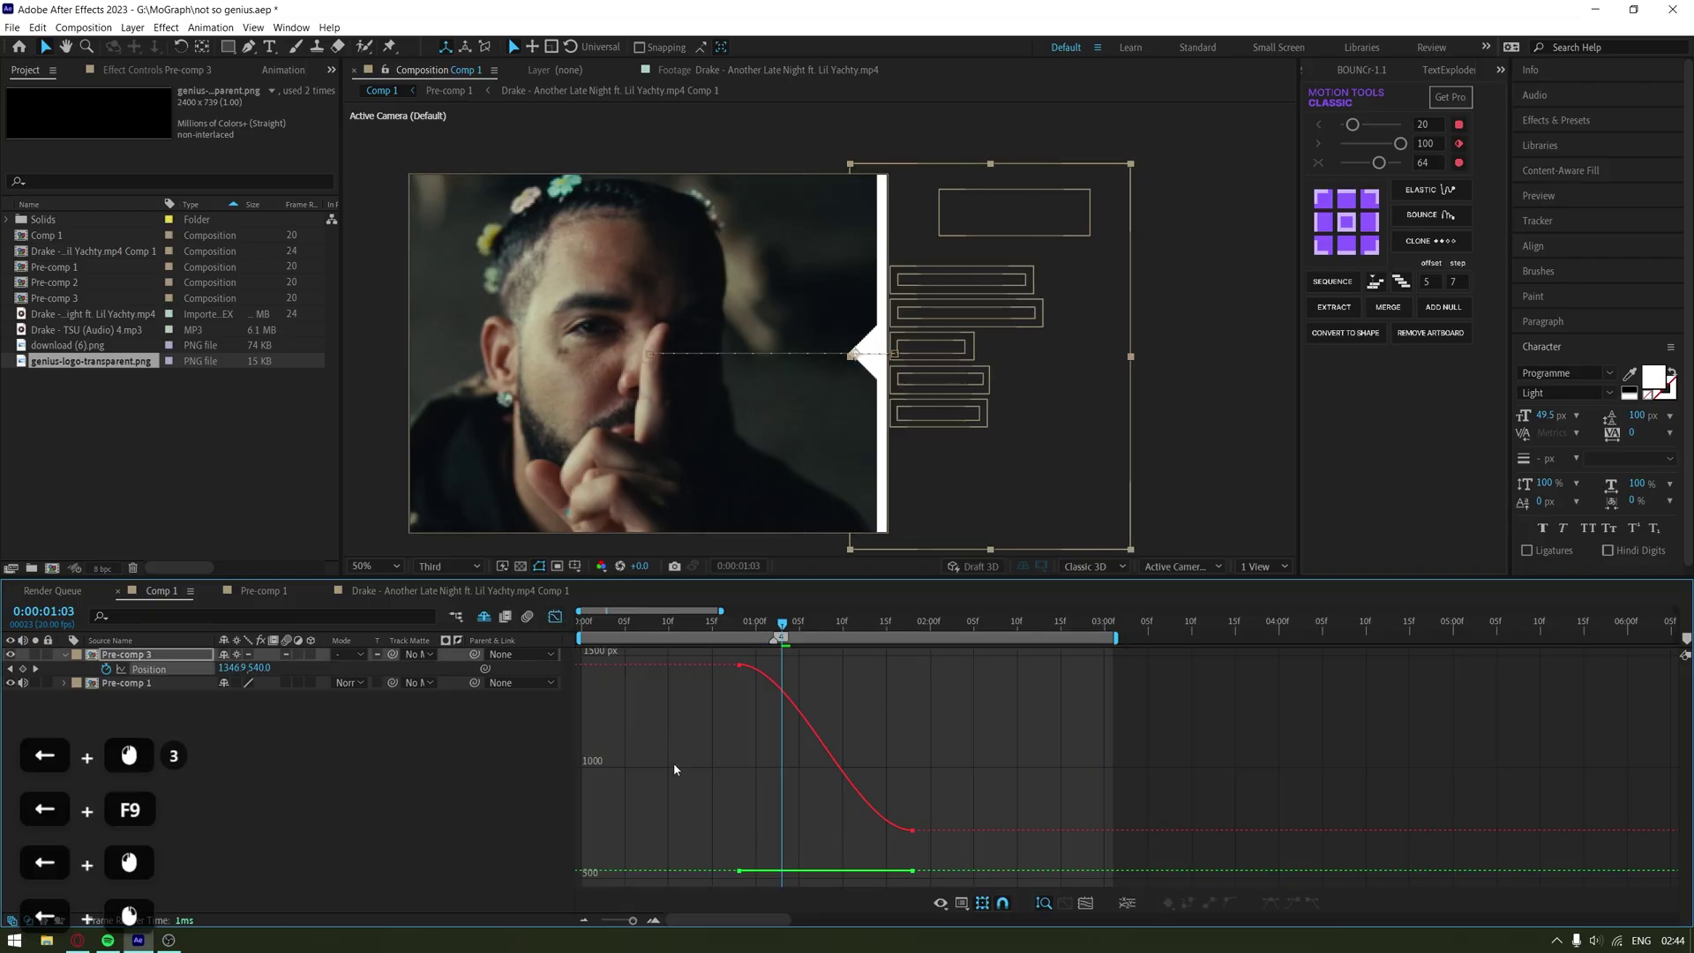
right_click(674, 762)
click(714, 644)
drag(683, 765, 758, 873)
drag(883, 872, 776, 874)
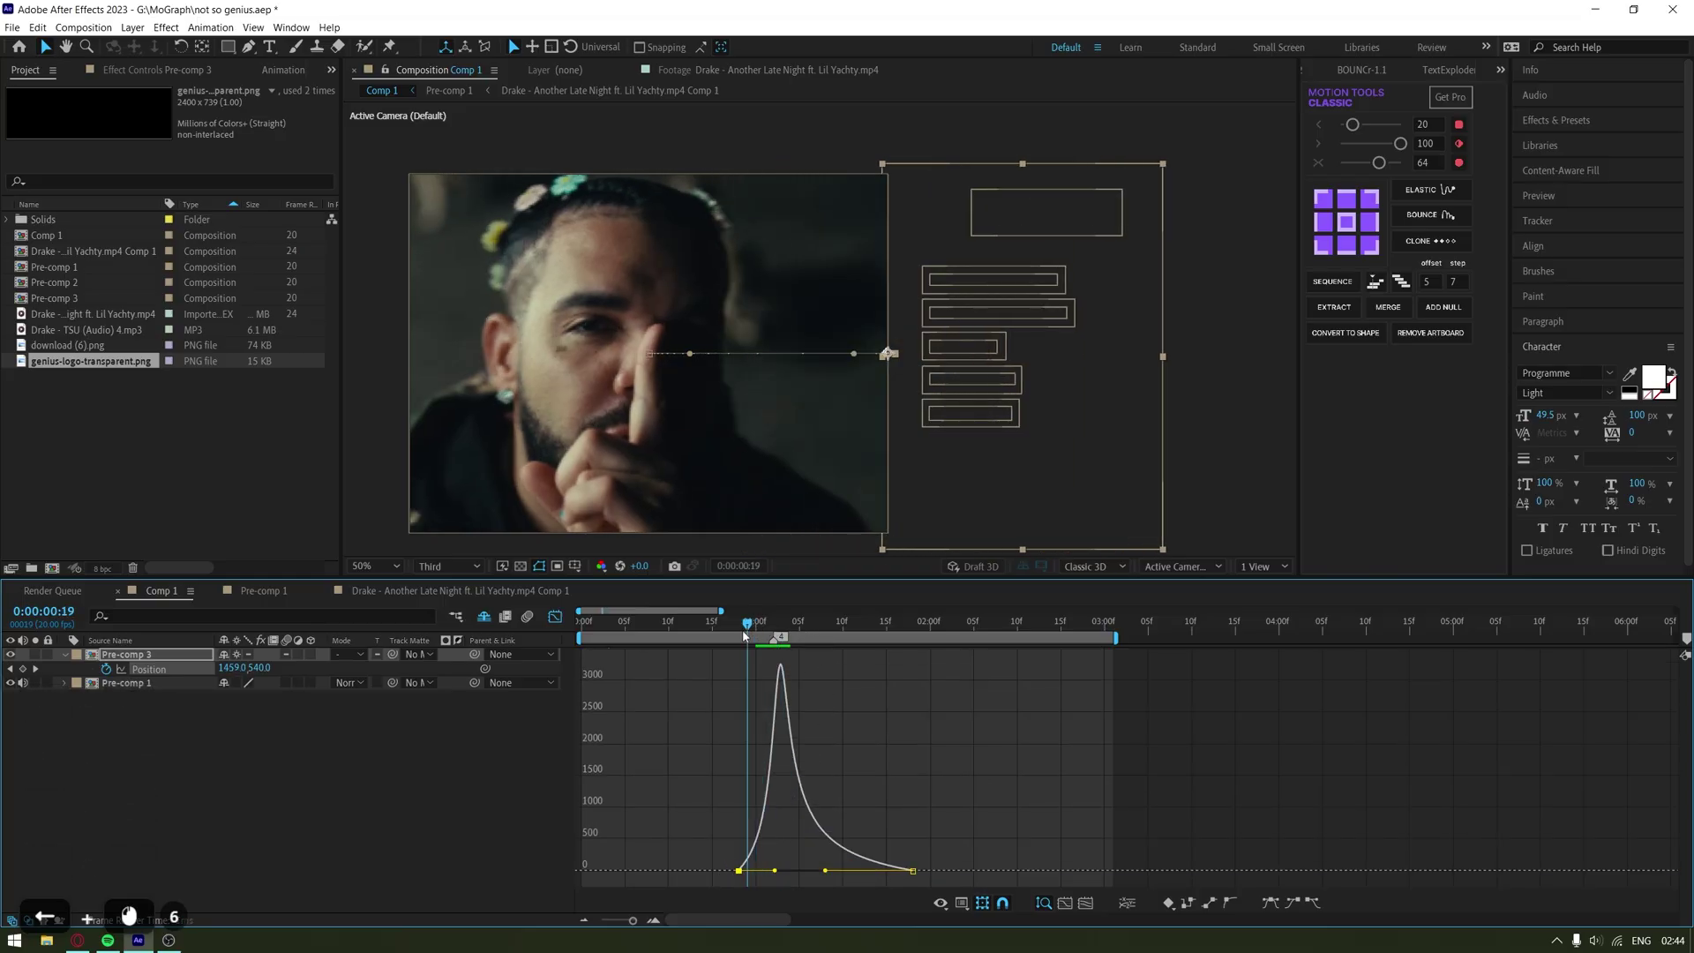
Preview the slide-in, close the graph editor, and shift both position keyframes about three frames earlier, to around 0:15 and 1:15
key(space)
click(593, 628)
key(space)
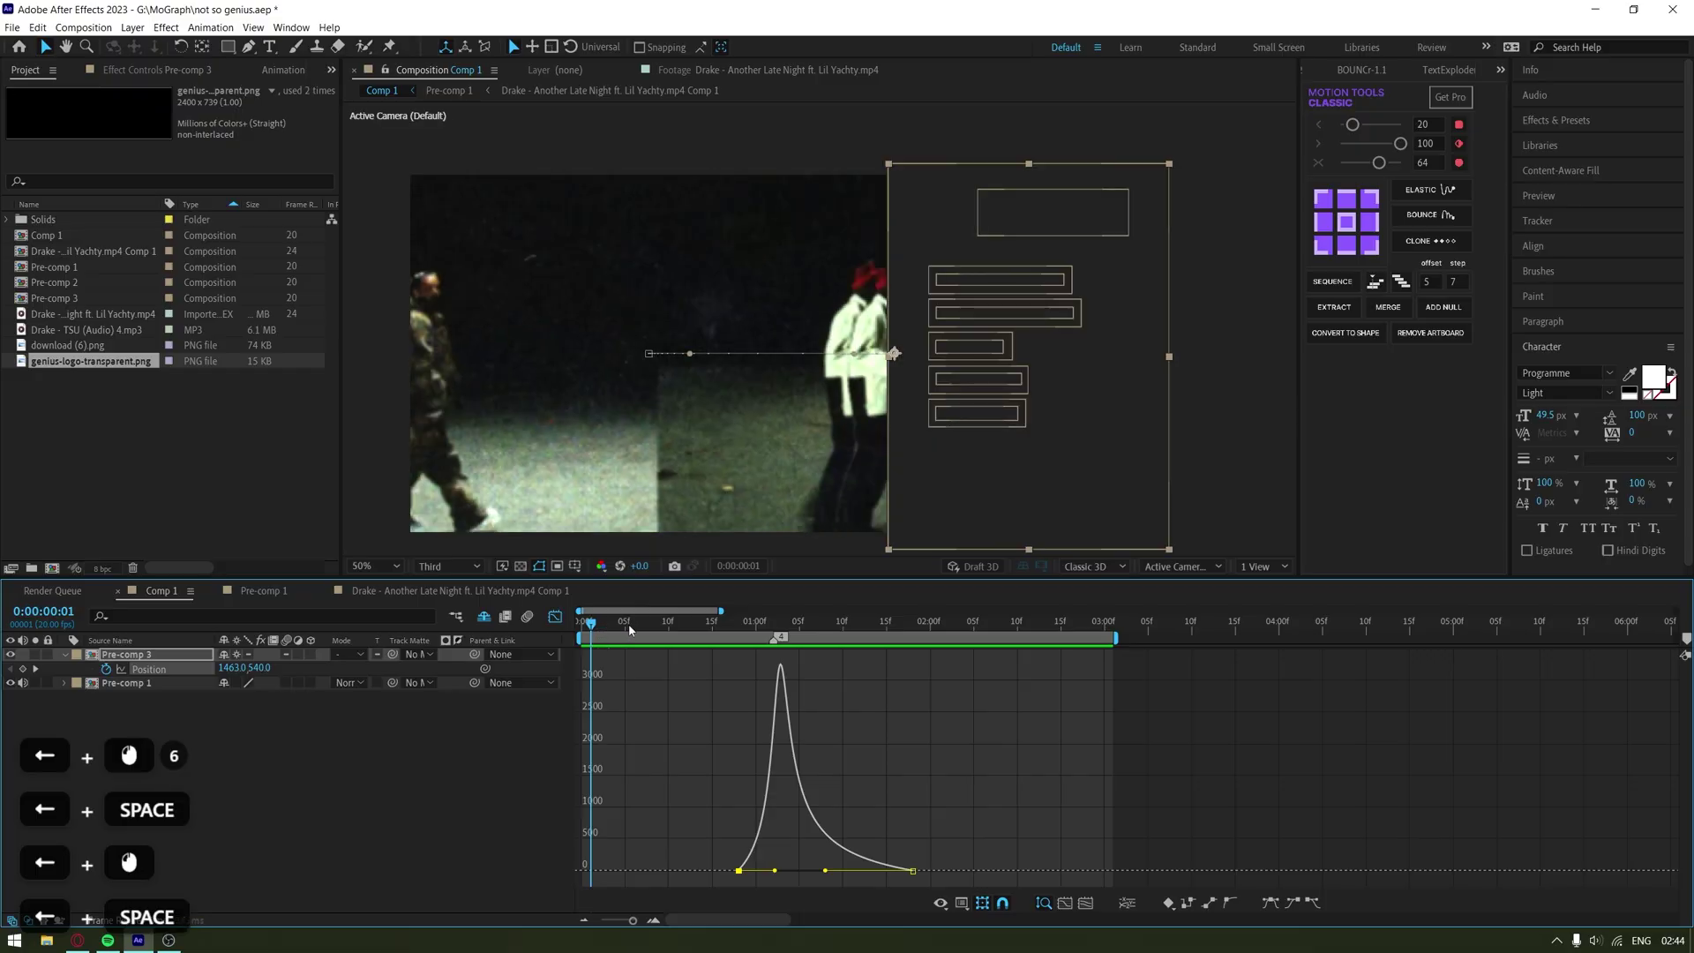
click(642, 624)
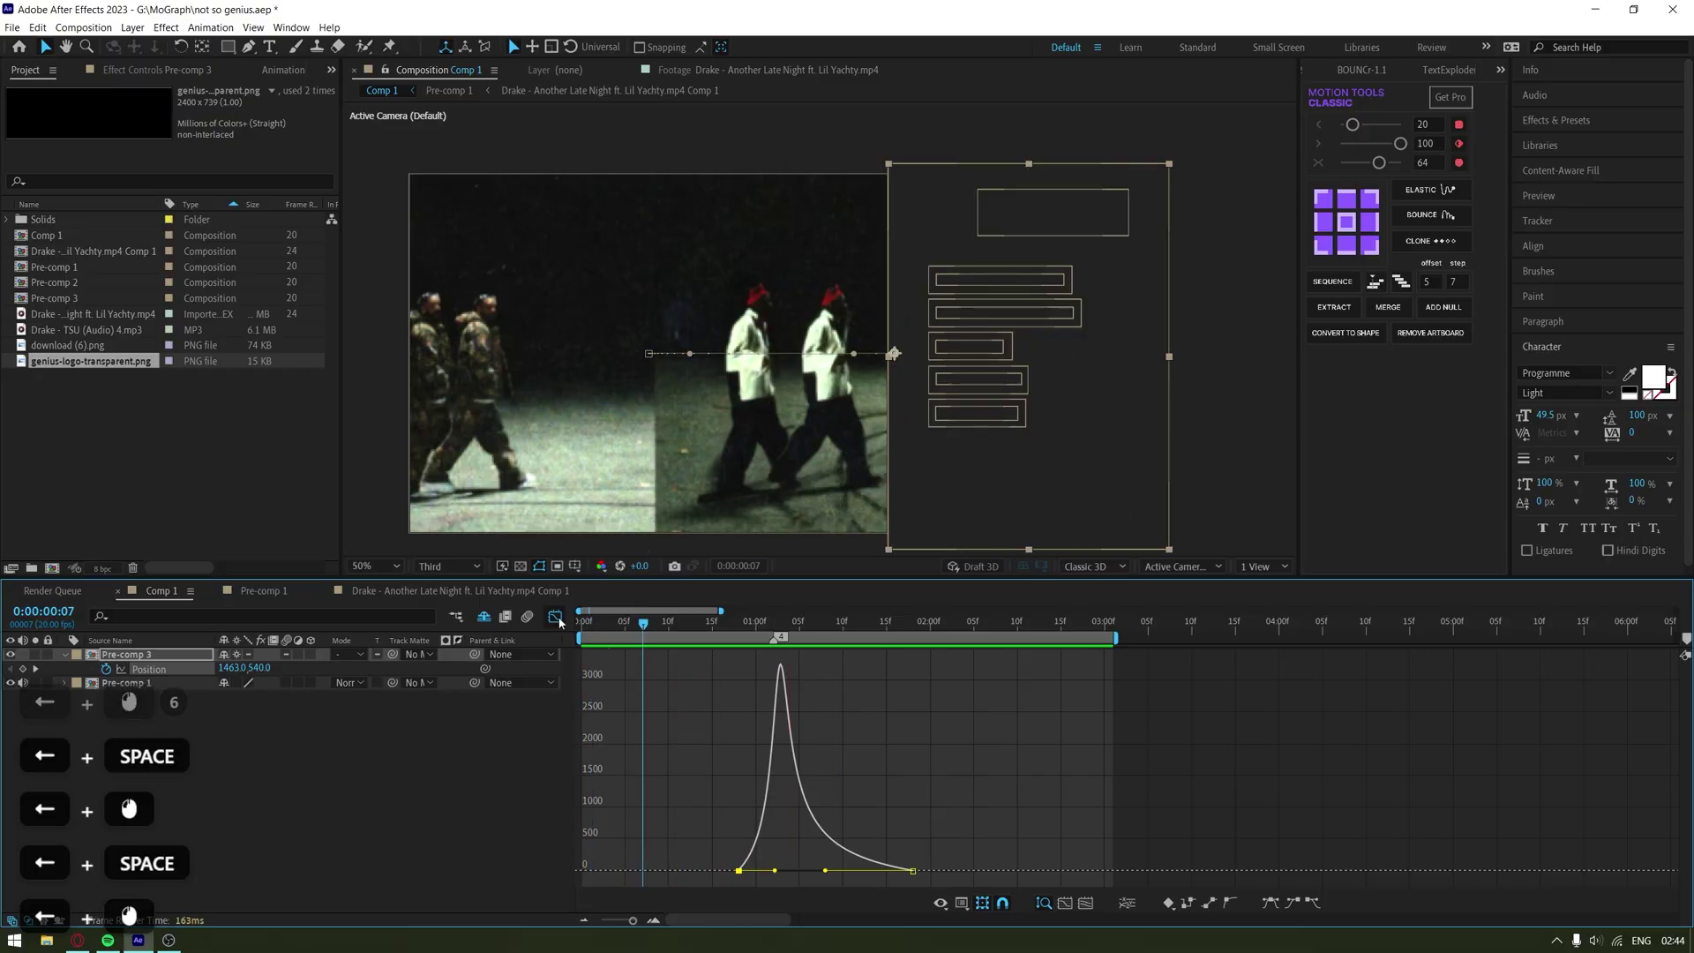
click(555, 617)
drag(740, 657, 714, 658)
Play back the retimed slide-in and examine the panel's movement and lyric lines up close around 0:00:01:10
key(space)
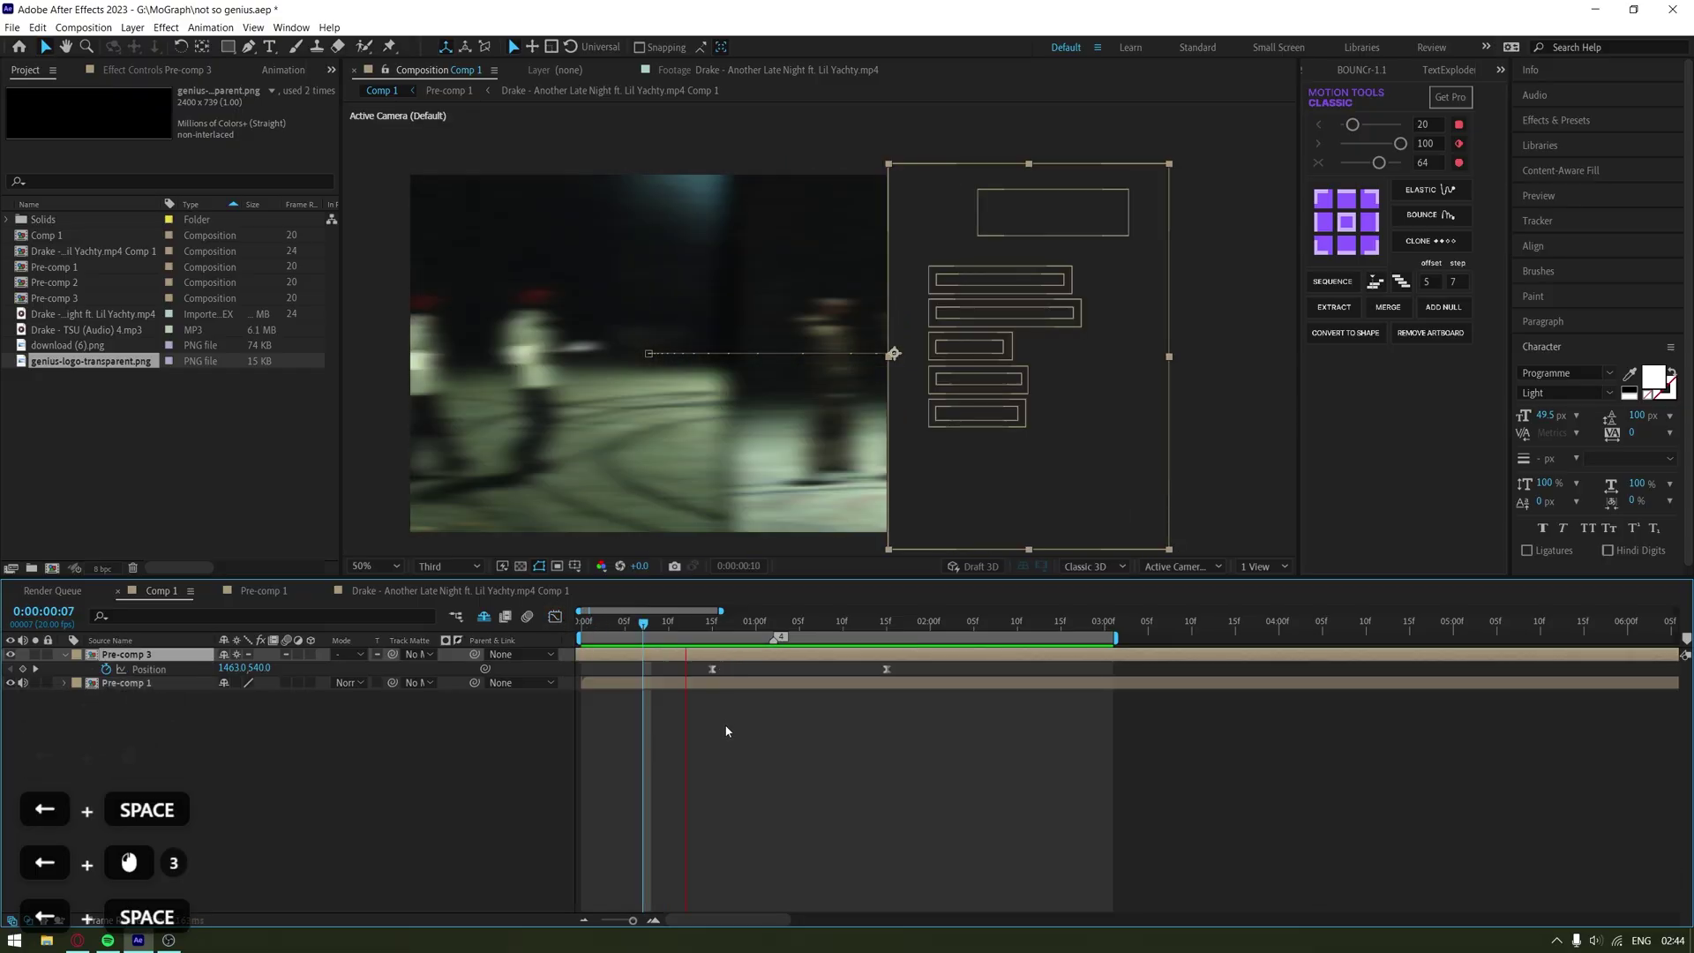
click(687, 783)
key(space)
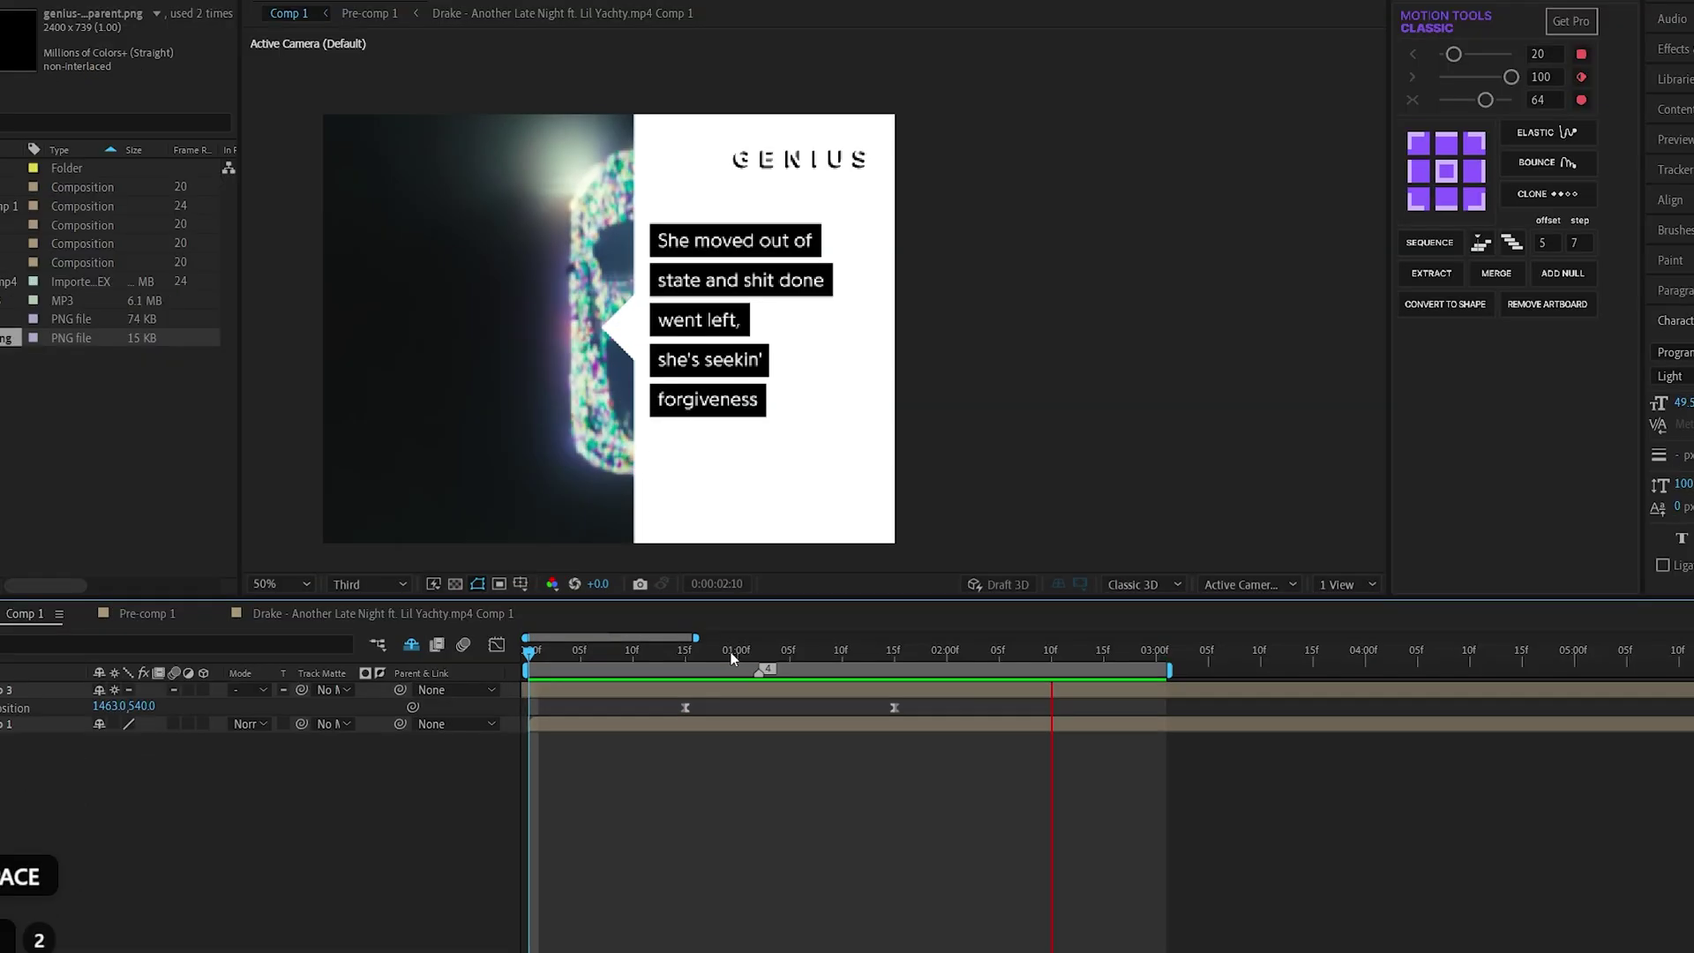
click(745, 624)
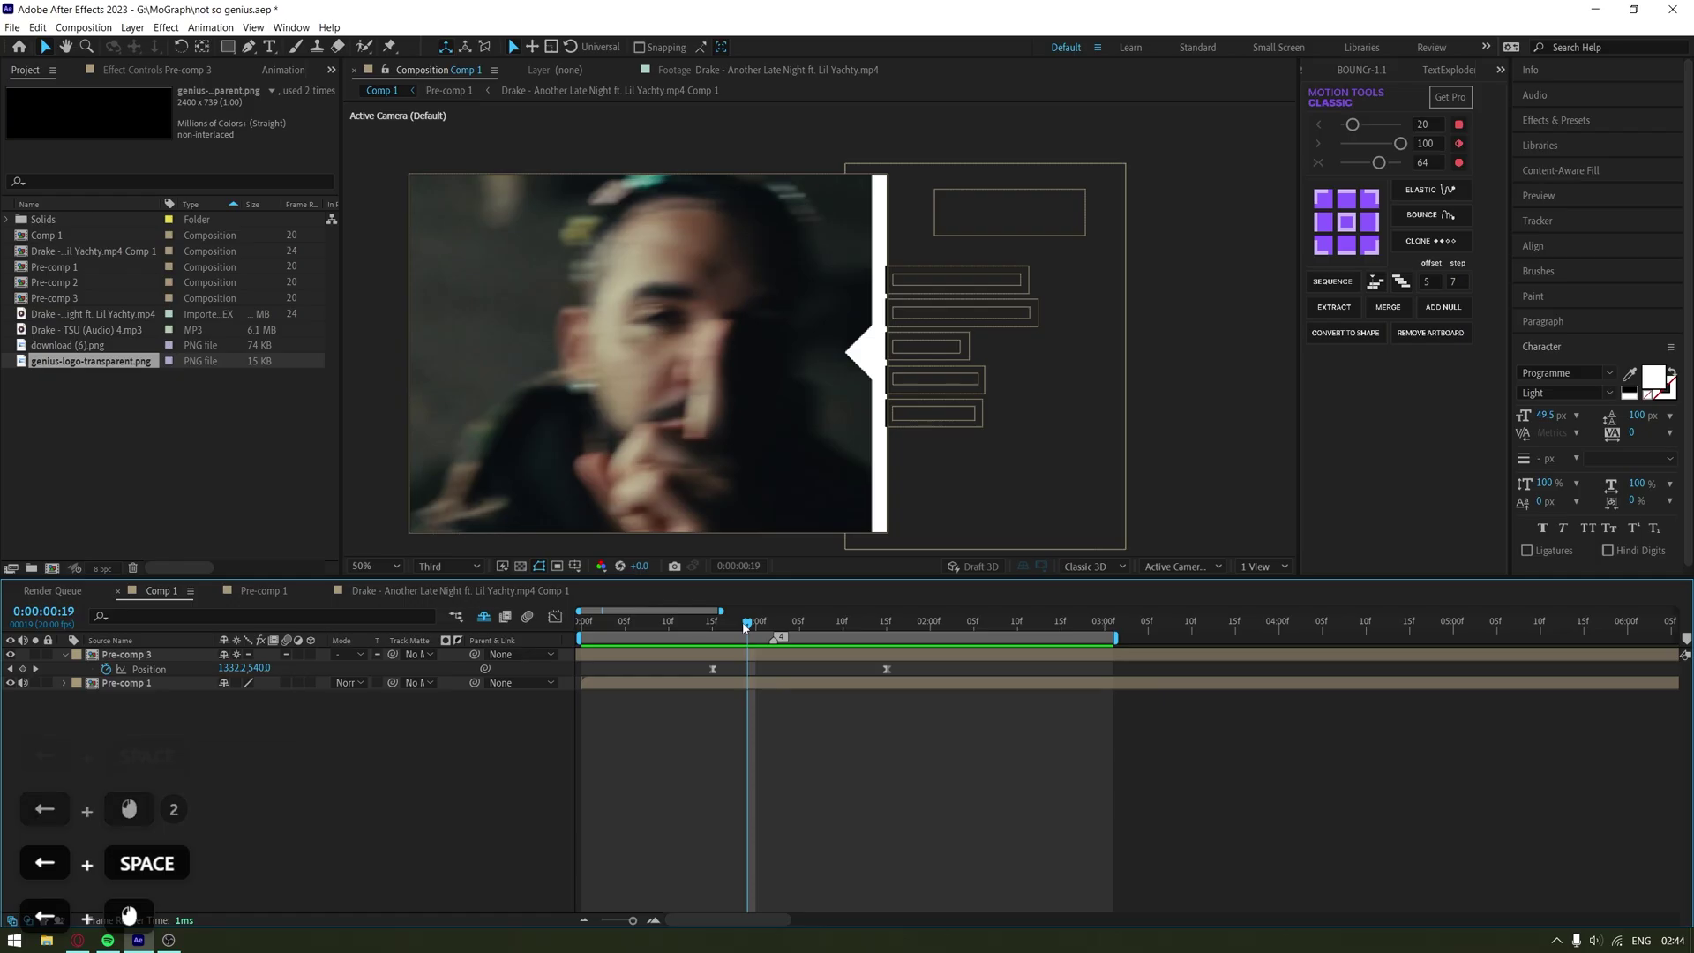
drag(746, 625, 713, 624)
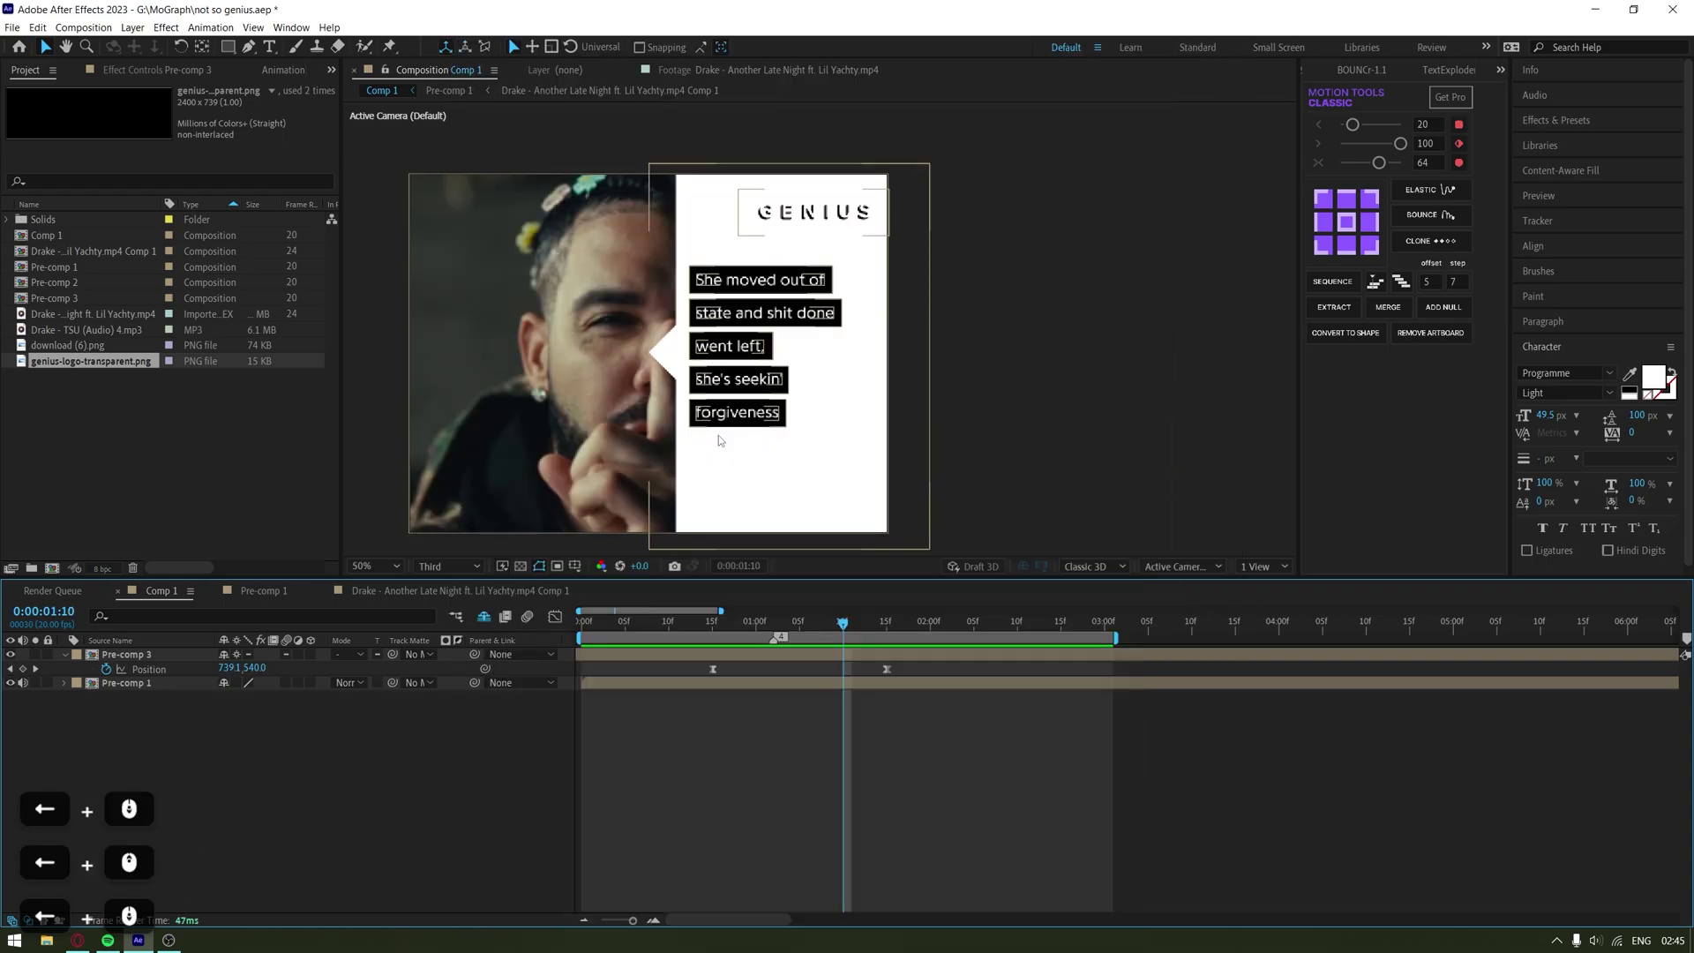
scroll(719, 437, up, 1)
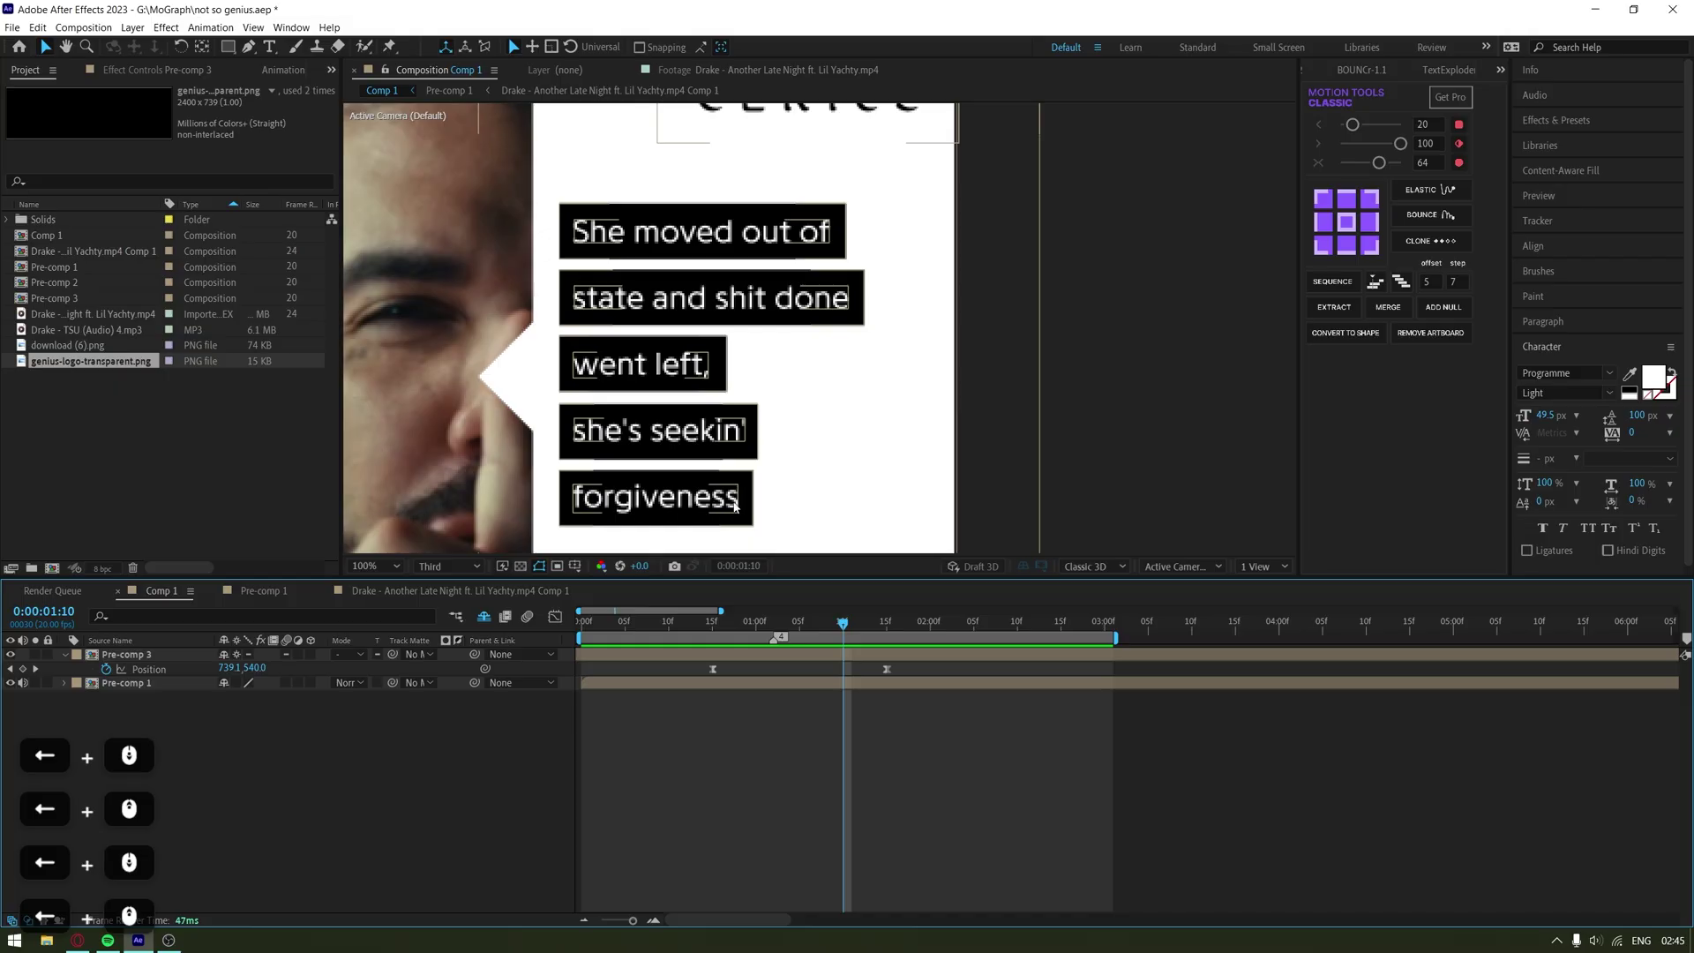
scroll(821, 421, down, 1)
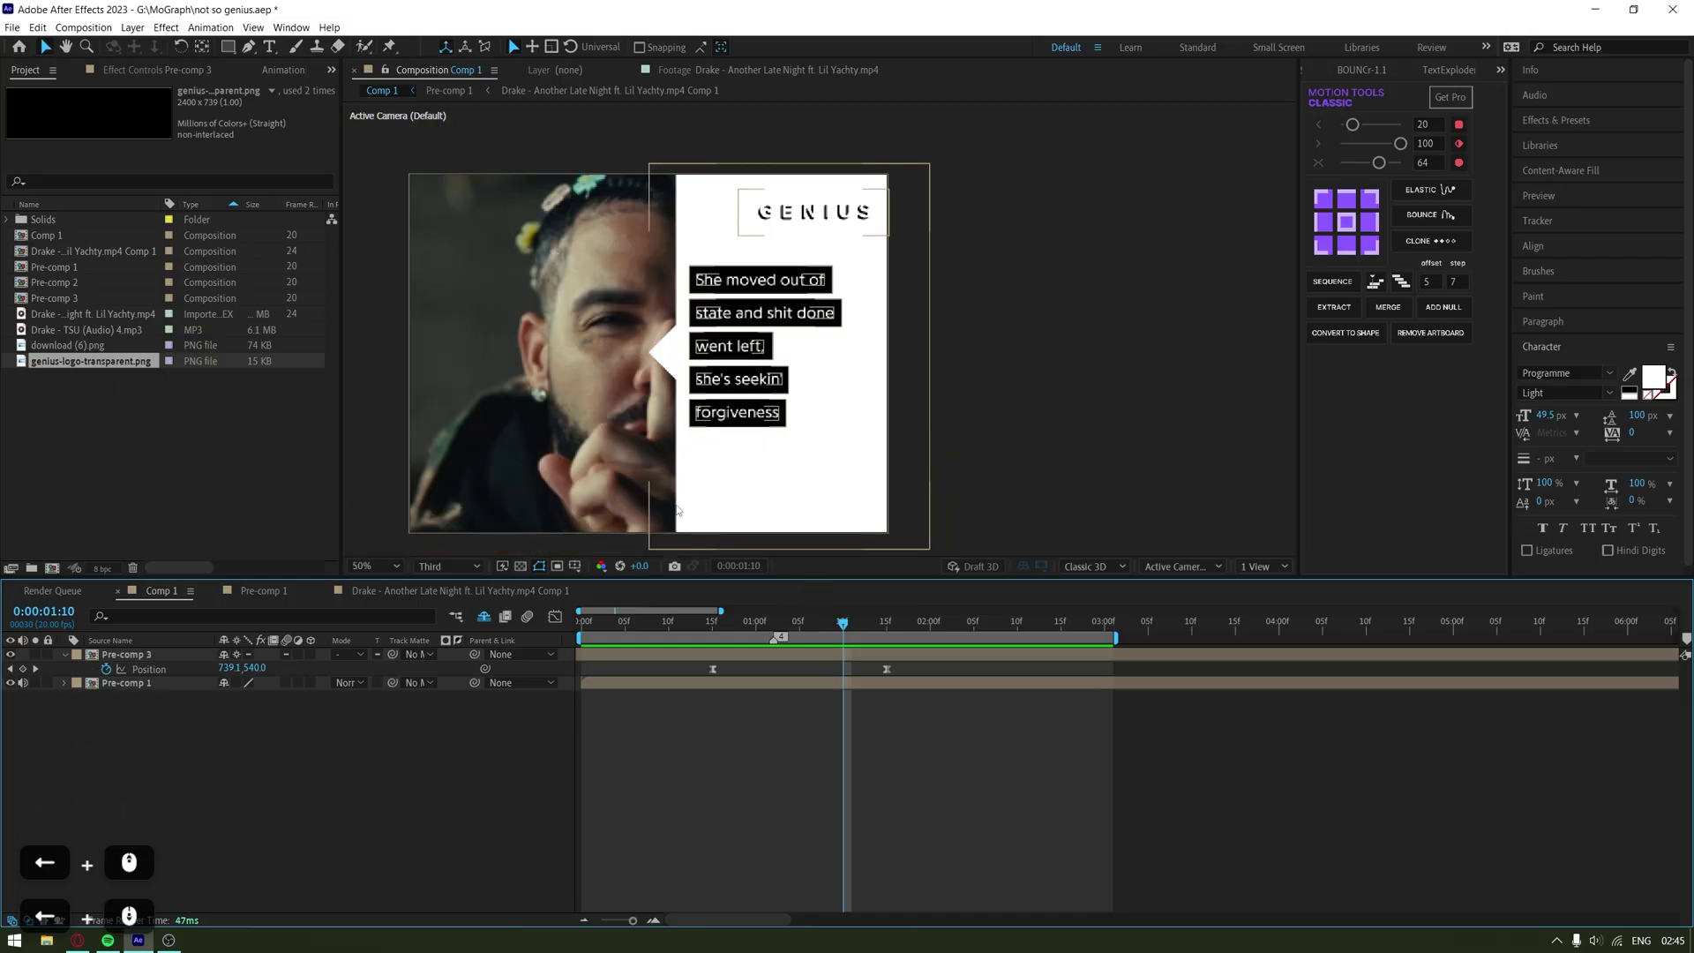
Open Pre-comp 3 and widen the black box behind "forgiveness" slightly, to a horizontal scale of about 70.2%
scroll(718, 447, up, 1)
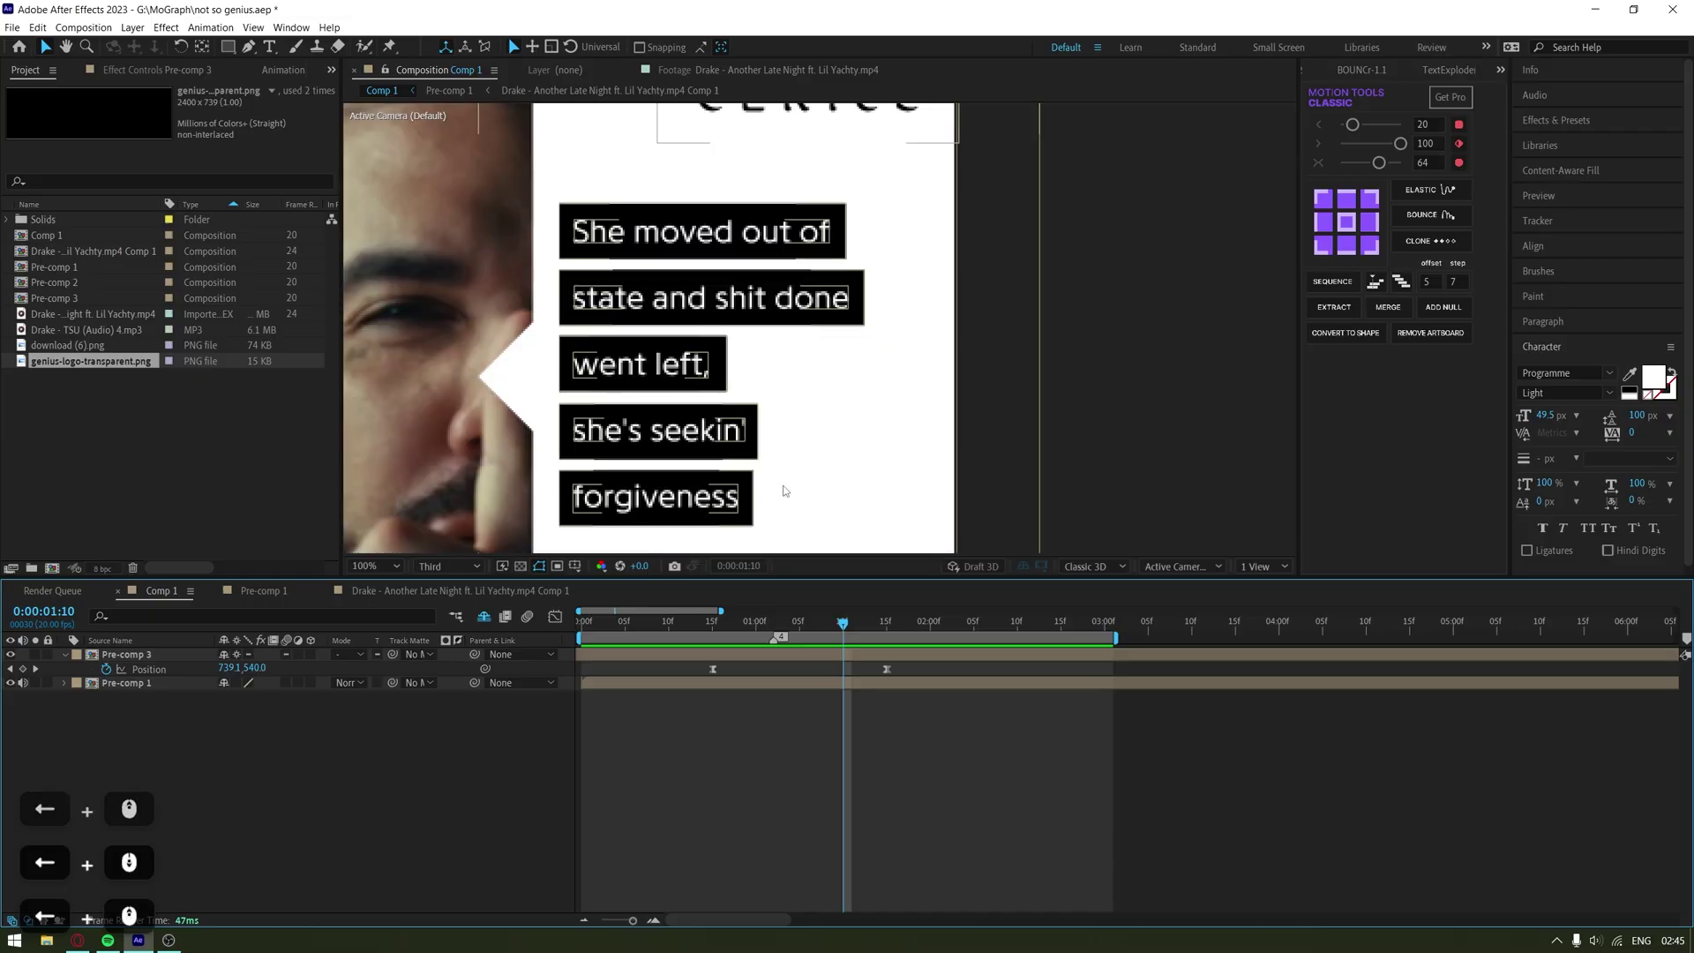
click(757, 534)
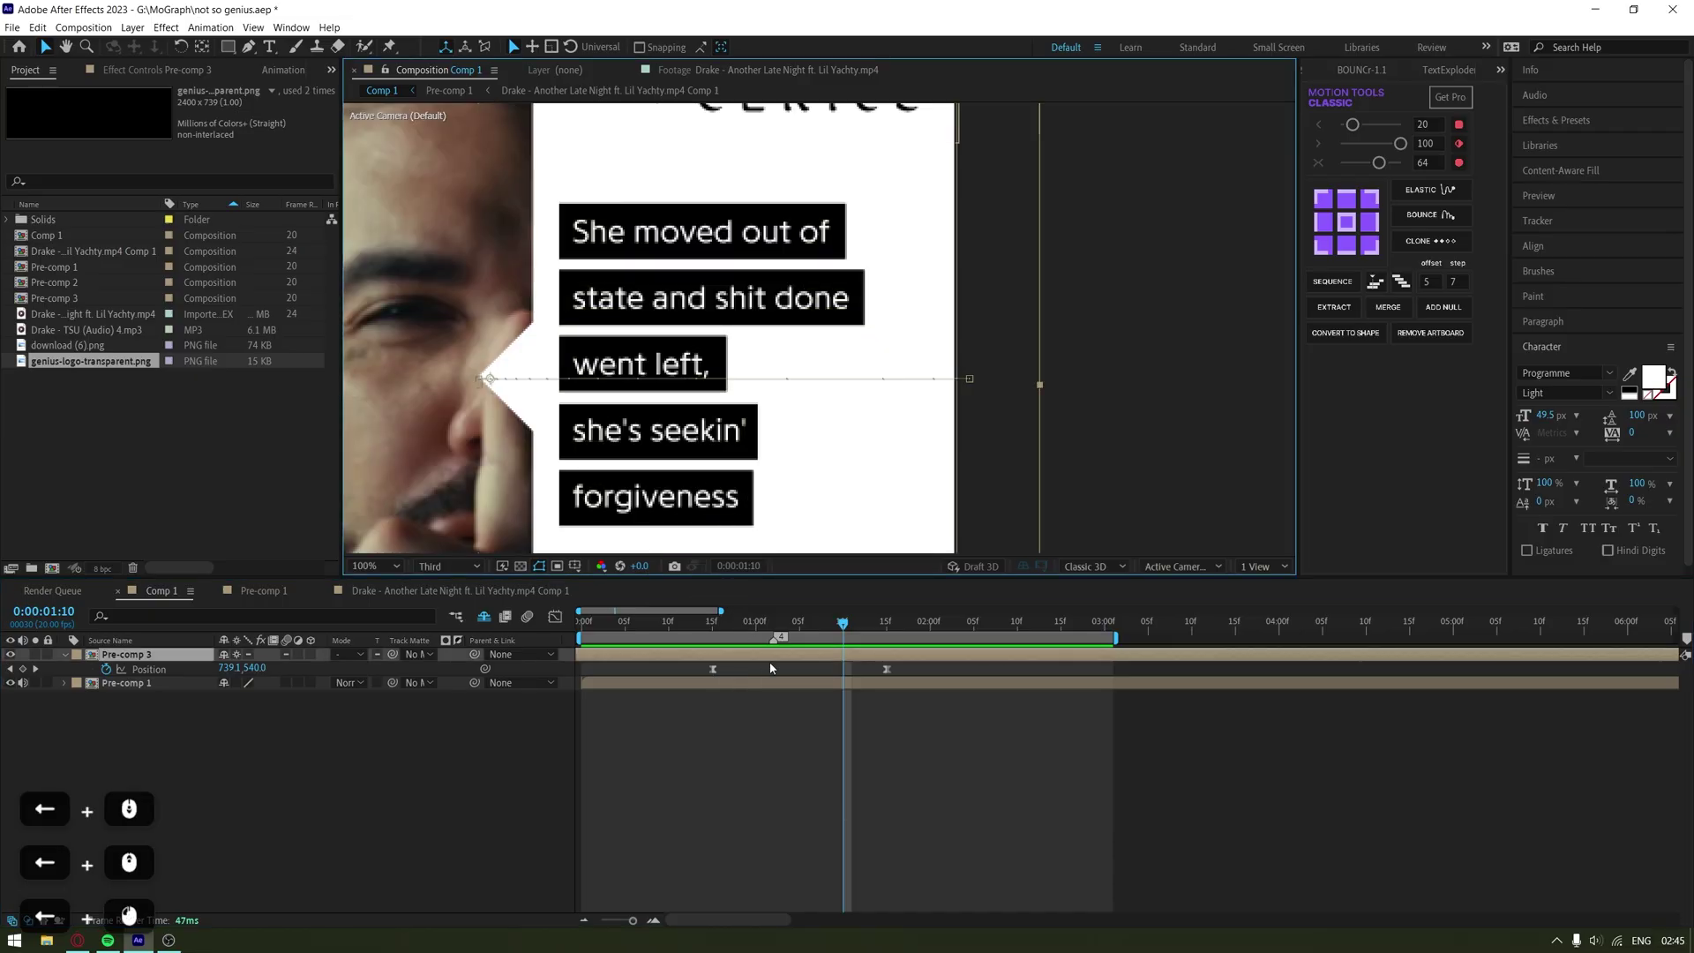
double_click(824, 658)
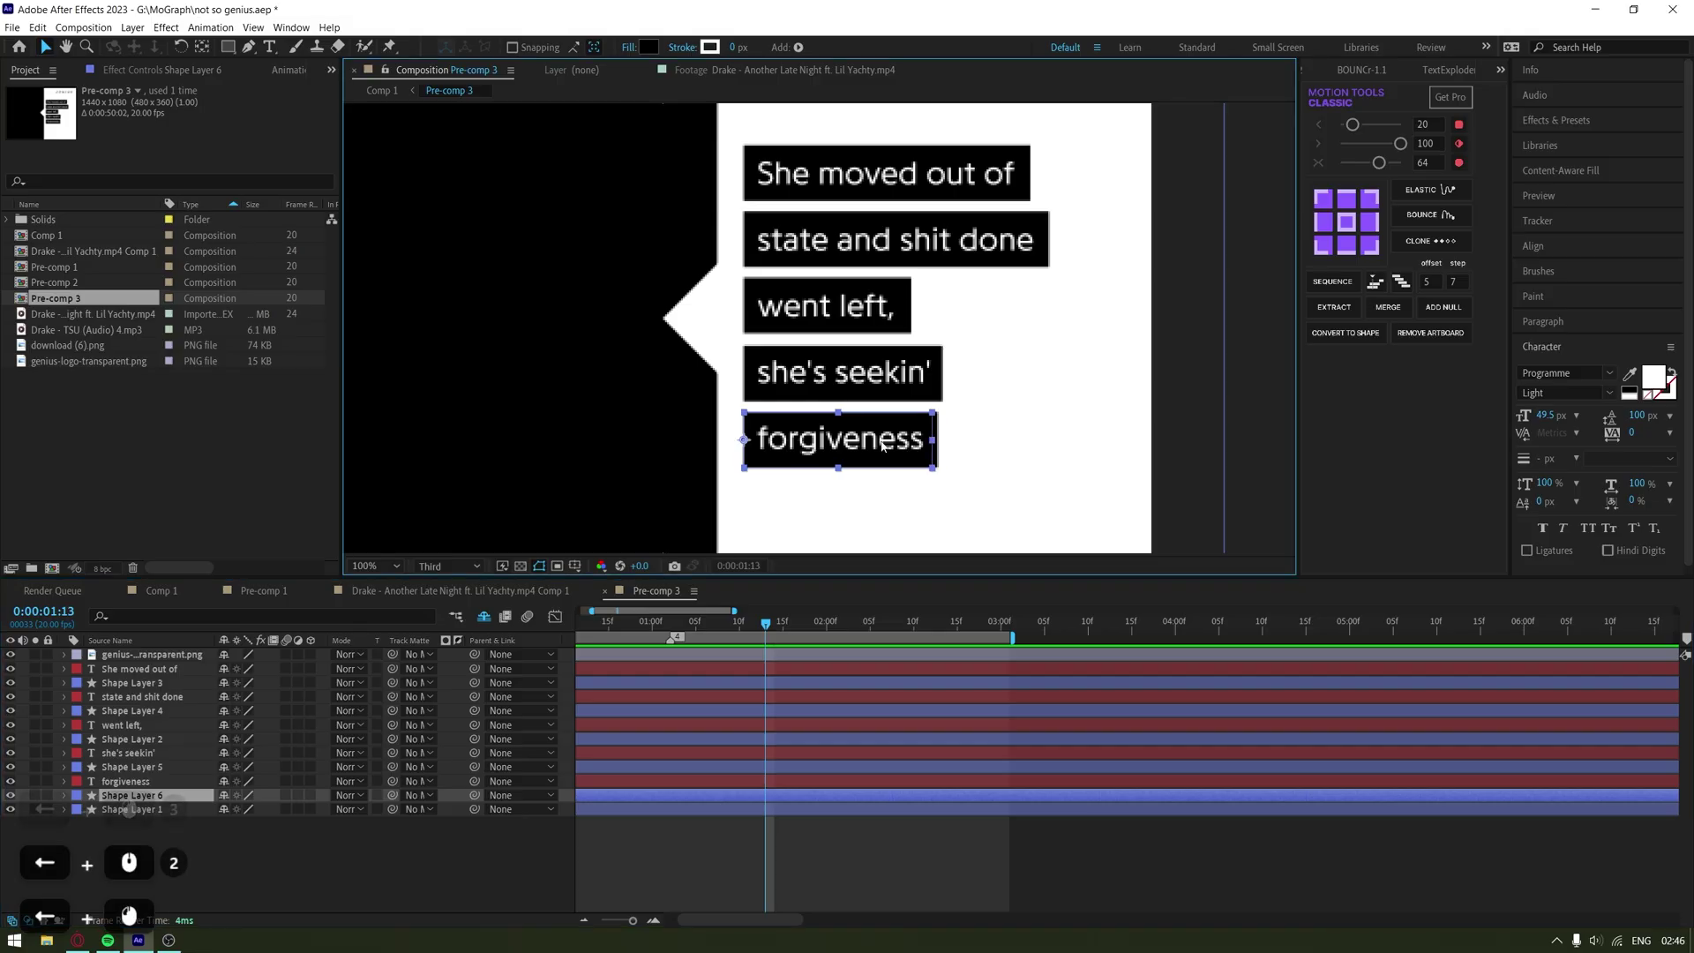
mouse_move(940, 441)
mouse_down()
mouse_move(756, 446)
mouse_move(945, 466)
mouse_up()
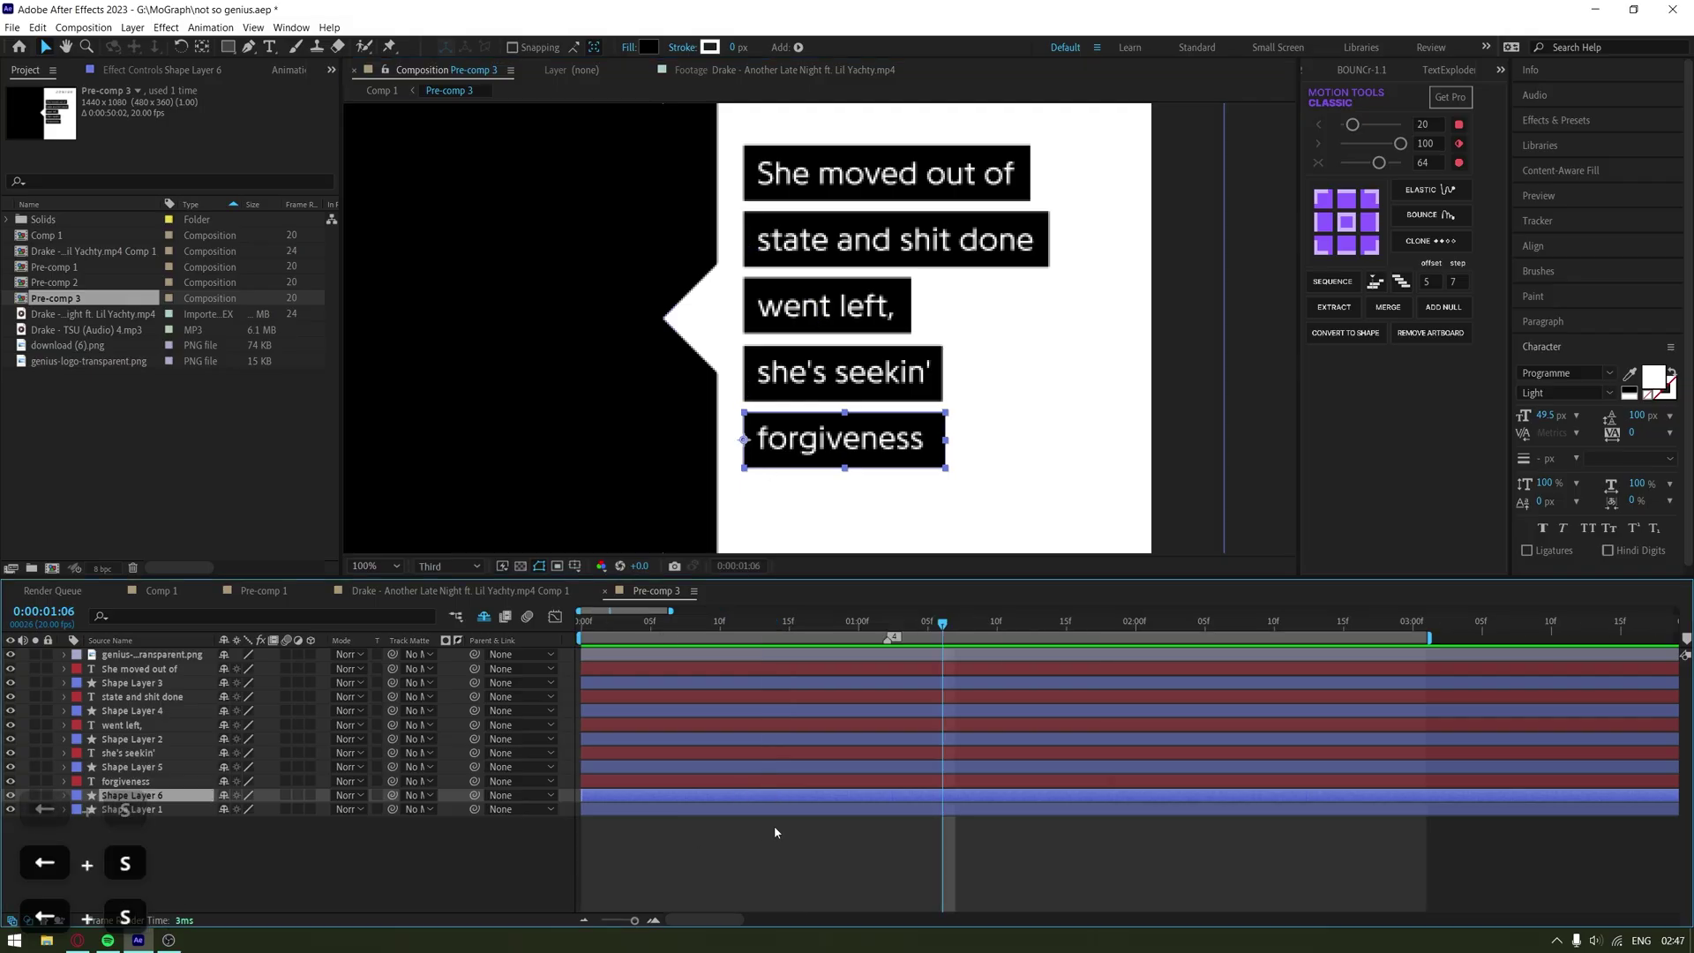
Keyframe the "forgiveness" box's scale from 0, 100% at 0:00:01:06 to 70.2, 100% at about 0:00:02:01
key(s)
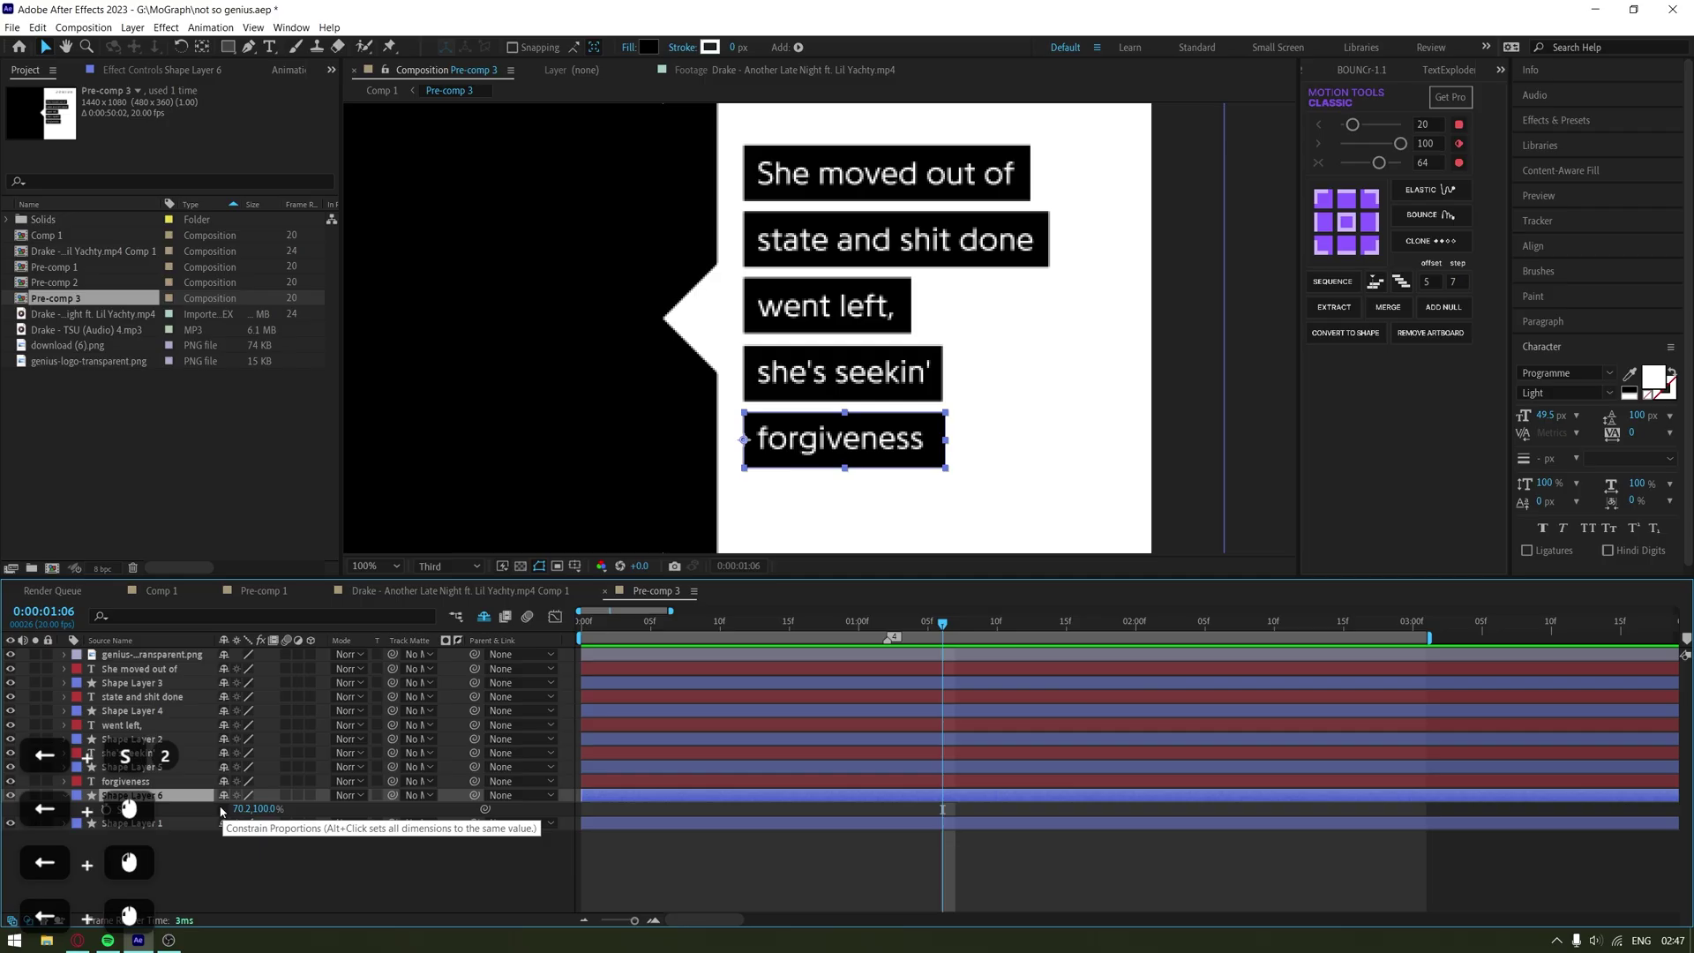
click(106, 809)
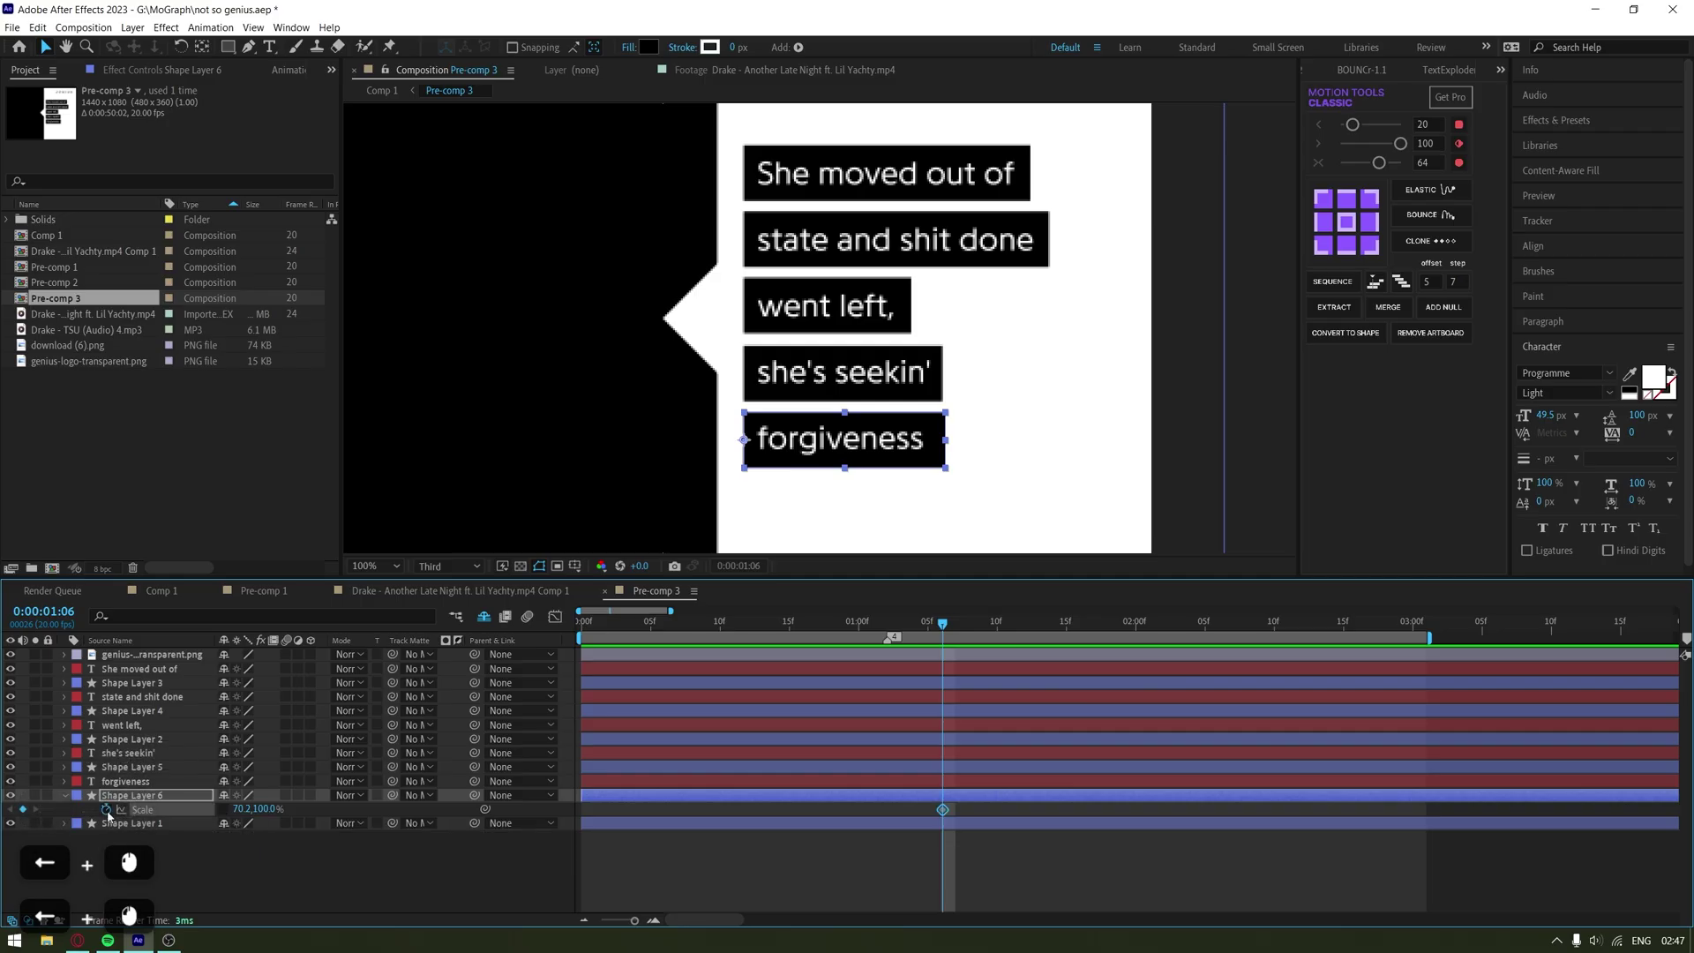
drag(942, 809, 1150, 809)
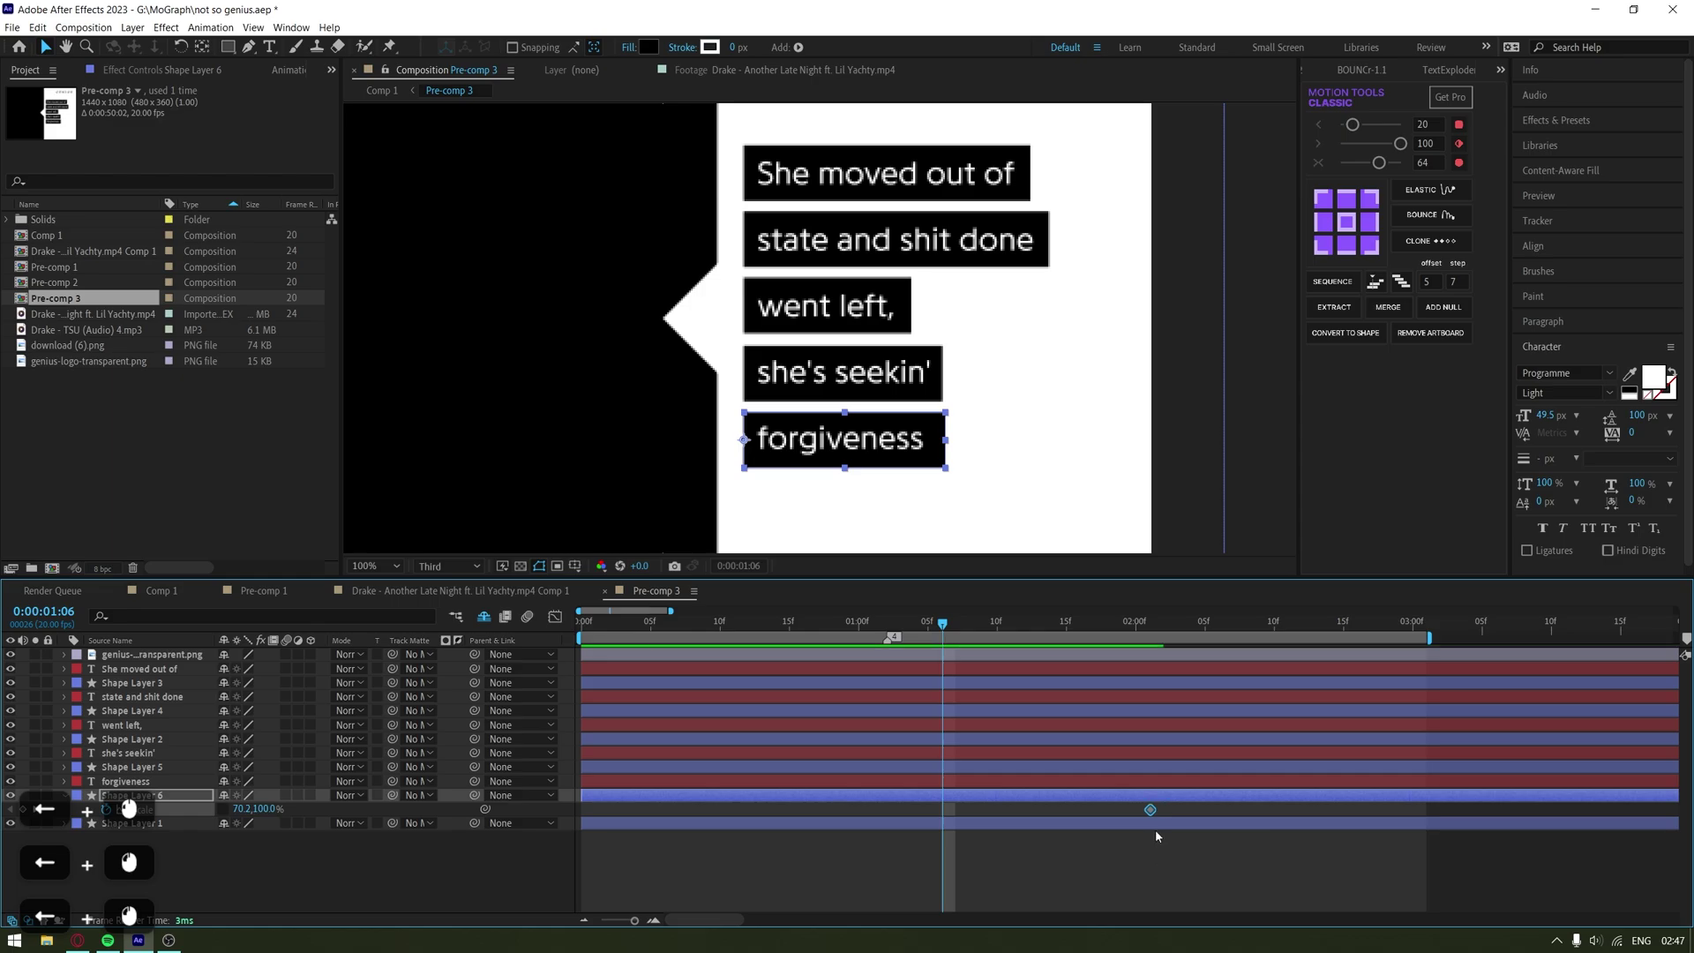
click(24, 810)
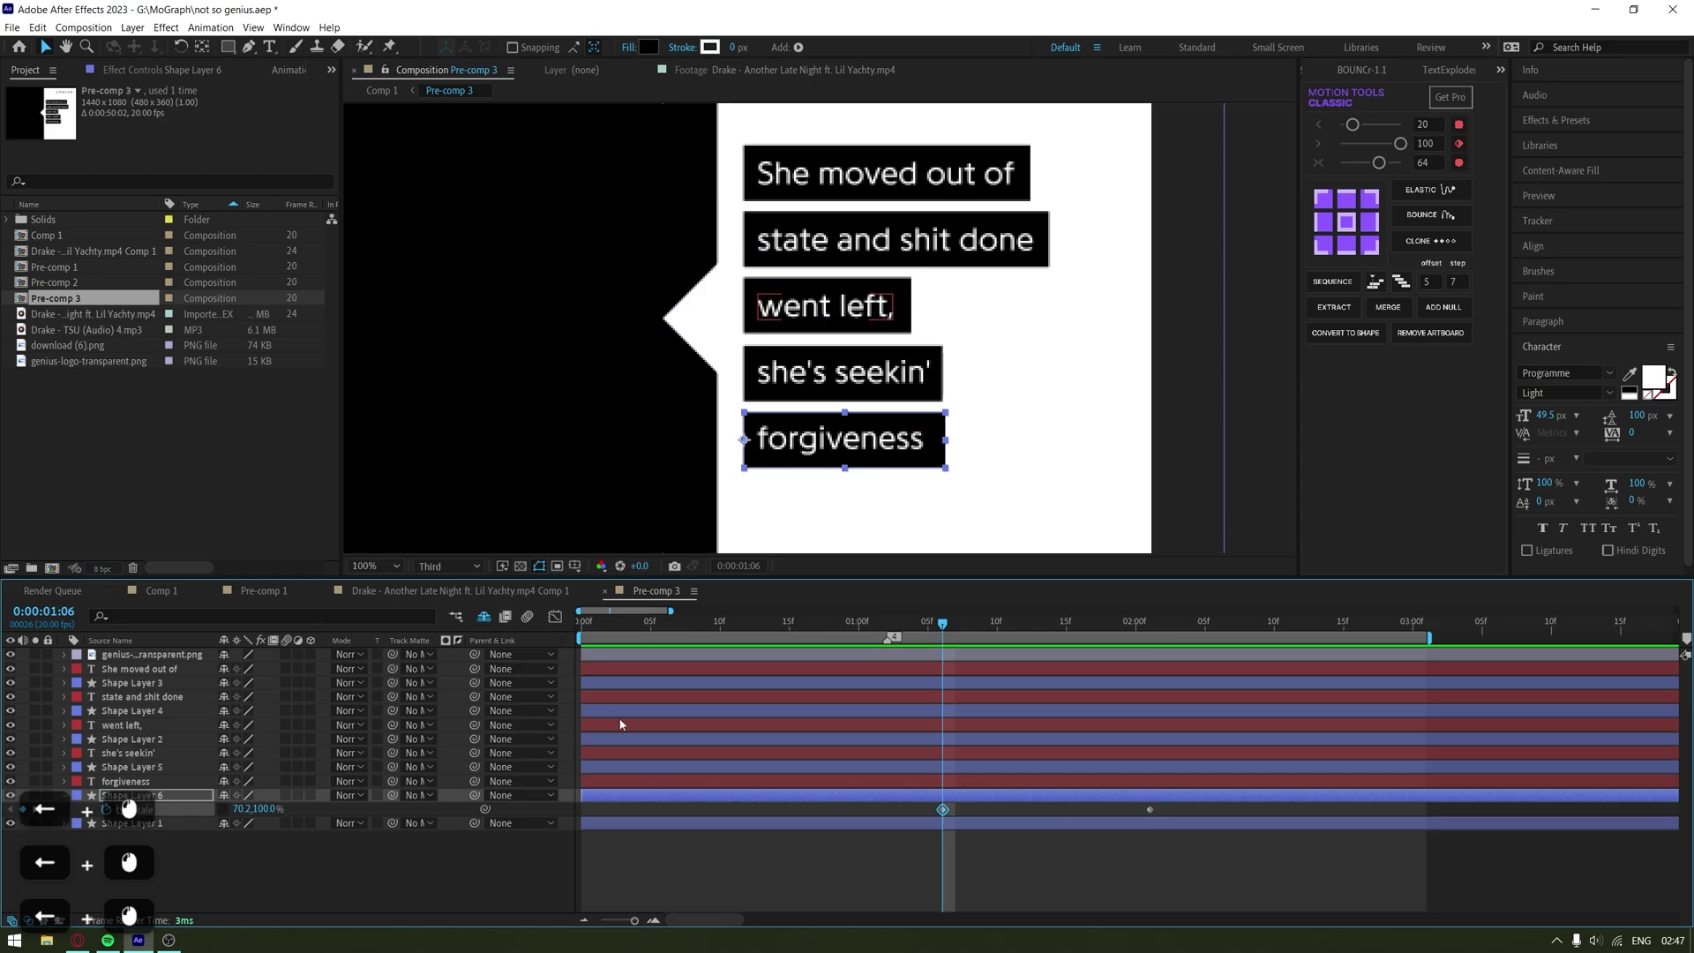
mouse_move(243, 809)
mouse_down()
mouse_move(261, 809)
mouse_move(226, 812)
mouse_up()
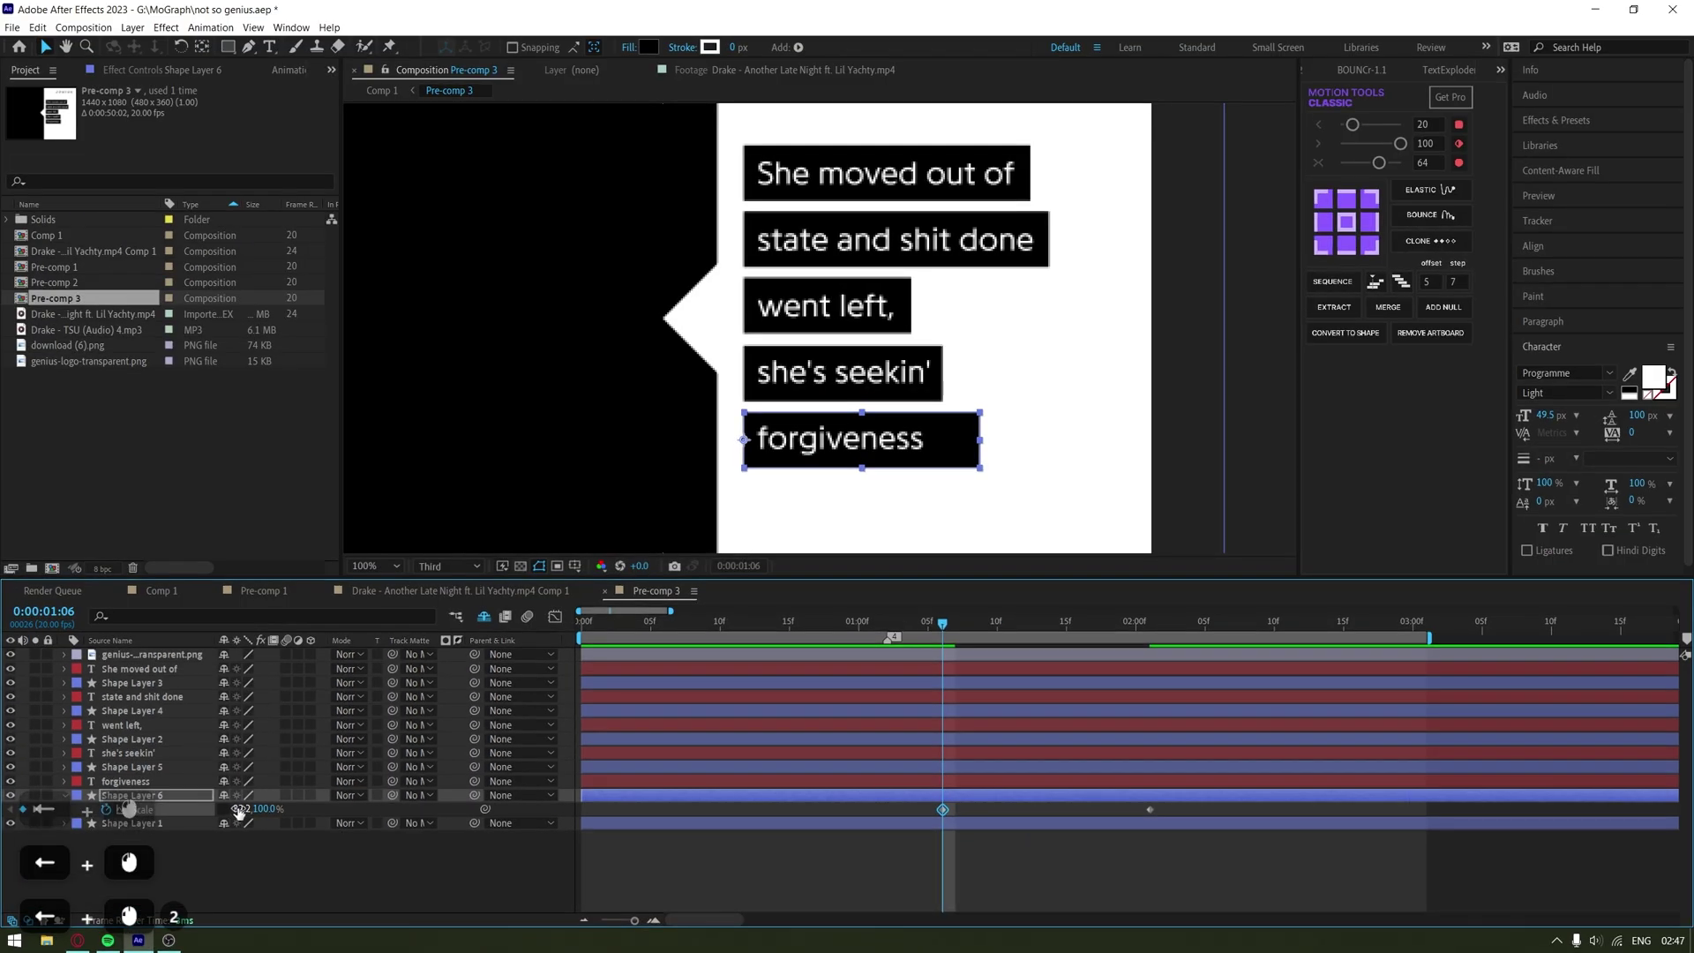
click(479, 683)
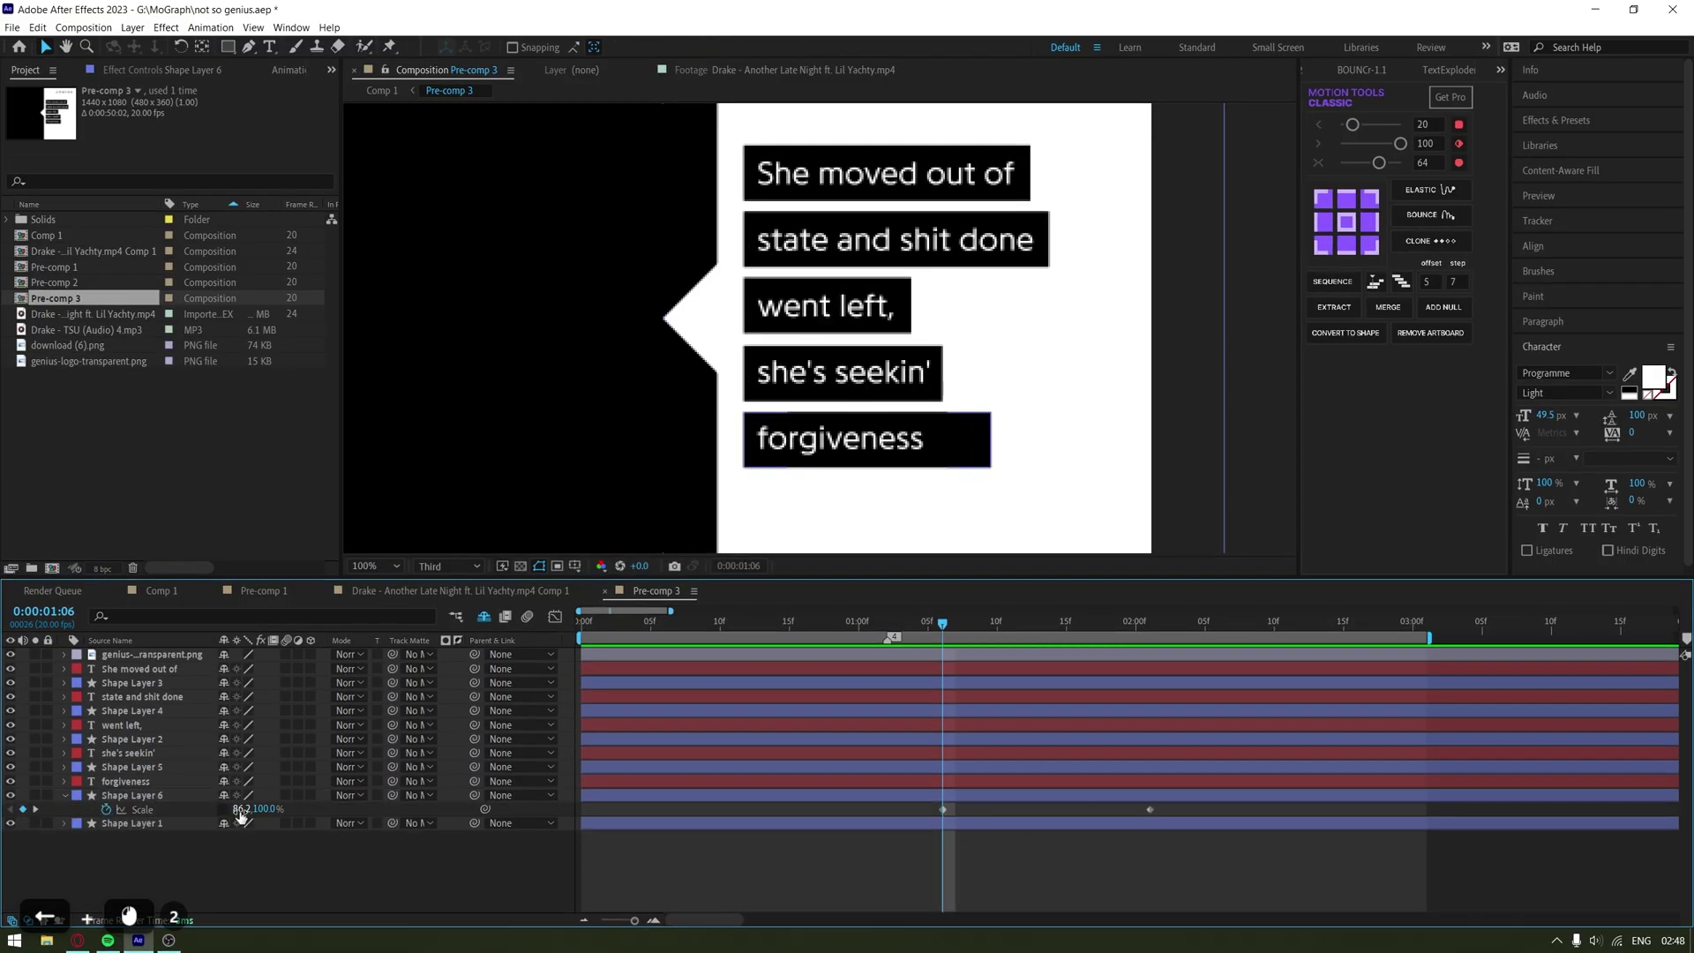
click(240, 809)
text(0)
key(Return)
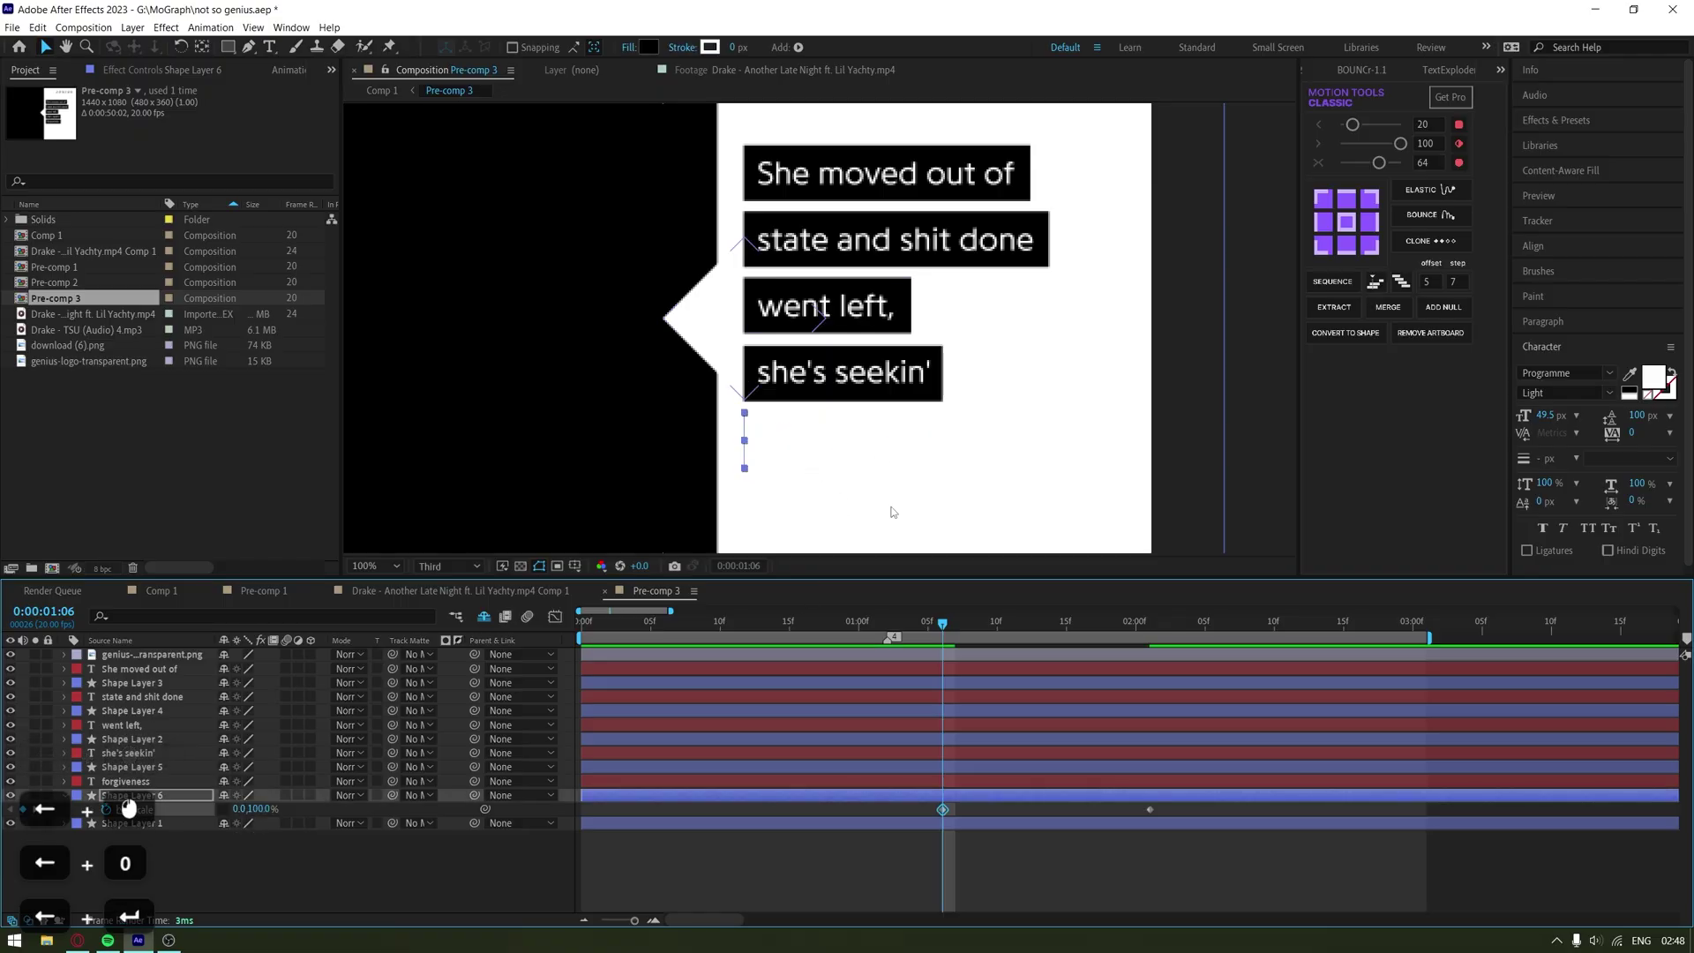
Move the box's first scale keyframe to 0:00:01:02, Easy Ease both keyframes, and shape the speed graph into an early peak with a long slowdown
click(943, 811)
drag(944, 811, 887, 810)
drag(1206, 802, 873, 814)
key(F9)
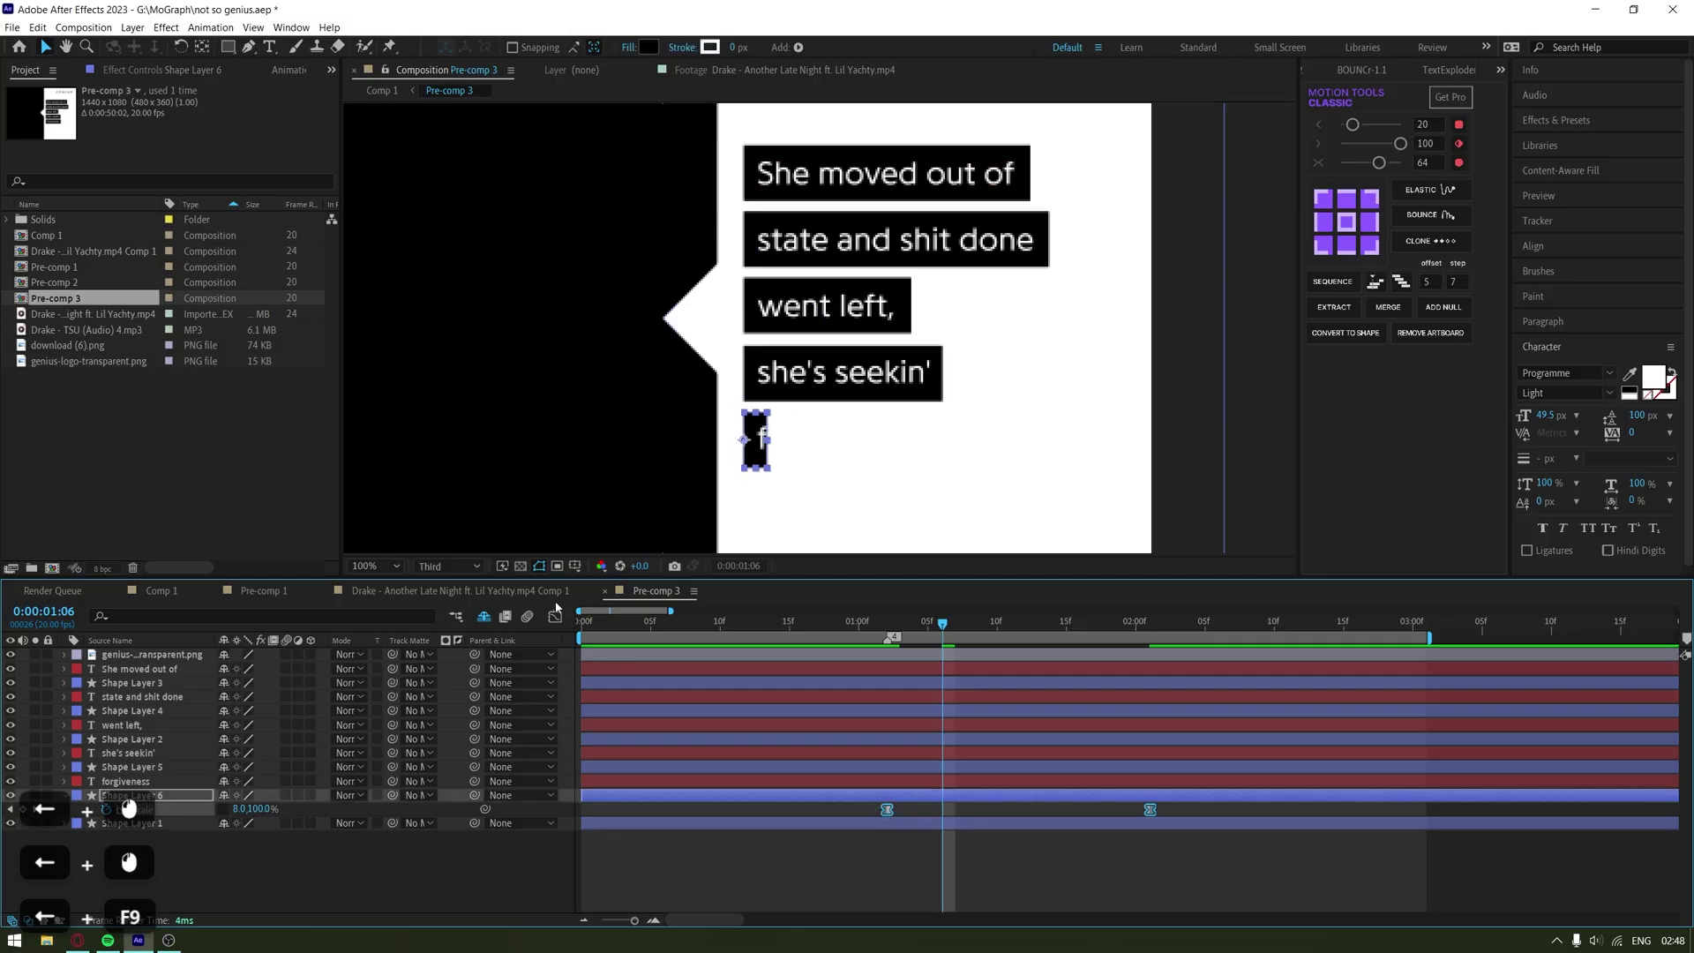
click(555, 615)
drag(791, 810, 930, 872)
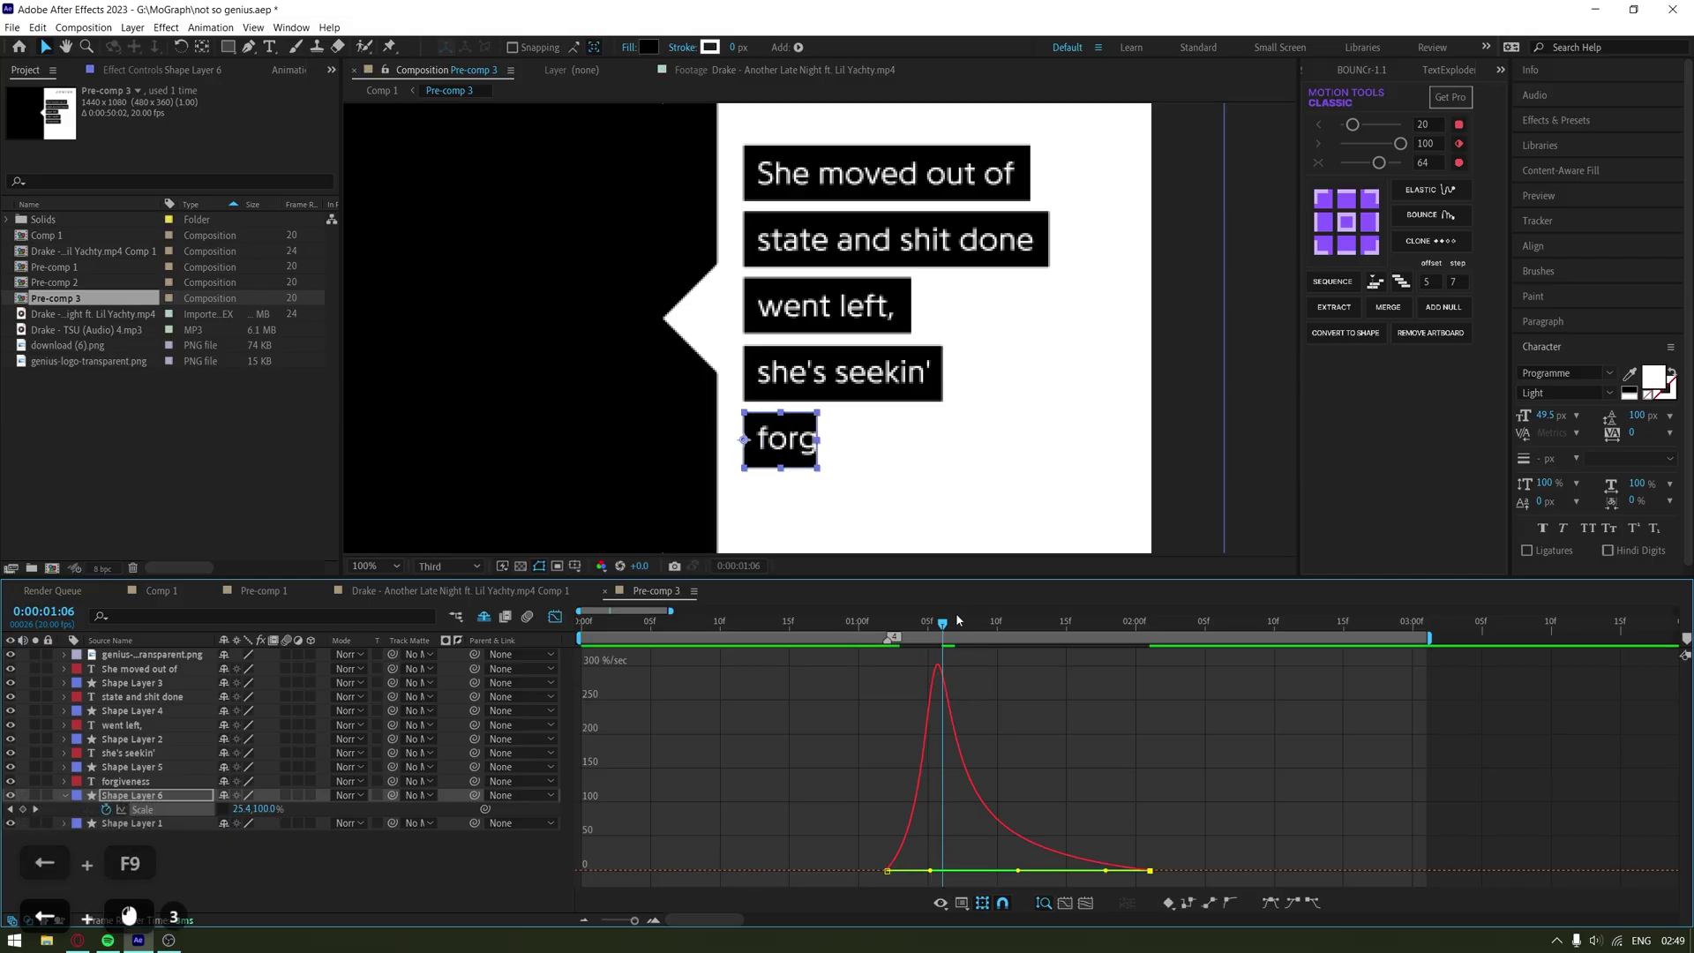
Preview the box reveal from 0:00:01:02 and compare its value graph with its speed graph
drag(947, 624, 891, 628)
key(space)
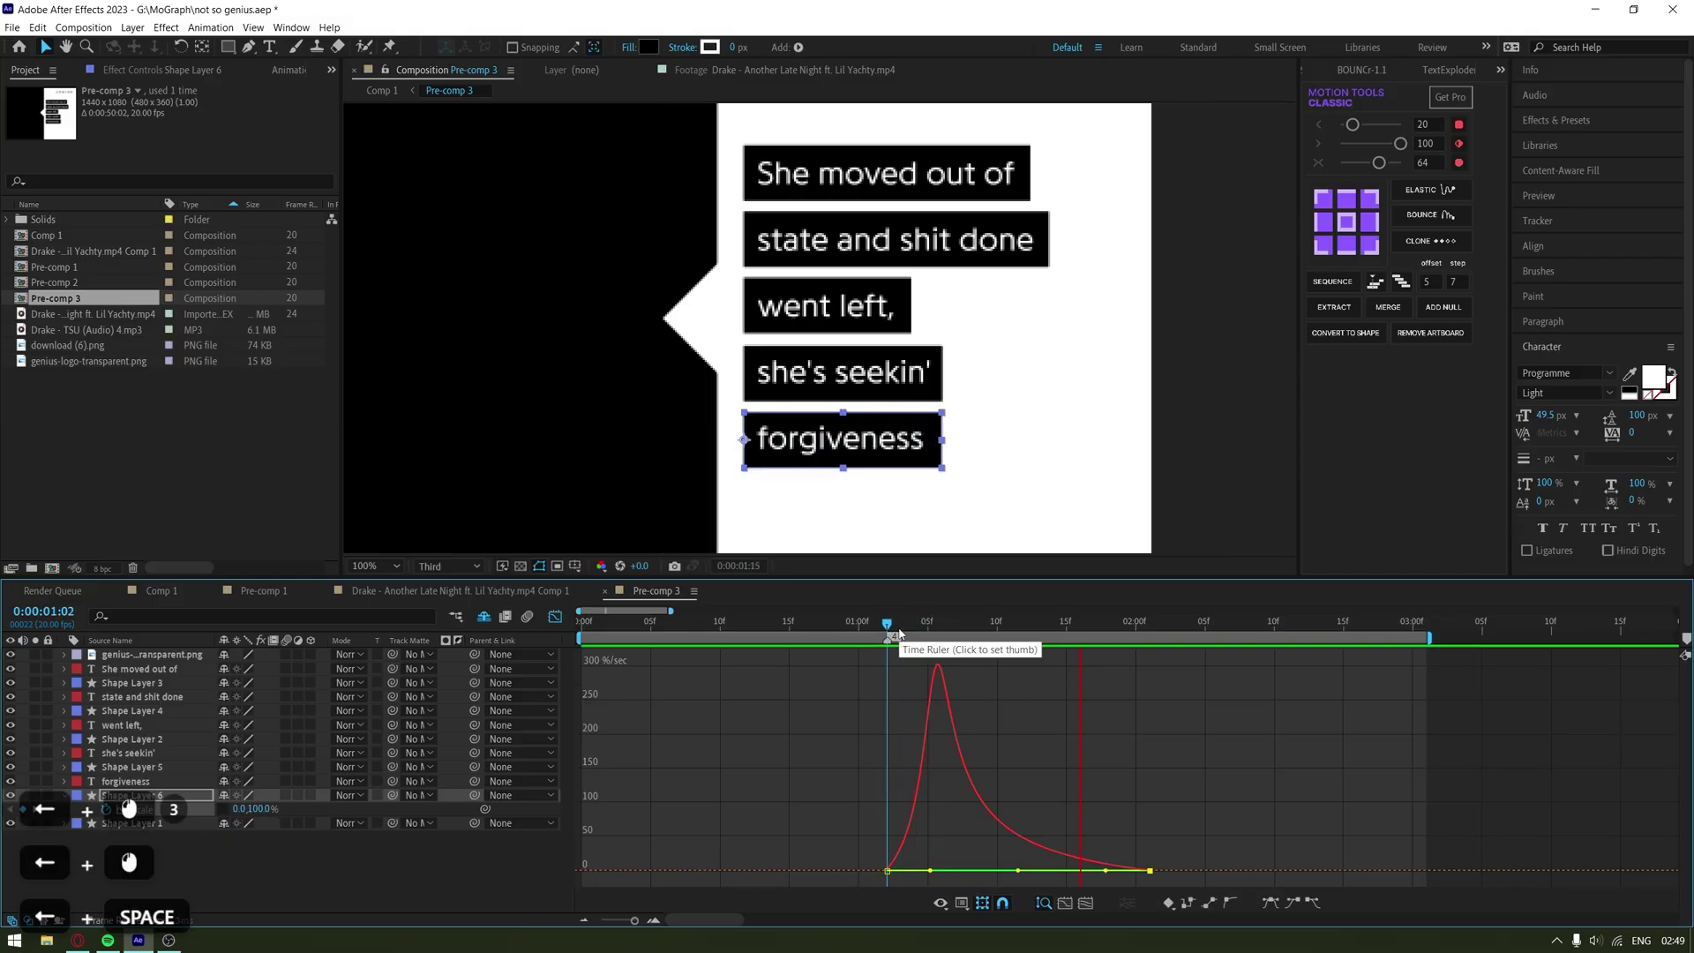
key(space)
right_click(813, 738)
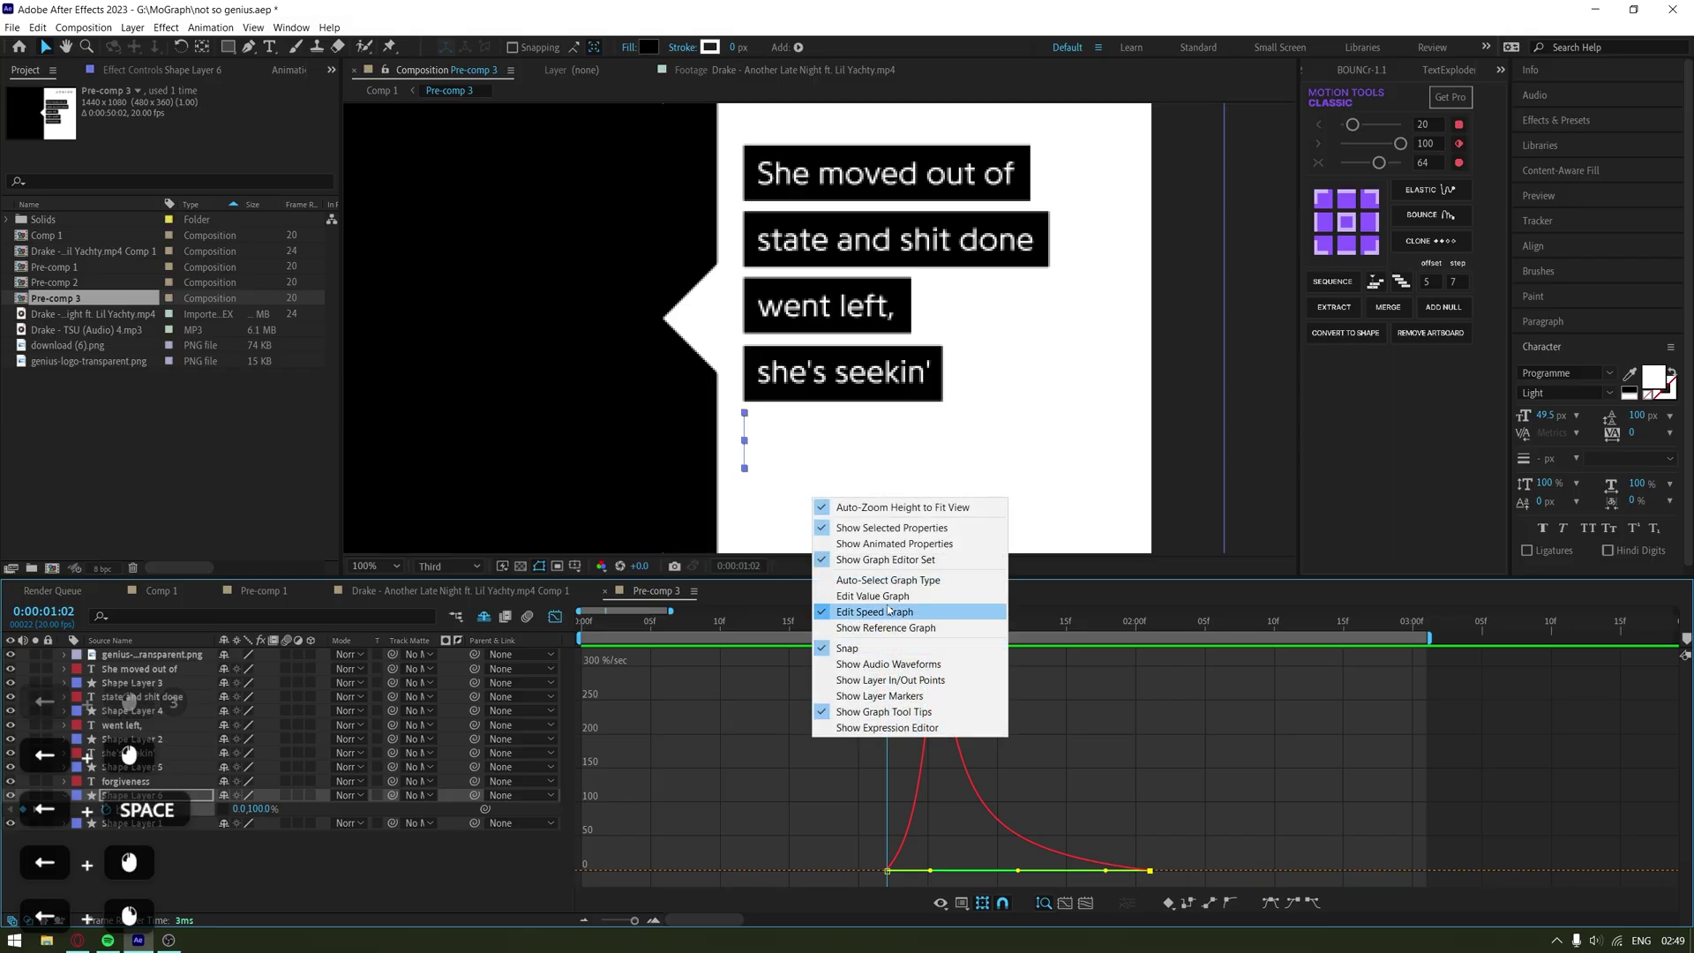
click(883, 598)
right_click(807, 747)
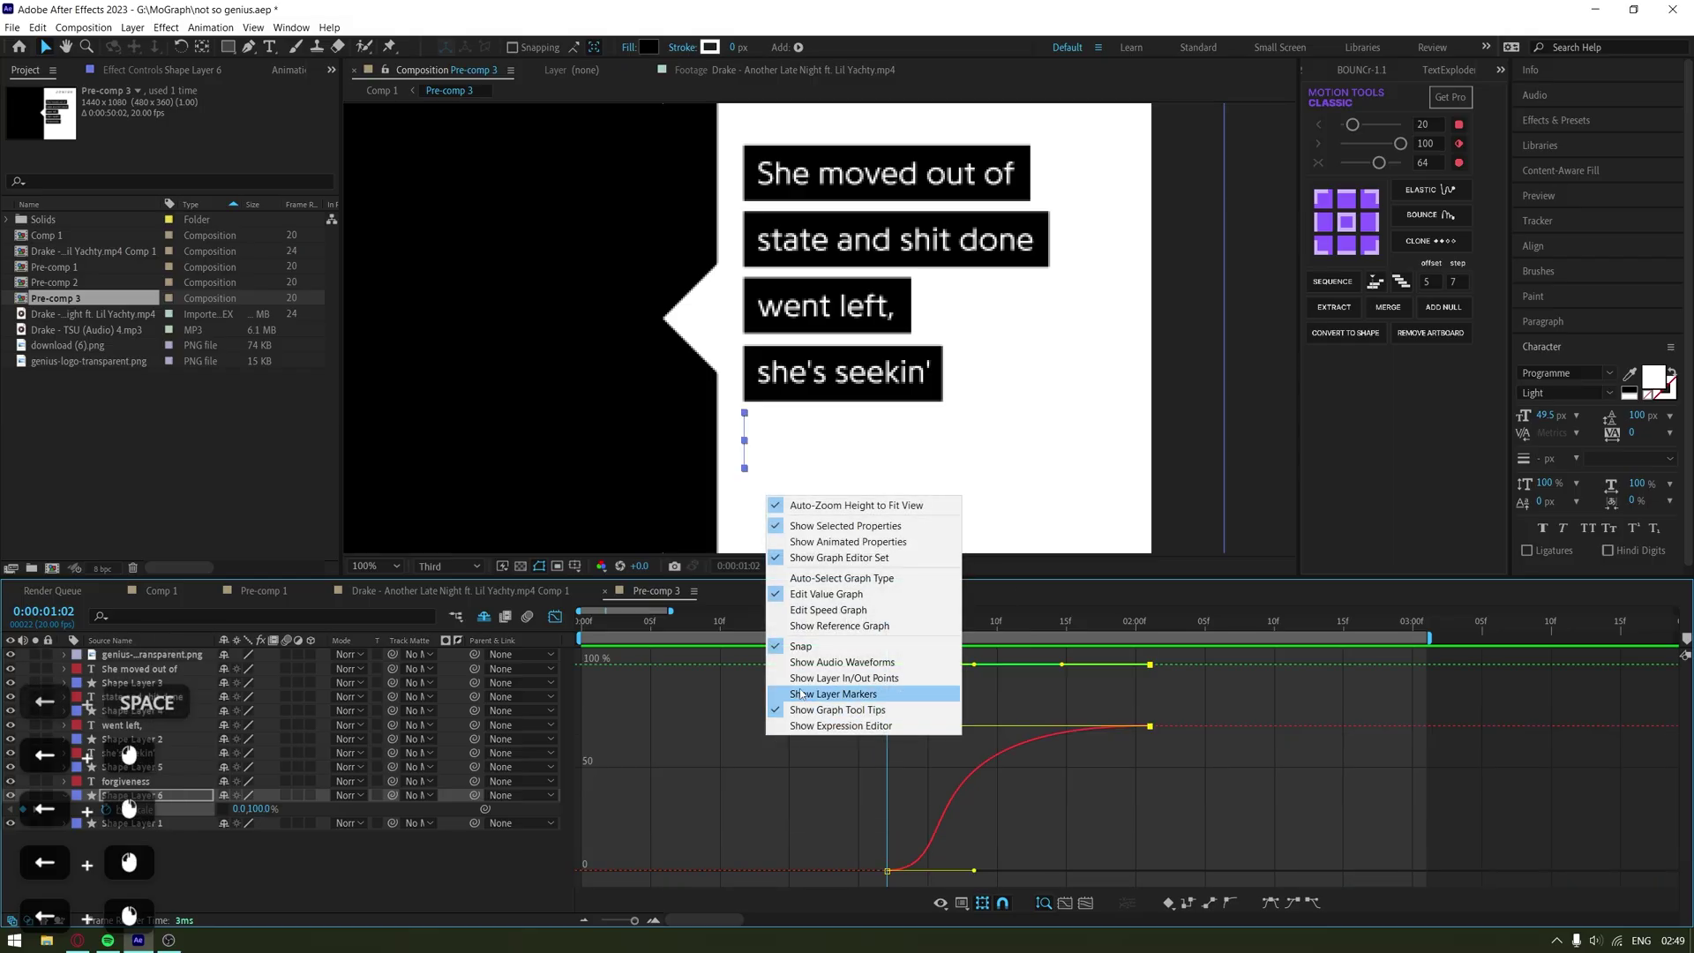
click(865, 613)
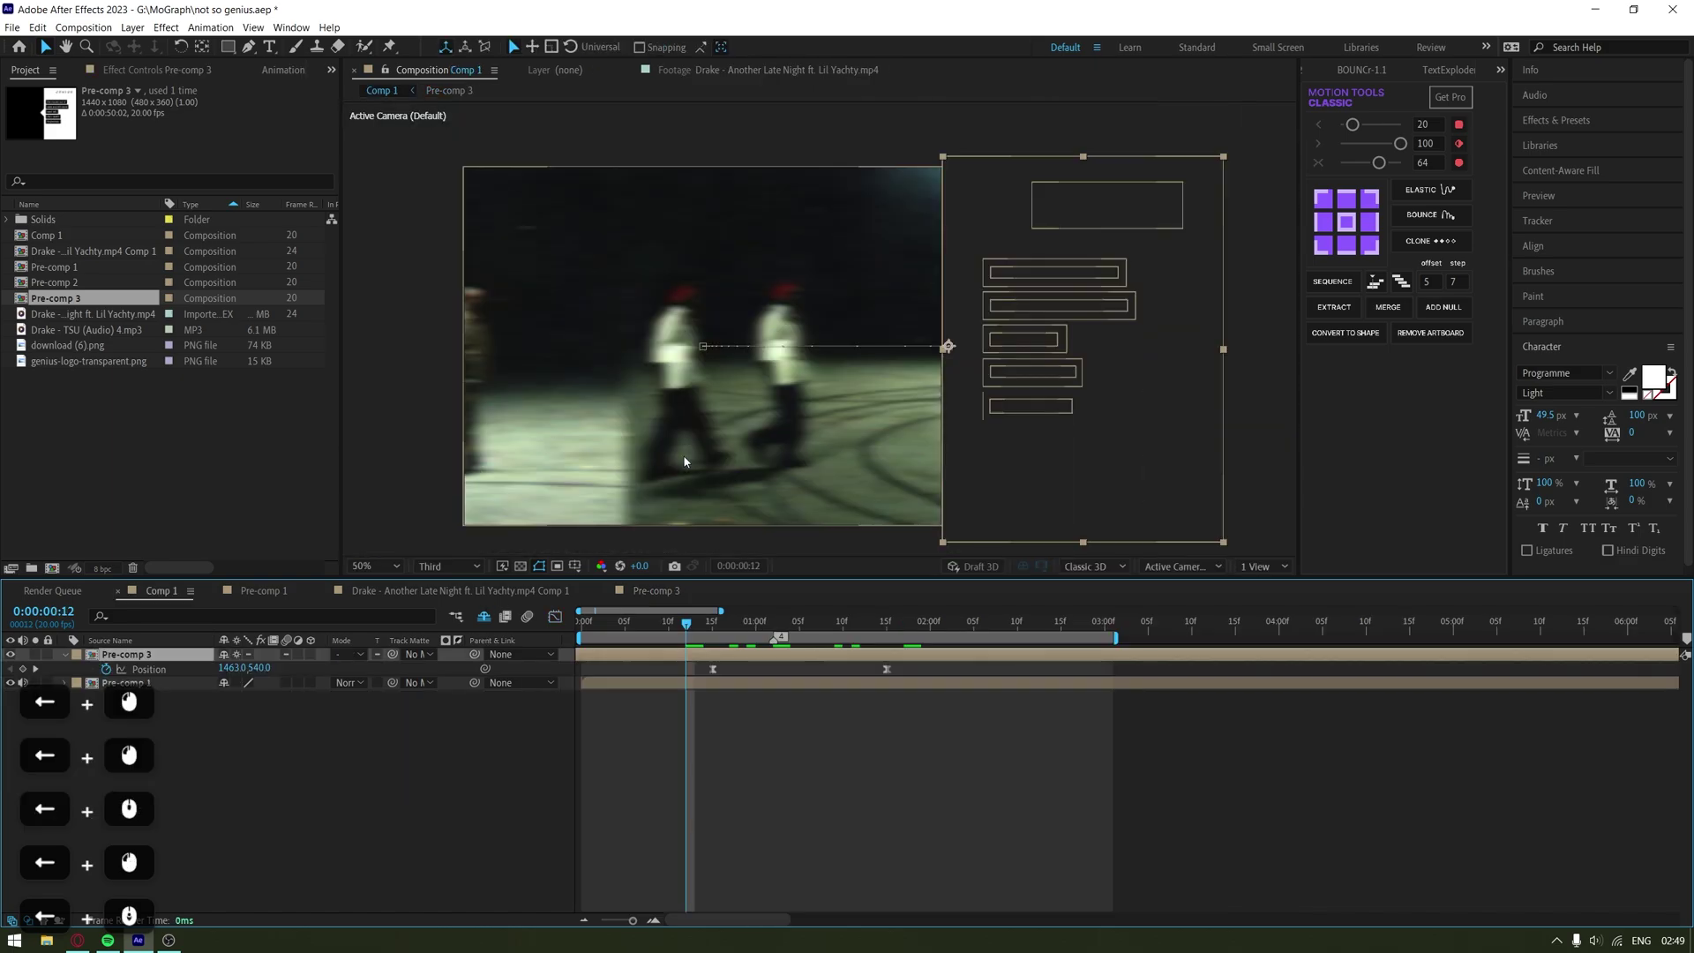
Play back and scrub Comp 1 to check the timing of the "forgiveness" reveal against the panel's slide-in
key(space)
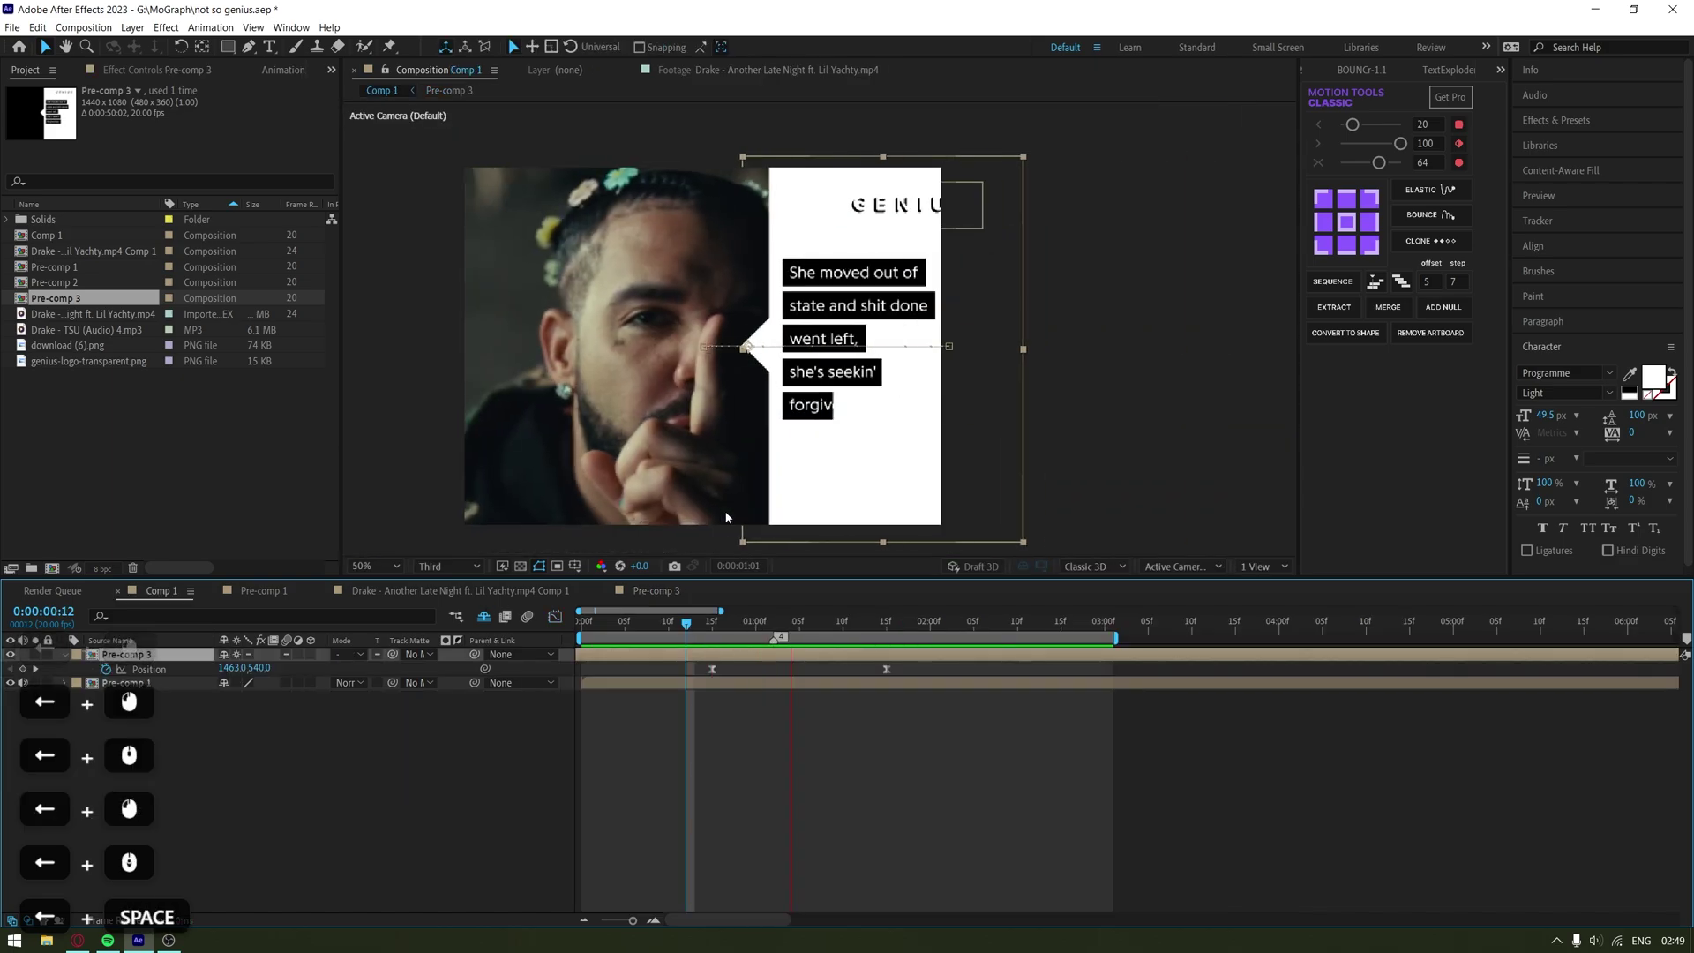
click(722, 625)
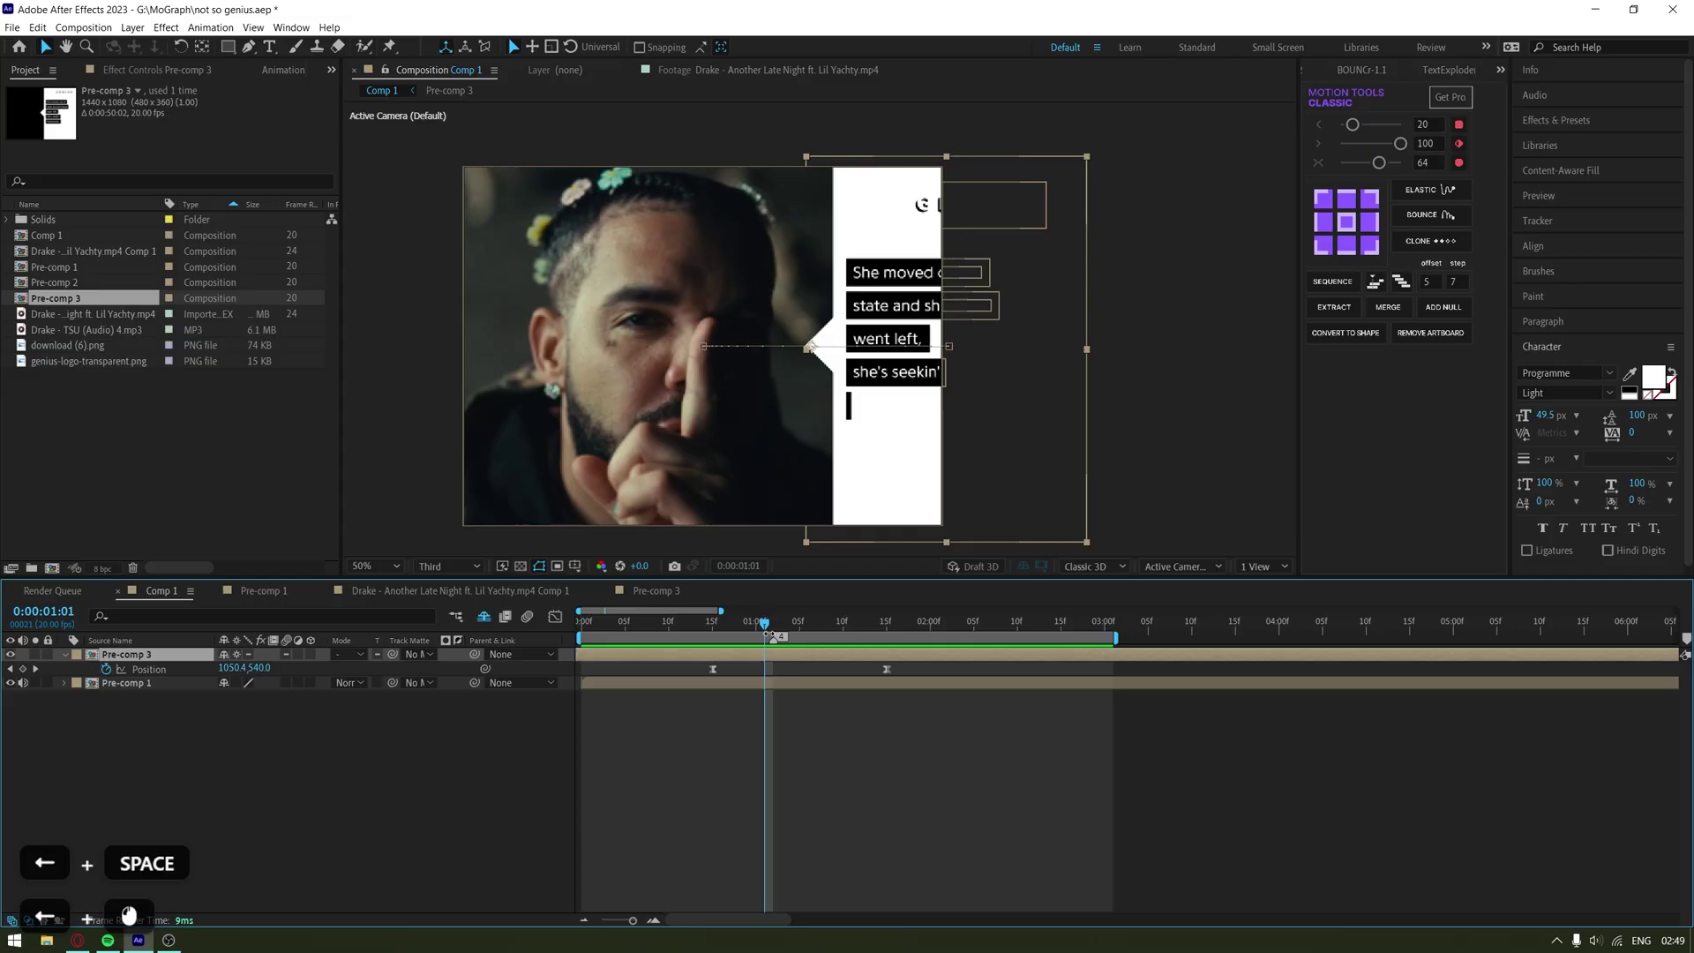
drag(767, 629, 792, 632)
In Pre-comp 3, close the graph editor and shift both scale keyframes of the "forgiveness" box several frames later, then return to Comp 1
double_click(804, 652)
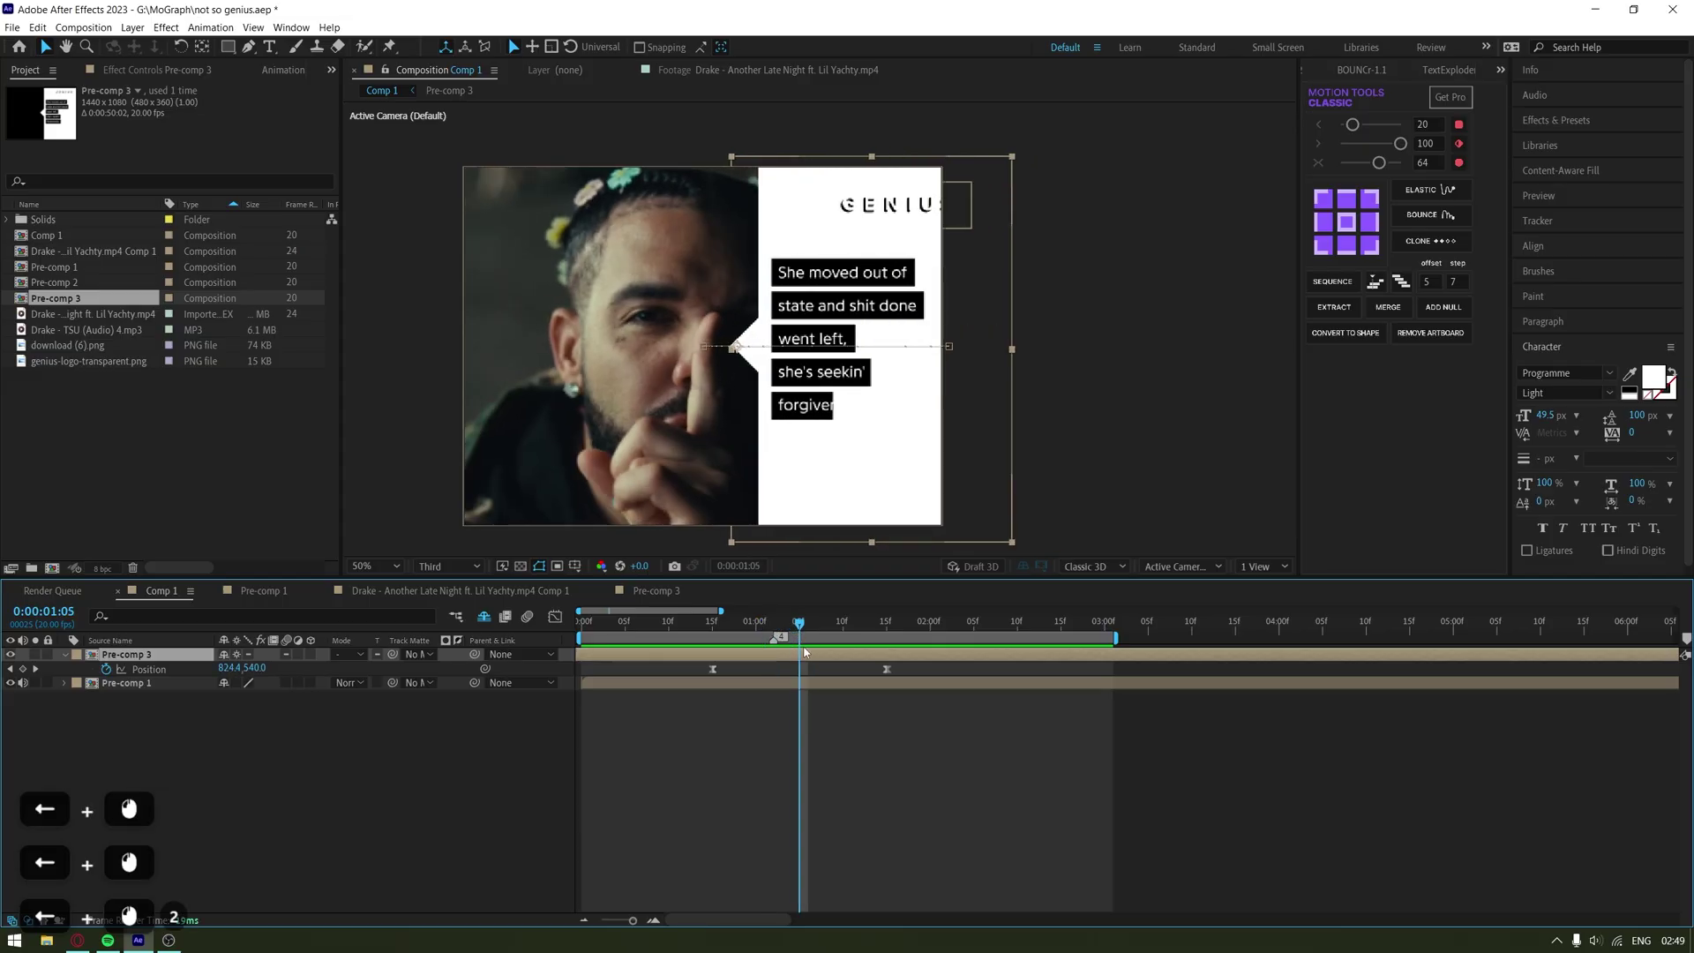
double_click(845, 655)
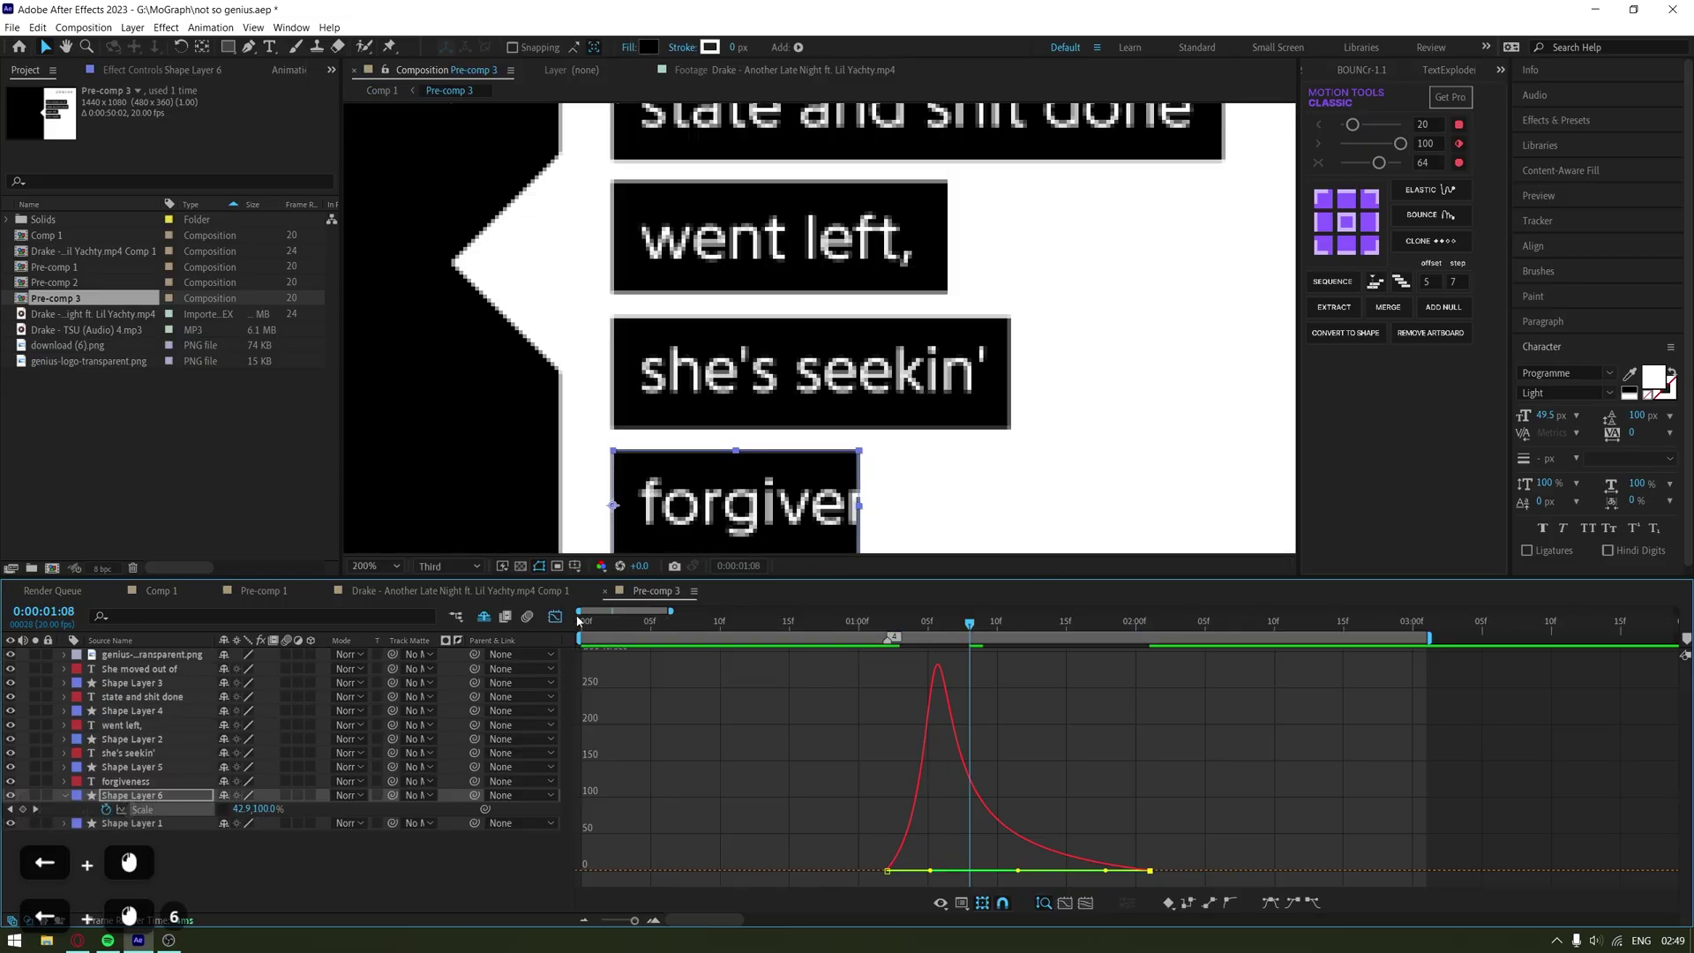
click(554, 616)
drag(864, 803, 1250, 817)
click(160, 590)
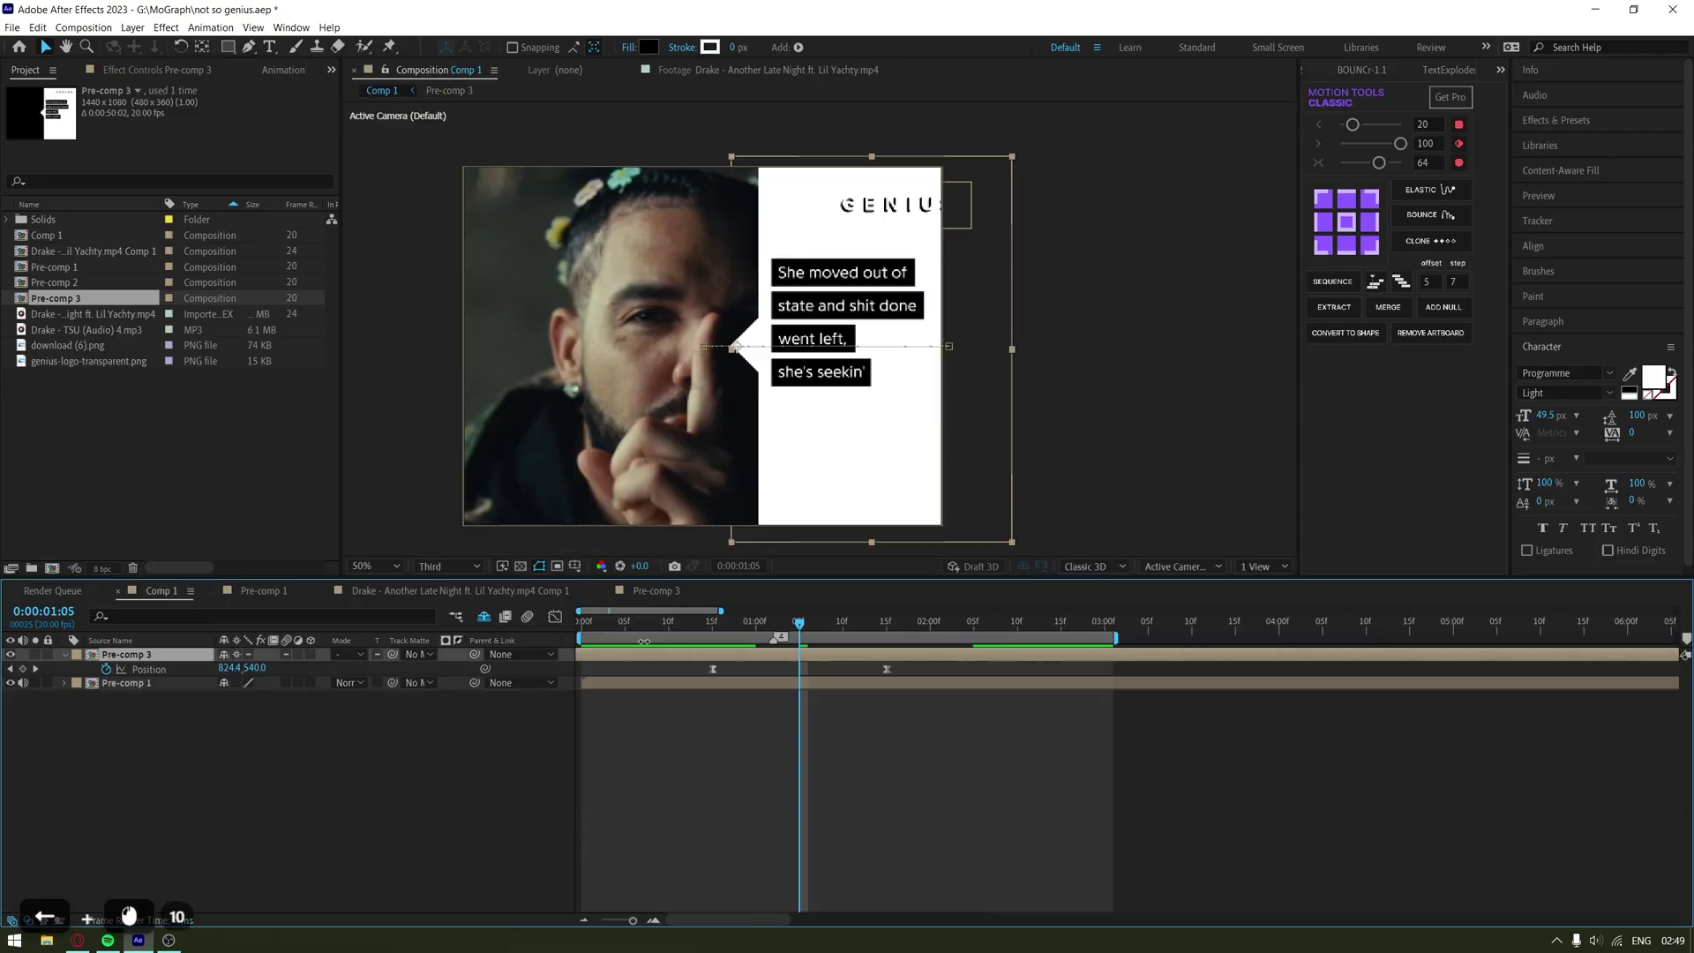
Play back and scrub the slide-in in Comp 1 to examine the delayed "forgiveness" reveal, stopping at 0:00:01:07
key(space)
click(821, 623)
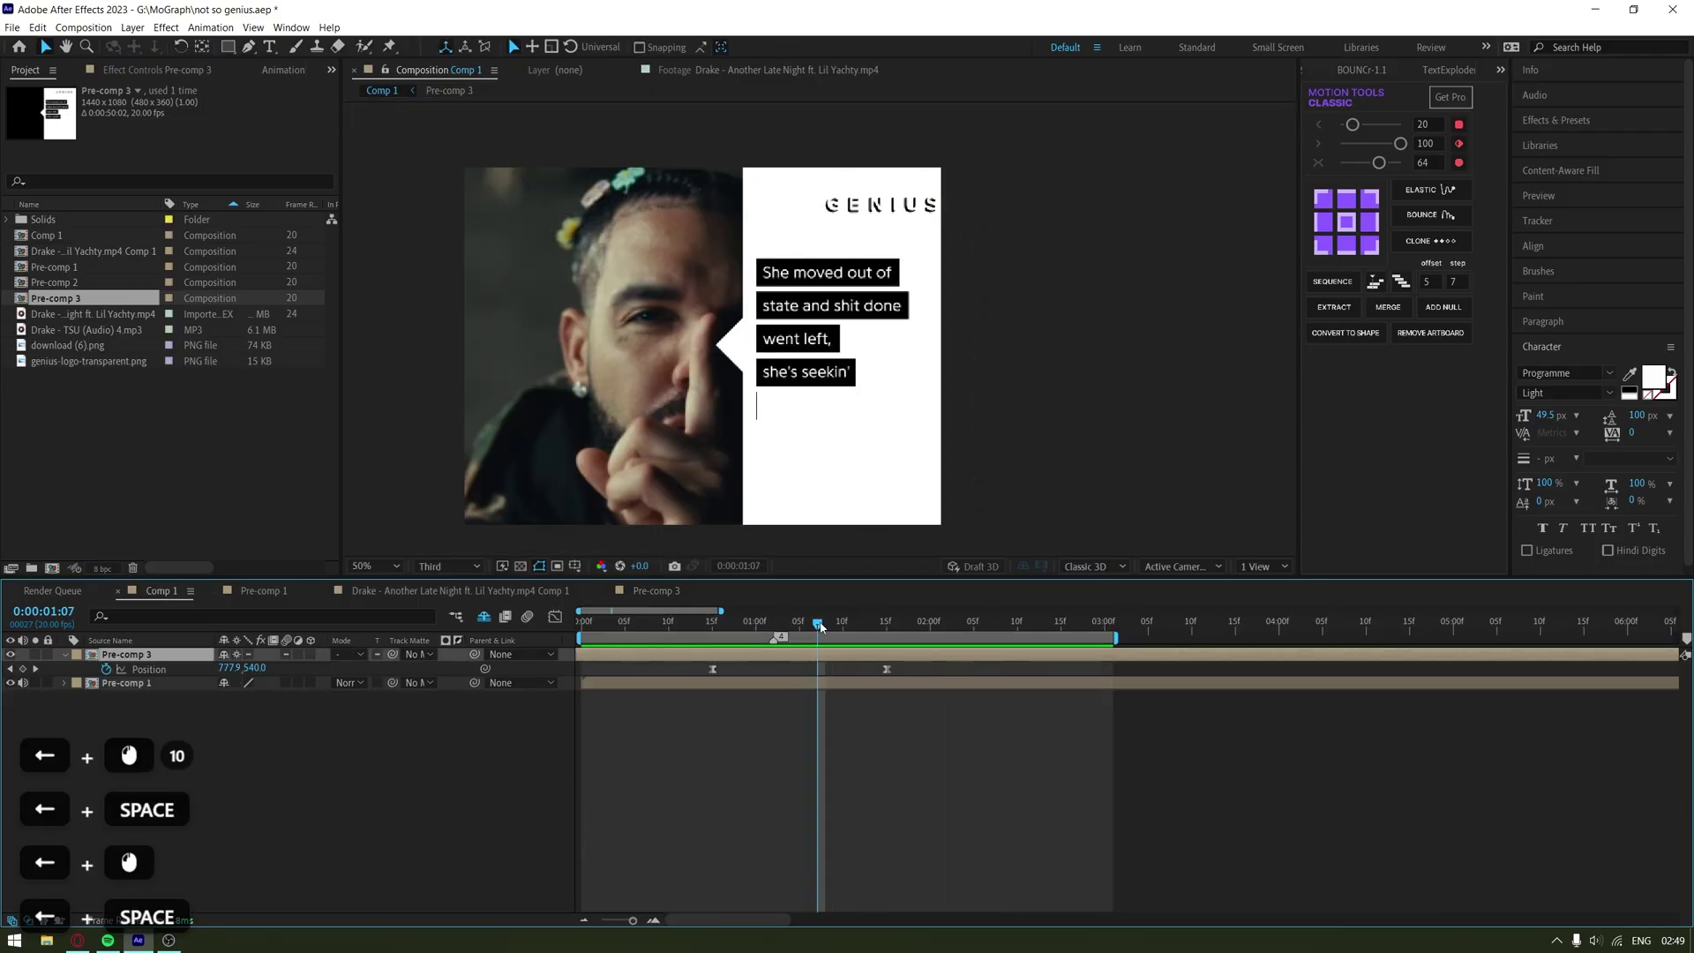
key(space)
click(763, 626)
drag(761, 627, 681, 632)
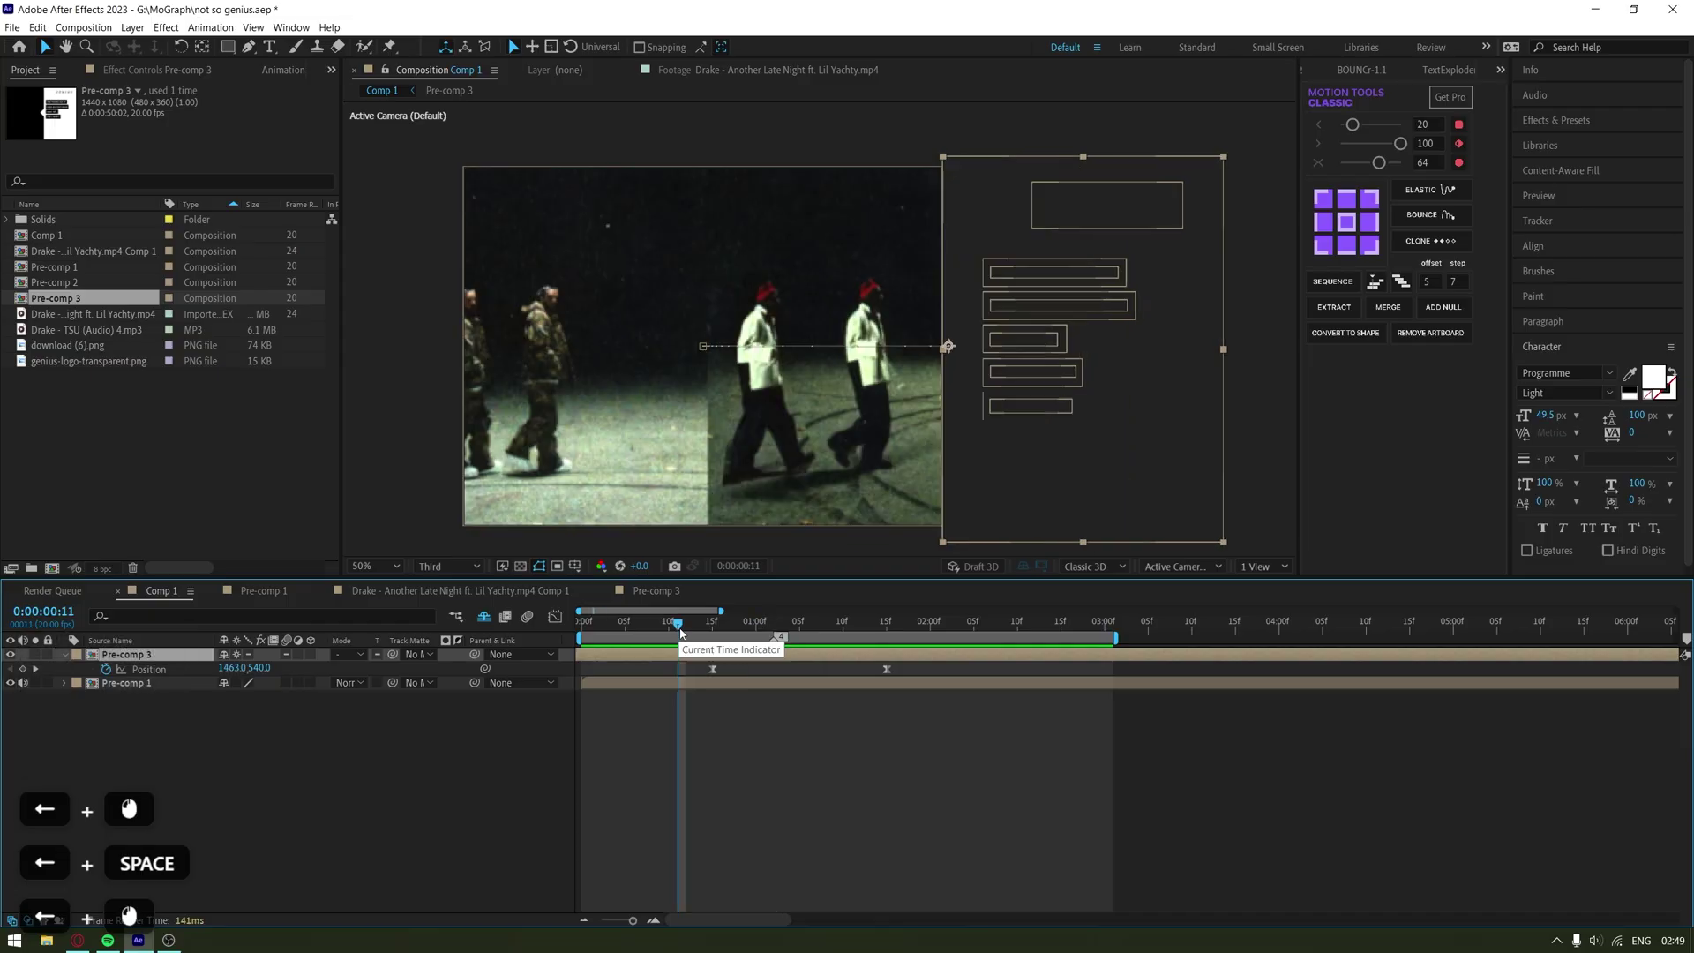
key(space)
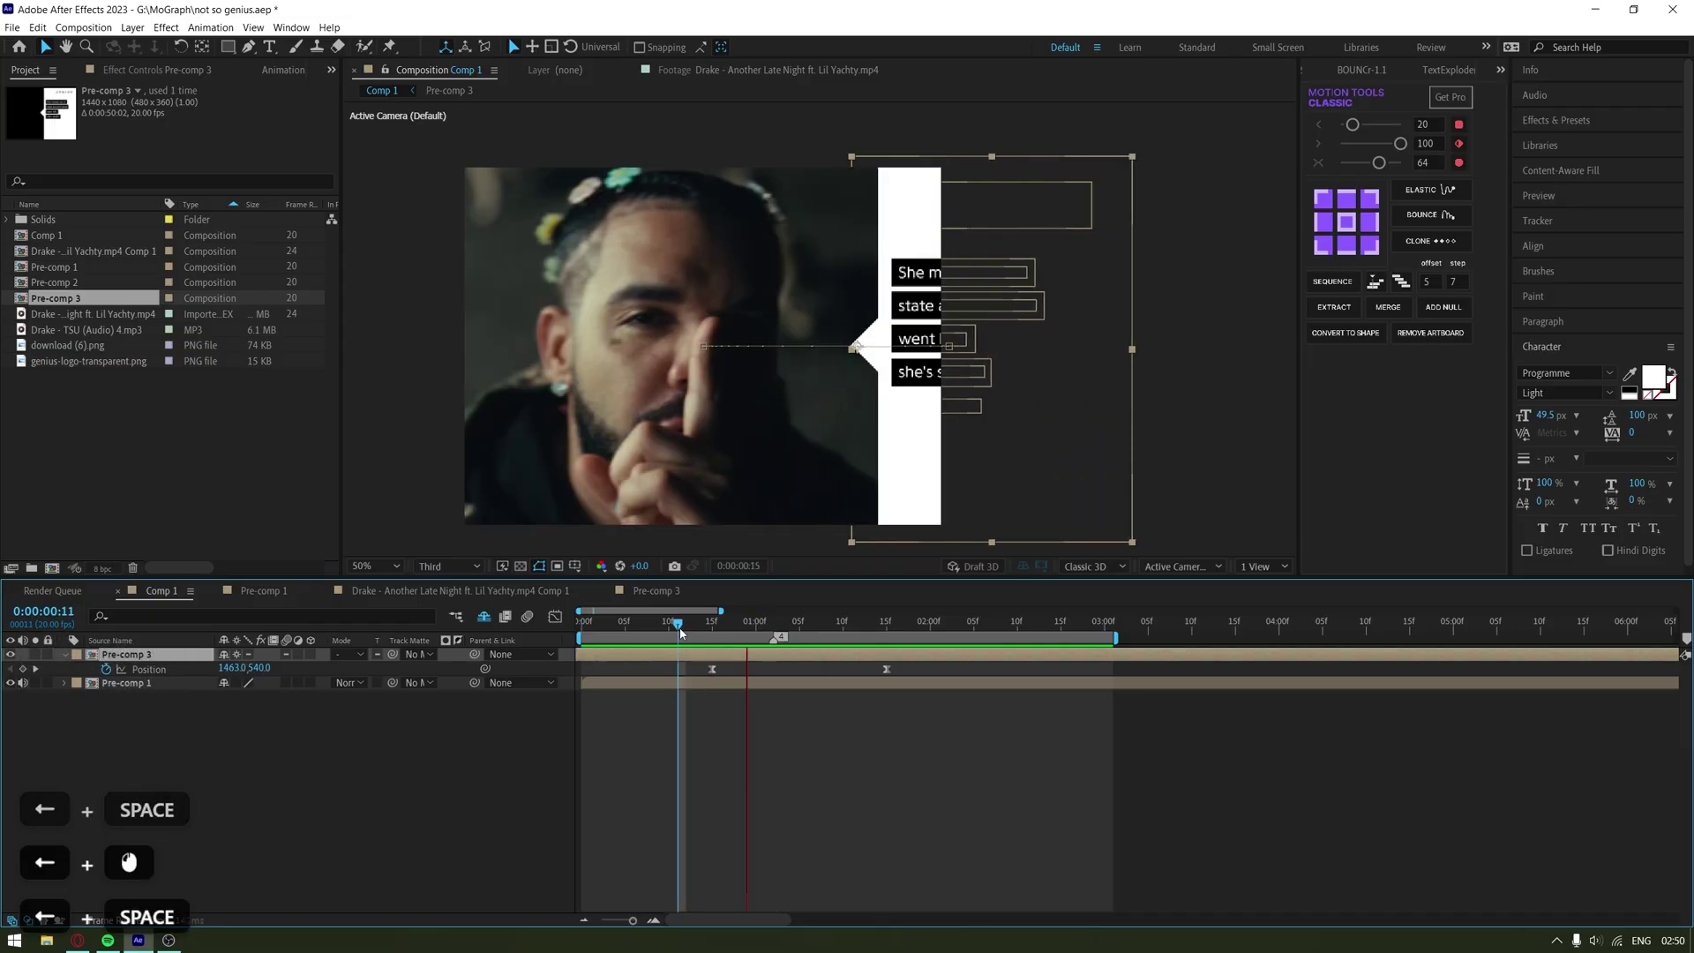
key(space)
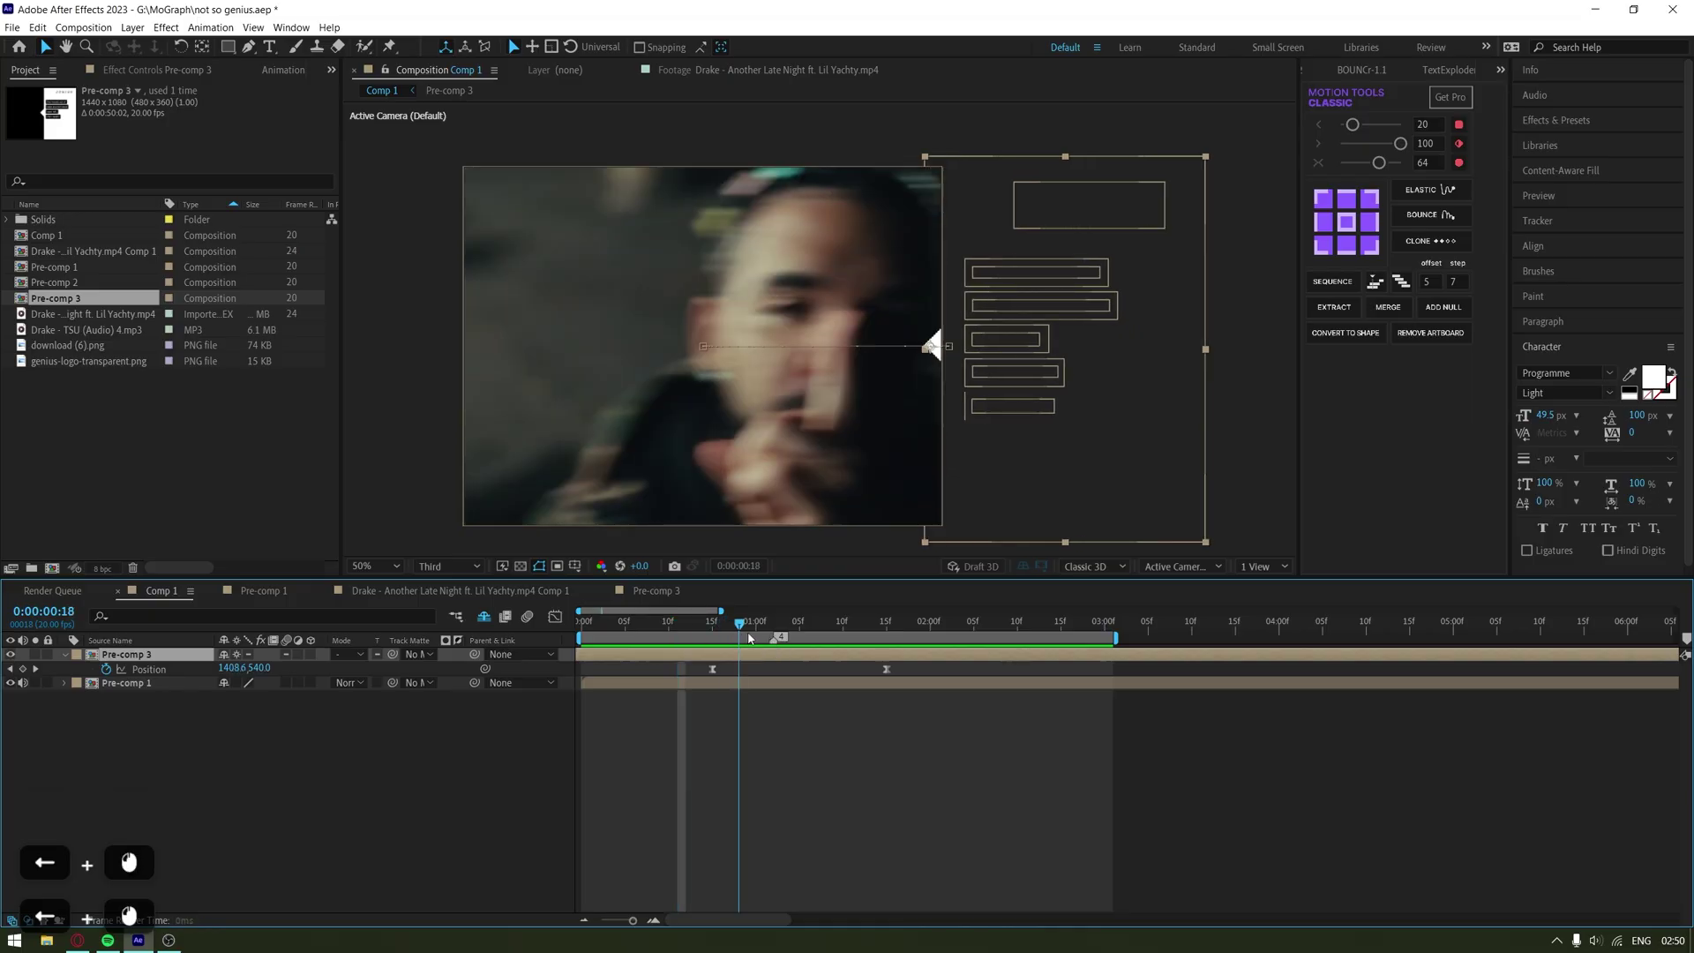
drag(733, 632, 819, 648)
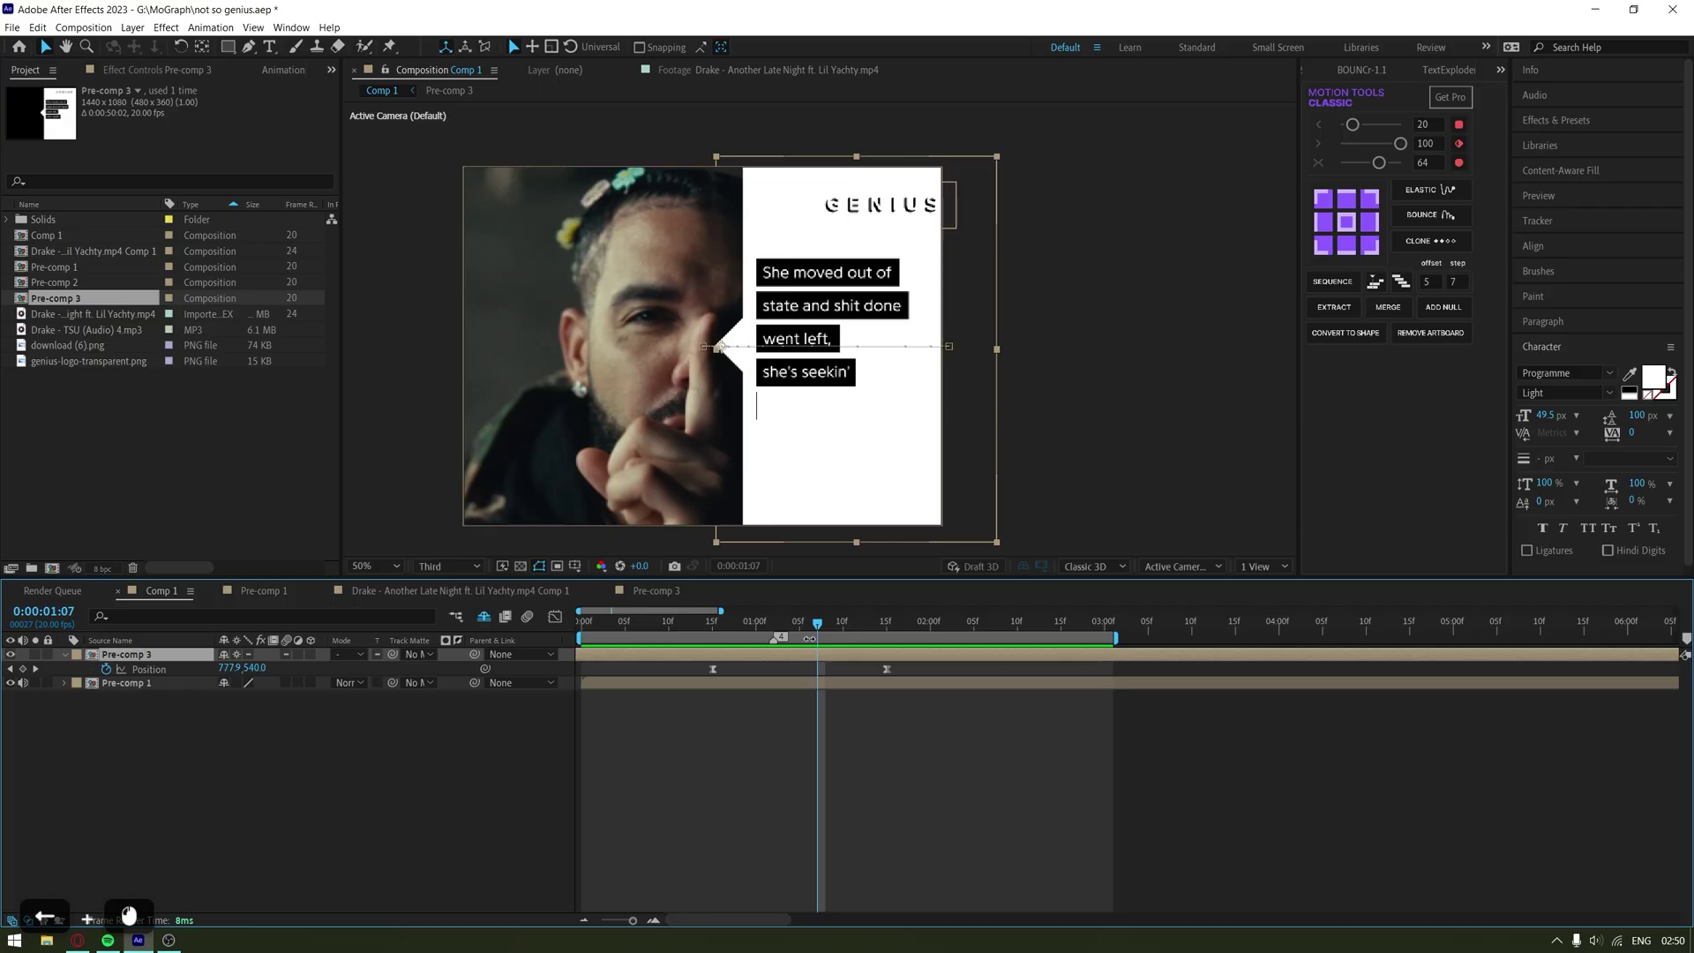
Add a two-node camera with the 50mm preset and a null object to Comp 1
right_click(362, 386)
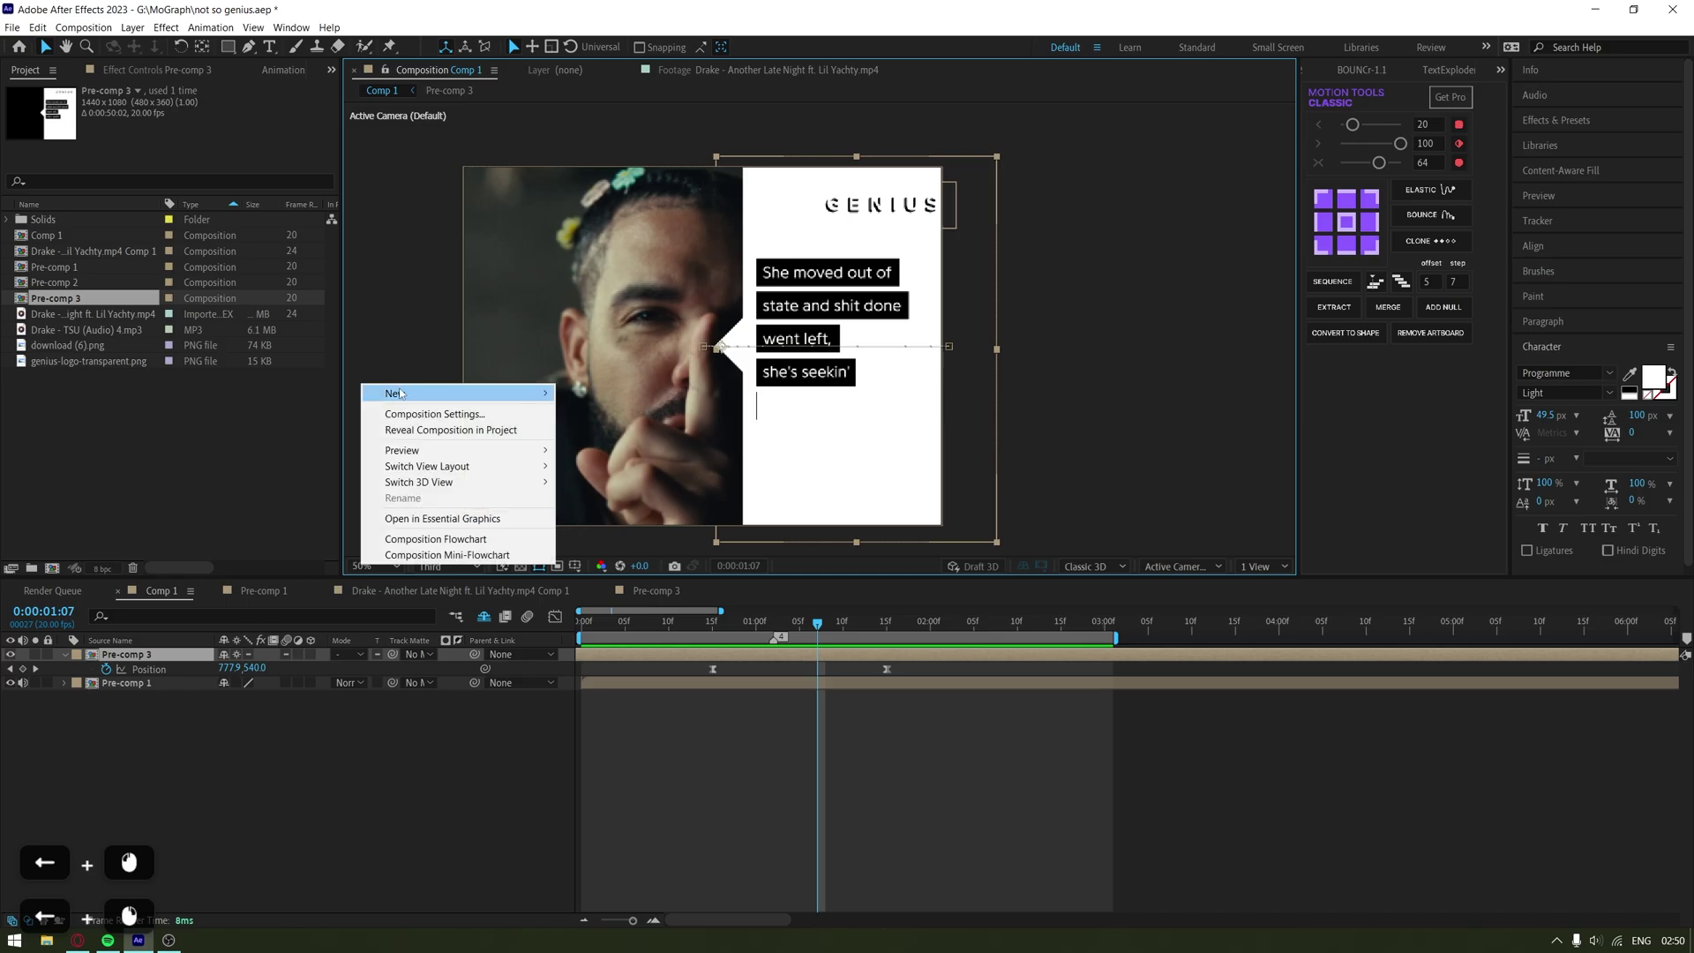
mouse_move(476, 394)
click(615, 459)
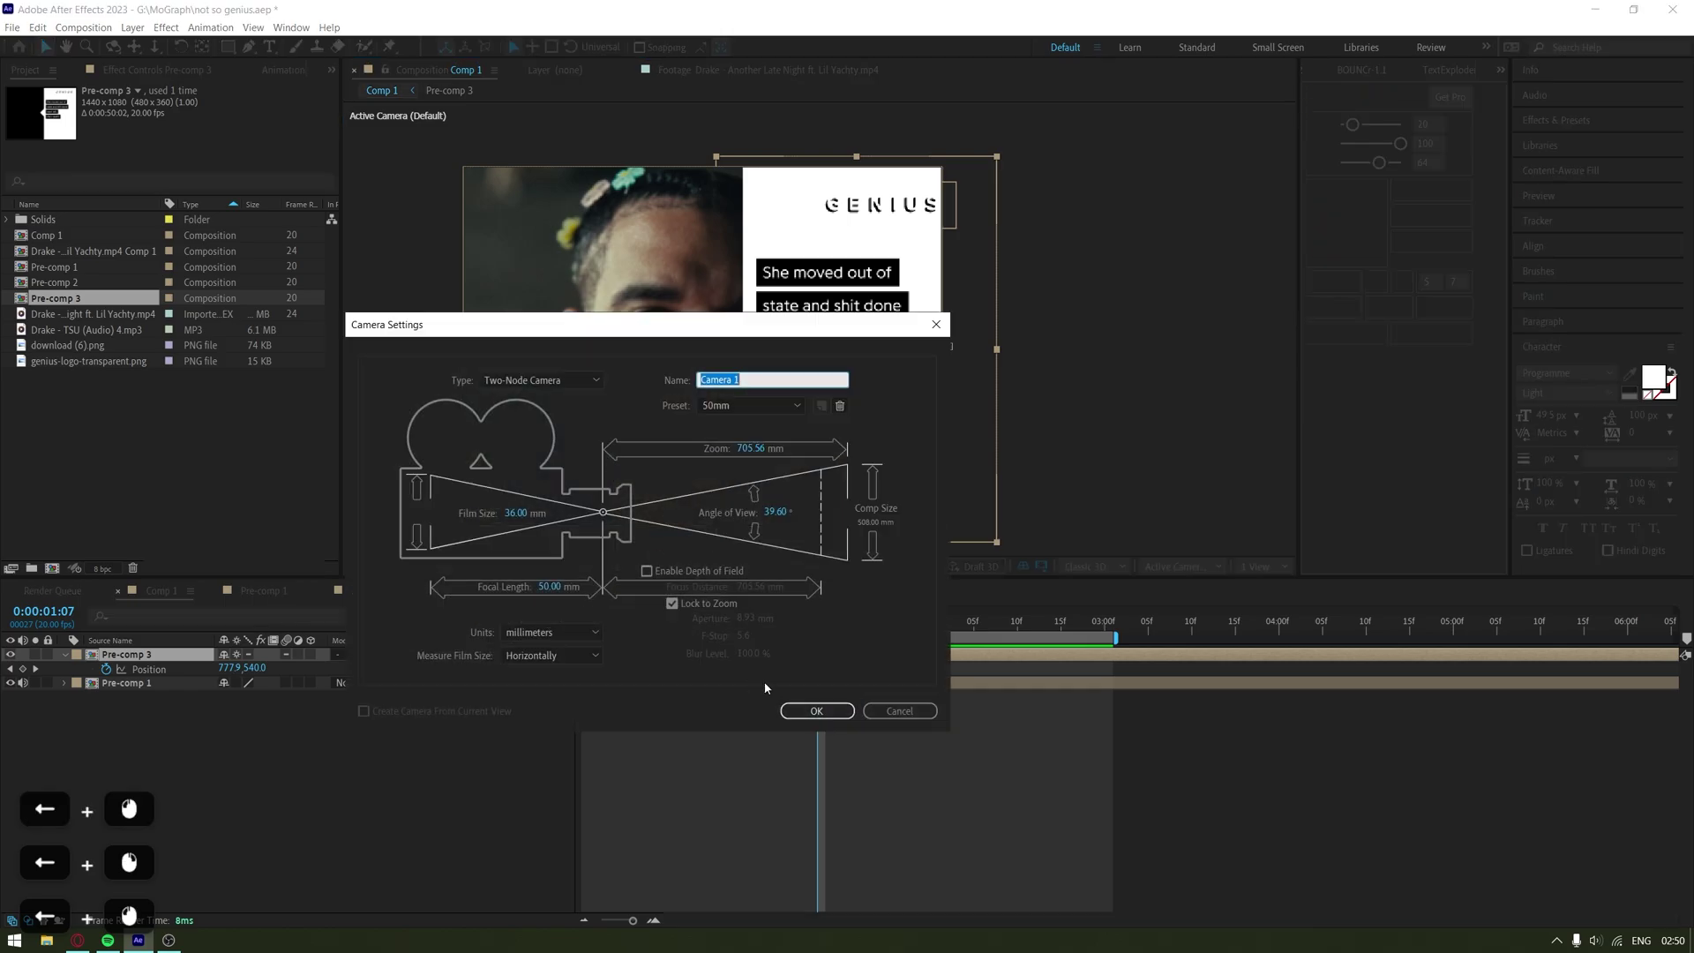
click(830, 711)
right_click(387, 391)
mouse_move(494, 396)
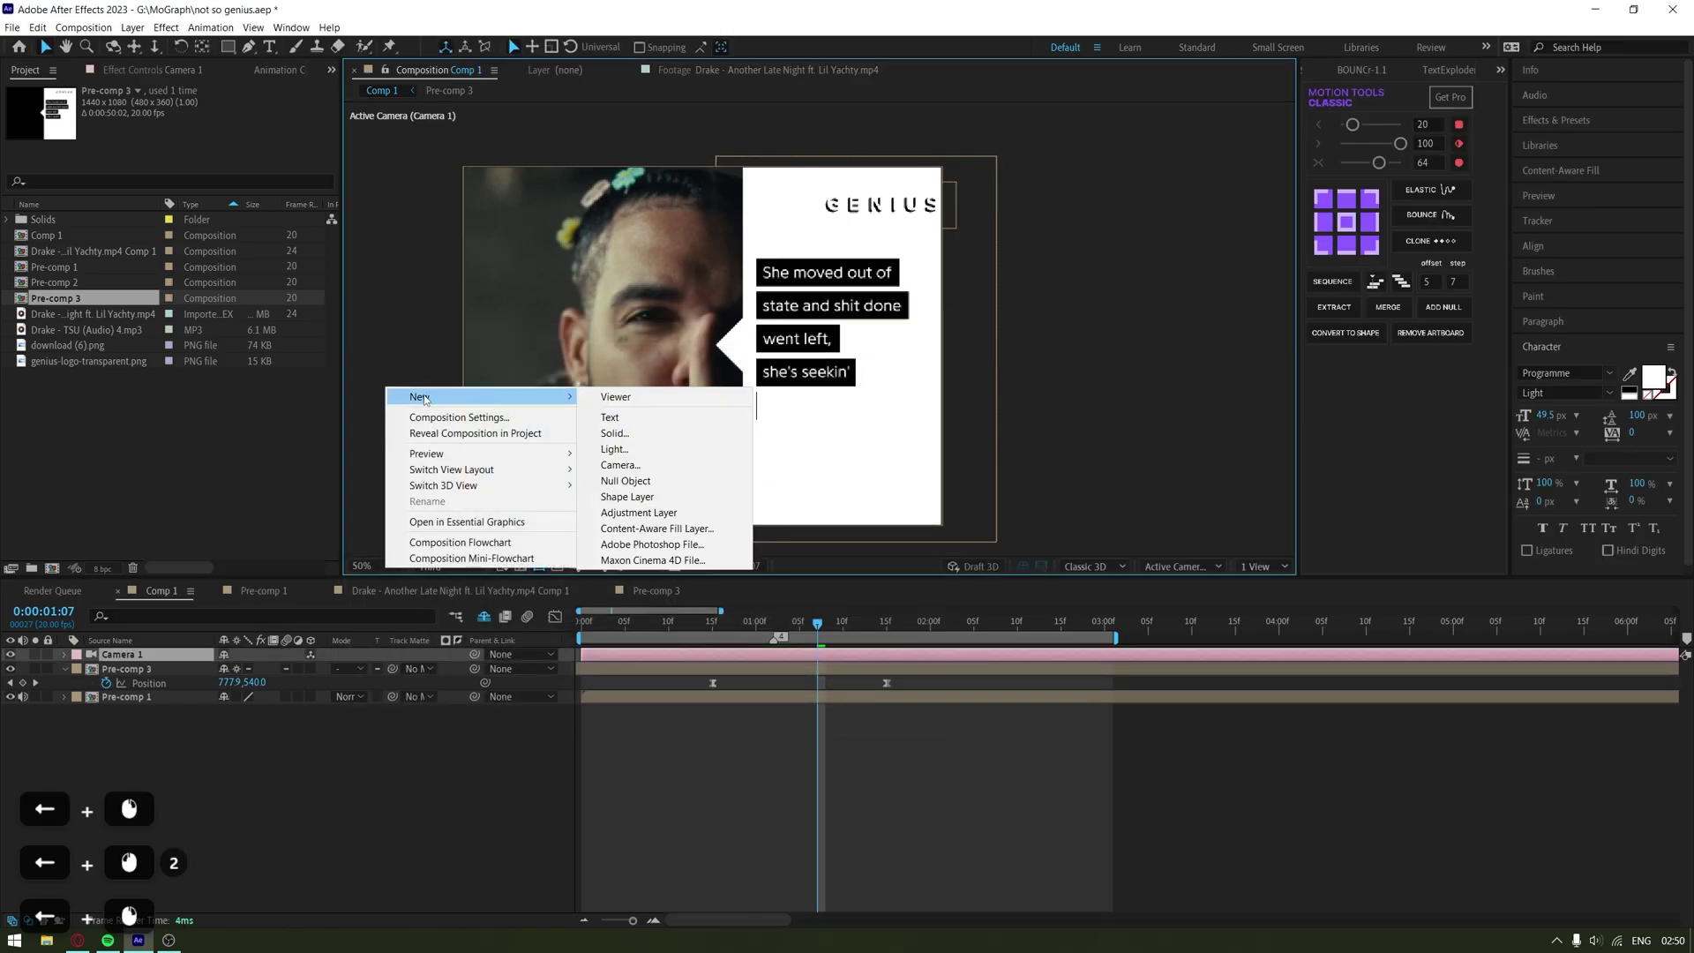
click(630, 482)
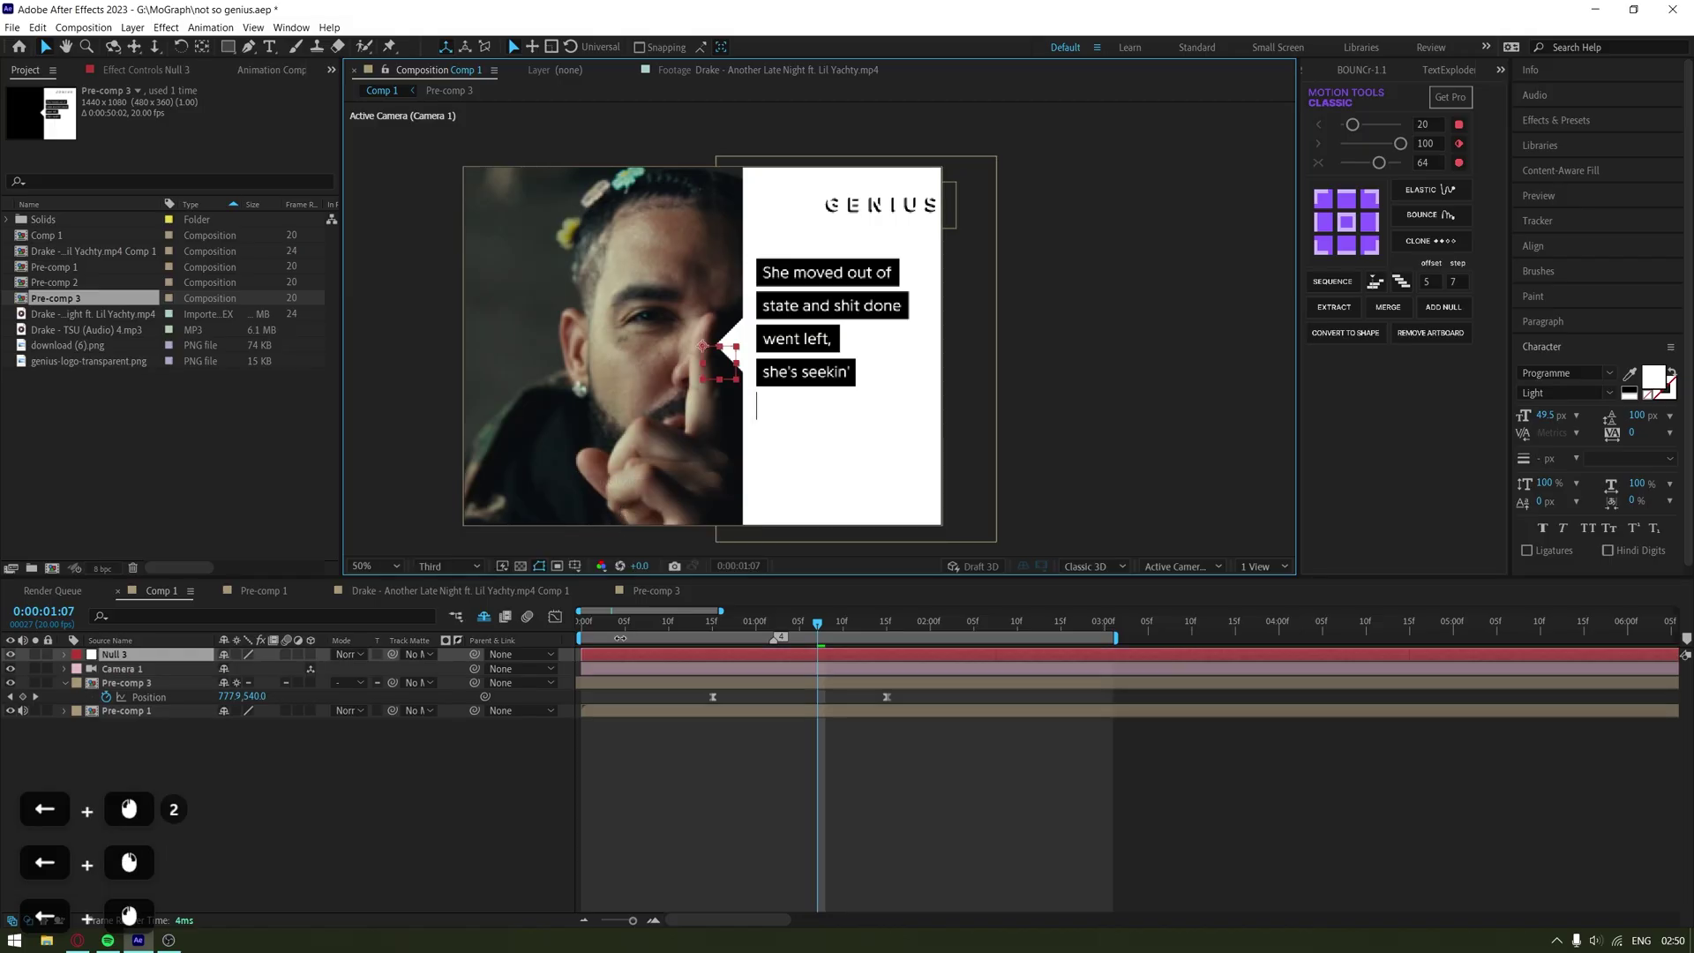
Parent Camera 1 to the new null object
click(509, 671)
drag(474, 669, 480, 674)
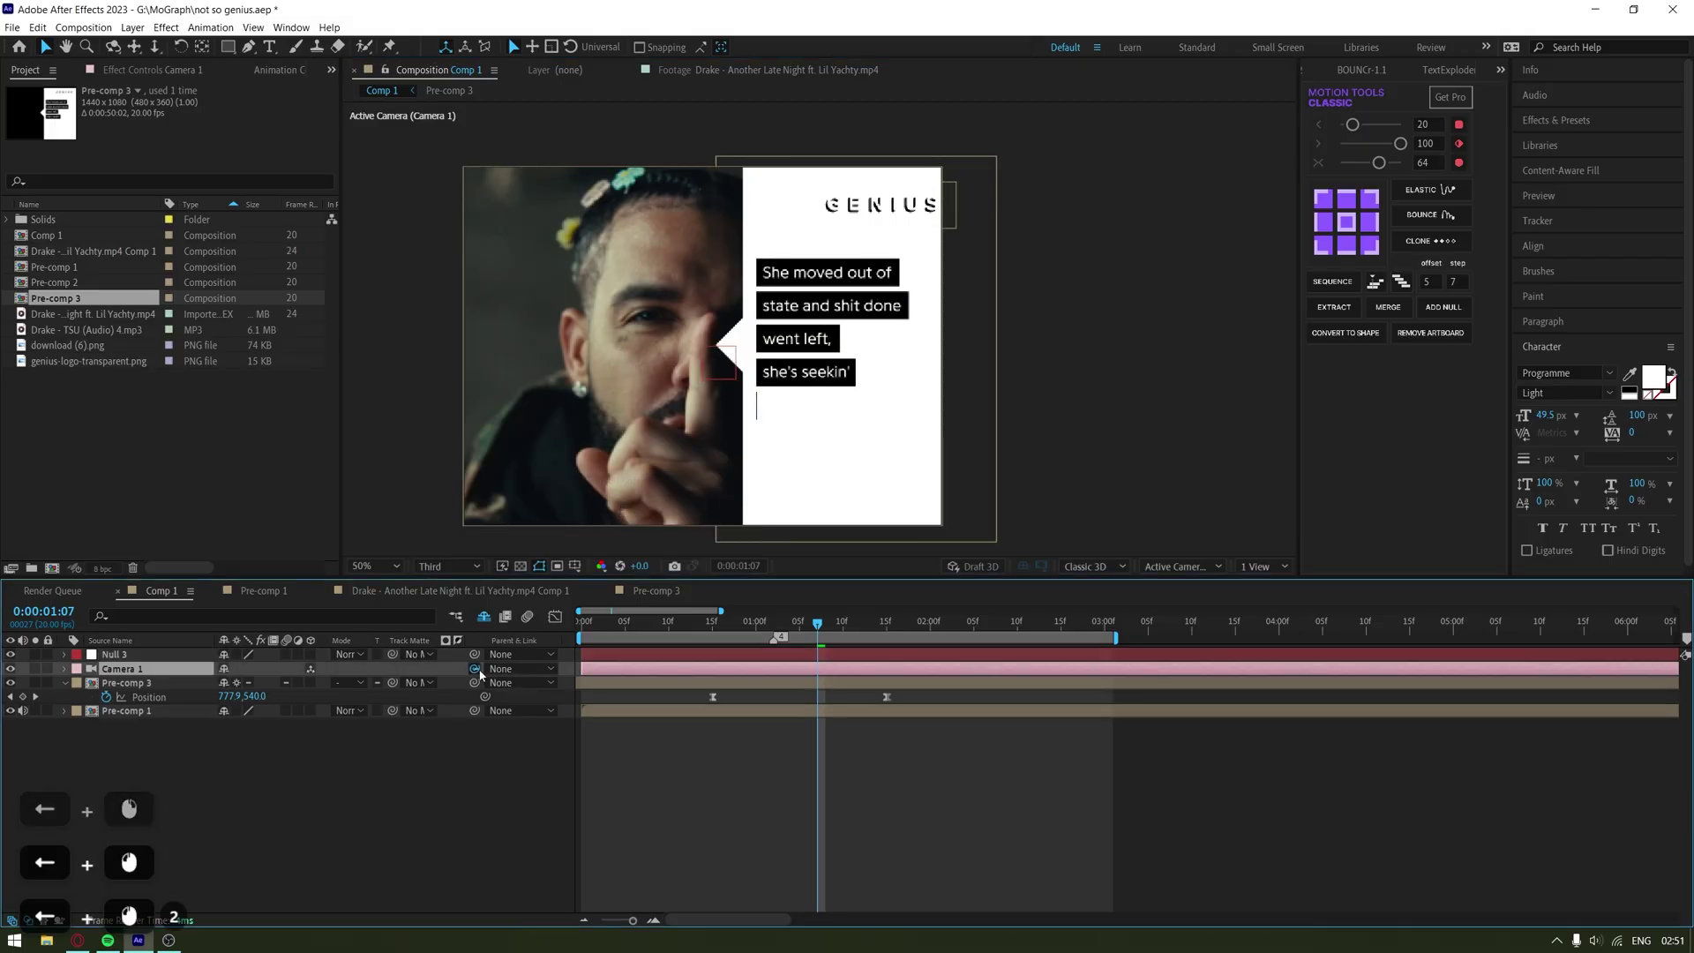
drag(173, 669, 176, 654)
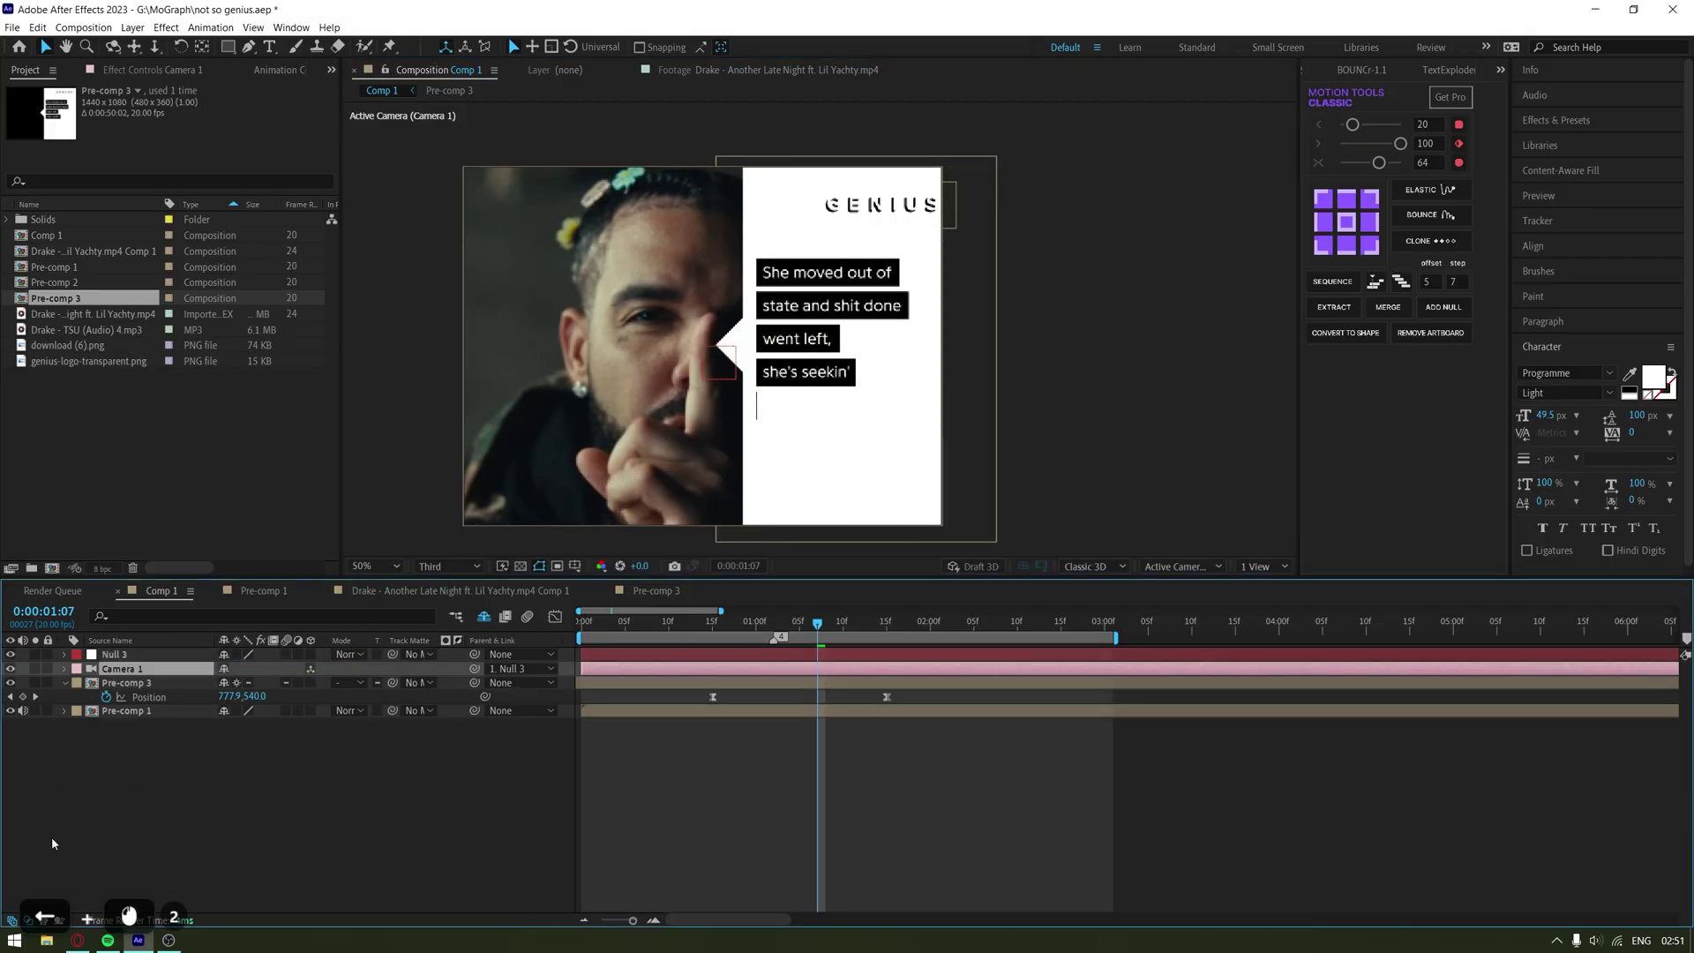
Make the null, Pre-comp 3 and Pre-comp 1 3D layers, and reveal the null's position
click(29, 920)
key(ctrl+a)
click(454, 816)
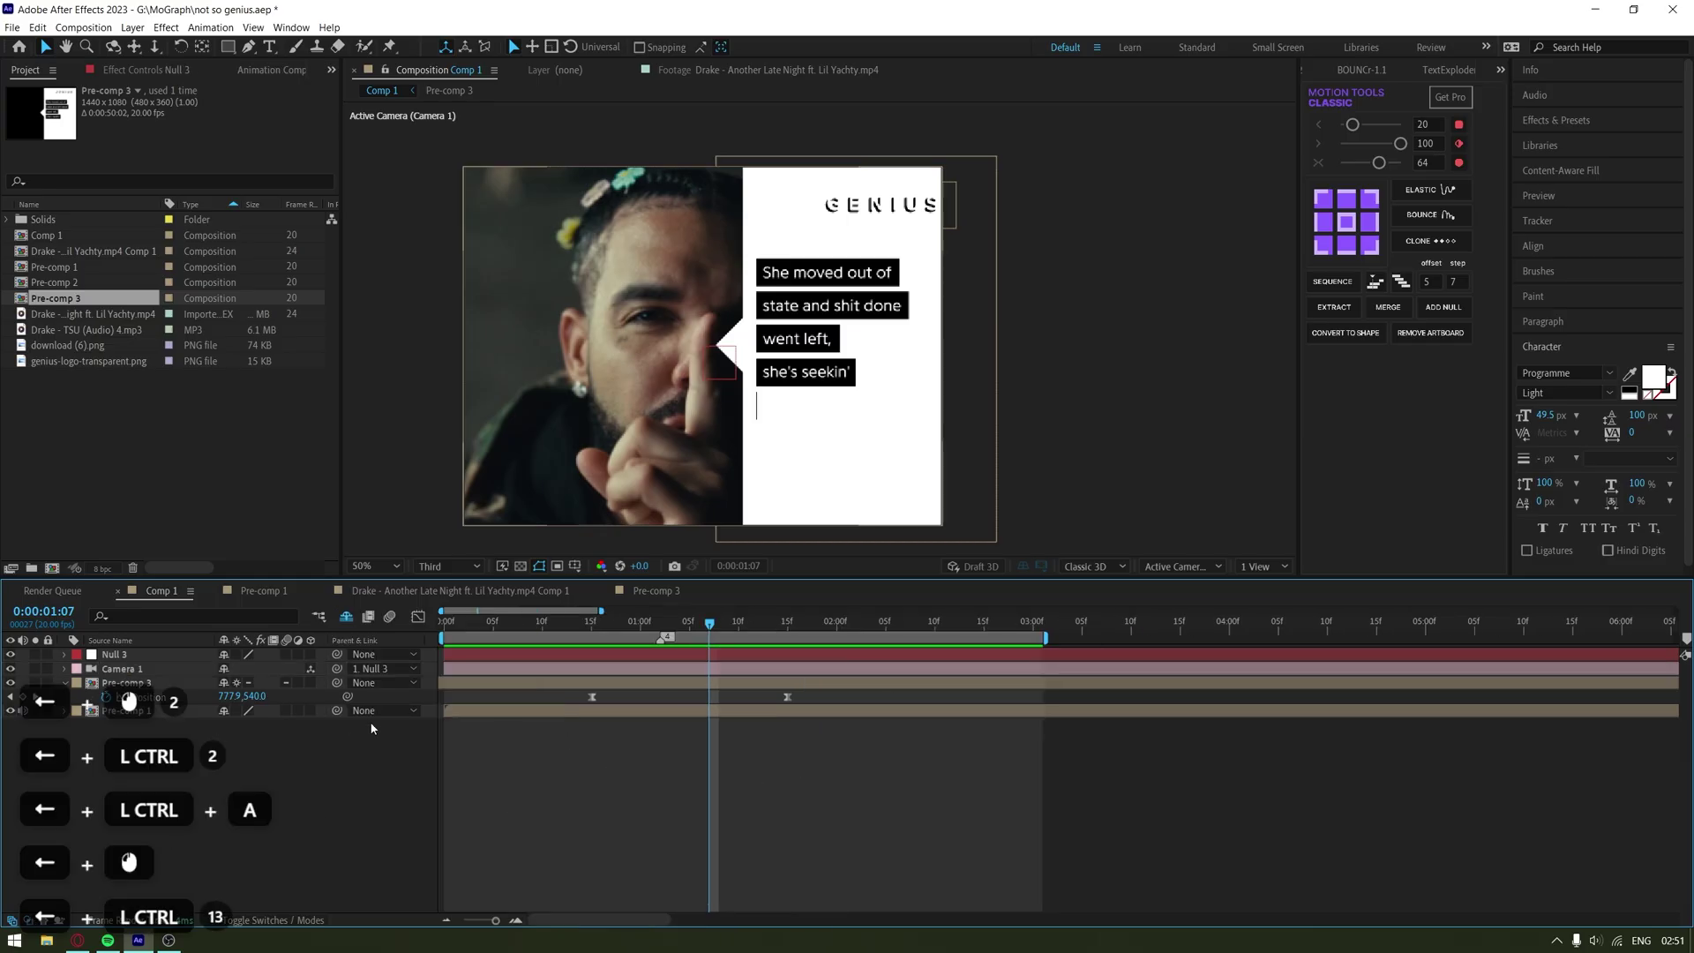
key(ctrl+z)
key(ctrl+z)
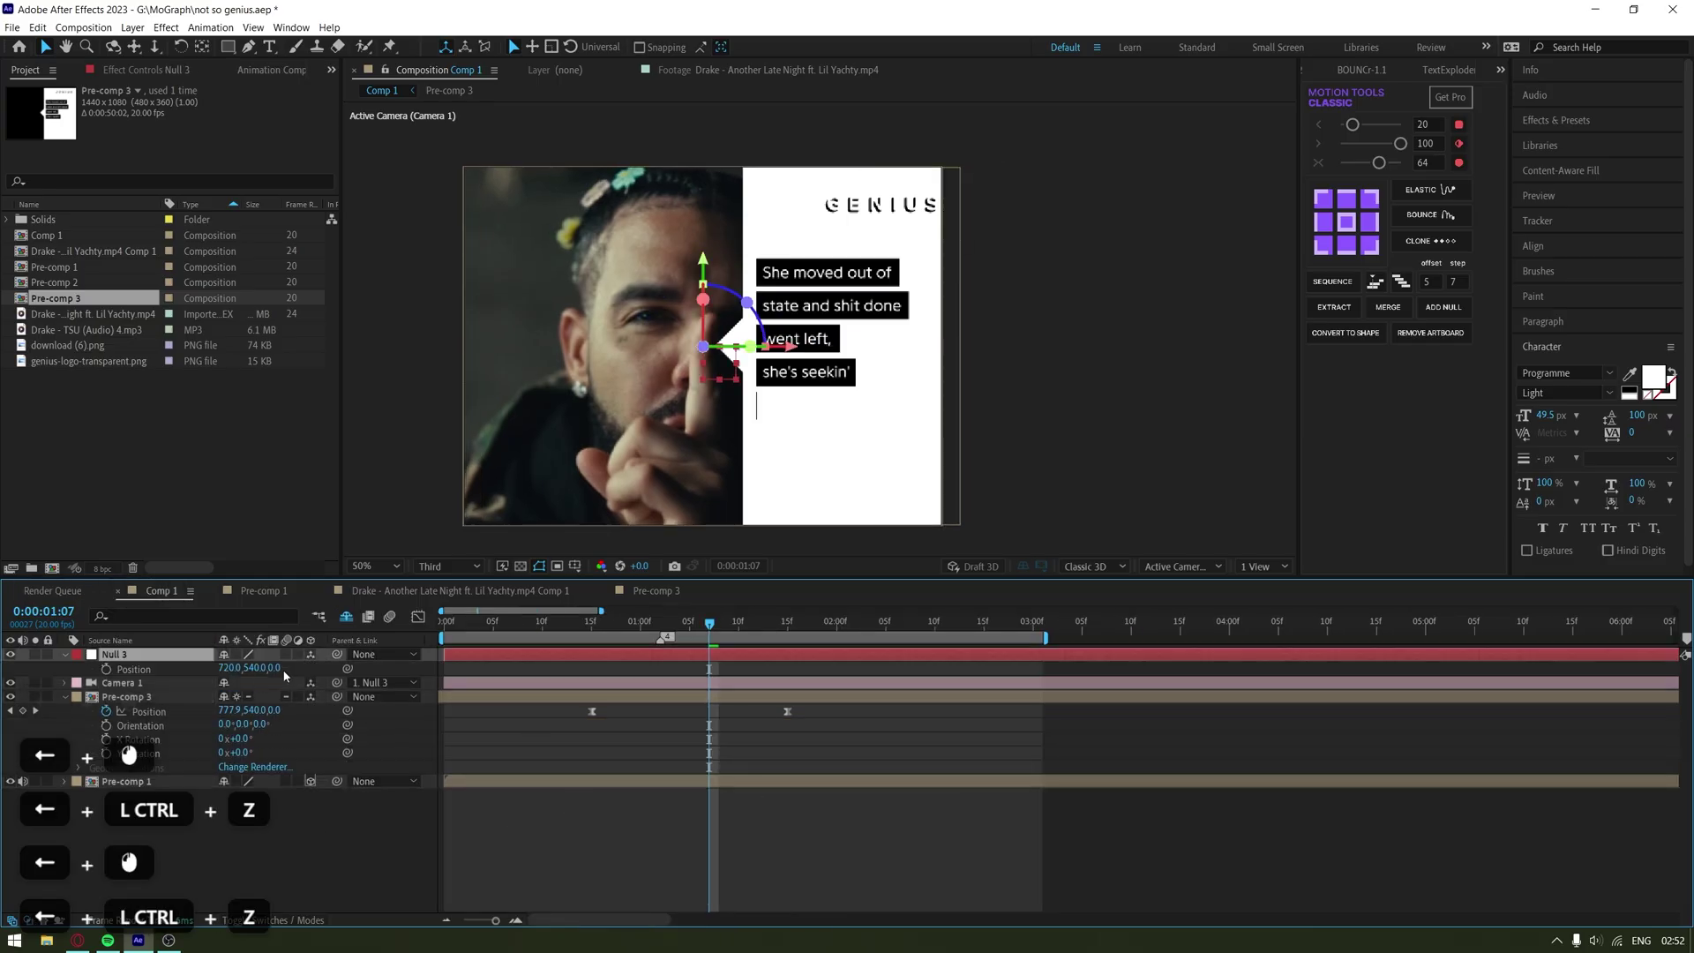
Set the null's Z position to 158 to test the camera push on both pre-comps
drag(282, 669, 422, 679)
click(521, 782)
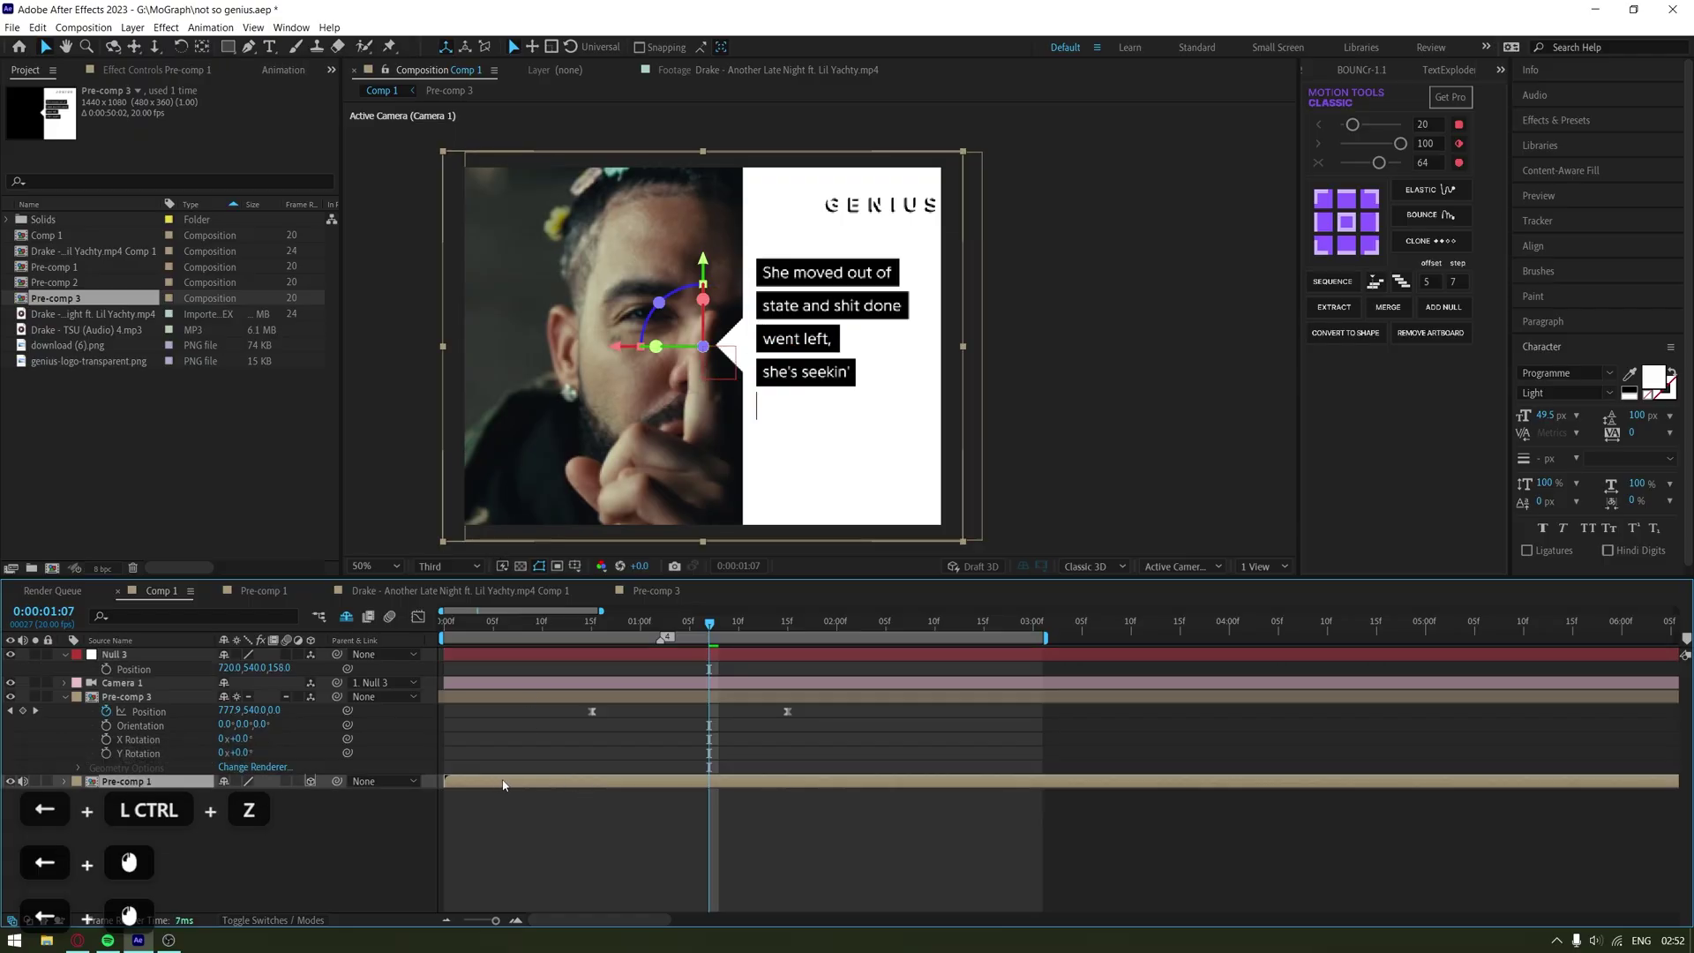
click(491, 699)
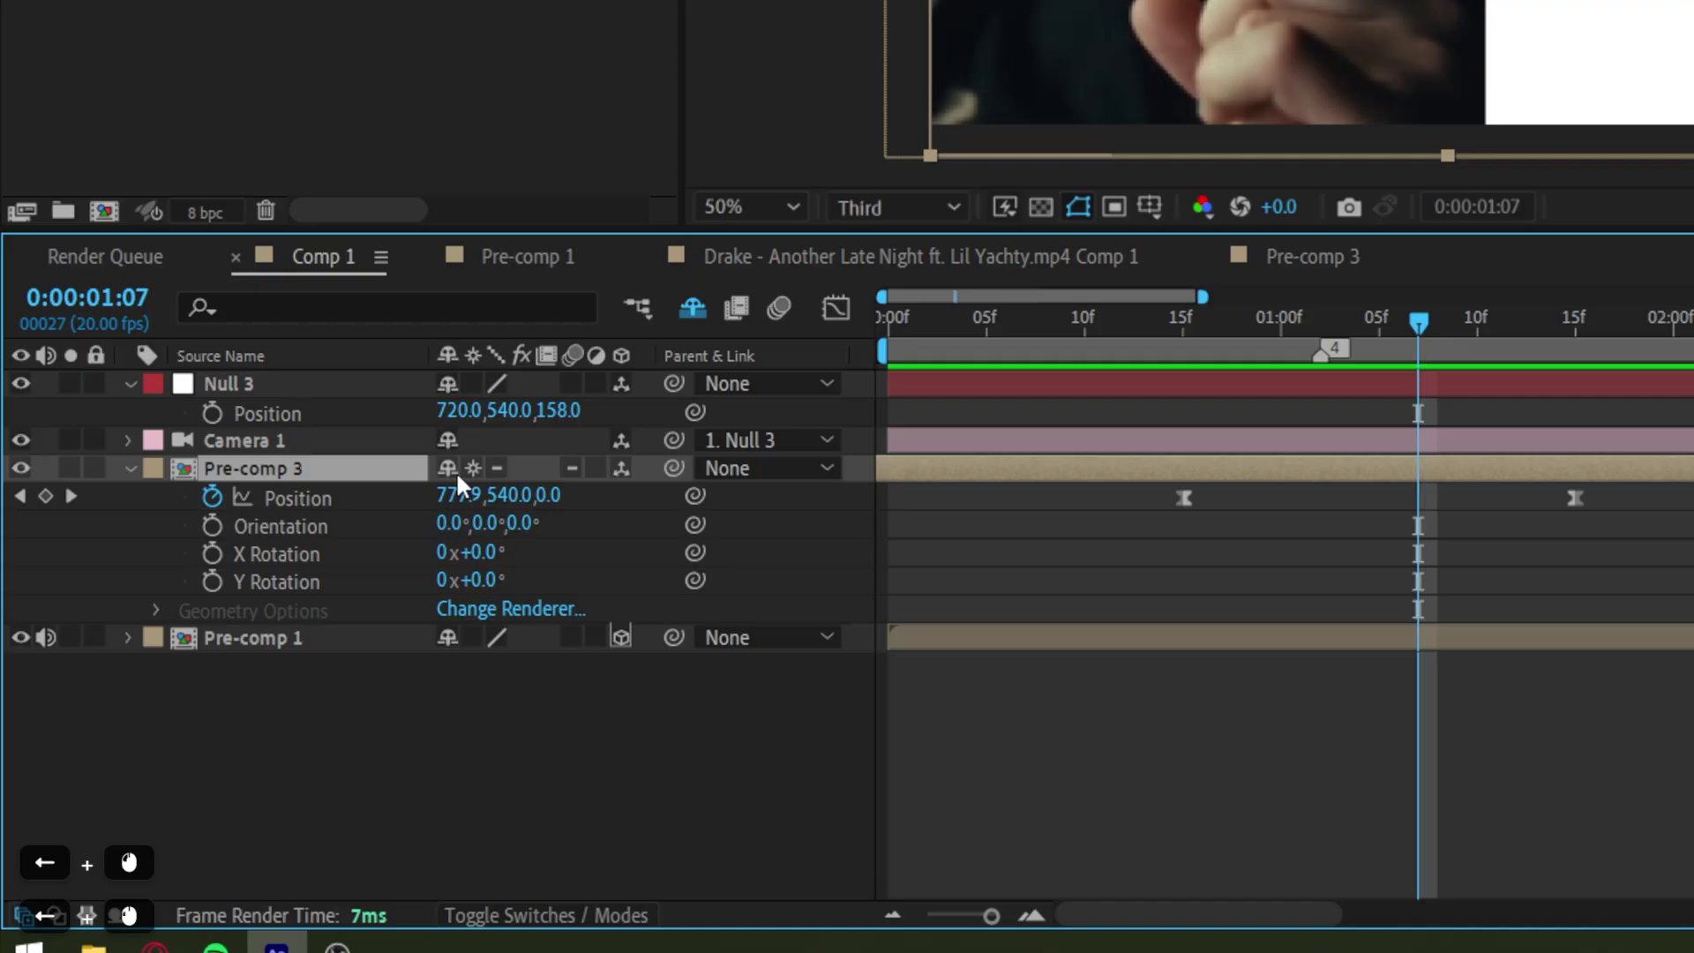
Make every layer inside Pre-comp 3 a 3D layer and return to Comp 1
double_click(487, 471)
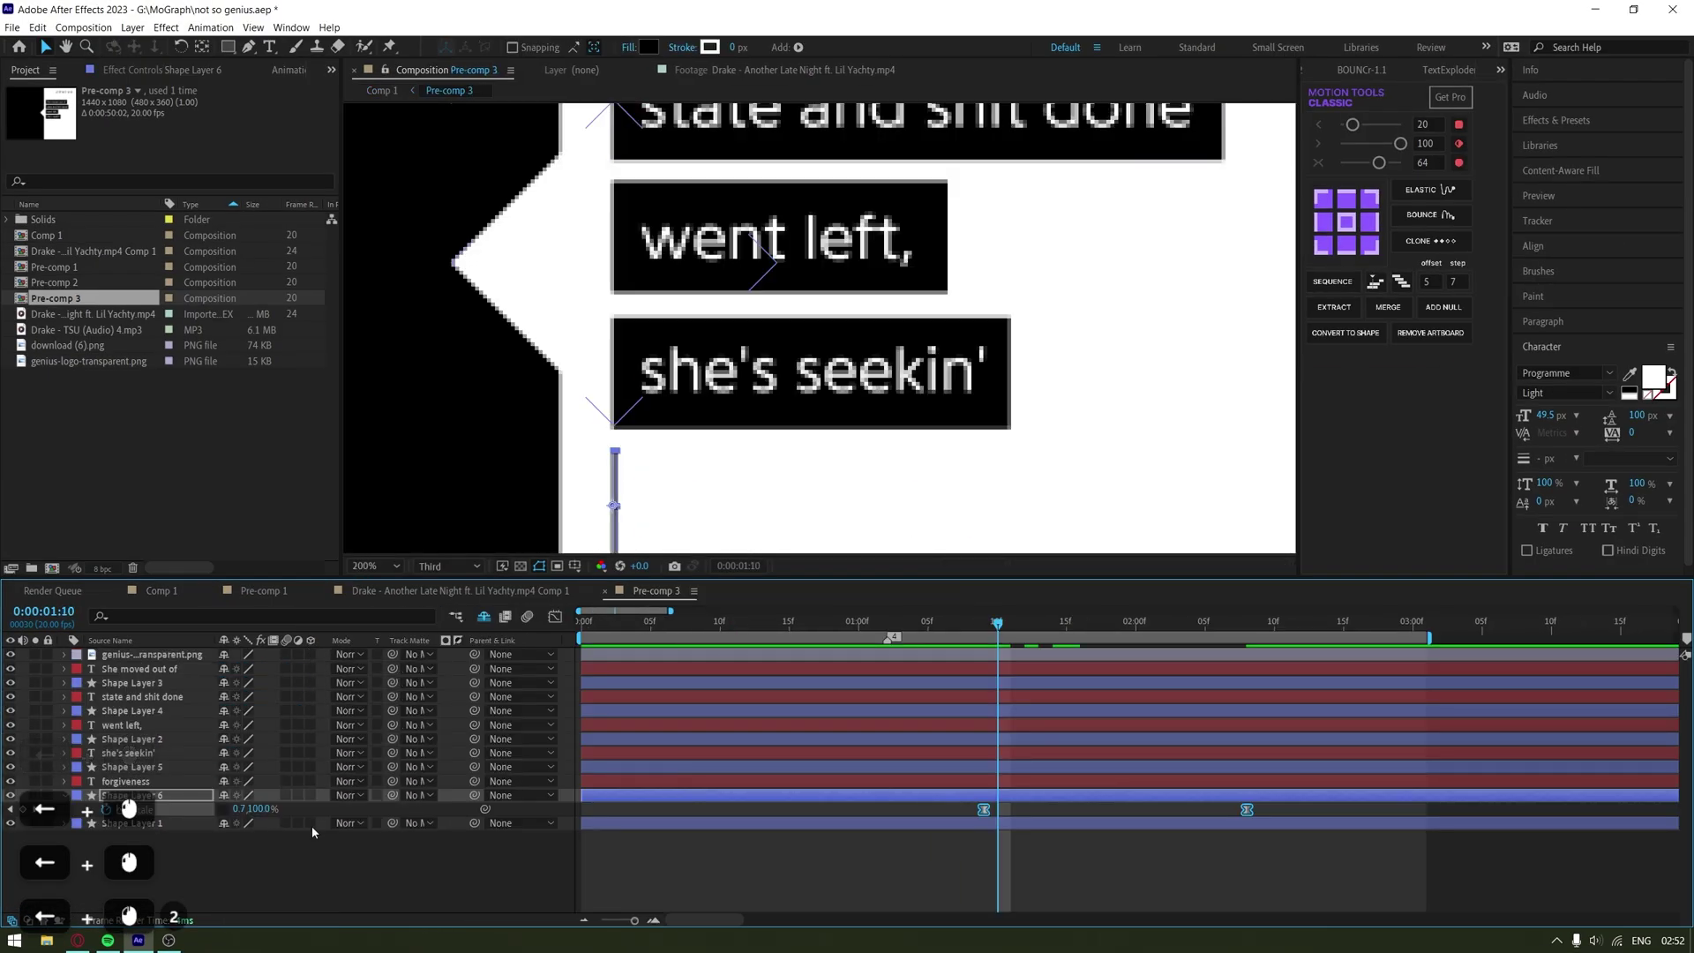
click(304, 861)
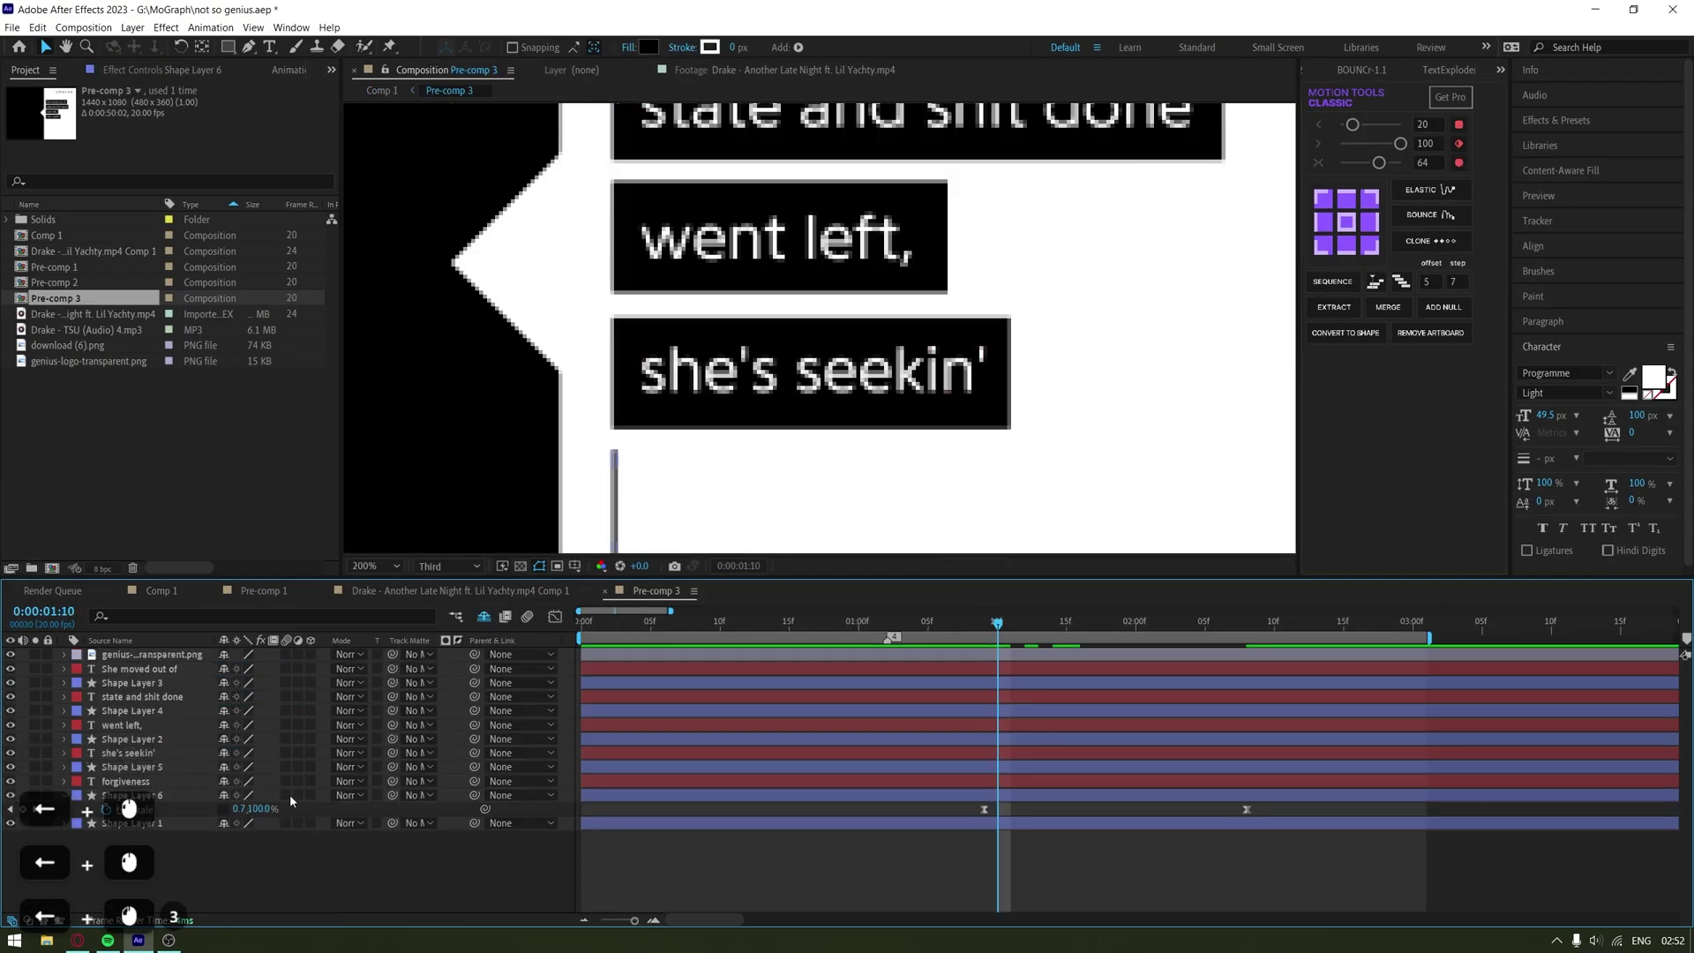
key(ctrl+a)
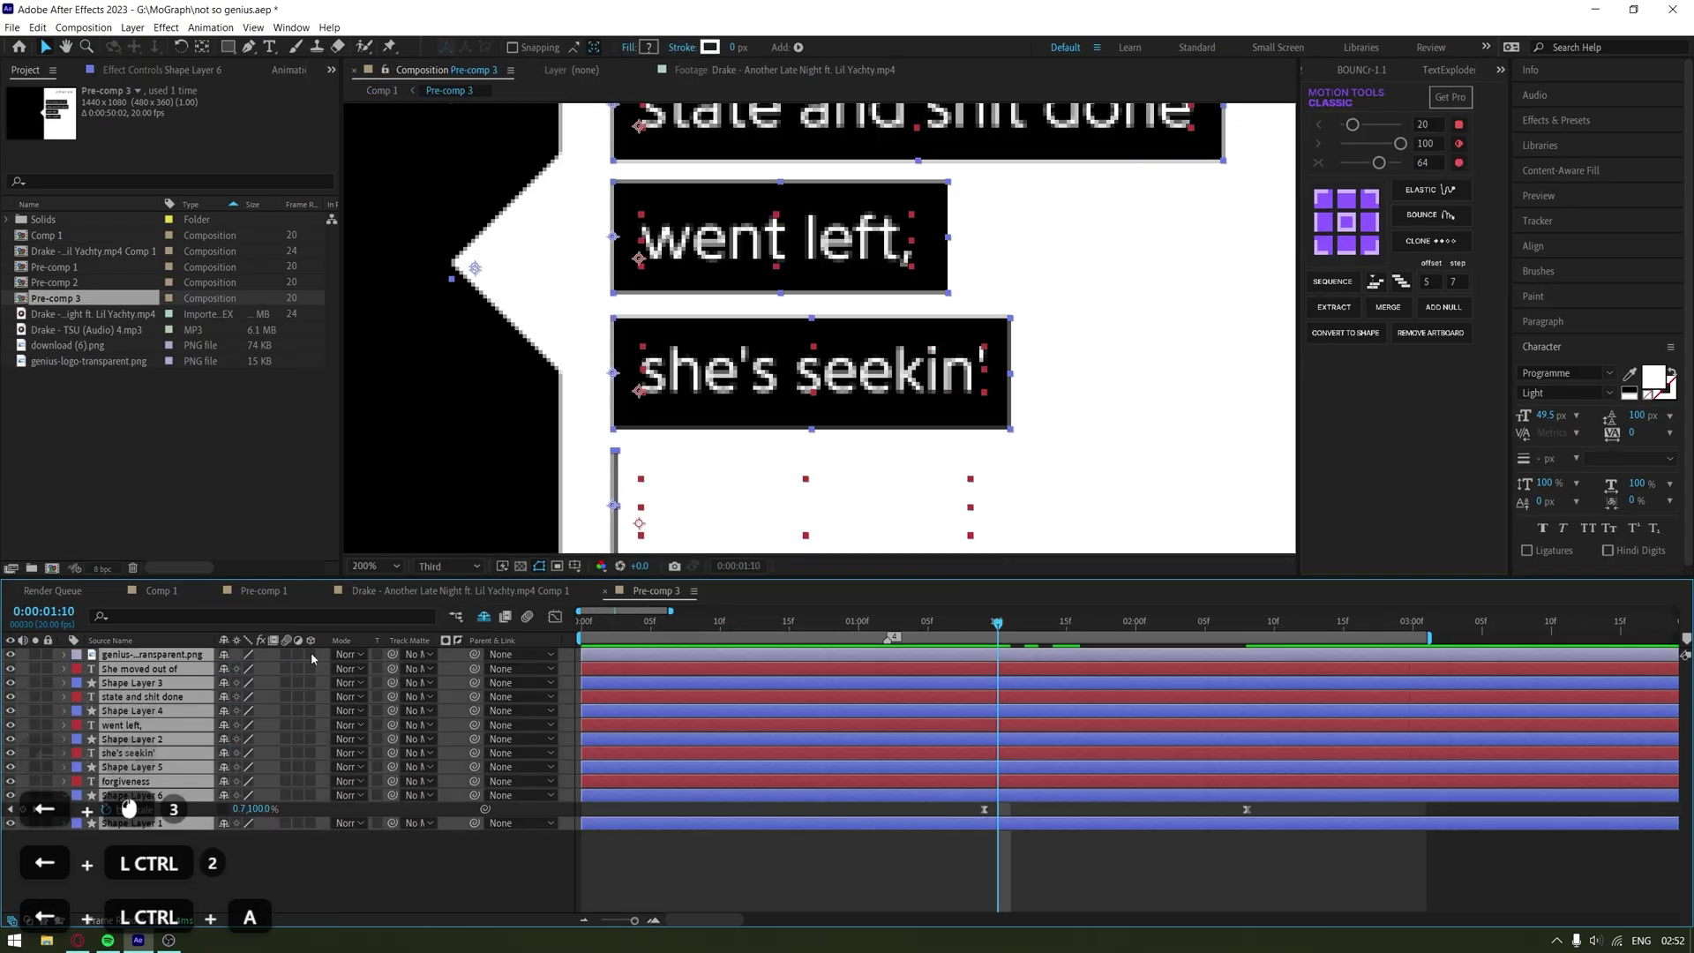
click(311, 654)
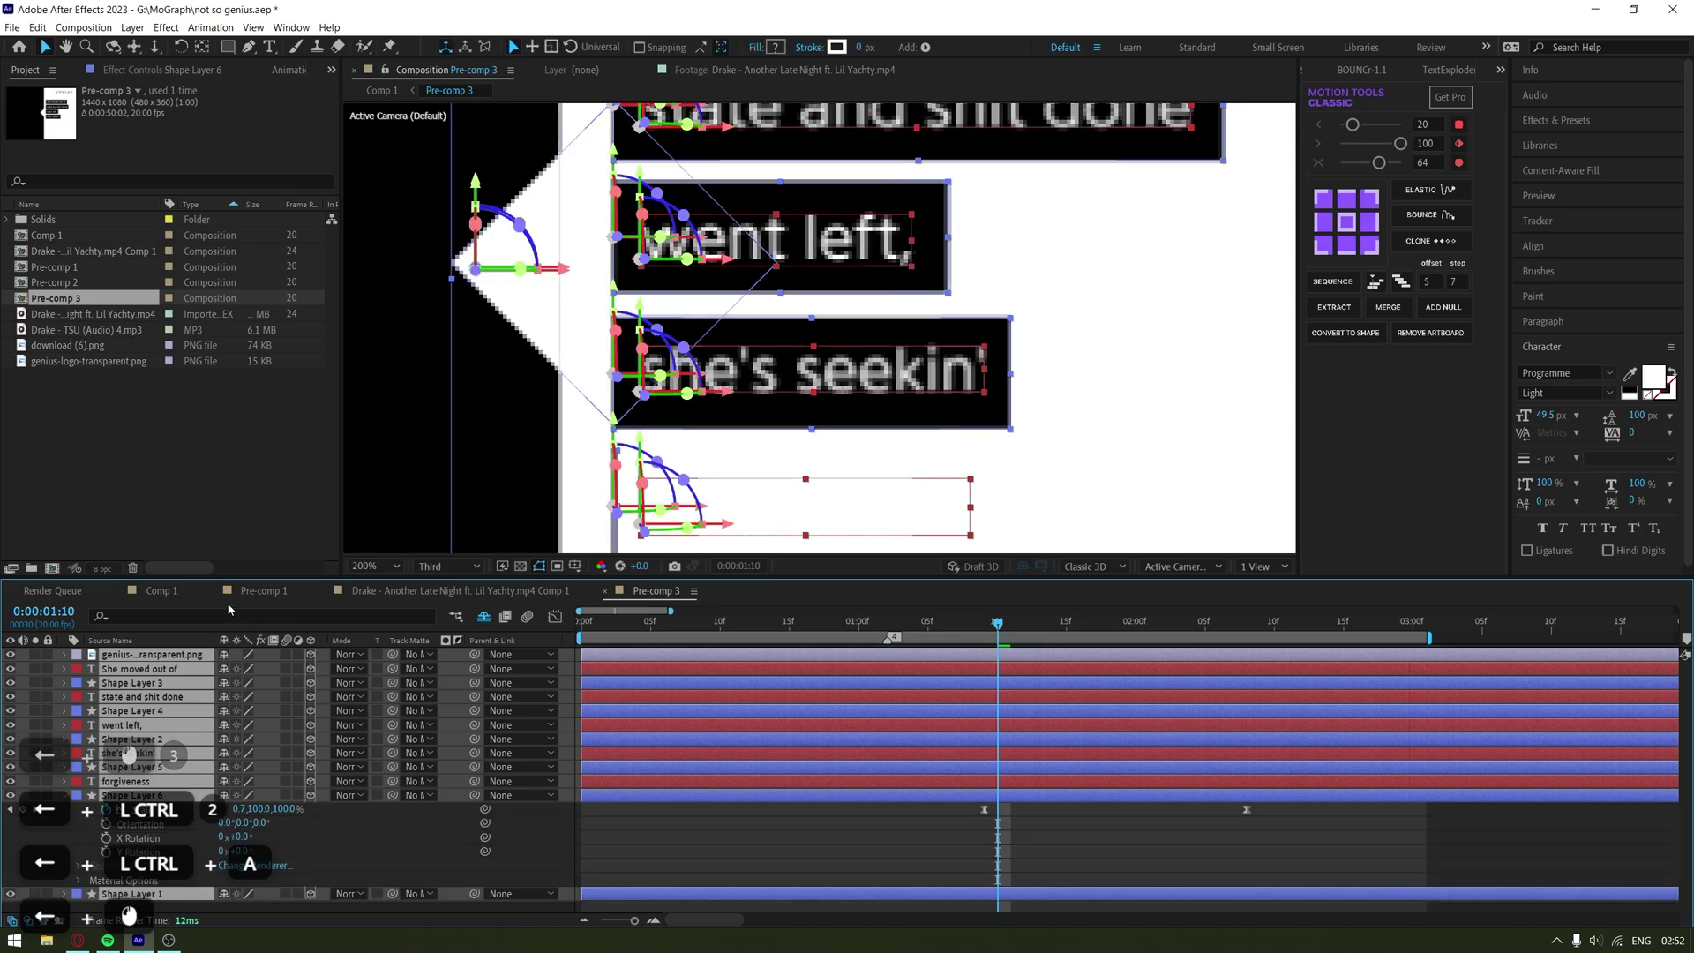
click(158, 590)
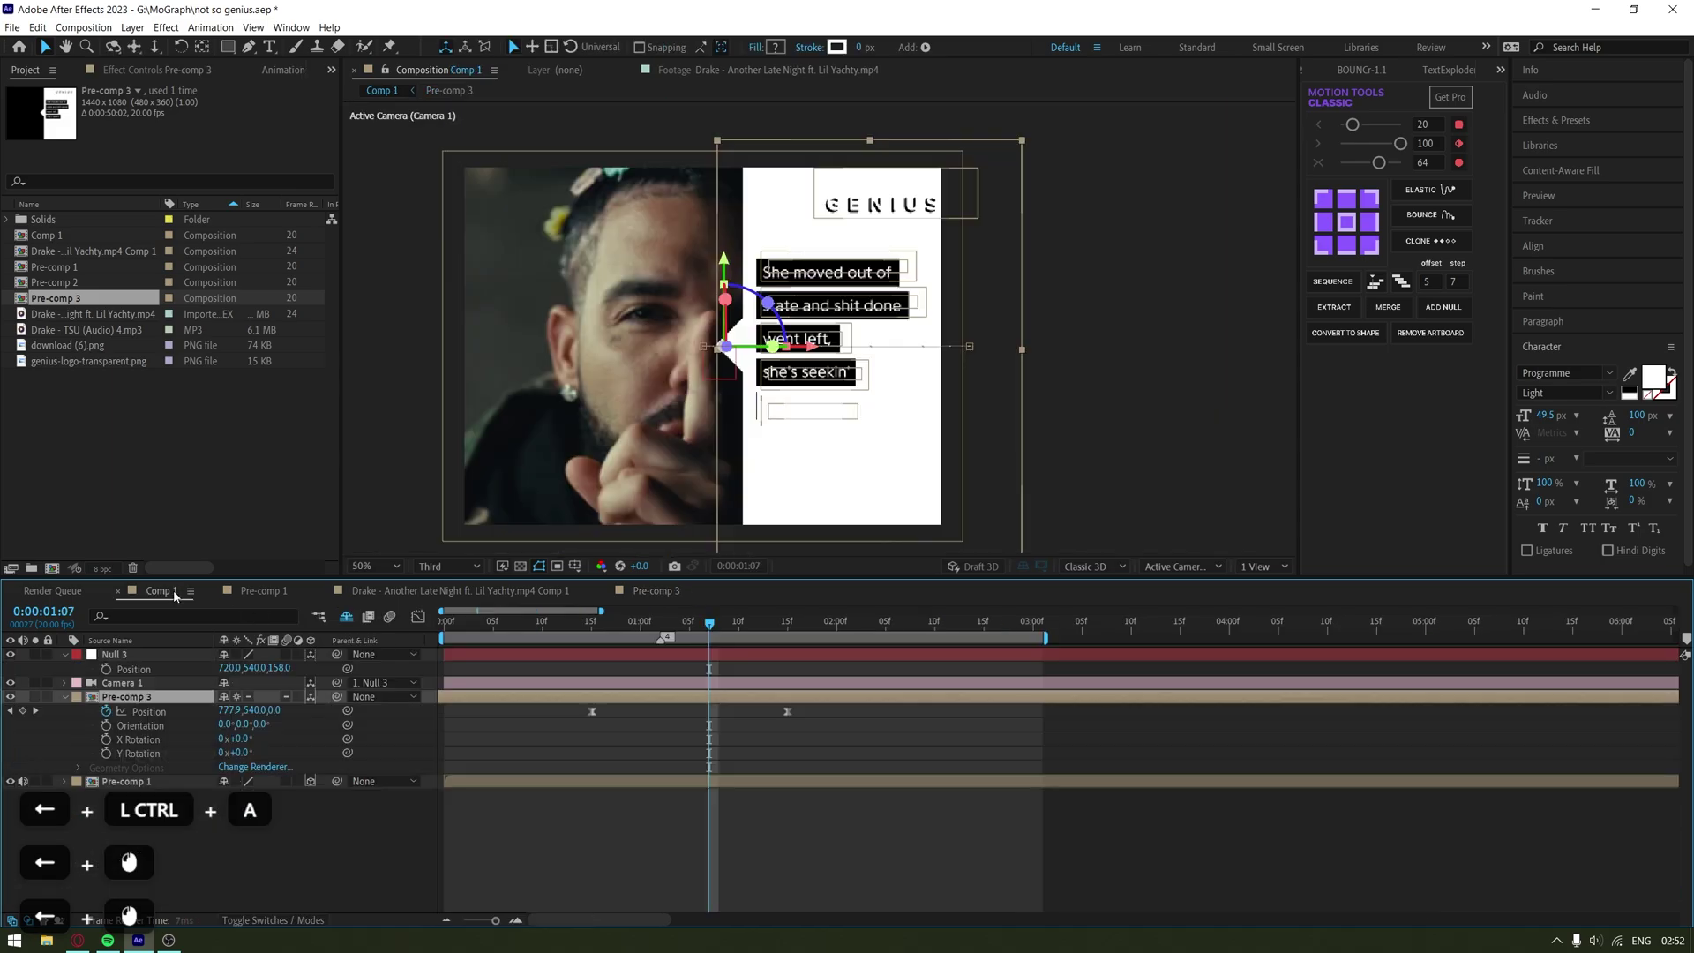
Enable collapse transformations on Pre-comp 1 and test the push with the null's Z position at 199
click(436, 654)
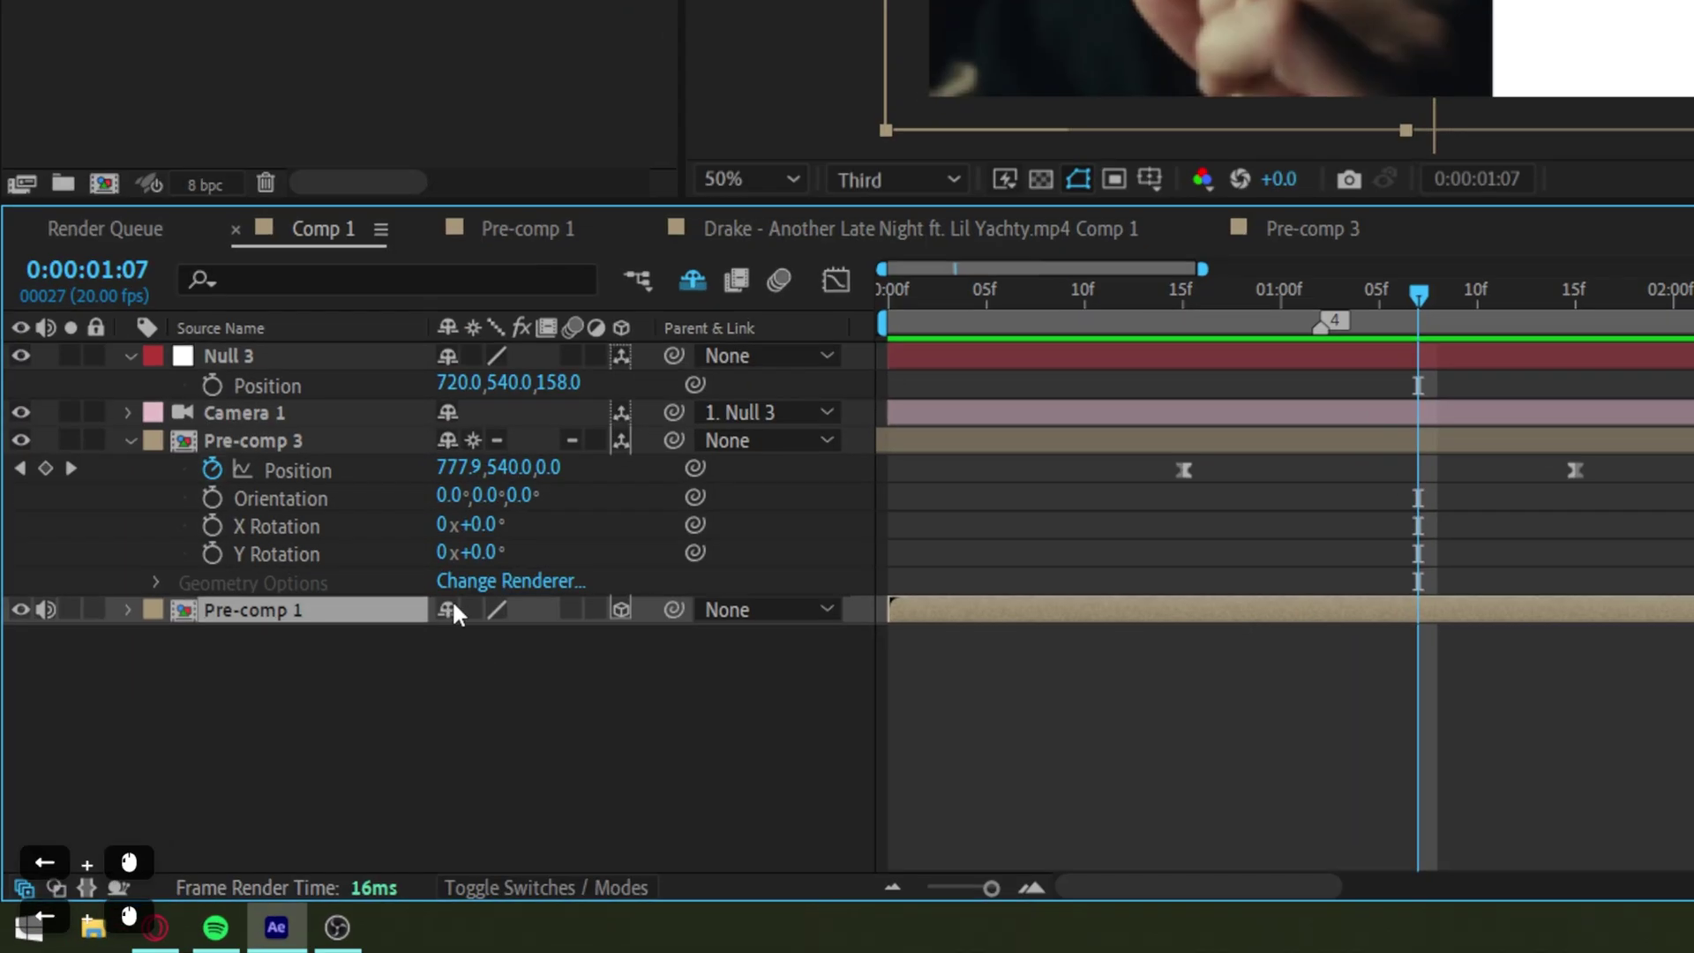
click(235, 782)
drag(558, 383, 735, 412)
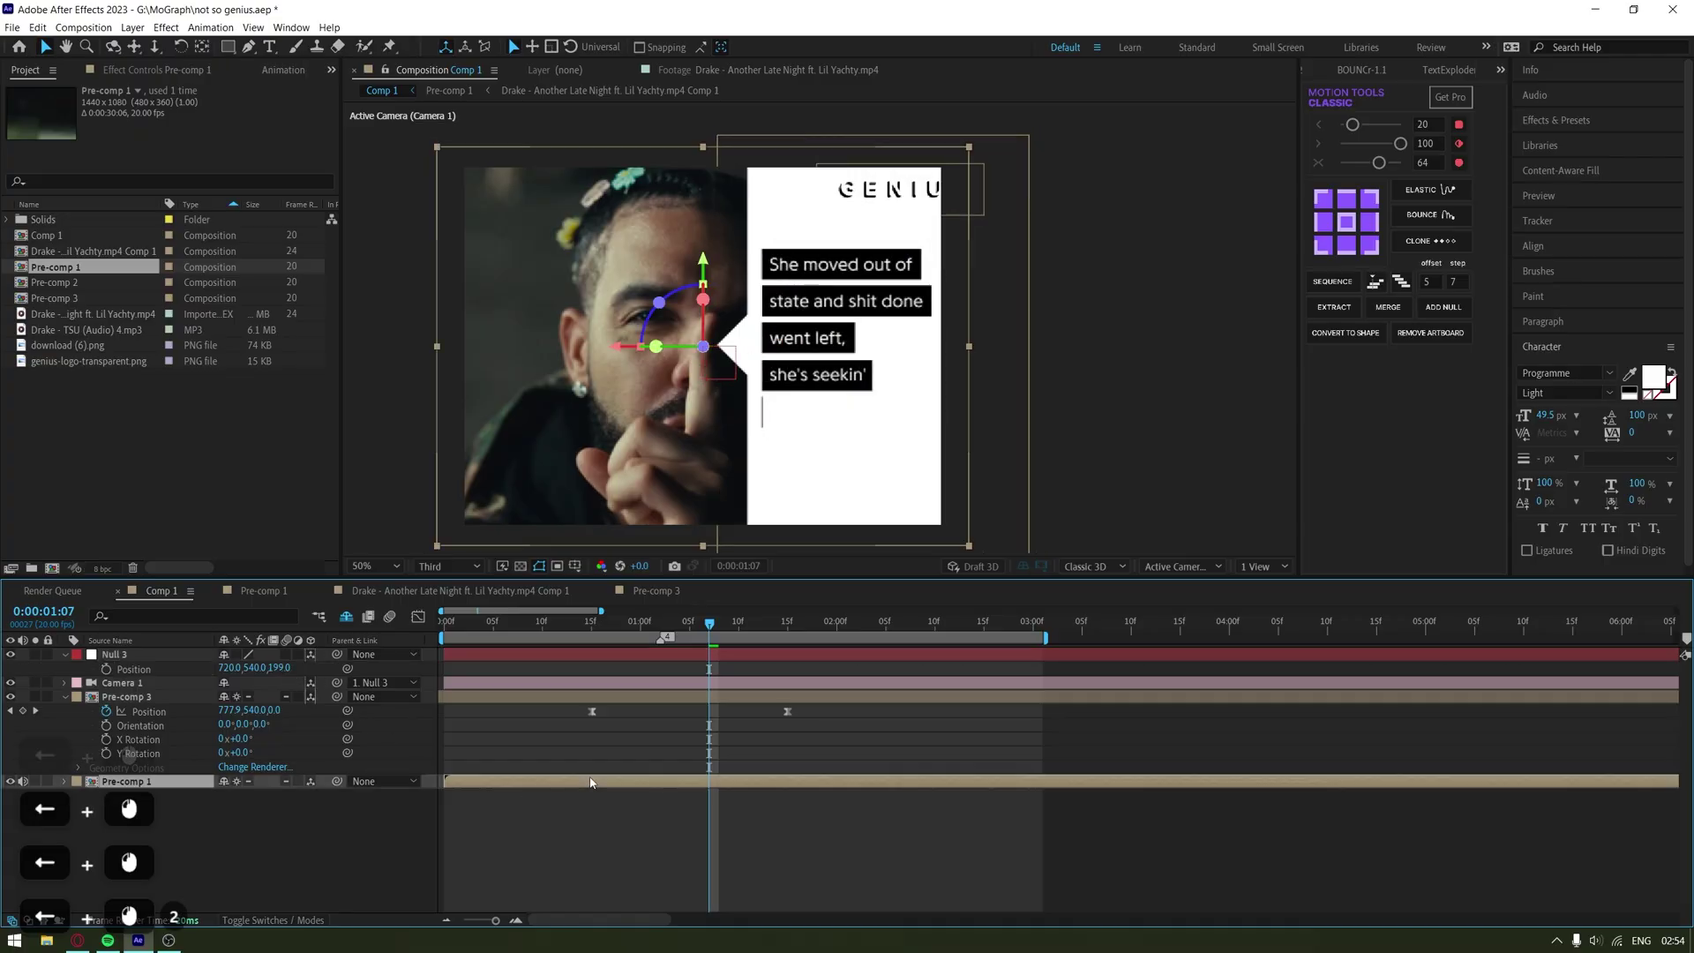
Make all the footage layers inside Pre-comp 1 3D and return to Comp 1
double_click(126, 782)
key(ctrl+a)
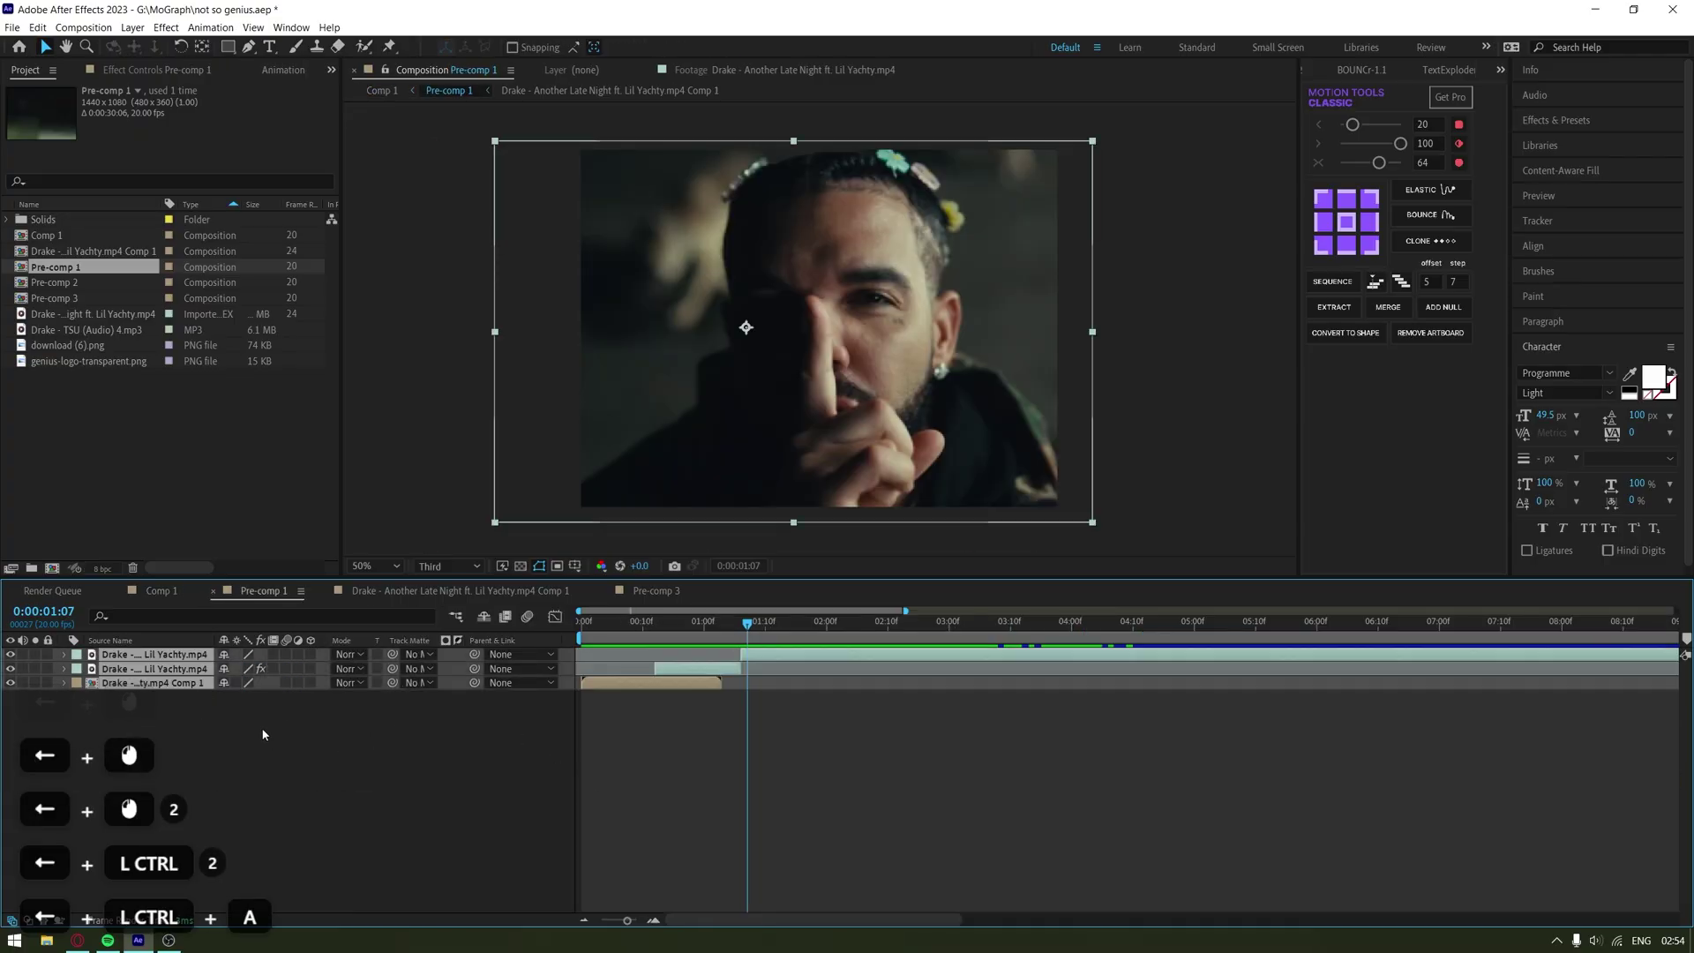
click(791, 768)
click(173, 593)
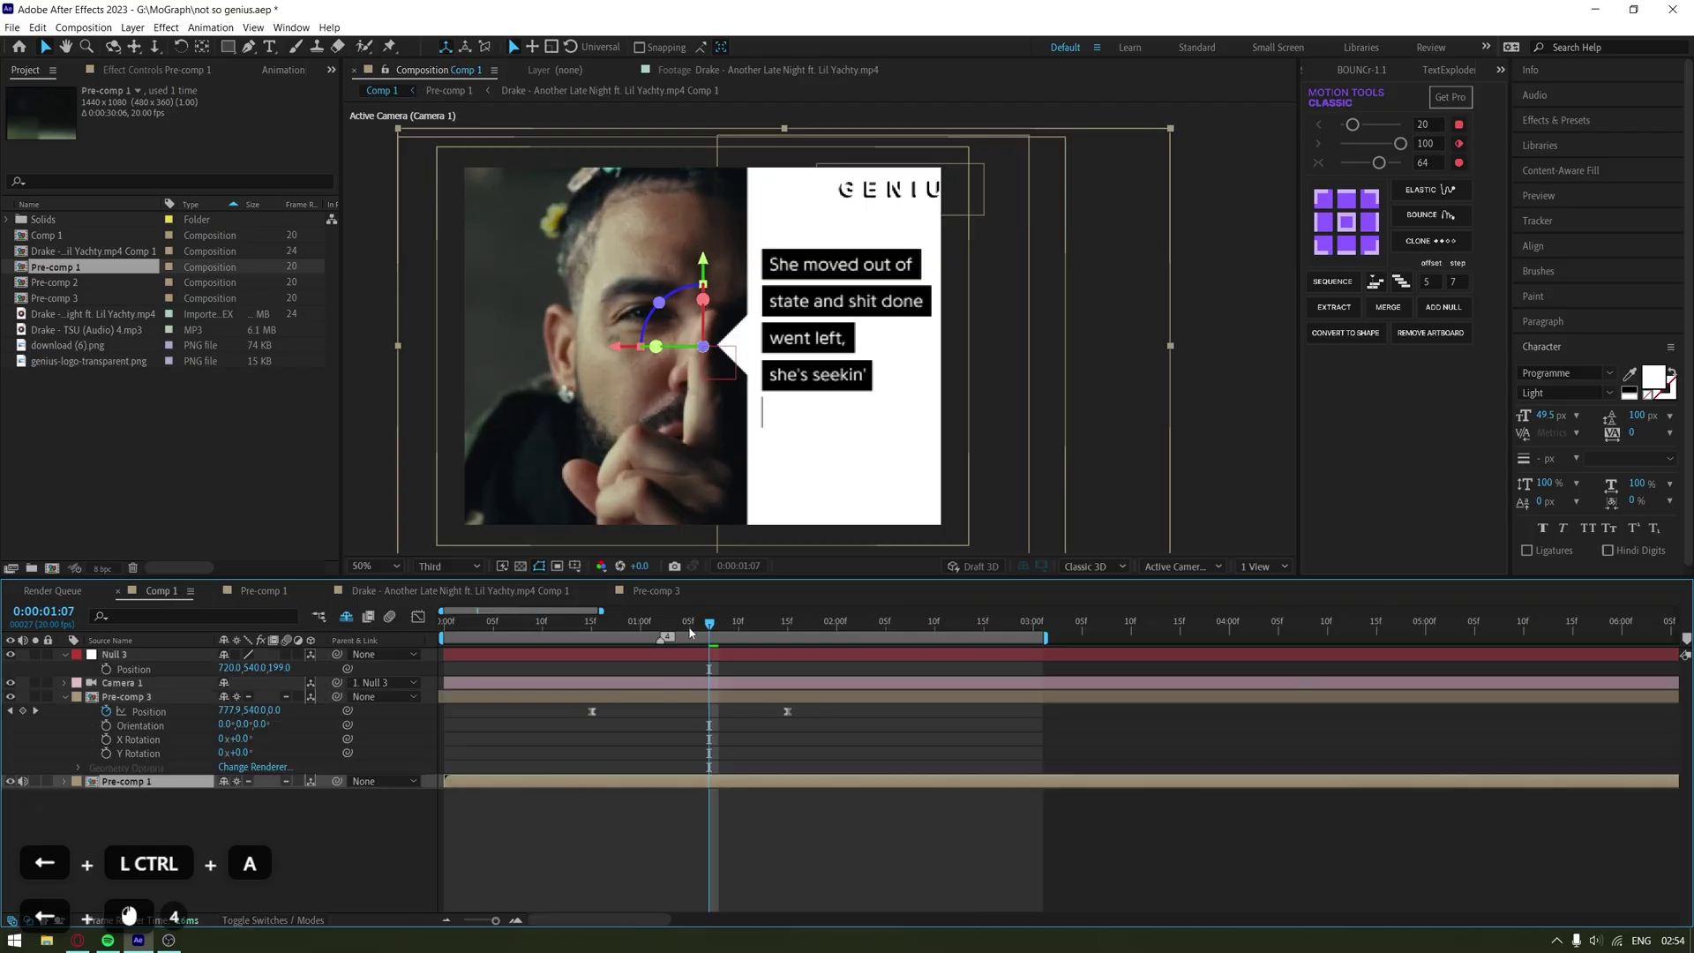
Keyframe Null 3's position at 720, 540, 0 at 0:00:01:01 in Comp 1
drag(689, 633, 530, 653)
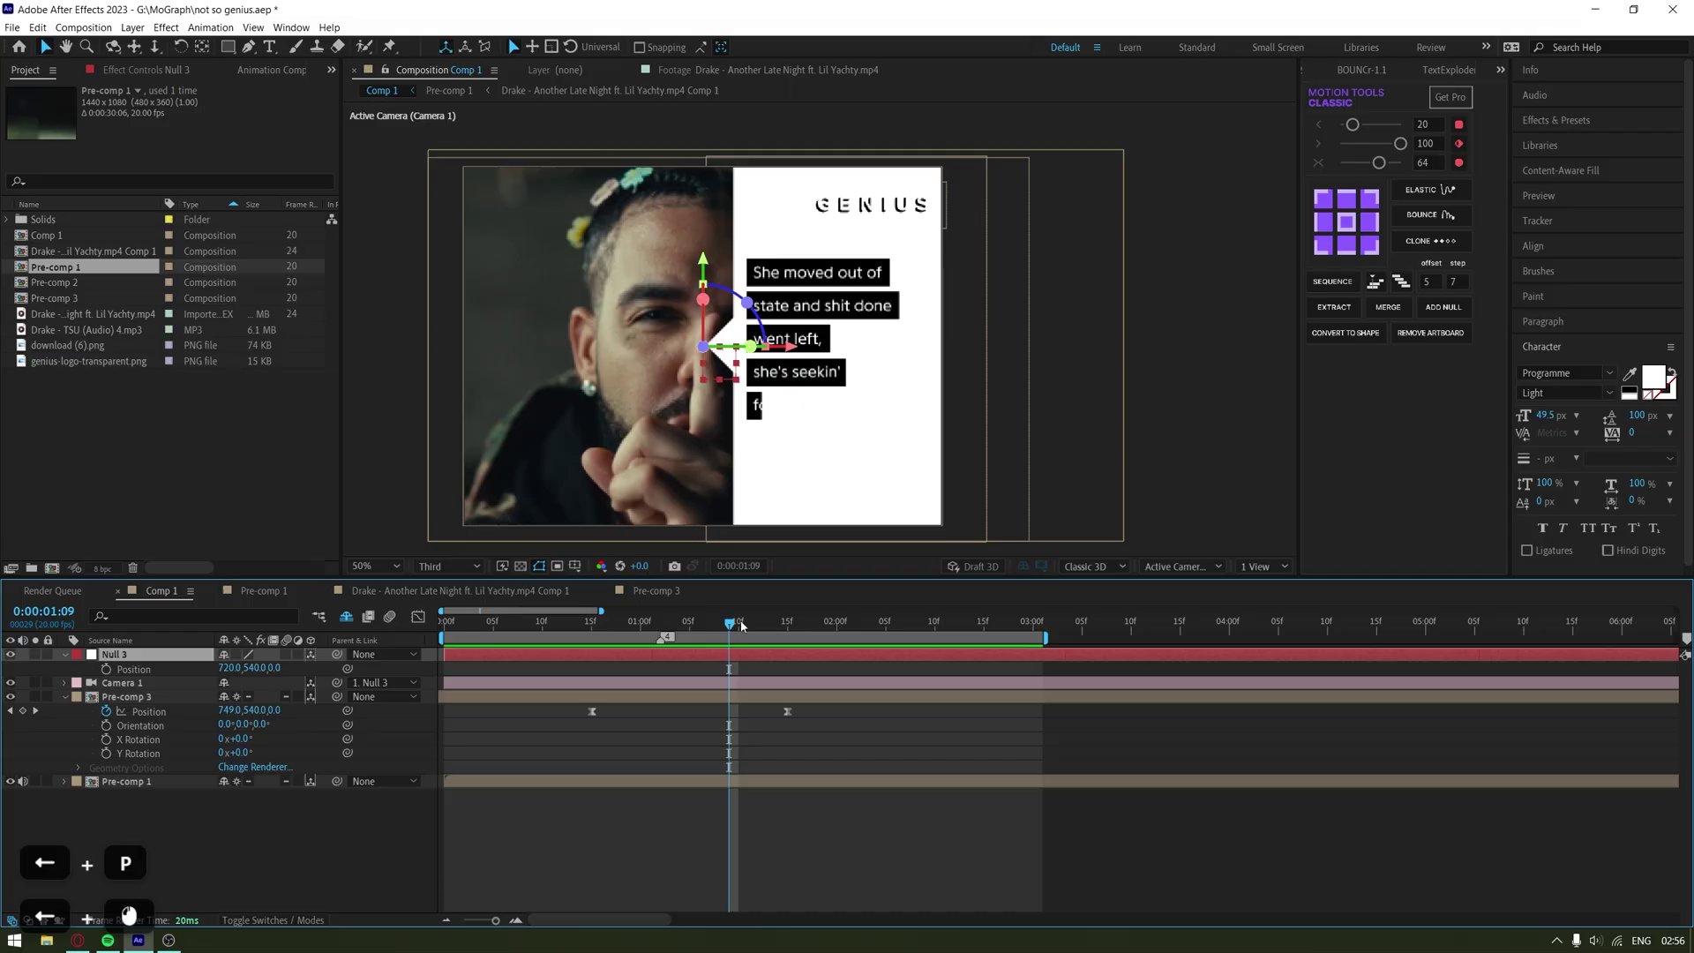
click(768, 622)
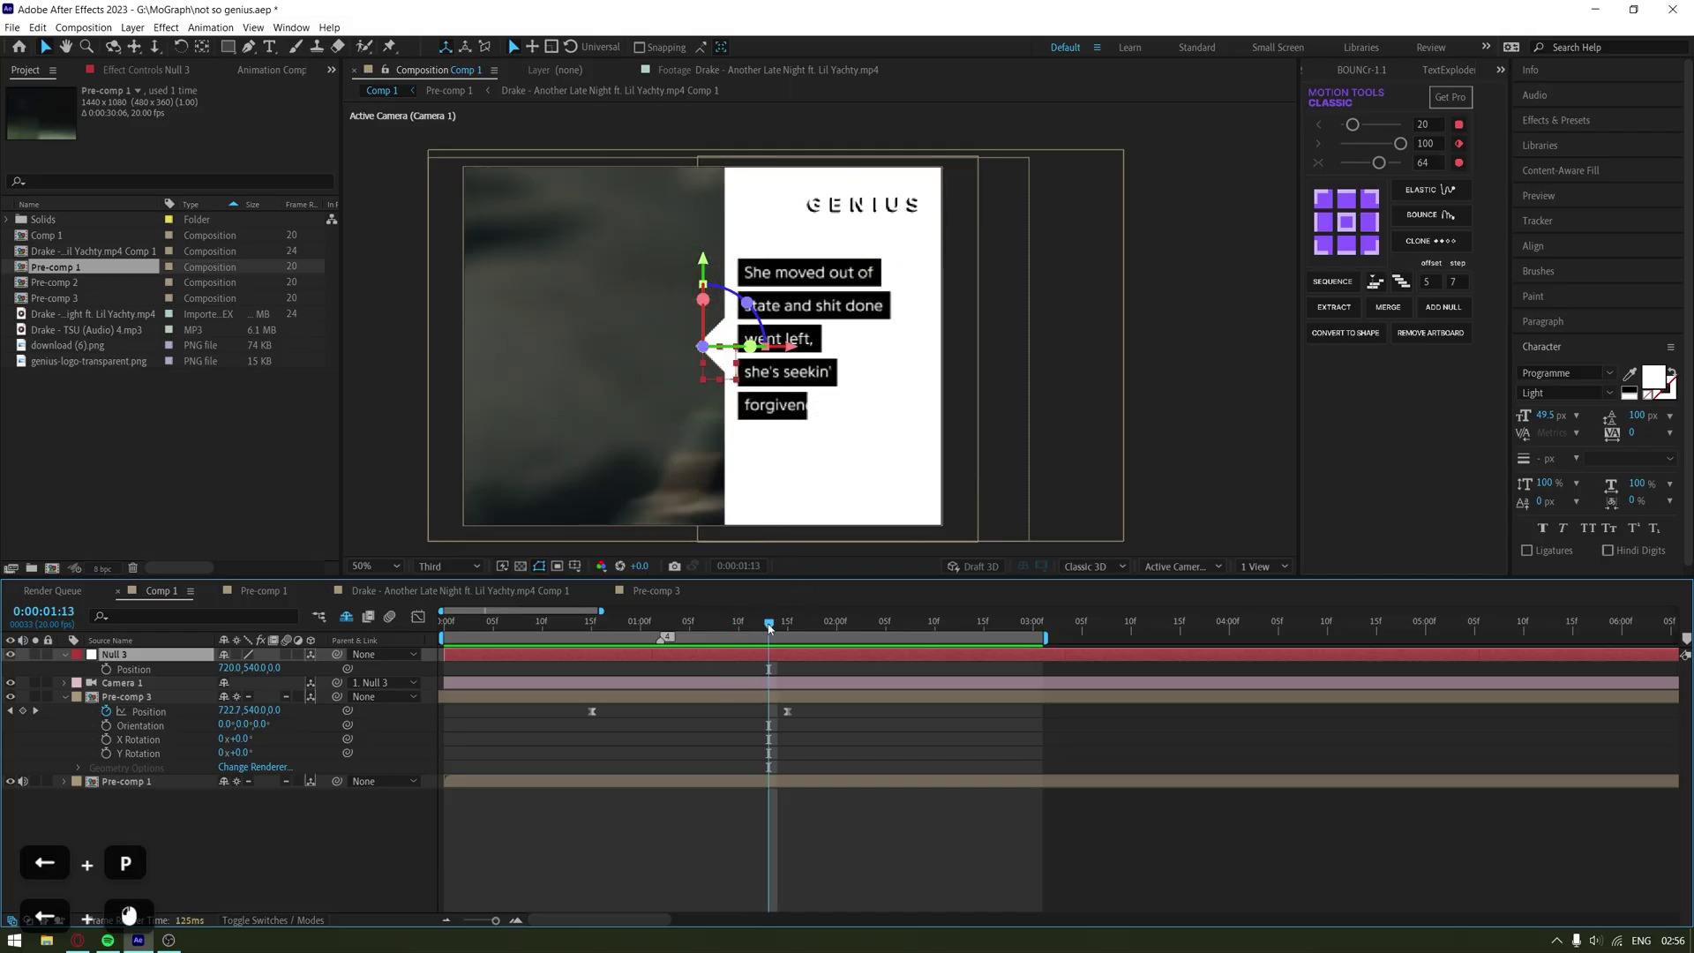
drag(769, 628, 650, 671)
key(alt+shift+p)
Push Null 3 in toward the lyric lines with a second position keyframe around 0:00:02:03, and Easy Ease both keyframes
drag(719, 626, 867, 630)
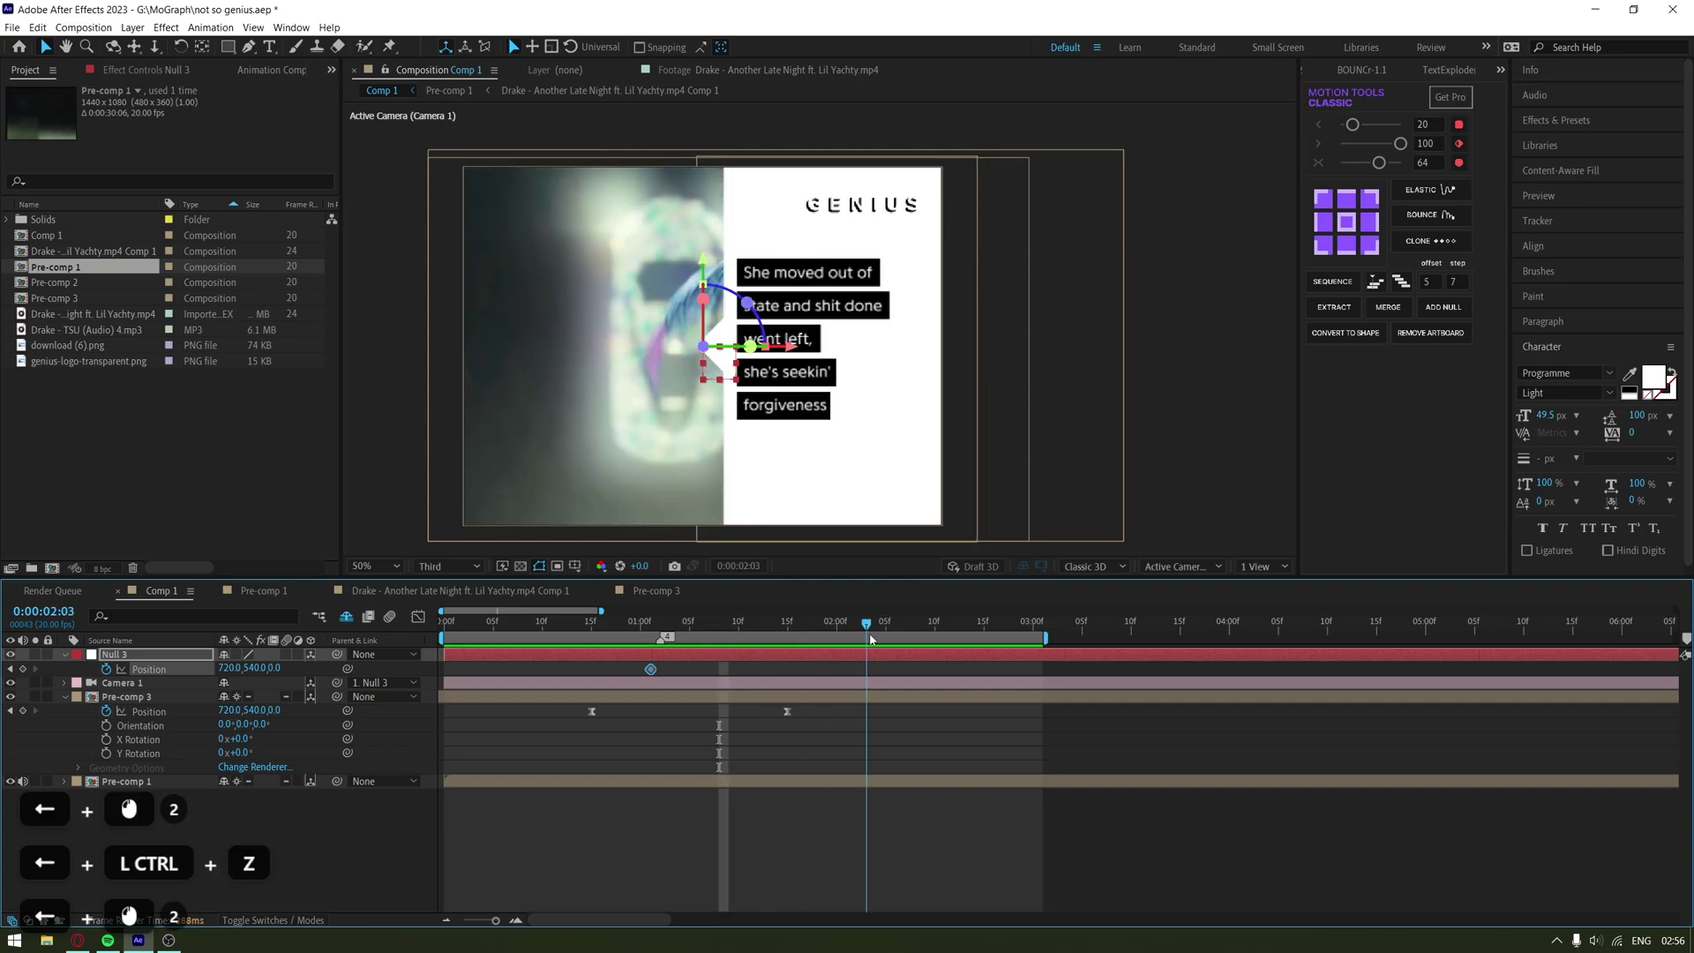
mouse_move(276, 670)
mouse_down()
mouse_move(424, 689)
mouse_move(300, 682)
mouse_up()
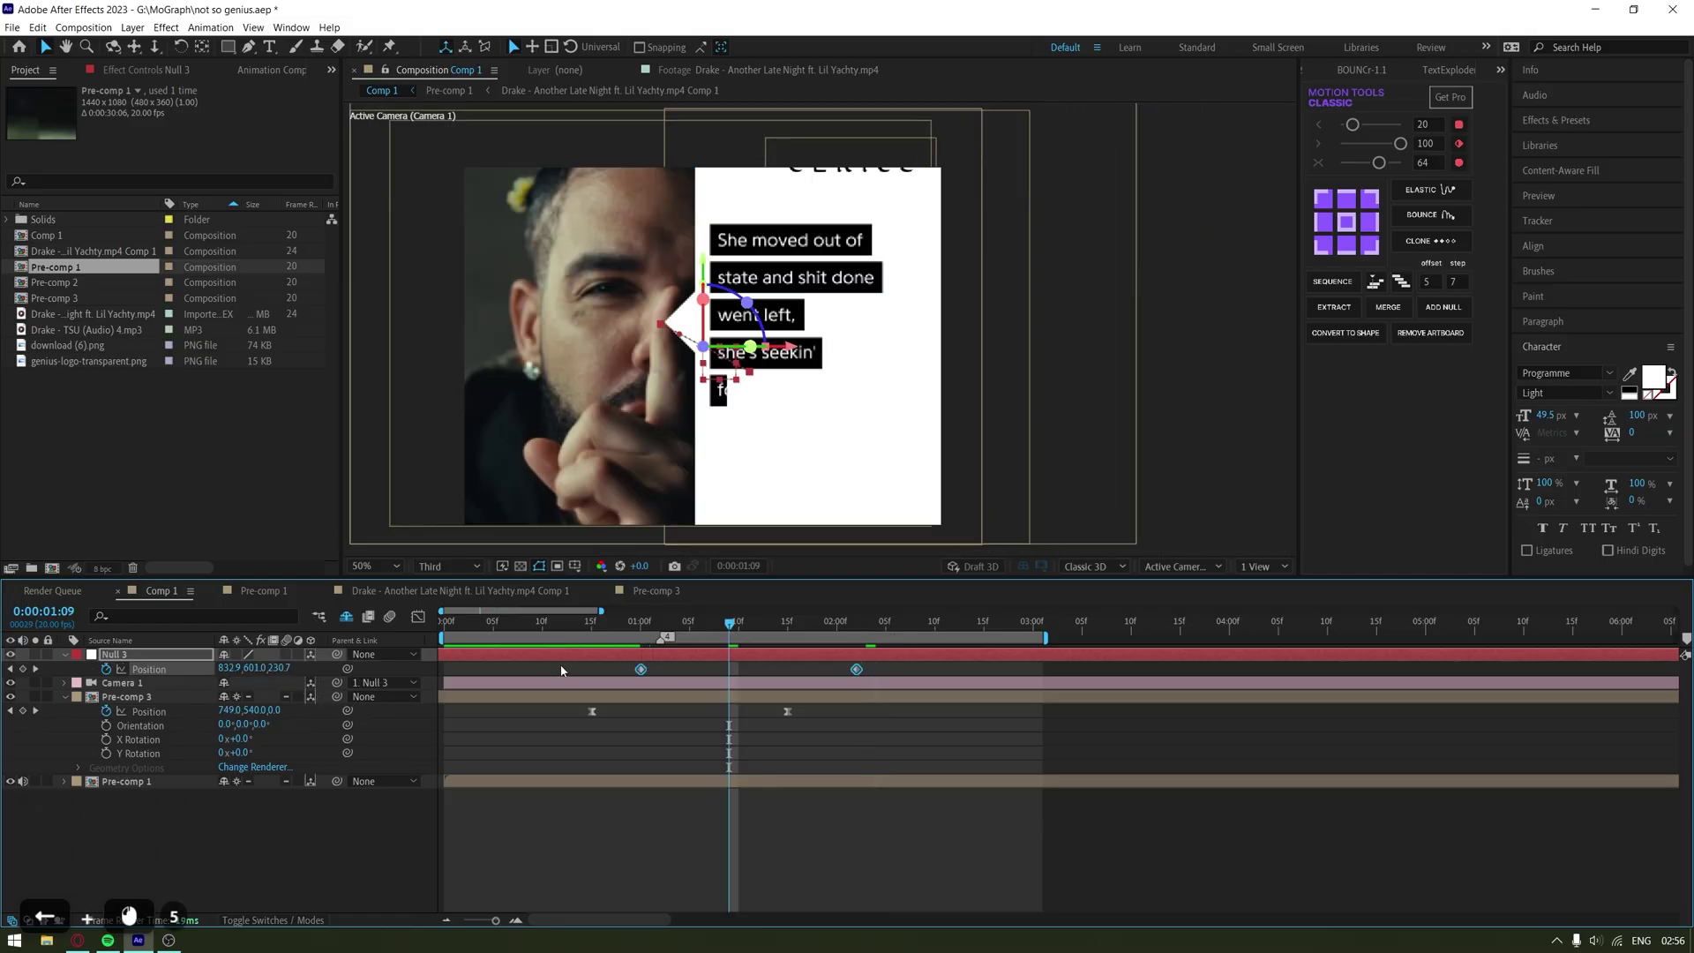
key(F9)
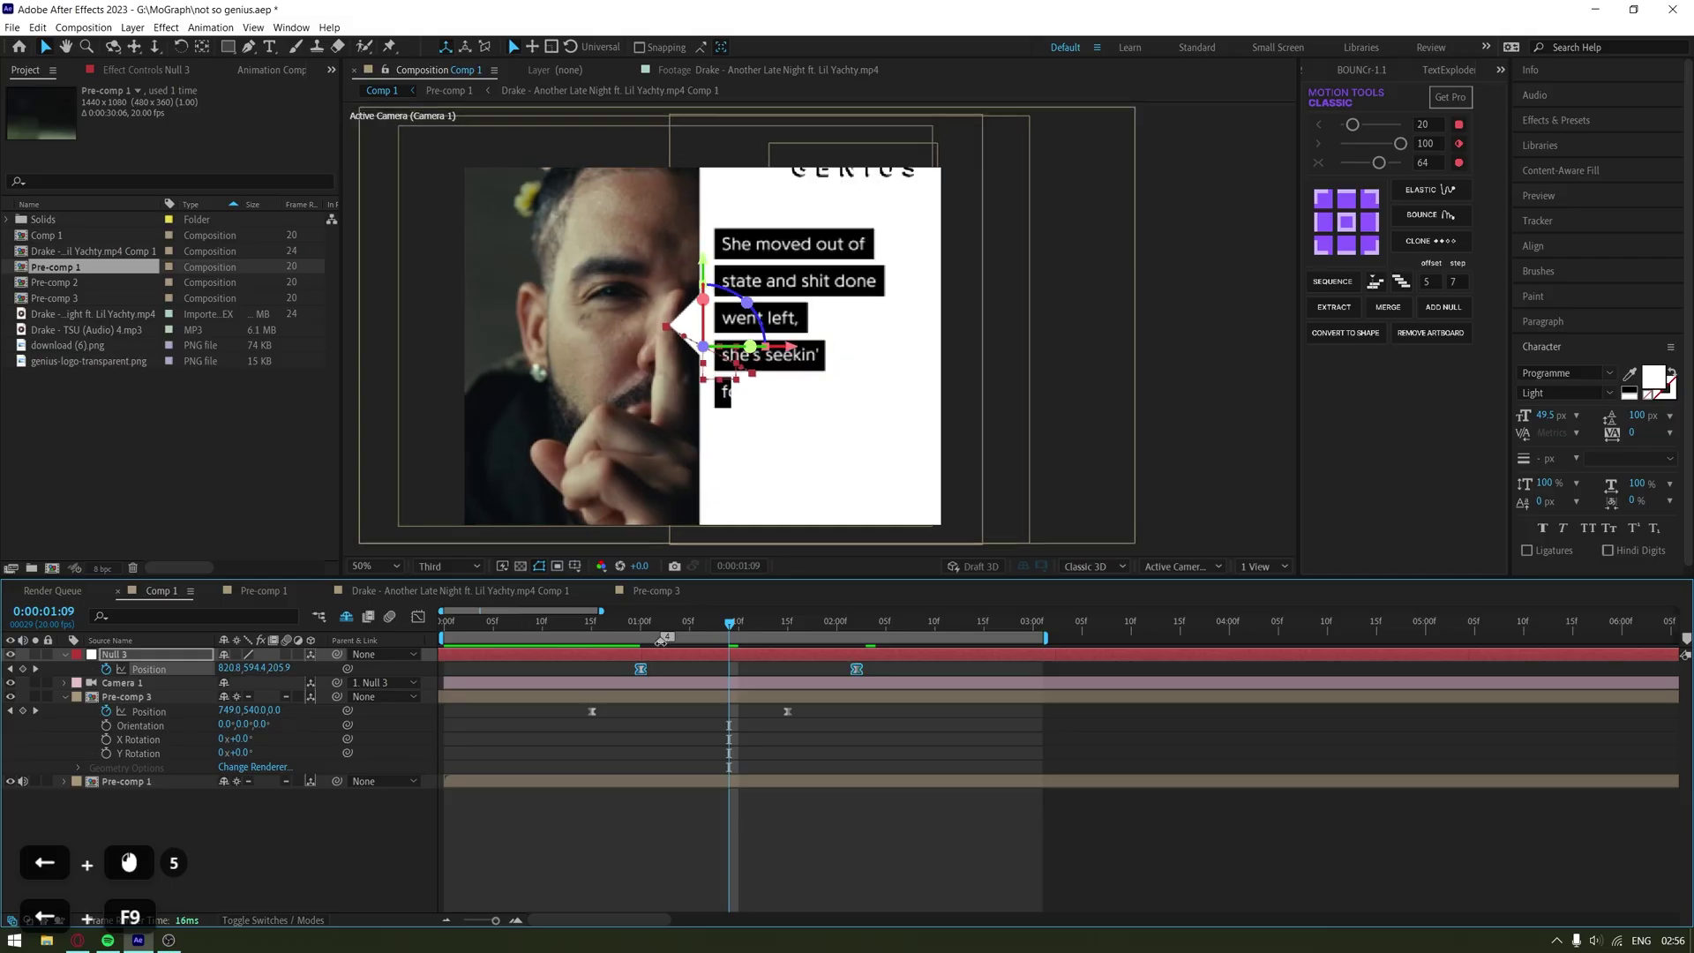
Move marker 4 to 0:00:01:09 and shape Null 3's position speed curve into a sharp peak there, previewing the move
drag(661, 641, 729, 666)
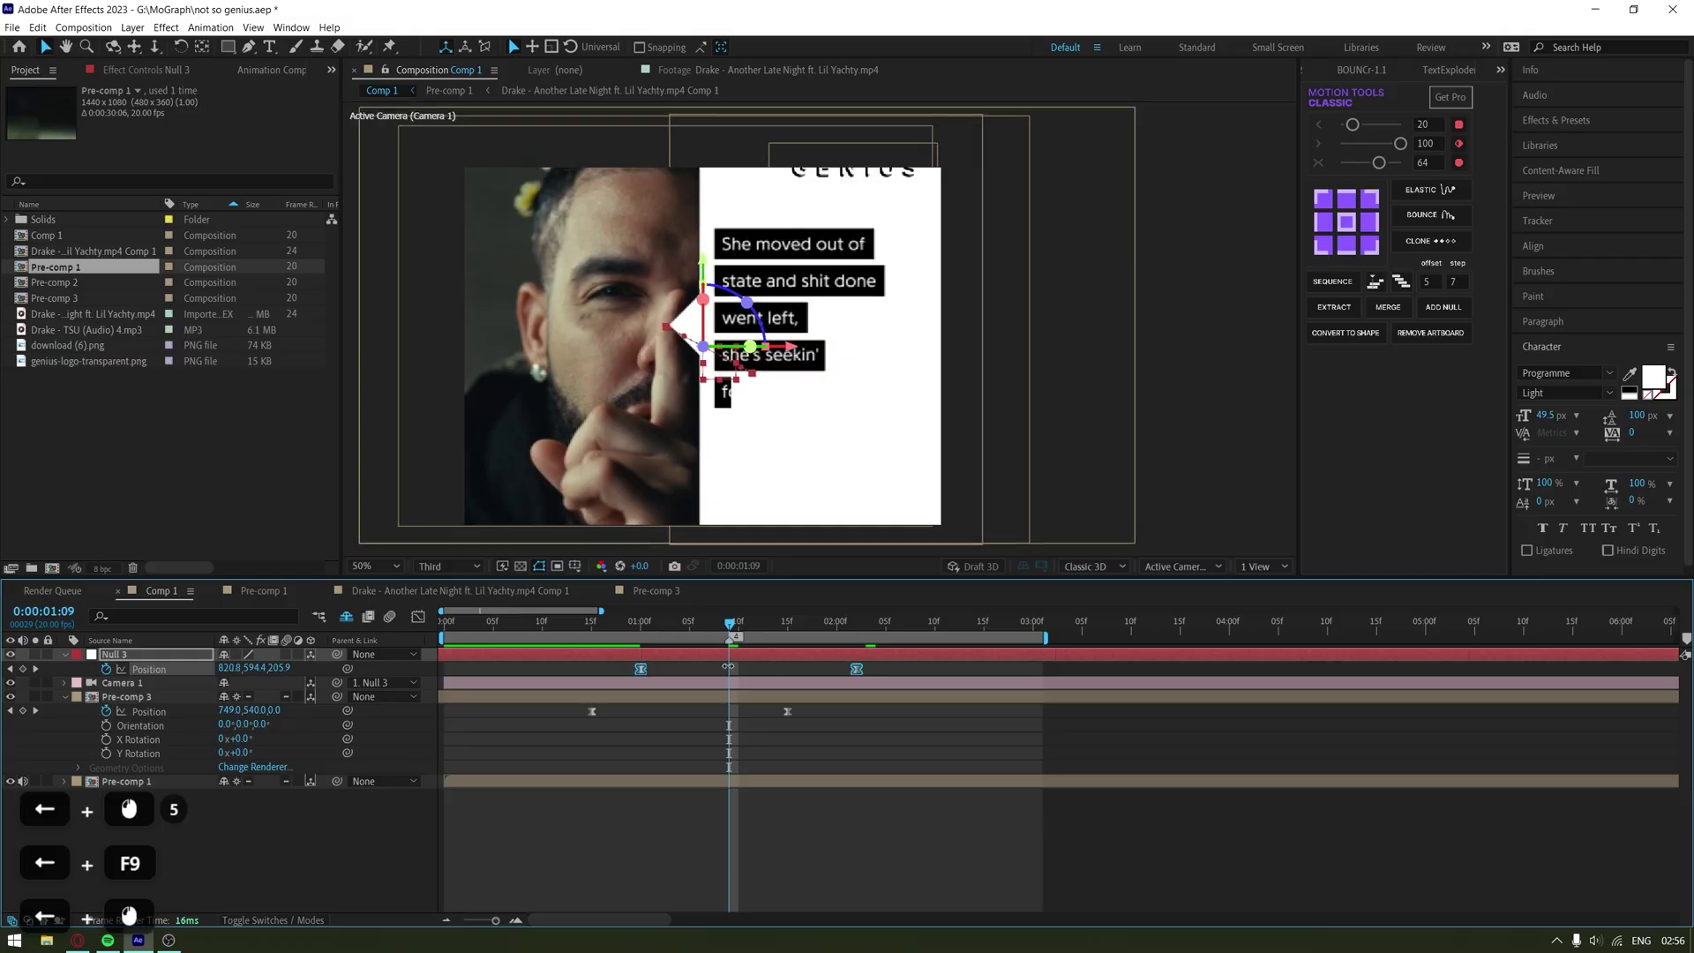
click(418, 616)
drag(529, 783, 747, 874)
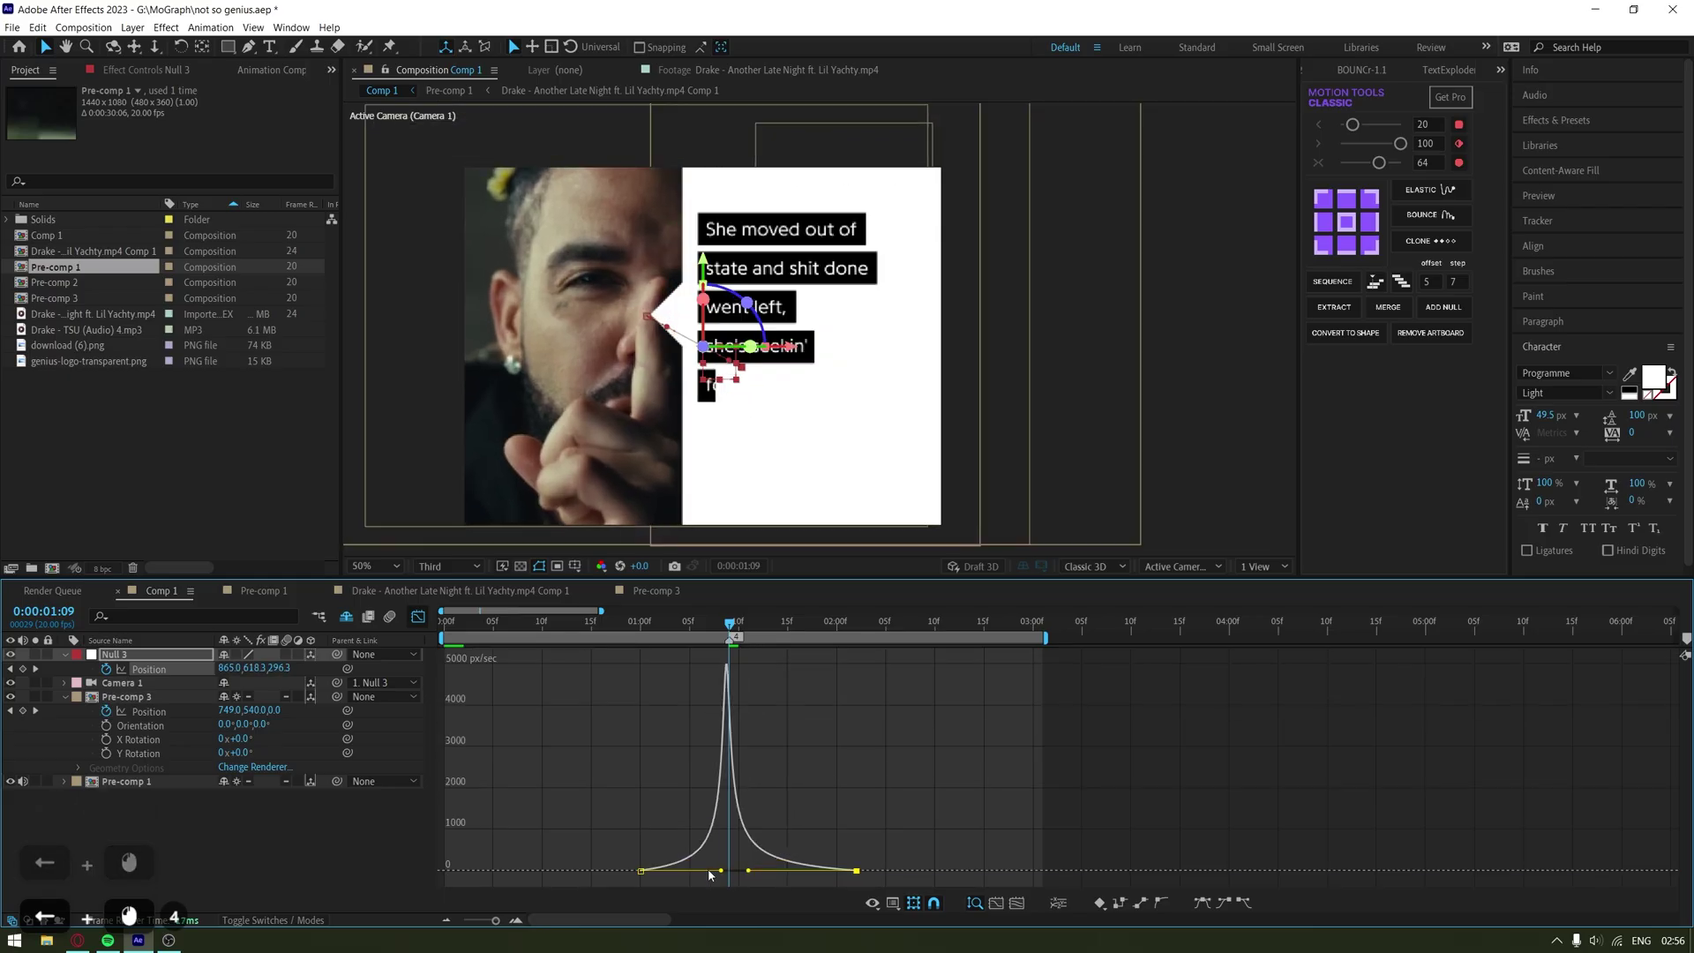
click(568, 625)
key(space)
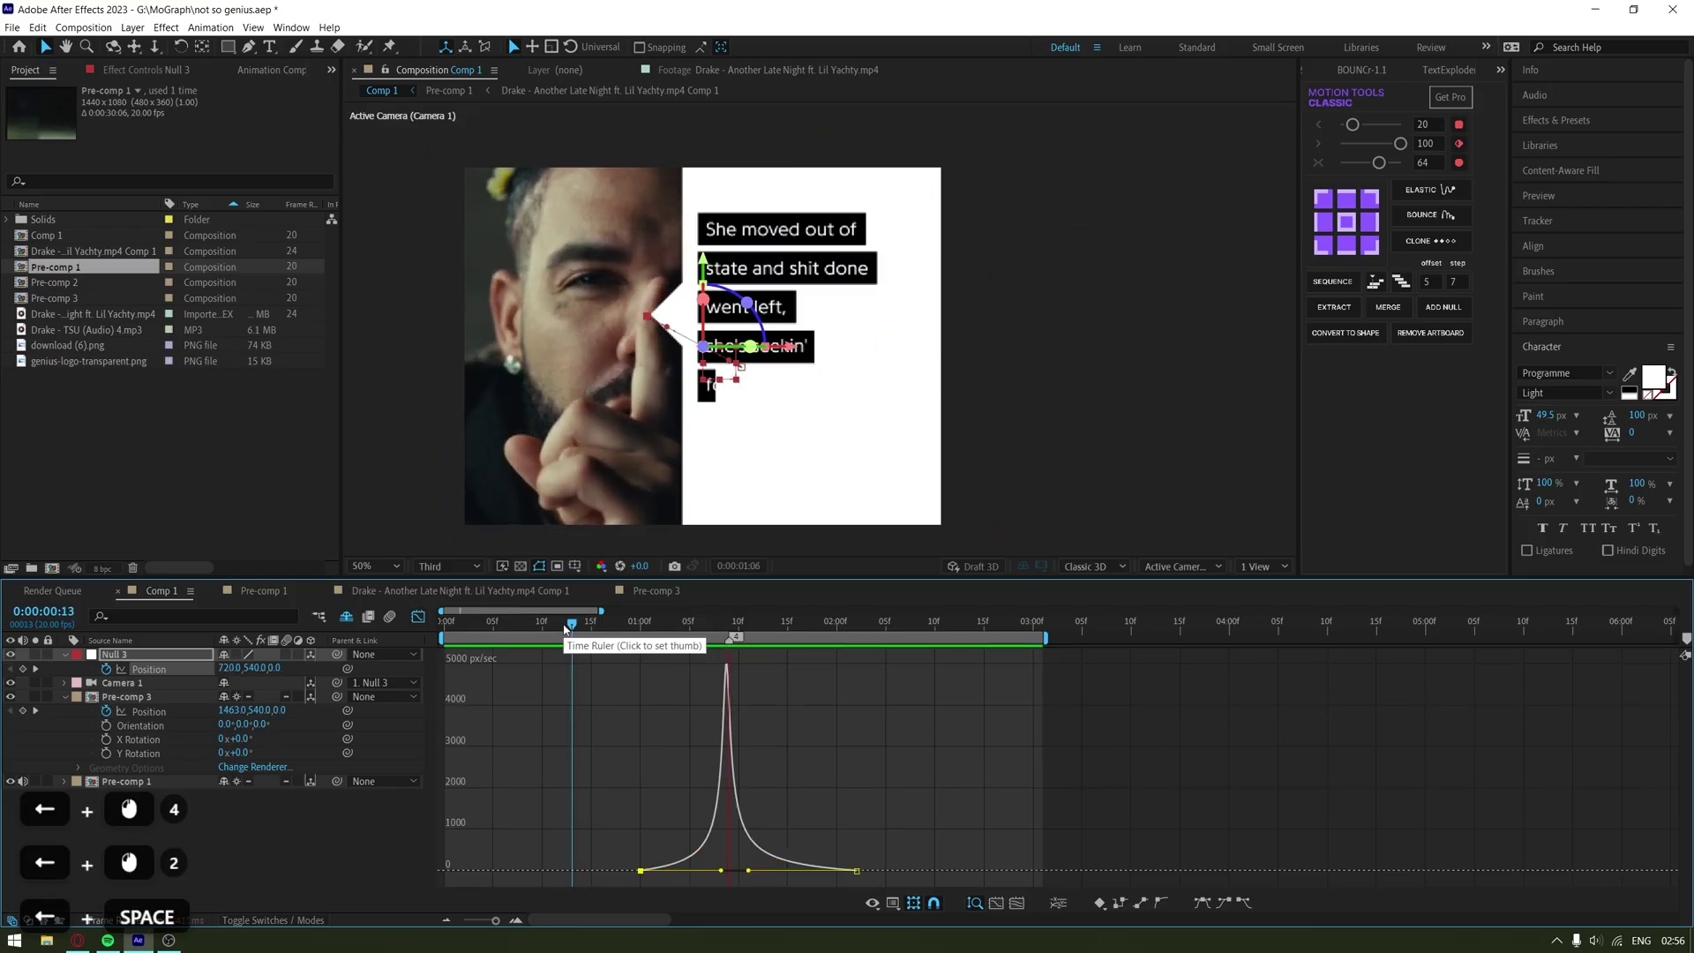
click(542, 624)
key(space)
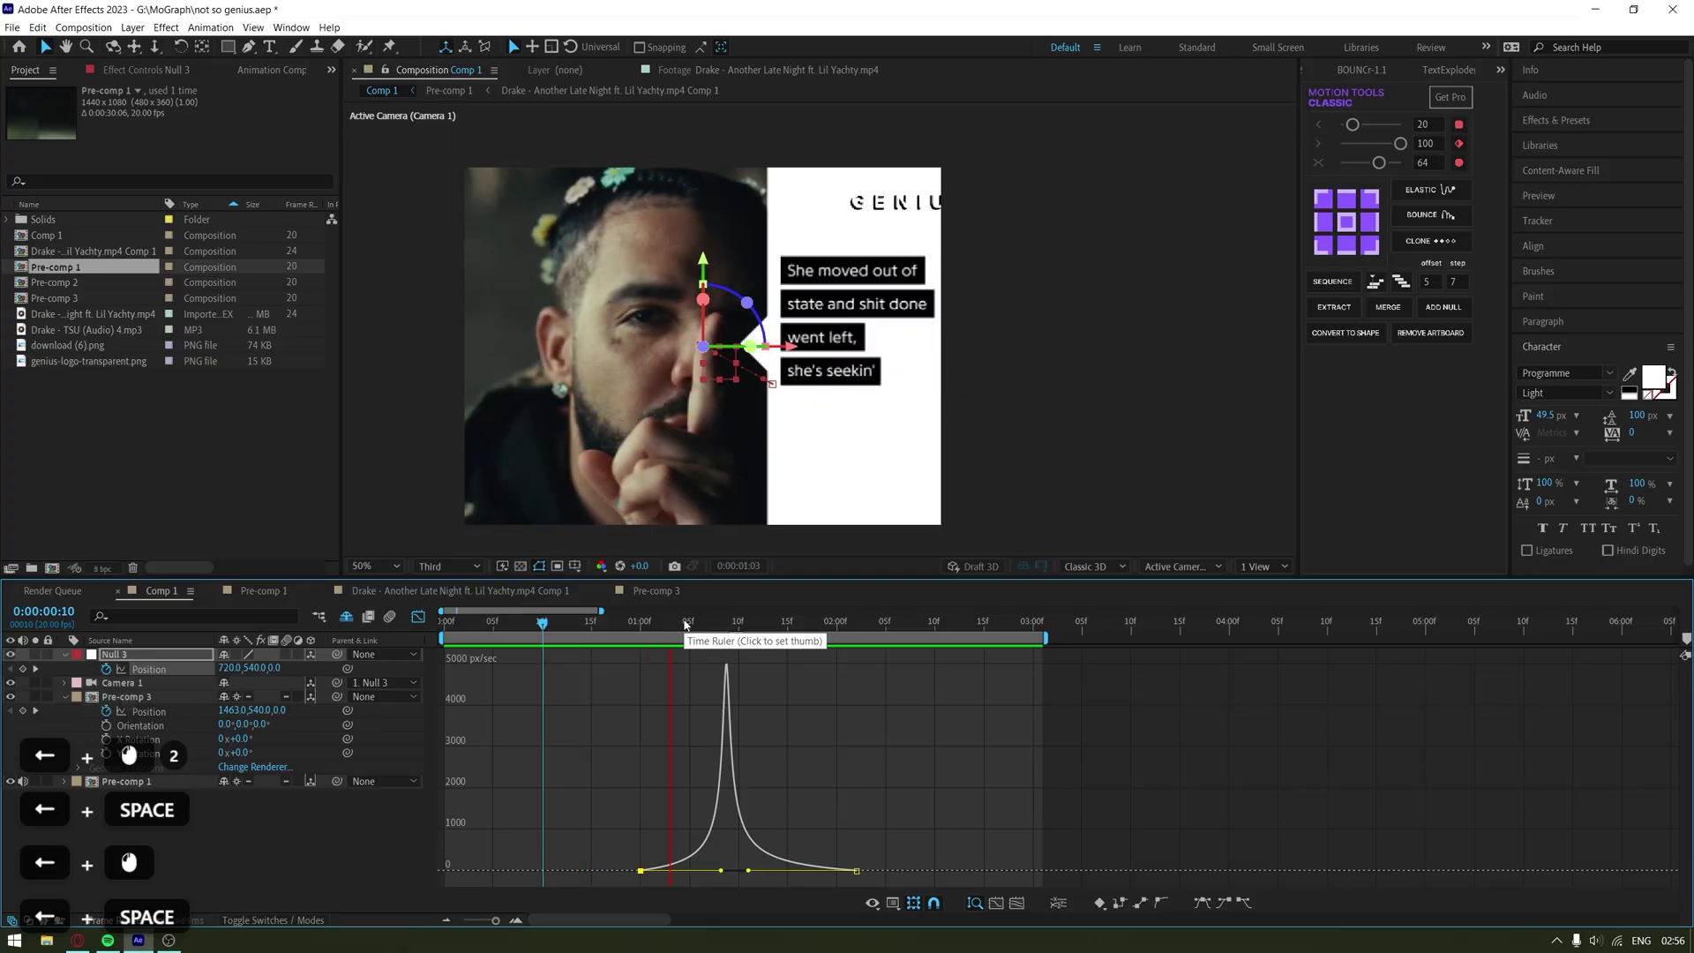
Soften the peak of Null 3's position speed curve, then preview the push-in and park at 0:00:01:09
drag(590, 818, 752, 873)
key(space)
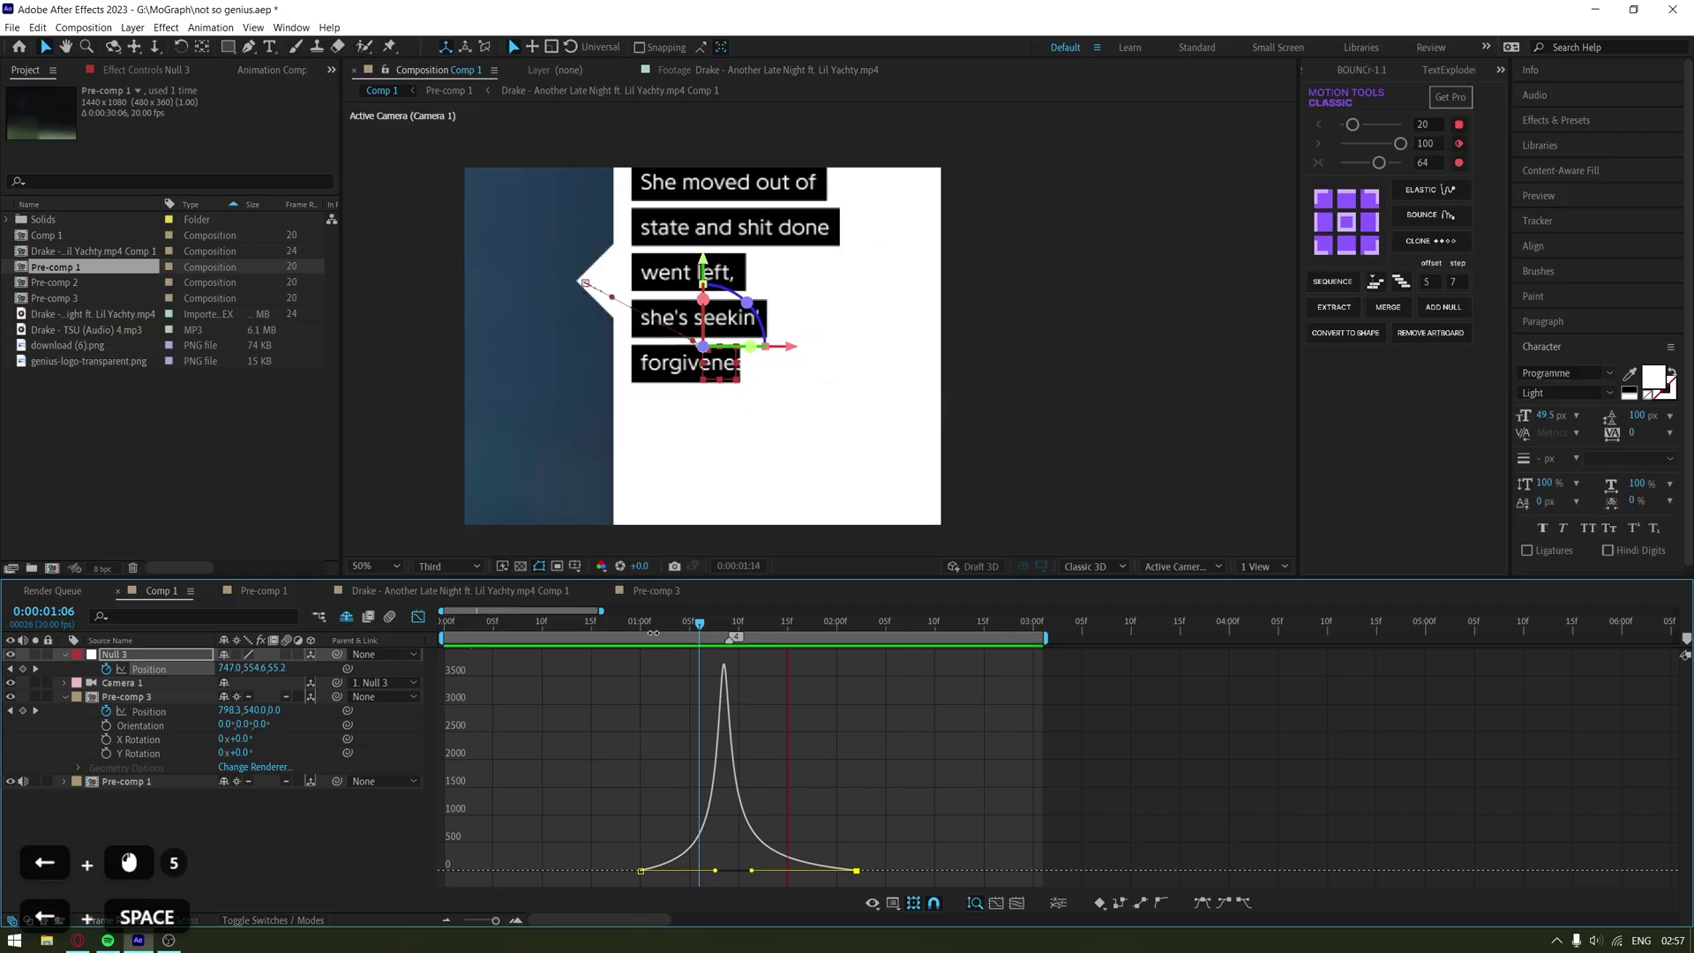
click(592, 623)
key(space)
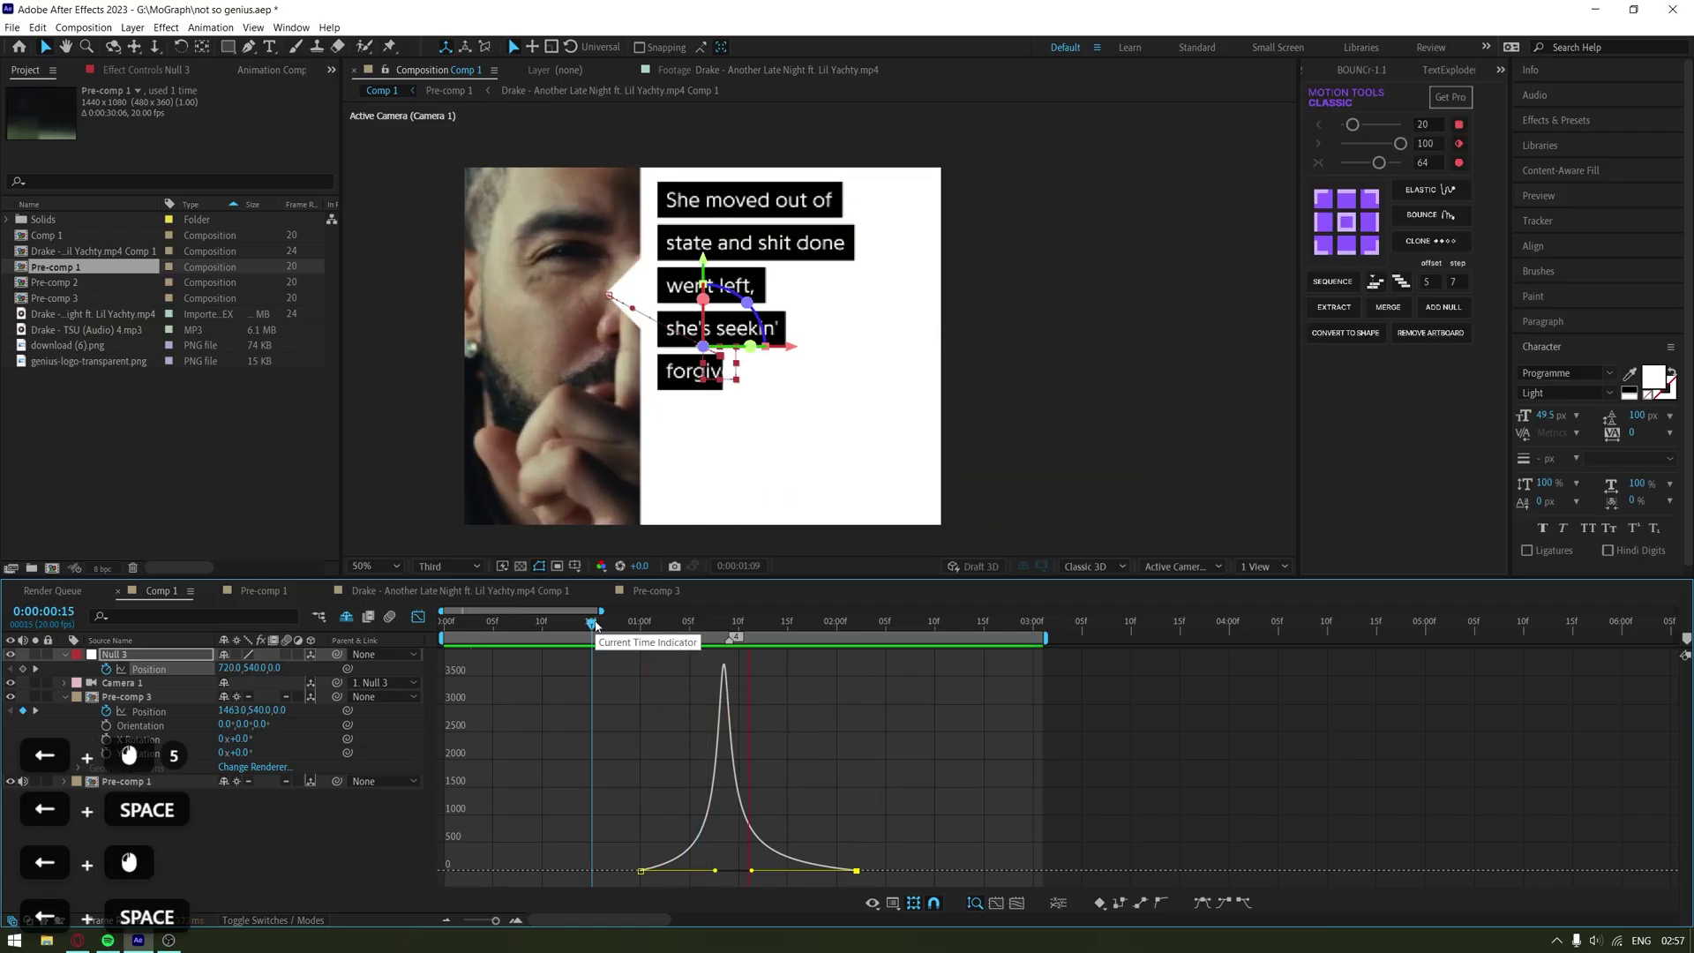
click(418, 616)
click(651, 622)
key(space)
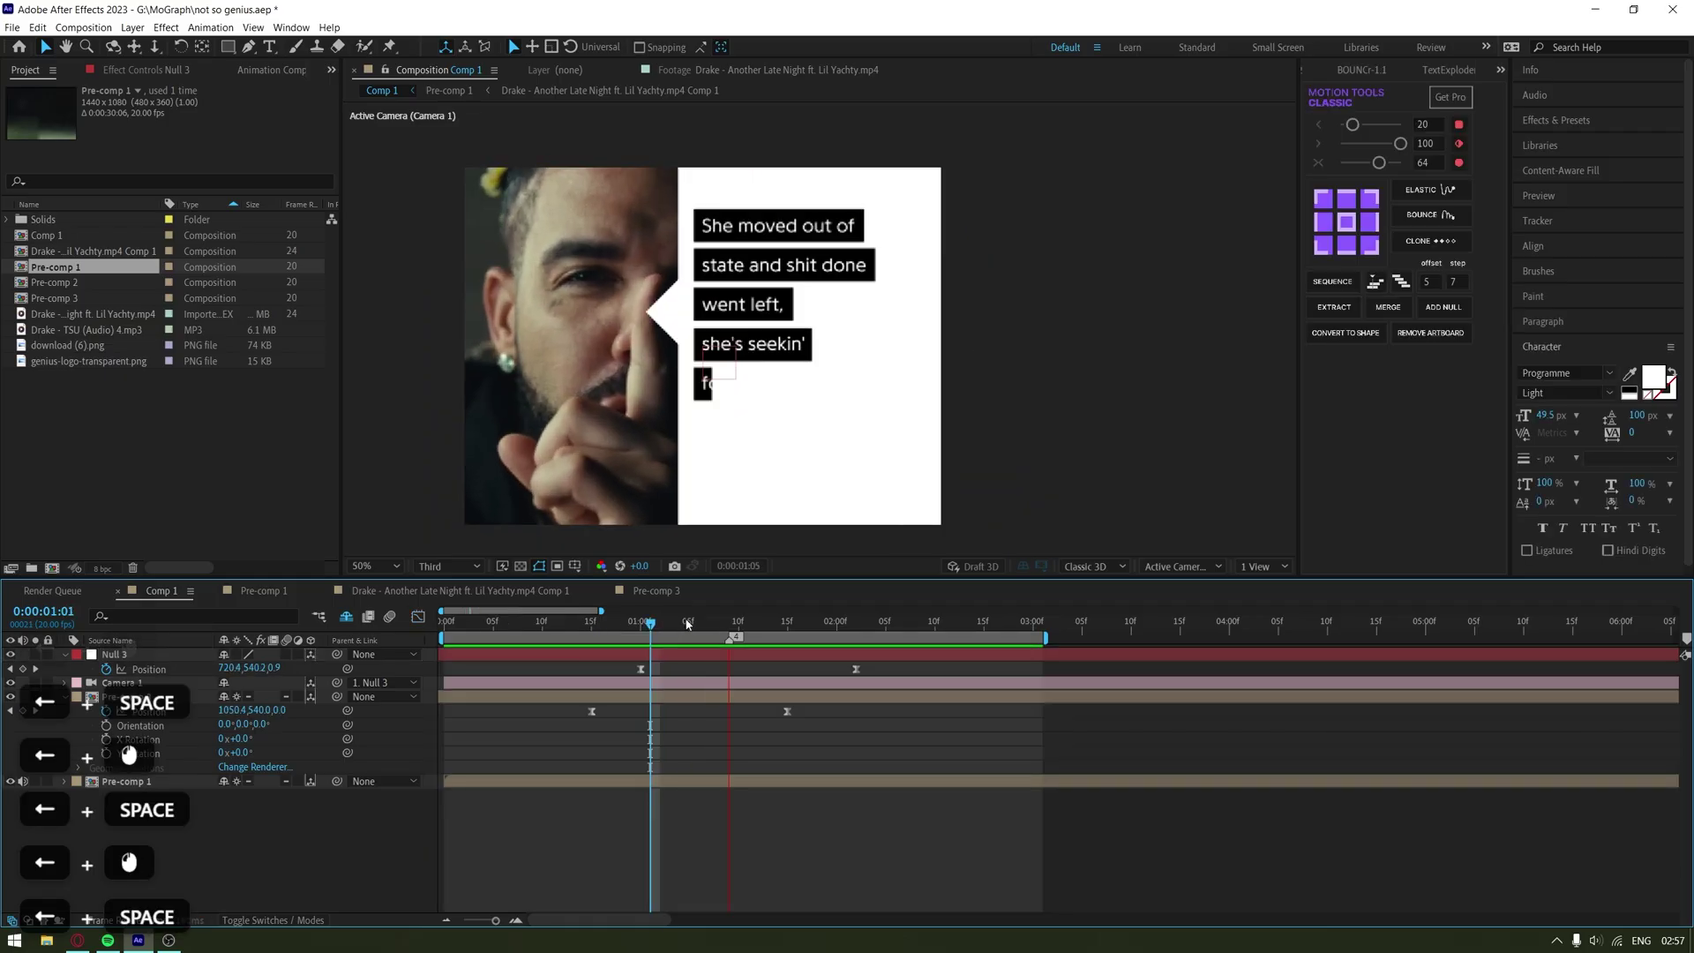
drag(695, 624, 729, 624)
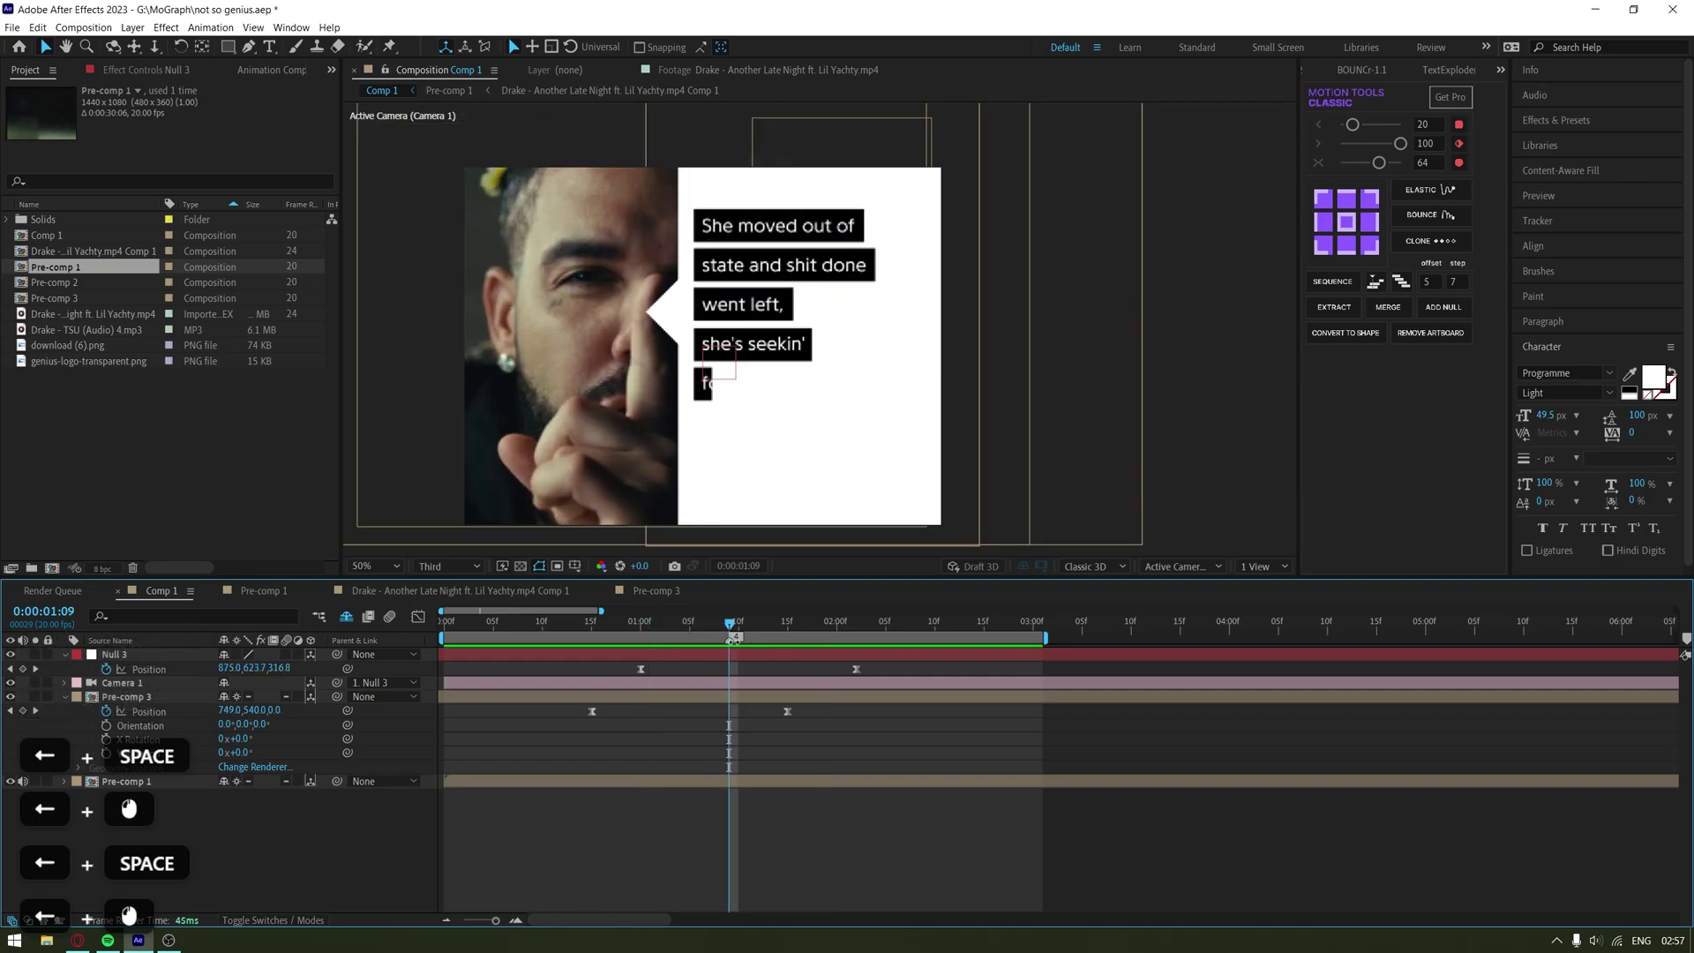
Move Null 3's last position keyframe to about 0:00:02:18 and preview the longer camera push
drag(878, 668, 695, 678)
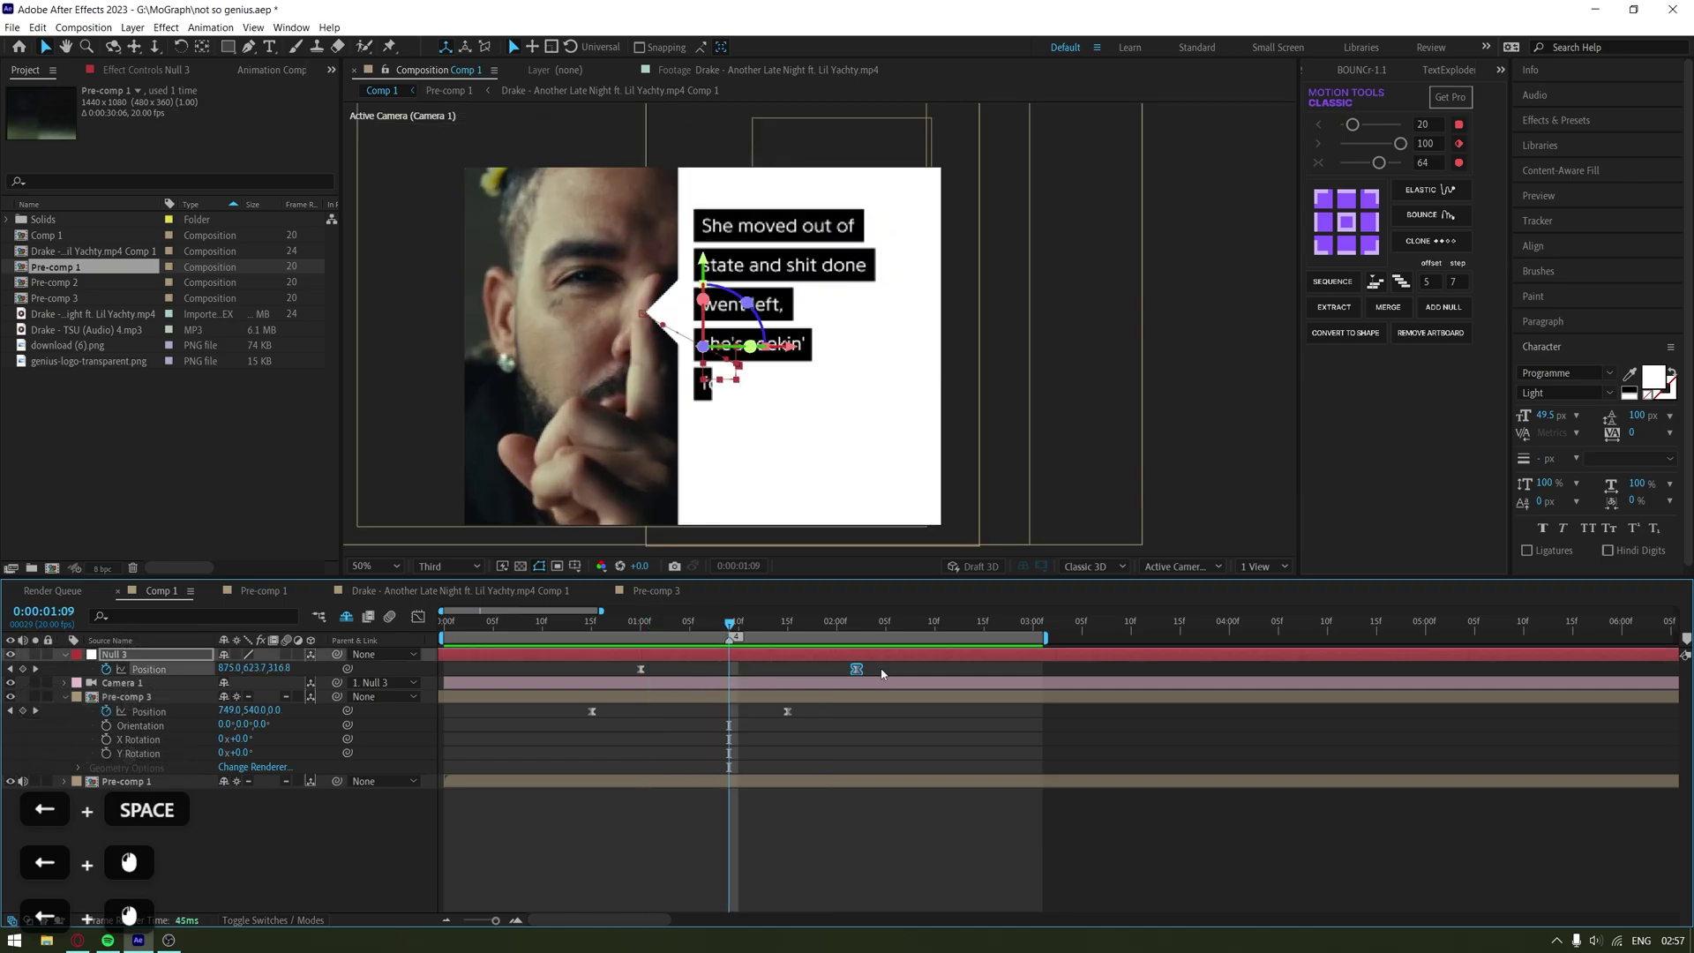
drag(856, 669, 1013, 689)
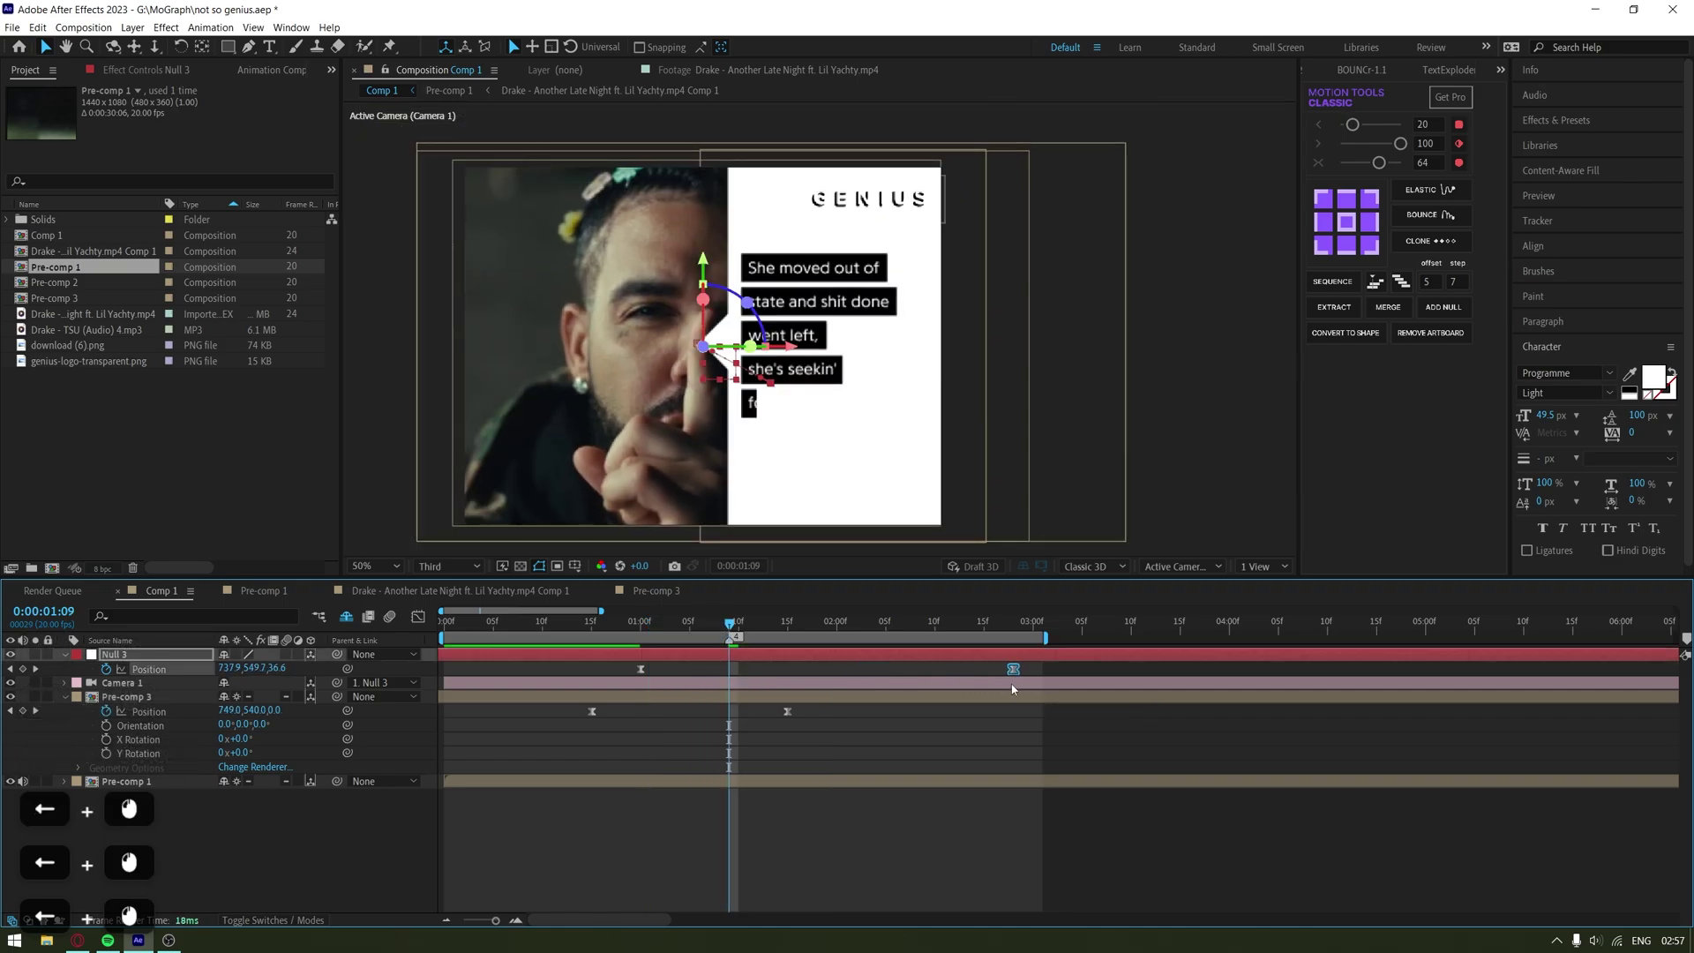
mouse_move(737, 624)
mouse_down()
mouse_move(641, 628)
mouse_move(735, 635)
mouse_up()
key(space)
click(735, 633)
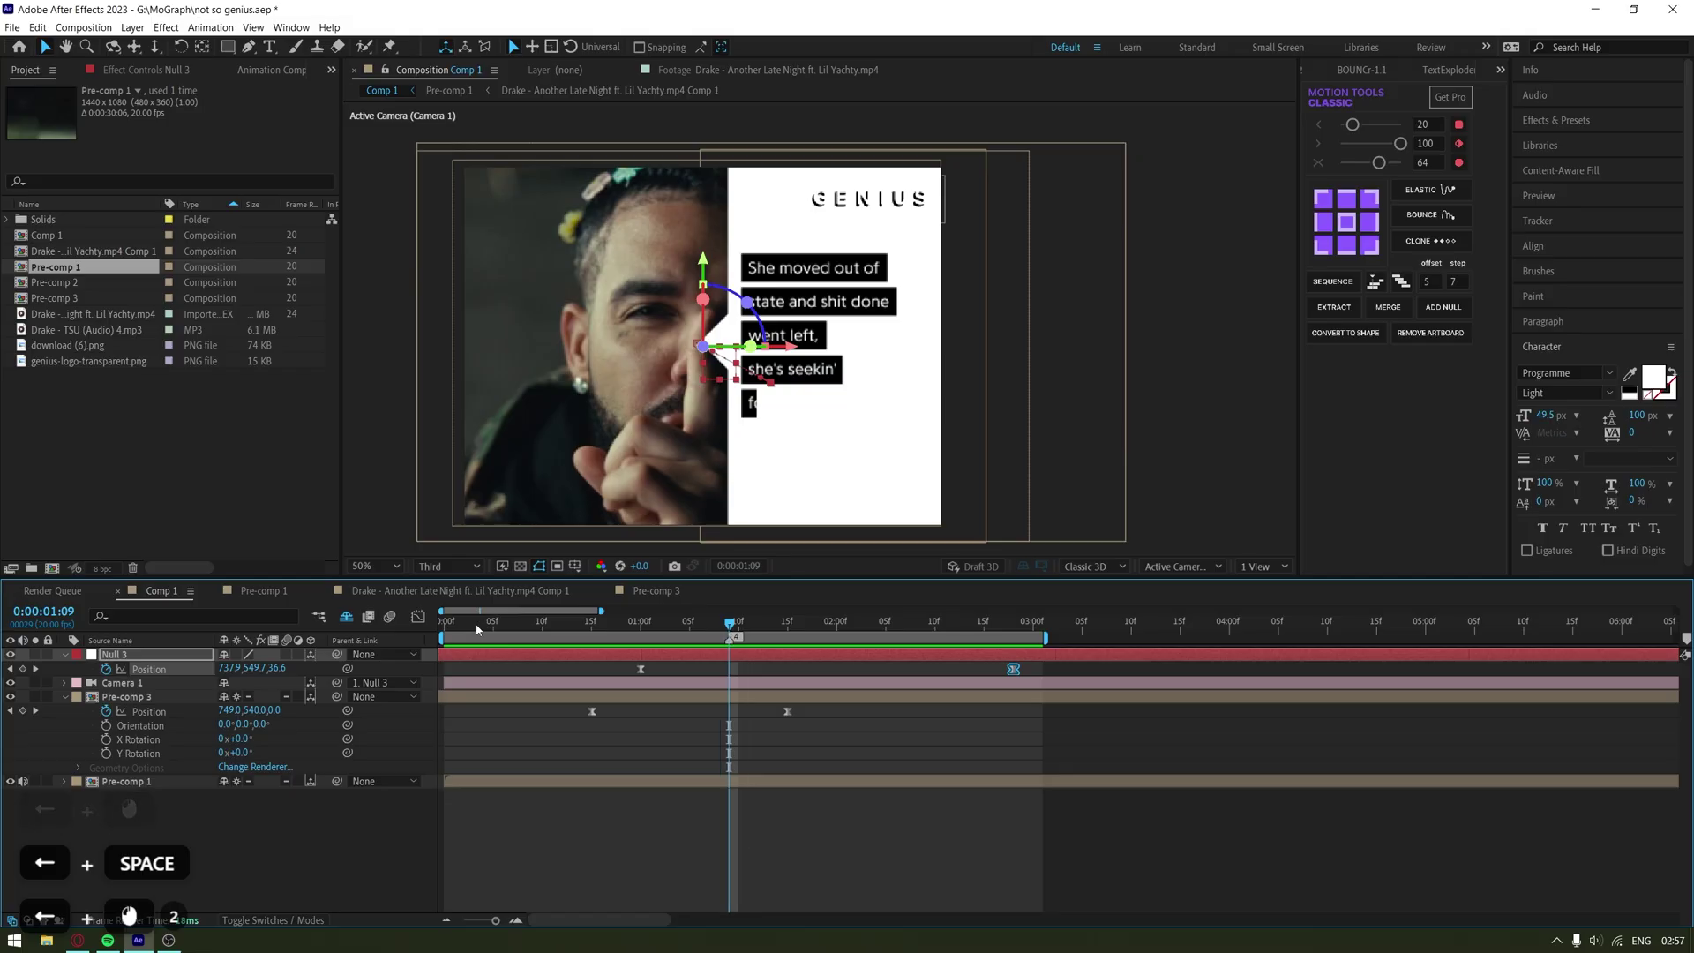
Reshape Null 3's position speed curve so it peaks at the 0:00:01:09 marker with a long ease-out, and preview it
click(418, 616)
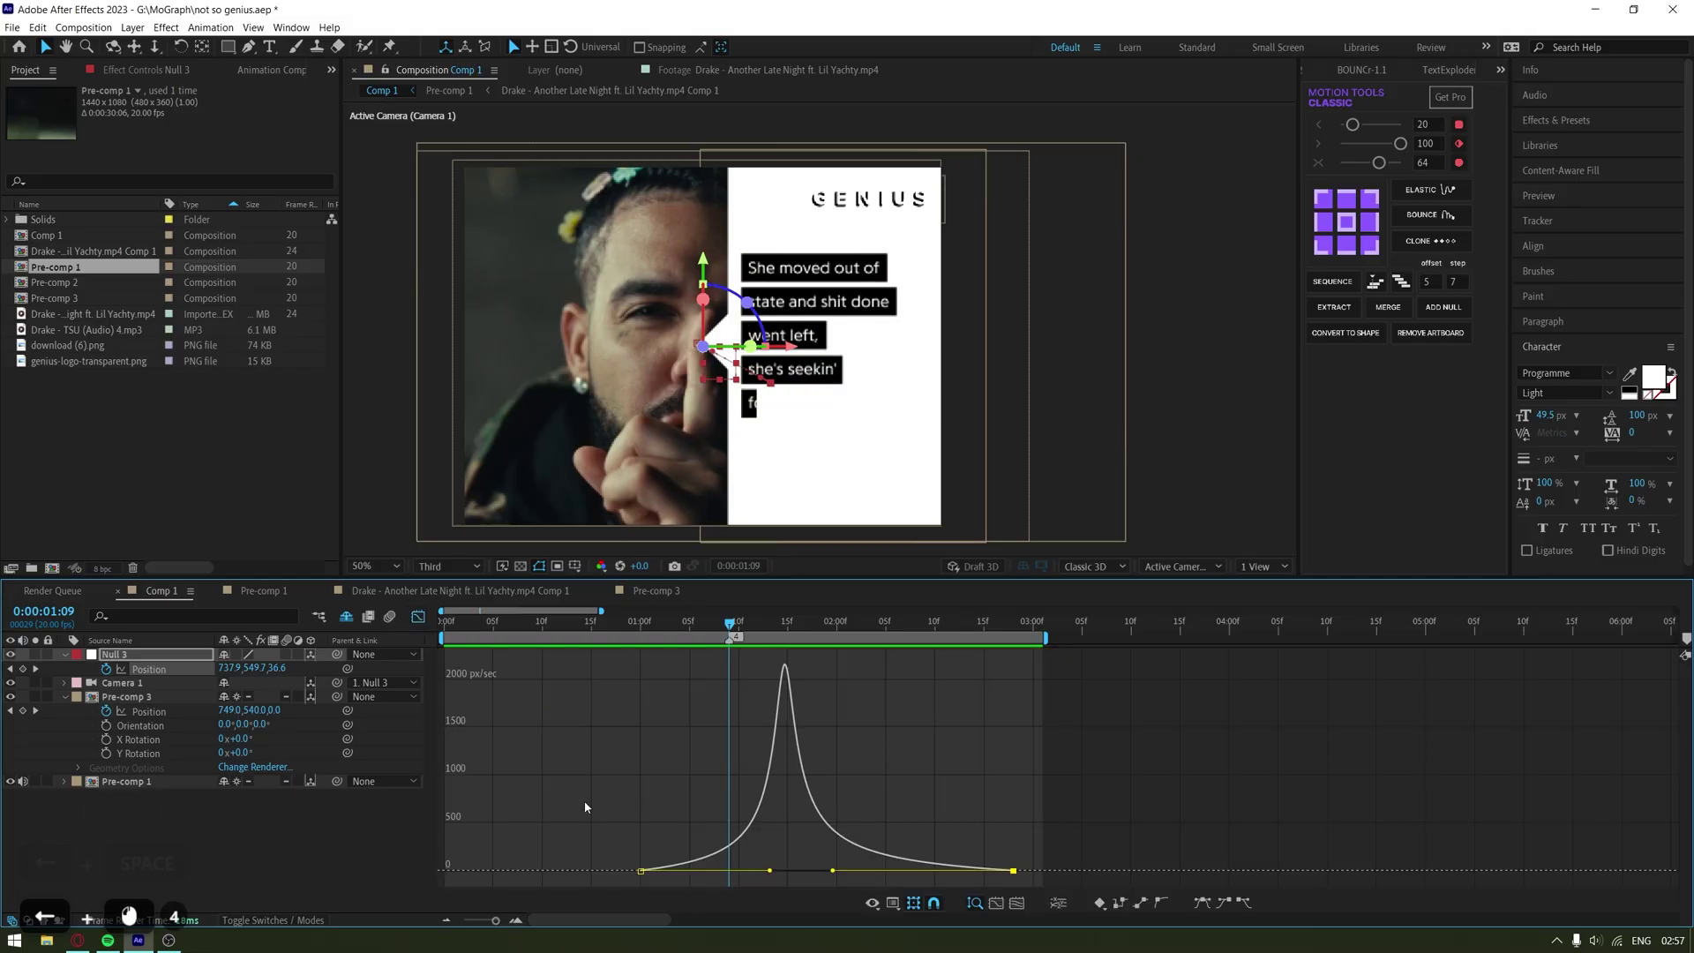
drag(584, 802, 718, 871)
key(space)
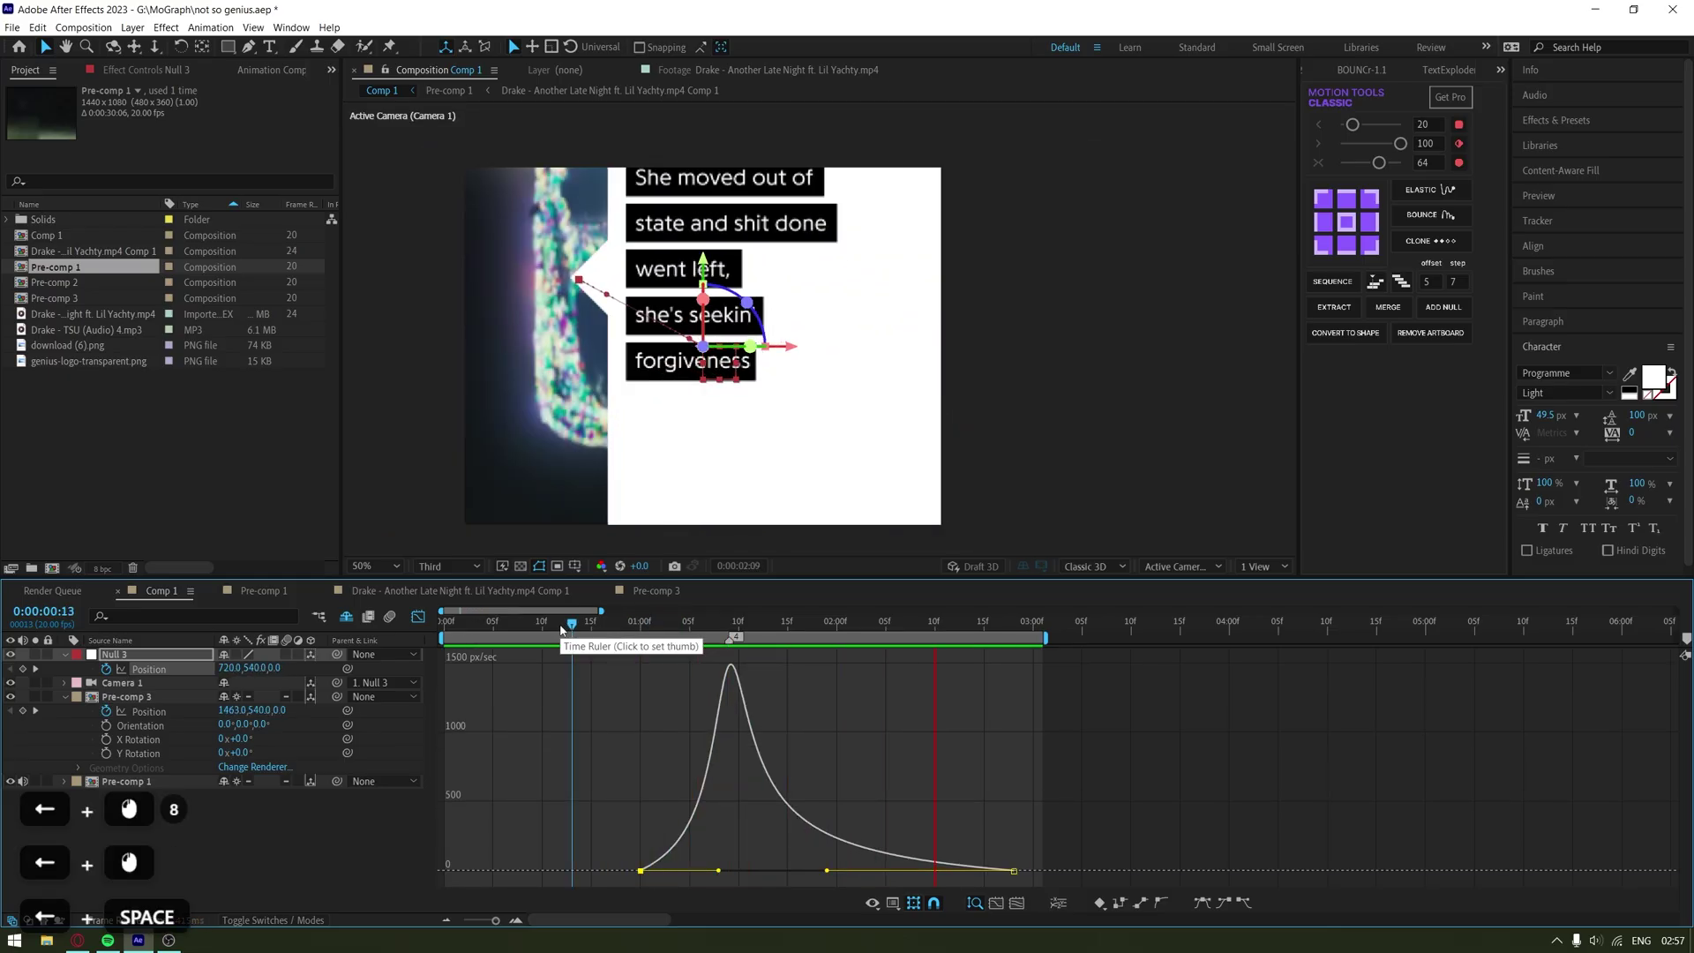
click(510, 629)
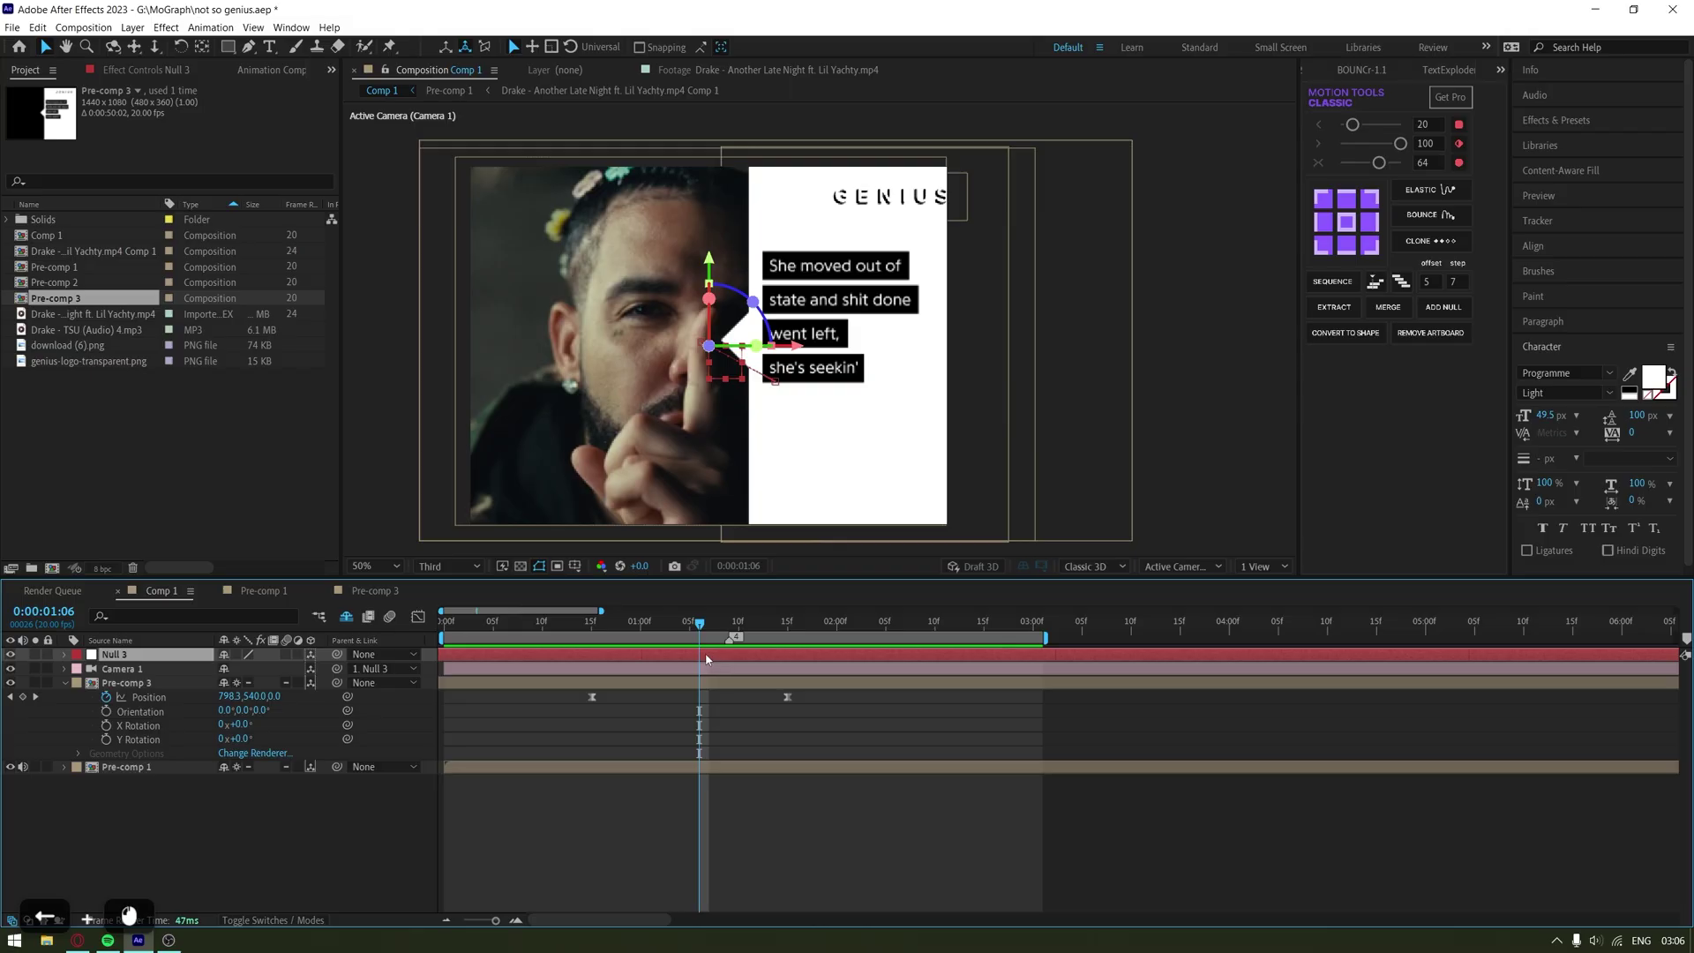
Add another null object to Comp 1 and parent Null 3 to it
right_click(354, 312)
mouse_move(521, 321)
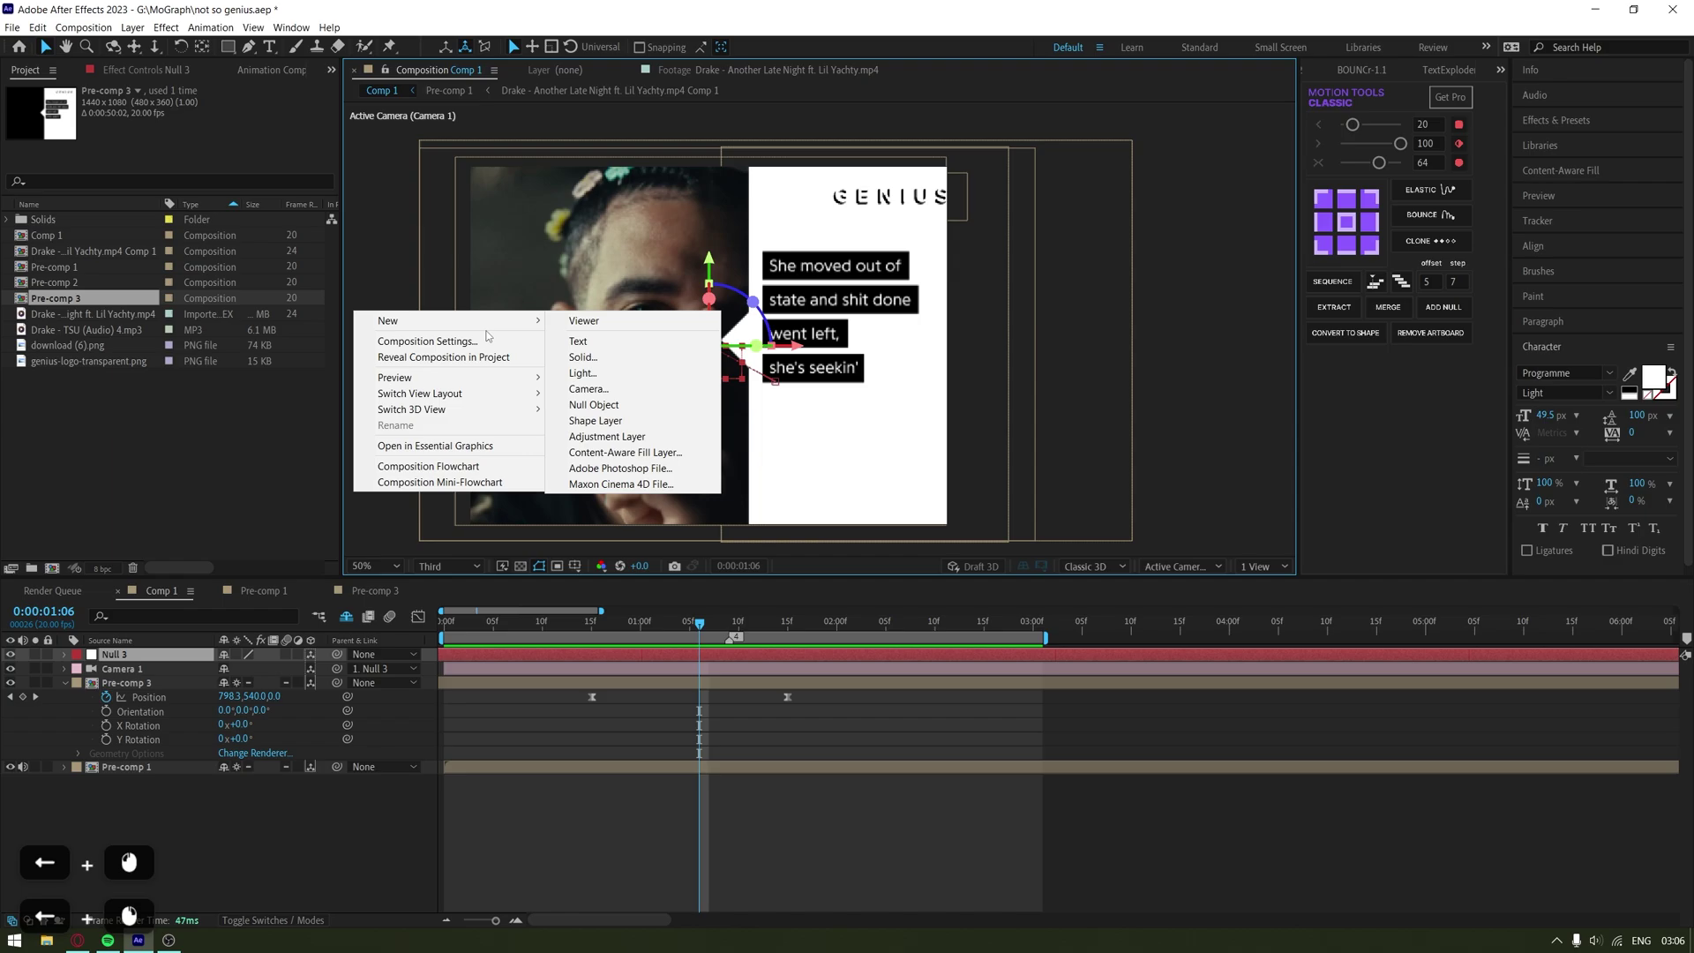
click(600, 405)
drag(337, 671, 119, 655)
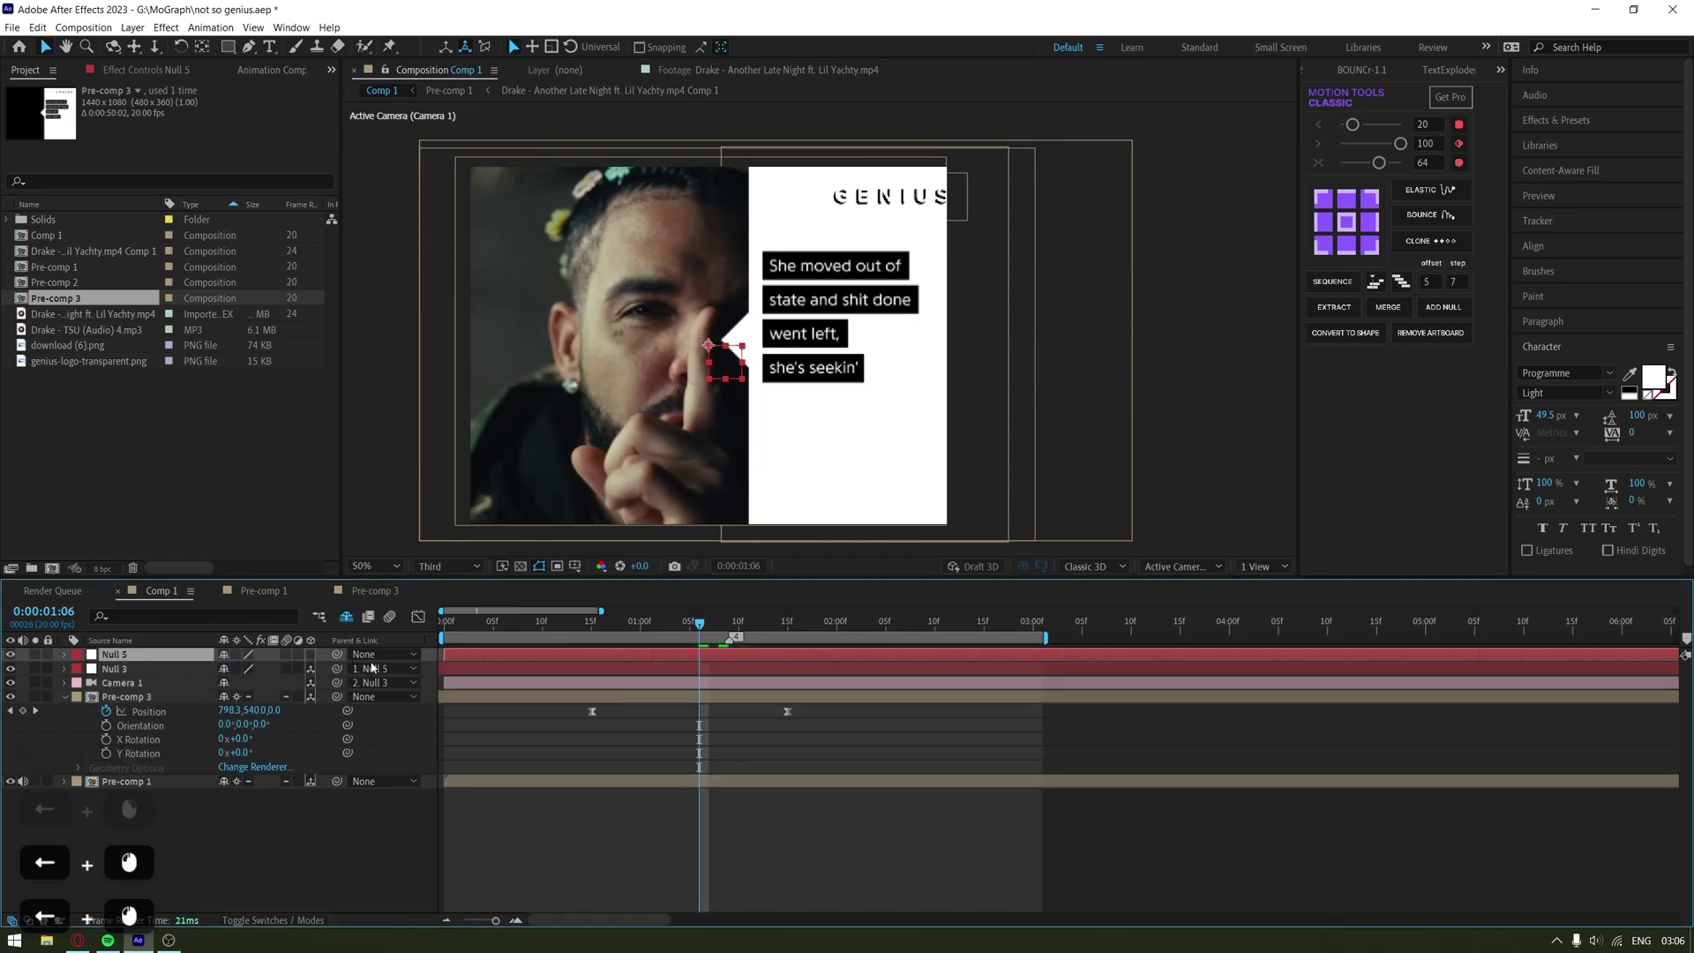
Keyframe Null 5's Orientation at 0:00:01:00, in line with Null 3's first position keyframe, and again at 0:00:02:11
click(311, 656)
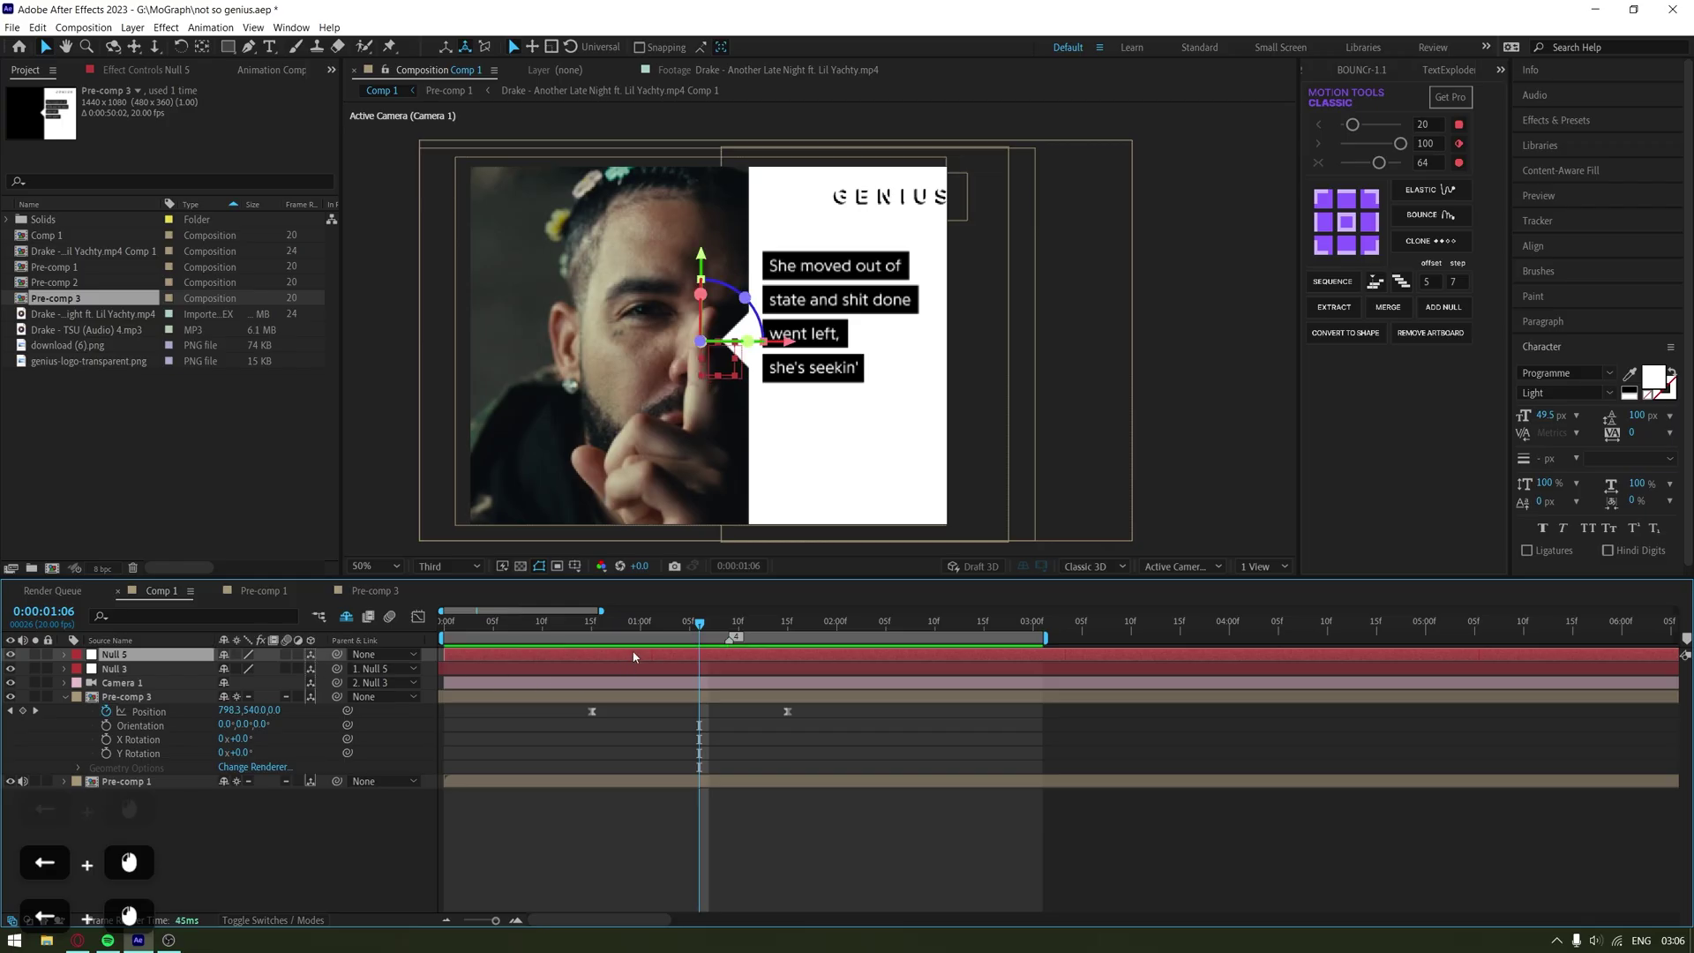
key(r)
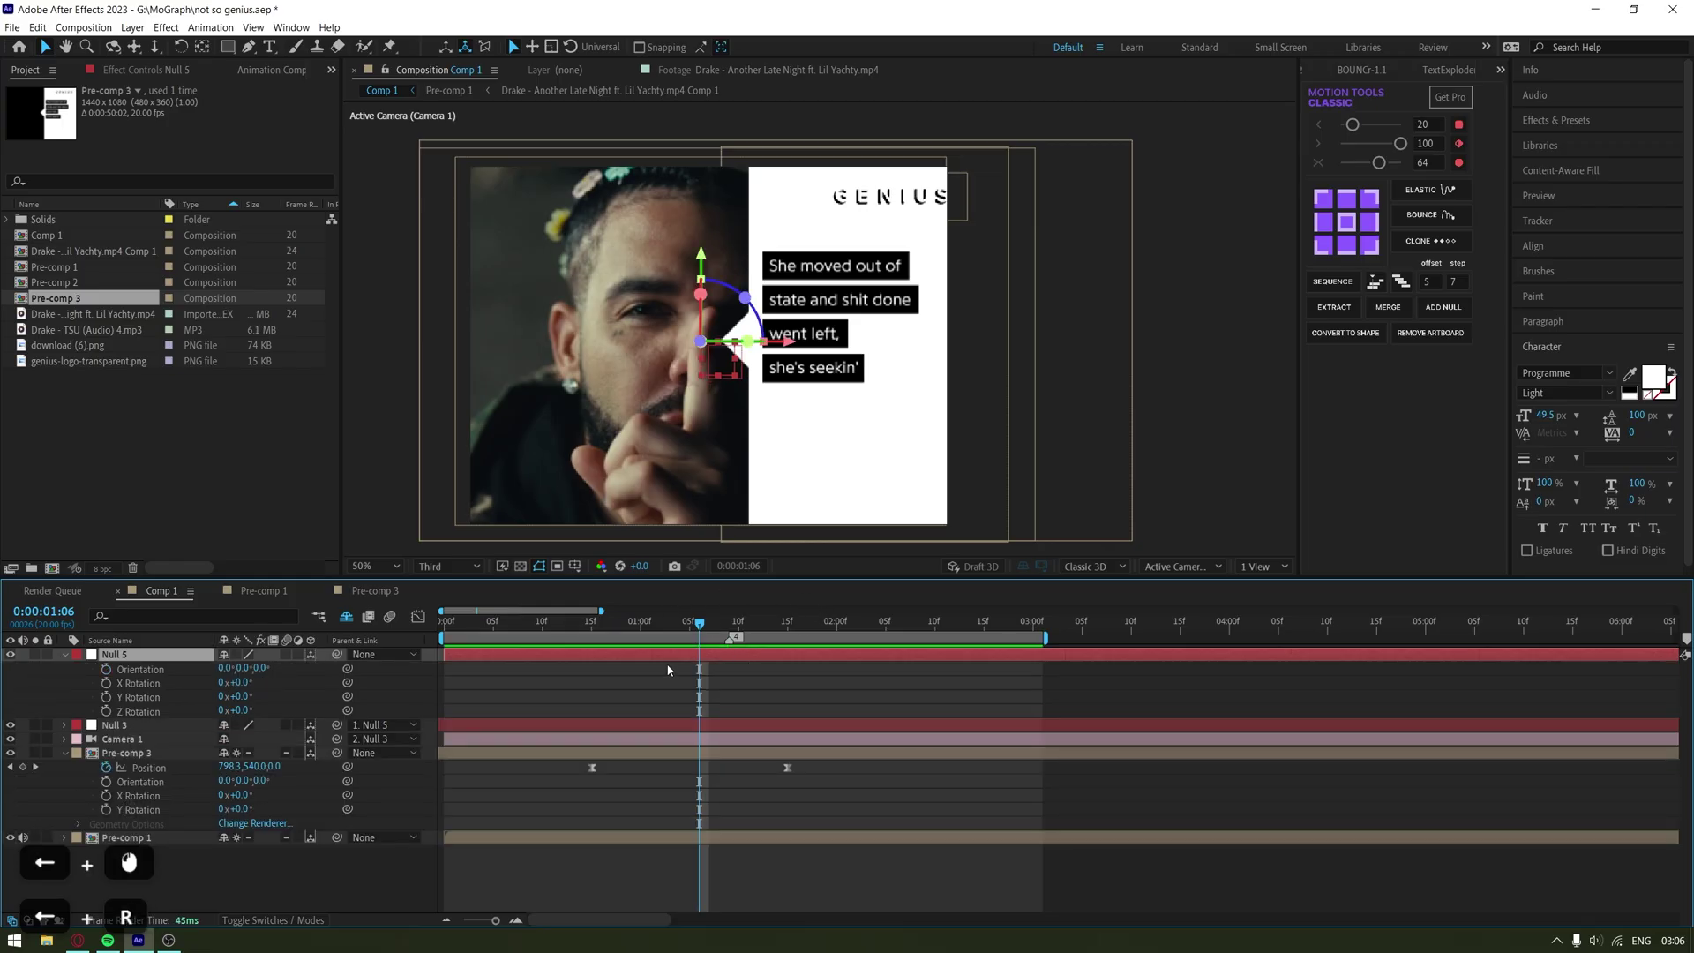
click(593, 726)
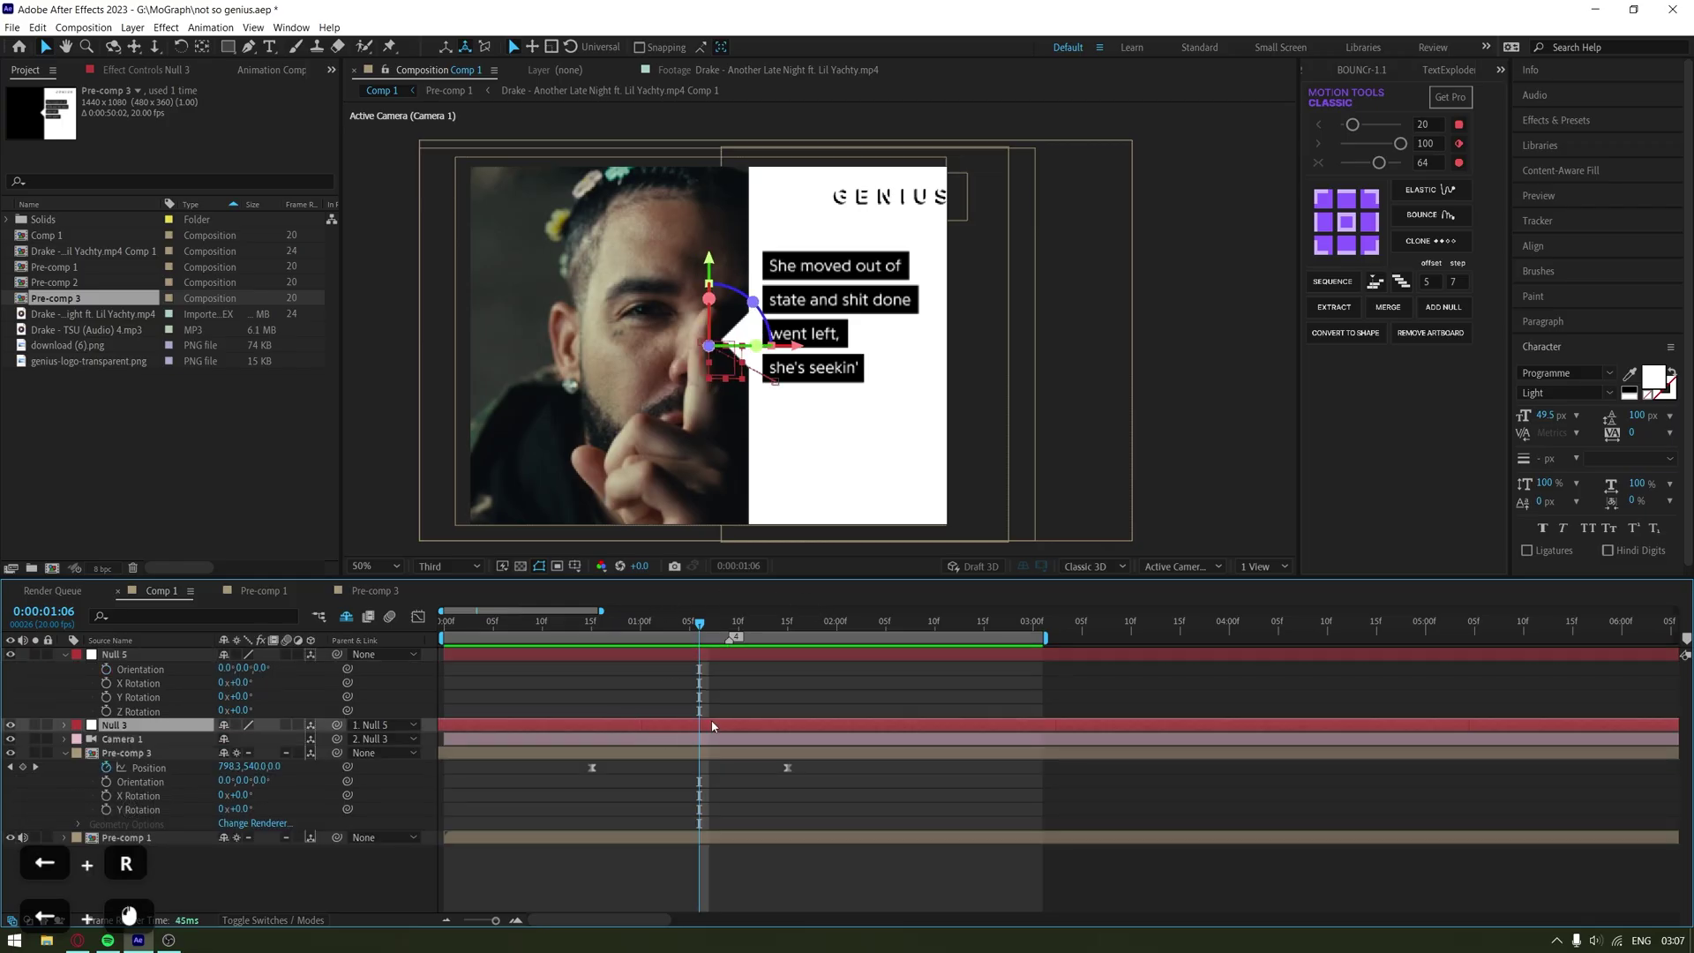
key(p)
drag(698, 624, 643, 683)
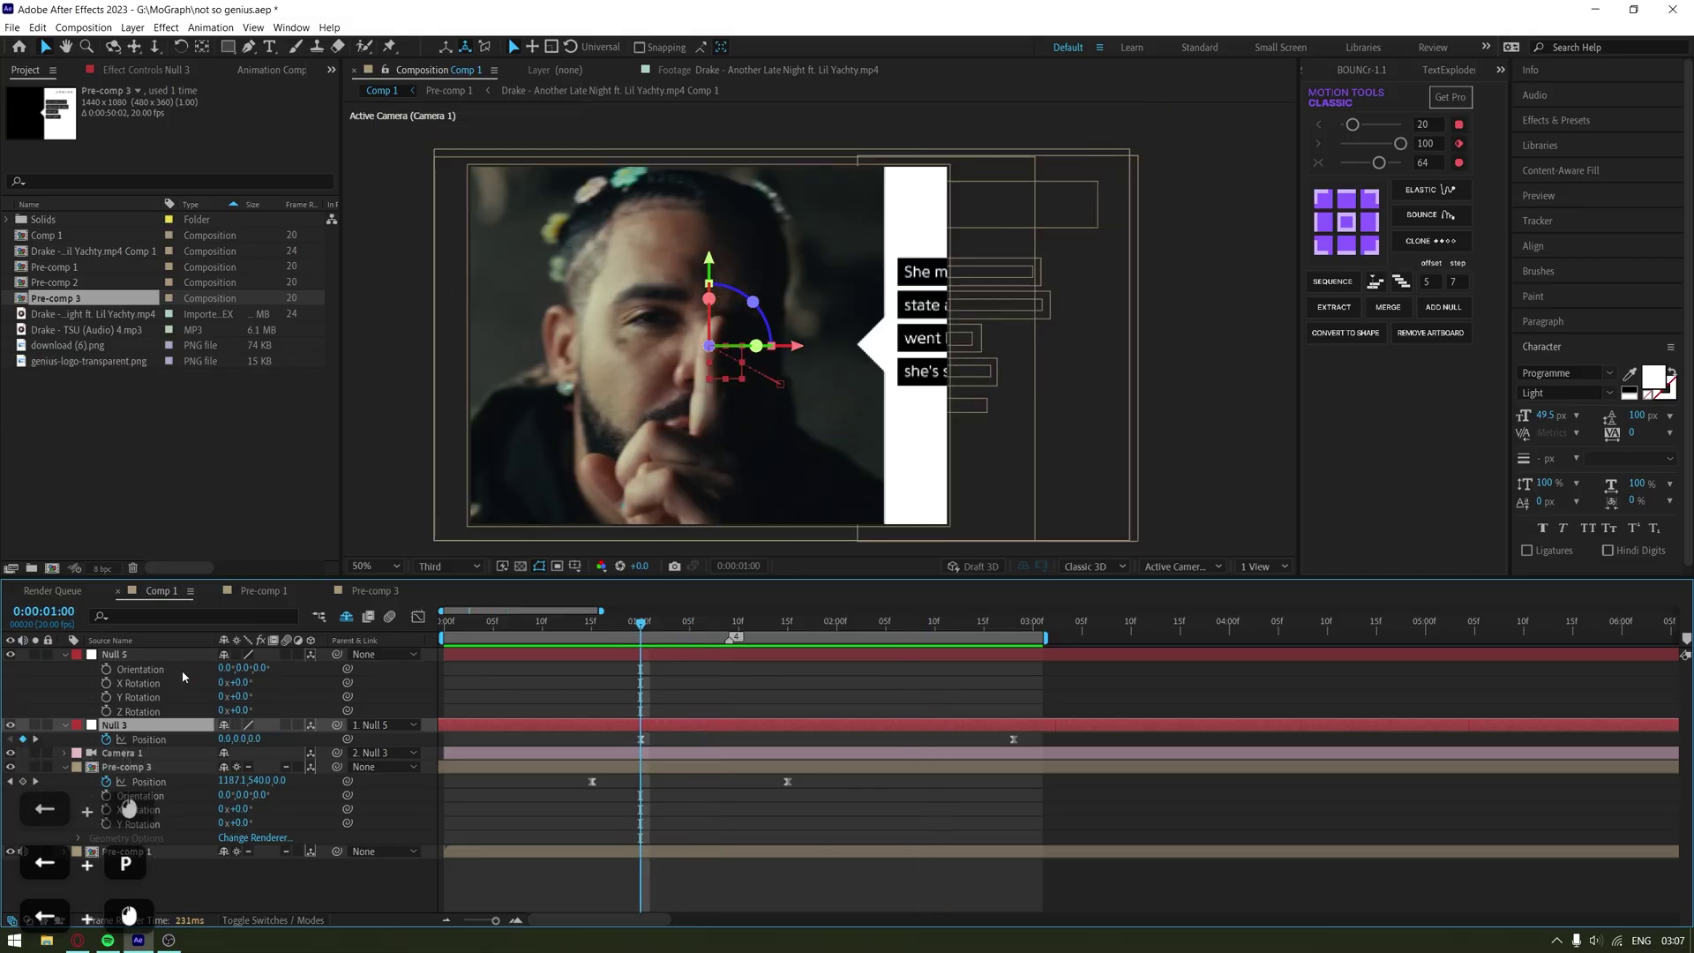
click(106, 668)
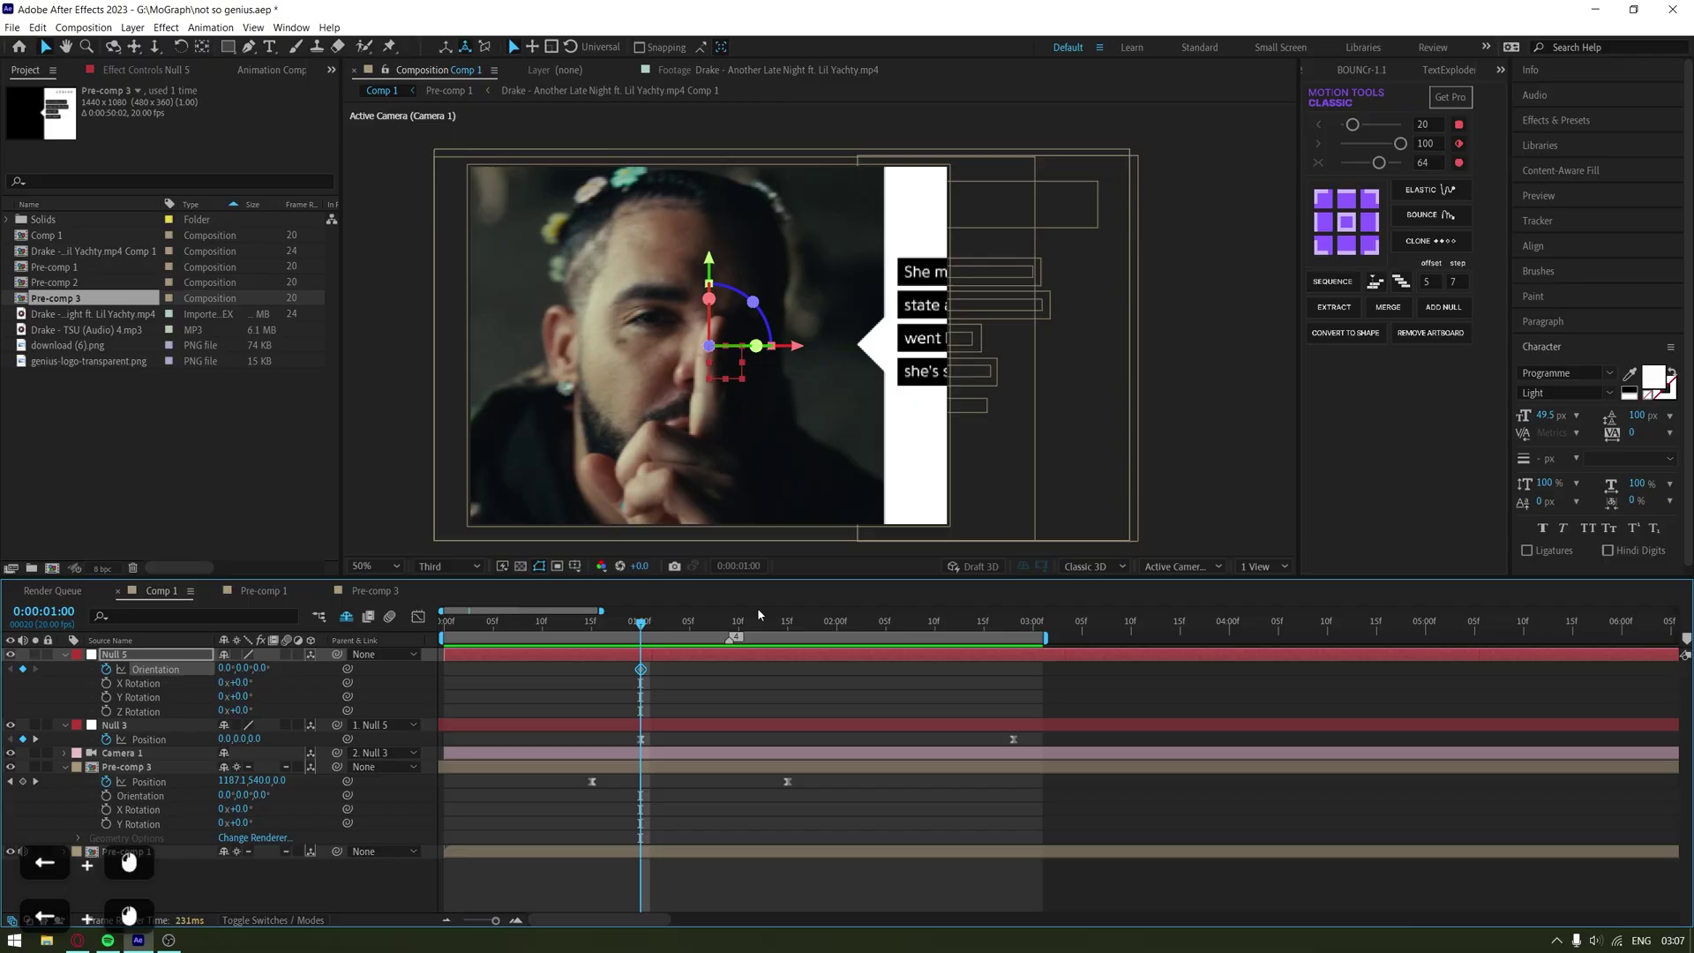
drag(642, 624, 945, 637)
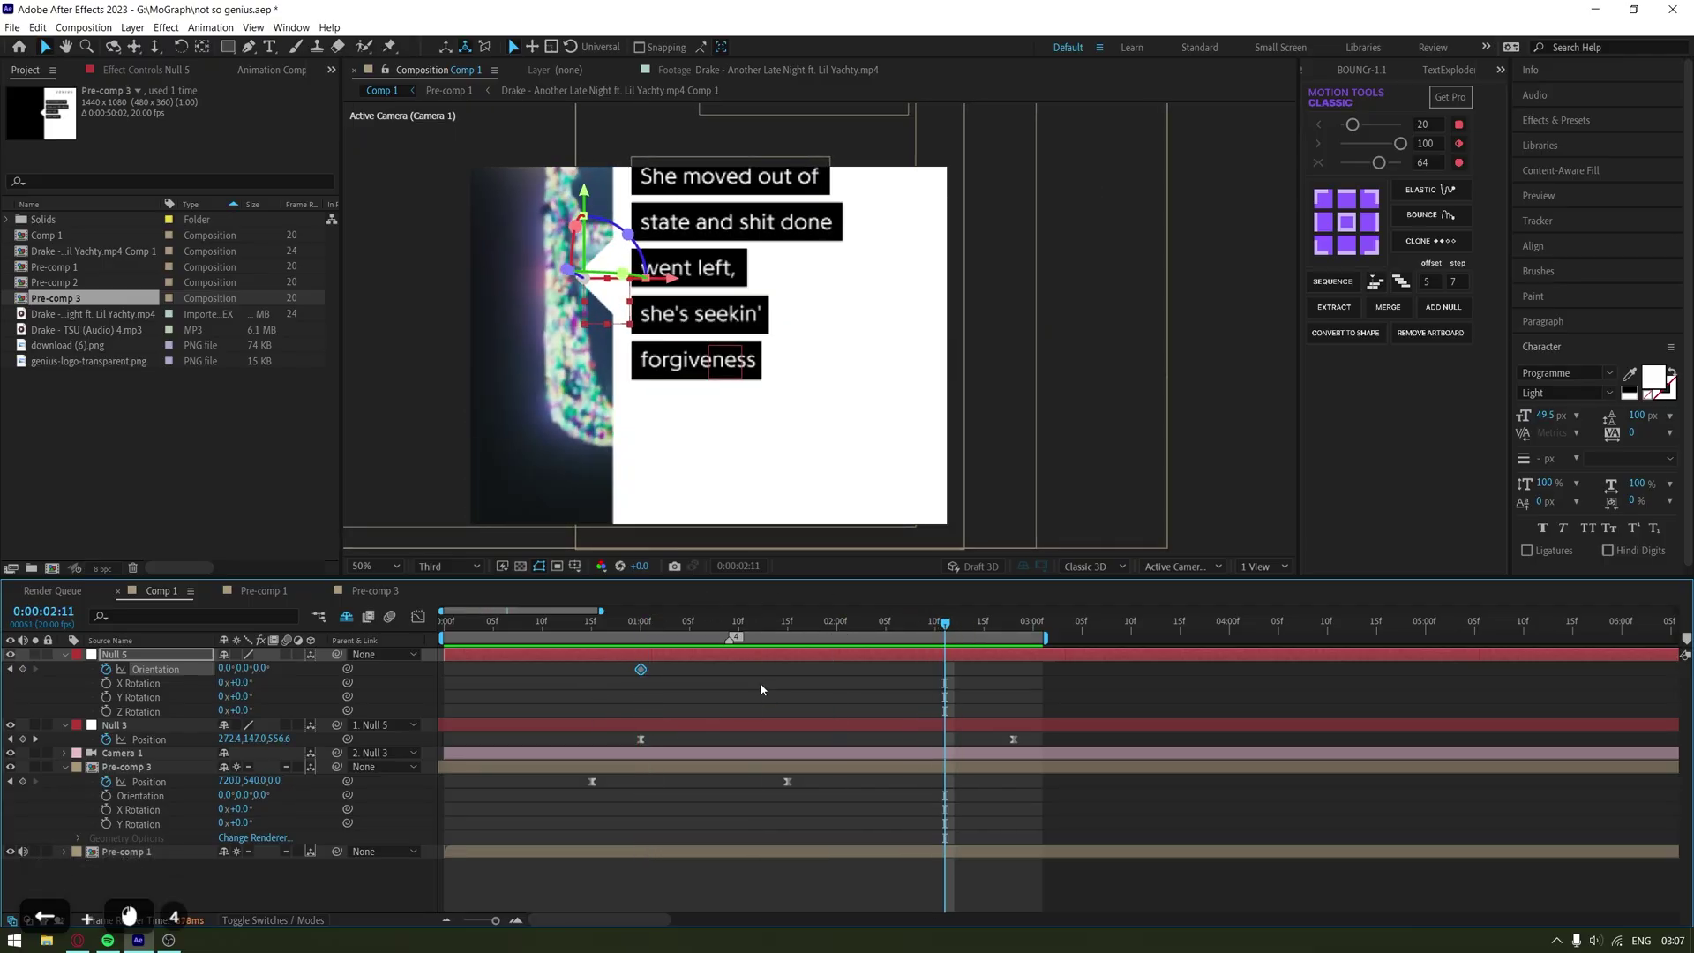
click(23, 669)
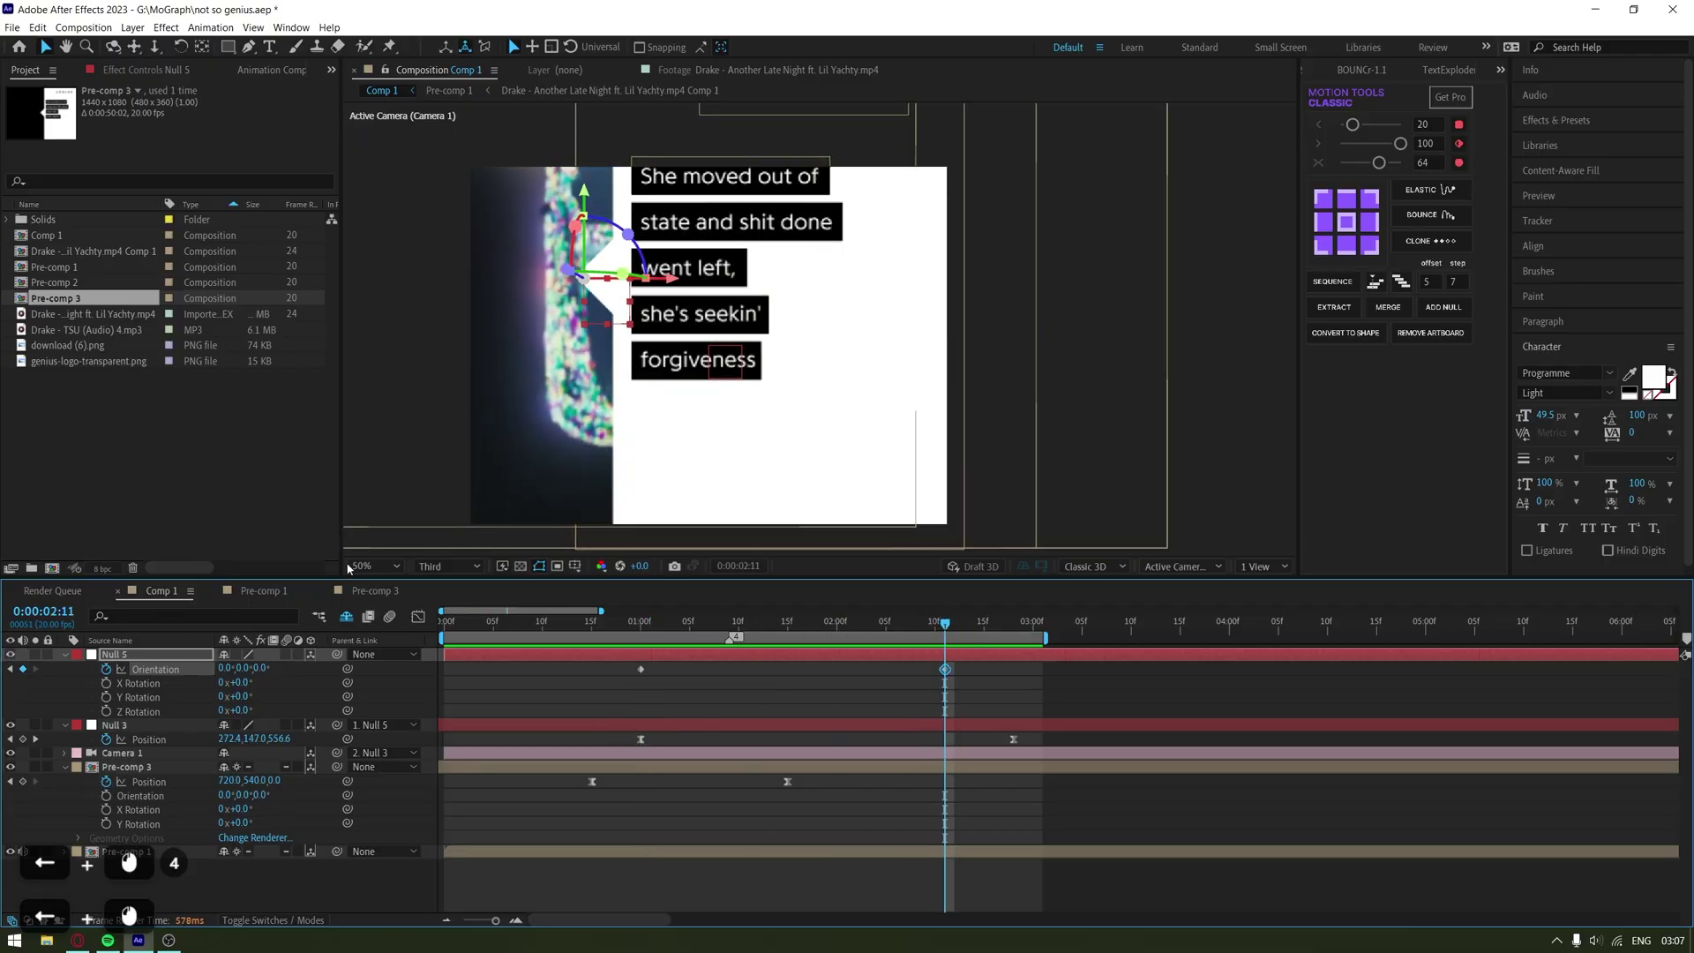
Try tilting Null 5's Z orientation to about 15° at 0:00:02:11, then undo the tilt
key(ctrl+z)
key(ctrl+z)
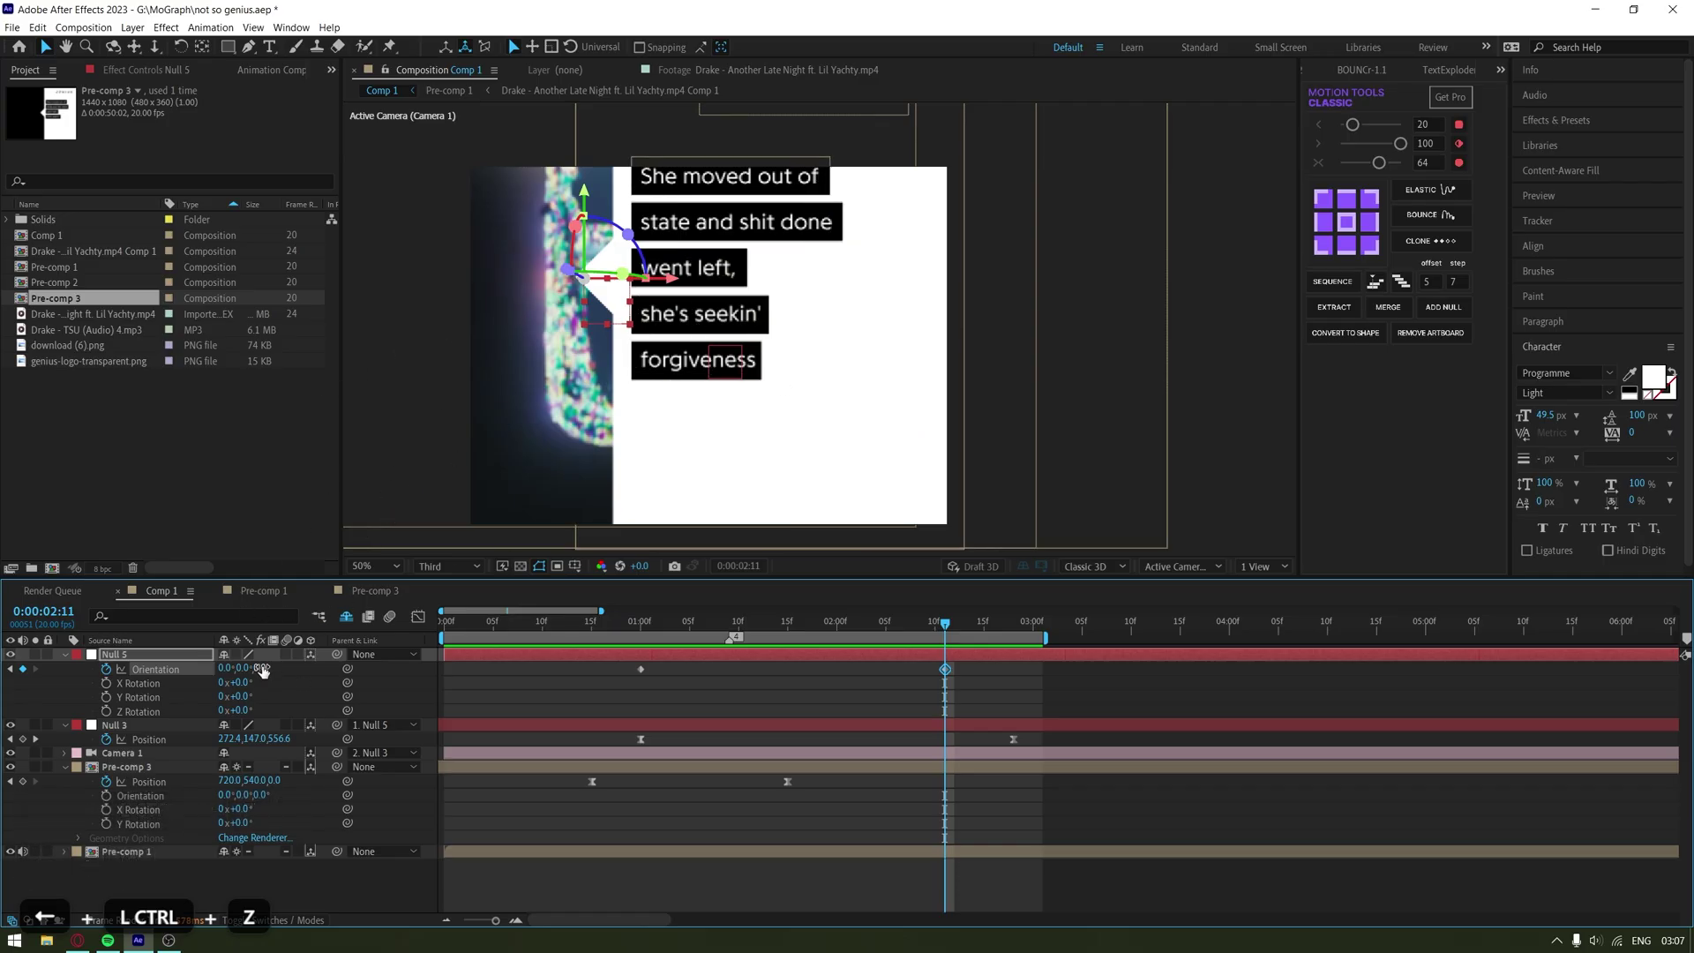
key(ctrl+shift+z)
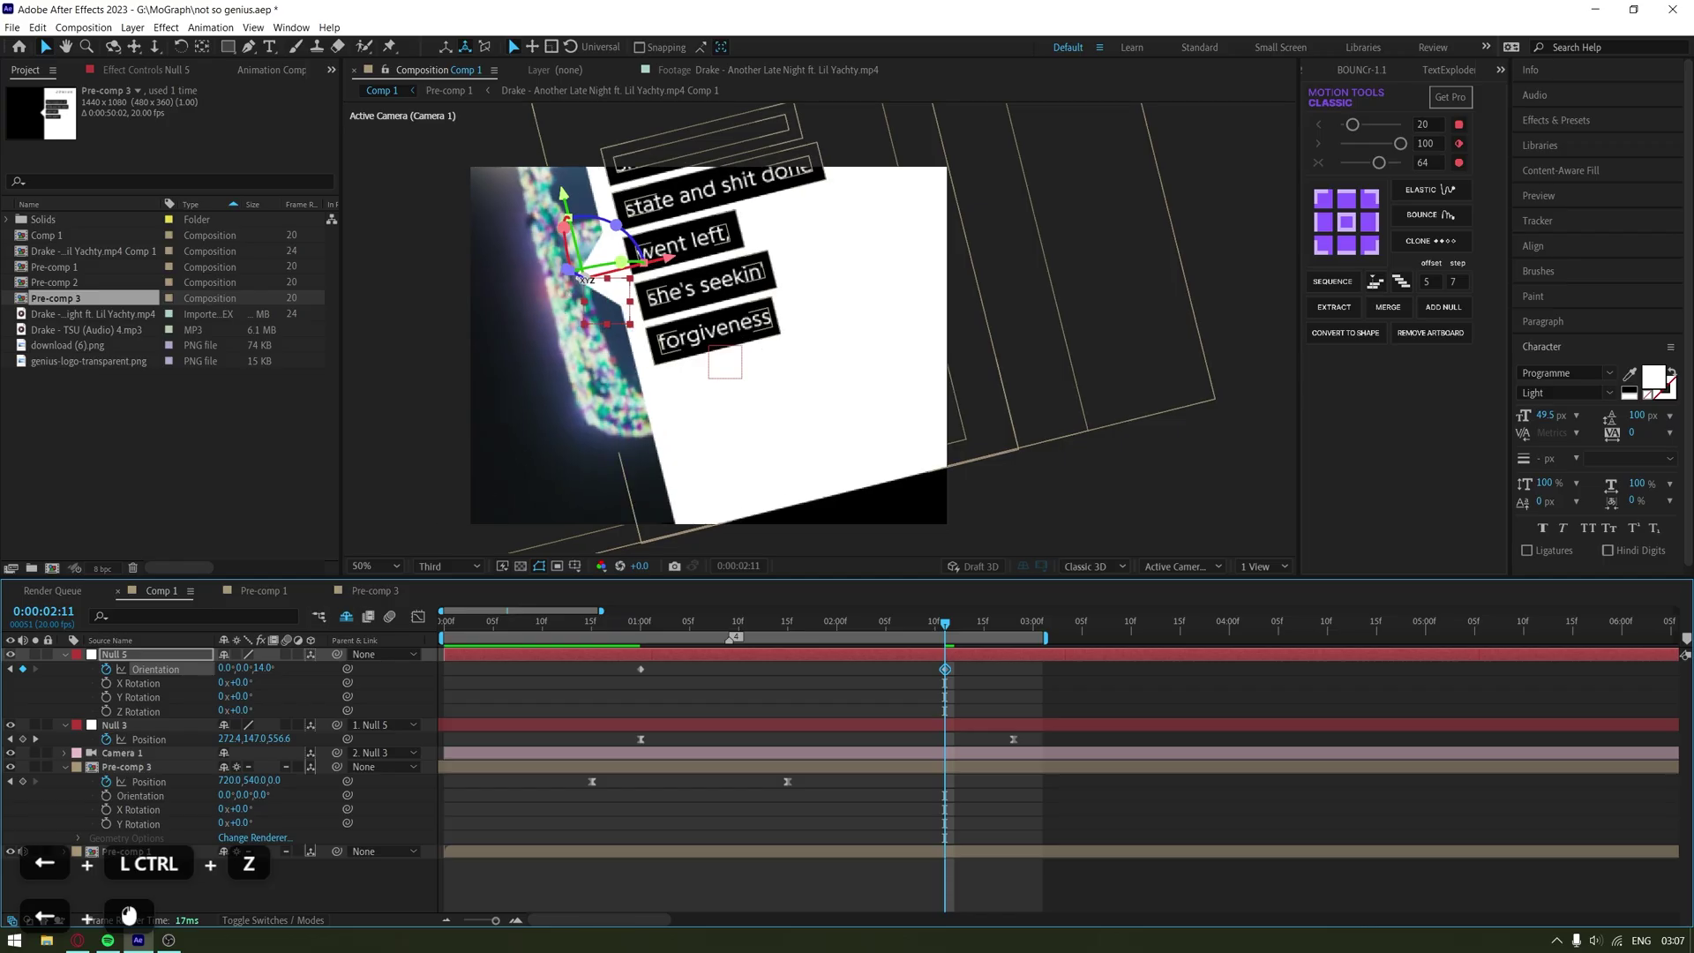
key(ctrl+z)
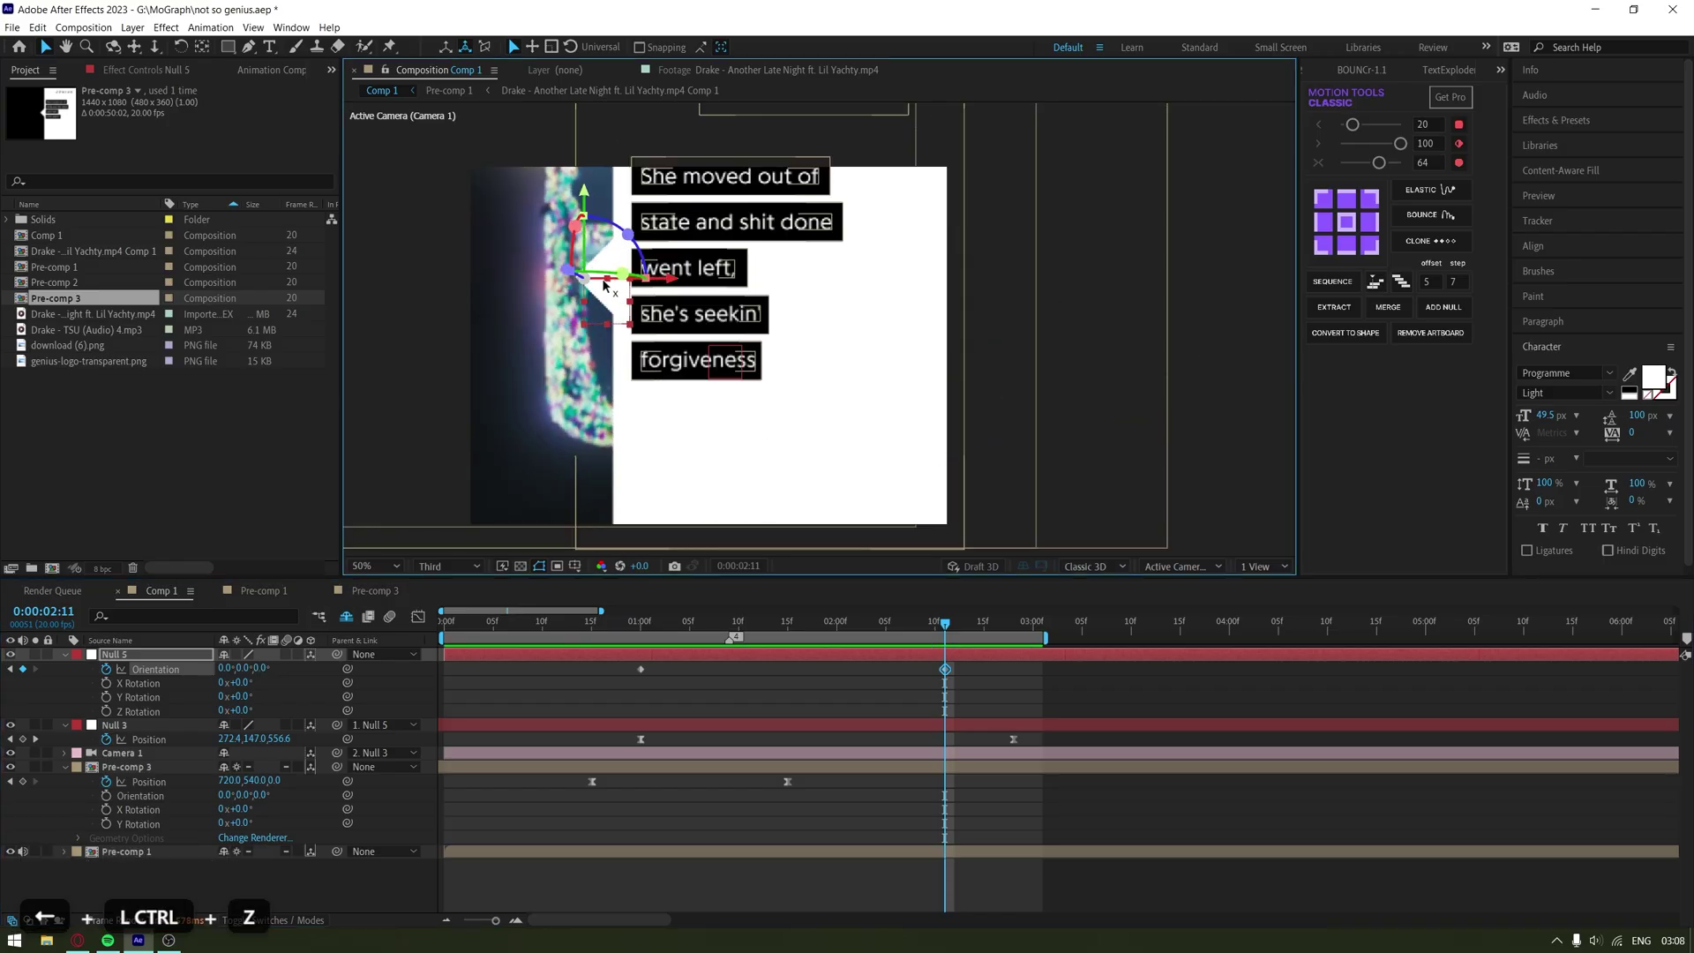
drag(262, 668, 275, 668)
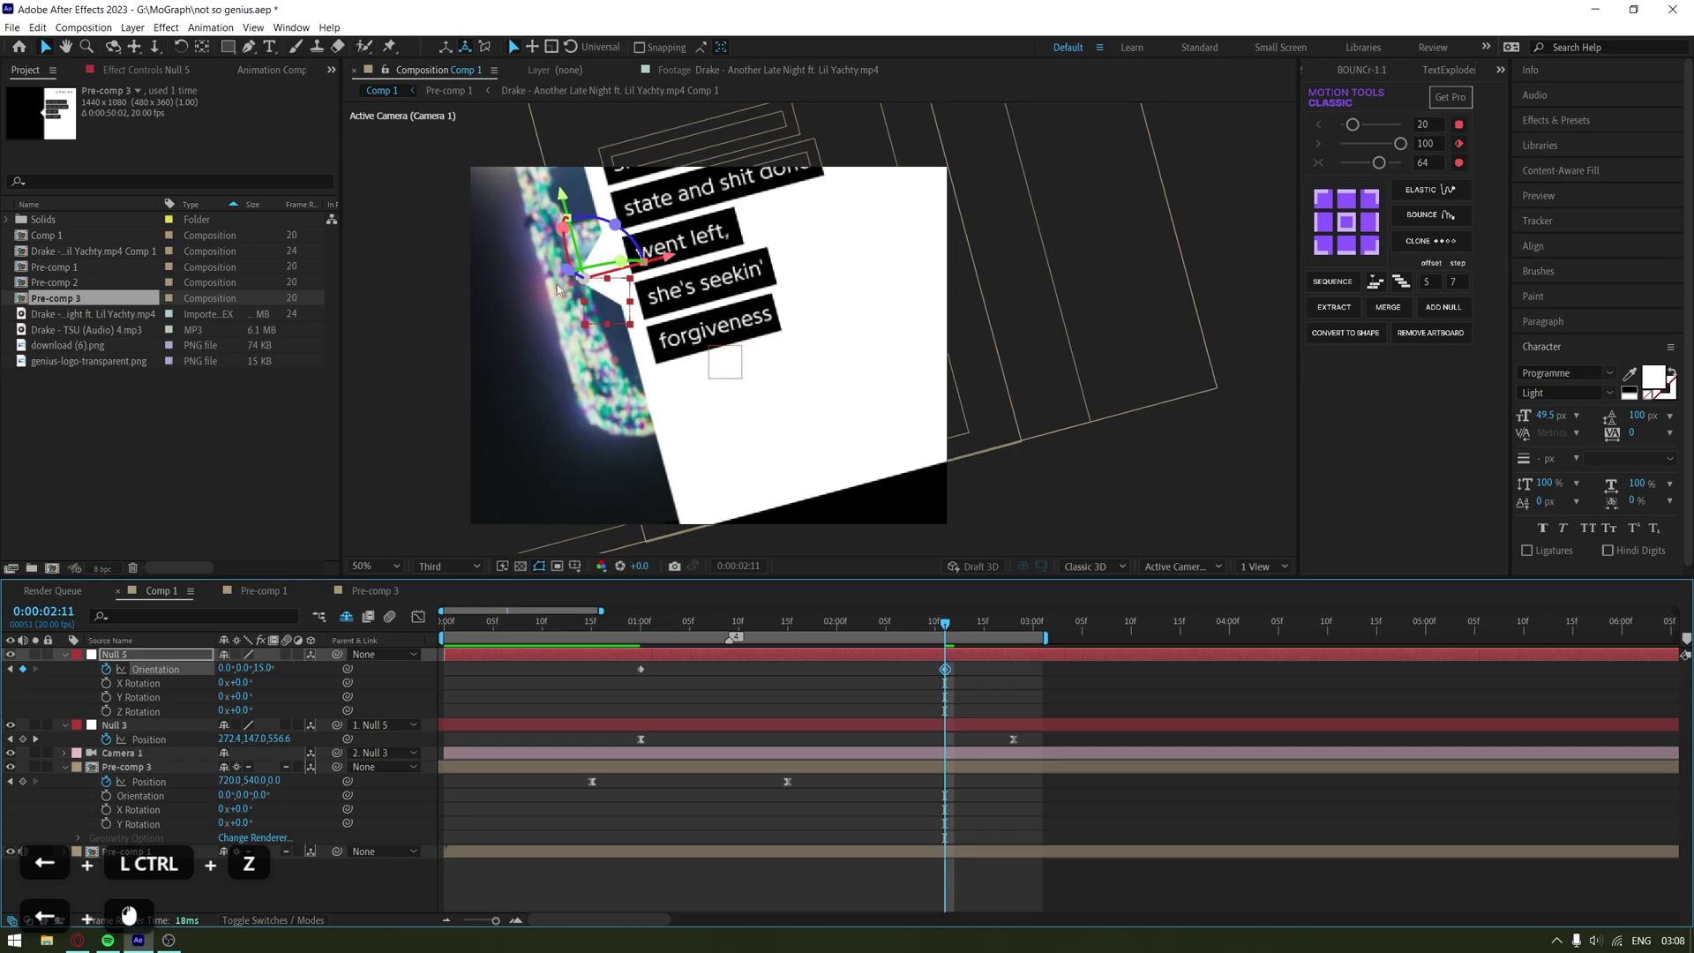
key(ctrl+z)
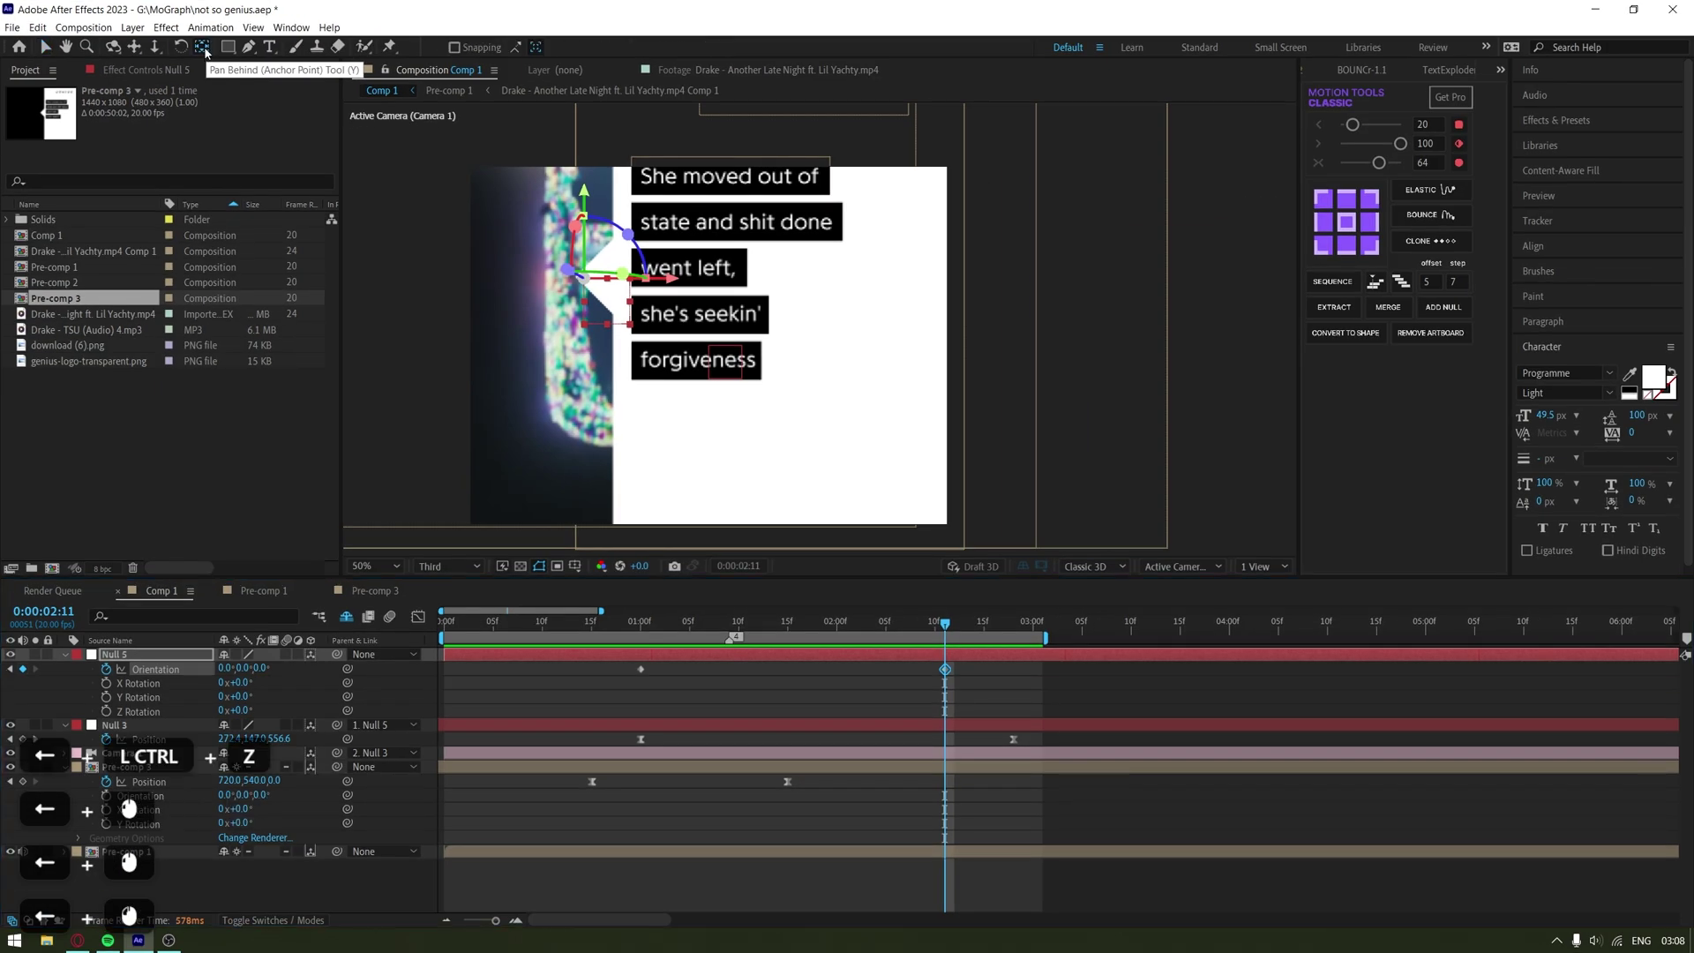
Move Null 5's anchor point near the frame's centre and set its orientation at 0:00:02:11 to about 36°, 342°, 351°
click(204, 49)
drag(583, 277, 693, 350)
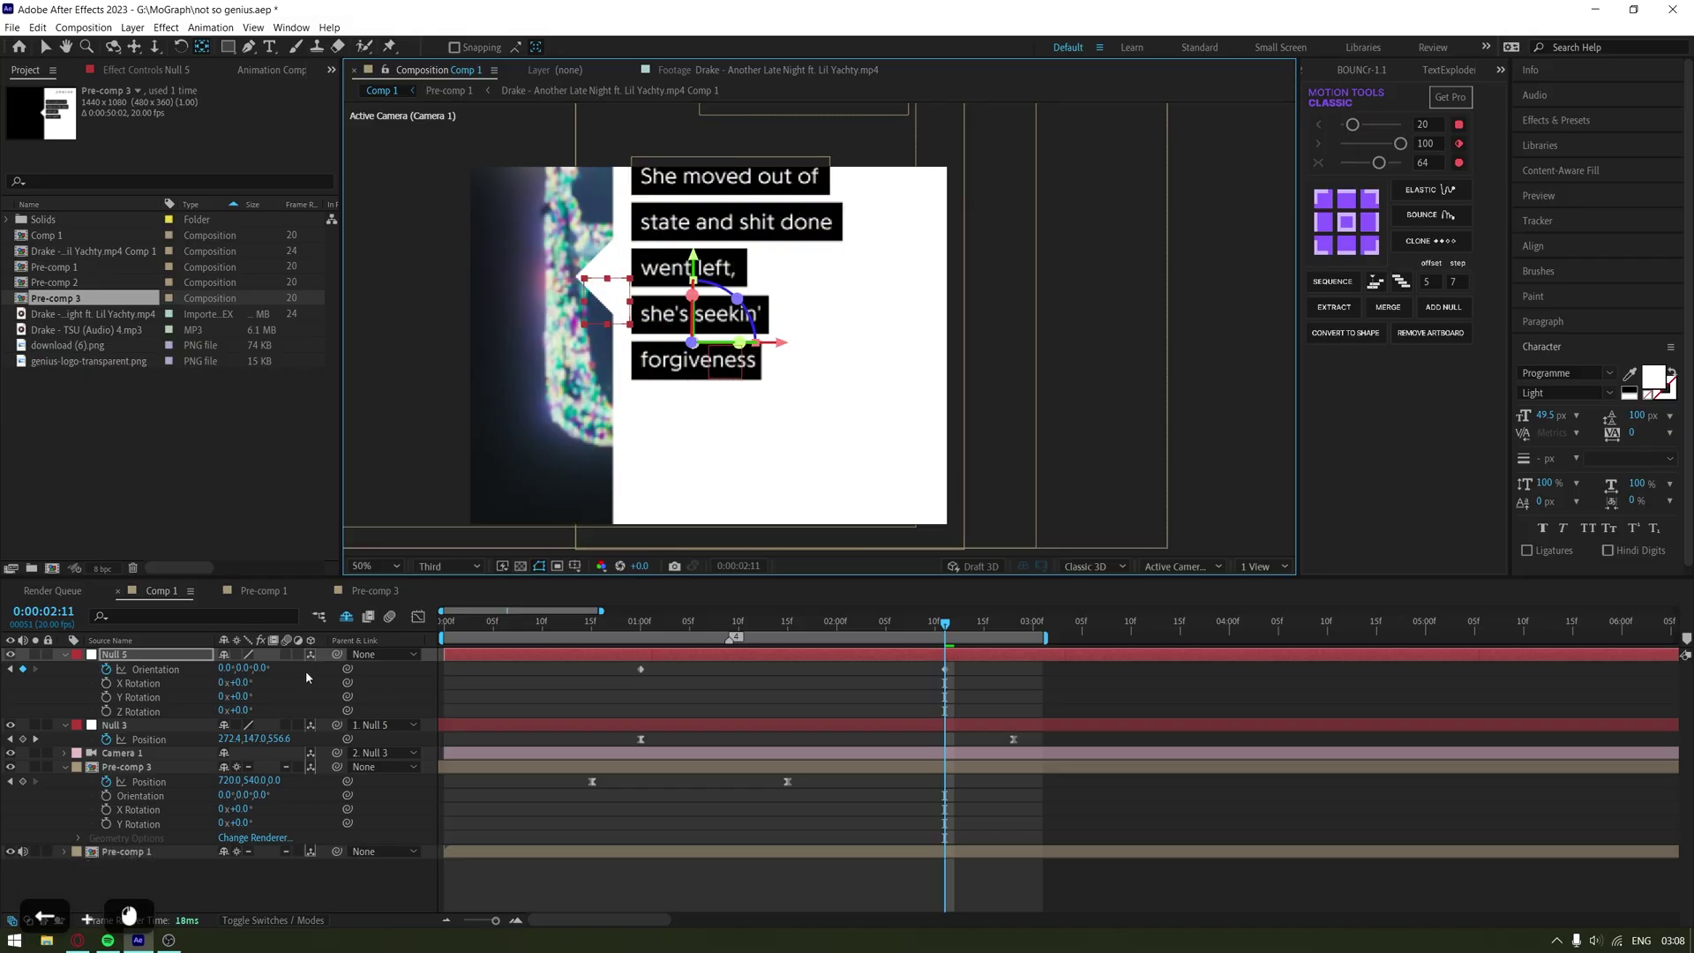
drag(262, 668, 291, 675)
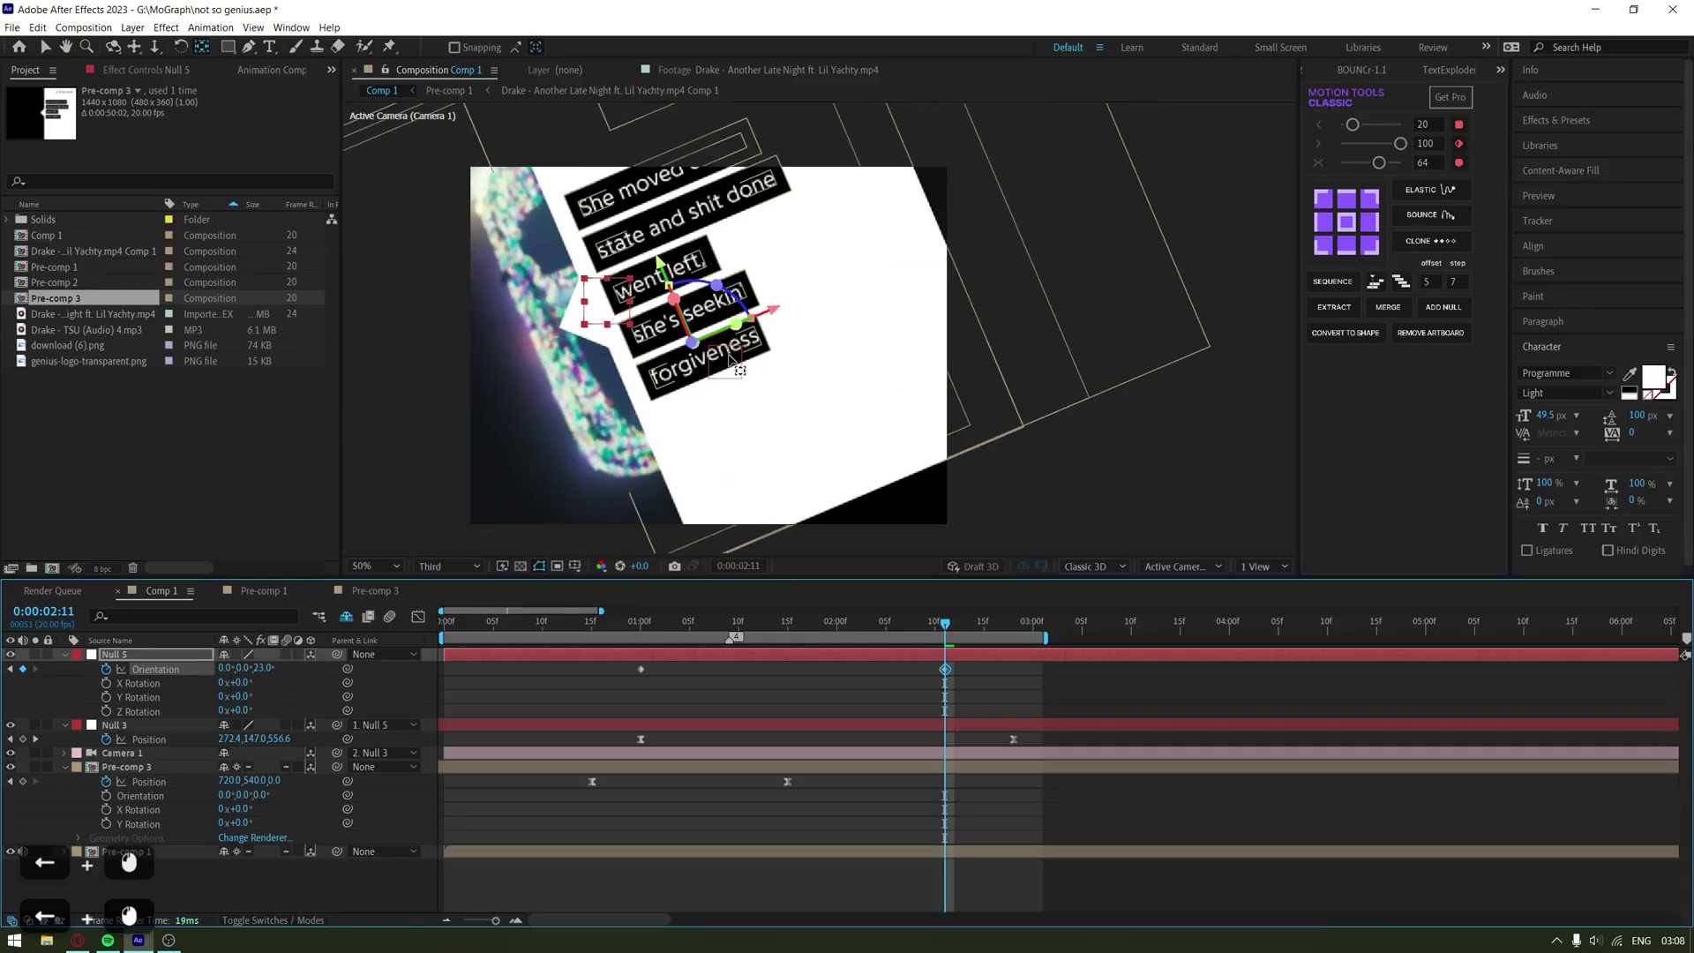
key(ctrl+z)
key(v)
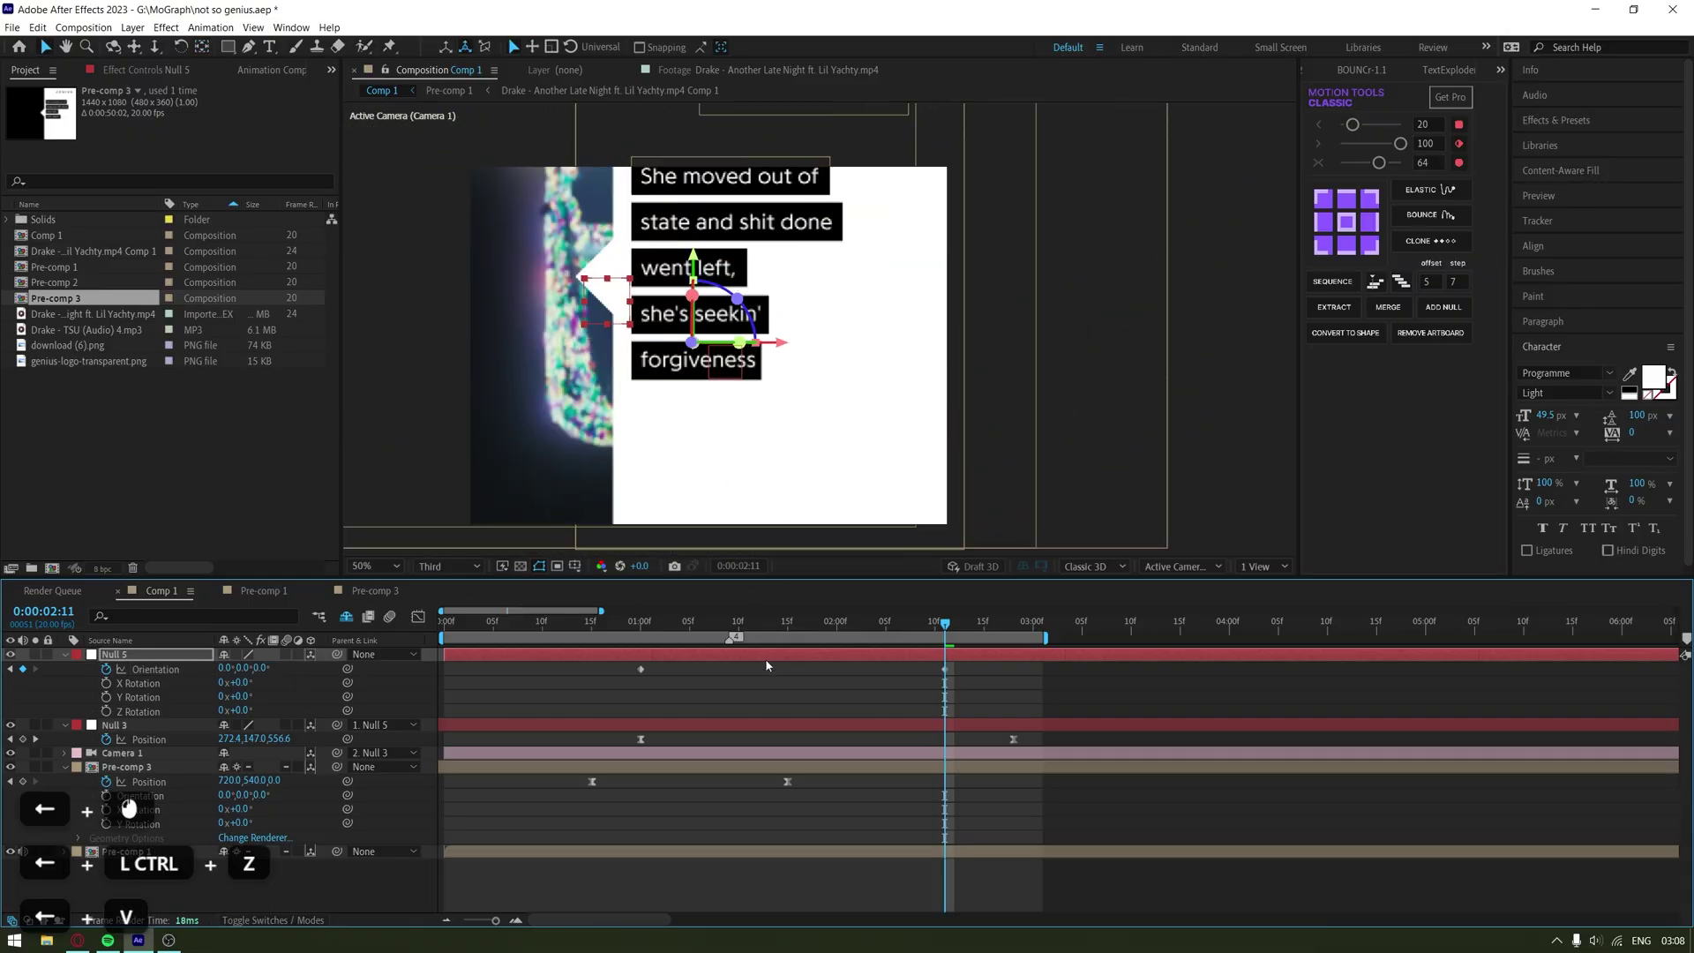
mouse_move(265, 669)
mouse_down()
mouse_move(228, 668)
mouse_move(256, 668)
mouse_up()
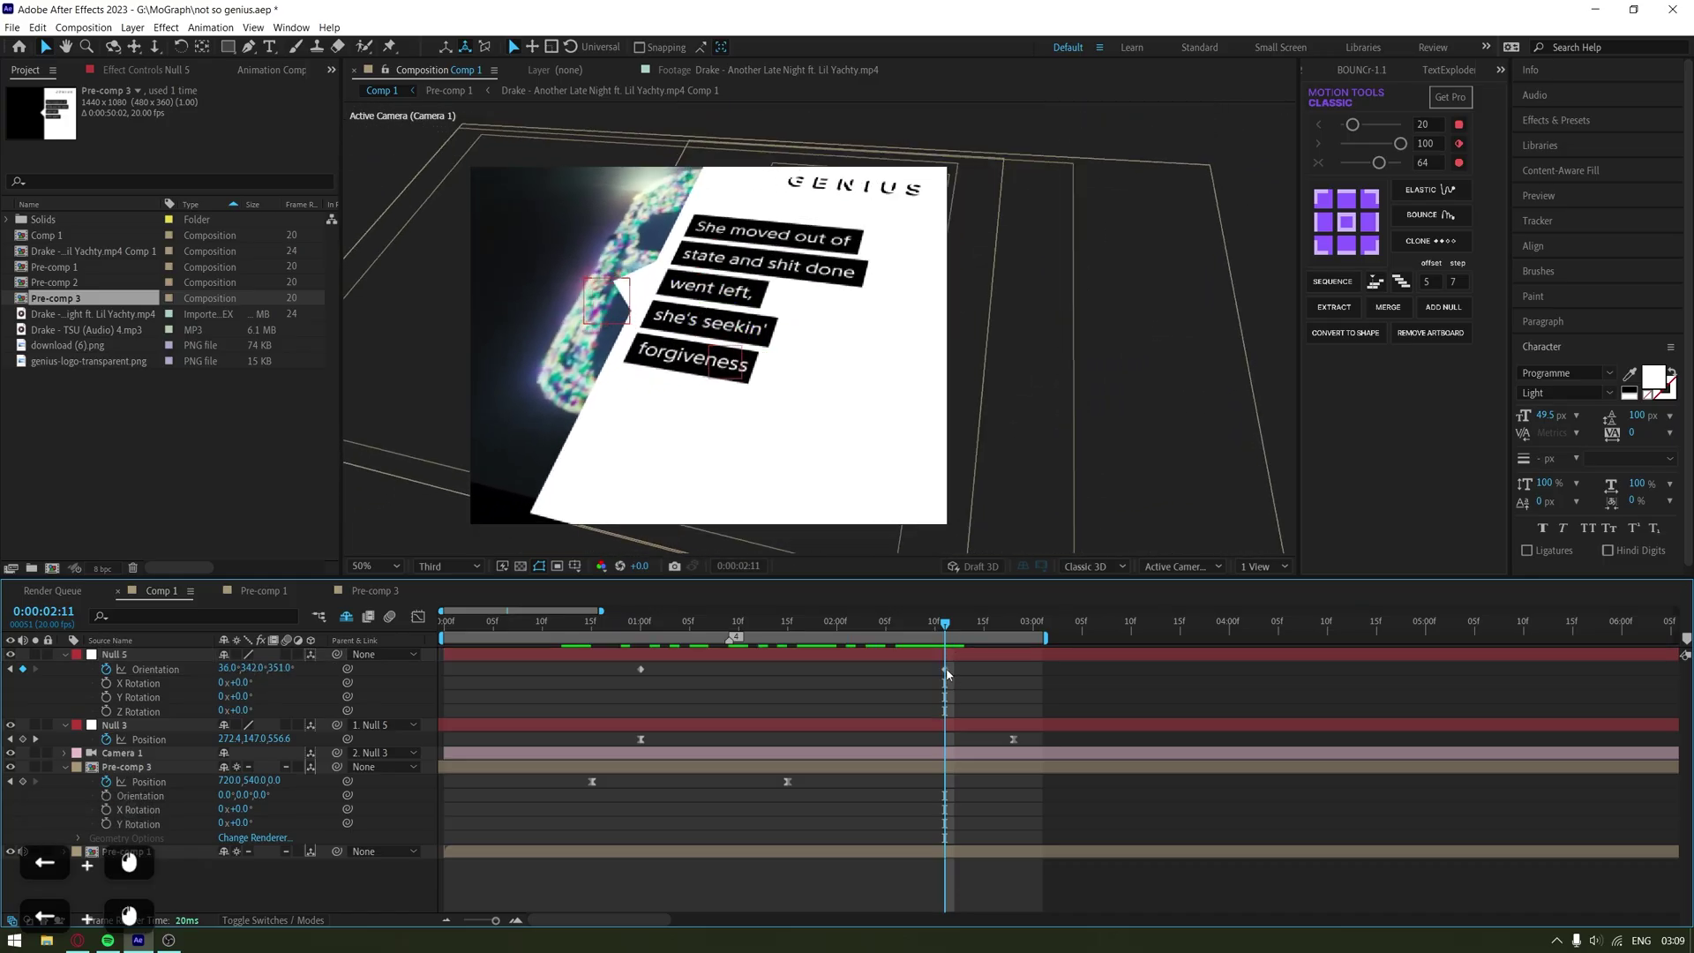
Align Null 5's last orientation keyframe with Null 3's last position keyframe and apply Easy Ease to both orientation keyframes
drag(945, 669, 1014, 746)
drag(1020, 685, 568, 654)
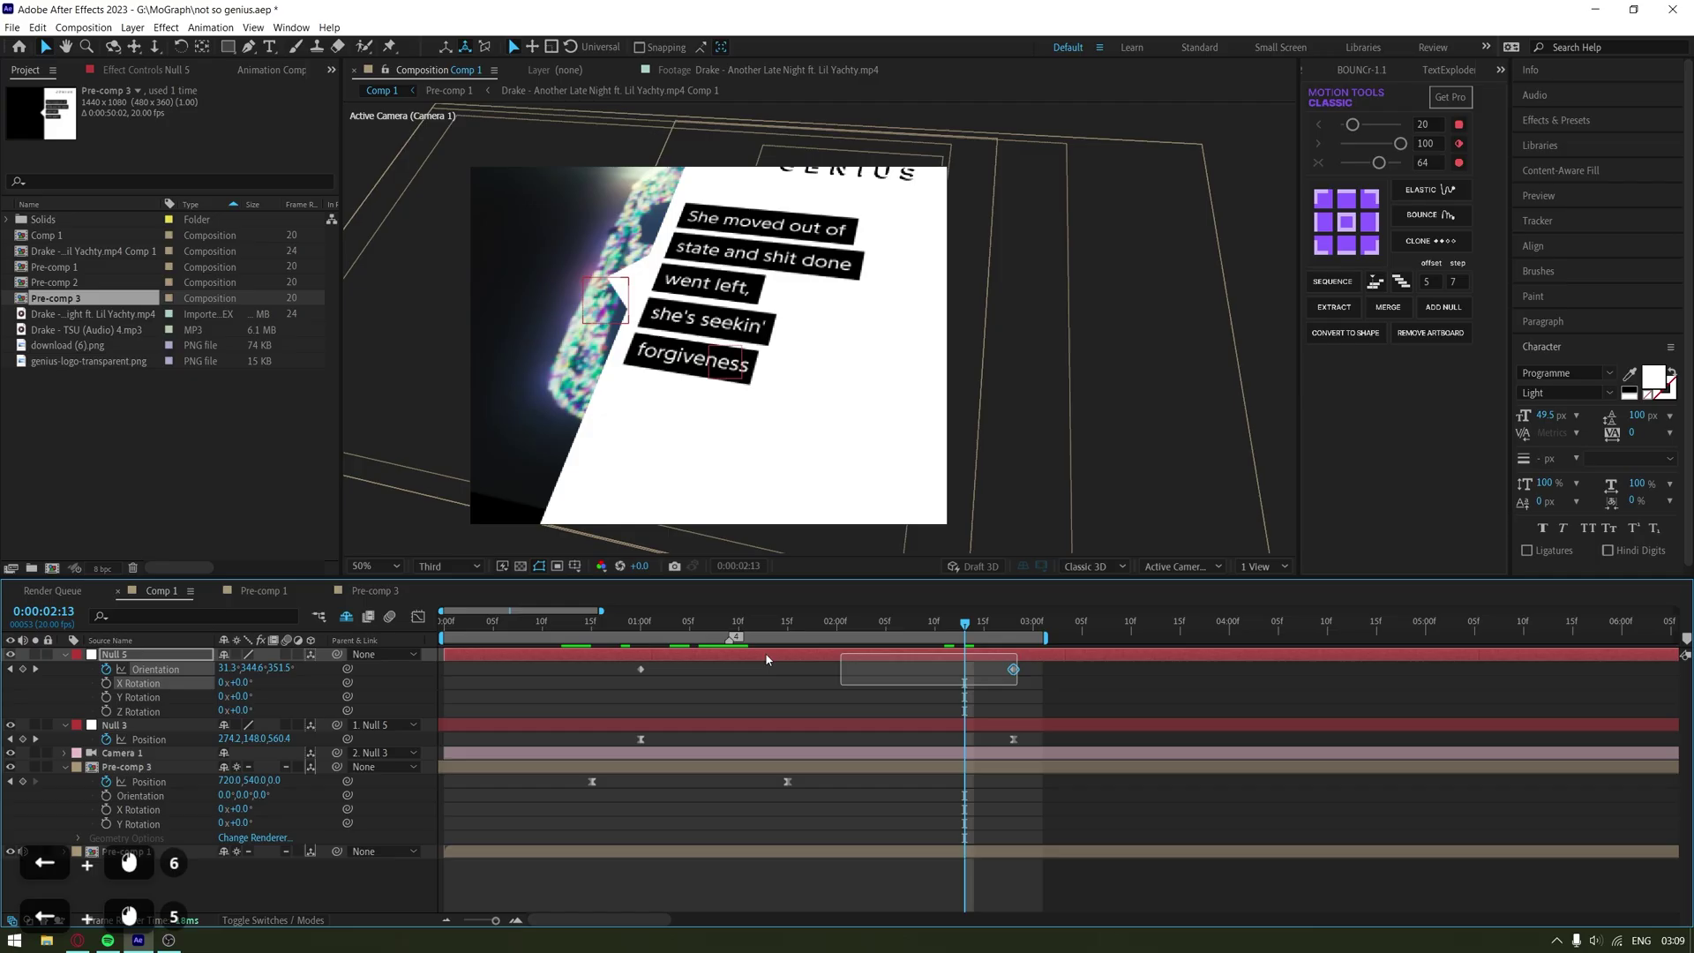
key(F9)
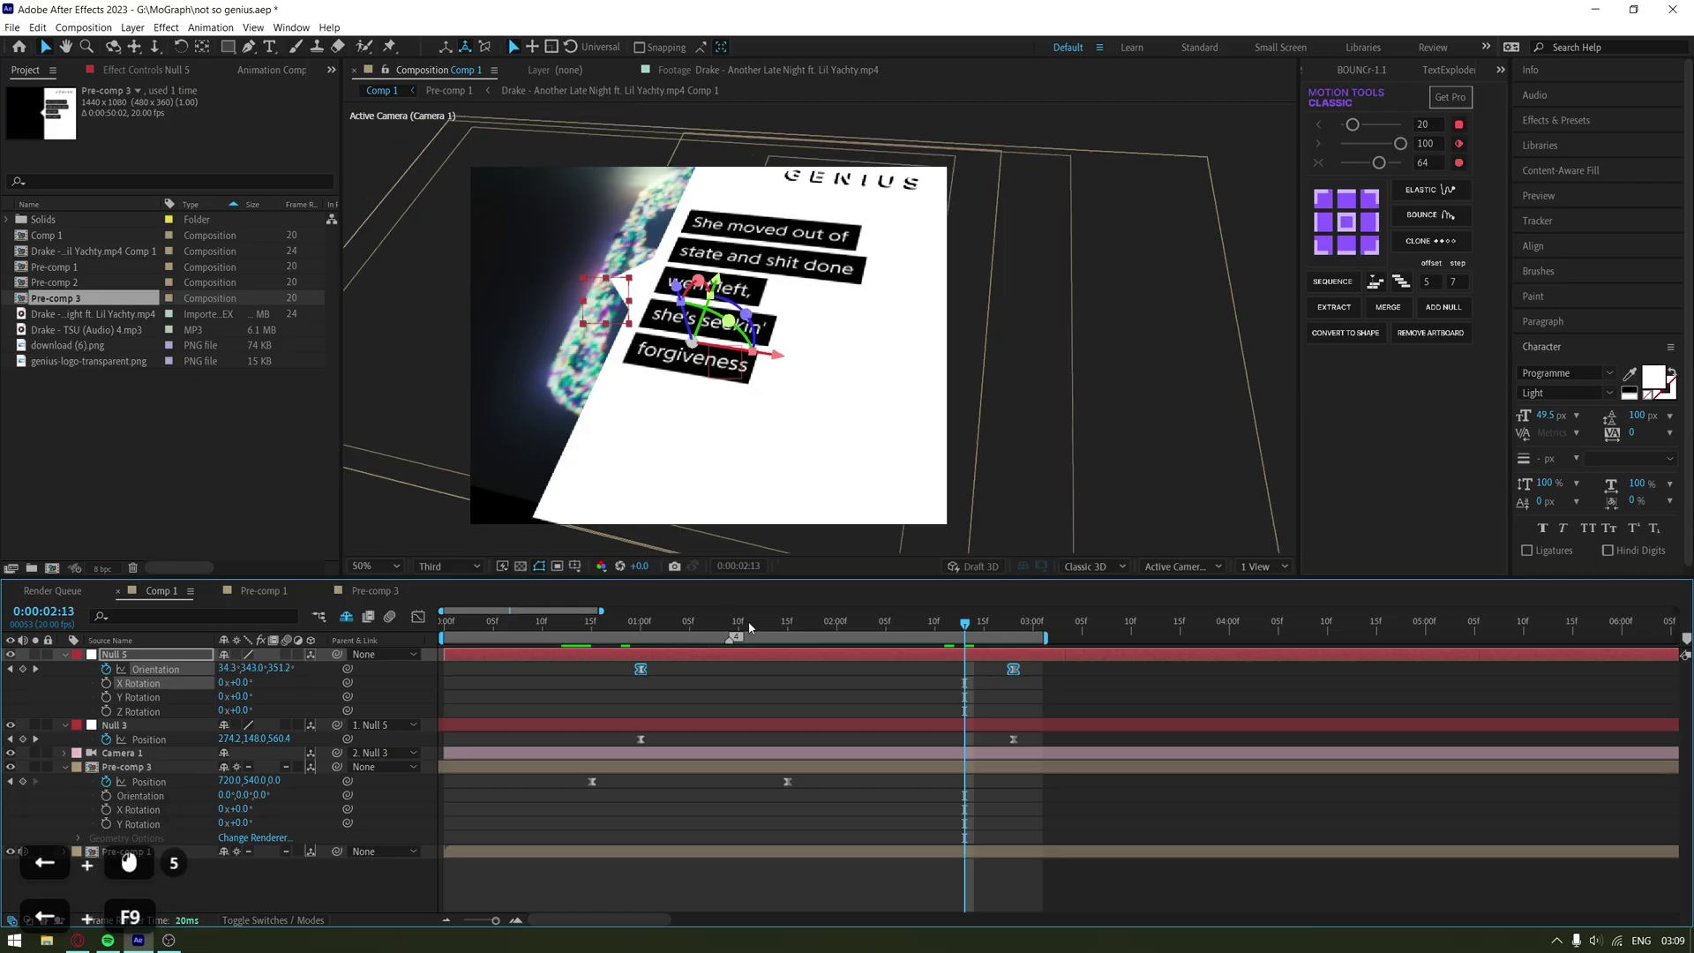
Reshape Null 5's orientation speed curve to peak near the 0:00:01:09 marker with a long ease-out, and preview the rotation
shift+click(730, 625)
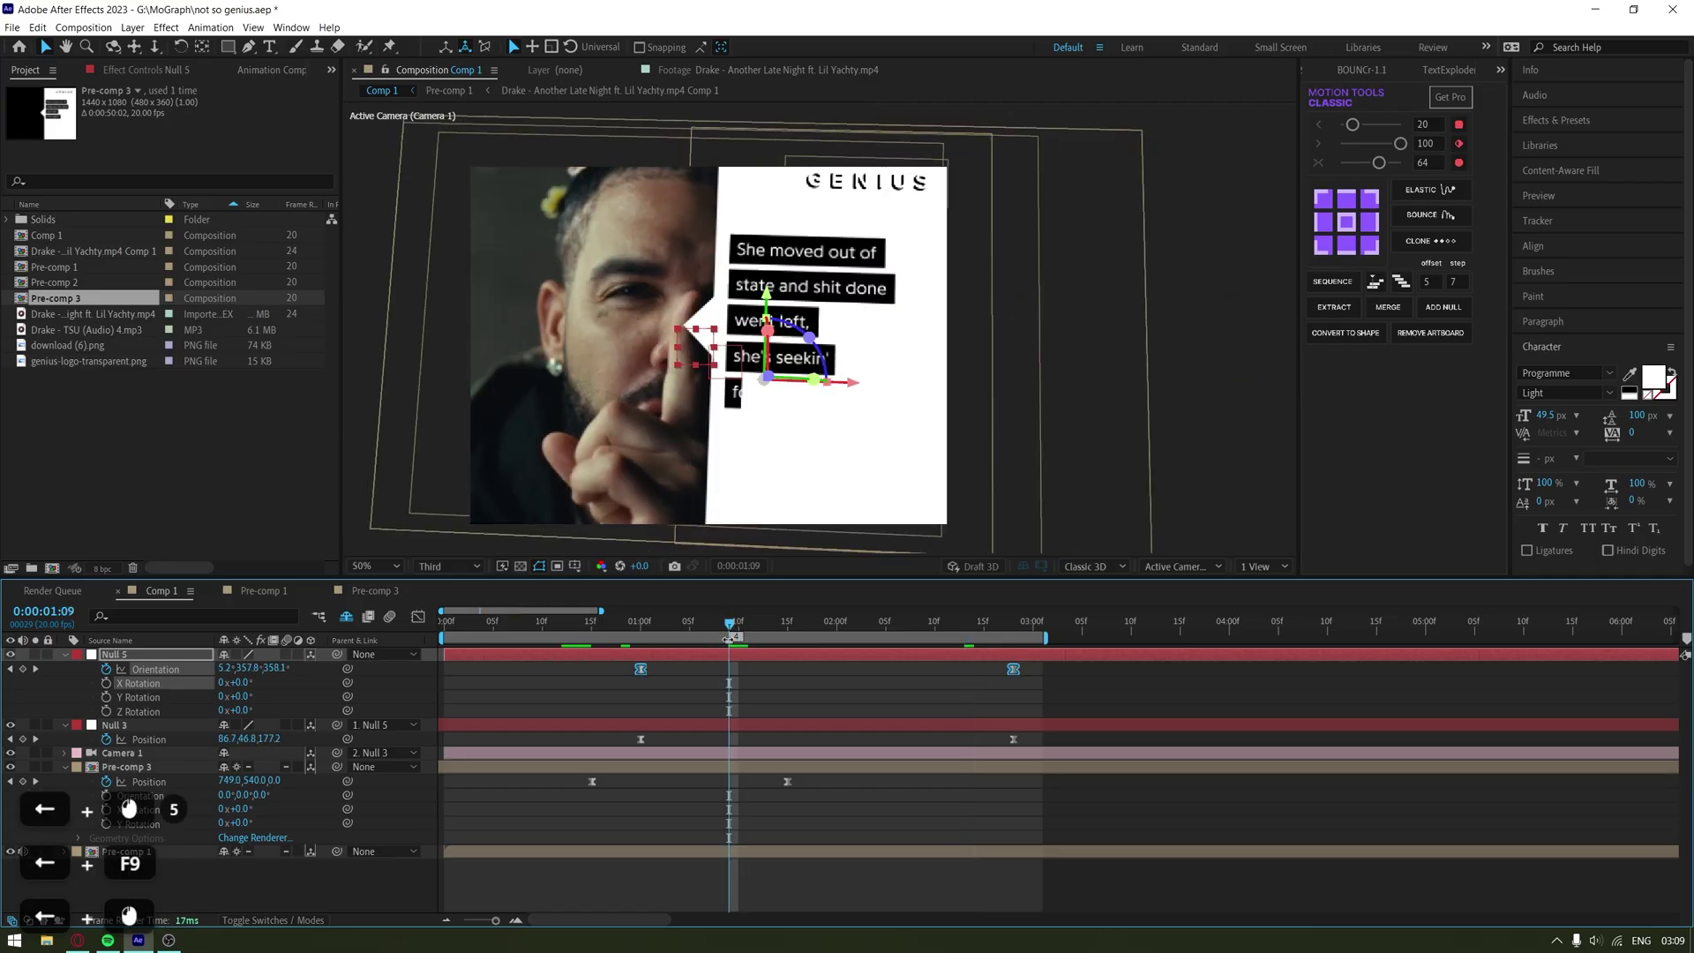
click(418, 616)
drag(543, 773, 693, 894)
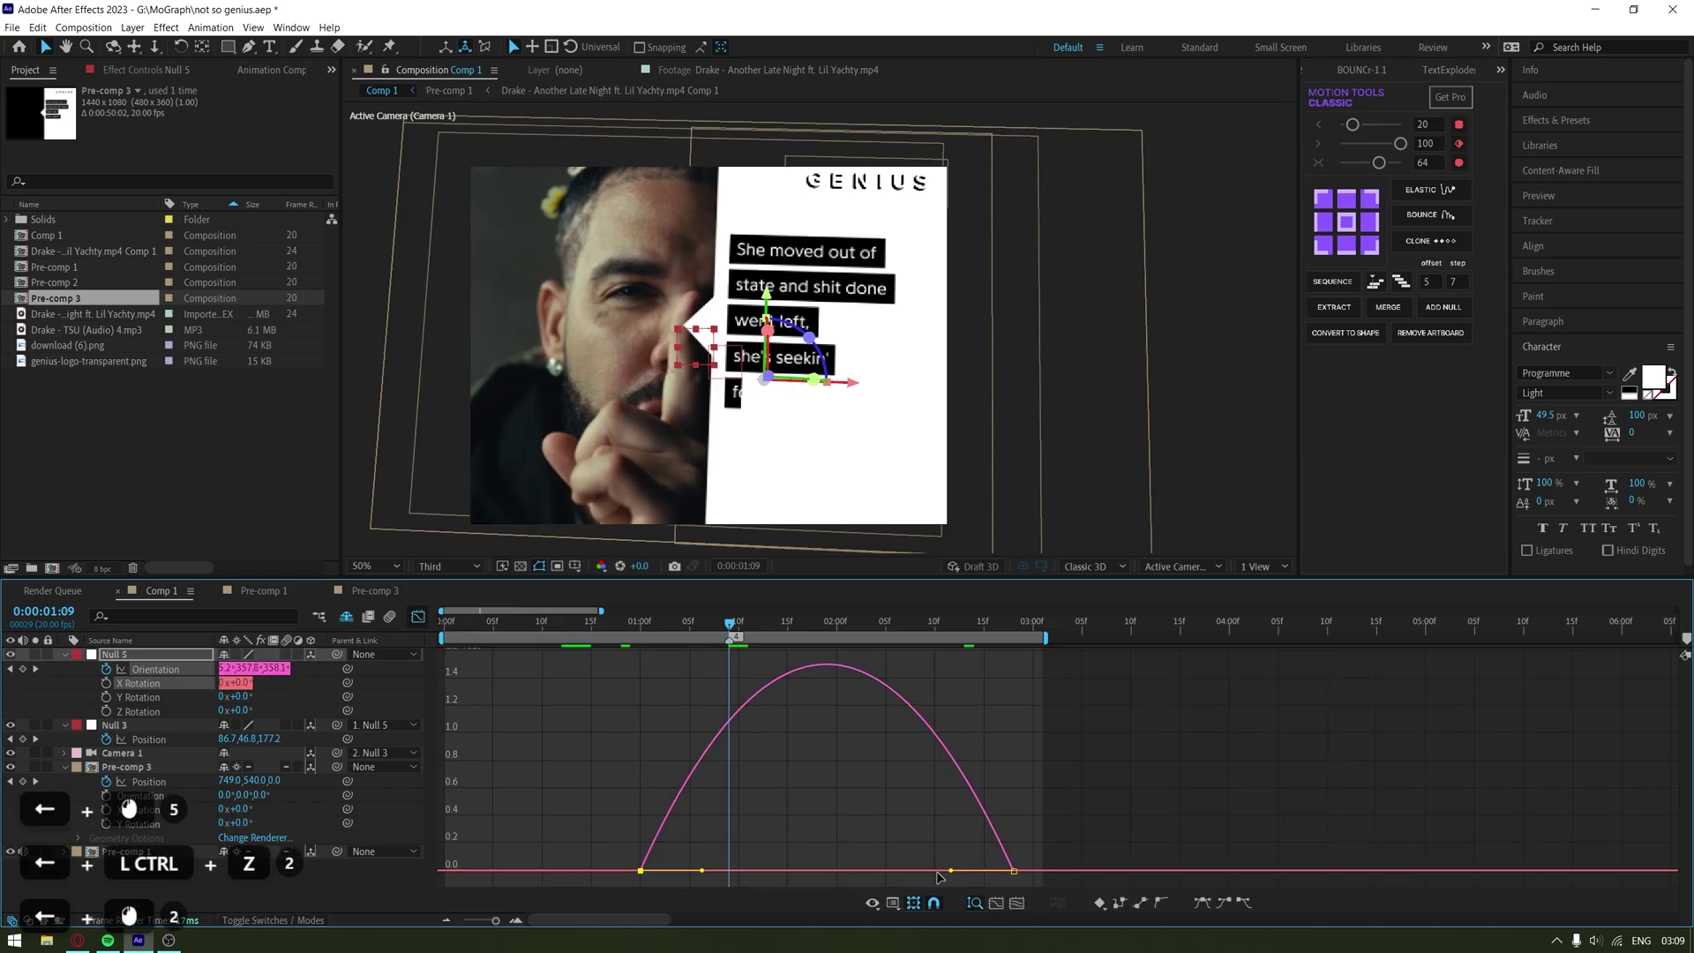
drag(951, 871, 715, 871)
drag(734, 629, 445, 628)
key(space)
key(space)
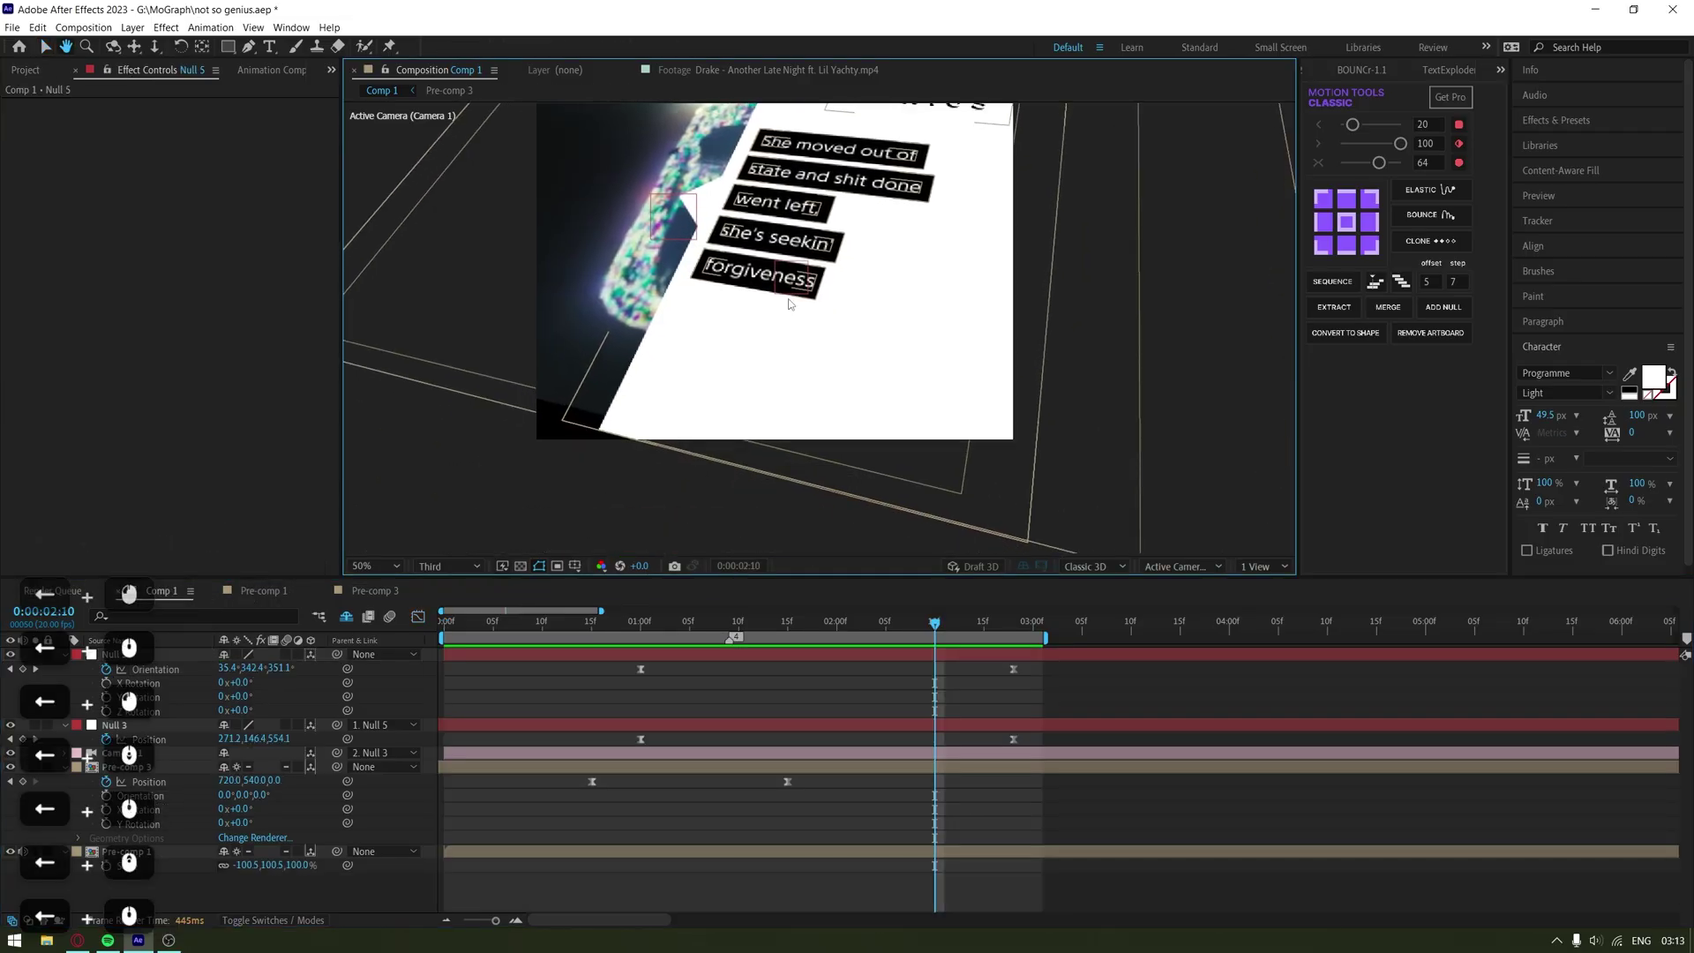
Enlarge the mirrored Pre-comp 1 background to about 115.6% scale so it fills the tilted frame's empty corner
key(v)
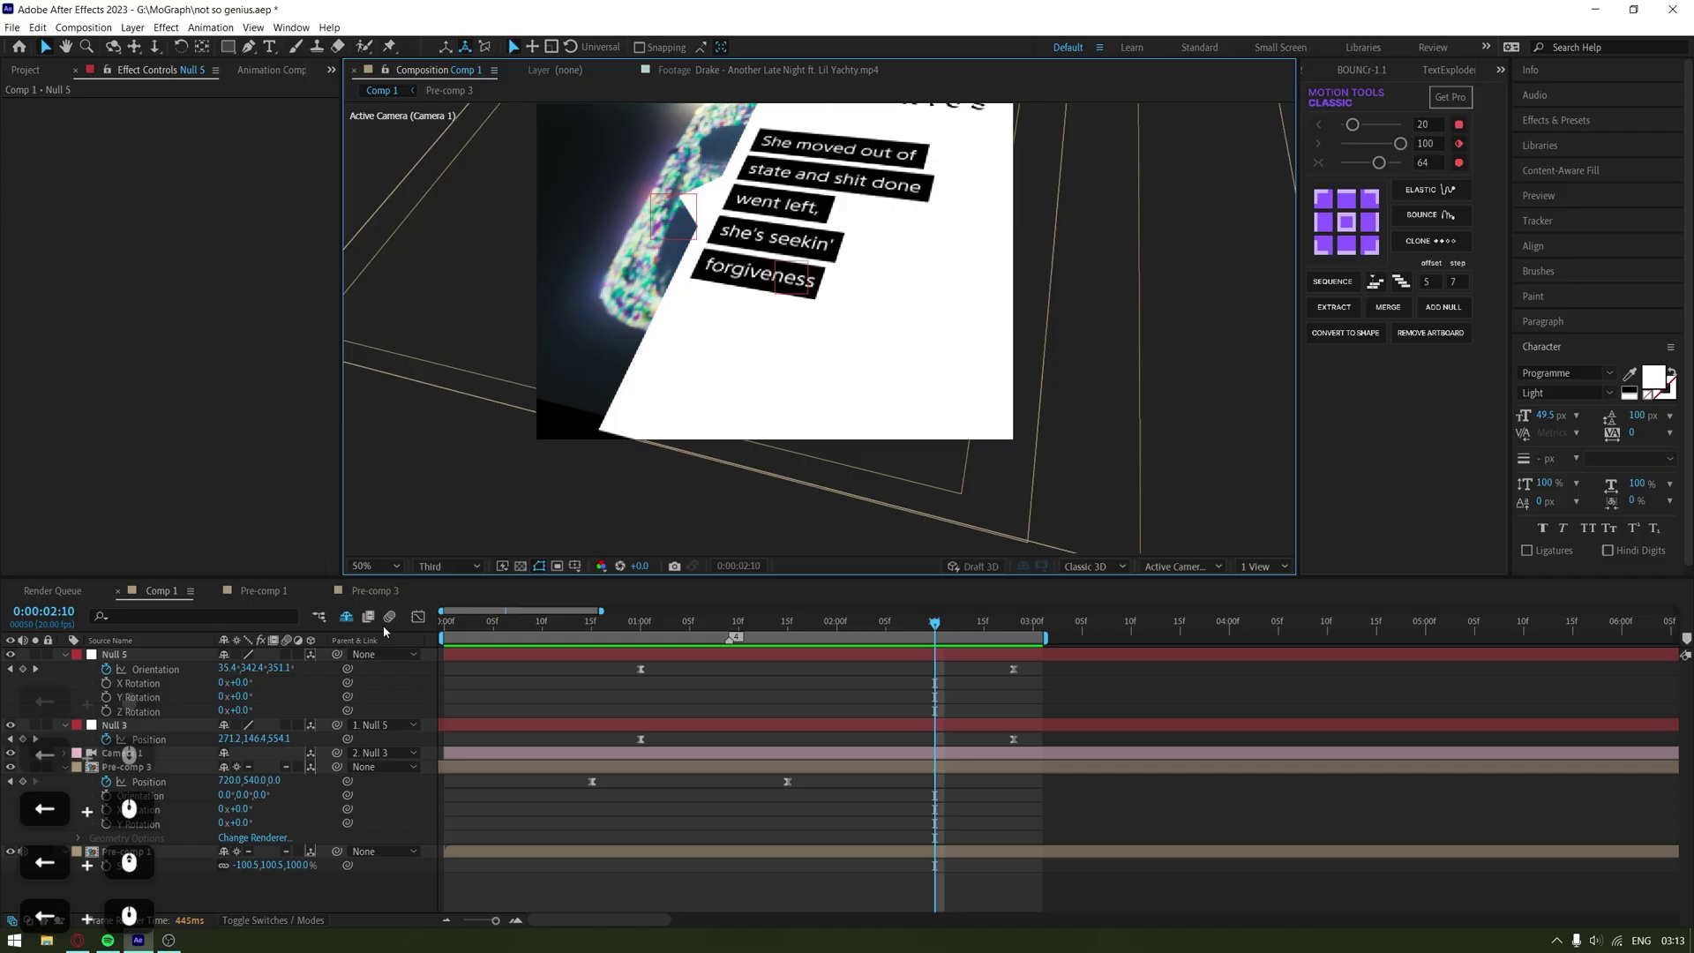
click(159, 852)
key(h)
drag(707, 352, 655, 440)
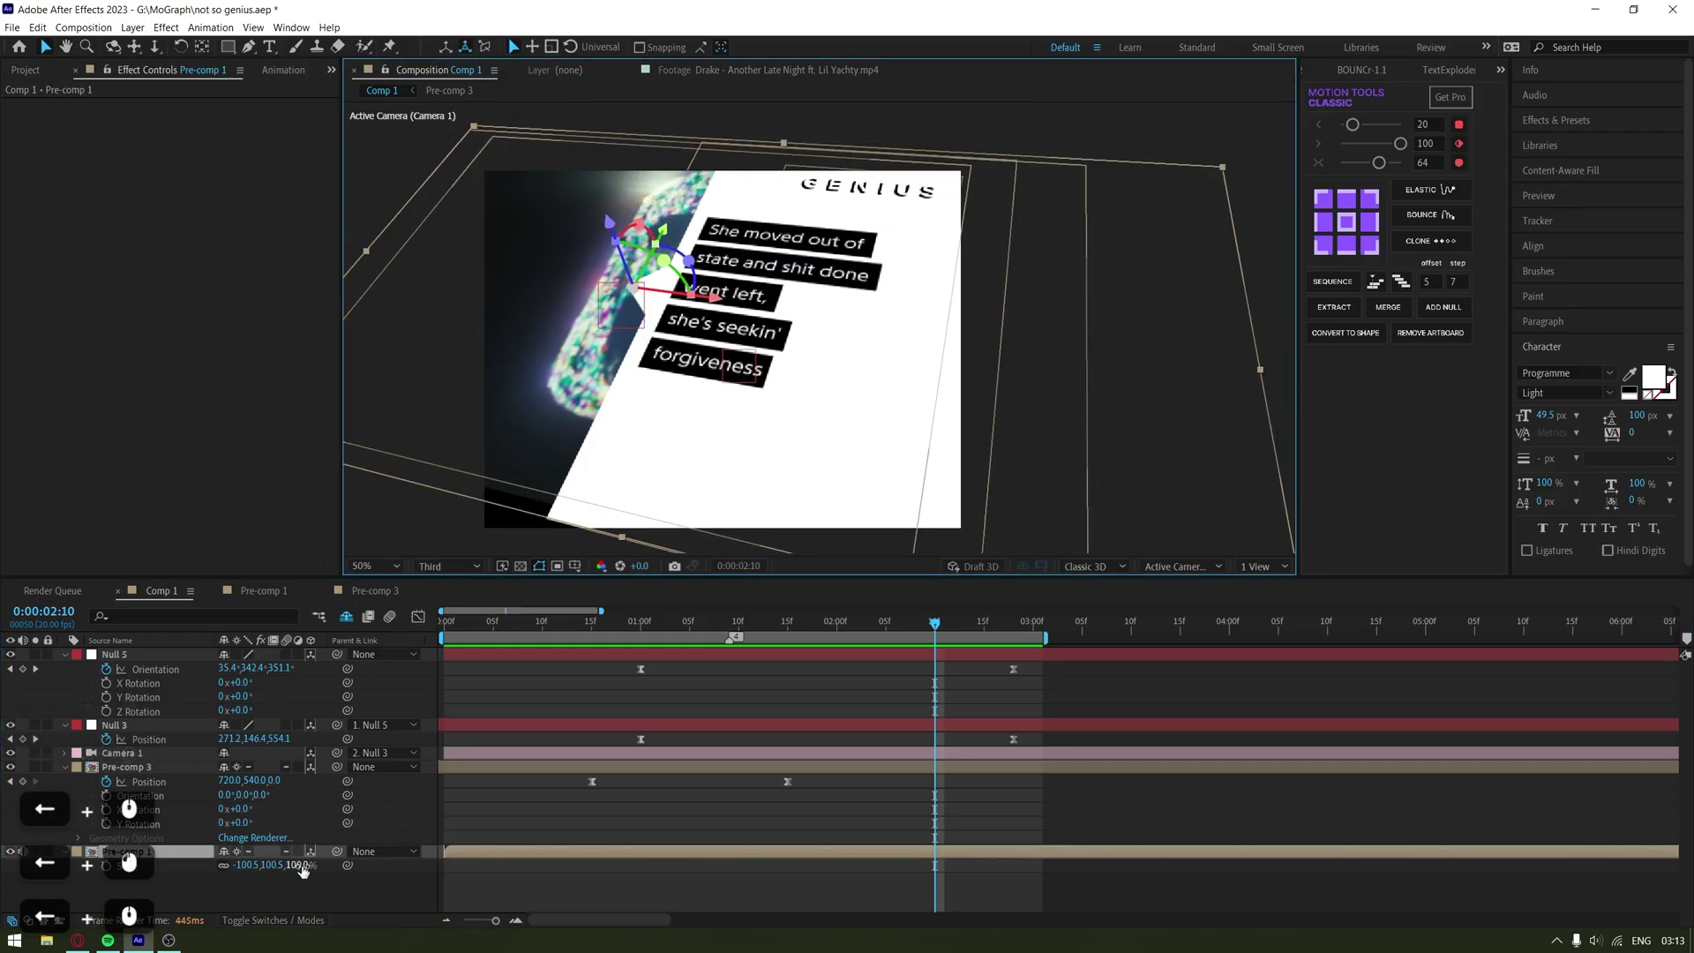
drag(297, 866, 310, 866)
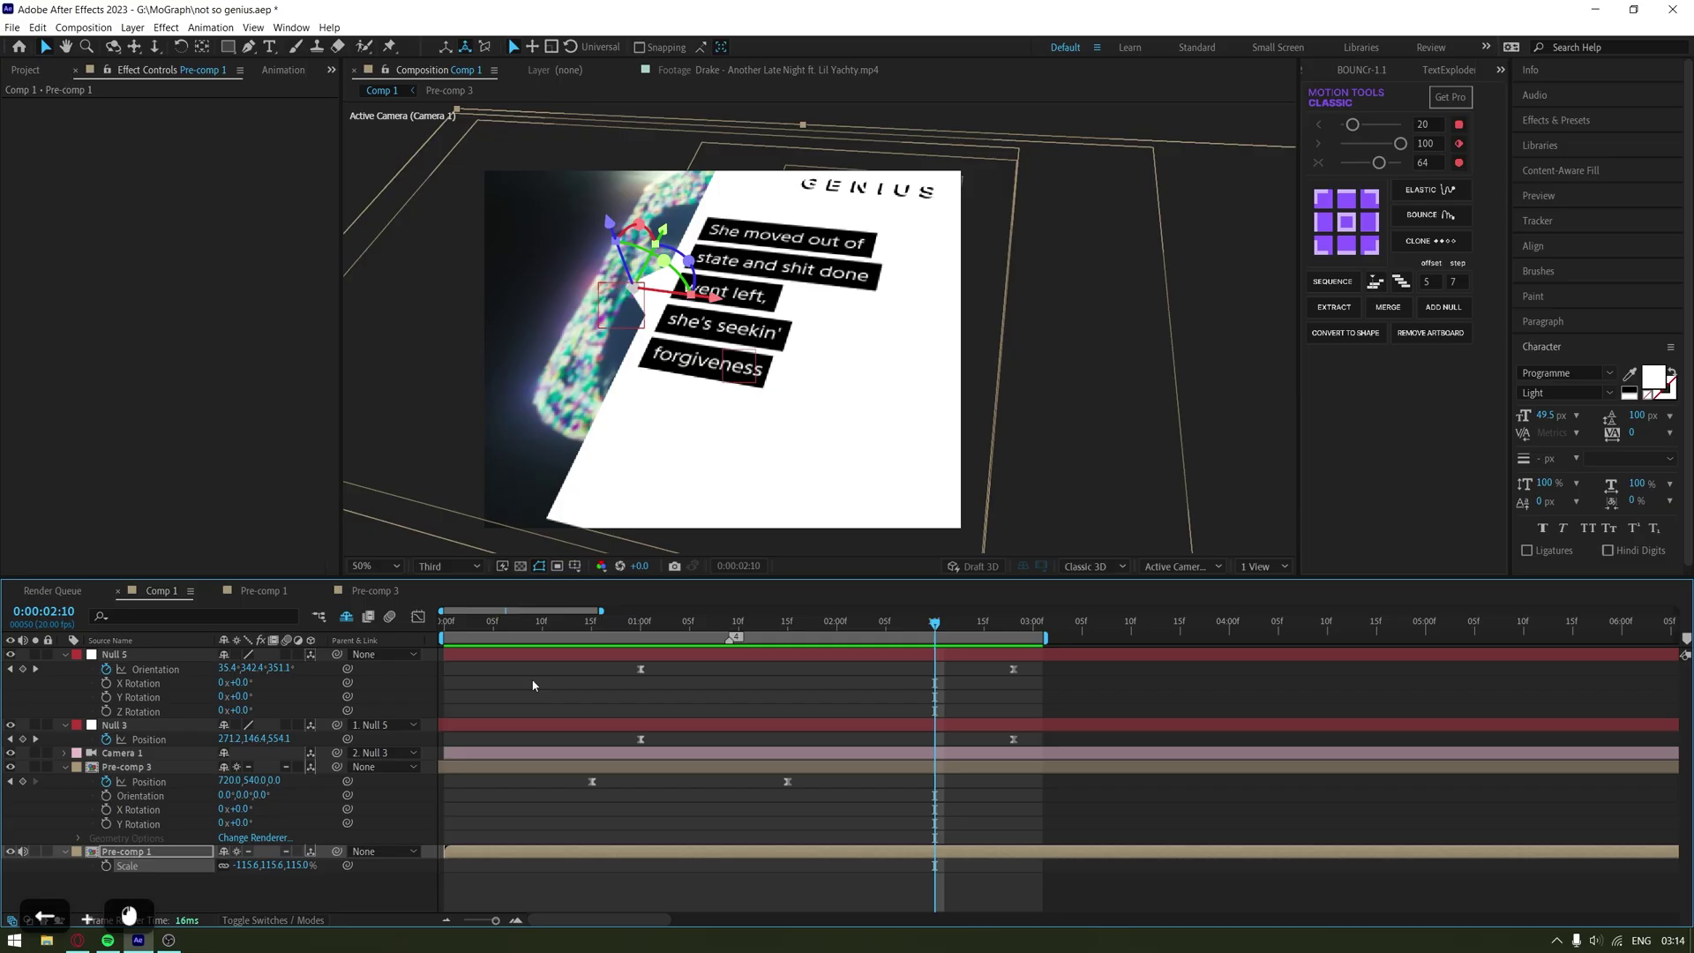
Stretch Shape Layer 1's white rectangle in Pre-comp 3 further below the frame, and preview the panel in Comp 1
scroll(508, 492, up, 3)
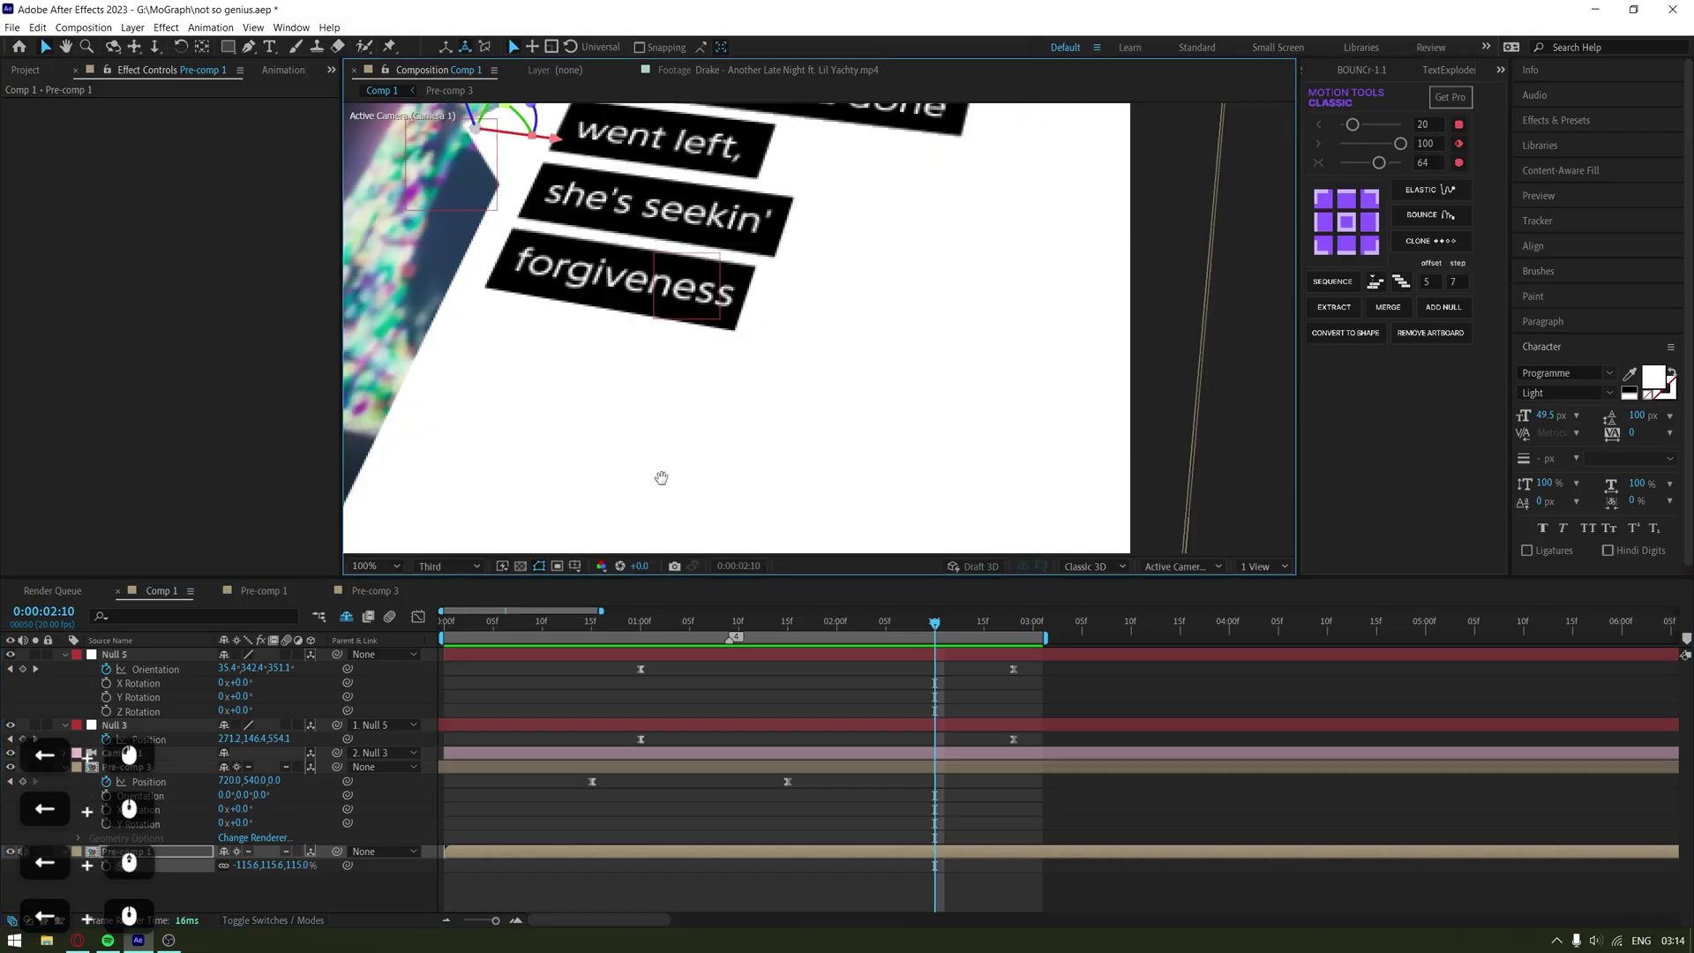
double_click(923, 767)
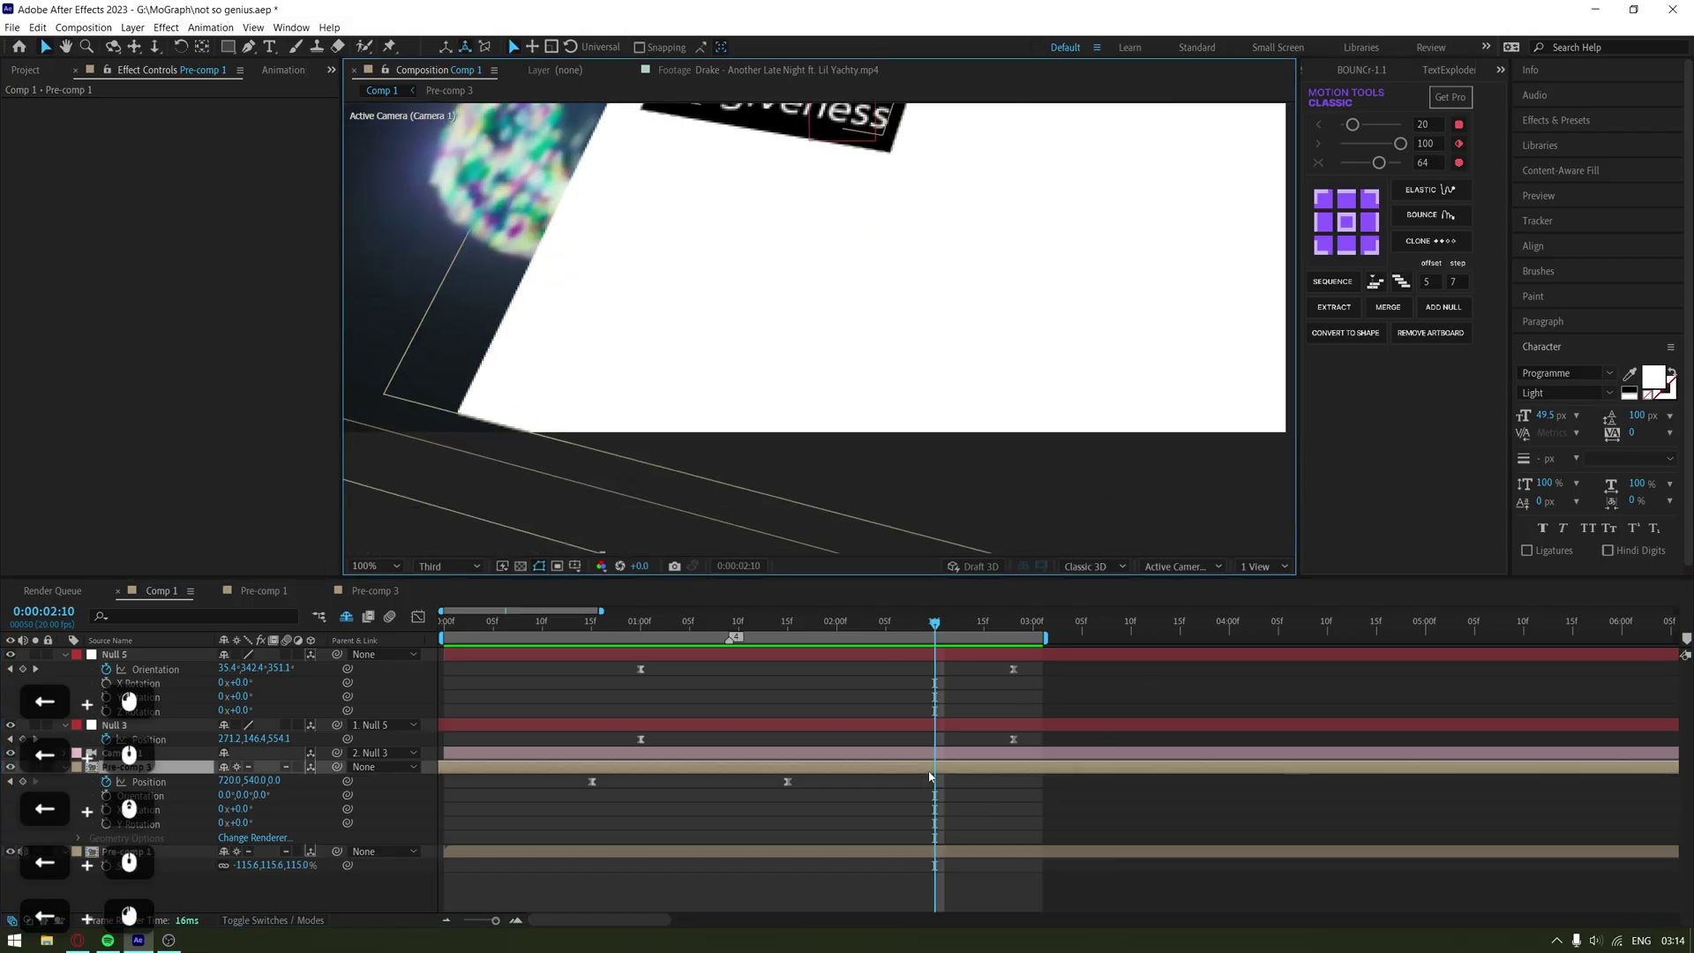
click(840, 310)
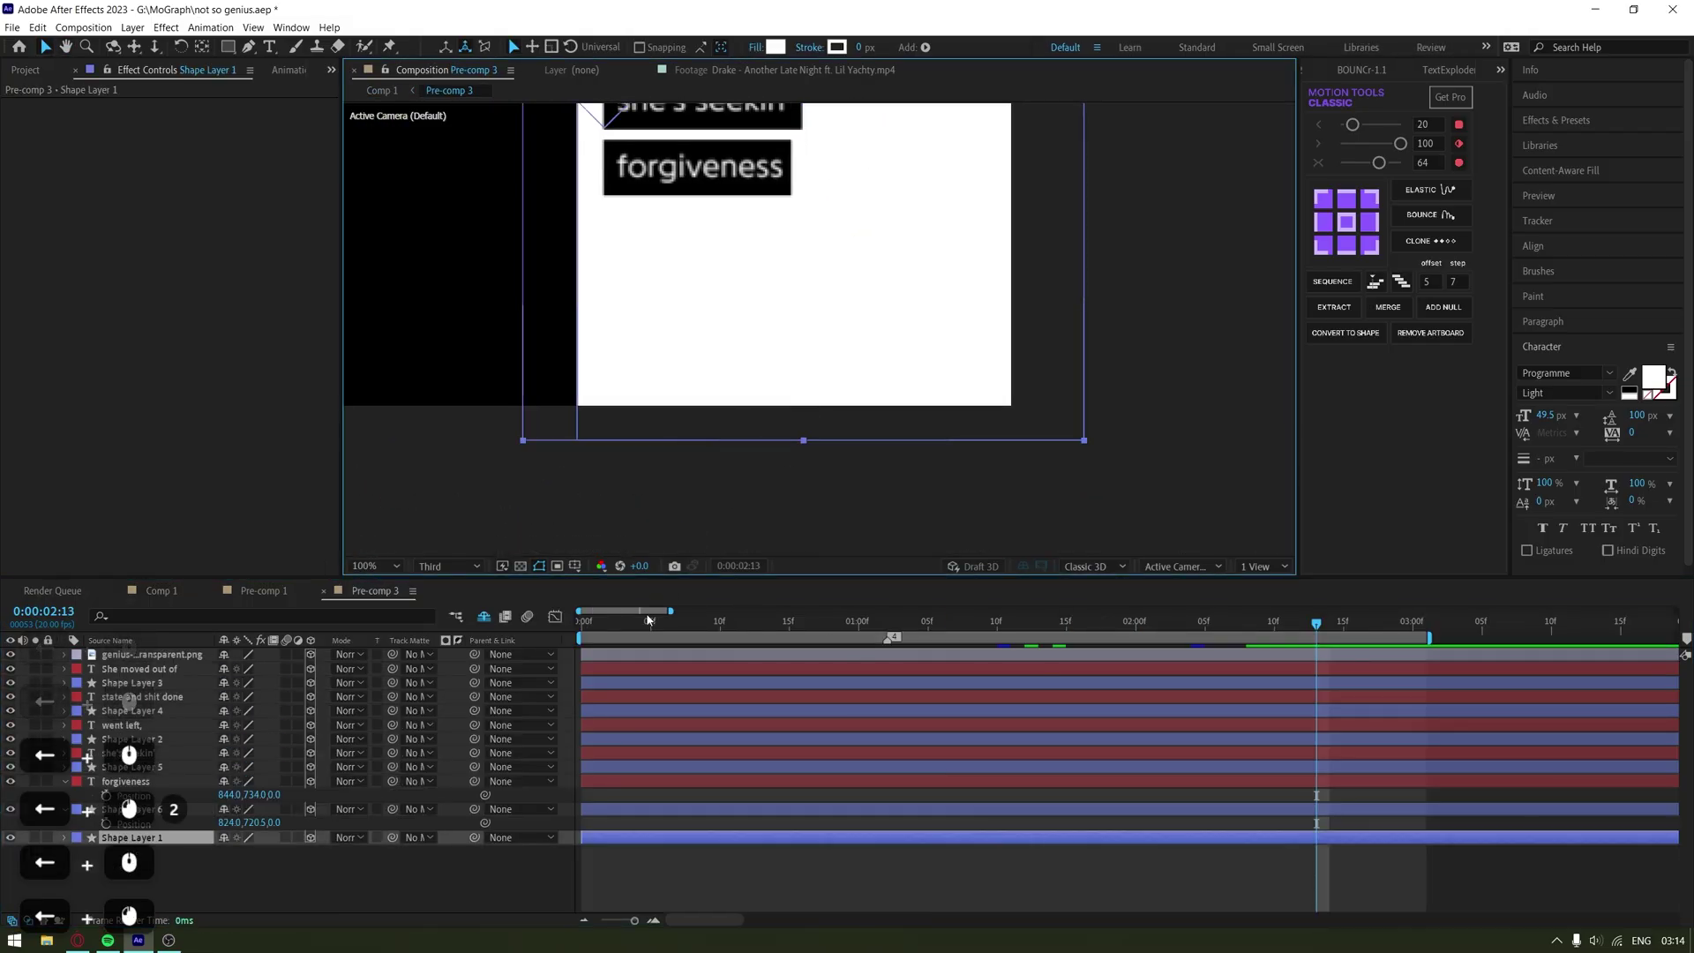
click(64, 837)
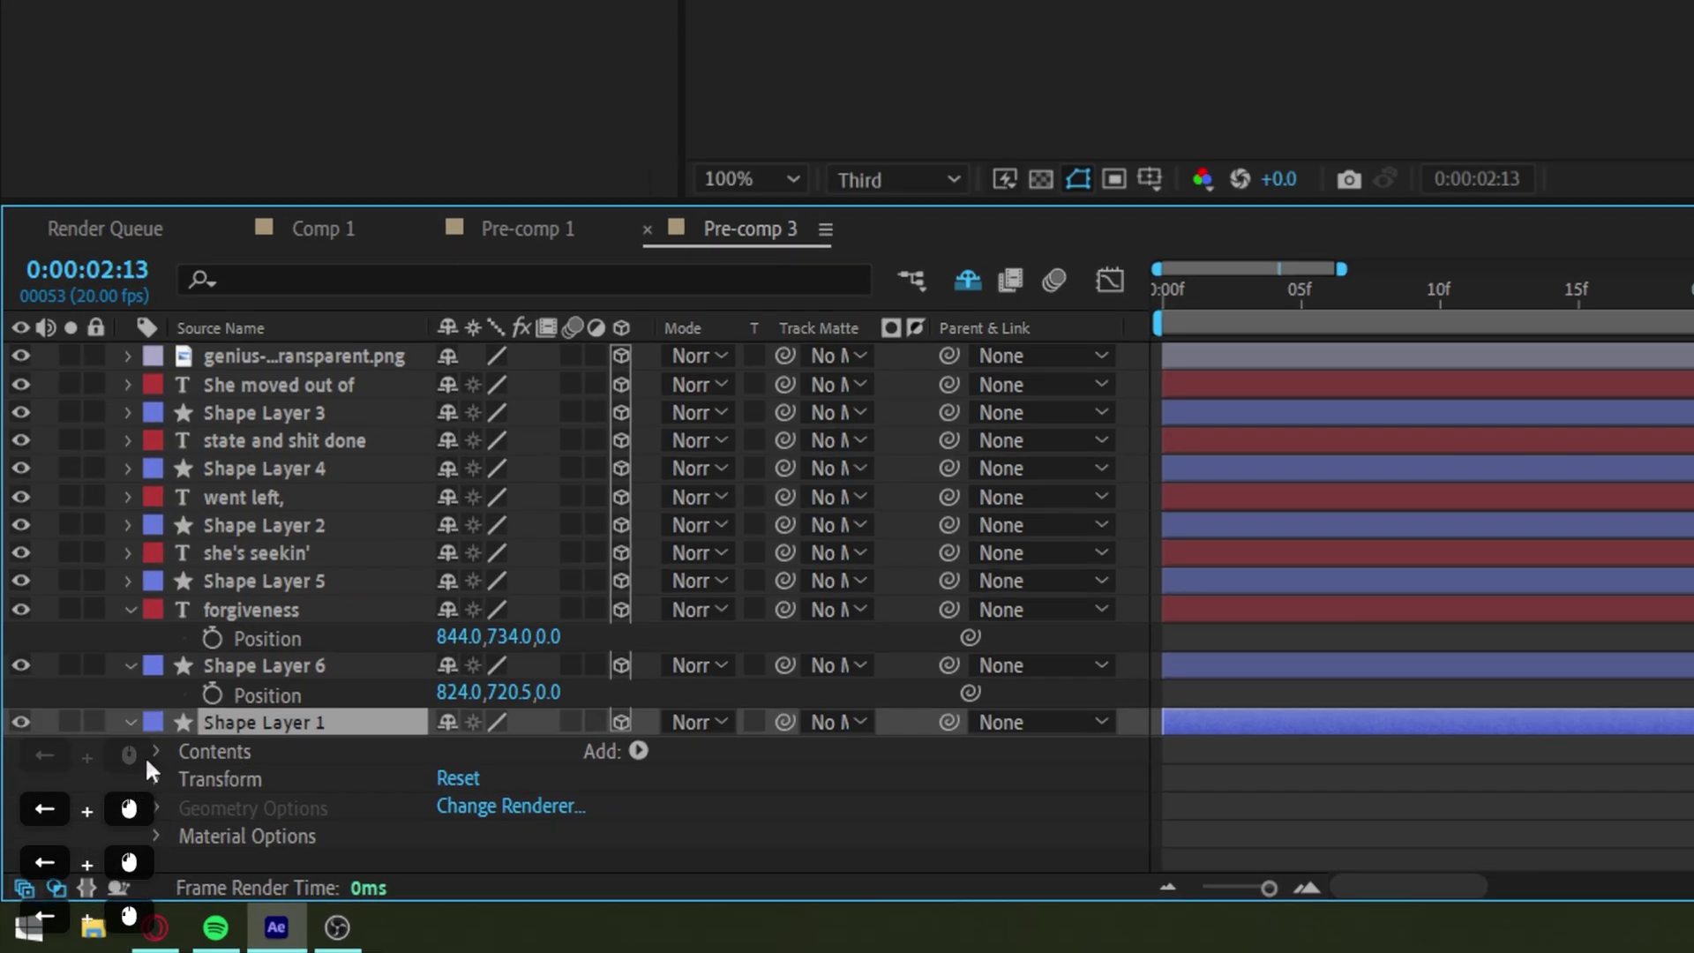
click(155, 751)
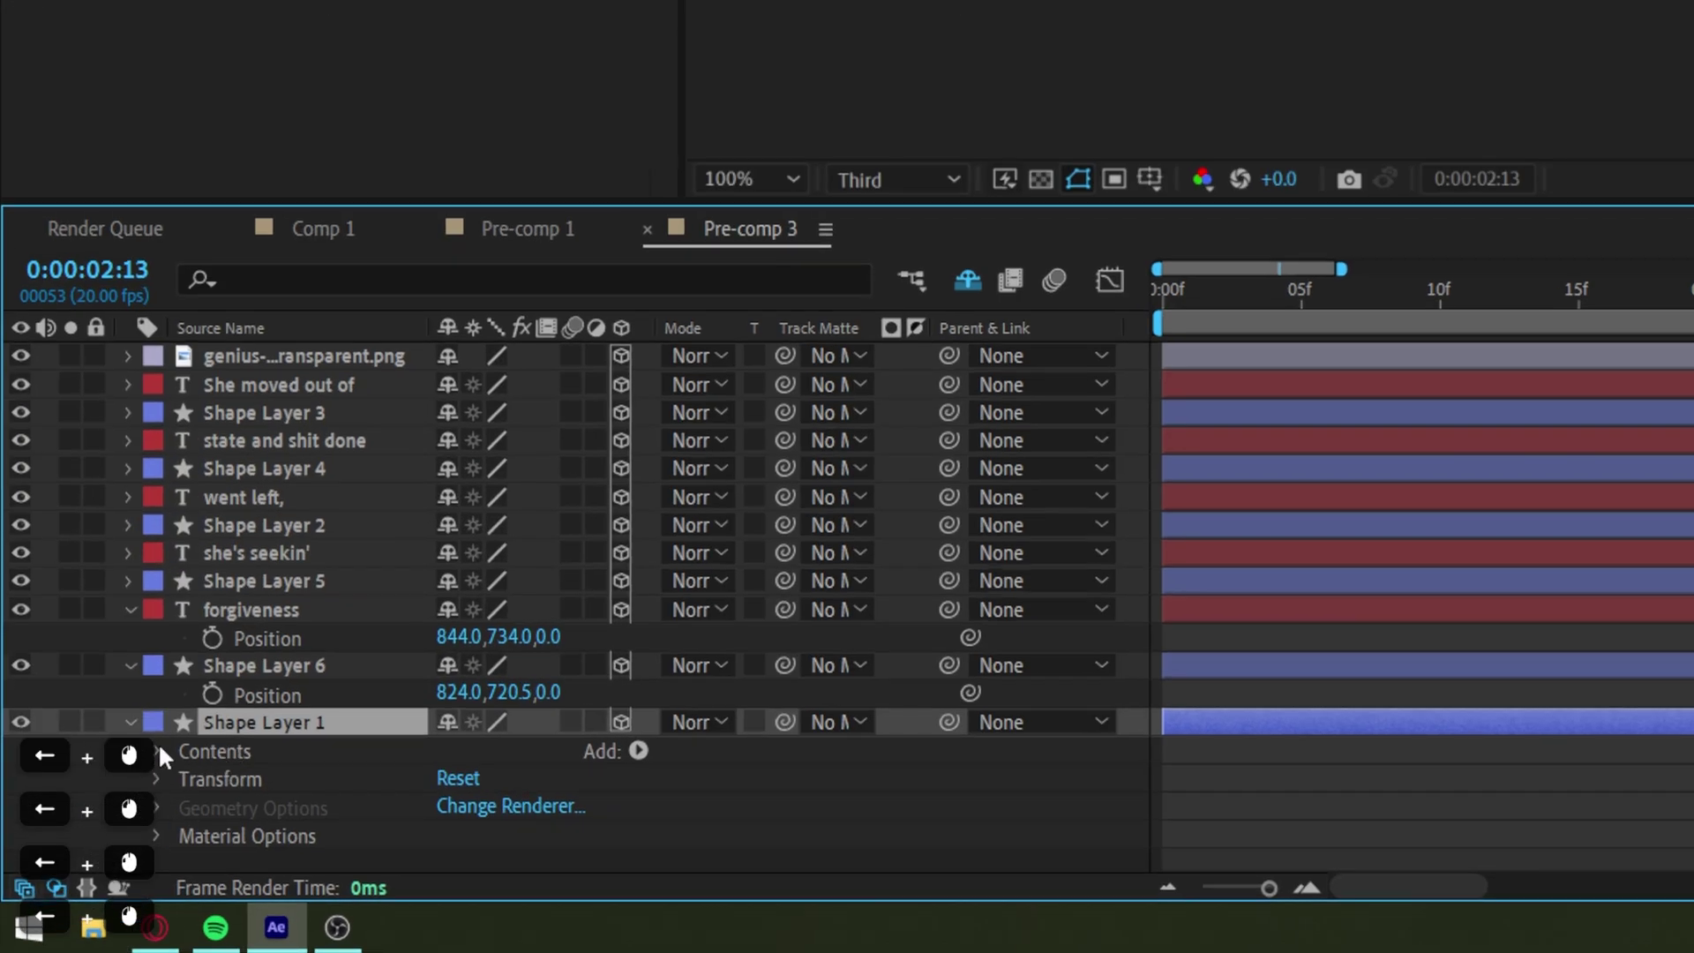
click(265, 806)
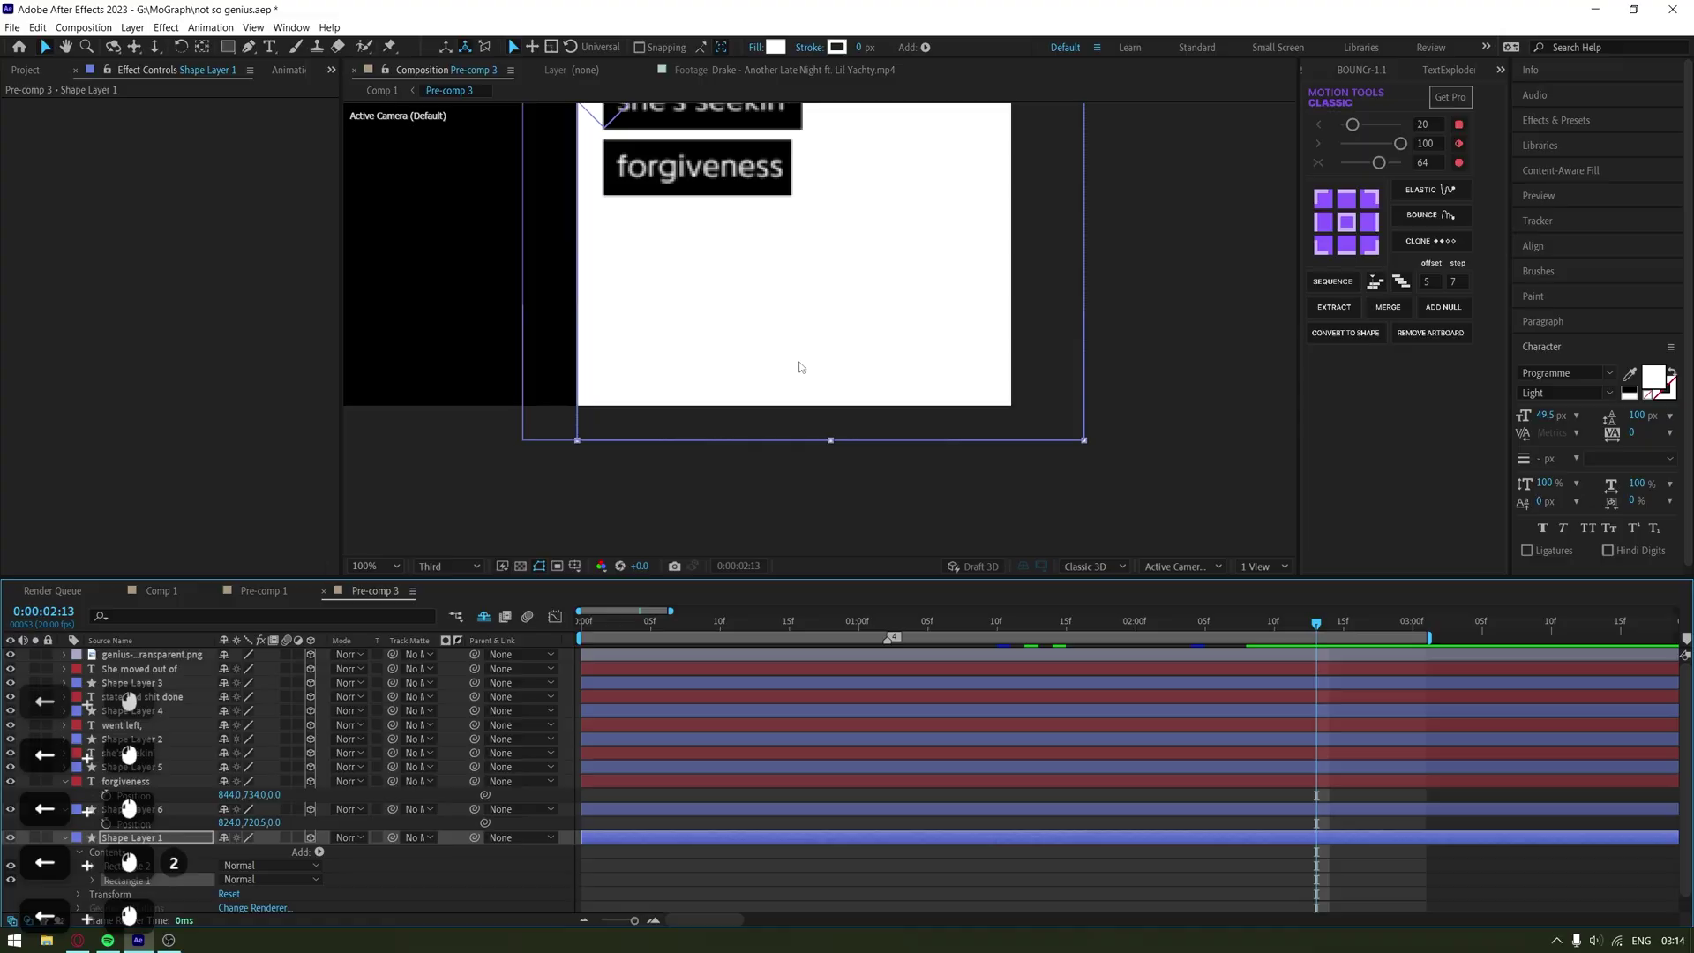
scroll(764, 403, down, 2)
drag(764, 404, 717, 453)
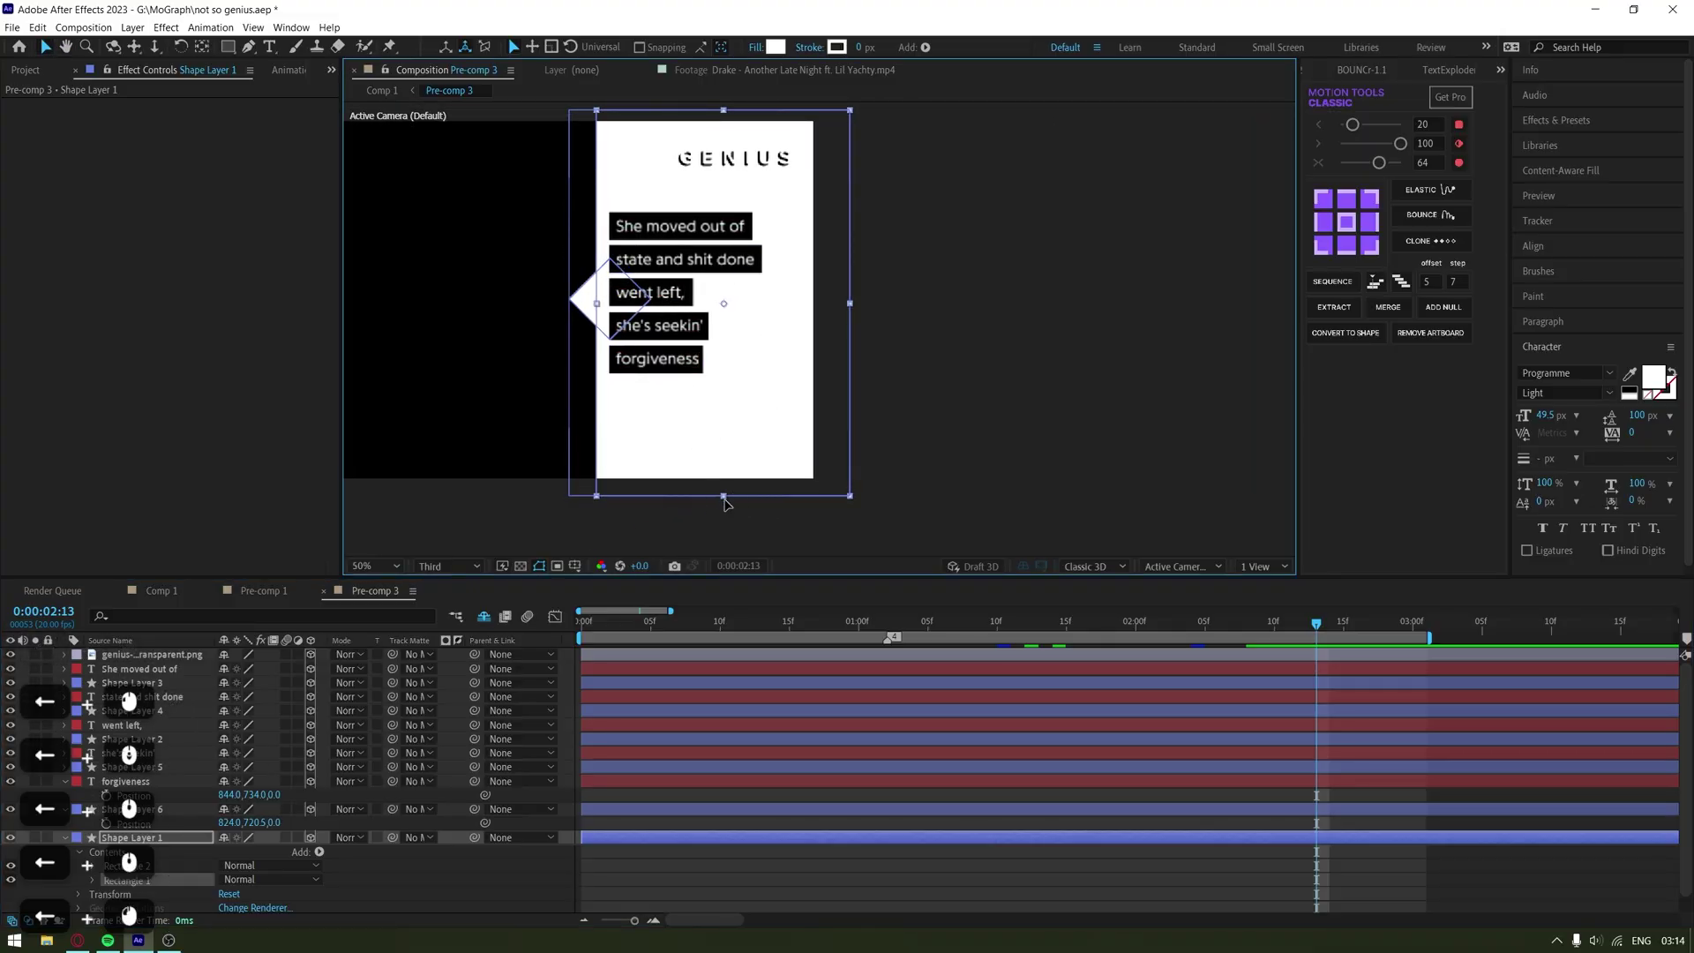
drag(724, 495, 727, 552)
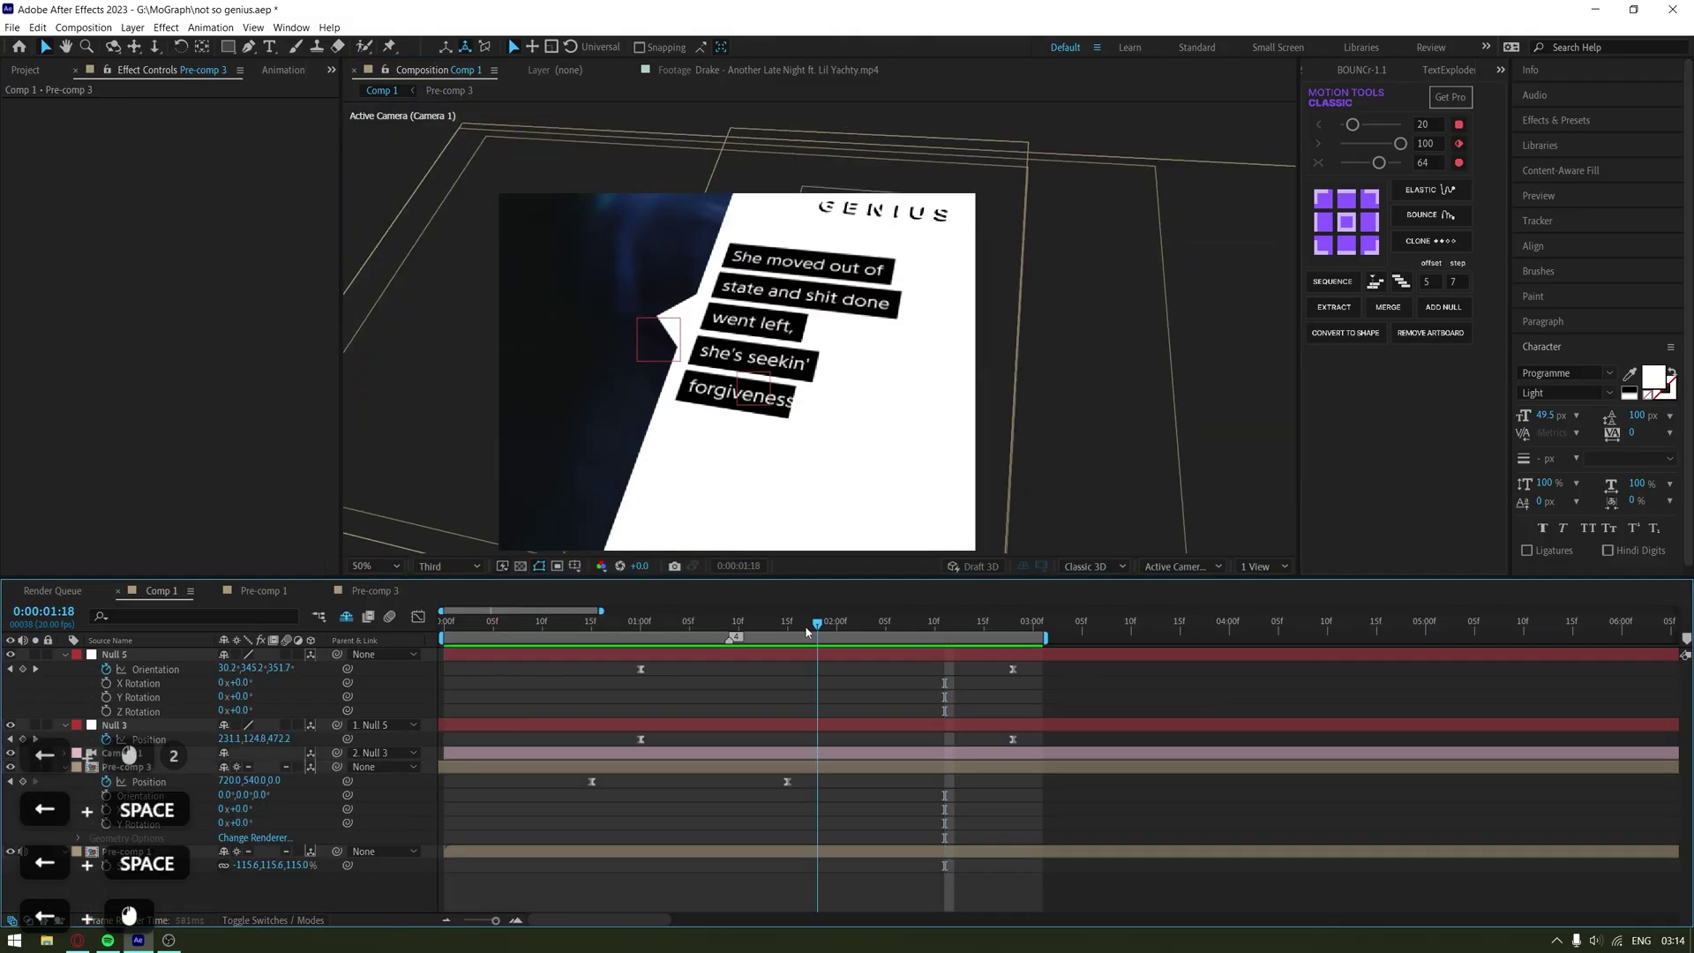
key(space)
drag(736, 353, 736, 391)
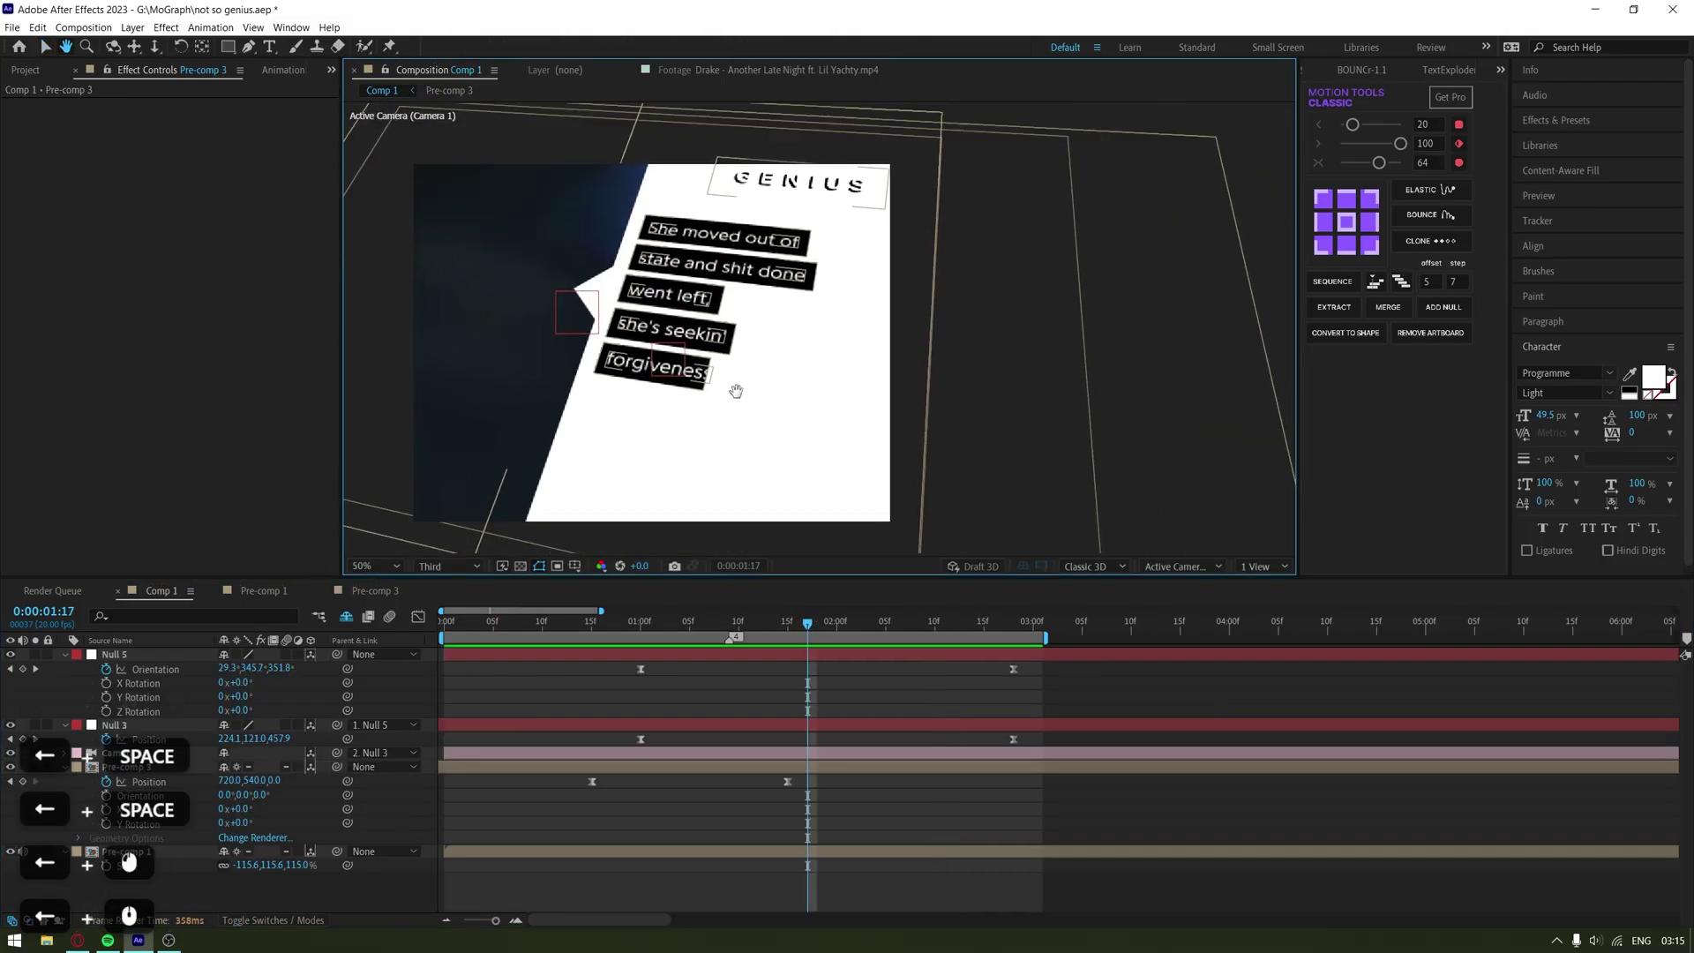